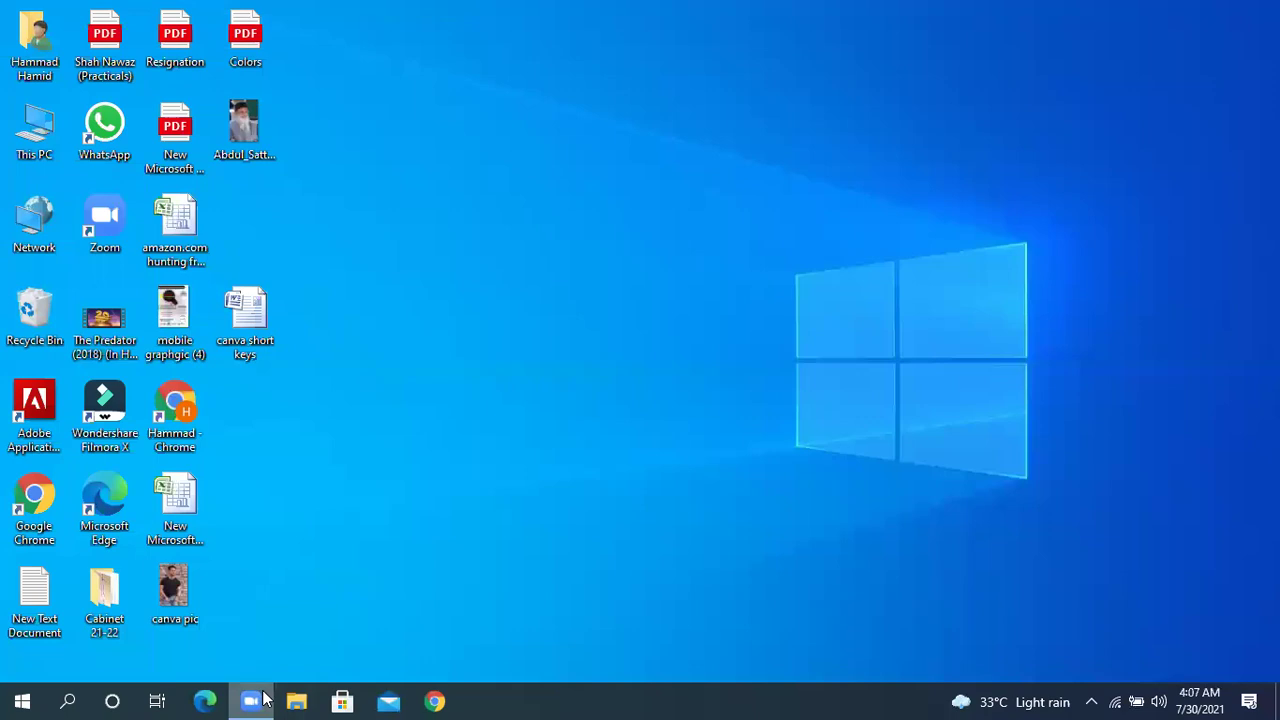
# - Open Google Chrome in a maximized window and go to the Canva home page
pyautogui.click(424, 701)
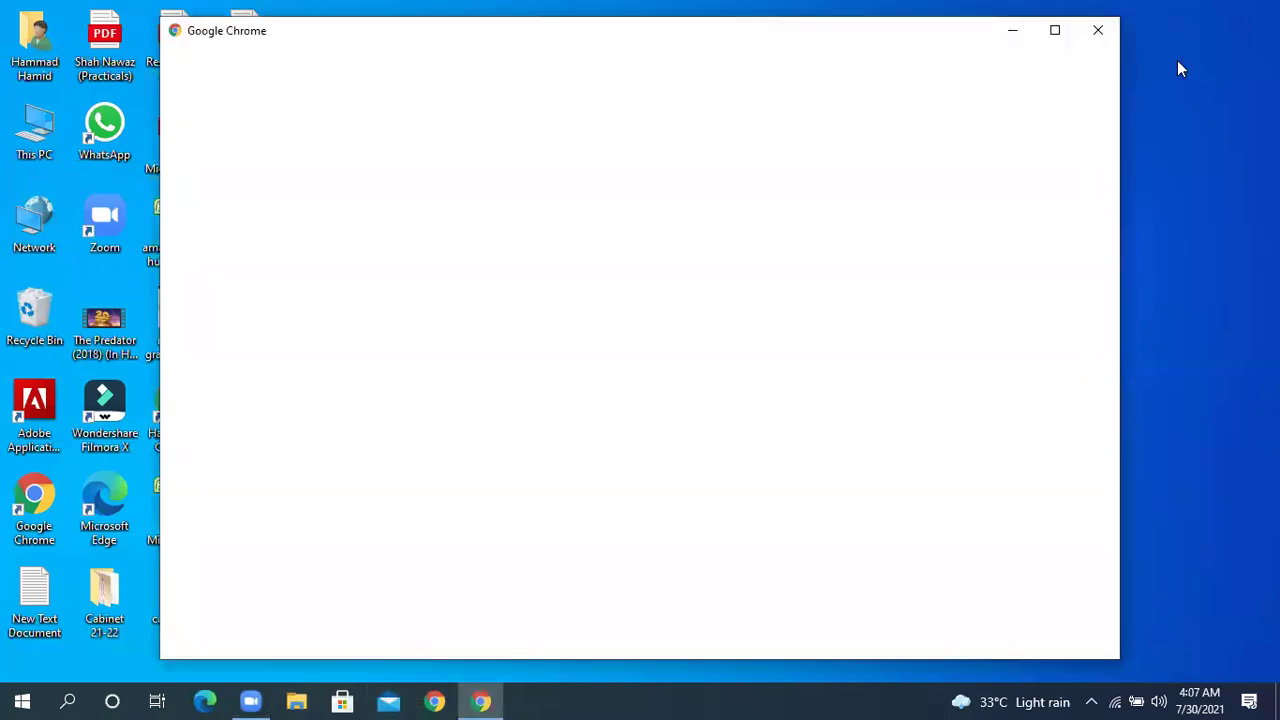
pyautogui.click(1062, 34)
pyautogui.click(480, 394)
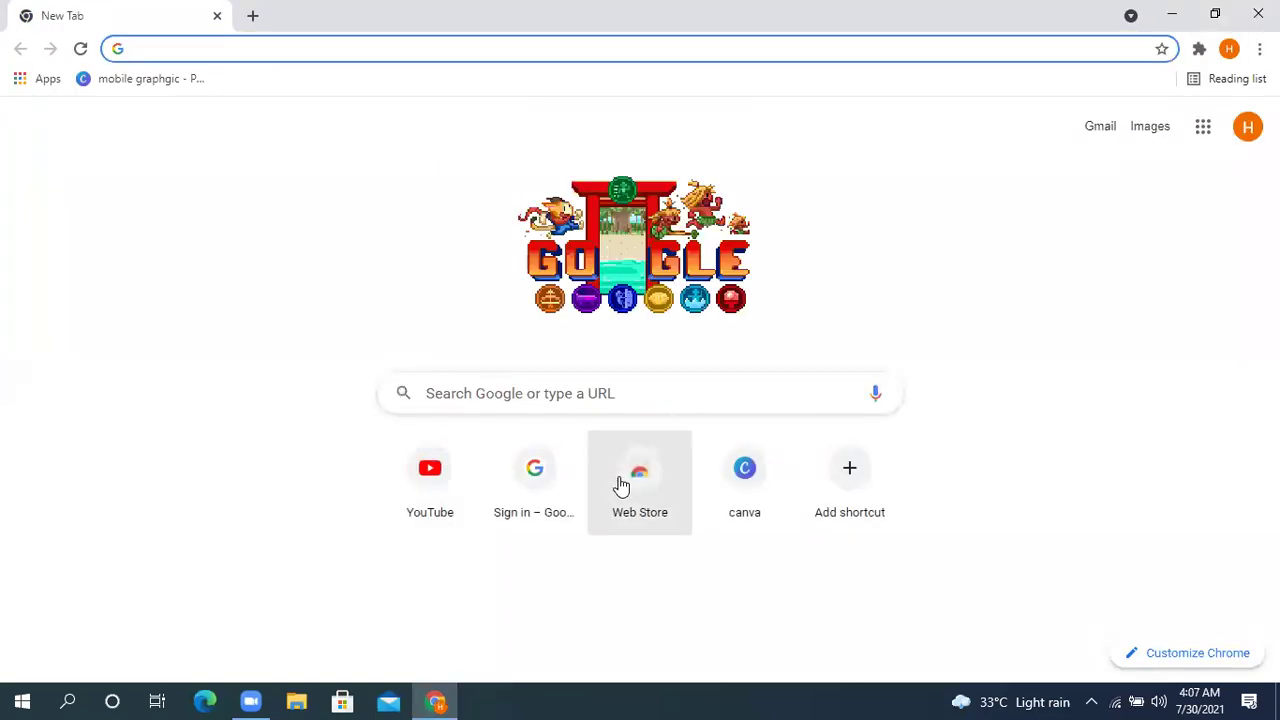
pyautogui.click(748, 482)
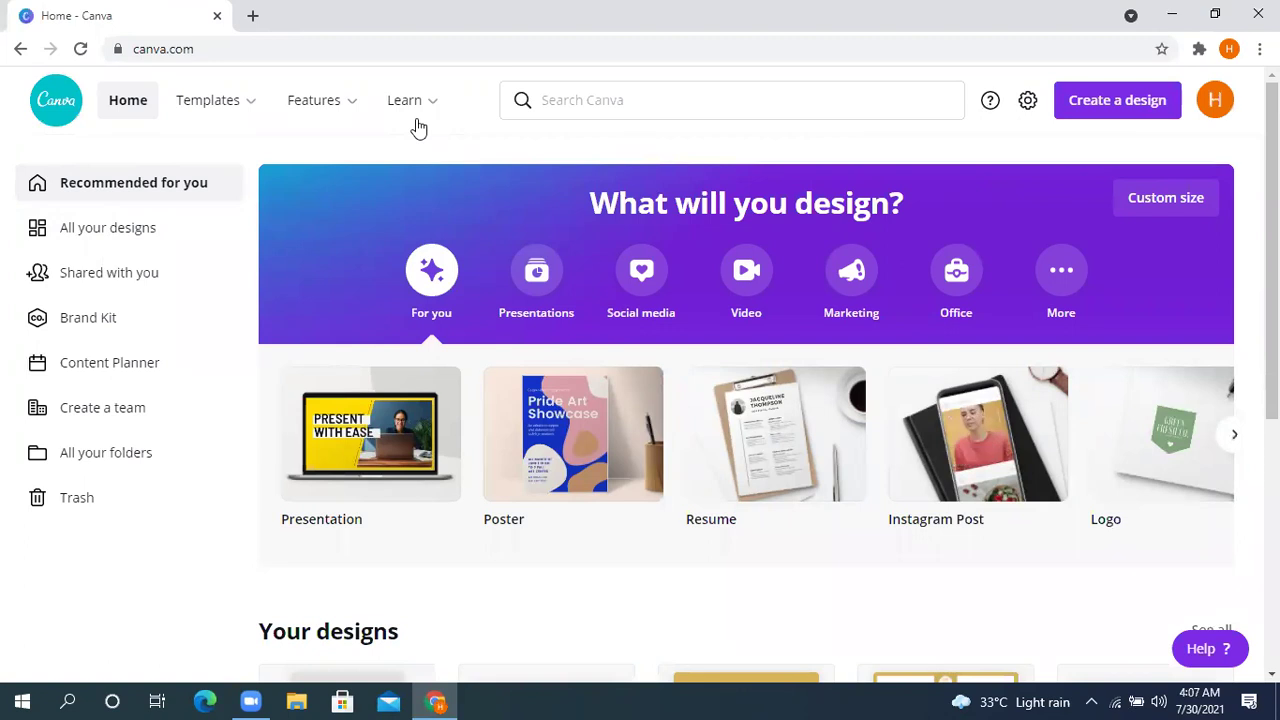
pyautogui.click(113, 230)
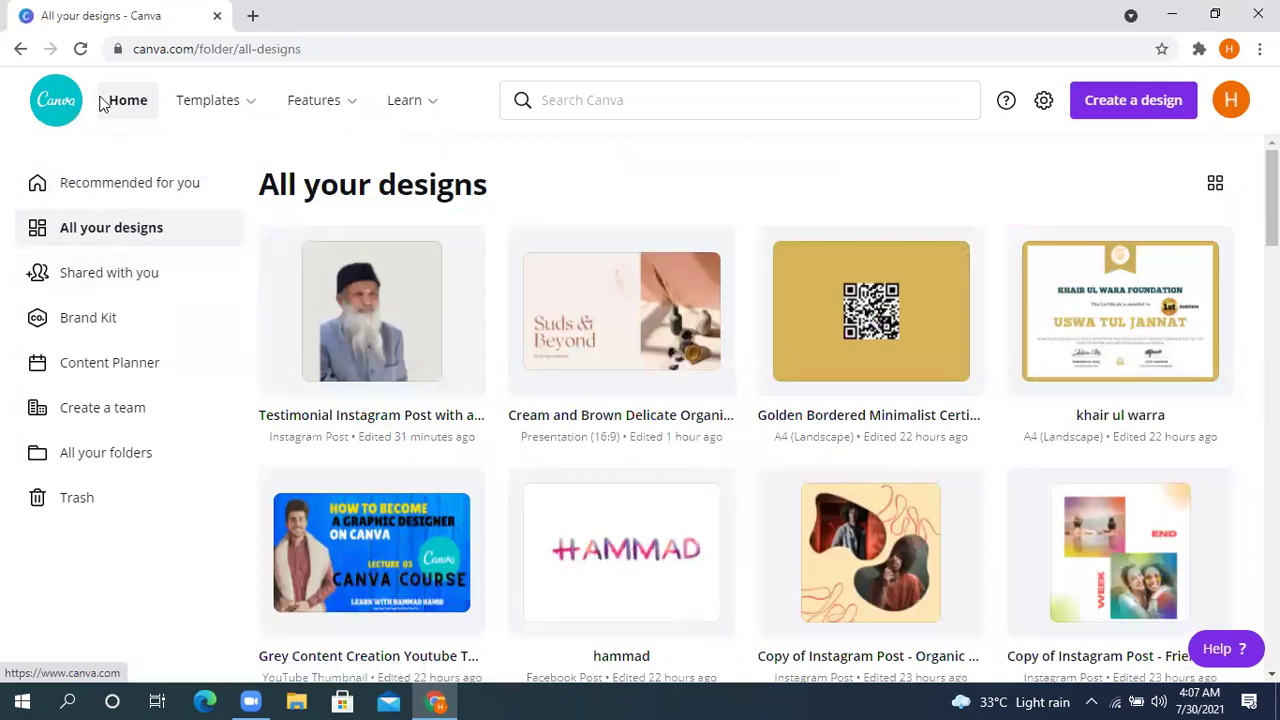
pyautogui.moveTo(215, 100)
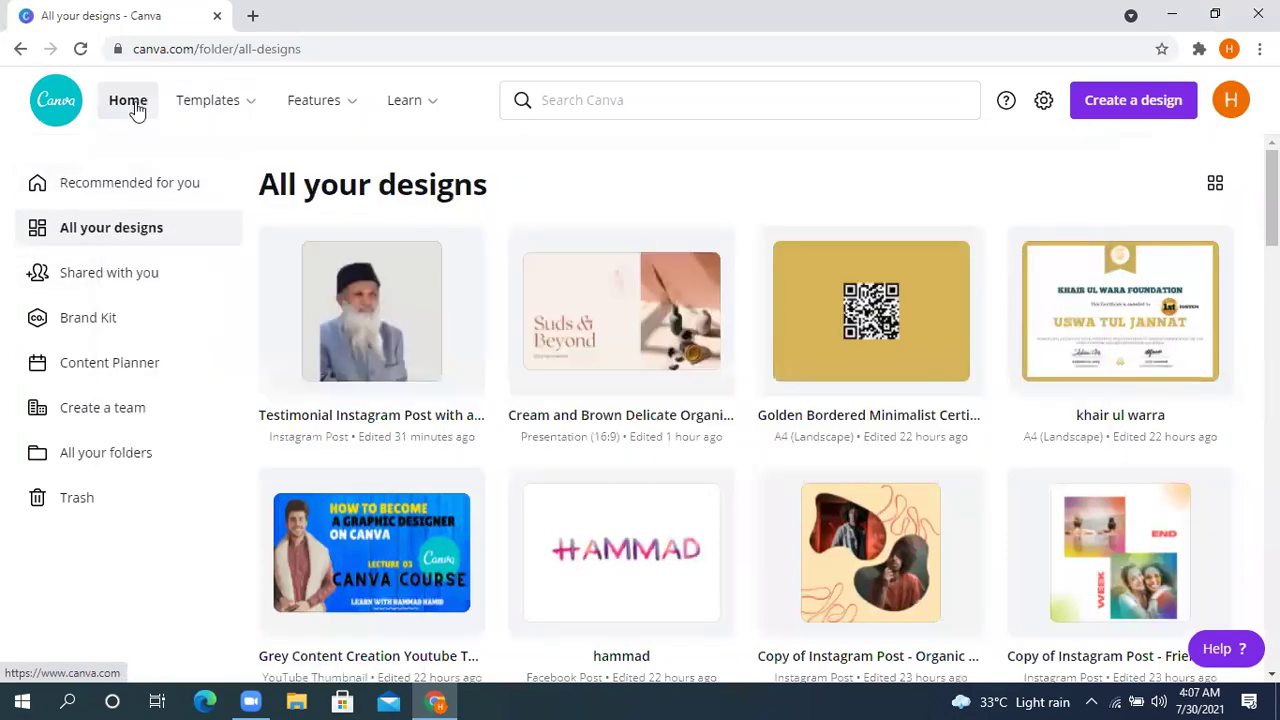
pyautogui.click(131, 106)
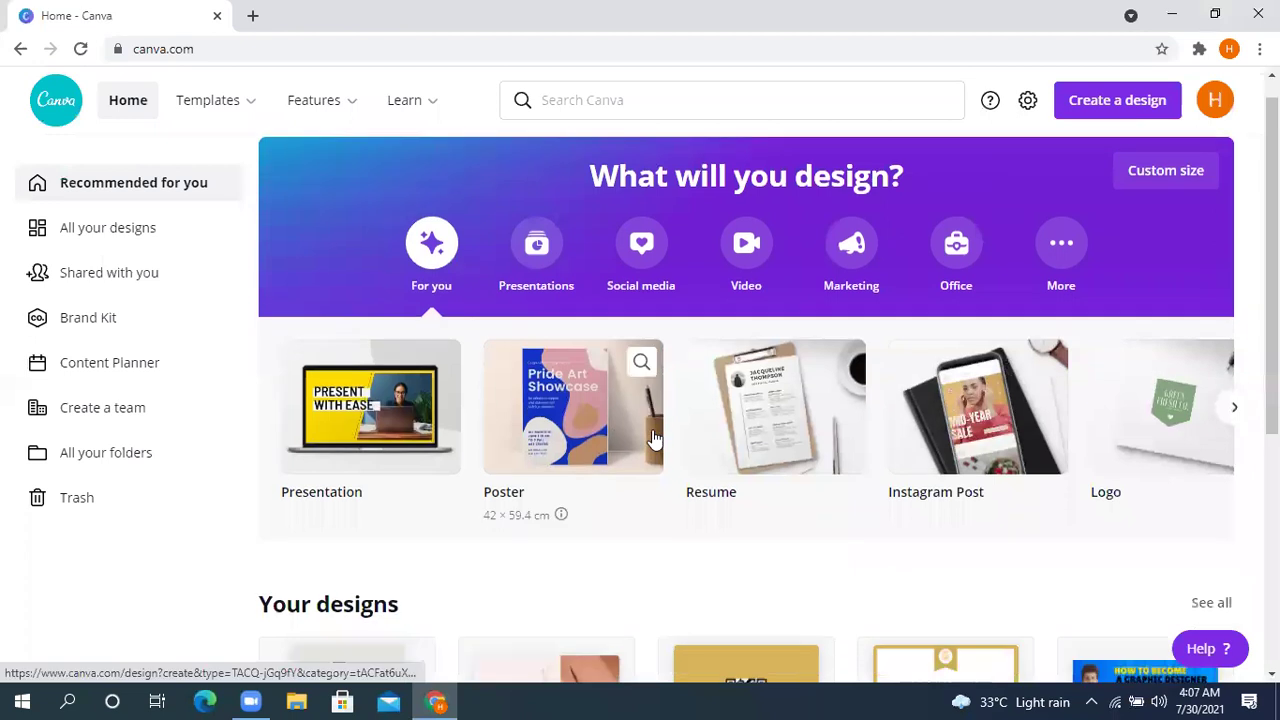
# - Create a new blank Poster design from the recommended design types
pyautogui.scroll(-3, 652, 437)
pyautogui.scroll(3, 645, 426)
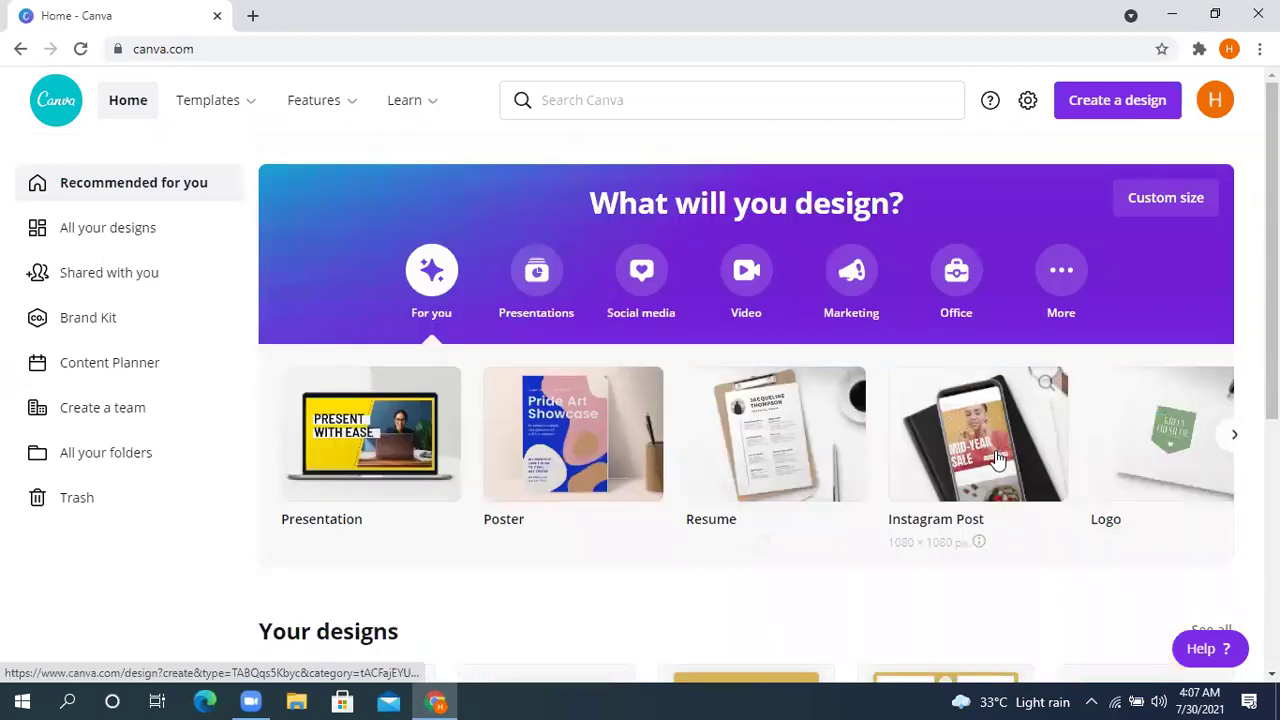
pyautogui.click(565, 460)
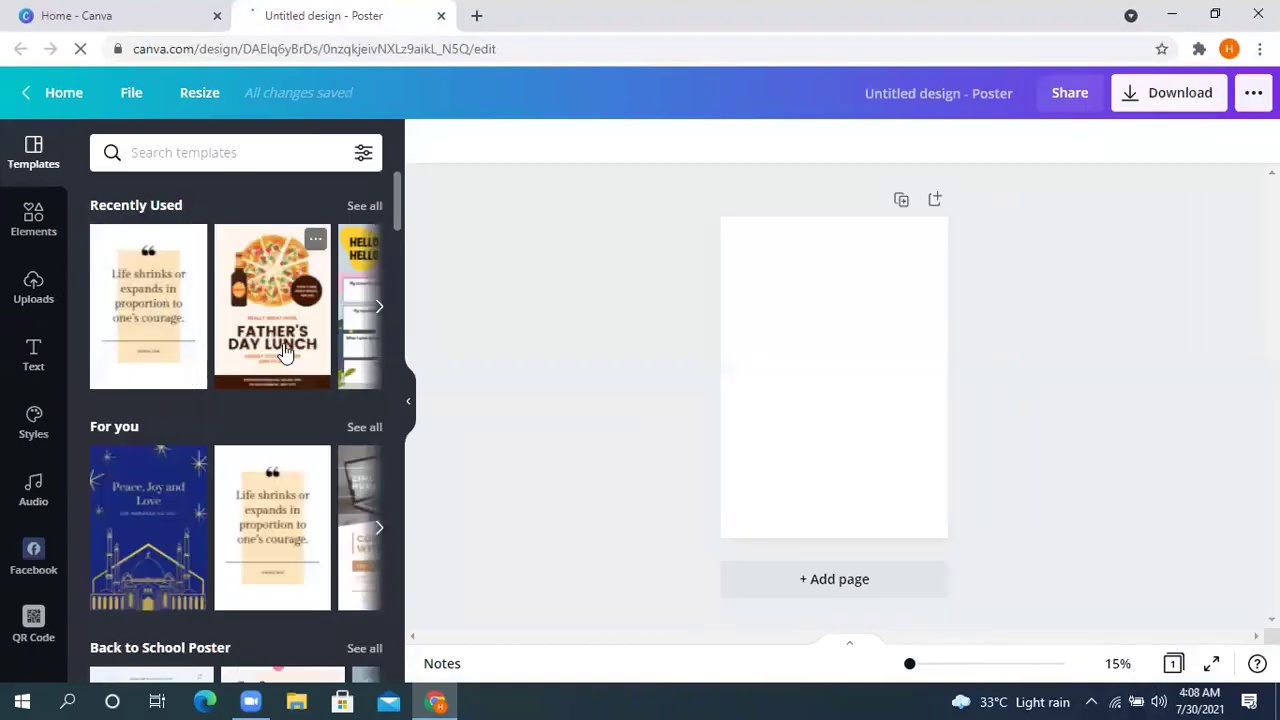
pyautogui.scroll(-4, 208, 410)
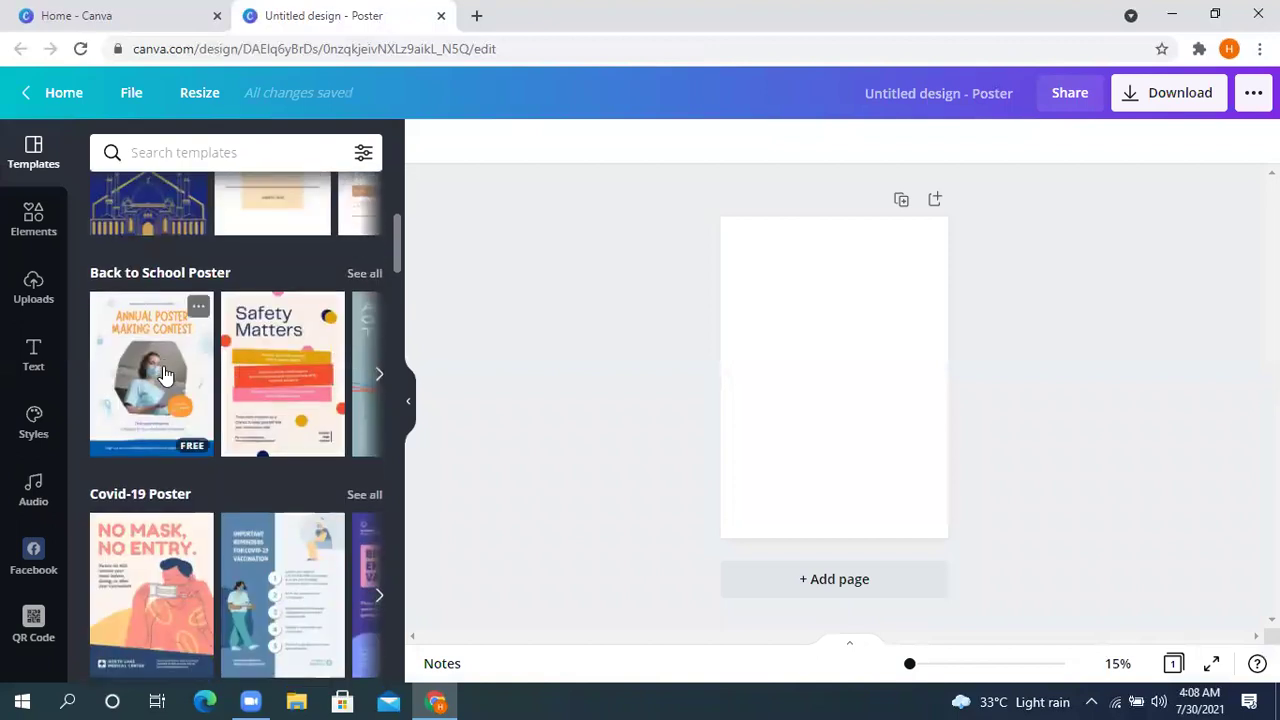
pyautogui.scroll(-4, 170, 375)
pyautogui.scroll(-4, 196, 371)
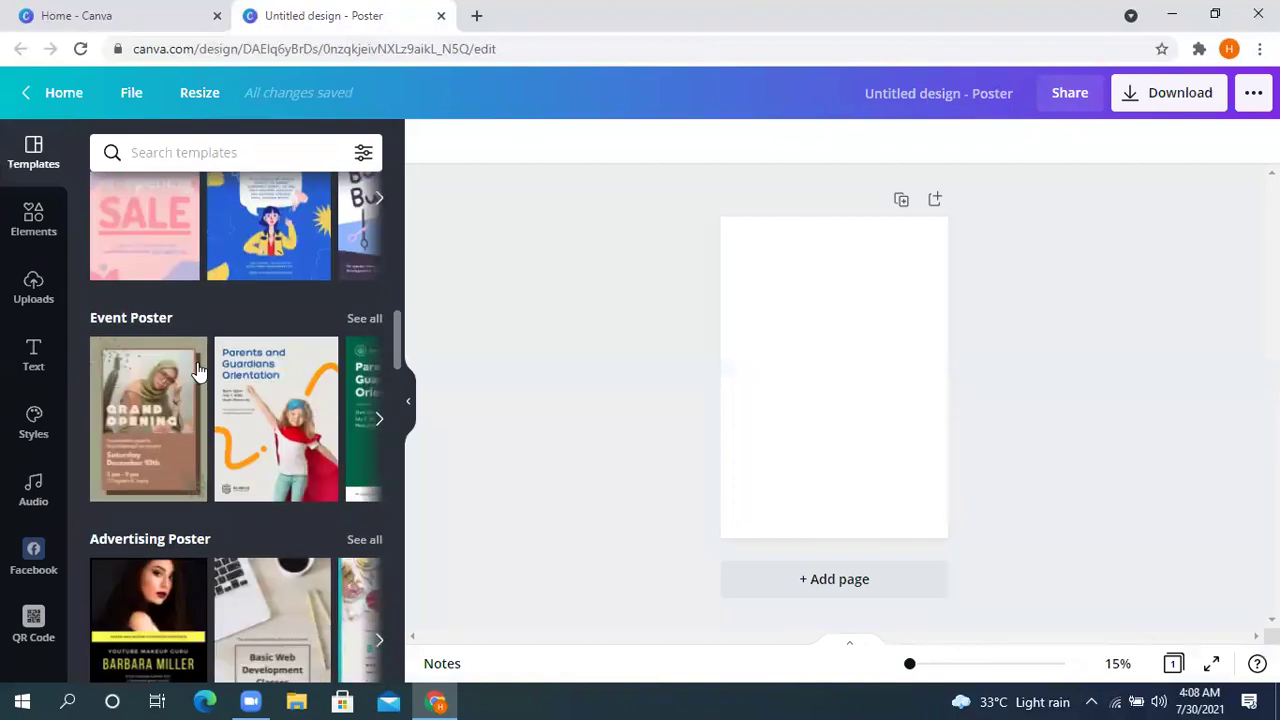
pyautogui.scroll(-3, 197, 371)
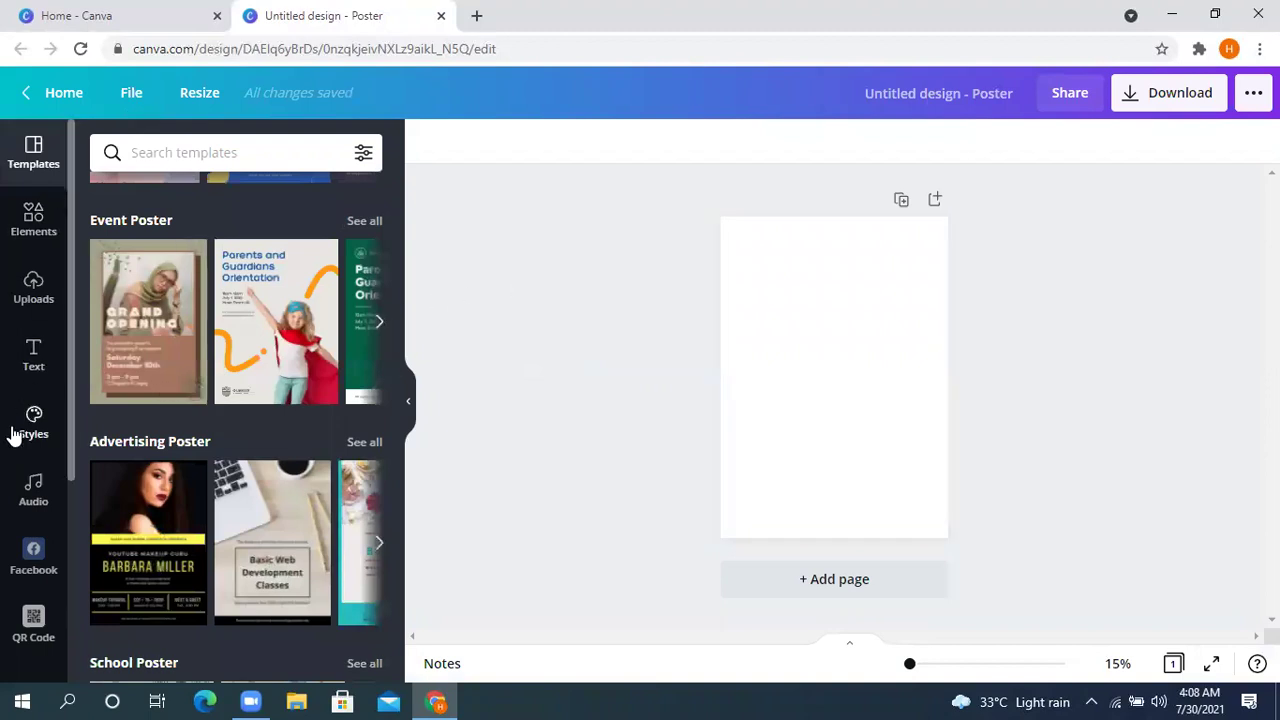
# - Add the uploaded portrait of the bearded man to the poster, enlarge it to nearly fill the page and centre it
pyautogui.click(20, 292)
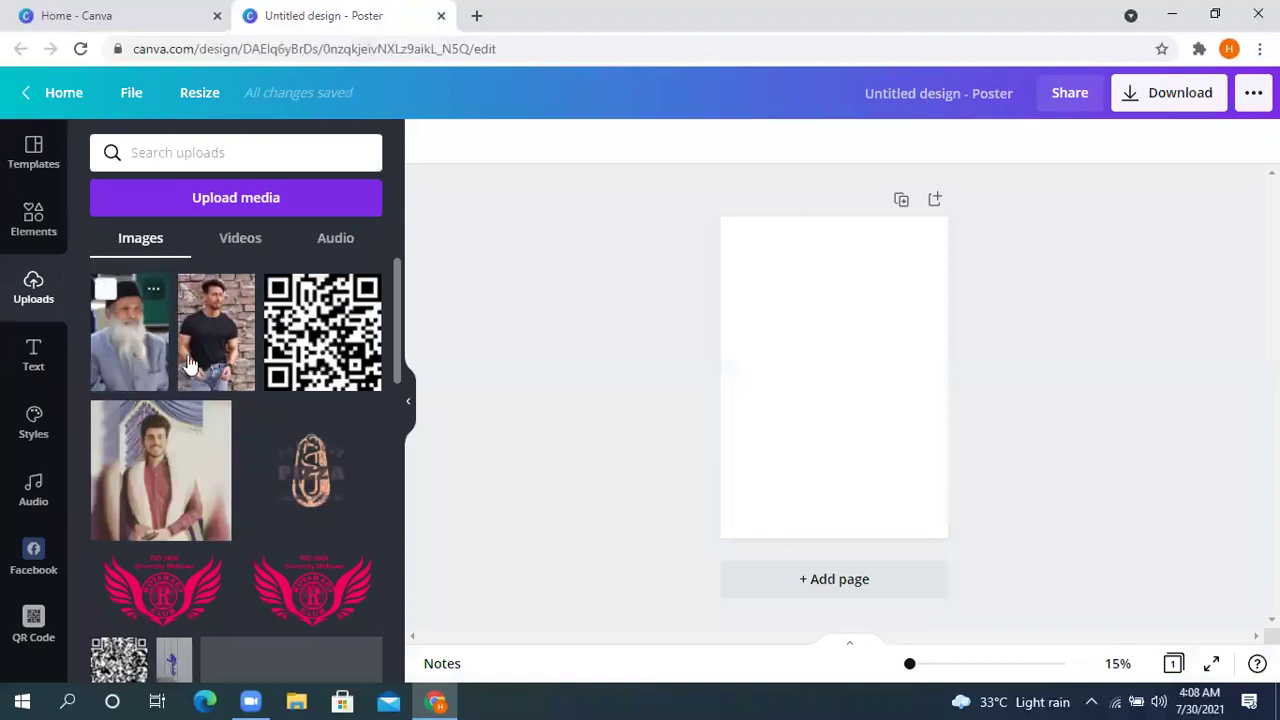
pyautogui.moveTo(820, 548); pyautogui.dragTo(814, 491)
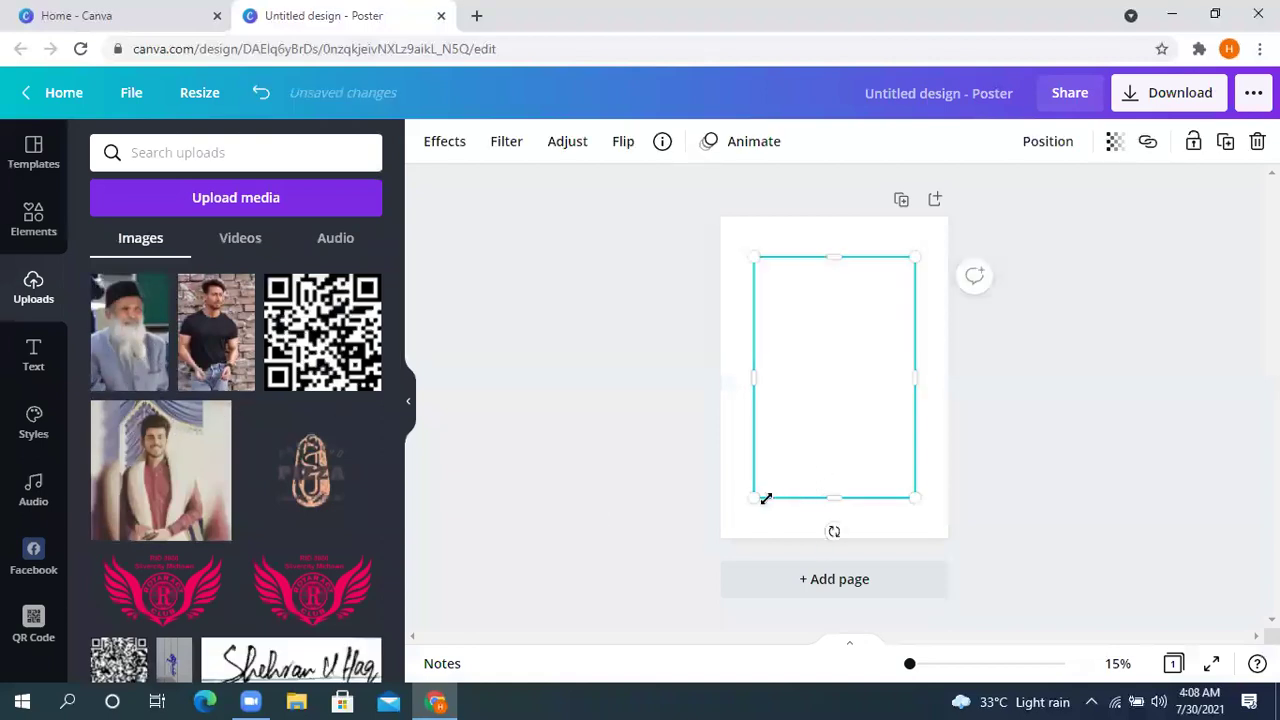
pyautogui.moveTo(755, 519); pyautogui.dragTo(751, 531)
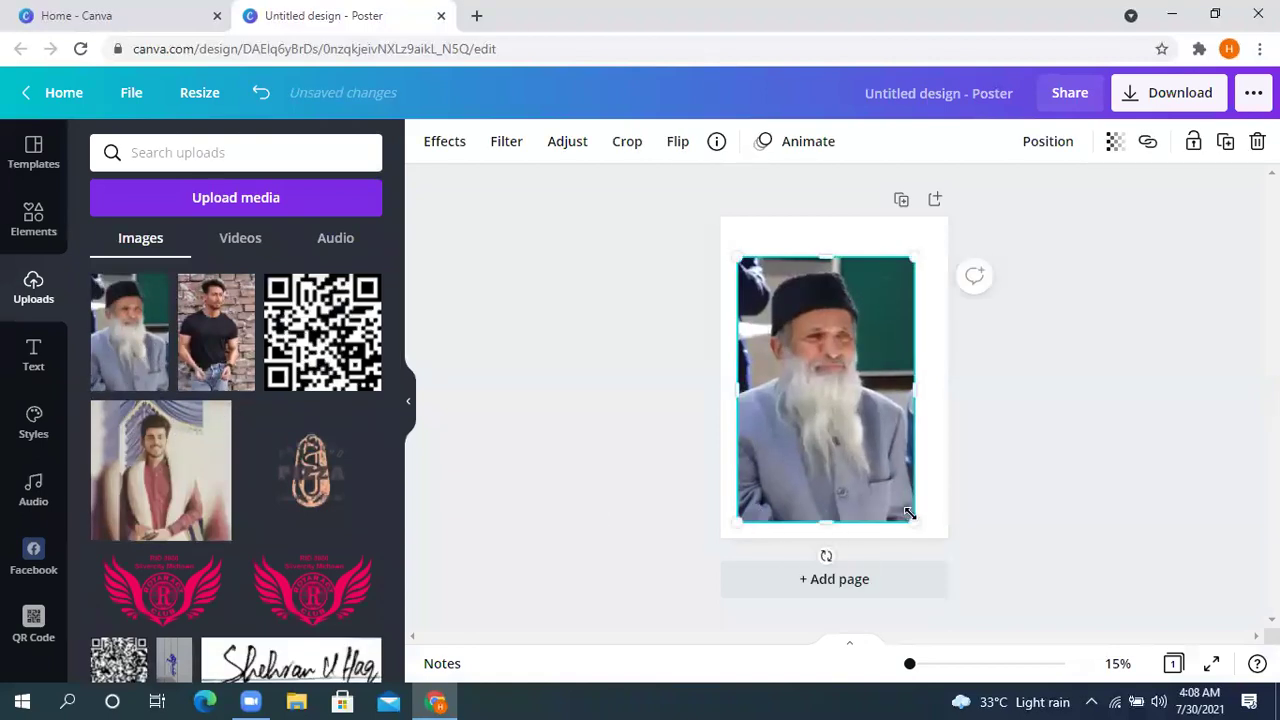
pyautogui.moveTo(917, 521); pyautogui.dragTo(934, 525)
pyautogui.moveTo(842, 454)
pyautogui.mouseDown()
pyautogui.moveTo(836, 436)
pyautogui.moveTo(836, 451)
pyautogui.mouseUp()
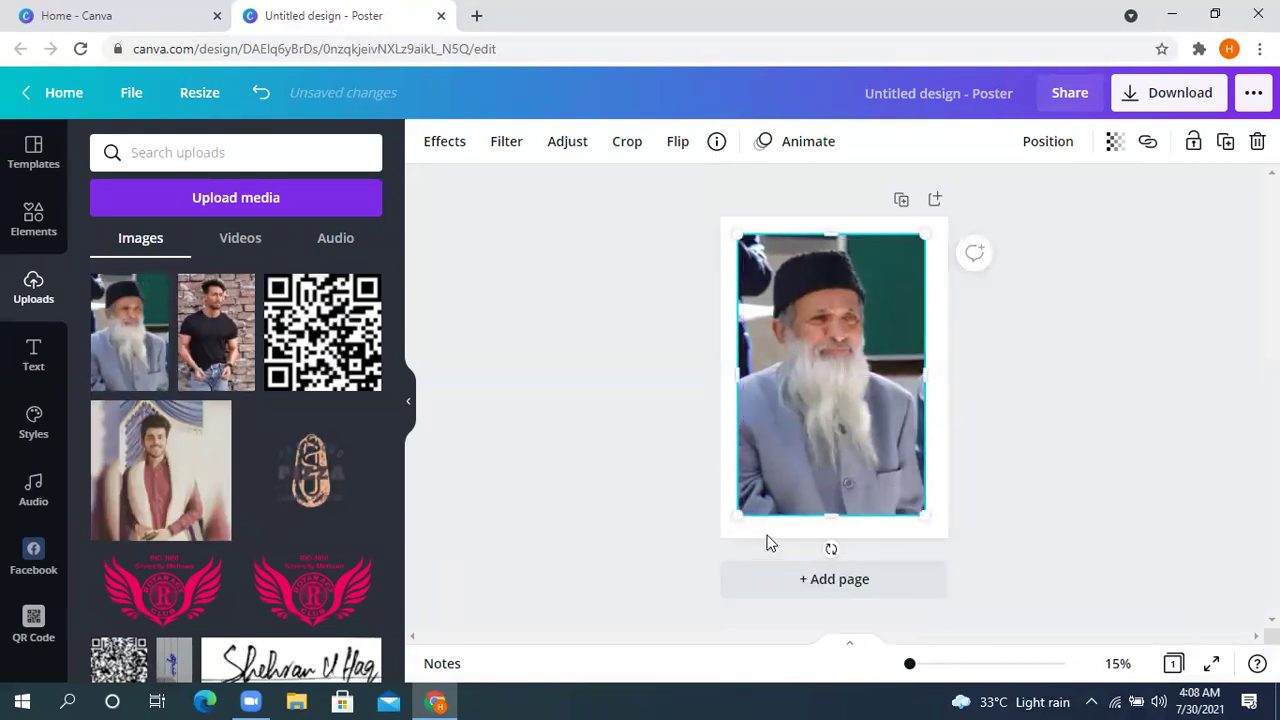
pyautogui.click(497, 378)
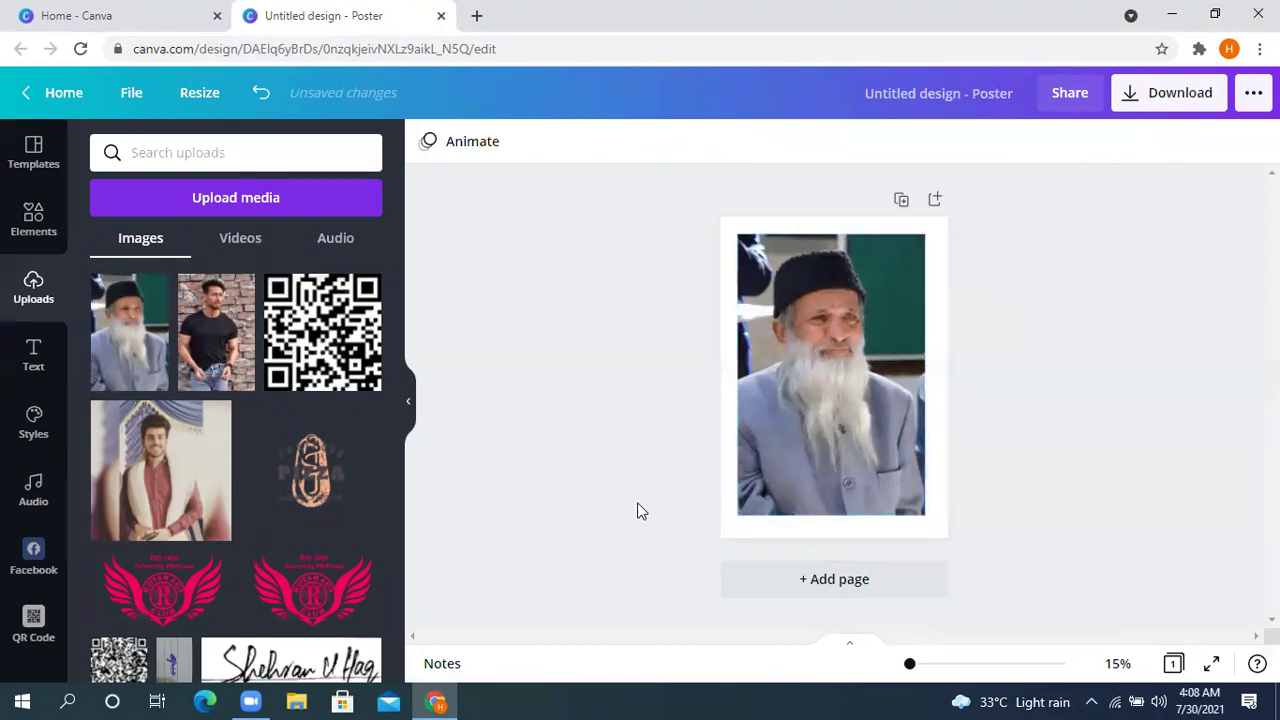
# - Remove the background of the portrait with the Background Remover effect
pyautogui.click(806, 377)
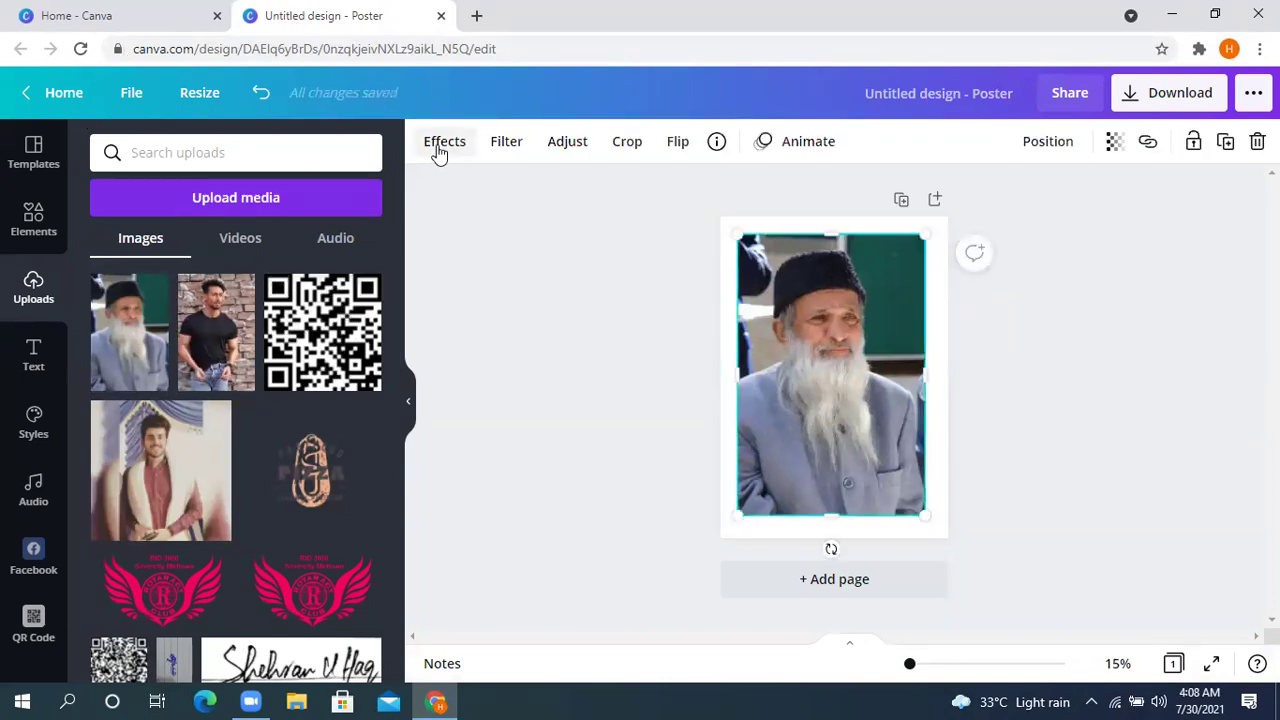
pyautogui.click(443, 145)
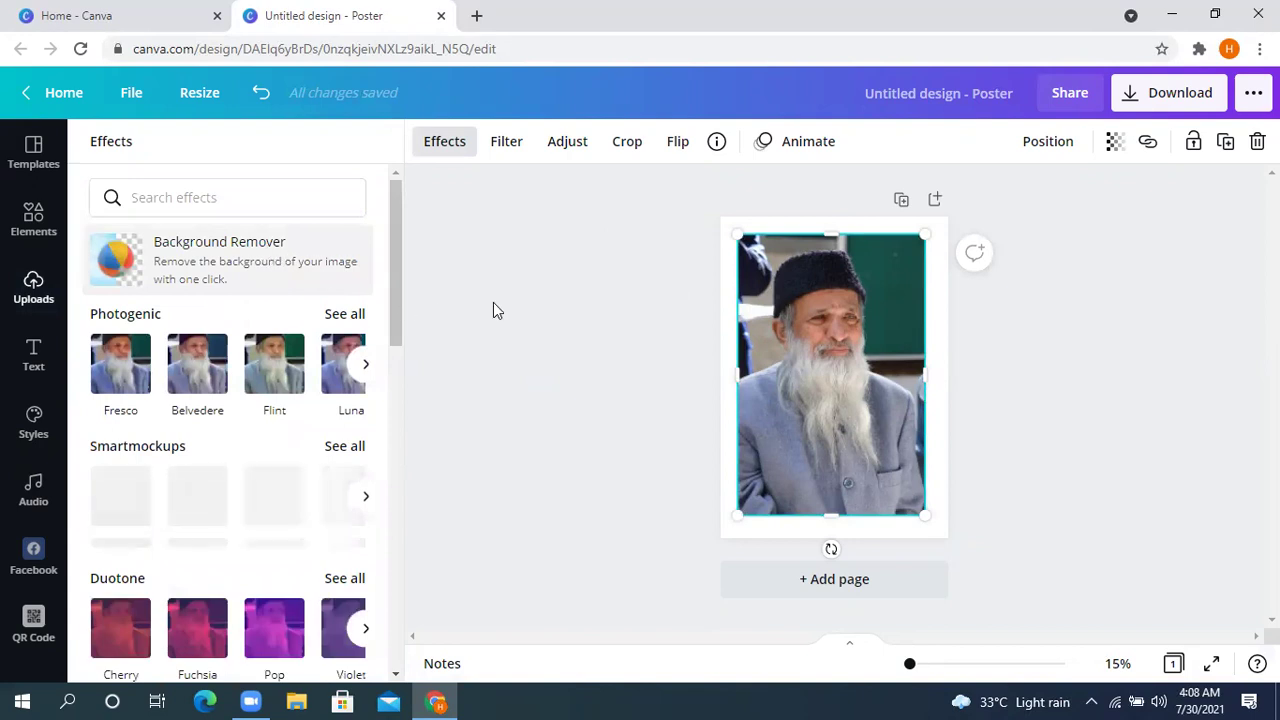
pyautogui.click(240, 260)
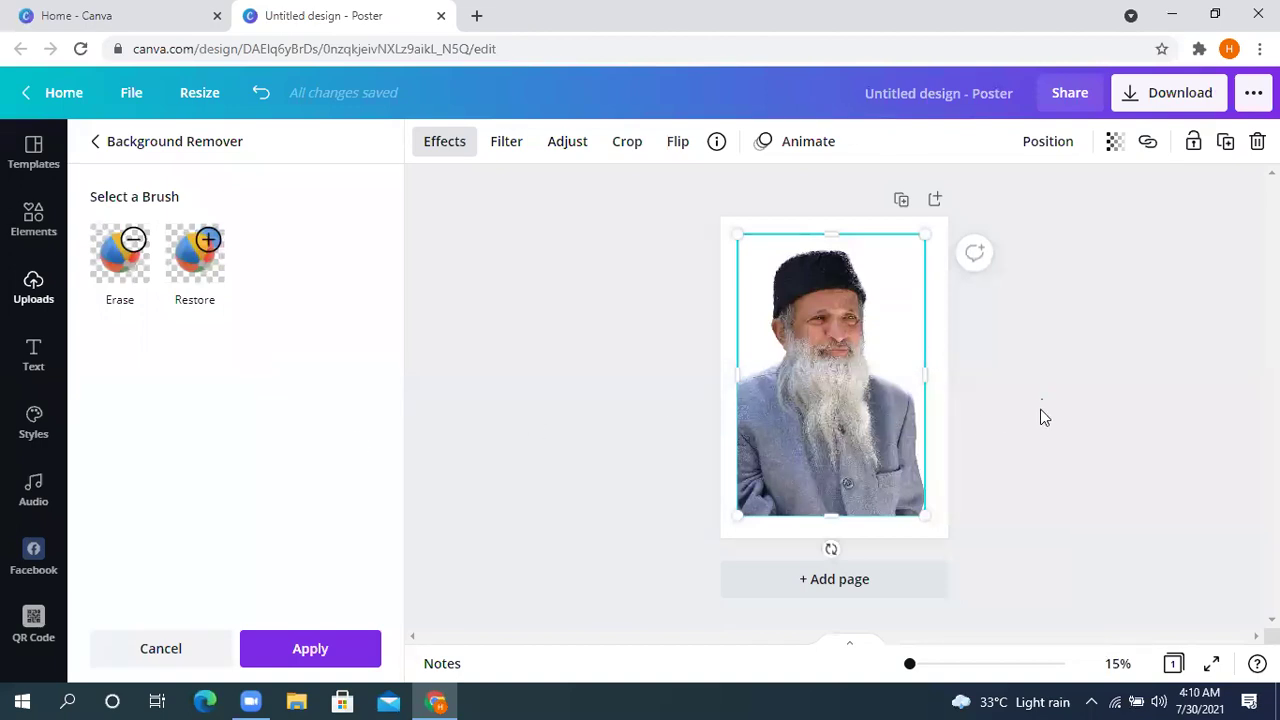
pyautogui.press('Escape')
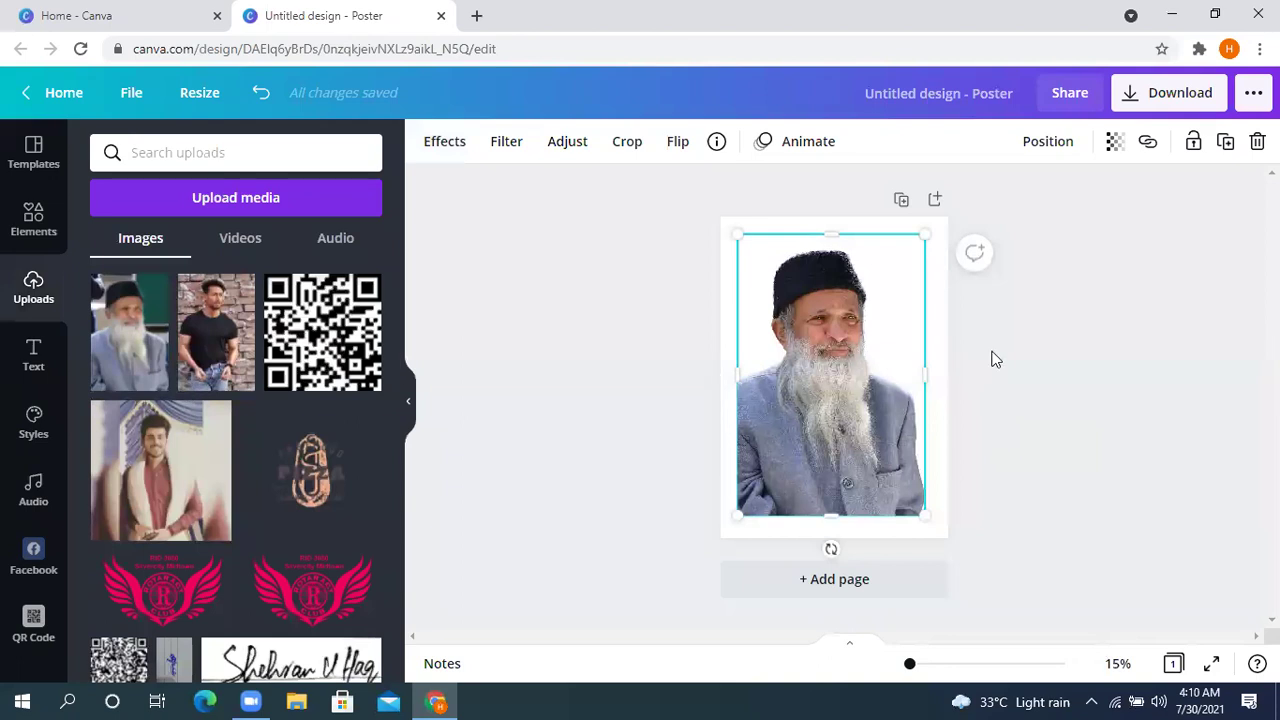
# - Nudge the cut-out portrait slightly to the right on the poster
pyautogui.hotkey('shift', 'Right')
pyautogui.hotkey('shift', 'Right')
pyautogui.hotkey('shift', 'Right')
pyautogui.hotkey('shift', 'Right')
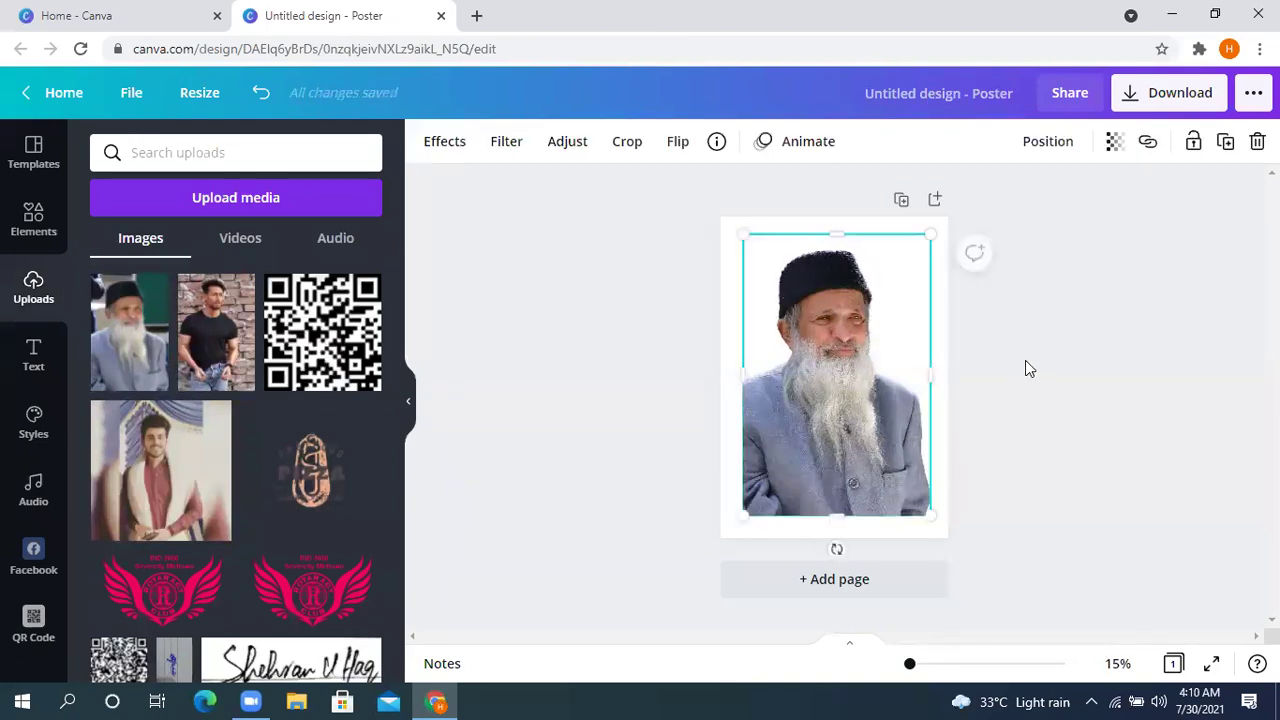
pyautogui.hotkey('ctrl', 'z')
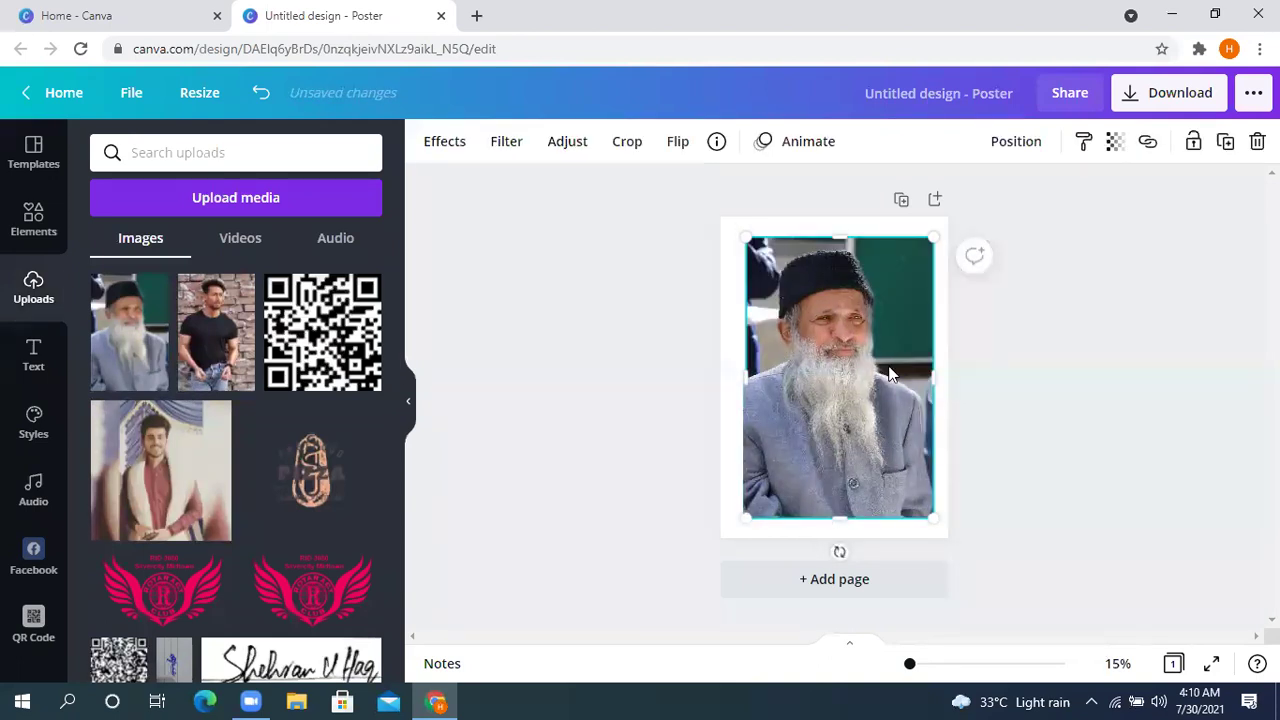
pyautogui.hotkey('ctrl', 'z')
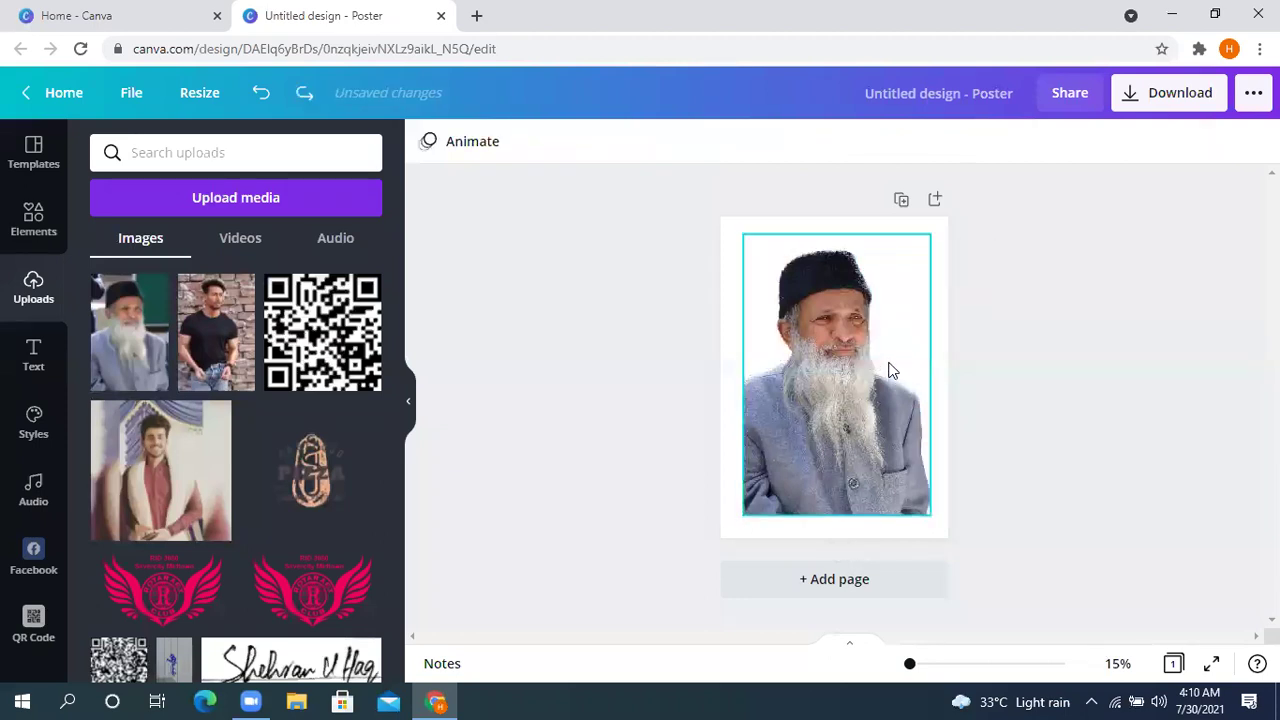
pyautogui.hotkey('ctrl', 'y')
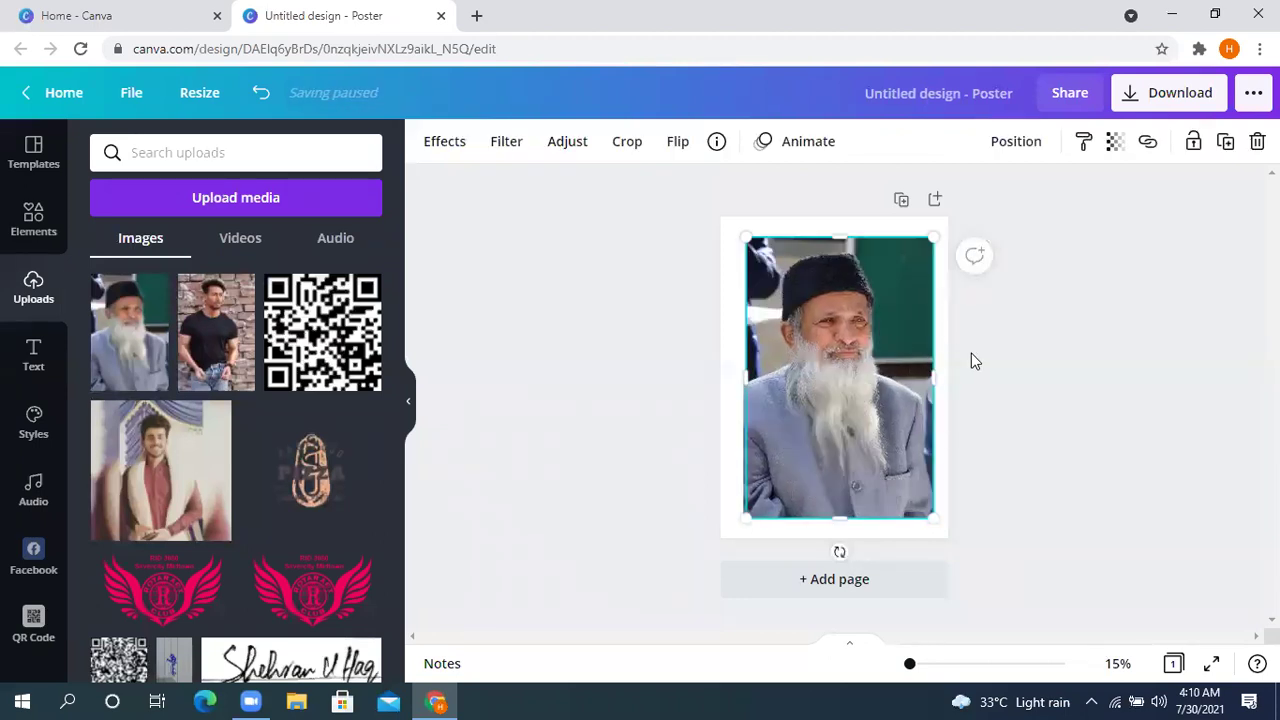
pyautogui.hotkey('ctrl', 'z')
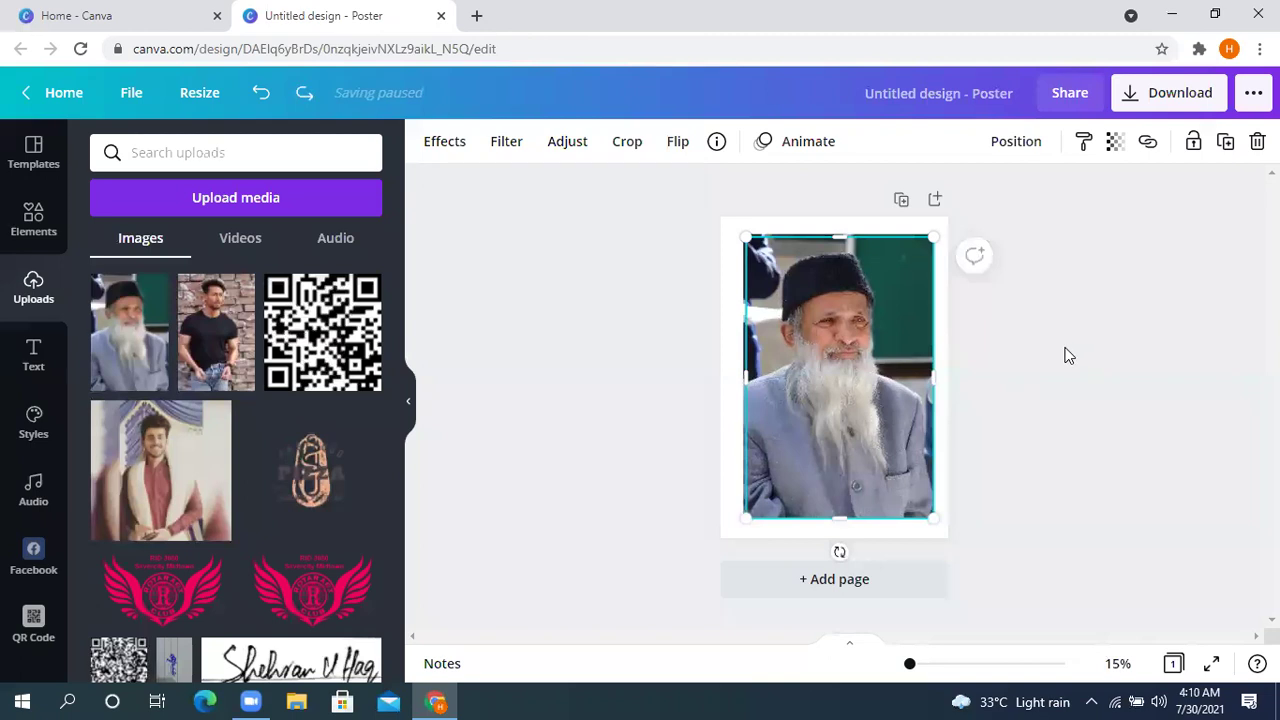
pyautogui.click(1066, 355)
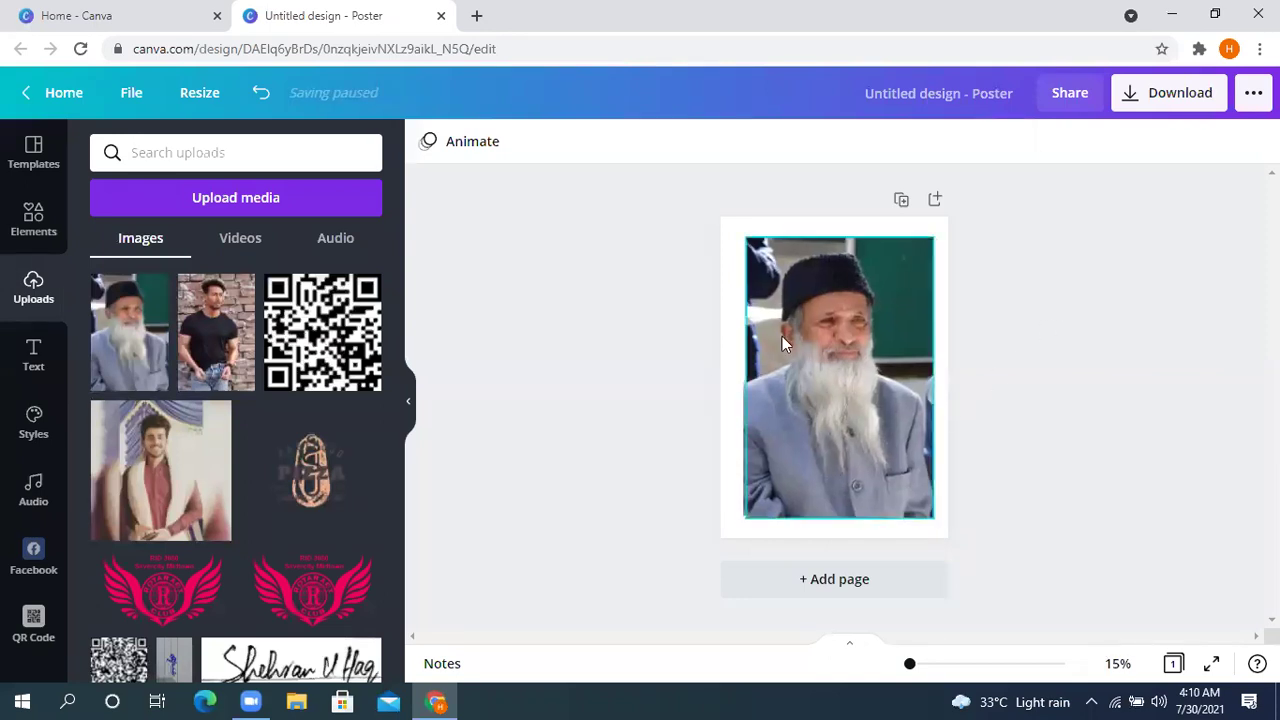
pyautogui.click(832, 477)
pyautogui.click(1189, 397)
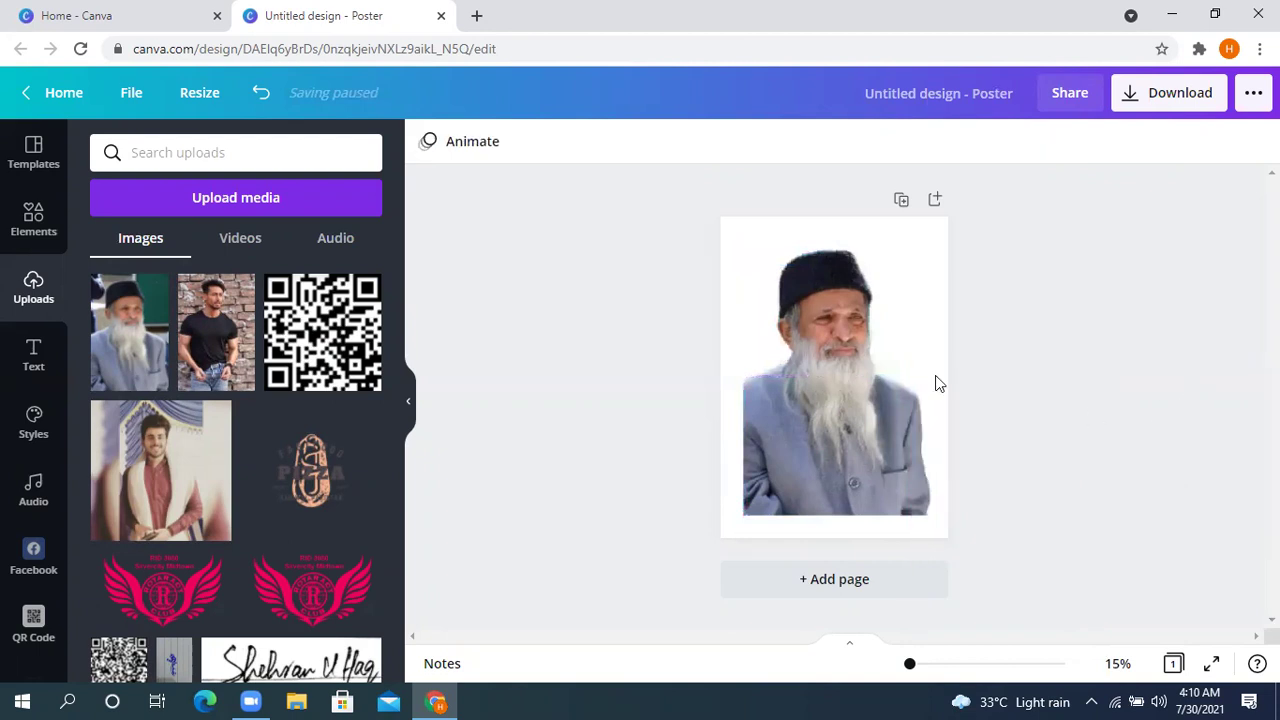
# - Move the cut-out portrait up to the poster's upper edge, then duplicate it and offset the copy up and to the right
pyautogui.moveTo(836, 513); pyautogui.dragTo(849, 454)
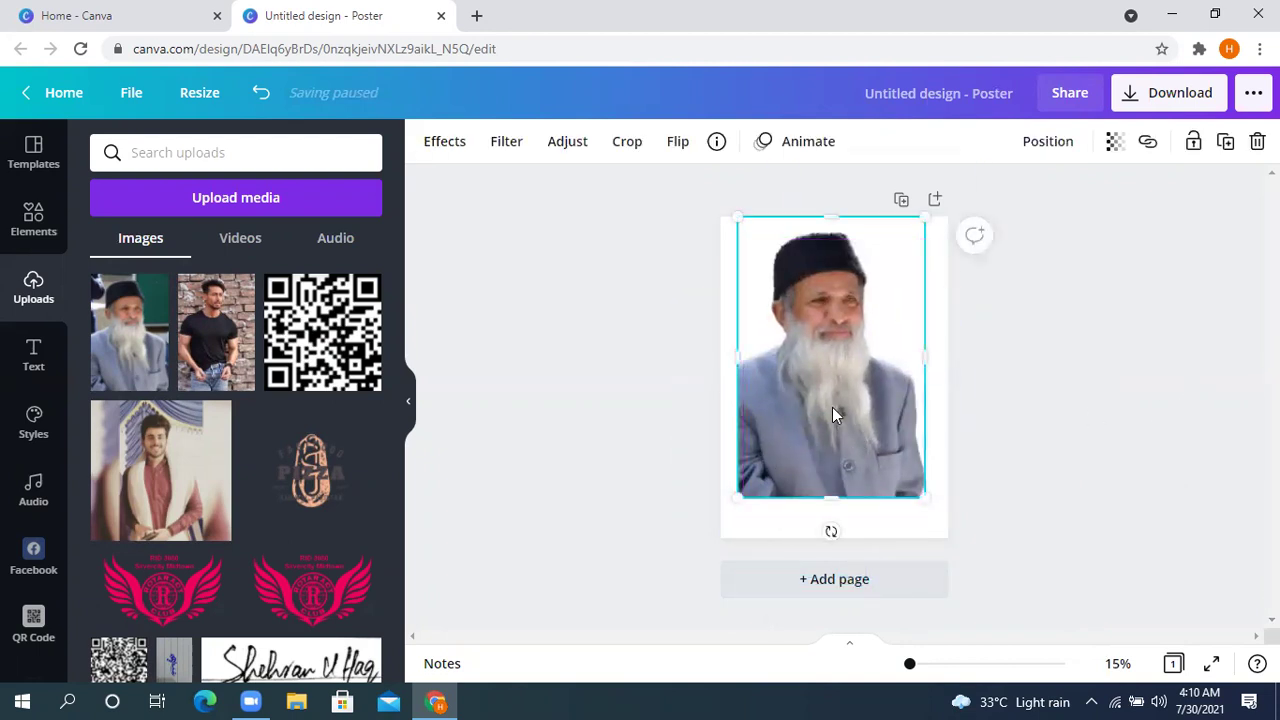
pyautogui.moveTo(908, 423); pyautogui.dragTo(876, 376)
# - Give the portrait copy the Cherry Duotone effect and open the effect's colour settings
pyautogui.click(447, 143)
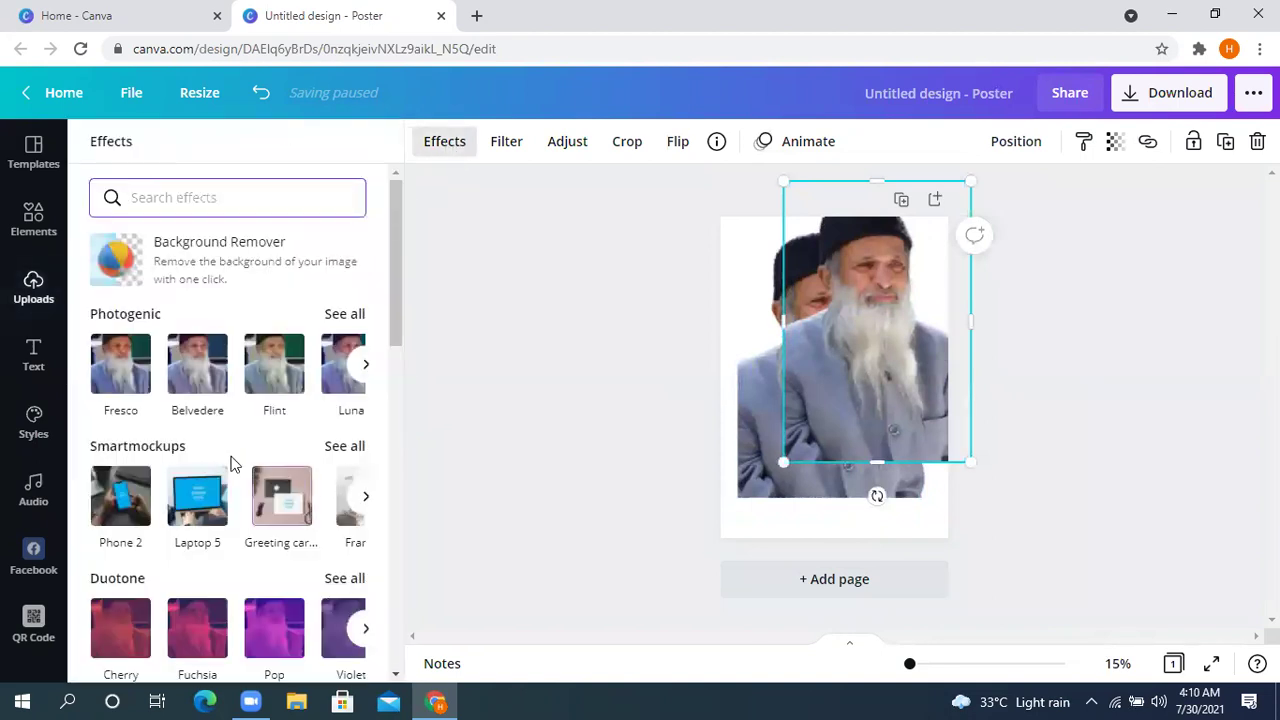
pyautogui.scroll(-2, 200, 460)
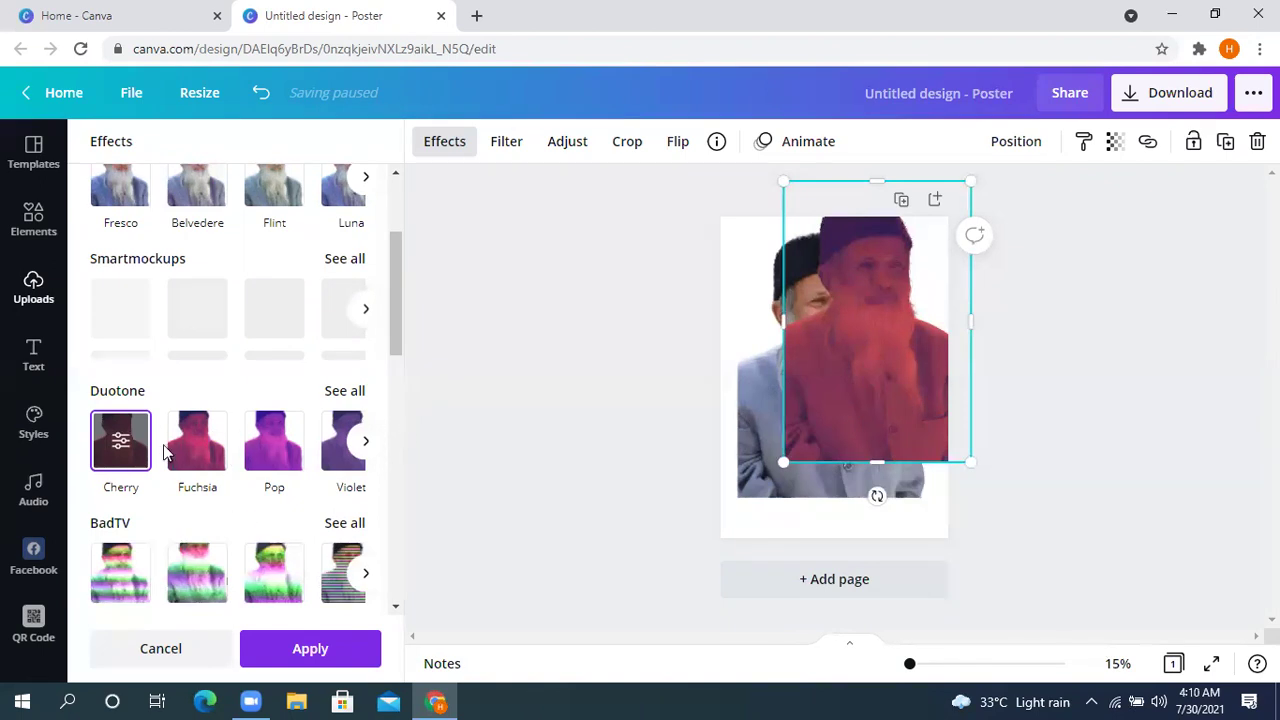
pyautogui.click(120, 442)
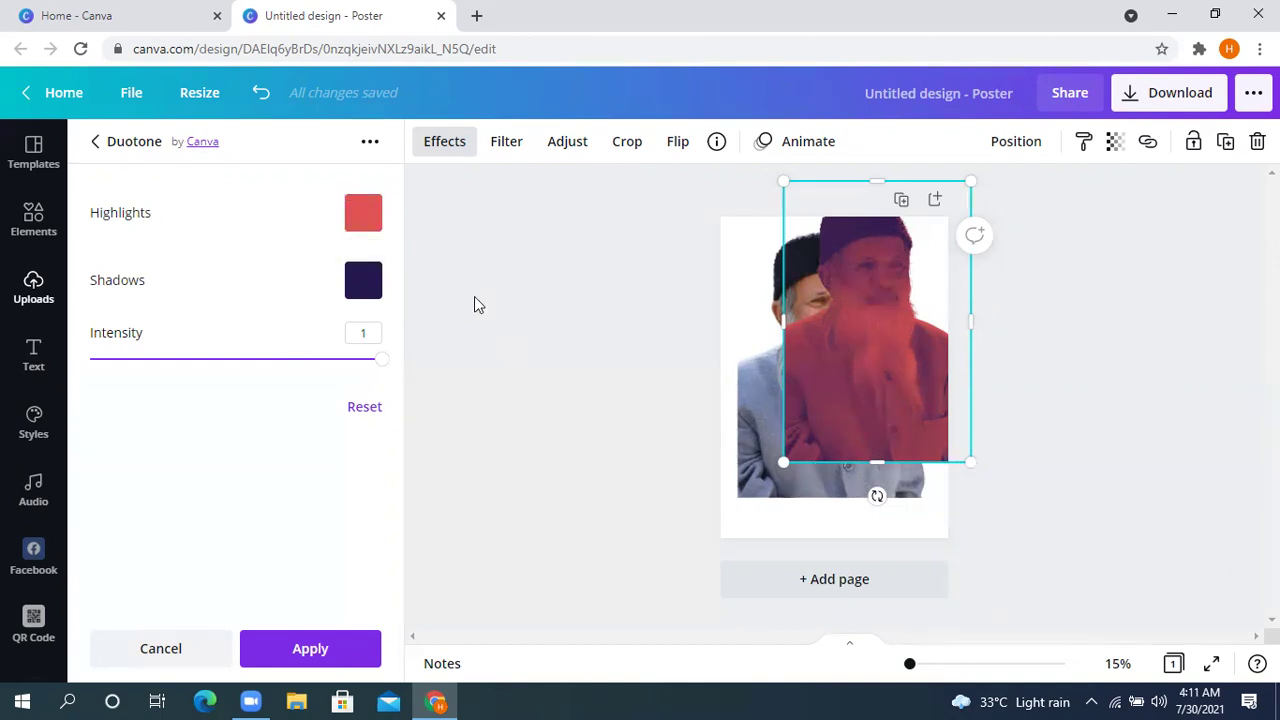
# - Set the Duotone highlights colour of the portrait copy to black, #000000
pyautogui.click(362, 212)
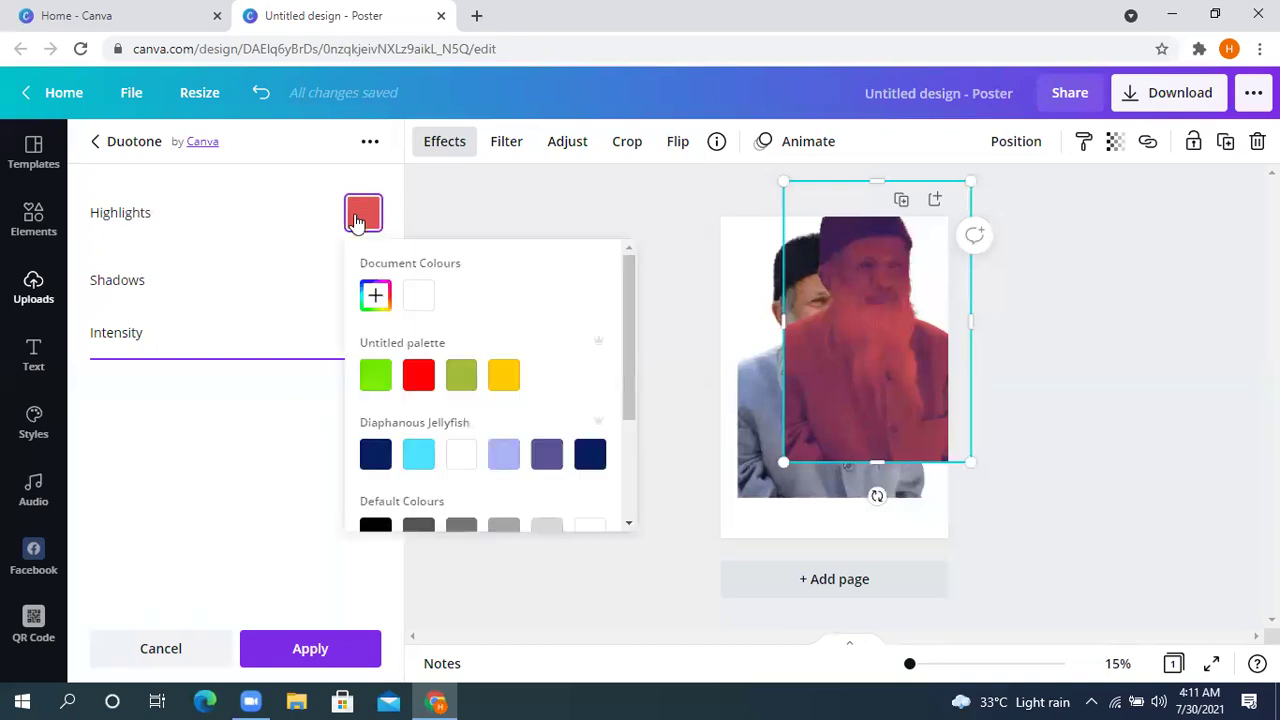
pyautogui.click(376, 295)
pyautogui.moveTo(508, 347); pyautogui.dragTo(320, 452)
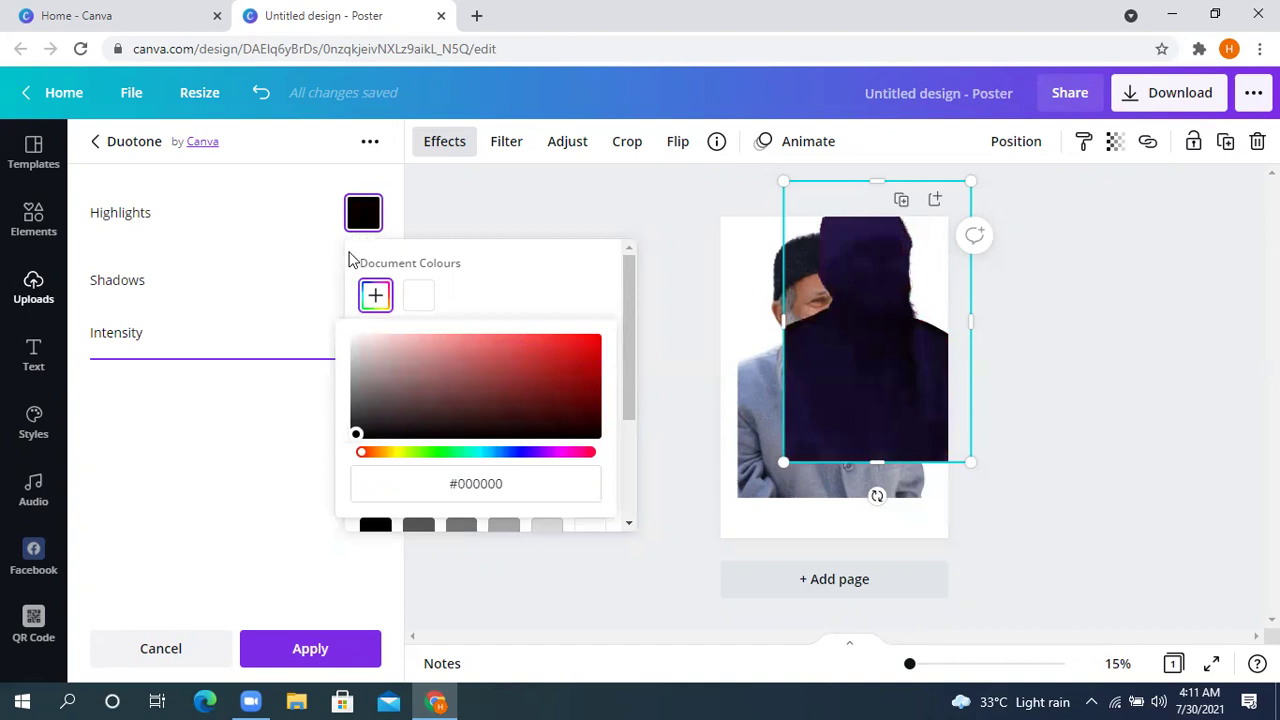
pyautogui.click(286, 277)
# - Set the Duotone shadows colour to black and place the silhouette copy exactly over the original portrait
pyautogui.click(363, 285)
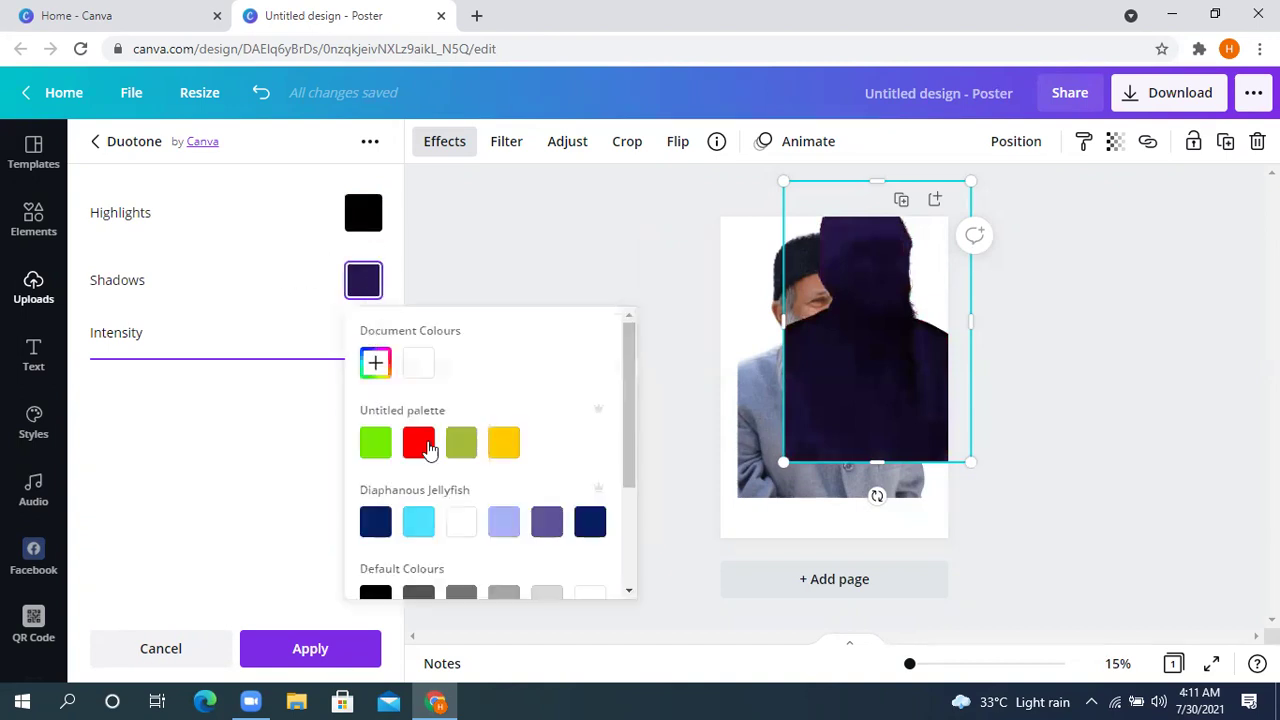
pyautogui.click(376, 366)
pyautogui.moveTo(523, 477); pyautogui.dragTo(241, 545)
pyautogui.moveTo(893, 422); pyautogui.dragTo(865, 428)
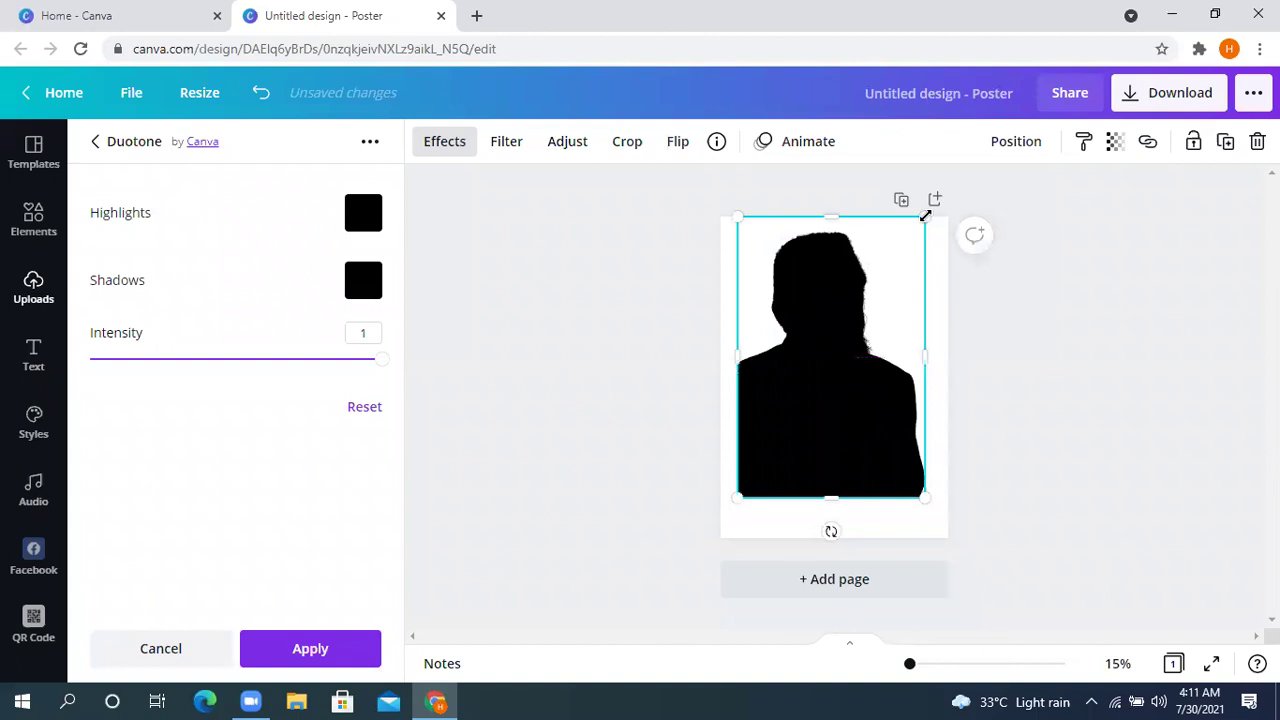
# - Enlarge the black silhouette slightly and send it backwards behind the original portrait so it forms an outline
pyautogui.moveTo(925, 215); pyautogui.dragTo(933, 218)
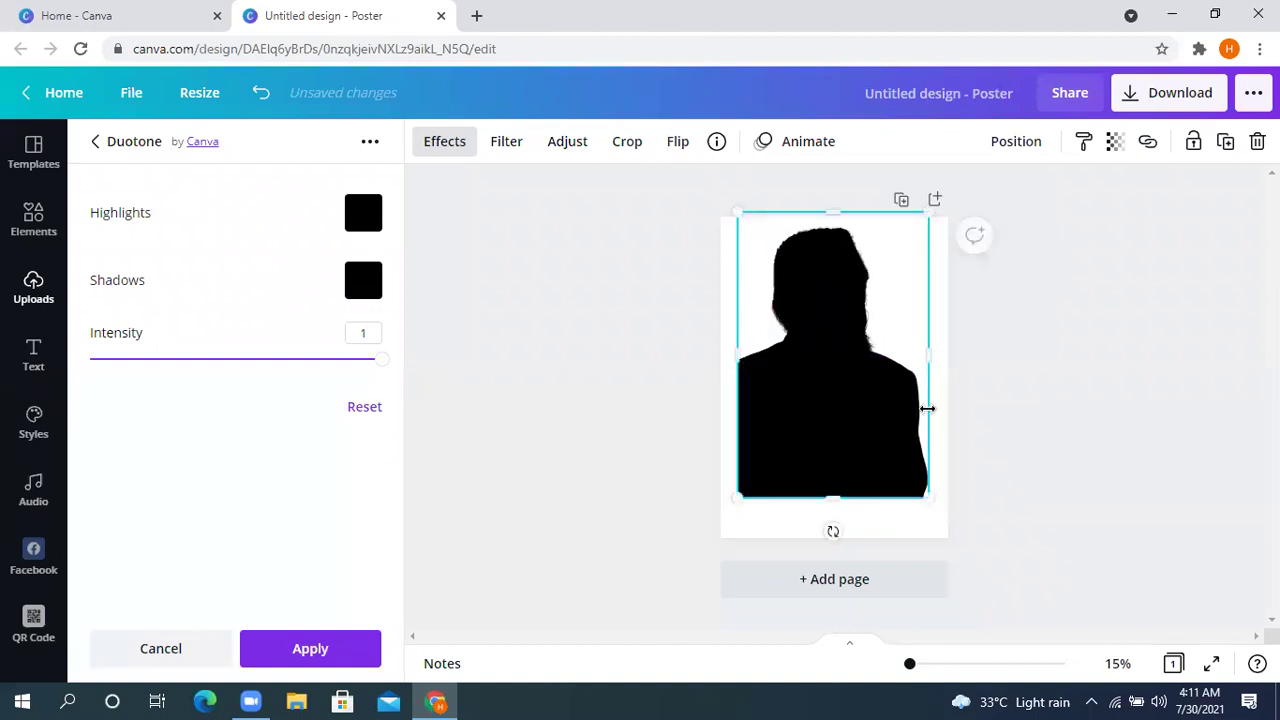
pyautogui.click(1023, 150)
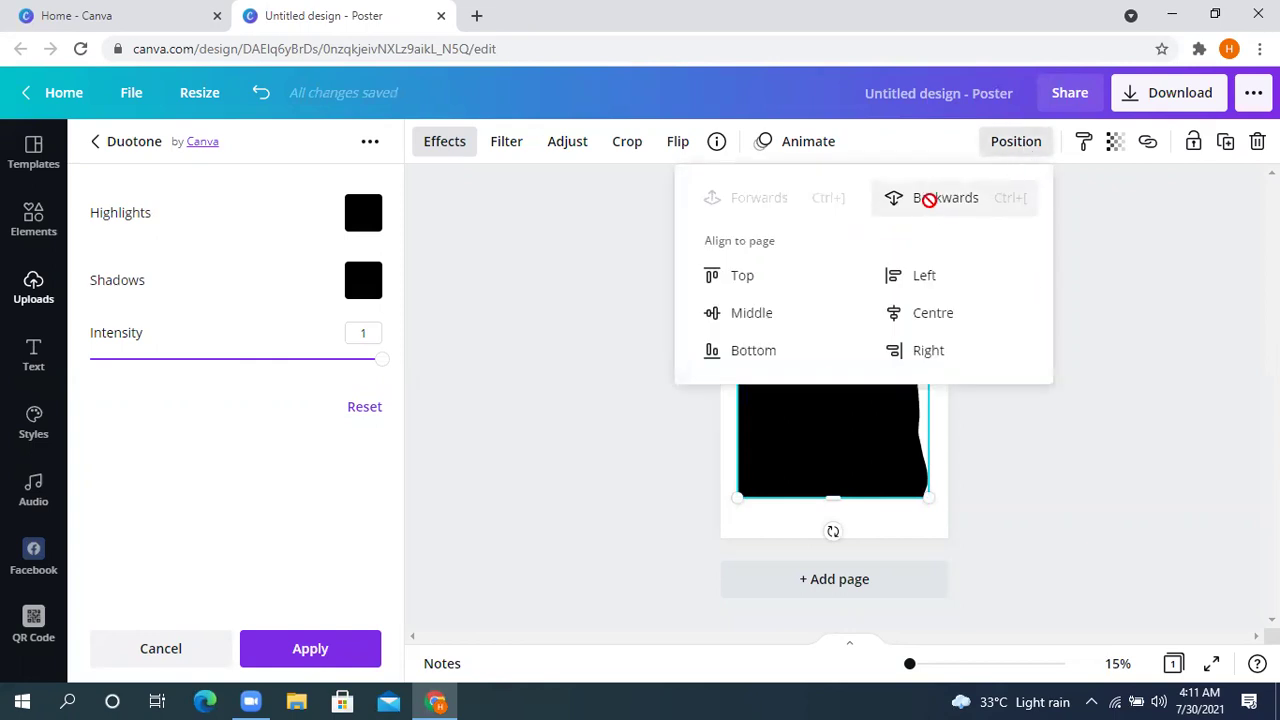
pyautogui.click(930, 205)
pyautogui.click(1068, 431)
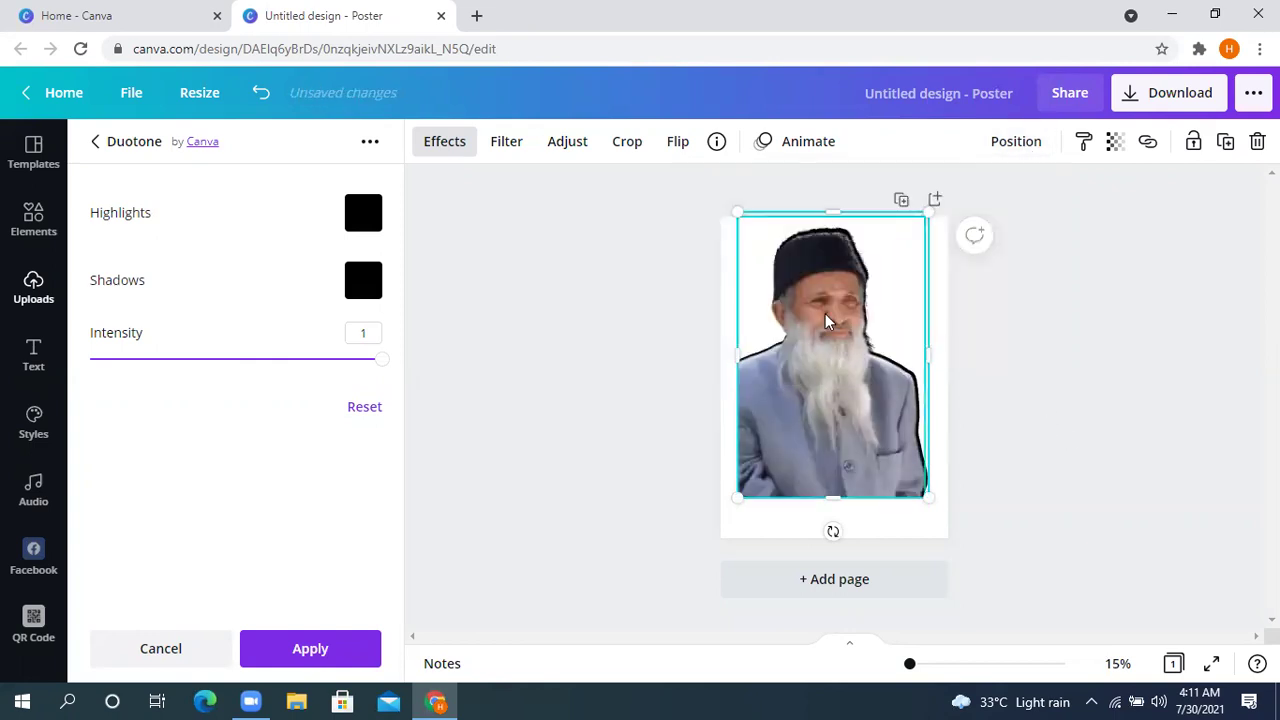
# - Fine-tune the silhouette's size and position behind the portrait to even out the outline
pyautogui.click(372, 217)
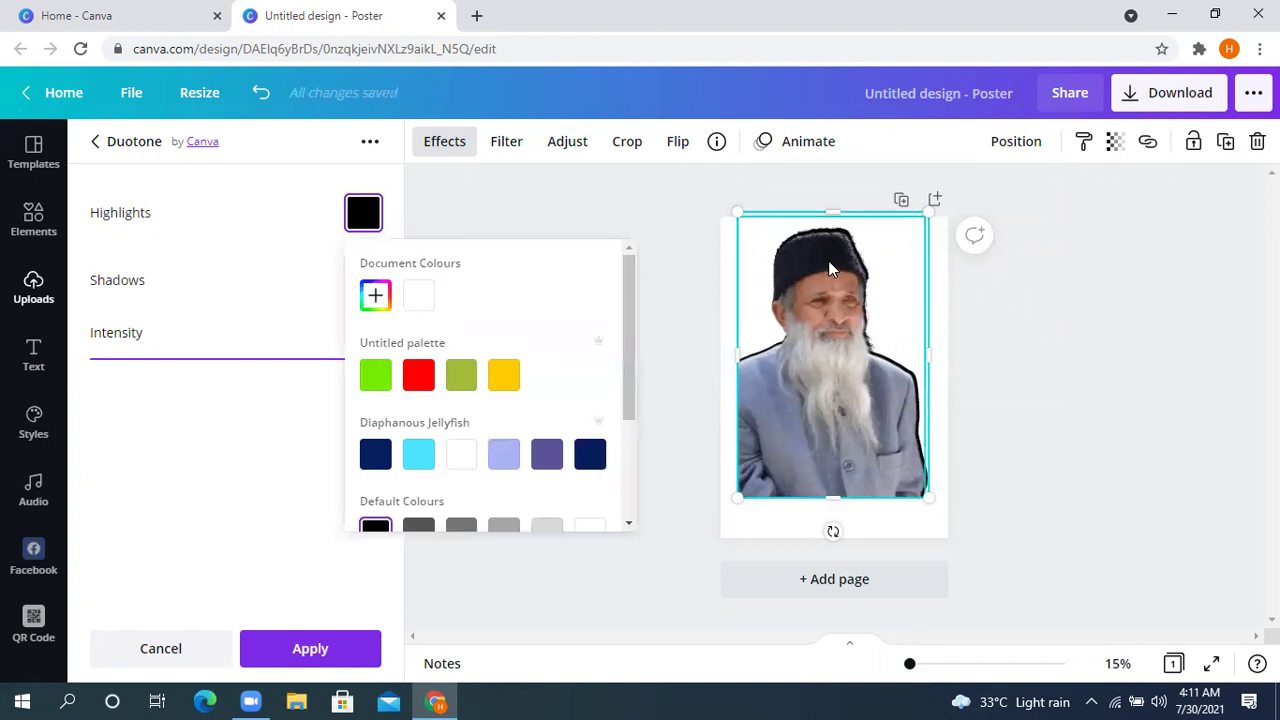
pyautogui.moveTo(848, 225); pyautogui.dragTo(838, 229)
pyautogui.moveTo(927, 357); pyautogui.dragTo(928, 359)
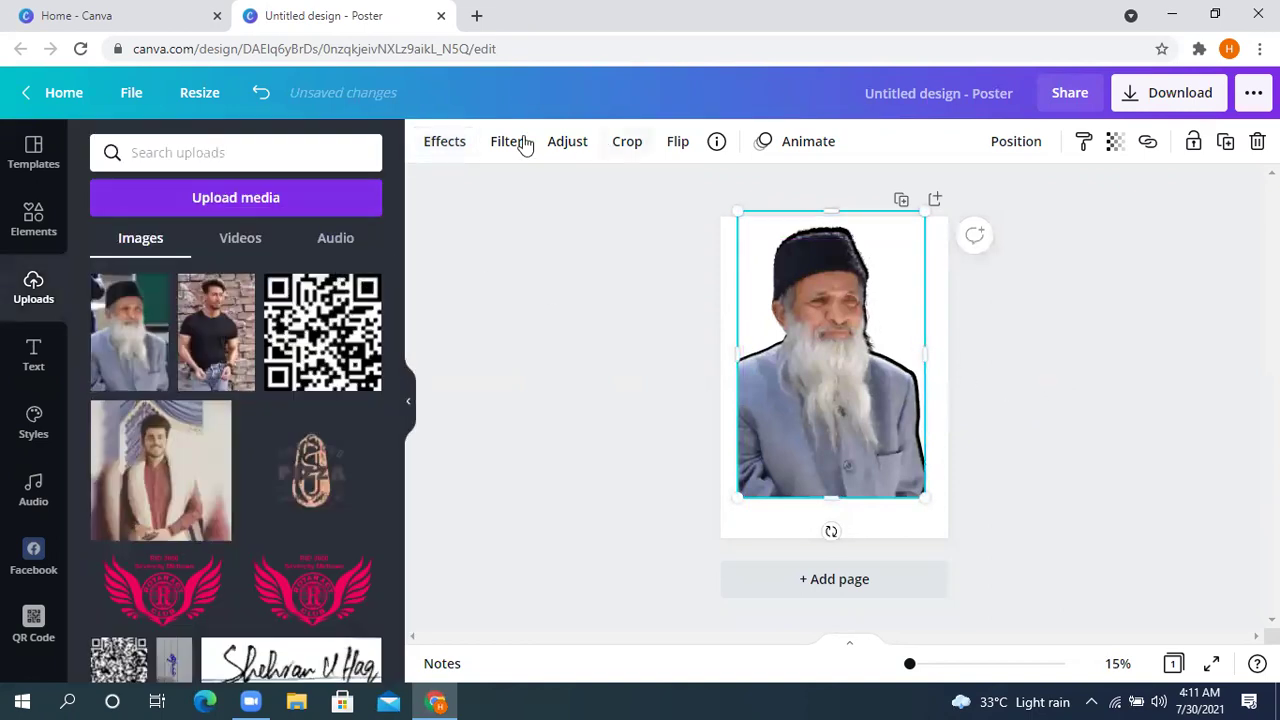
# - Reopen the silhouette's Duotone colour settings and set the highlights to a custom yellow, about #FFCF02
pyautogui.click(452, 142)
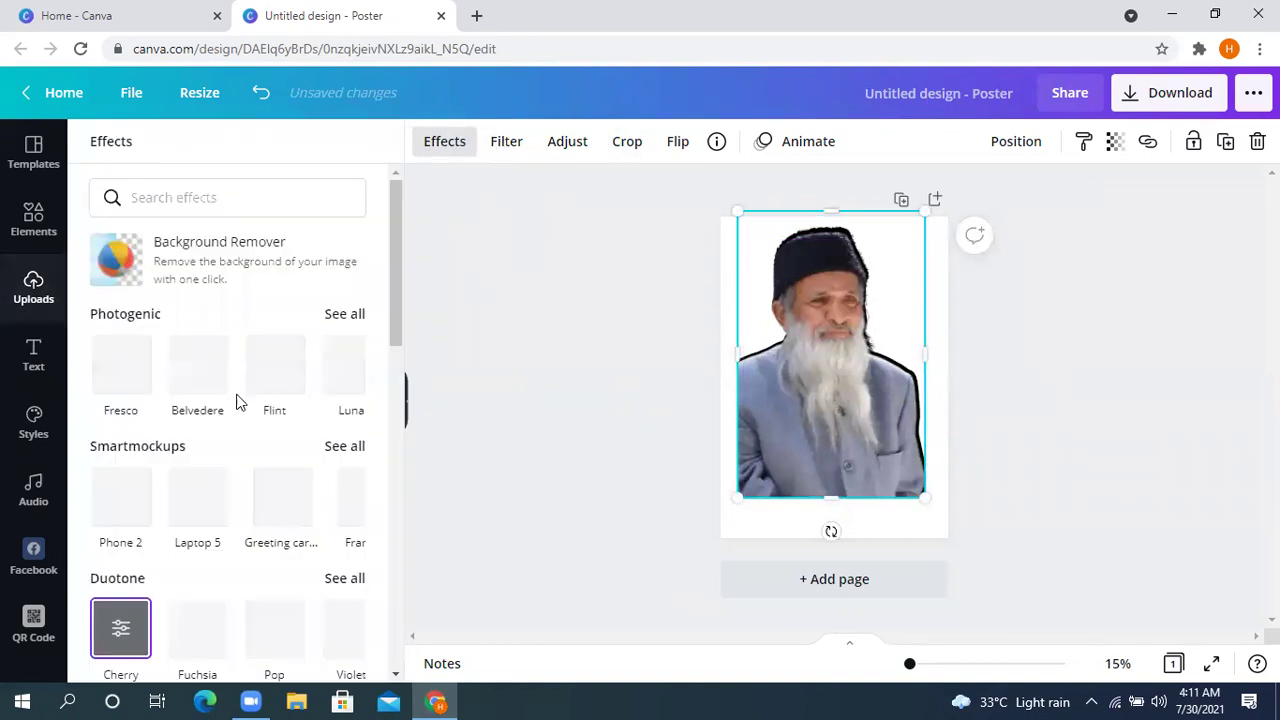
pyautogui.click(120, 627)
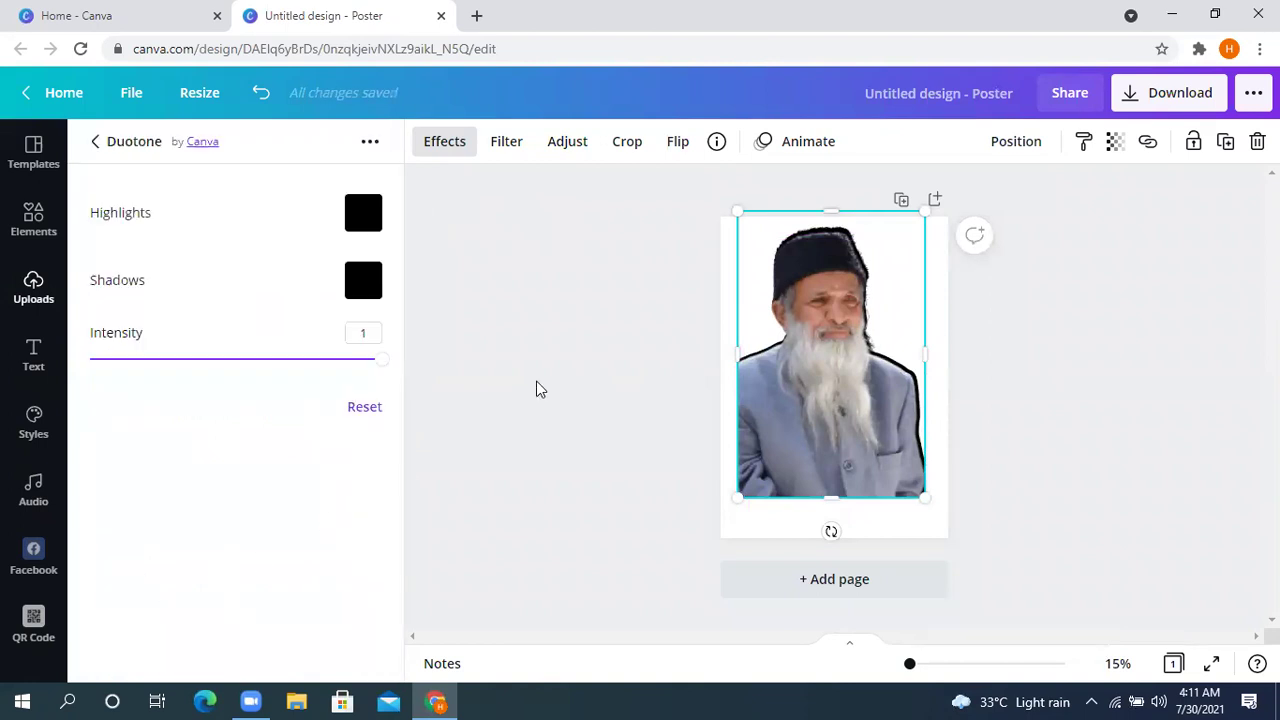
pyautogui.click(363, 213)
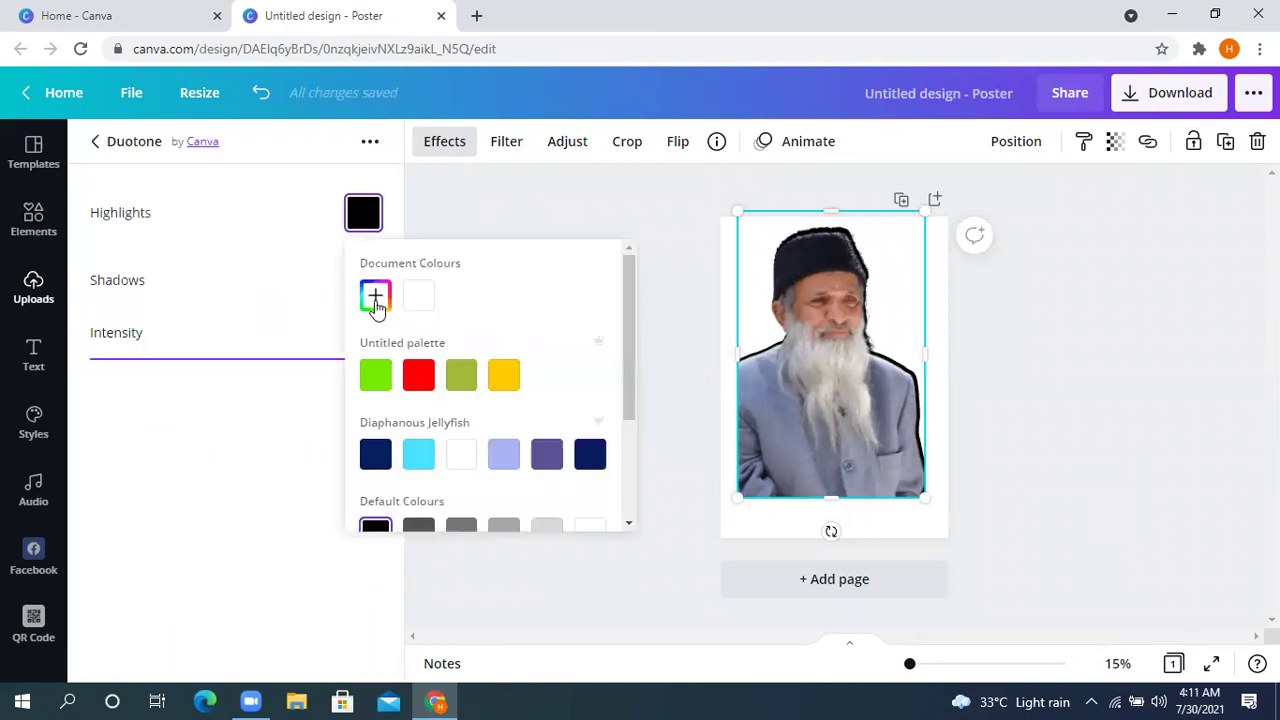
pyautogui.click(375, 295)
pyautogui.moveTo(368, 460); pyautogui.dragTo(596, 294)
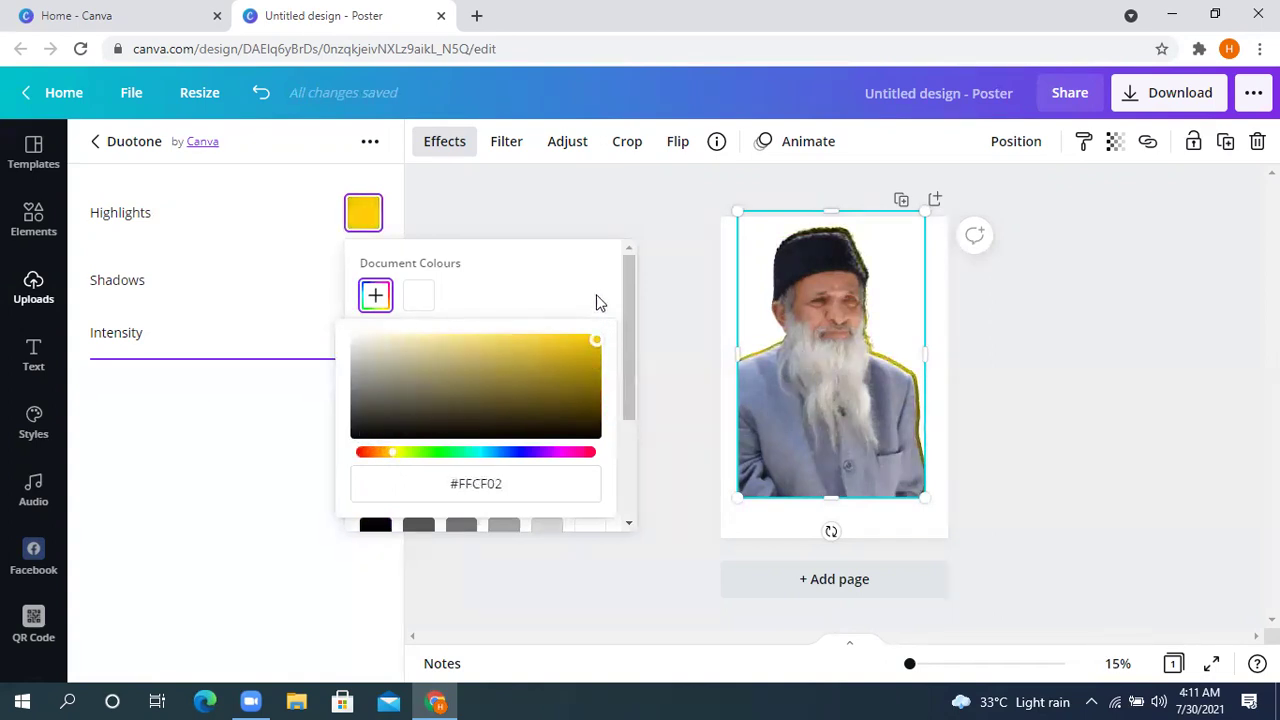
# - Set the silhouette's Duotone shadows to a custom yellow, #FFC700
pyautogui.click(329, 280)
pyautogui.click(370, 290)
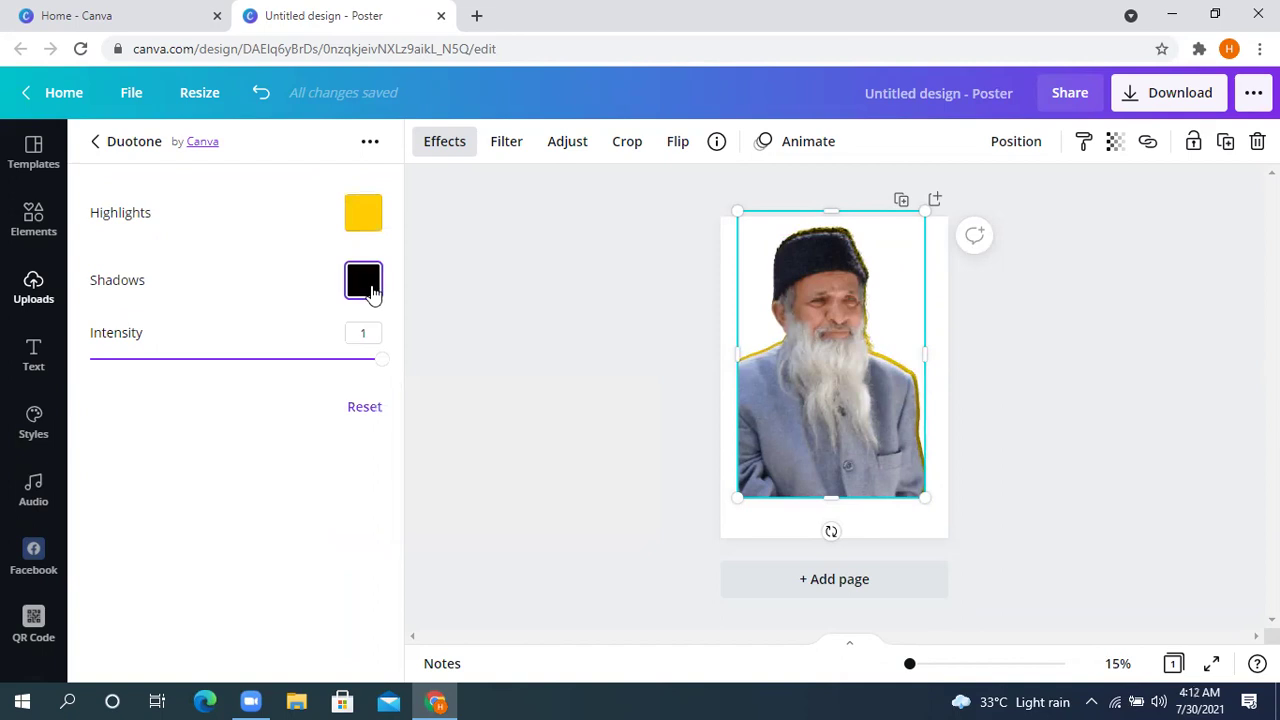
pyautogui.click(376, 364)
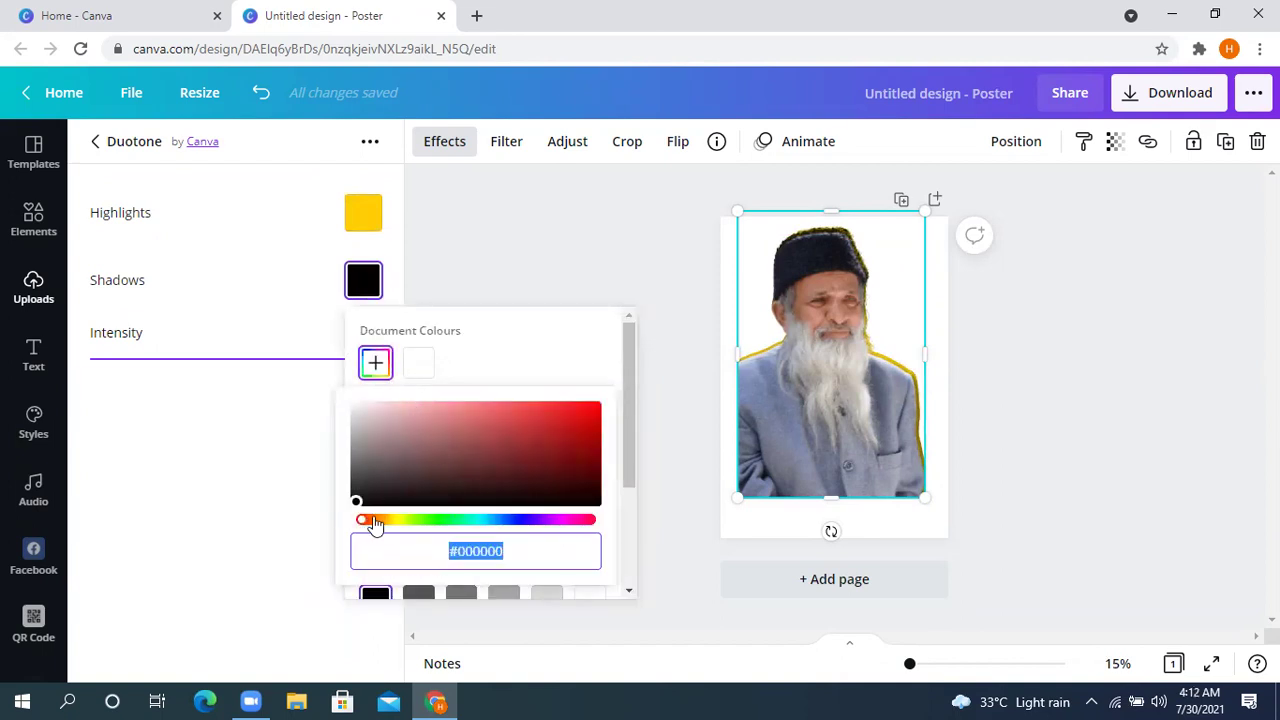
pyautogui.moveTo(366, 521); pyautogui.dragTo(700, 396)
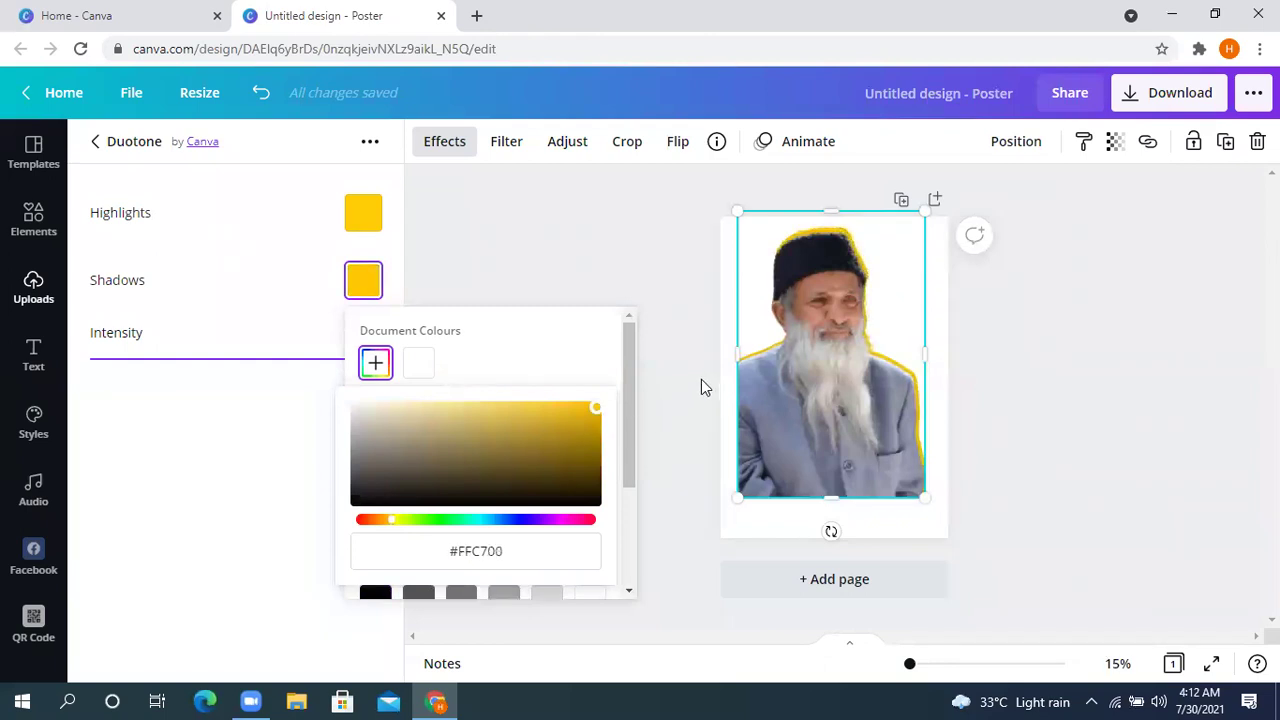
pyautogui.click(366, 226)
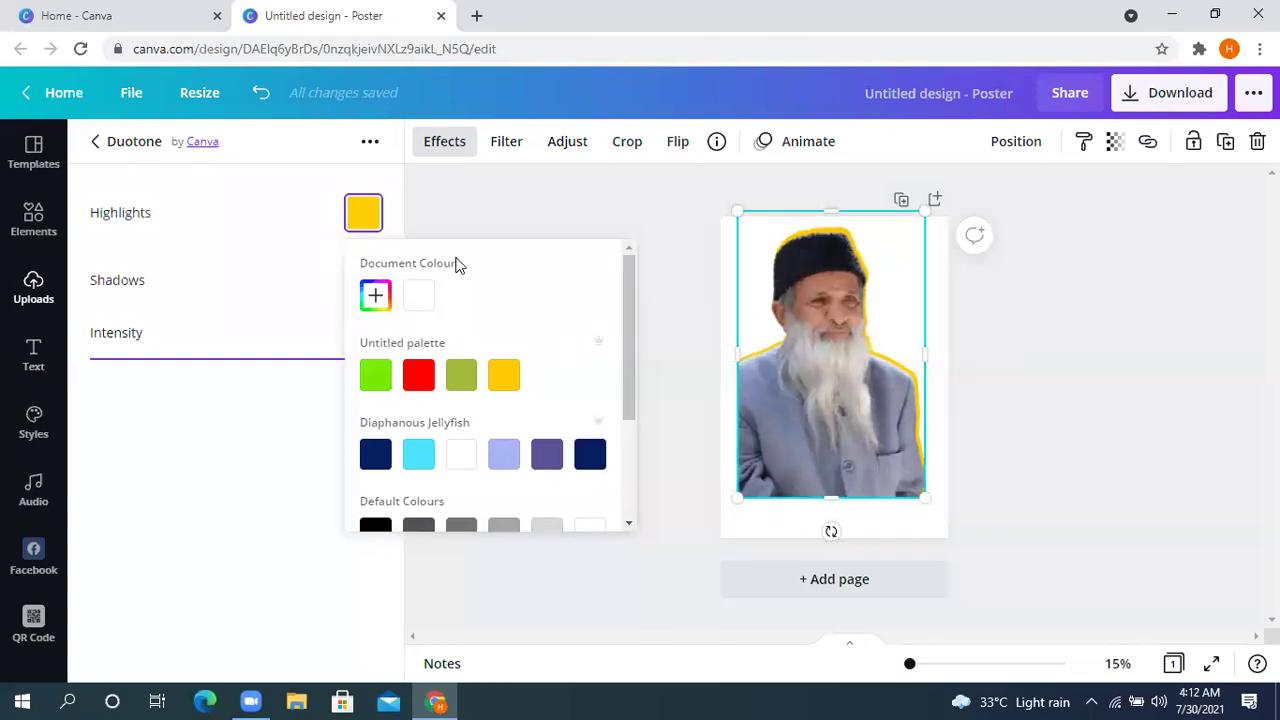
pyautogui.click(375, 295)
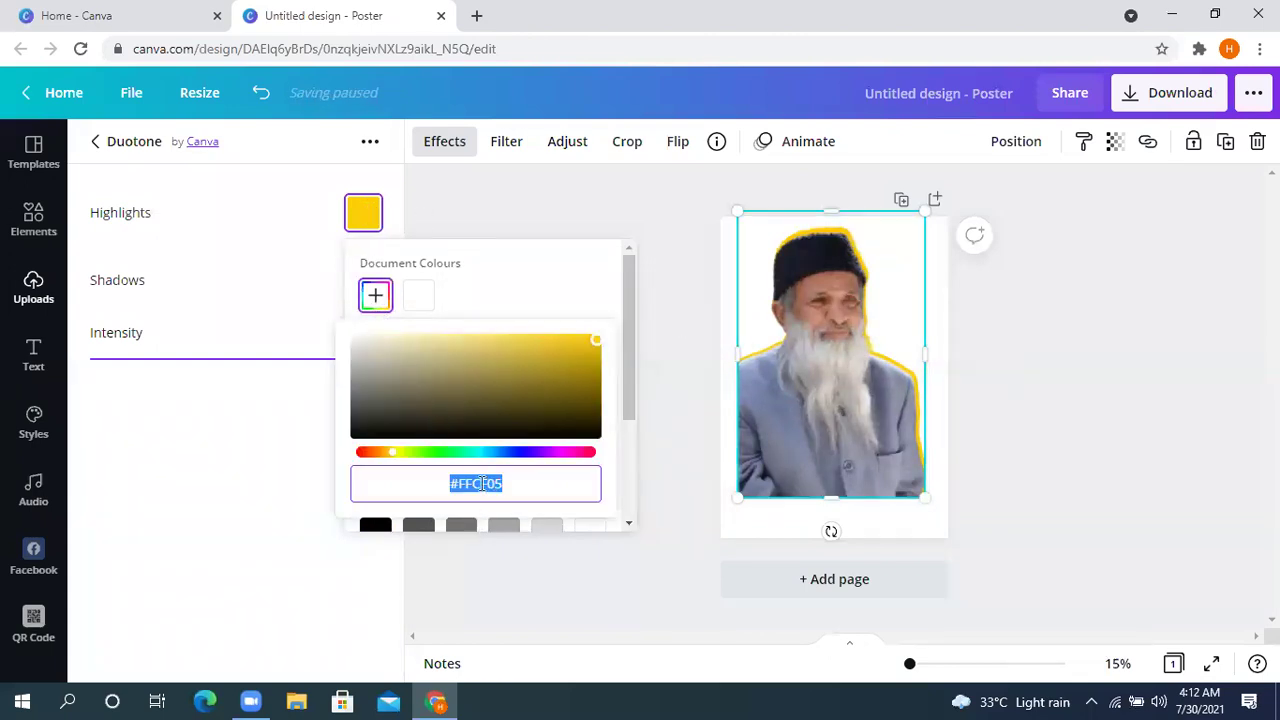
pyautogui.press('Escape')
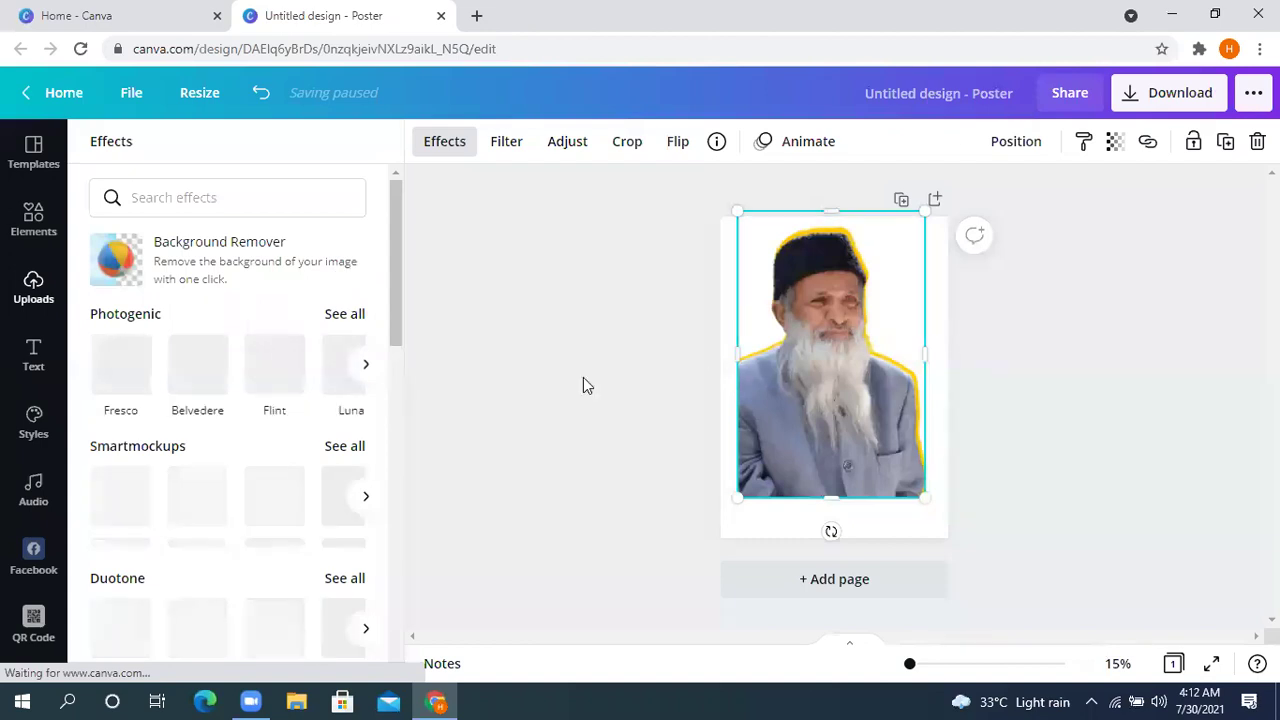
# - Reapply the Cherry Duotone effect to the silhouette and open the effect's colour settings
pyautogui.scroll(-1, 127, 473)
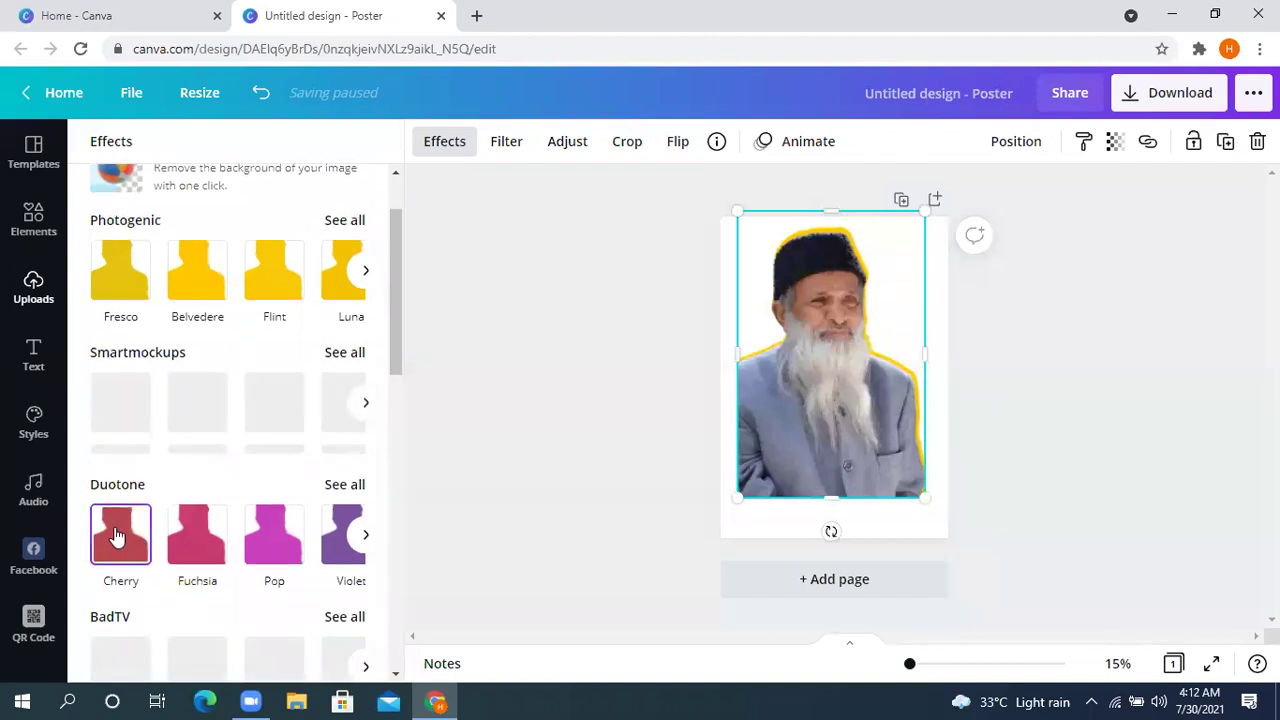
pyautogui.click(119, 537)
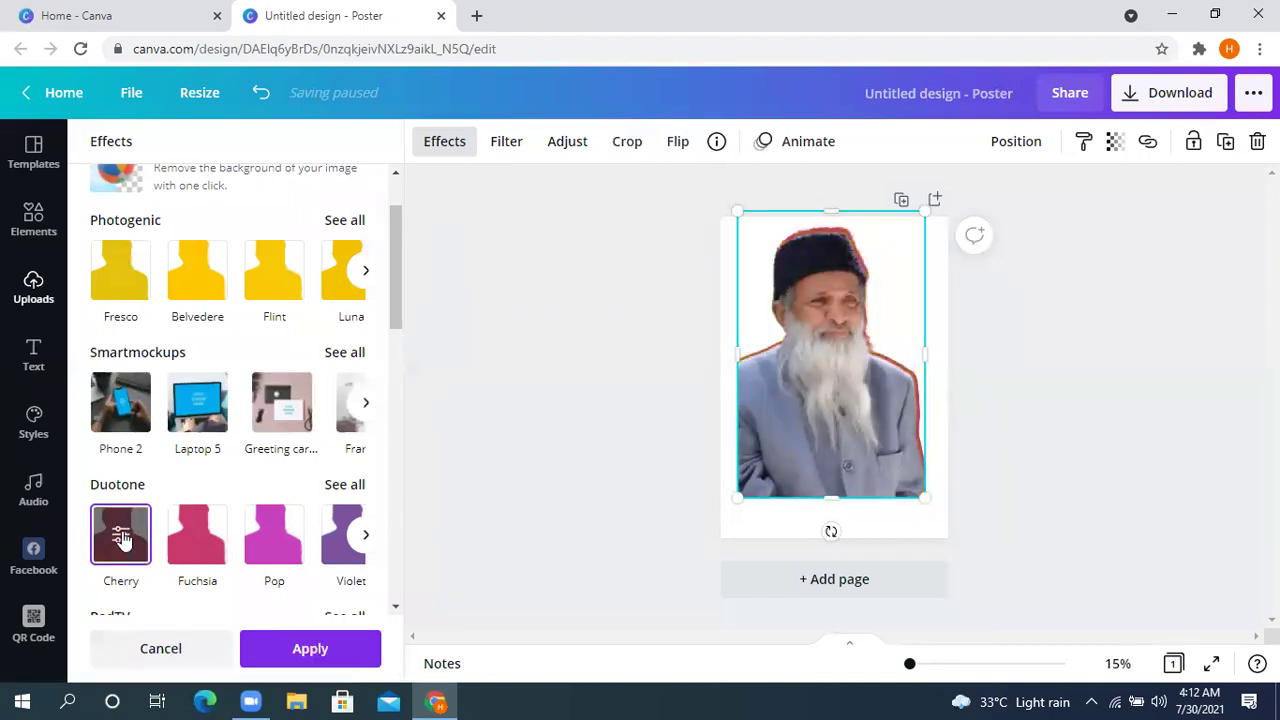
pyautogui.click(121, 537)
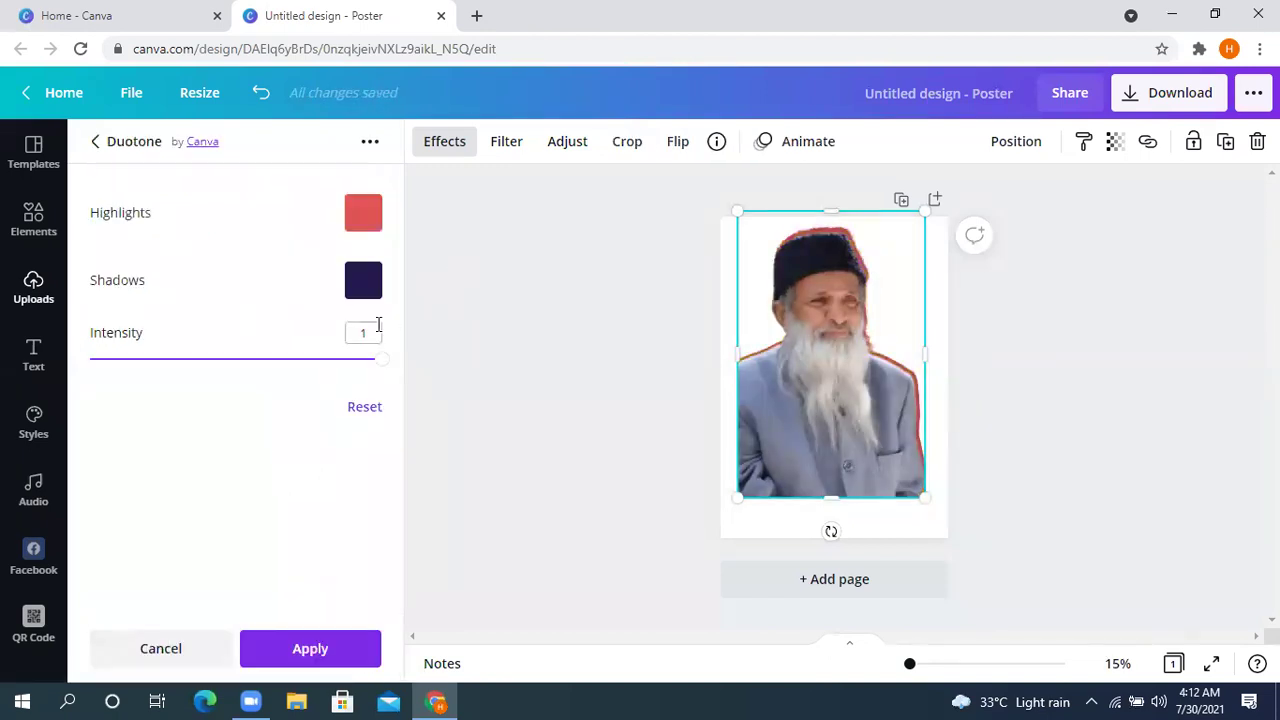
# - Set the Duotone highlights to a custom golden yellow, #EFB300, and copy its hex code
pyautogui.click(362, 213)
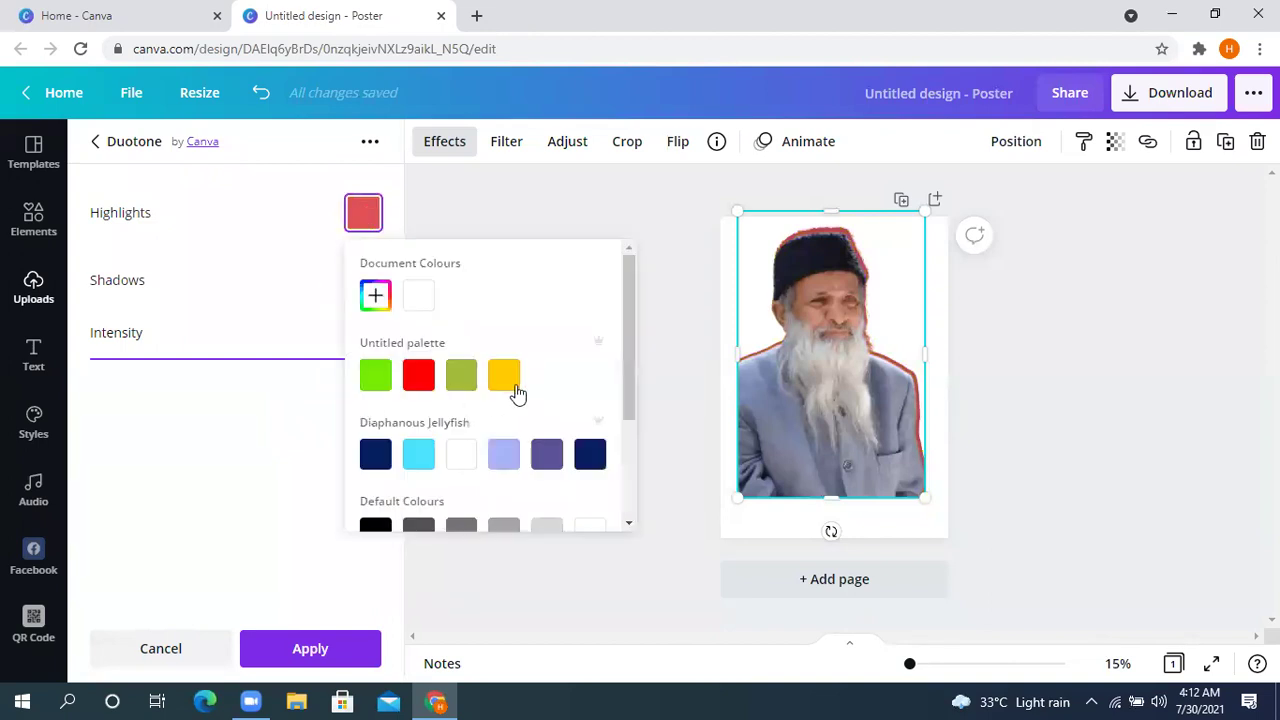
pyautogui.click(506, 388)
pyautogui.click(378, 297)
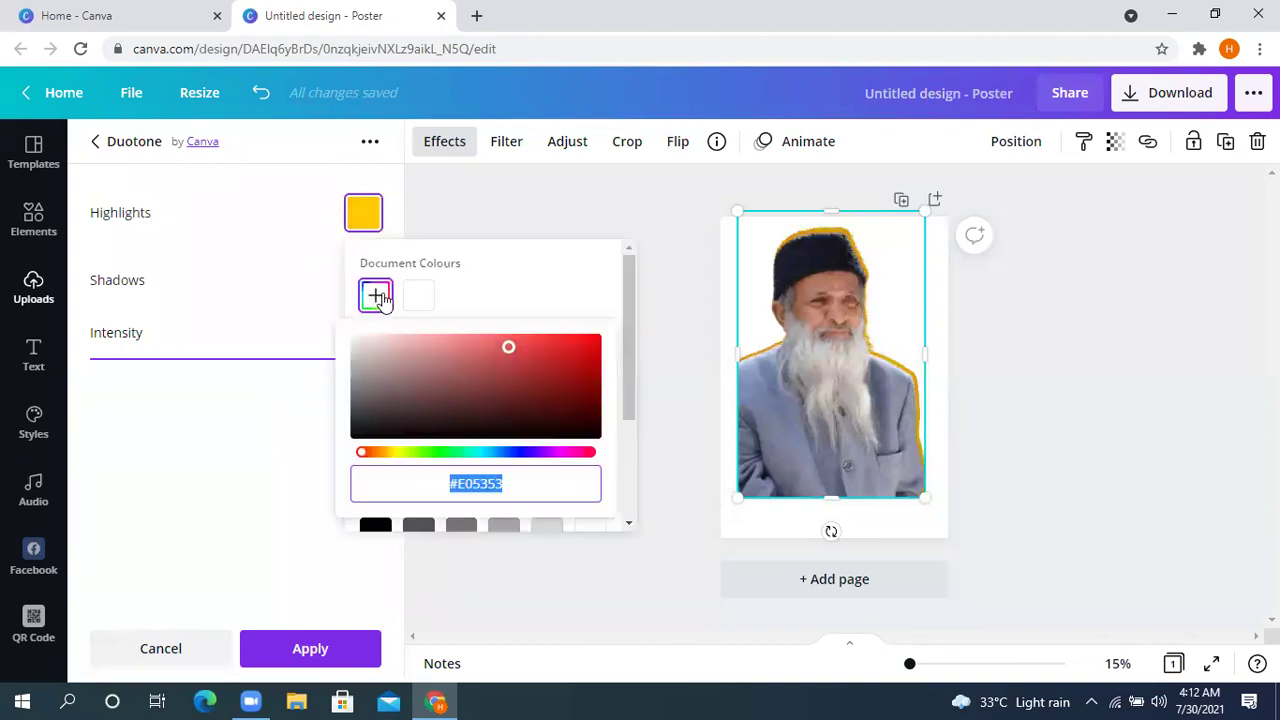
pyautogui.moveTo(374, 458); pyautogui.dragTo(390, 452)
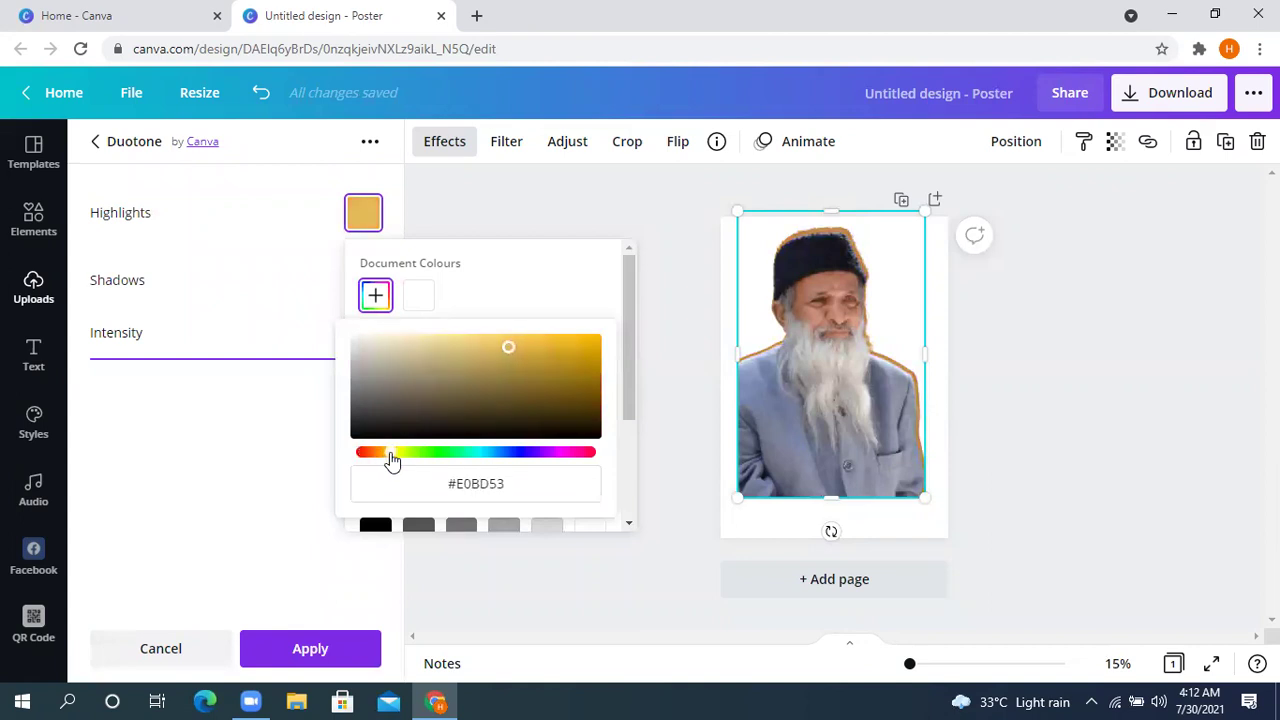
pyautogui.click(516, 348)
pyautogui.moveTo(516, 348); pyautogui.dragTo(669, 341)
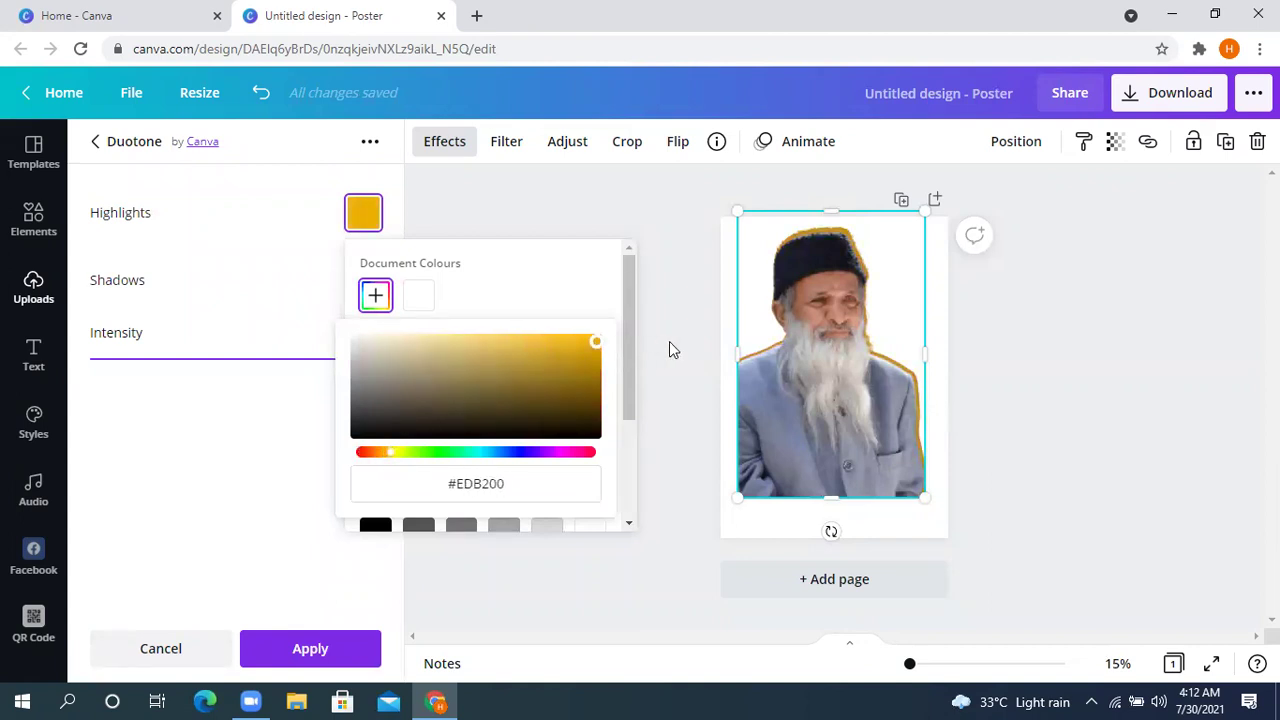
pyautogui.click(482, 483)
pyautogui.hotkey('ctrl', 'c')
pyautogui.doubleClick(484, 483)
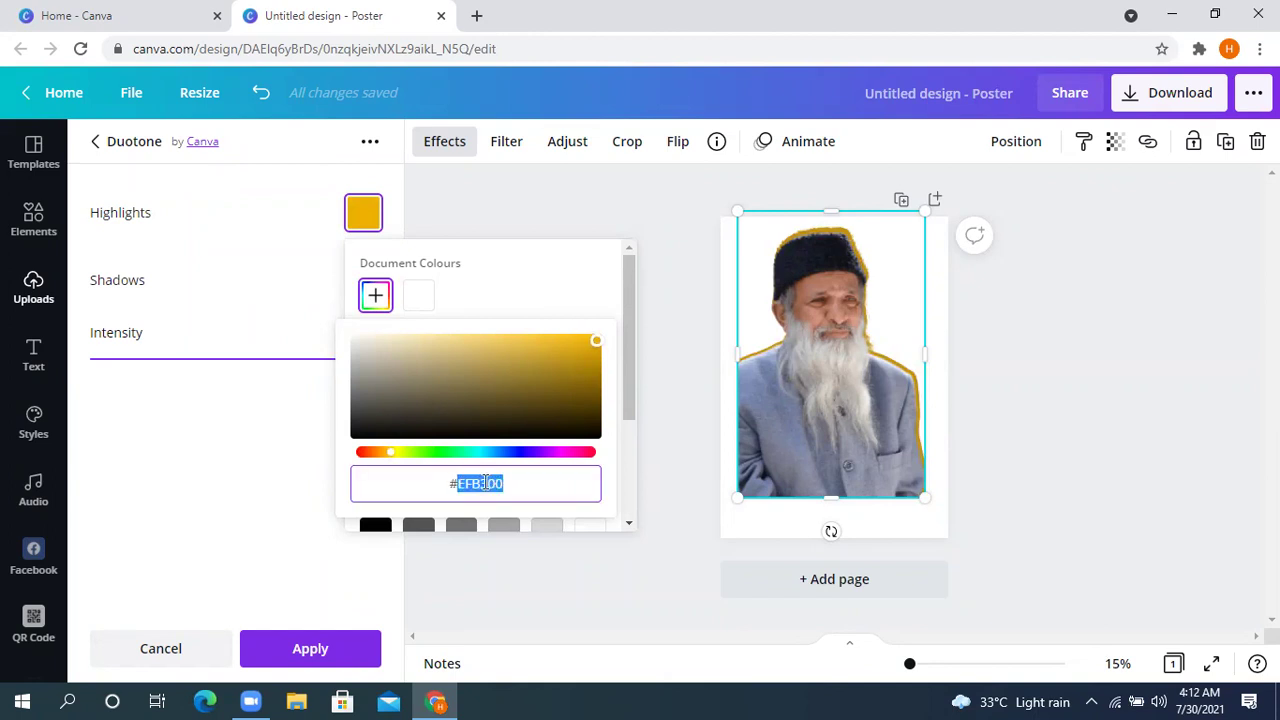
# - Set the Duotone shadows to the copied colour code, #EFB300, and close the effect settings
pyautogui.click(352, 288)
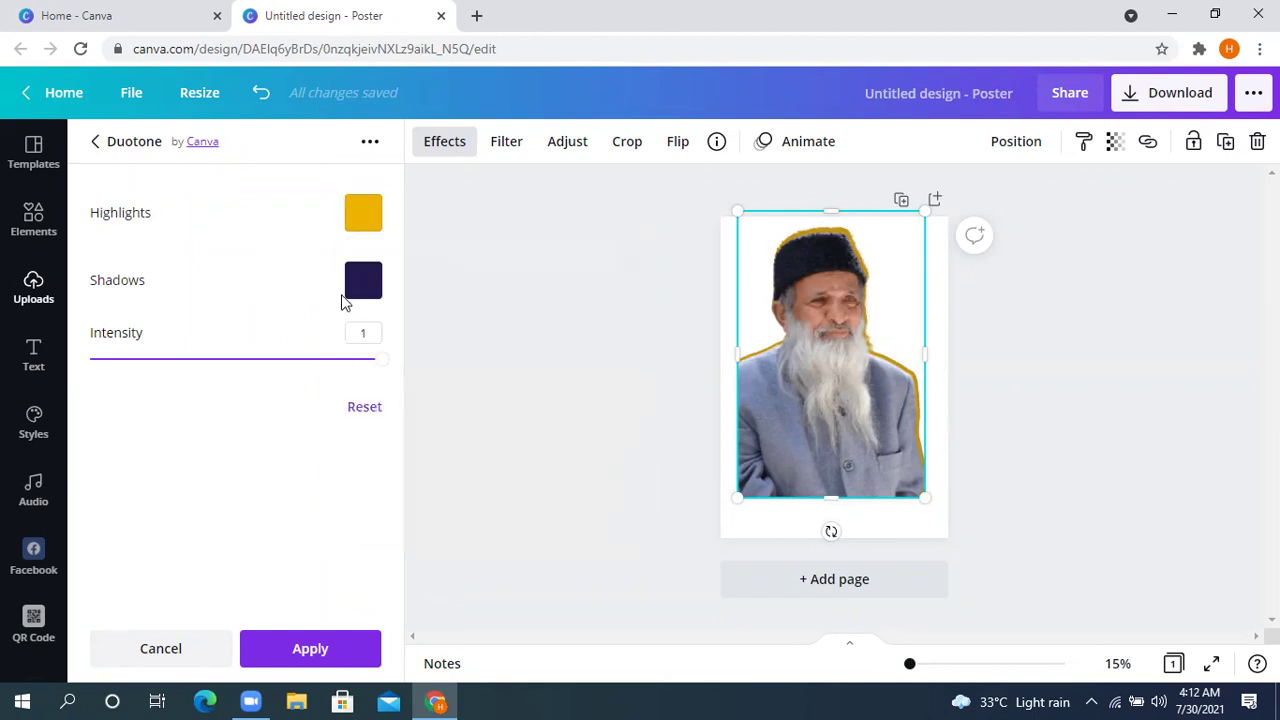
pyautogui.click(375, 365)
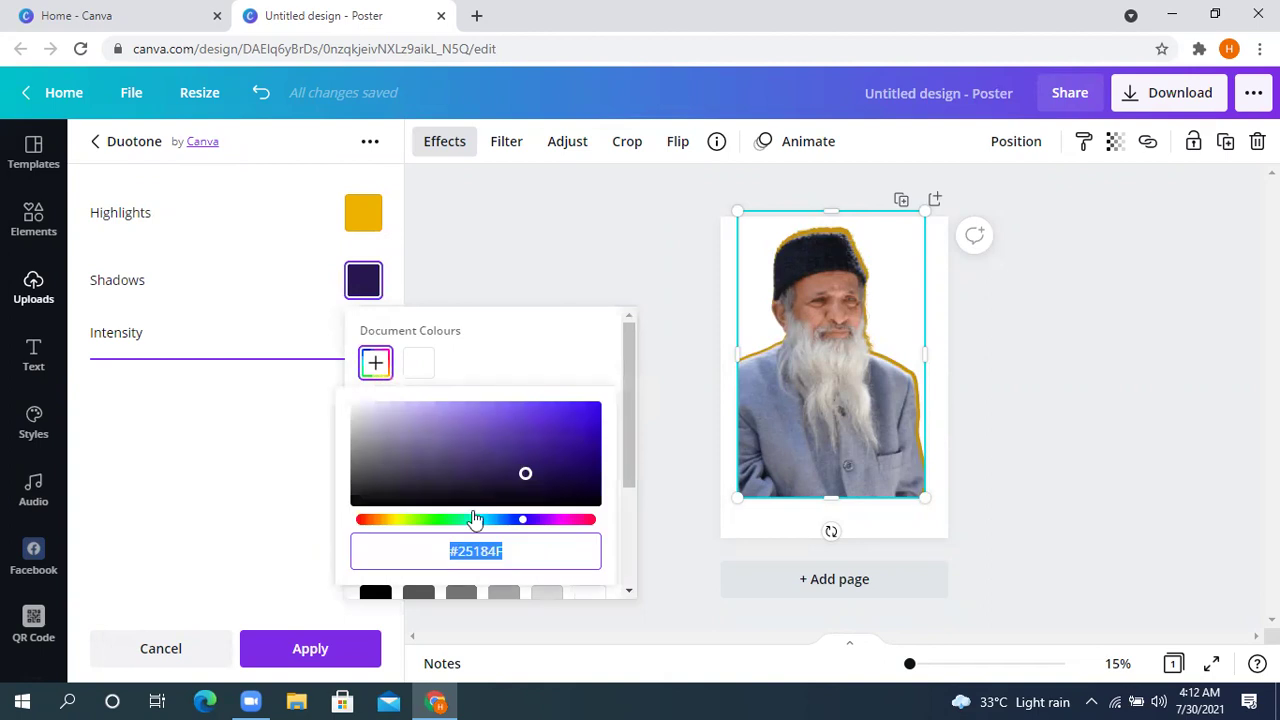
pyautogui.hotkey('ctrl', 'v')
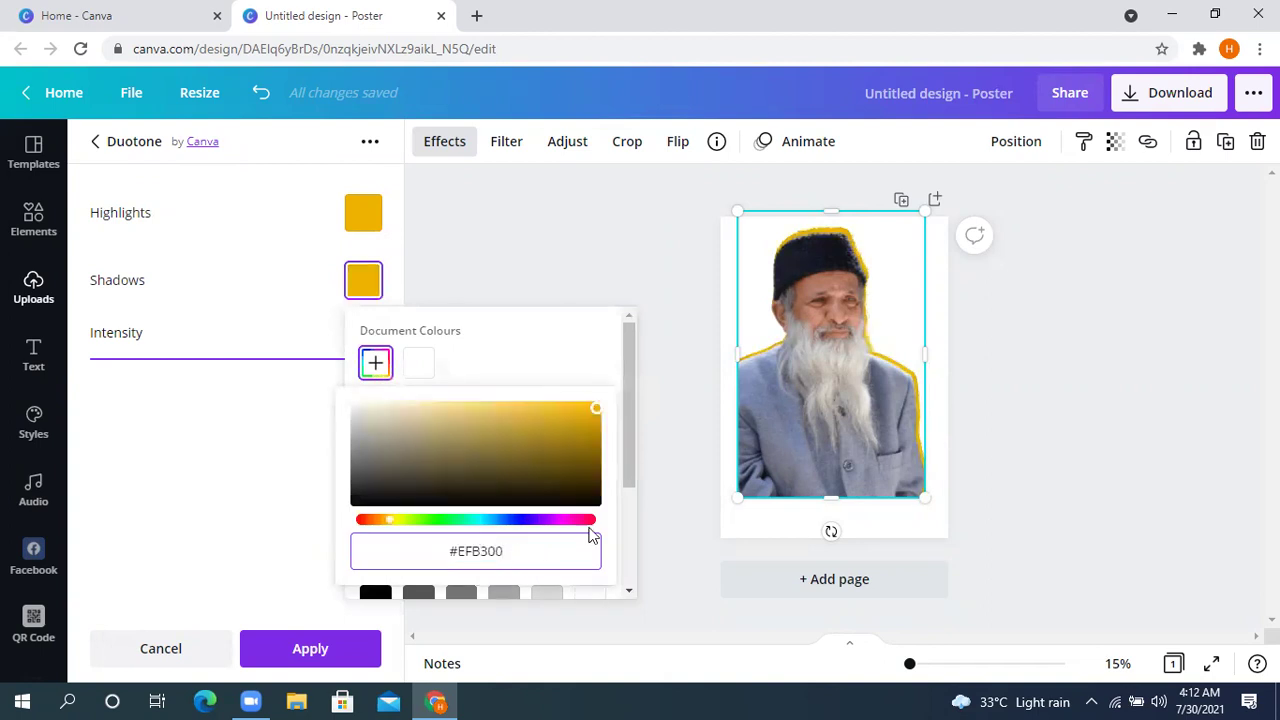
pyautogui.click(1133, 339)
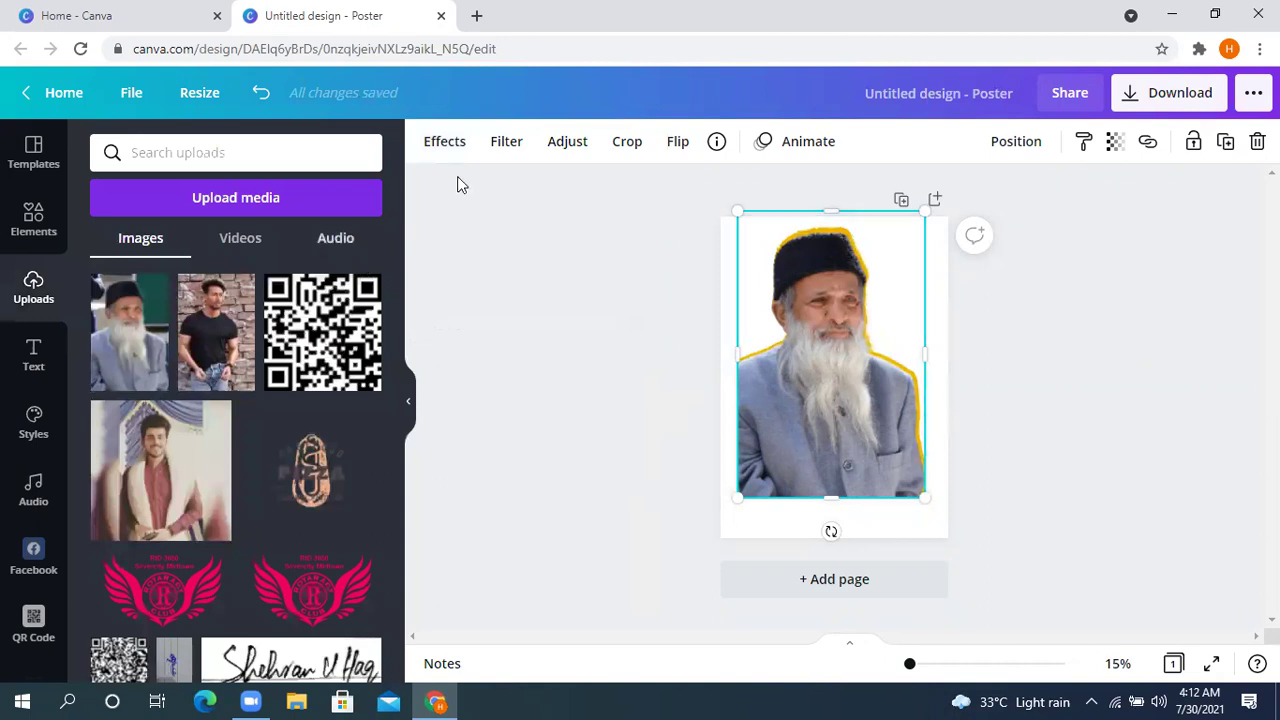
pyautogui.click(444, 141)
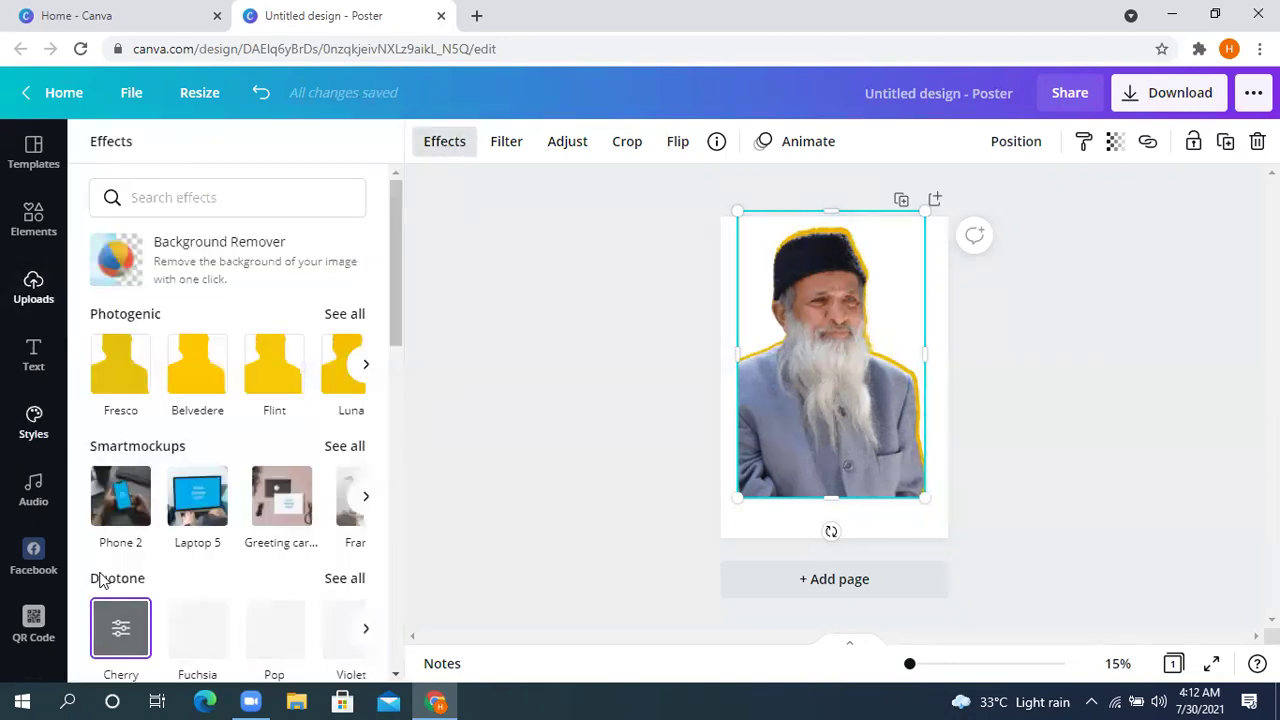
pyautogui.click(118, 627)
pyautogui.click(358, 224)
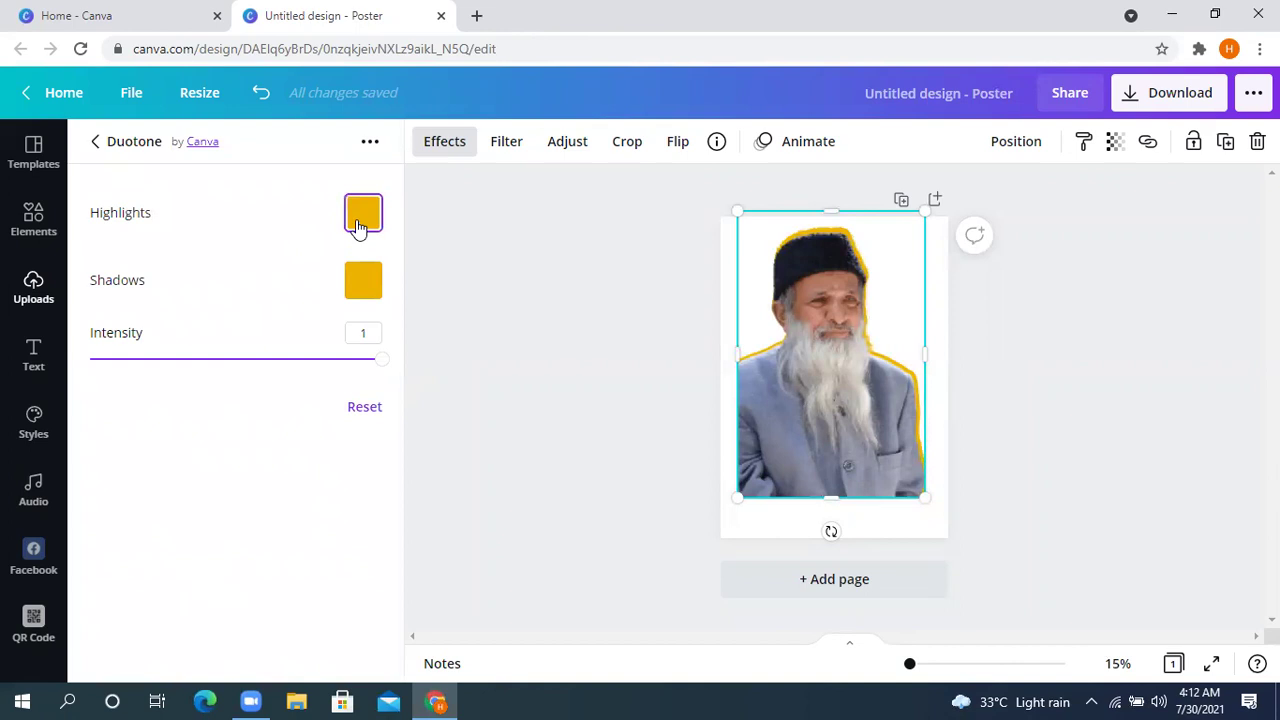
pyautogui.click(376, 297)
pyautogui.click(598, 345)
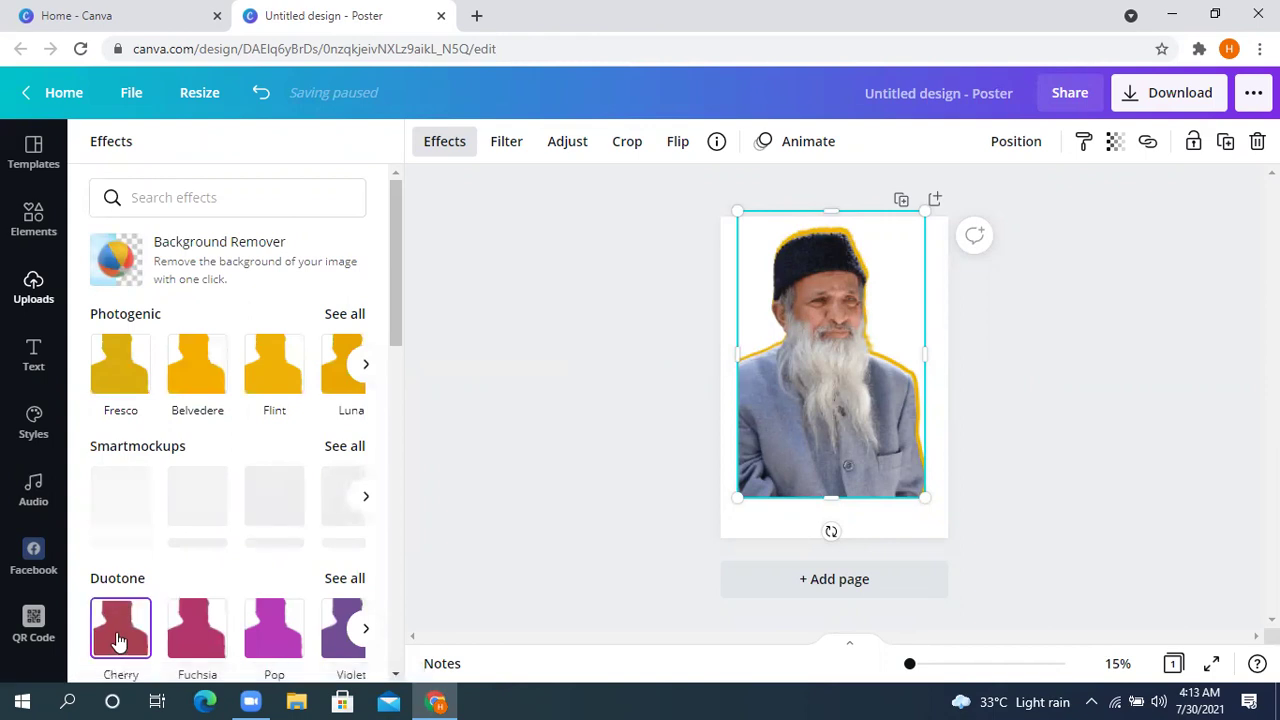
# - Reapply the Cherry Duotone effect to the silhouette and set its highlights colour to black, #000000
pyautogui.click(140, 620)
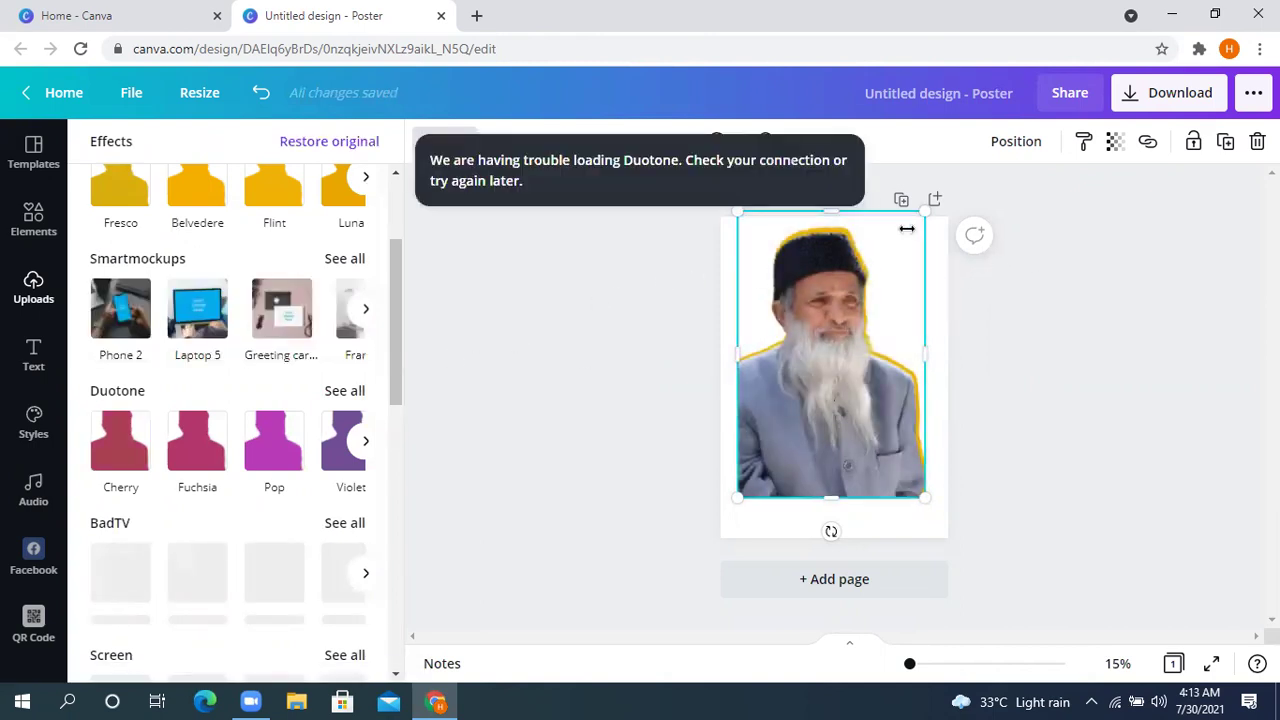
pyautogui.click(123, 460)
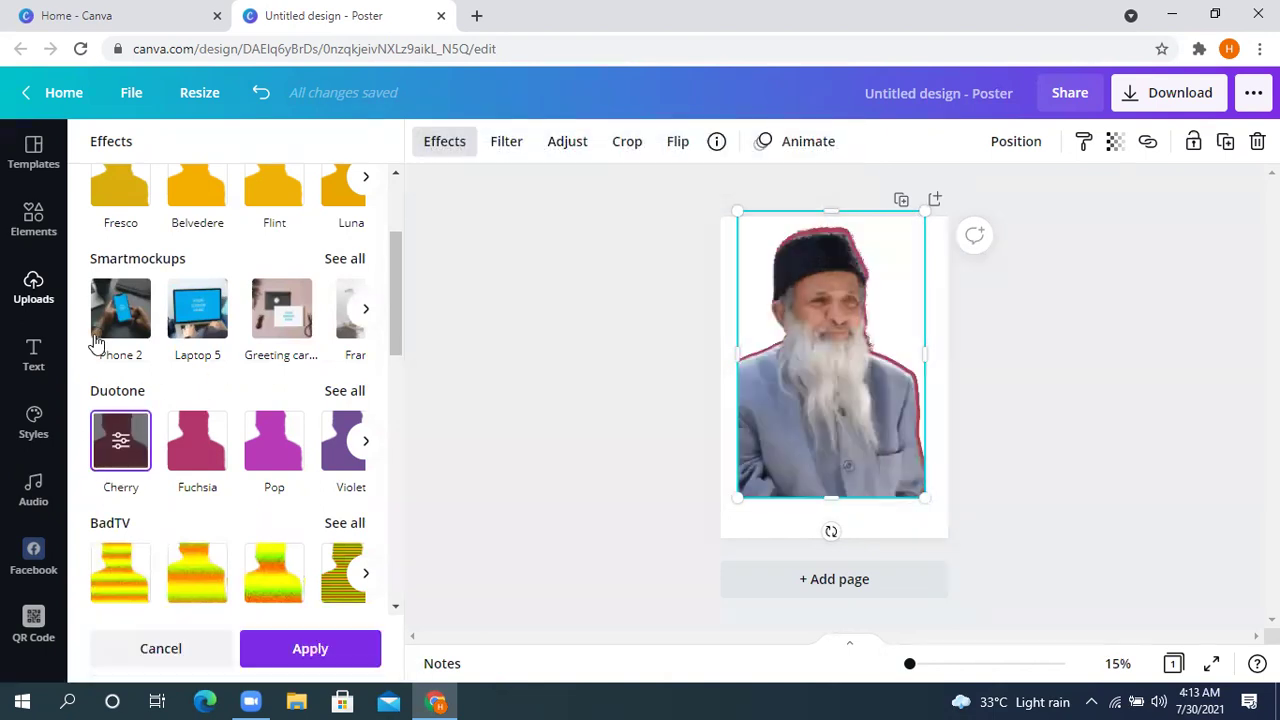
pyautogui.click(121, 440)
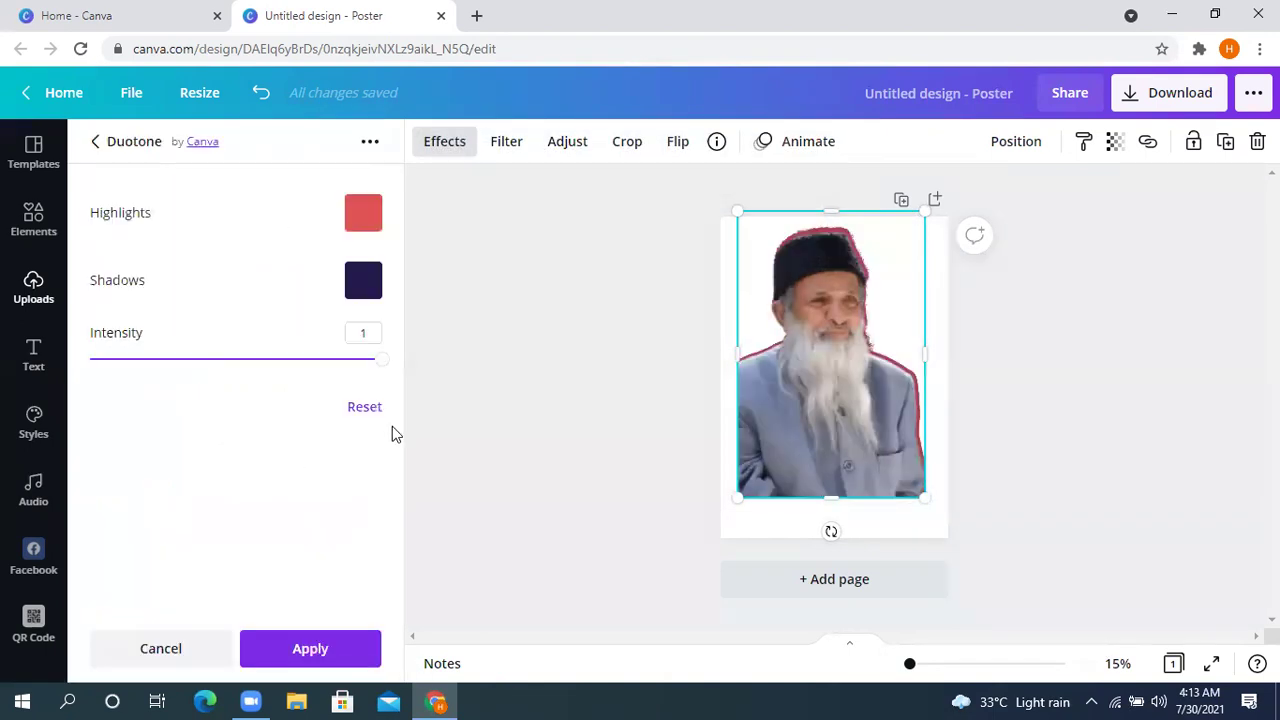
pyautogui.click(361, 233)
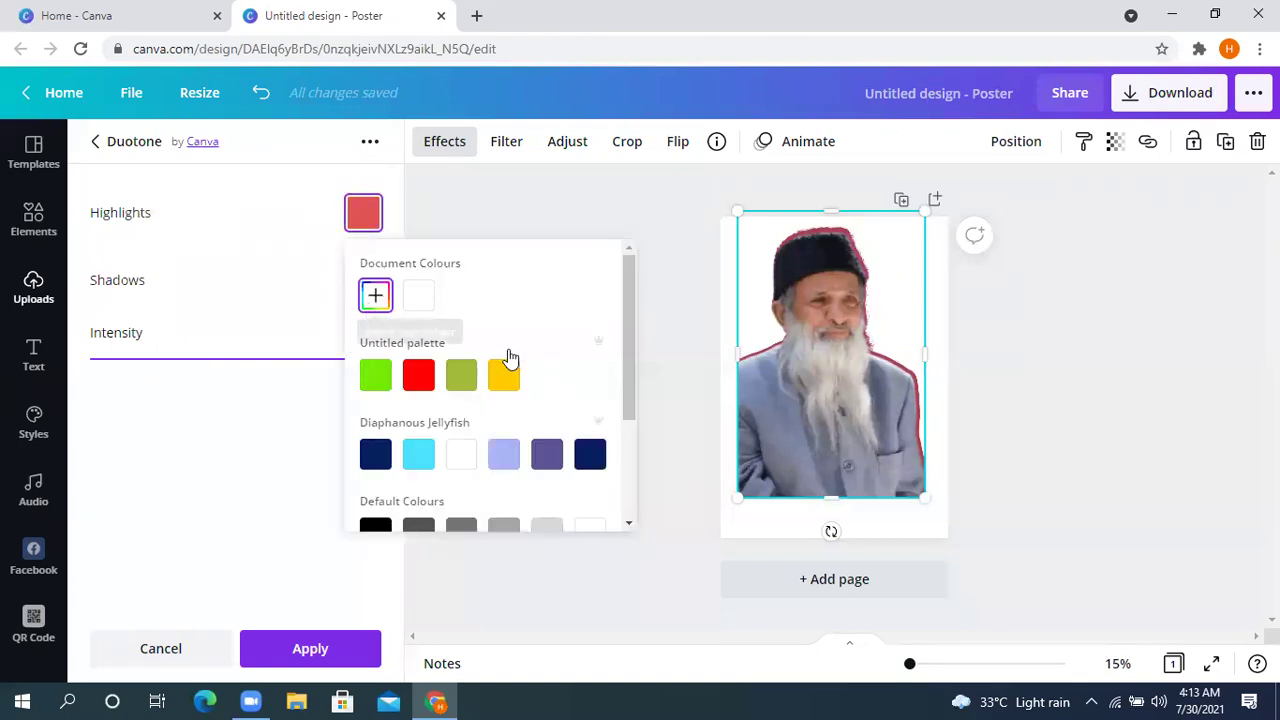
pyautogui.click(375, 295)
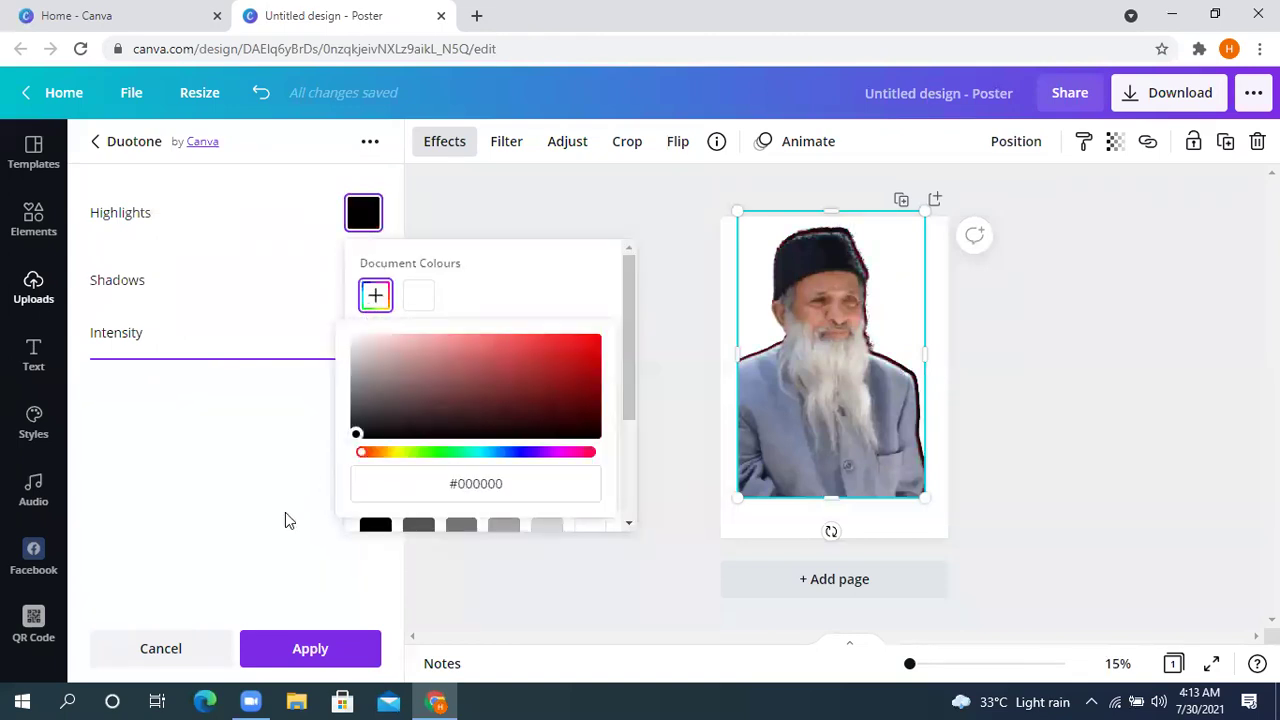
# - Close the silhouette's Duotone settings, try a transparency of 85 on the front portrait, and undo the change
pyautogui.click(577, 212)
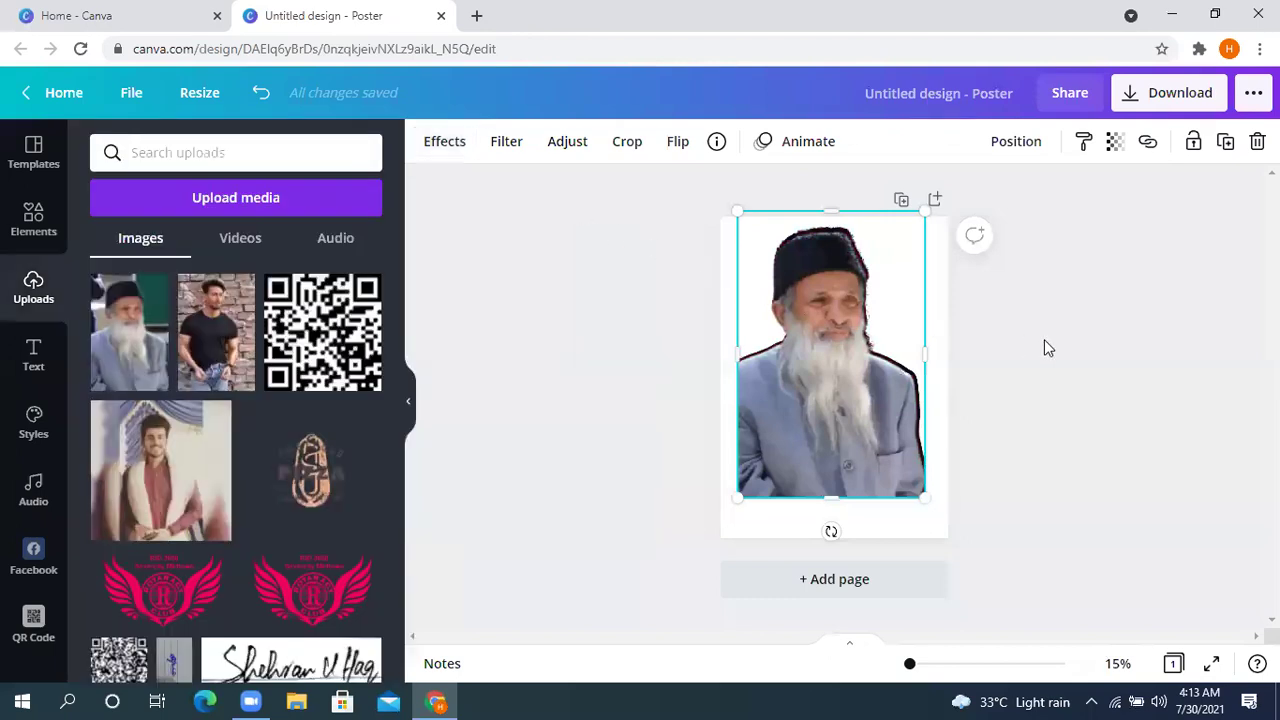
pyautogui.press('Escape')
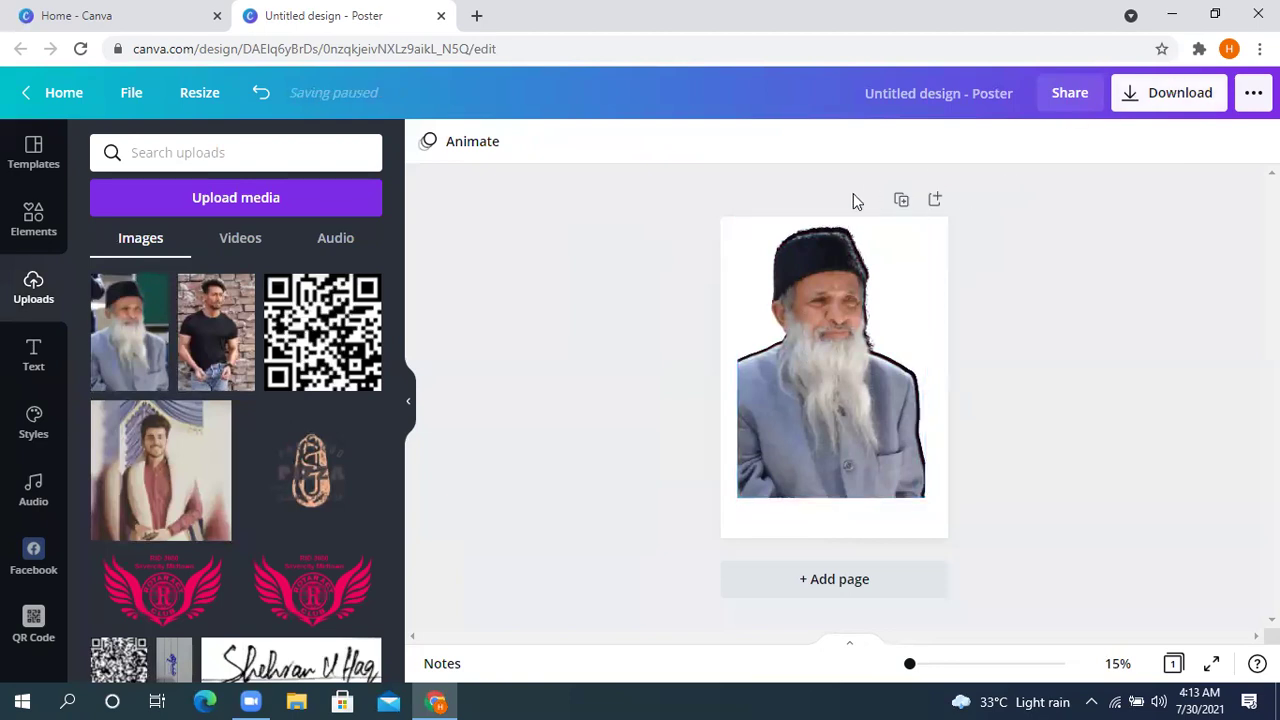
pyautogui.click(845, 236)
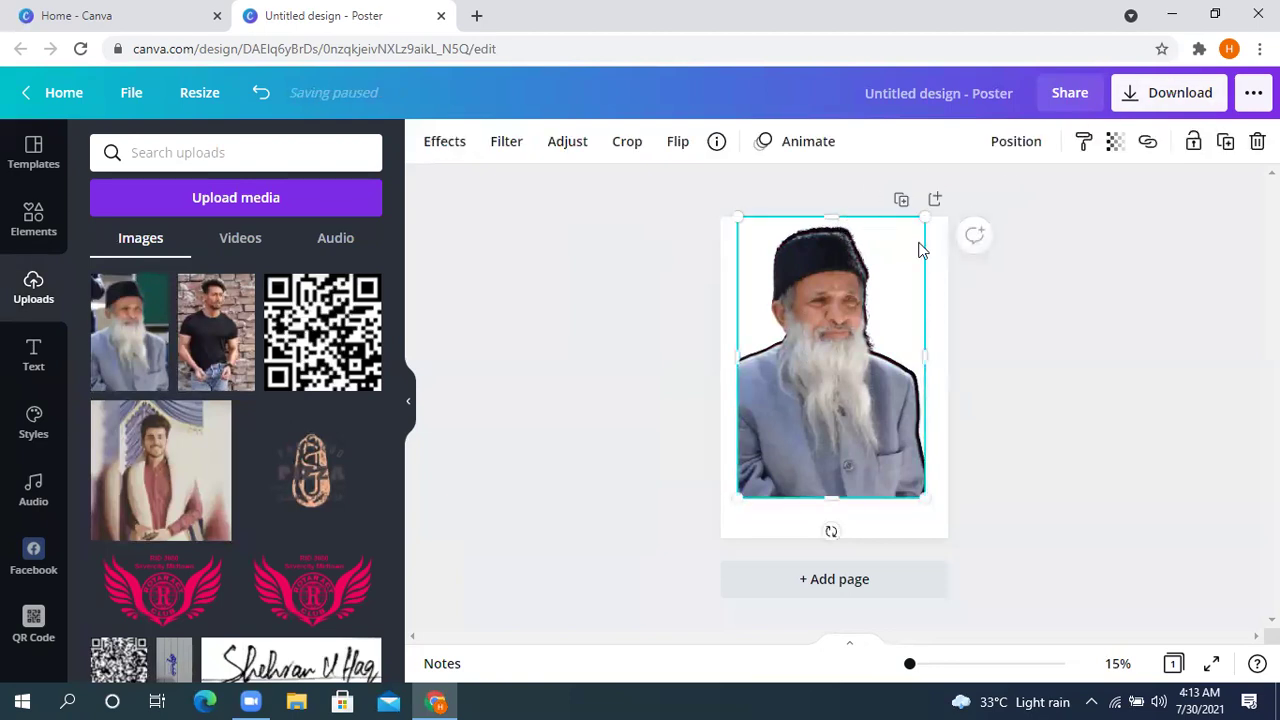
pyautogui.click(1115, 141)
pyautogui.moveTo(1050, 198); pyautogui.dragTo(997, 205)
pyautogui.hotkey('ctrl', 'z')
pyautogui.hotkey('ctrl', 'z')
pyautogui.hotkey('ctrl', 'z')
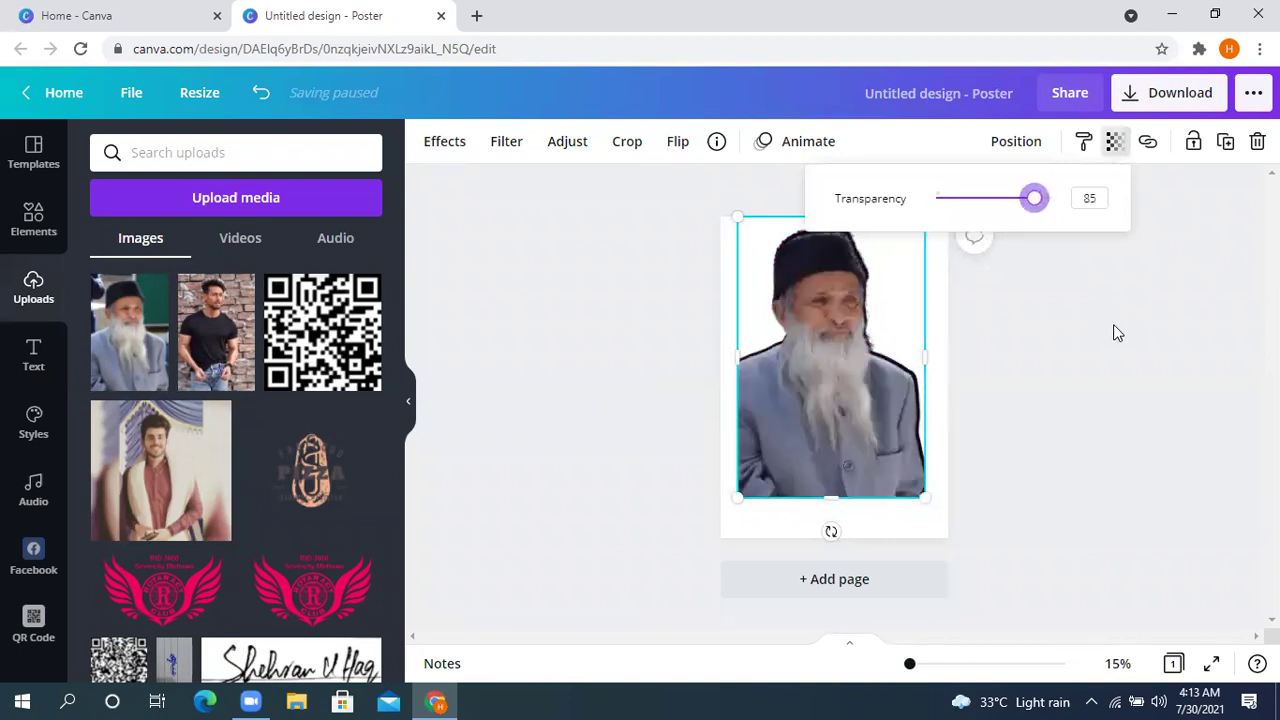
# - Set the black silhouette's transparency to 75 and move the front portrait back over it
pyautogui.click(1024, 352)
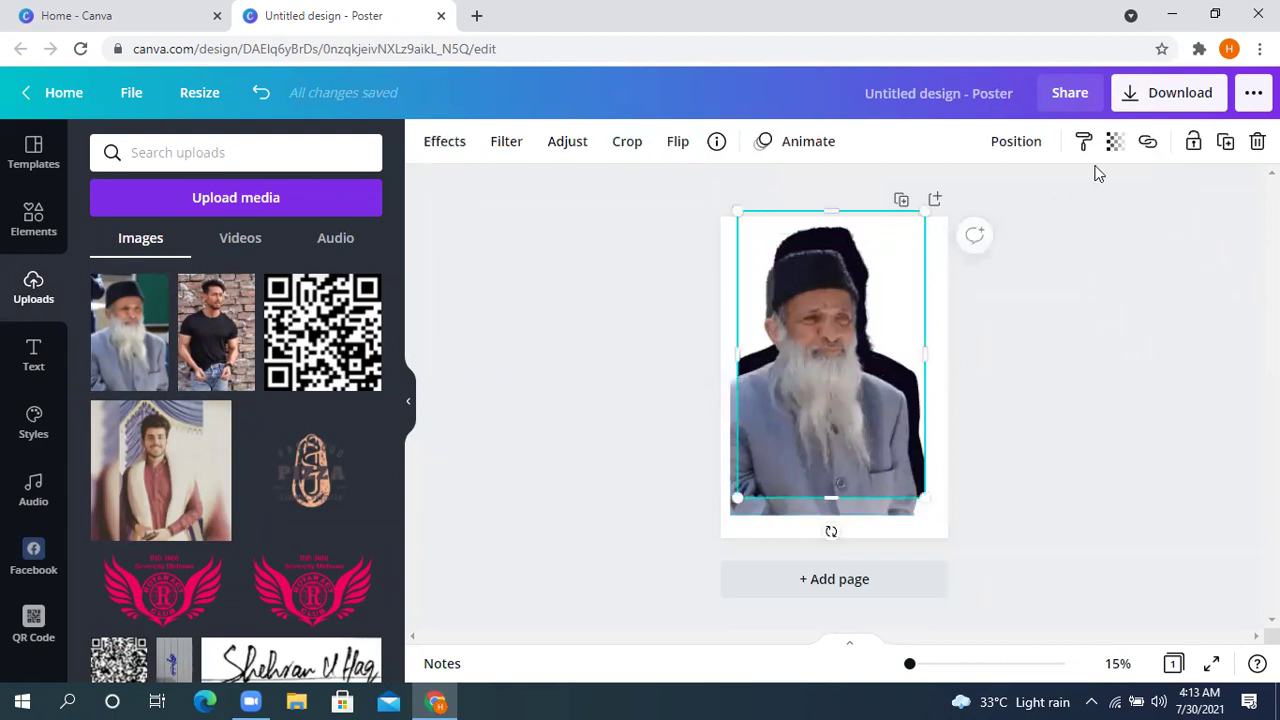
pyautogui.click(1118, 143)
pyautogui.moveTo(1050, 207); pyautogui.dragTo(1025, 205)
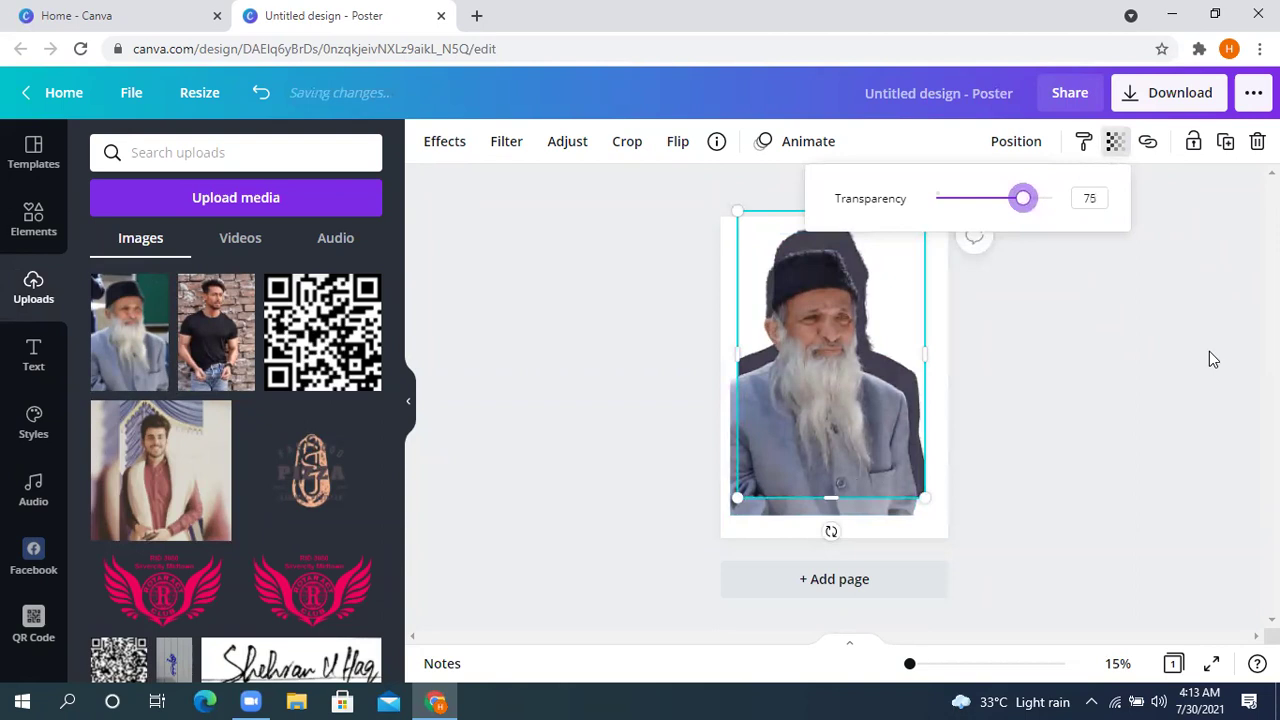
pyautogui.click(1131, 360)
pyautogui.moveTo(851, 457); pyautogui.dragTo(845, 432)
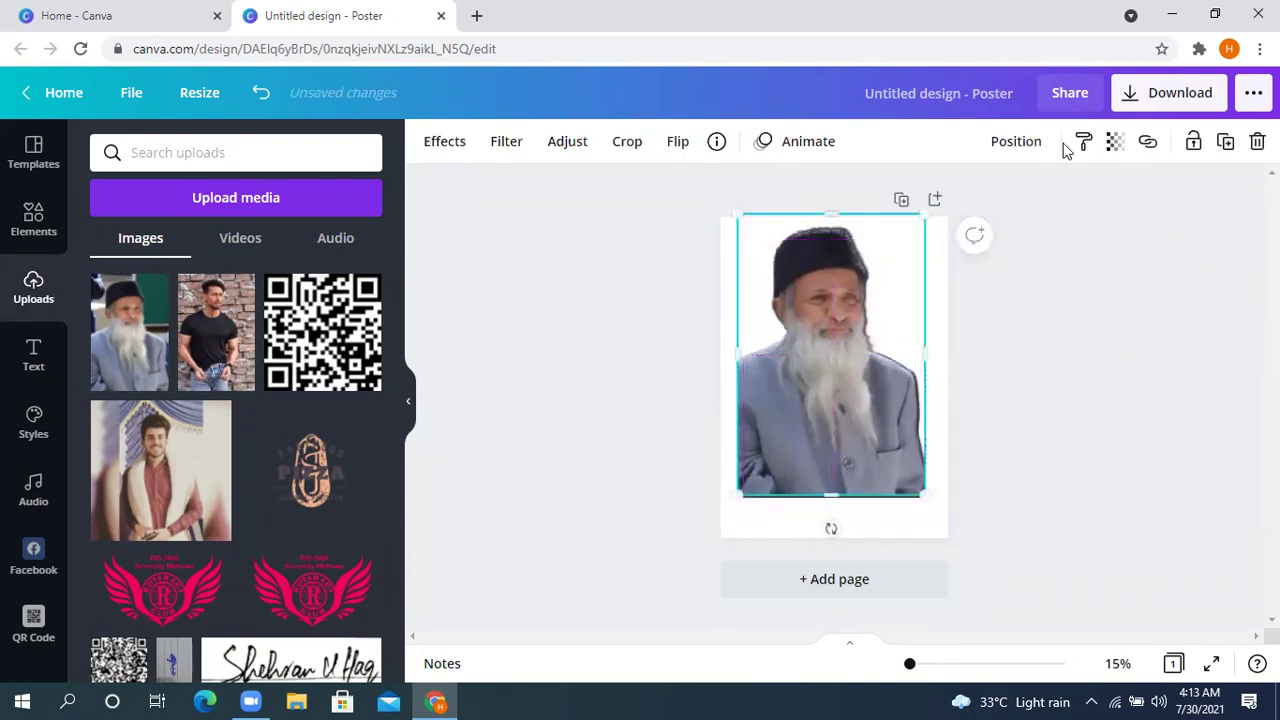
pyautogui.click(1114, 141)
pyautogui.click(1050, 198)
pyautogui.moveTo(866, 426); pyautogui.dragTo(851, 424)
pyautogui.click(1048, 405)
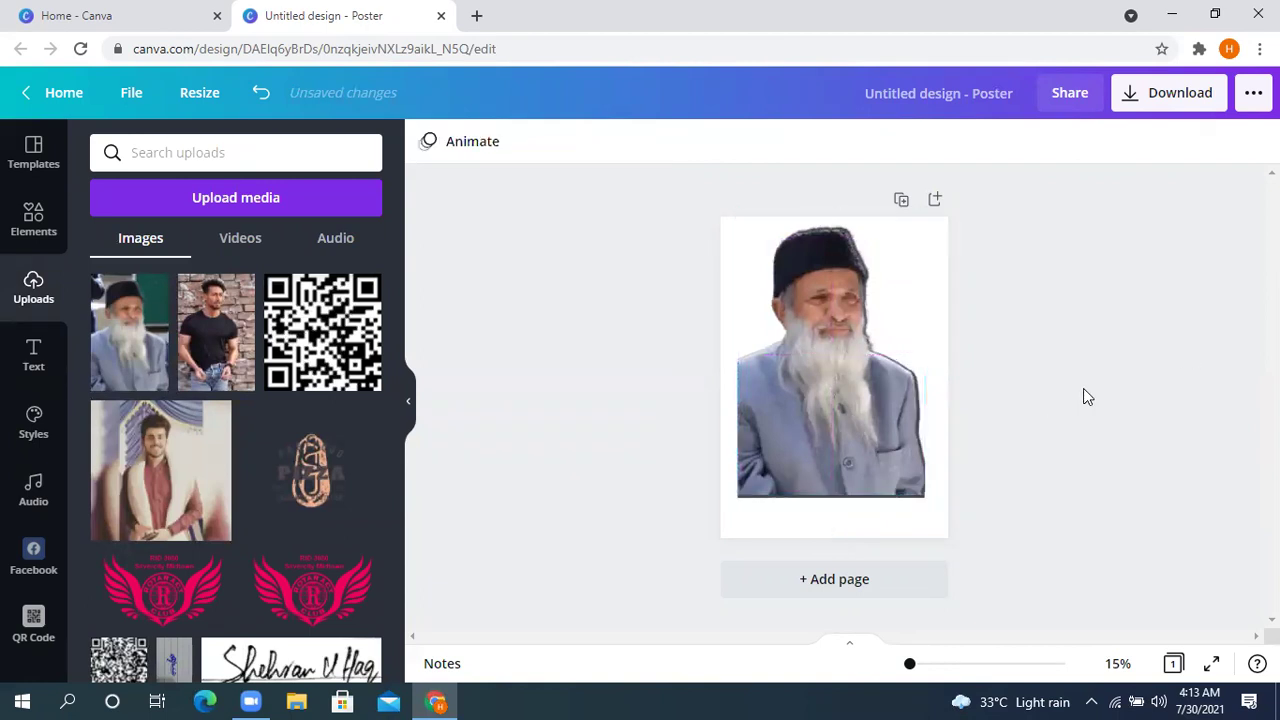
# - Move the front portrait down to the poster's lower edge and delete the silhouette behind it
pyautogui.moveTo(845, 418); pyautogui.dragTo(812, 441)
pyautogui.click(1071, 262)
pyautogui.click(825, 250)
pyautogui.click(1200, 249)
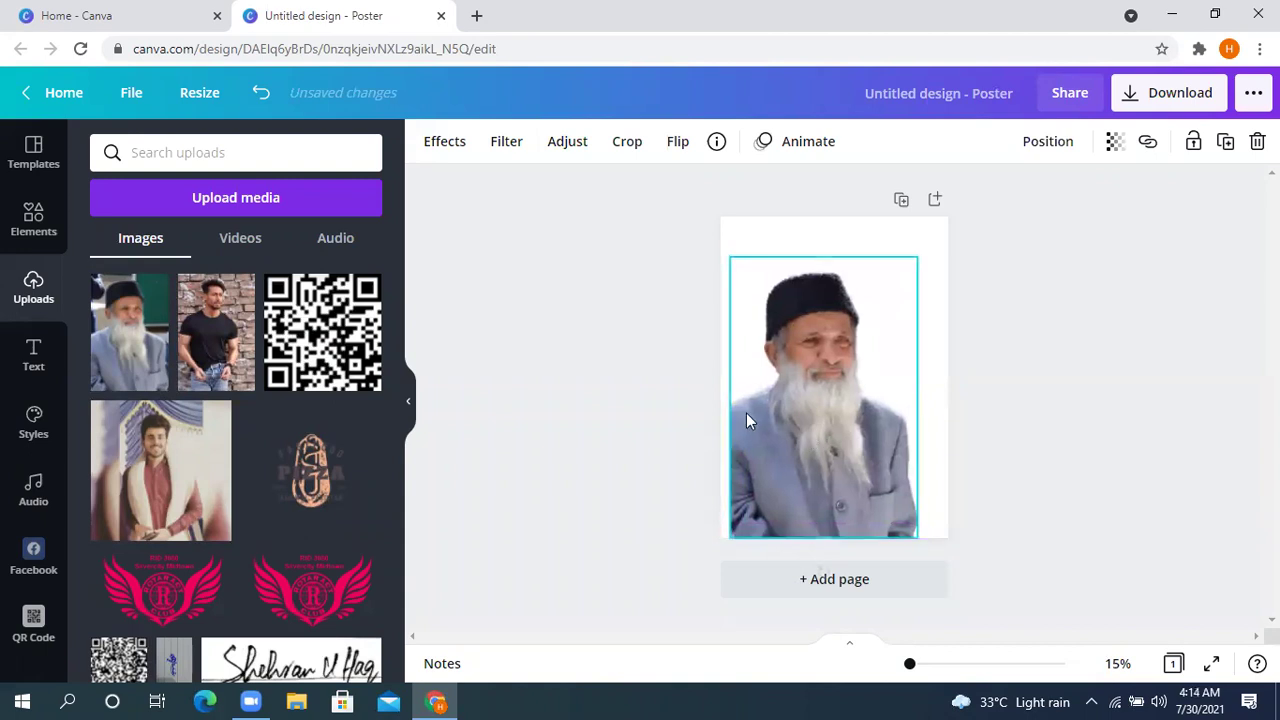
pyautogui.click(587, 263)
# - Duplicate the portrait, place the copy higher on the poster and enlarge it slightly
pyautogui.click(789, 358)
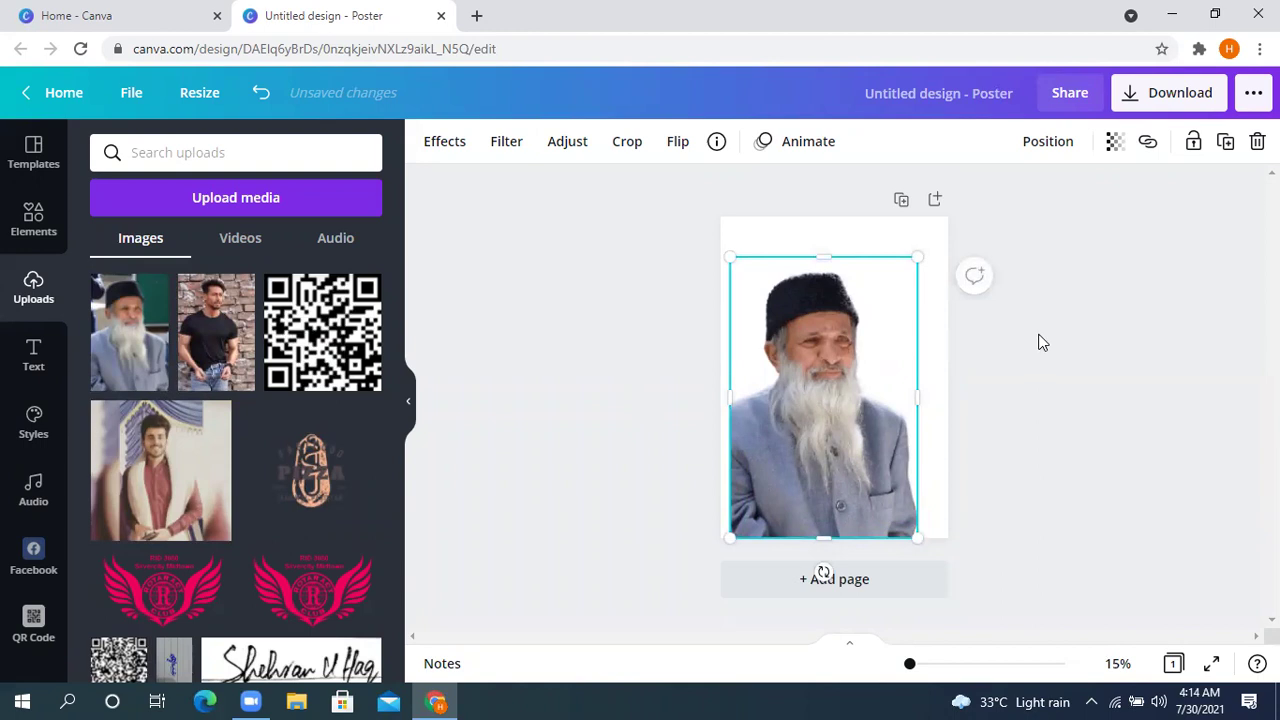
pyautogui.moveTo(843, 491); pyautogui.dragTo(843, 452)
pyautogui.moveTo(933, 227); pyautogui.dragTo(937, 217)
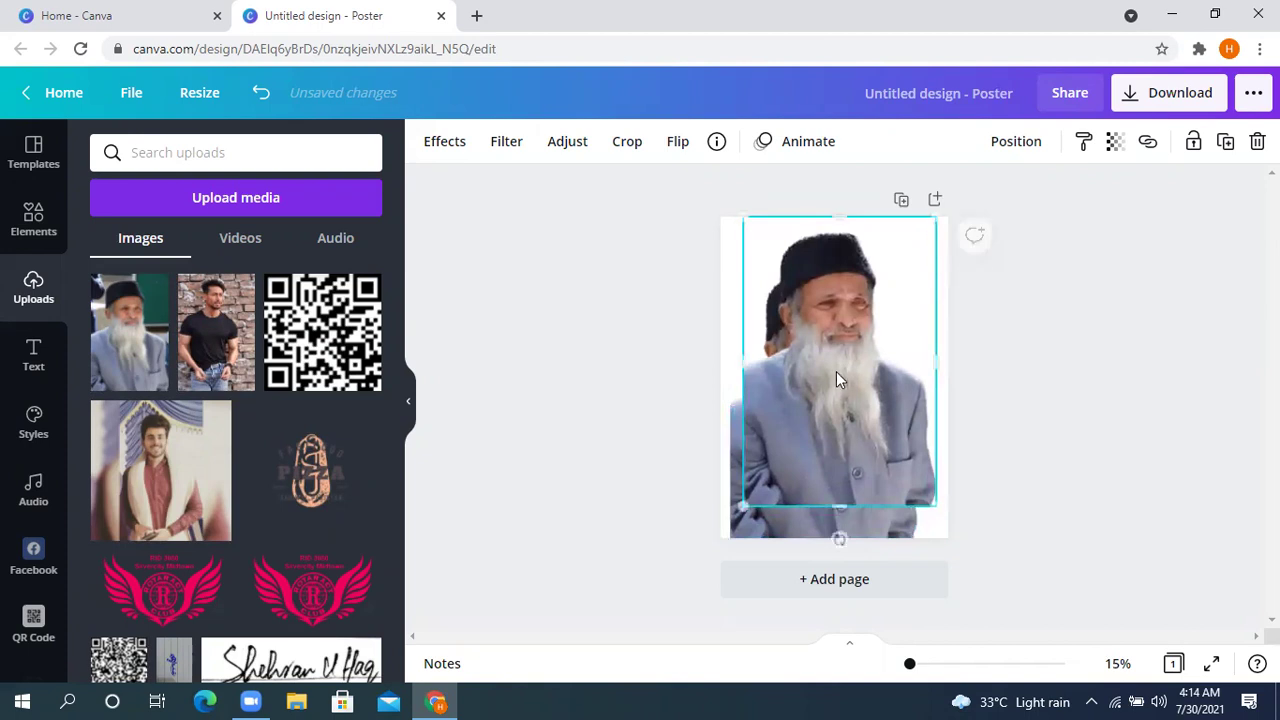
# - Set the copy's brightness, contrast and saturation to -100, blur to 28 and X-Process to 8
pyautogui.click(567, 143)
pyautogui.moveTo(251, 188); pyautogui.dragTo(150, 205)
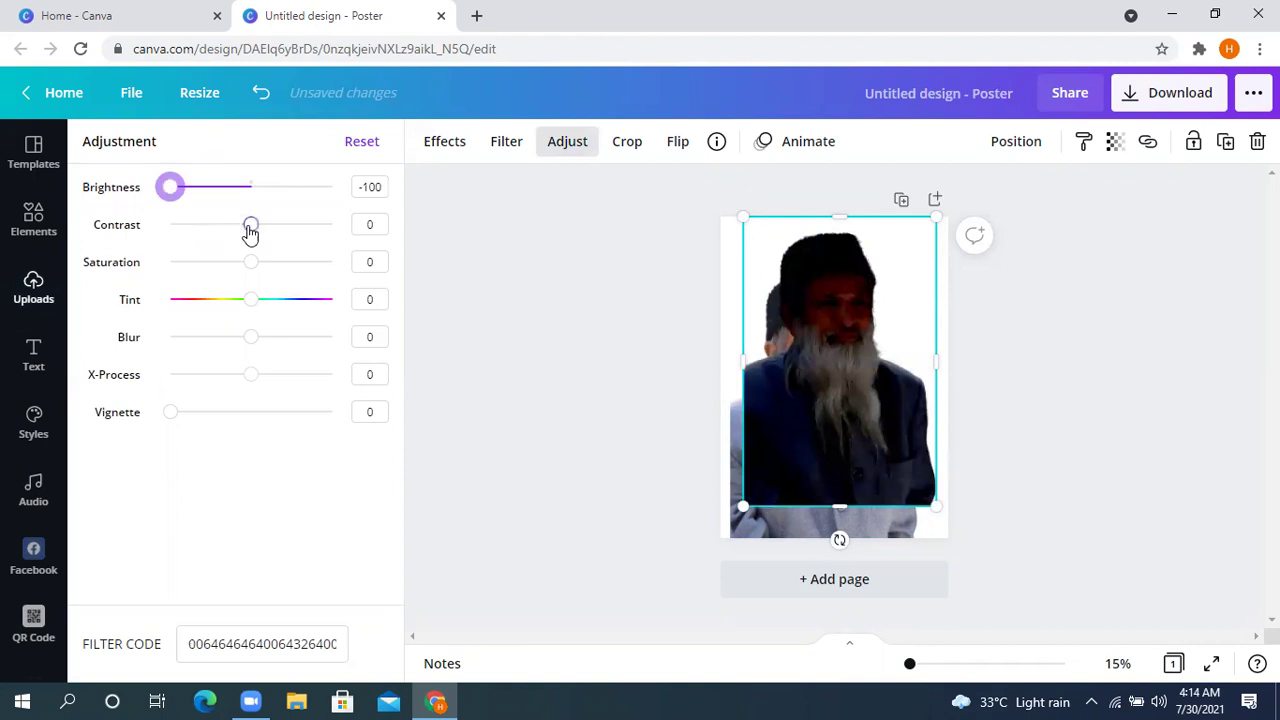
pyautogui.moveTo(250, 227); pyautogui.dragTo(118, 238)
pyautogui.moveTo(250, 271); pyautogui.dragTo(182, 270)
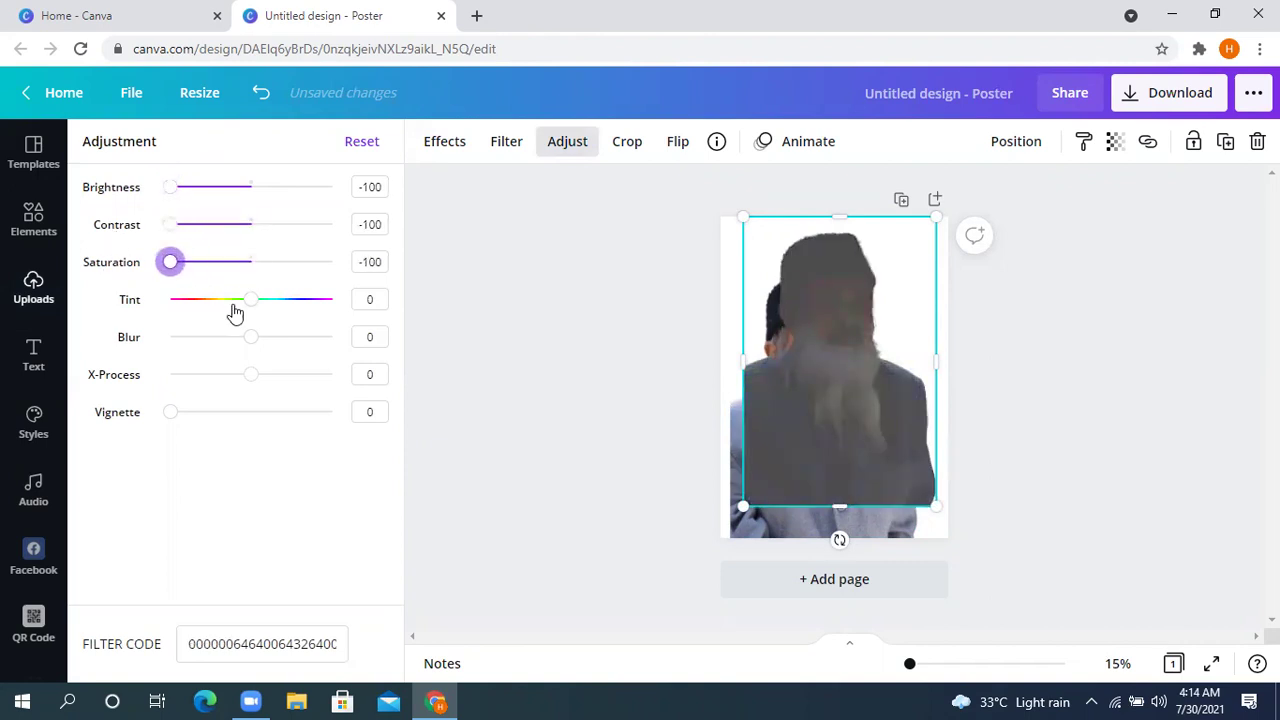
pyautogui.moveTo(250, 348); pyautogui.dragTo(276, 346)
pyautogui.moveTo(250, 388)
pyautogui.mouseDown()
pyautogui.moveTo(175, 390)
pyautogui.moveTo(357, 372)
pyautogui.moveTo(258, 384)
pyautogui.mouseUp()
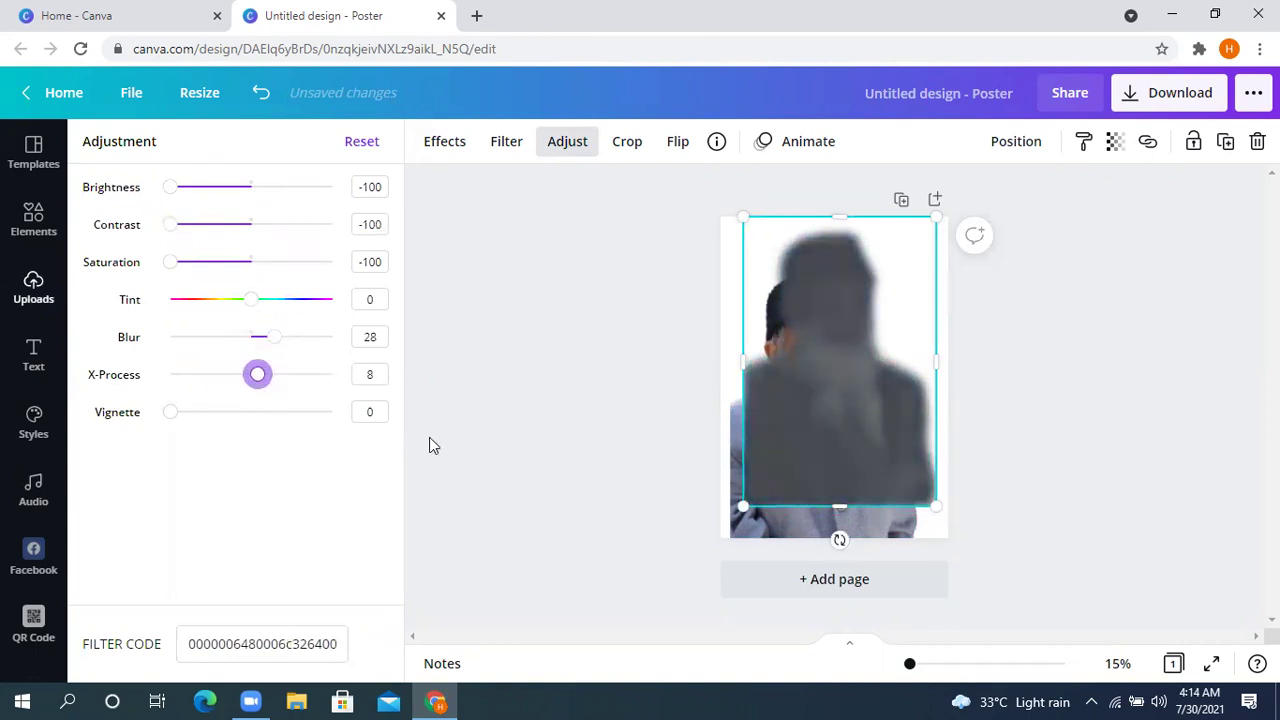
# - Move the dark blurred copy over the original portrait and send it backwards
pyautogui.click(889, 410)
pyautogui.moveTo(874, 429); pyautogui.dragTo(864, 441)
pyautogui.rightClick(864, 441)
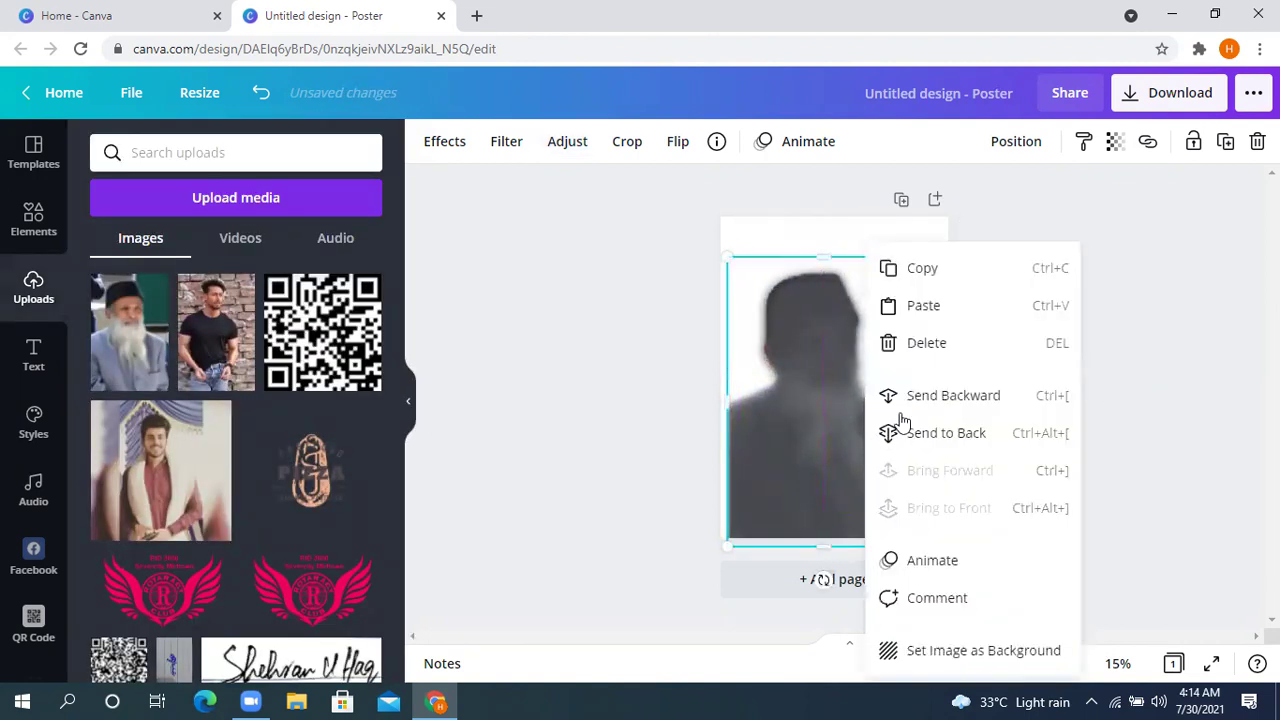
pyautogui.click(1014, 145)
pyautogui.click(1014, 145)
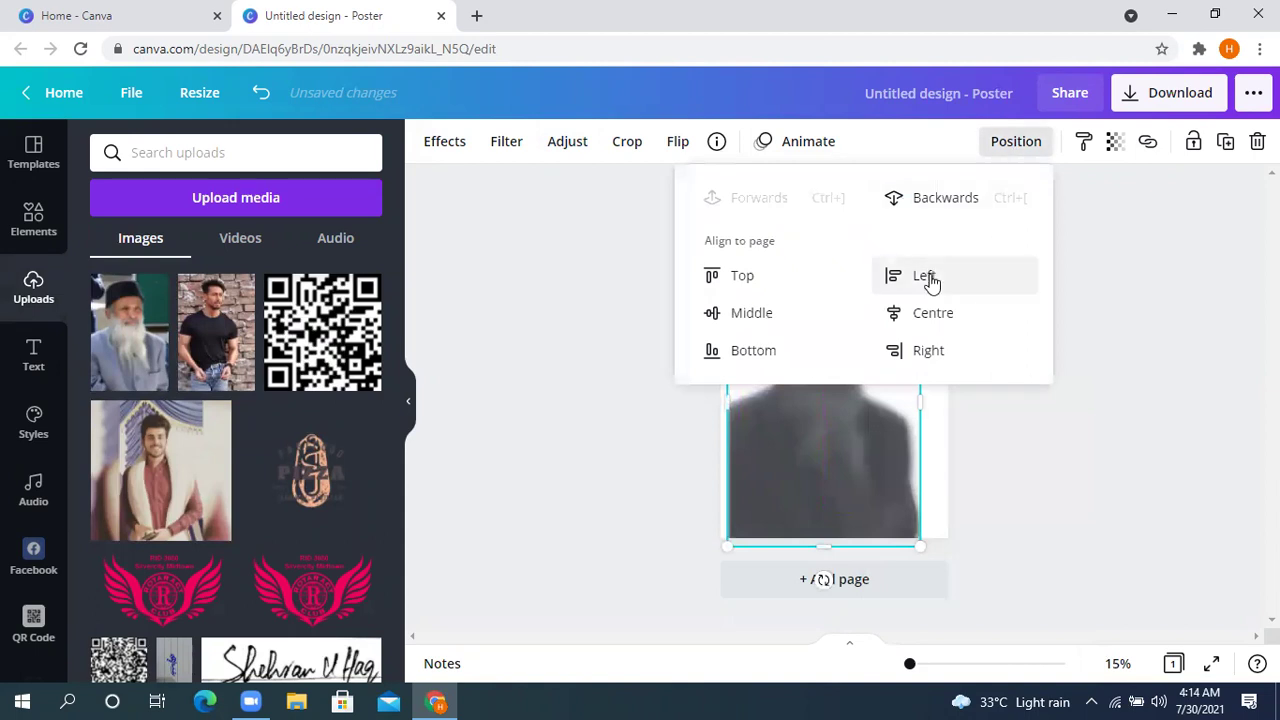
pyautogui.click(945, 198)
pyautogui.click(1119, 431)
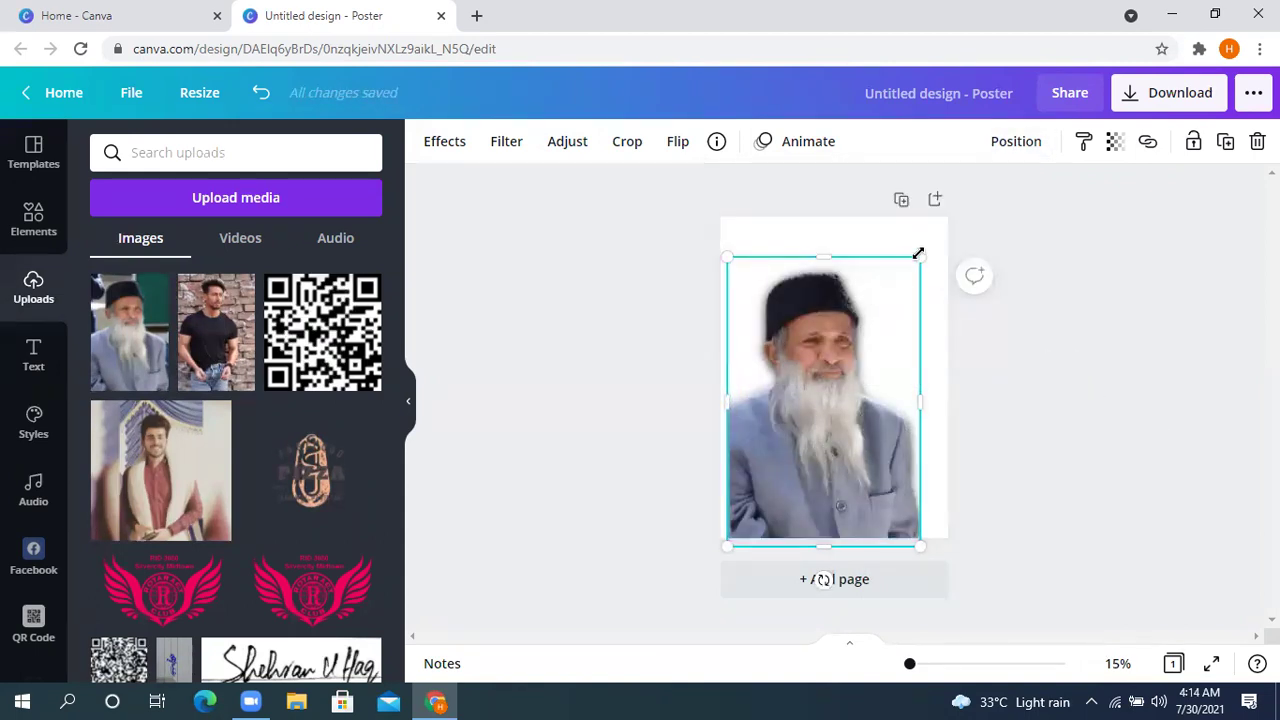
# - Enlarge the blurred copy slightly so it forms a soft shadow around the portrait
pyautogui.moveTo(932, 255)
pyautogui.mouseDown()
pyautogui.moveTo(952, 253)
pyautogui.moveTo(955, 266)
pyautogui.mouseUp()
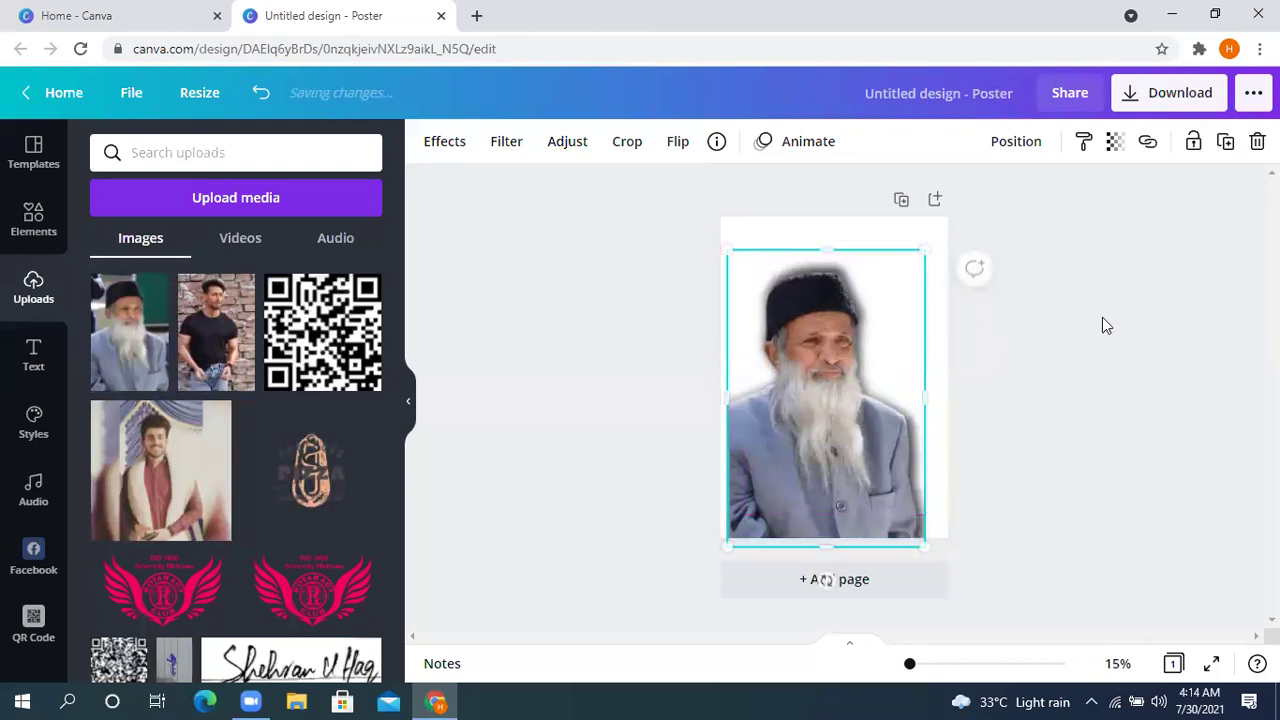
pyautogui.click(965, 466)
pyautogui.click(868, 417)
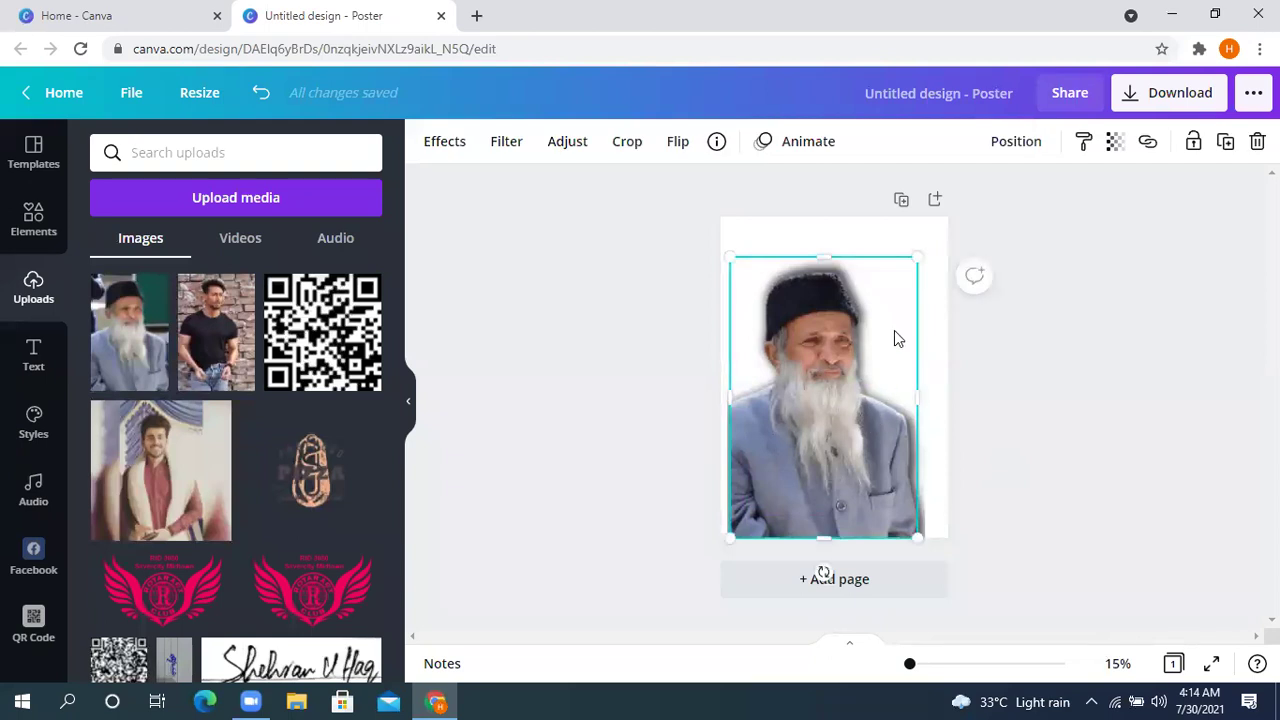
pyautogui.click(1060, 265)
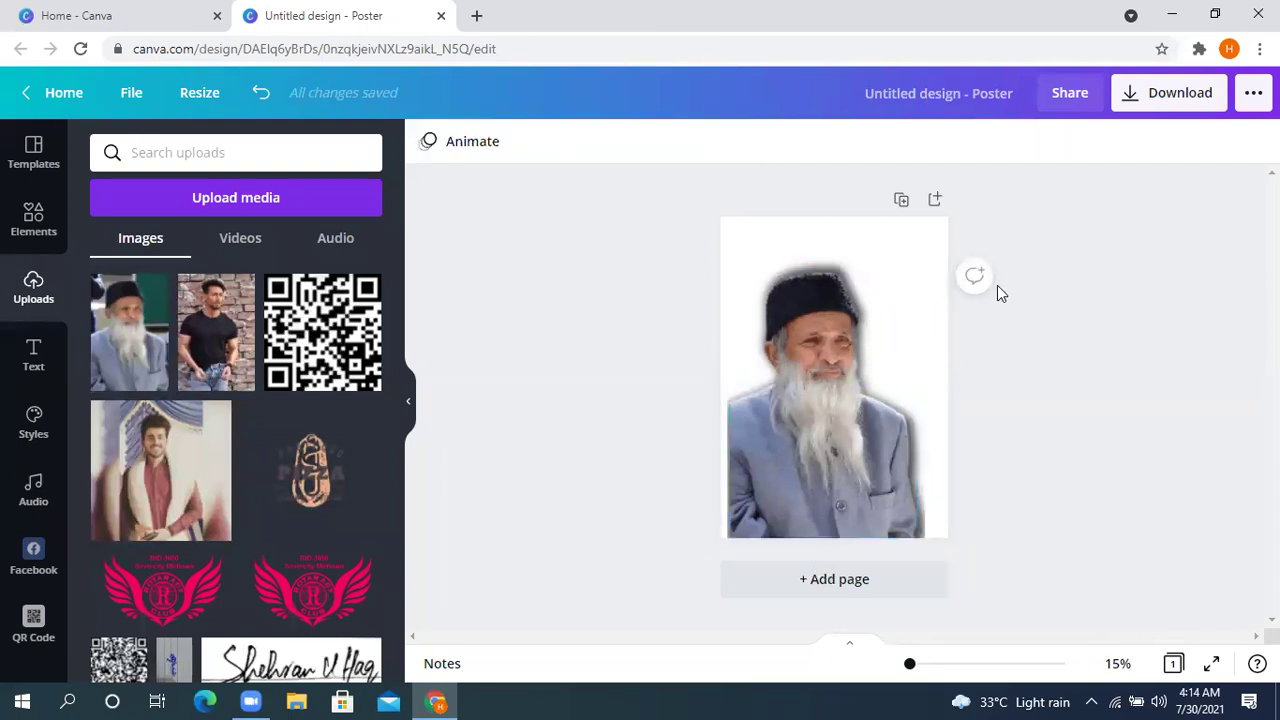
# - Set the vignette of the blurred copy behind the portrait to 100
pyautogui.click(897, 261)
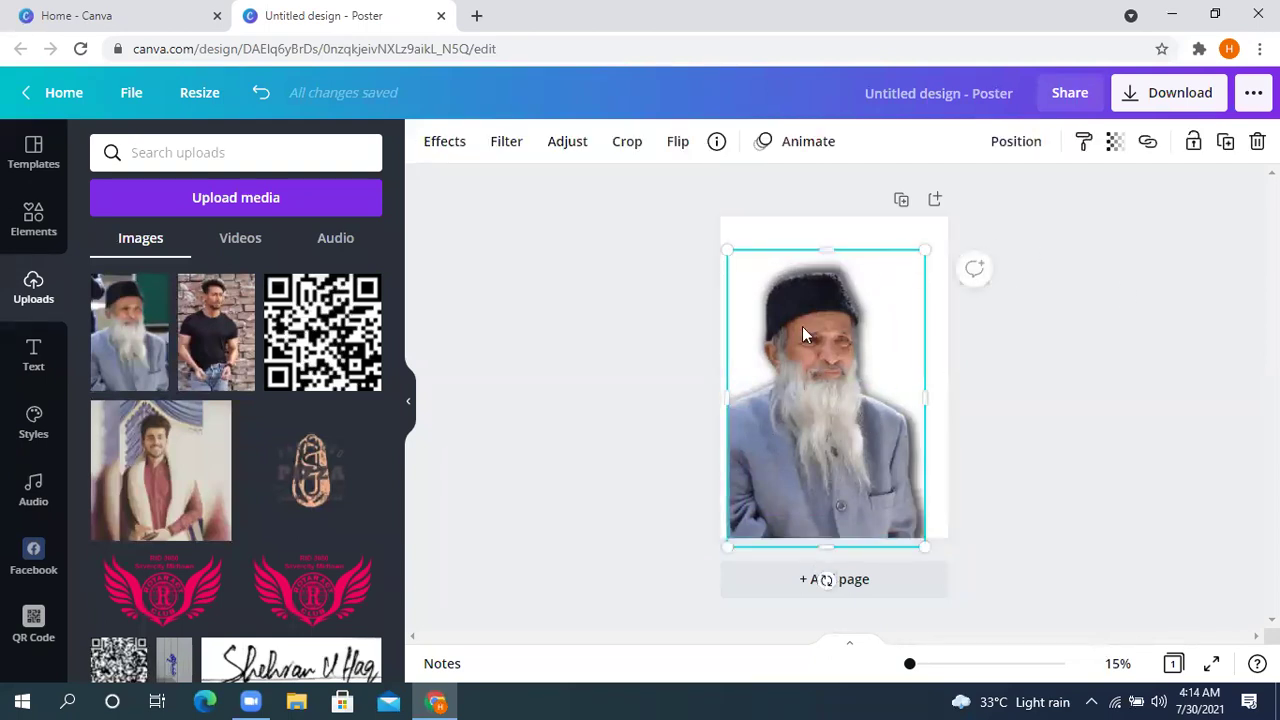
pyautogui.click(567, 145)
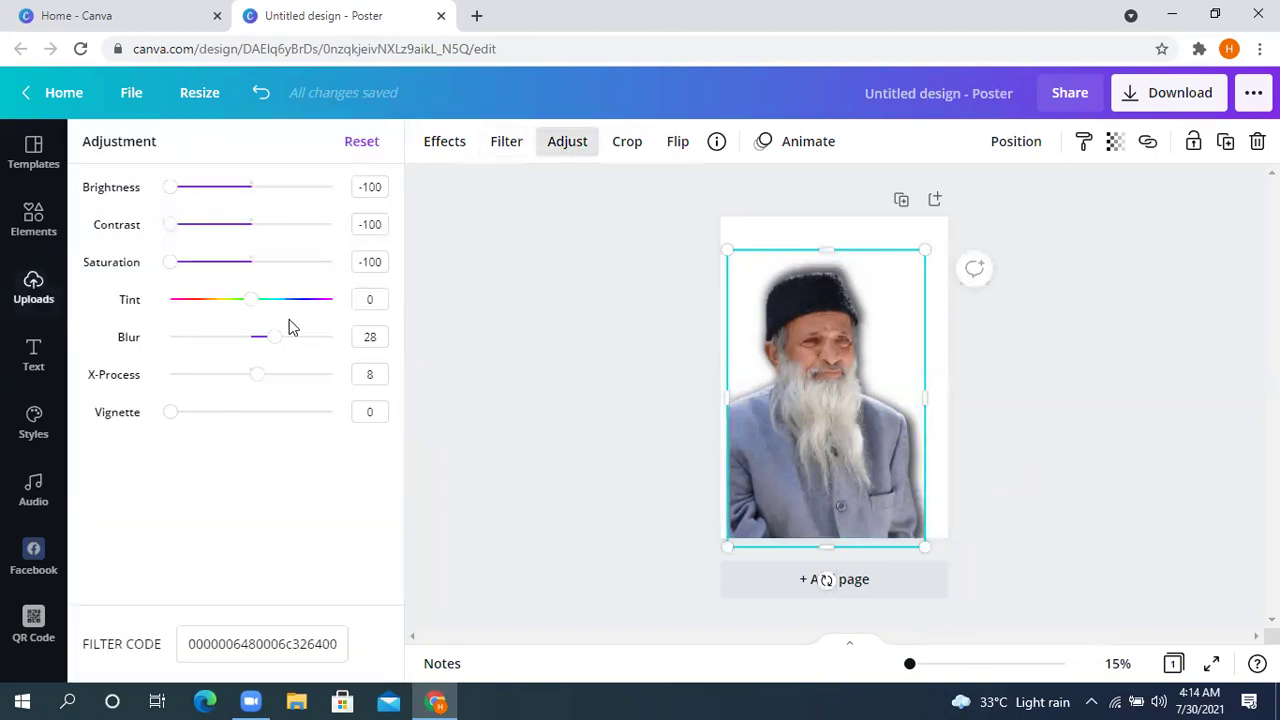
pyautogui.moveTo(169, 420); pyautogui.dragTo(430, 428)
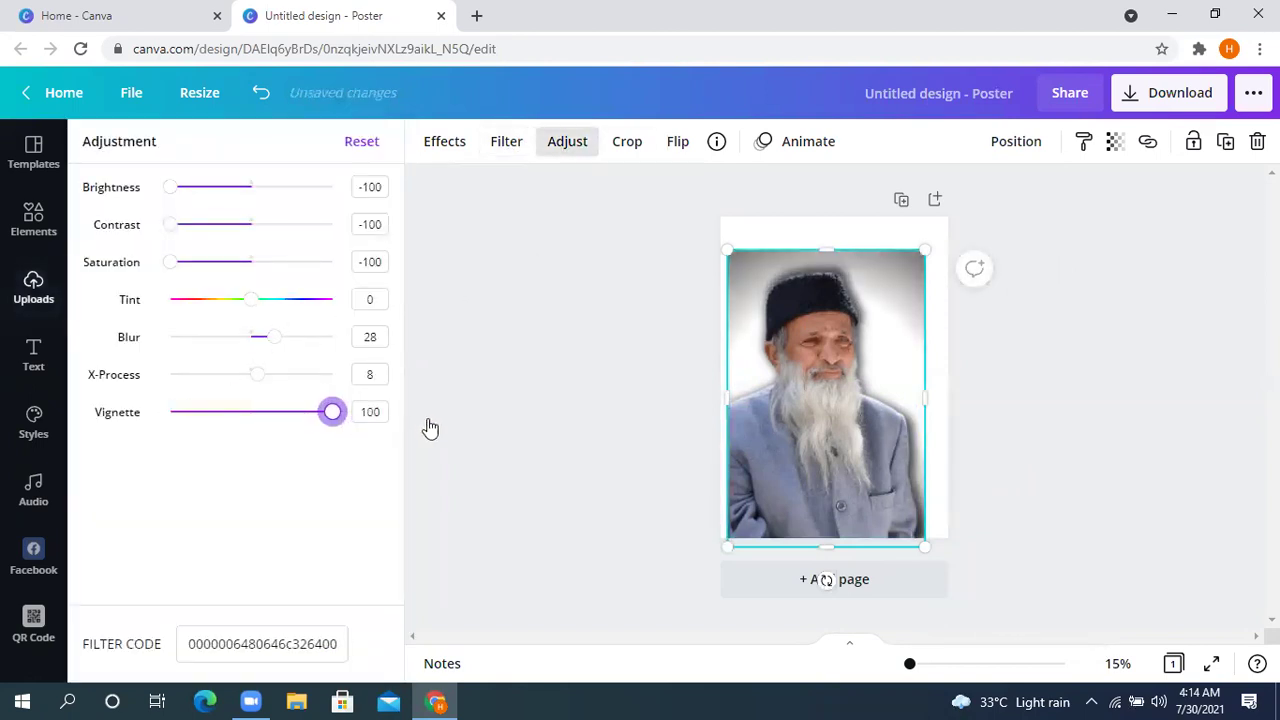
pyautogui.click(1100, 420)
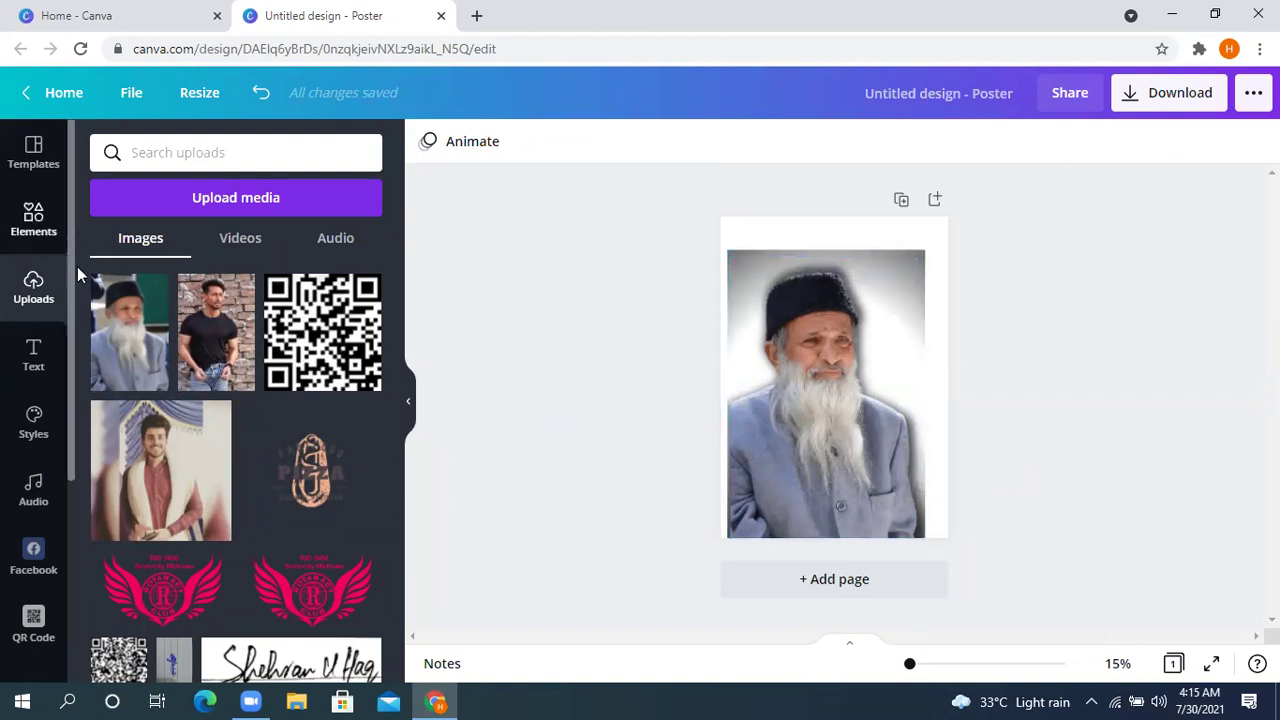
# - Search the elements library for "ripped paper frame" and for "ripped paper"
pyautogui.click(34, 225)
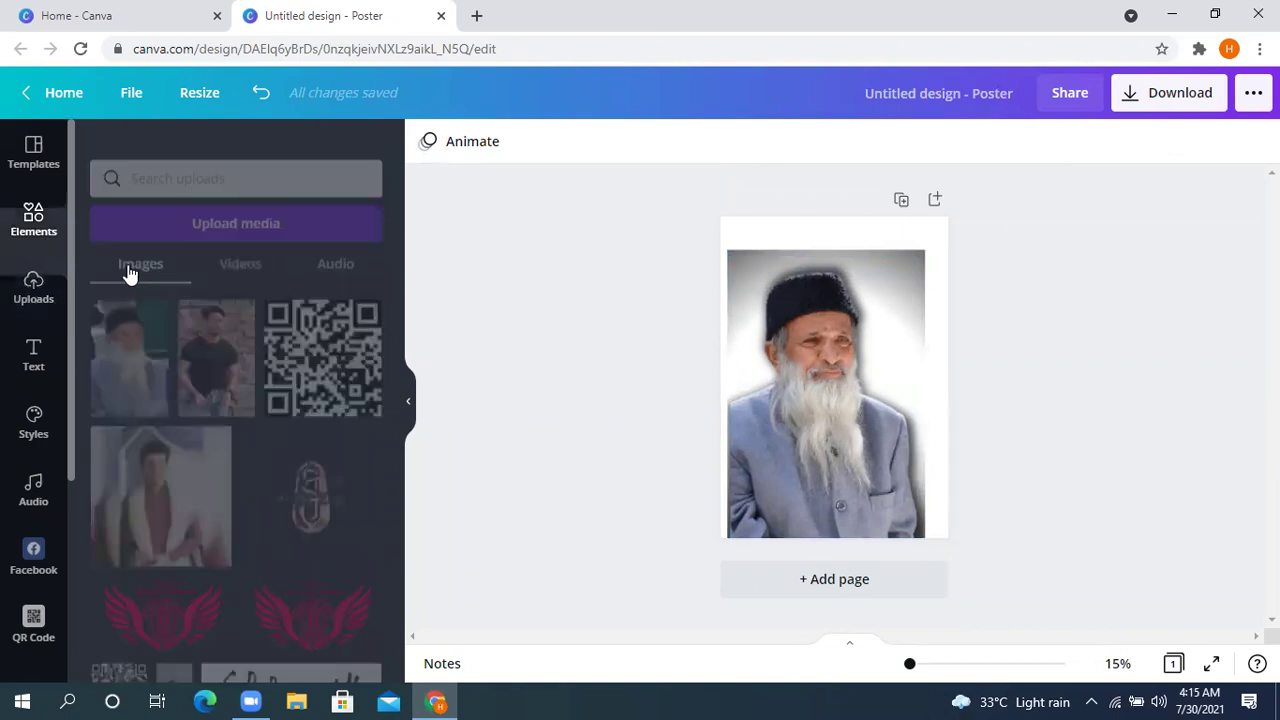
pyautogui.click(253, 155)
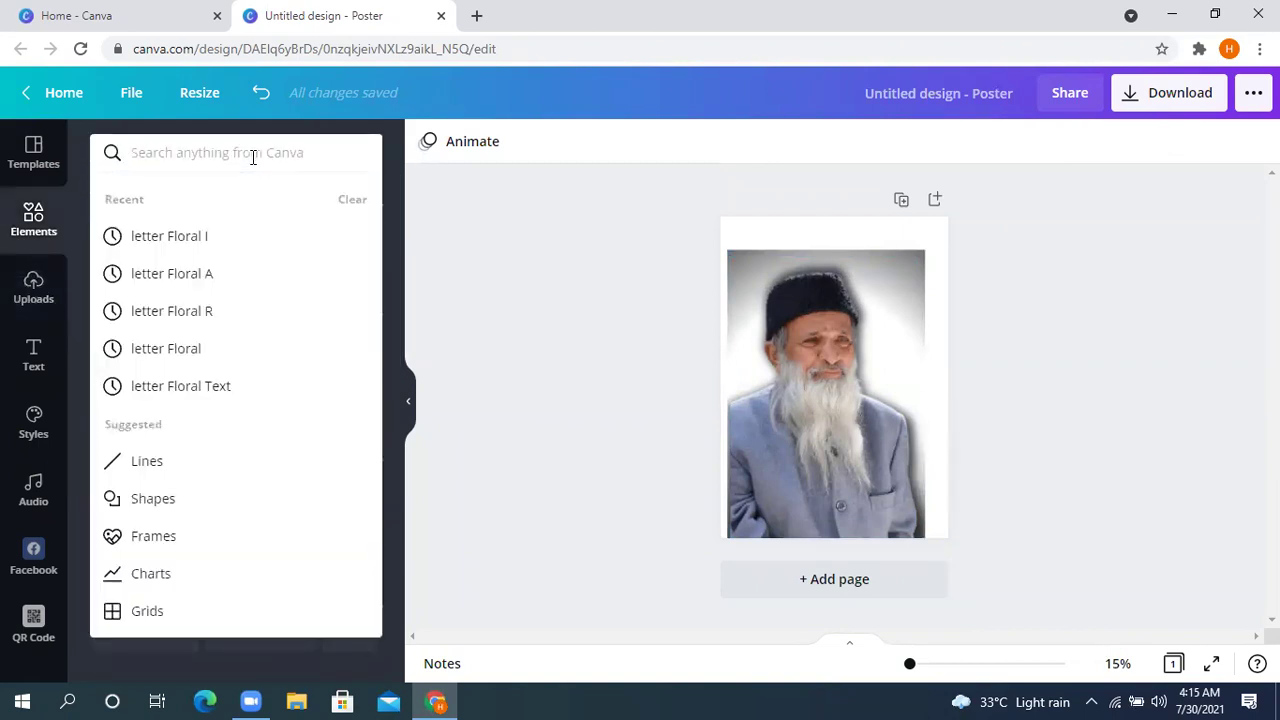
pyautogui.write('rippe')
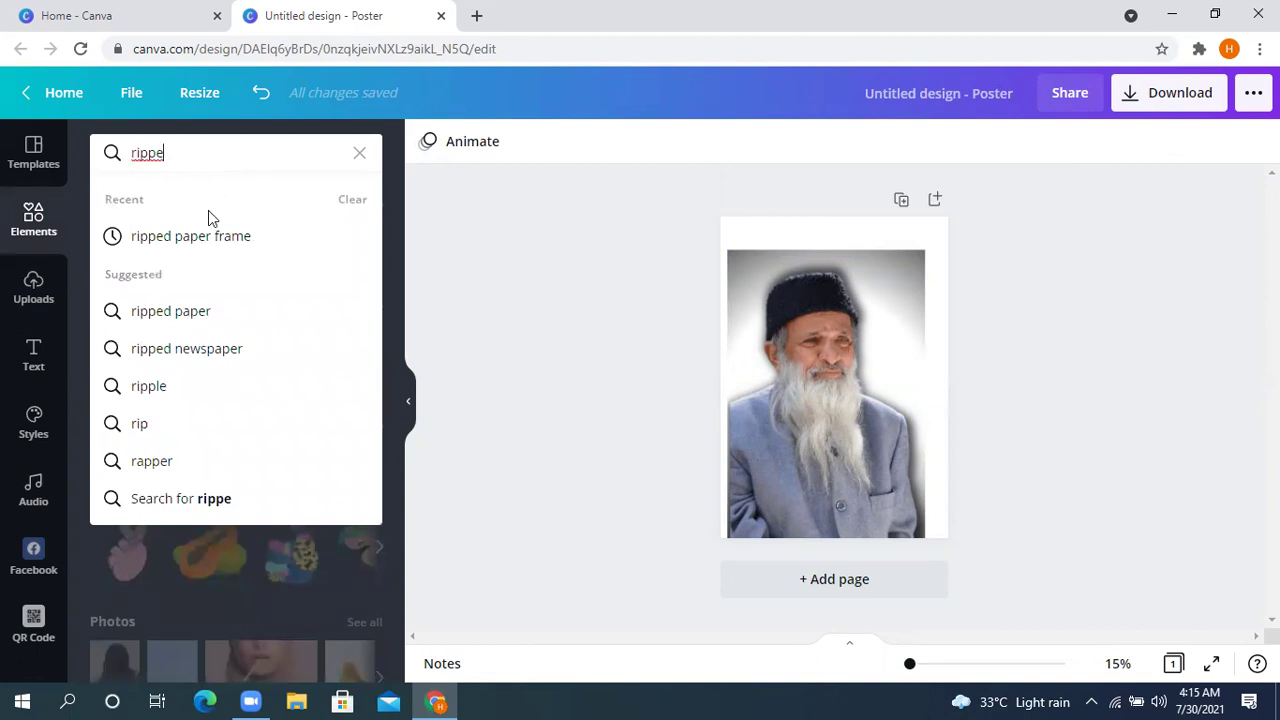
pyautogui.click(234, 238)
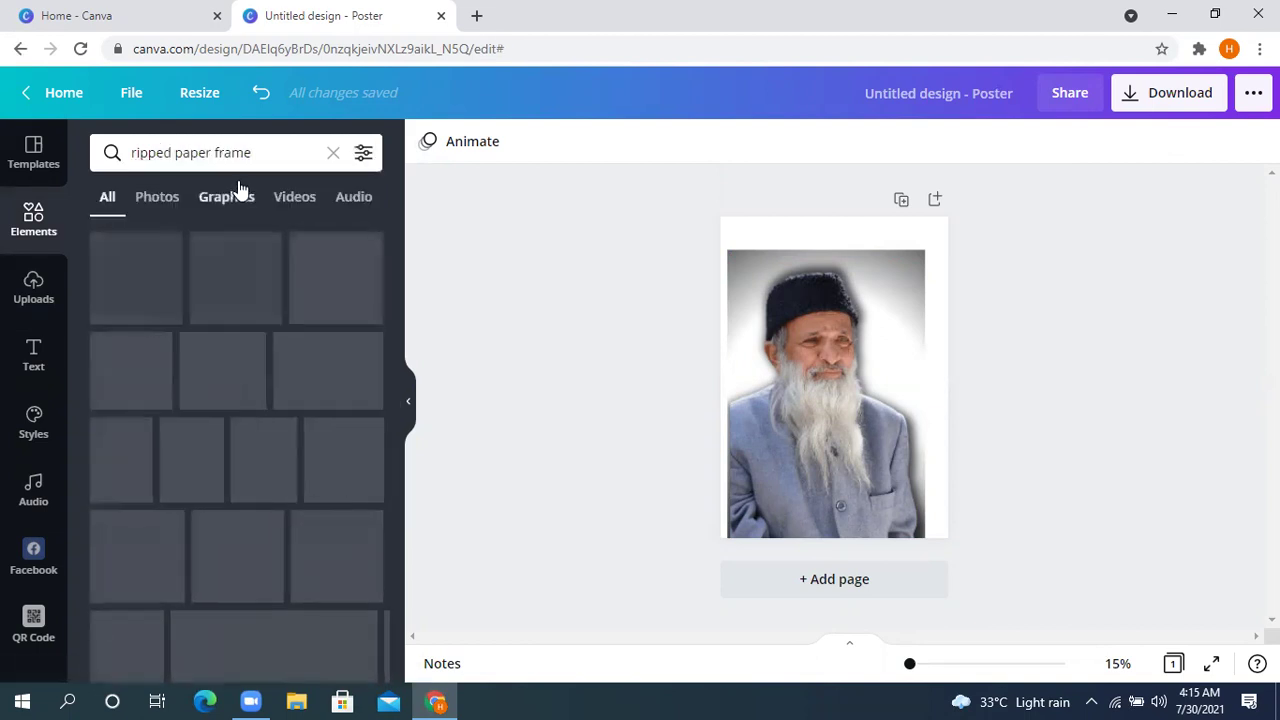
pyautogui.scroll(-3, 224, 384)
pyautogui.scroll(3, 225, 381)
pyautogui.click(255, 153)
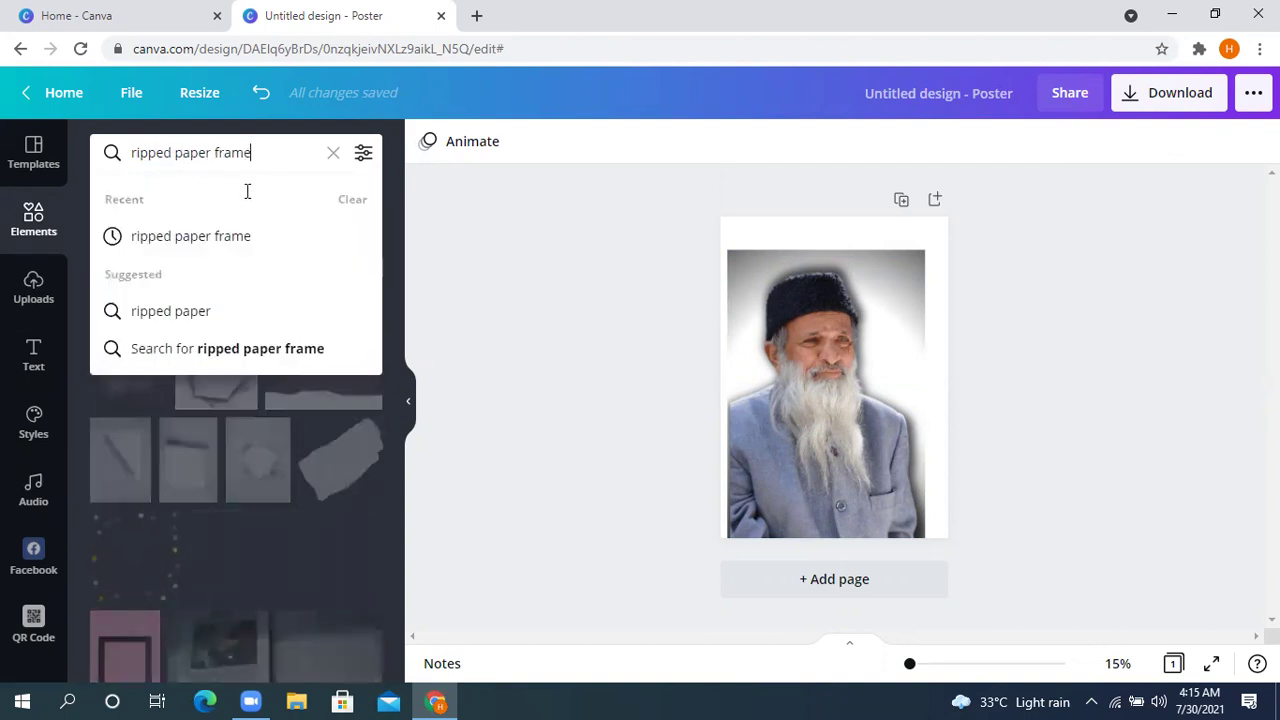
pyautogui.click(191, 310)
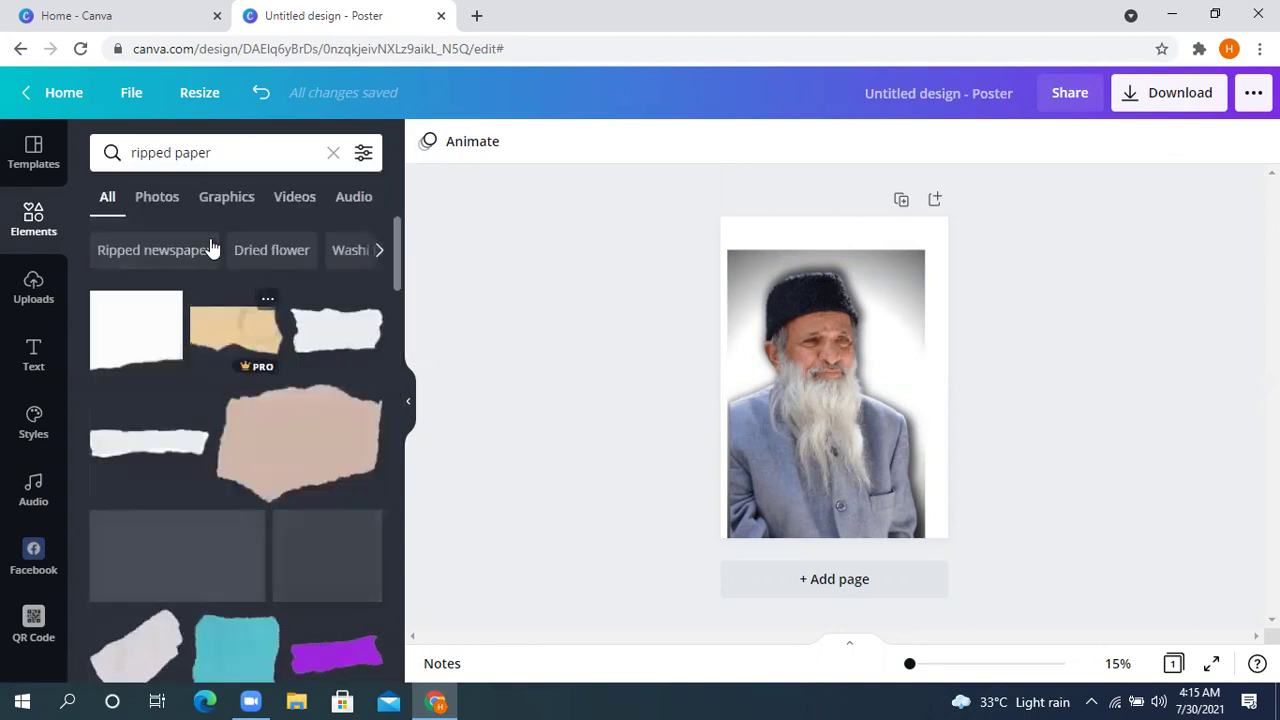
# - Search the elements library for "ripped paper frame" again and look through the results for a usable frame
pyautogui.click(228, 155)
pyautogui.hotkey('ctrl', 'a')
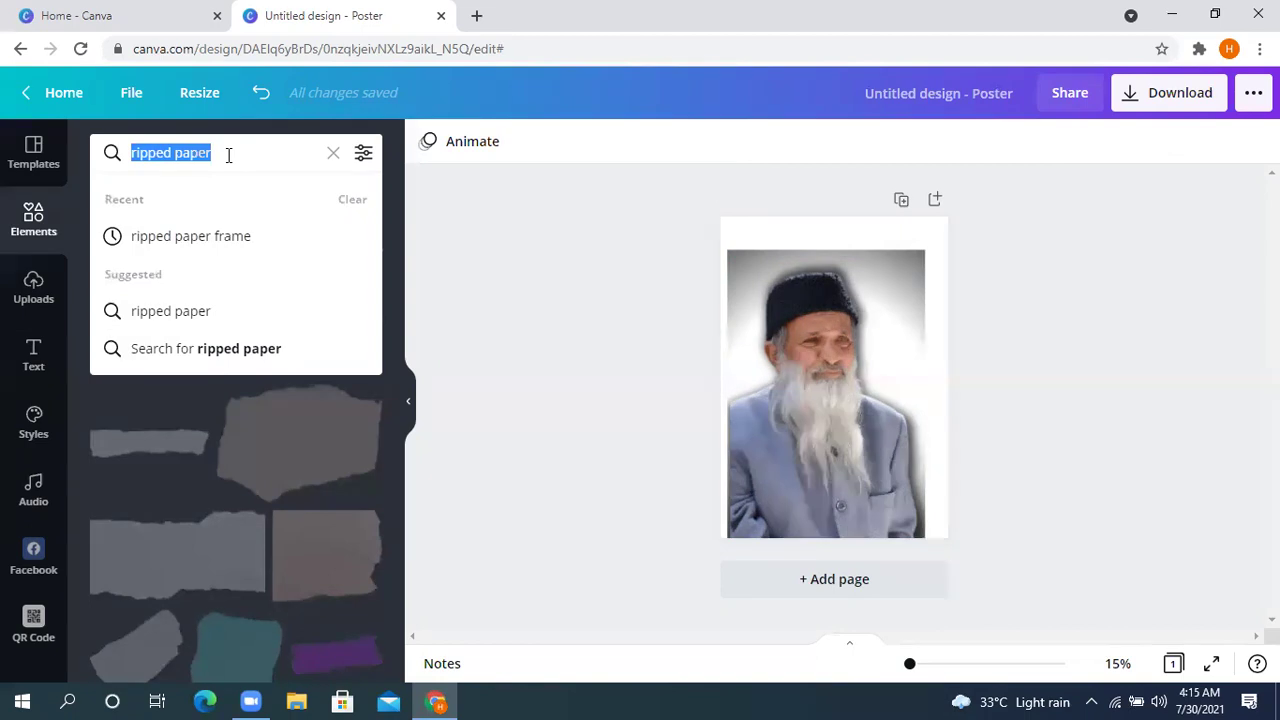
pyautogui.write('ripp')
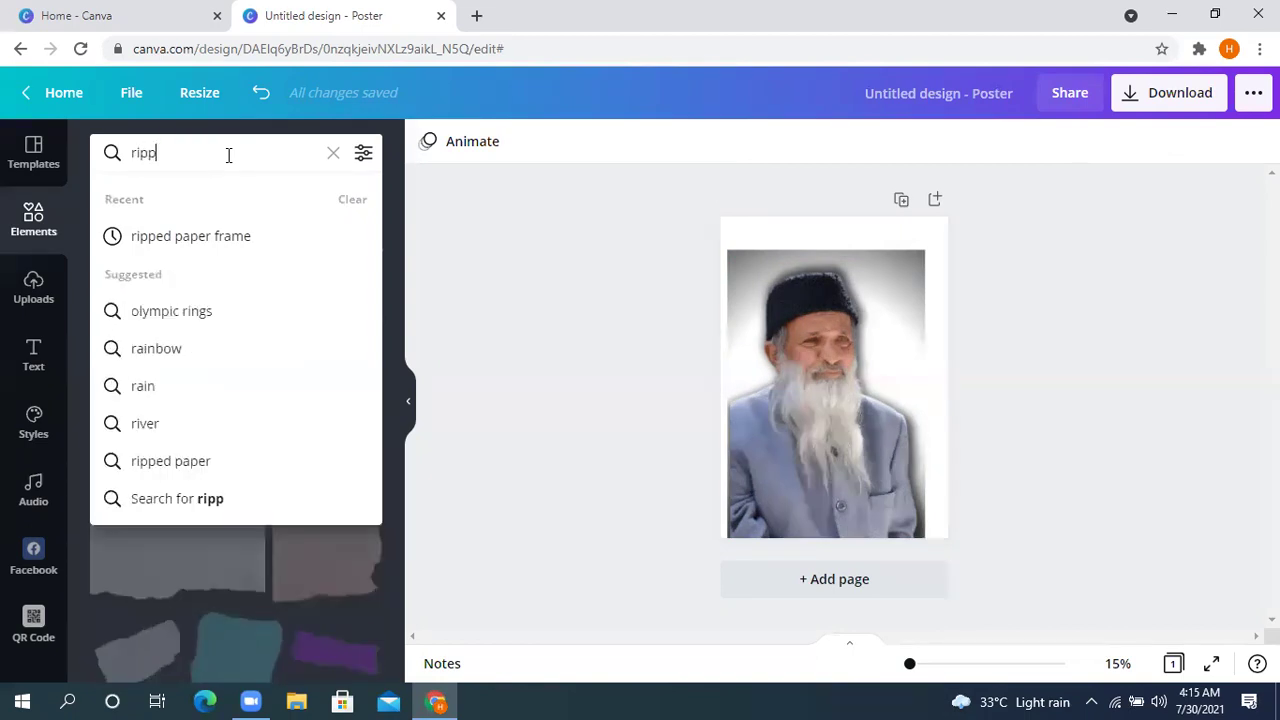
pyautogui.write('ed p')
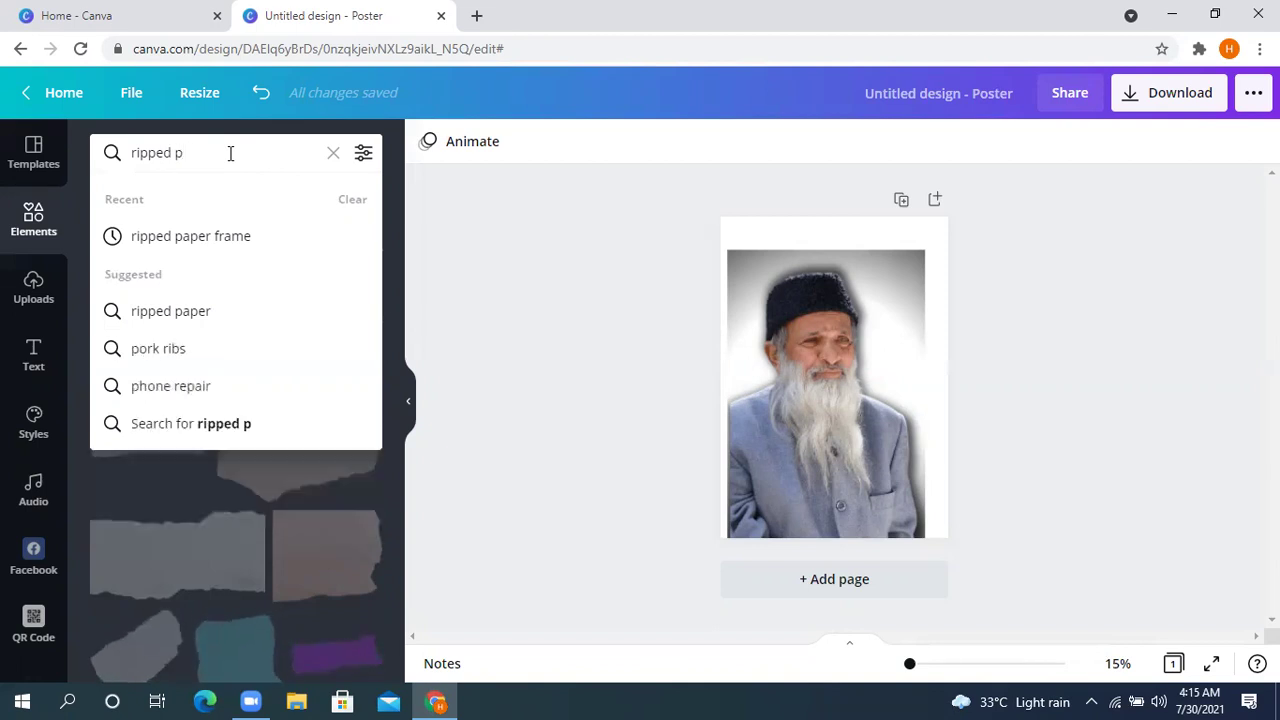
pyautogui.write('ape')
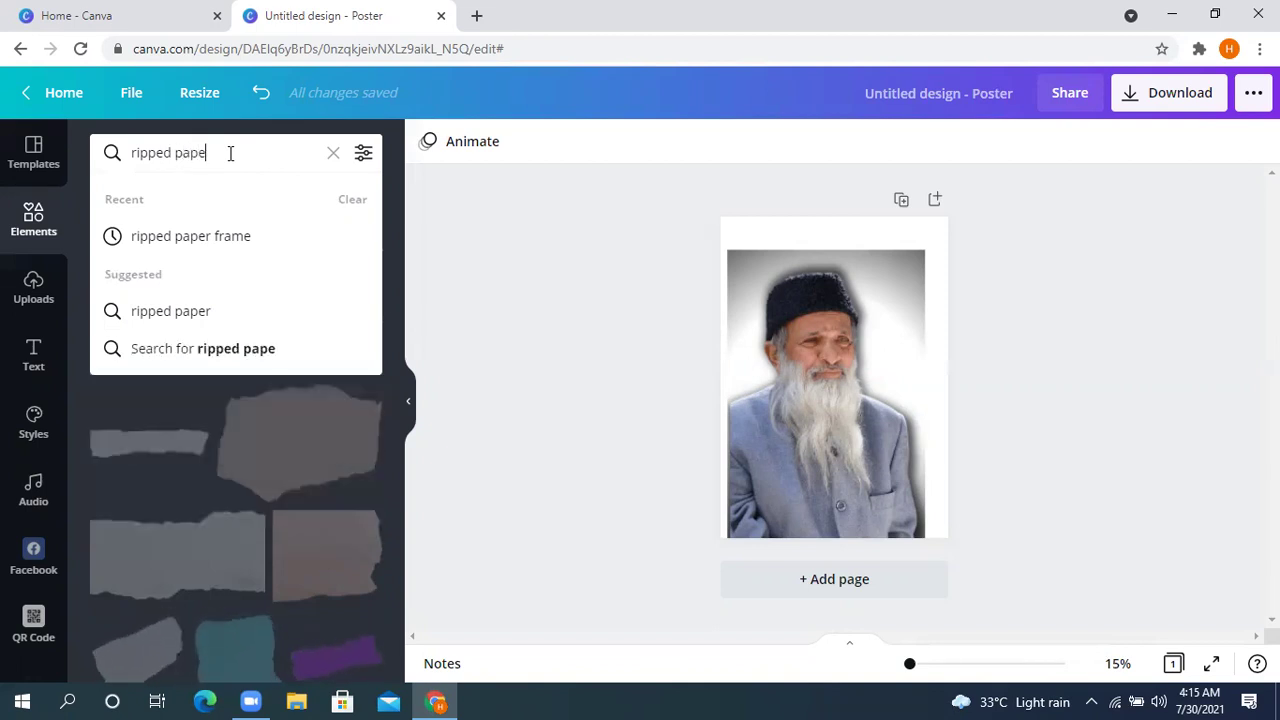
pyautogui.write('r fr')
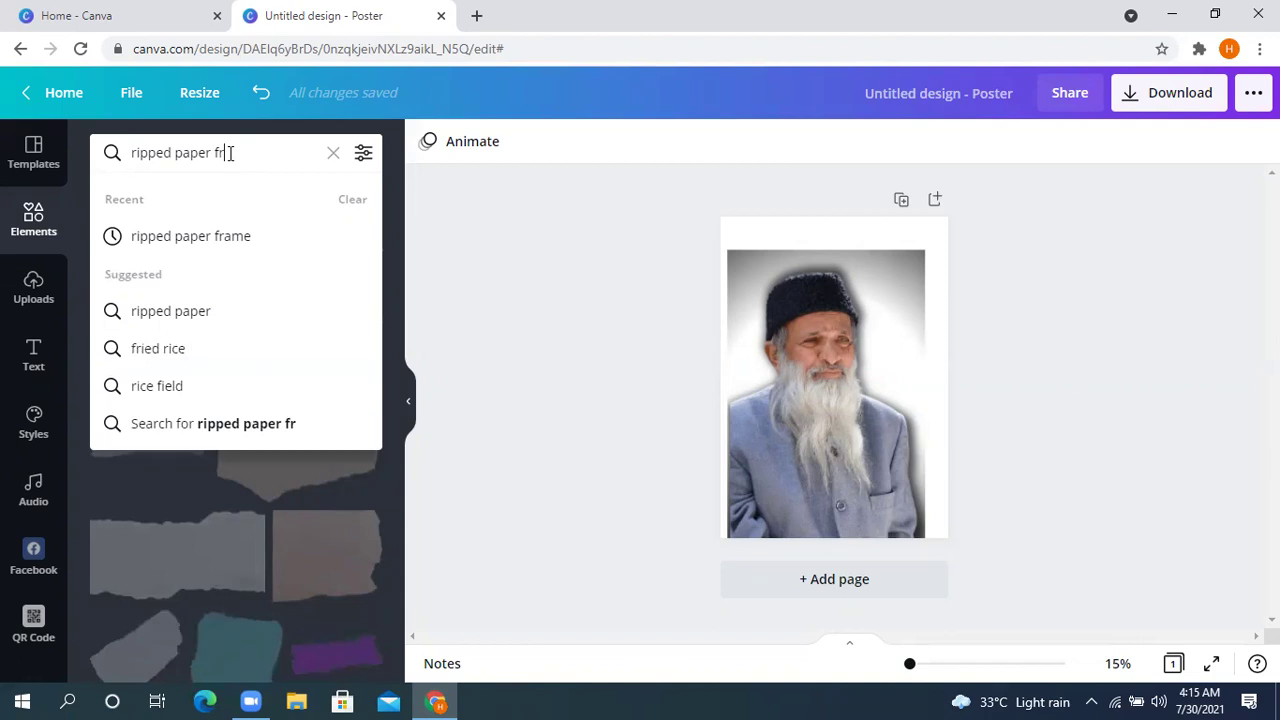
pyautogui.write('ame')
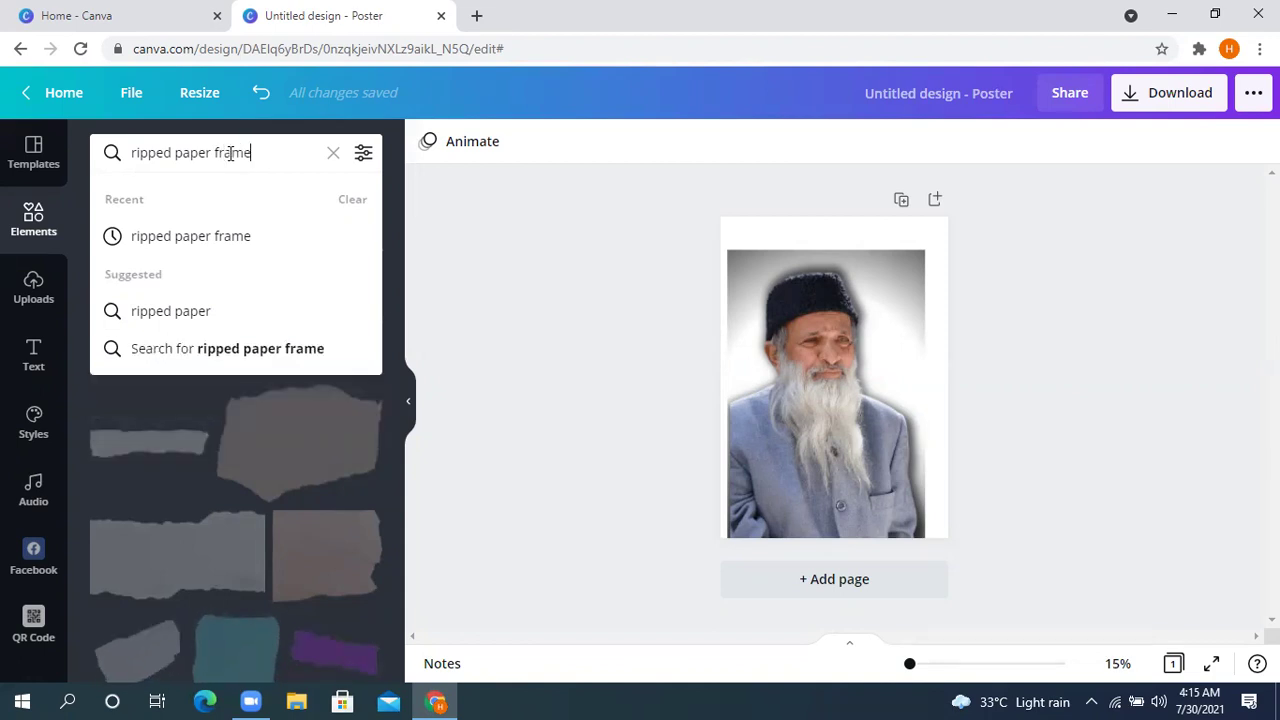
pyautogui.press('Return')
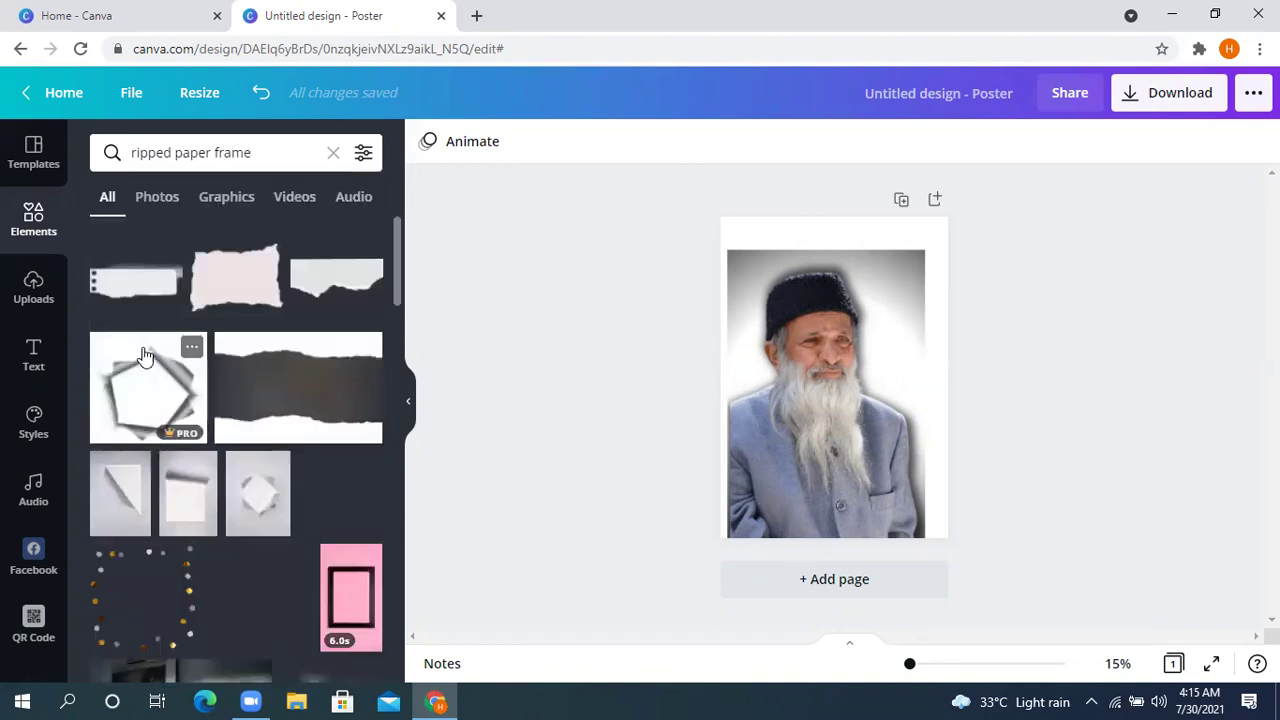
pyautogui.scroll(-7, 143, 355)
pyautogui.scroll(-10, 146, 355)
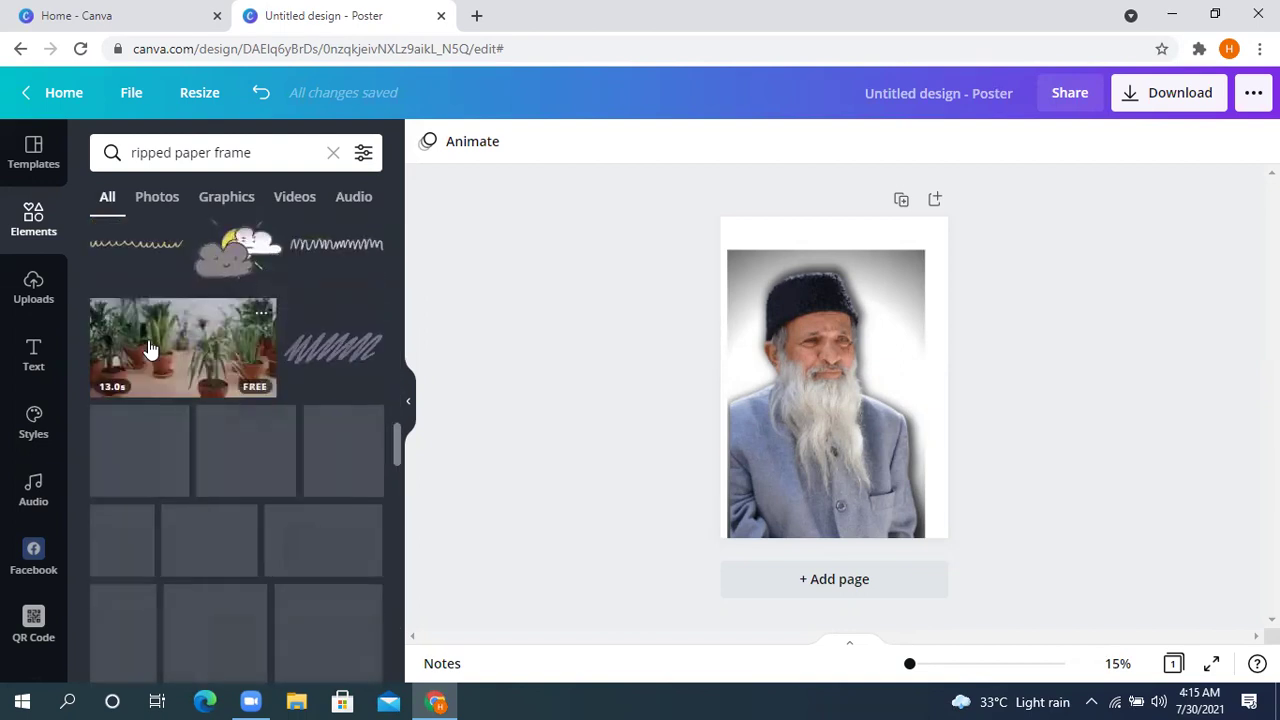
pyautogui.scroll(-10, 148, 348)
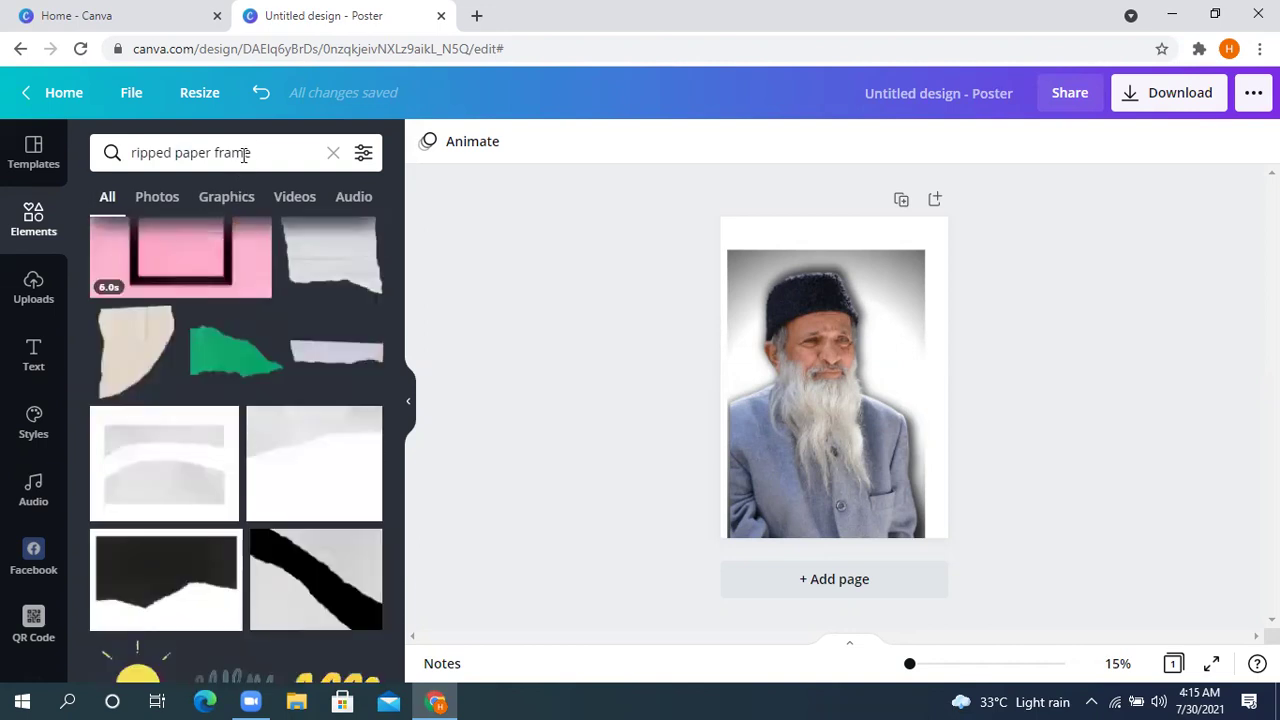
# - Shorten the elements search to "ripped frame"
pyautogui.click(212, 152)
pyautogui.moveTo(212, 152); pyautogui.dragTo(187, 148)
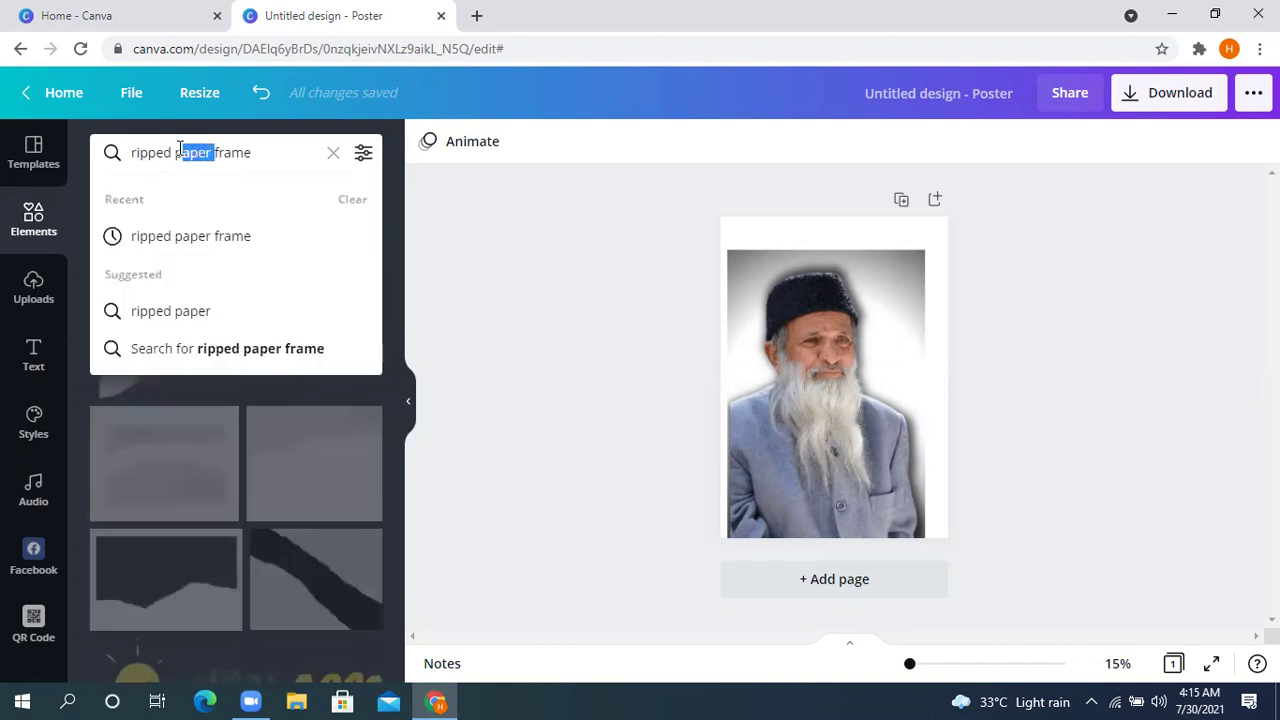
pyautogui.press('BackSpace')
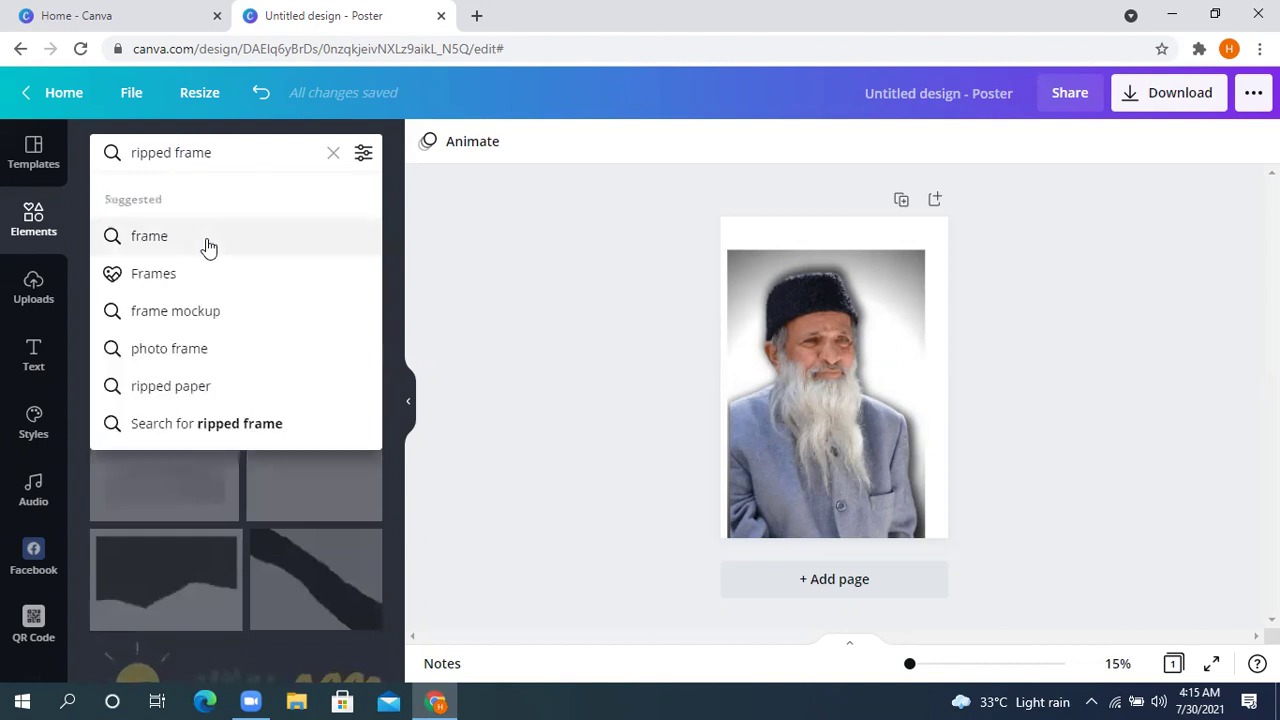
pyautogui.press('Return')
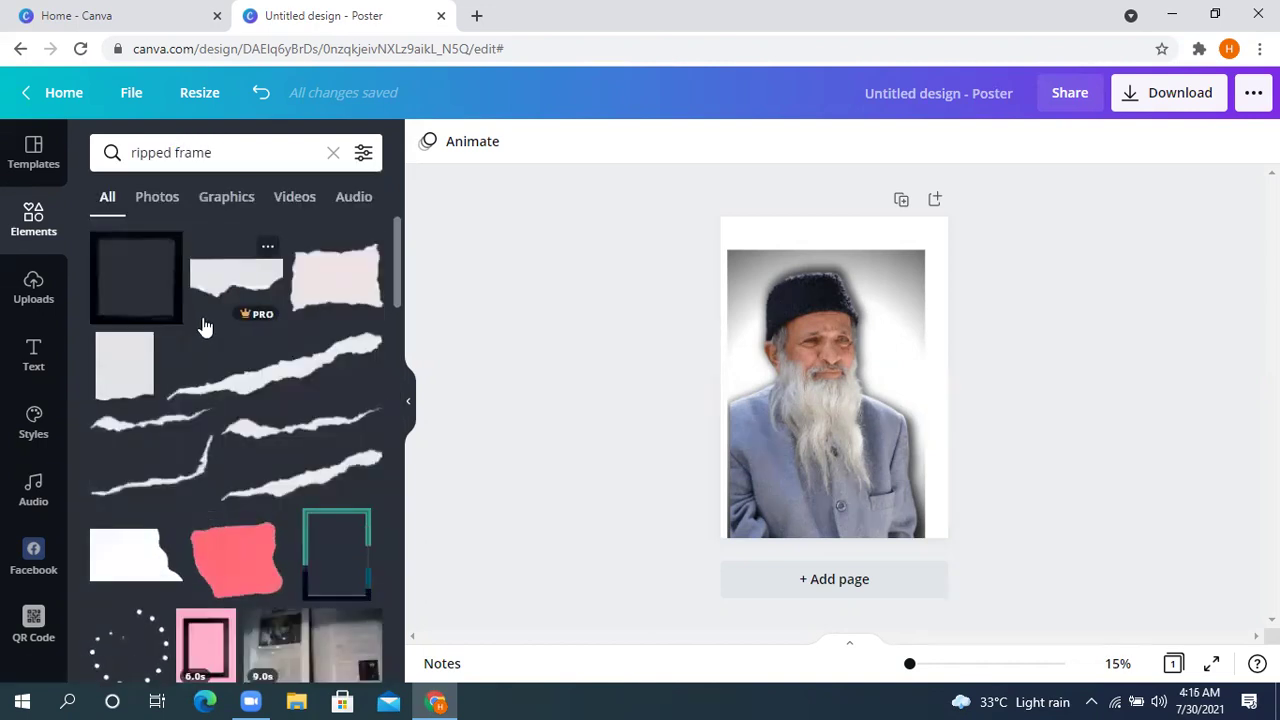
# - Reorder the elements search term to "frame ripped" and run the search
pyautogui.click(221, 152)
pyautogui.moveTo(221, 152); pyautogui.dragTo(172, 162)
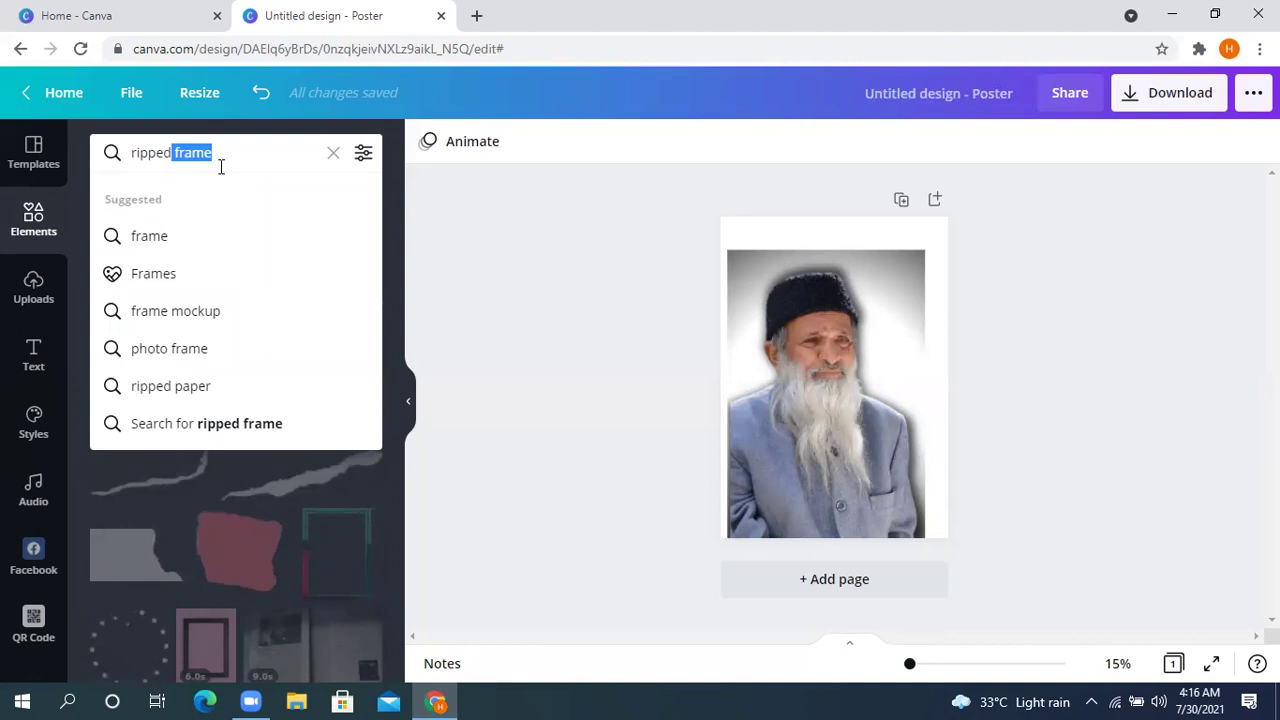
pyautogui.press('BackSpace')
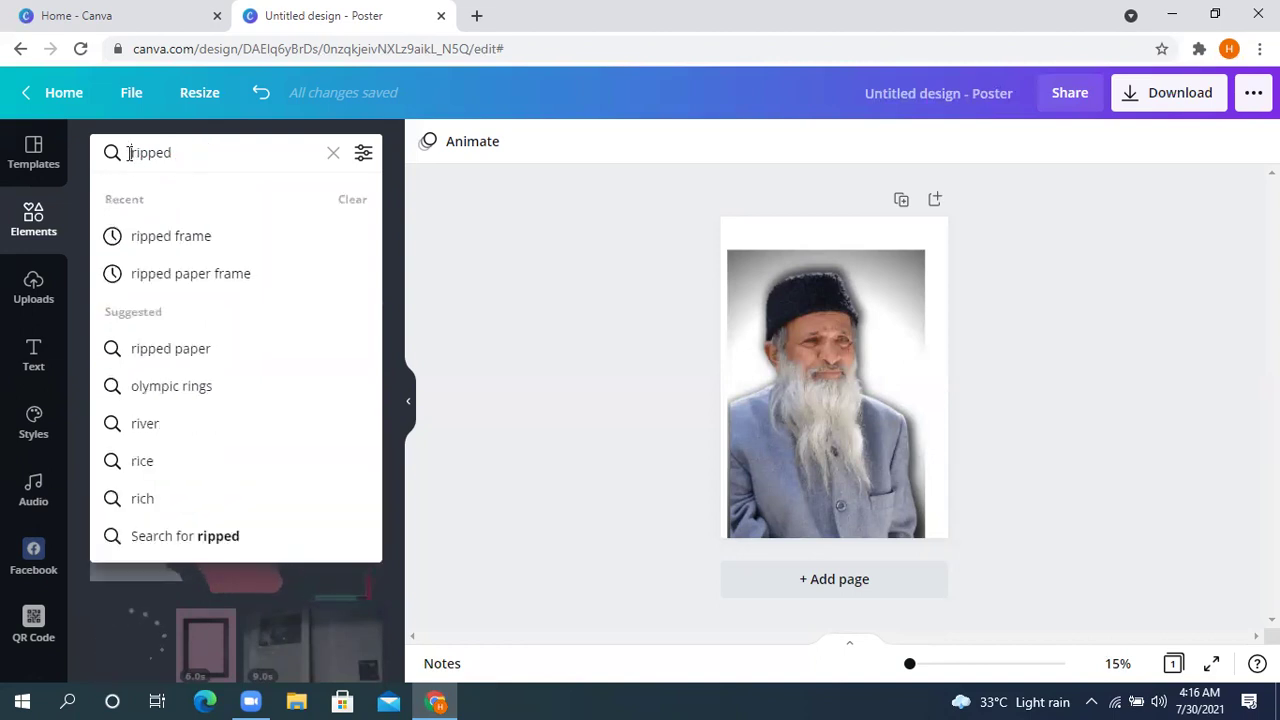
pyautogui.click(128, 152)
pyautogui.write('frame')
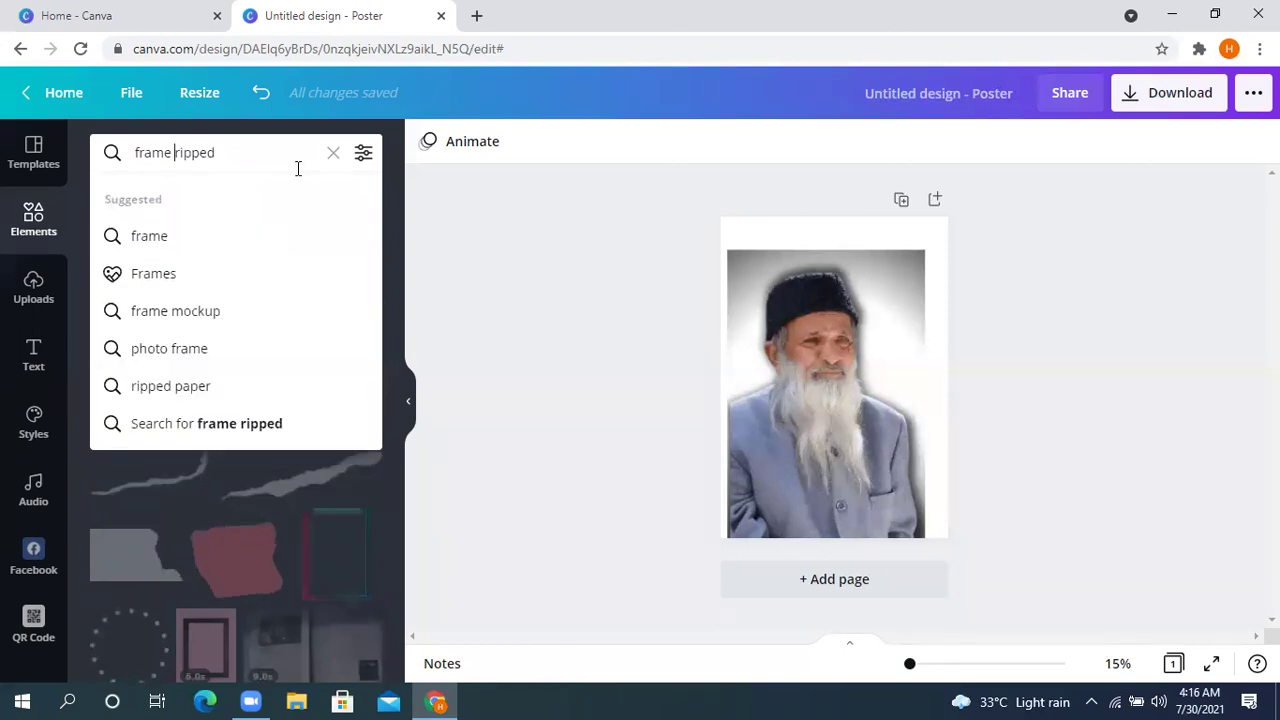
pyautogui.press('Return')
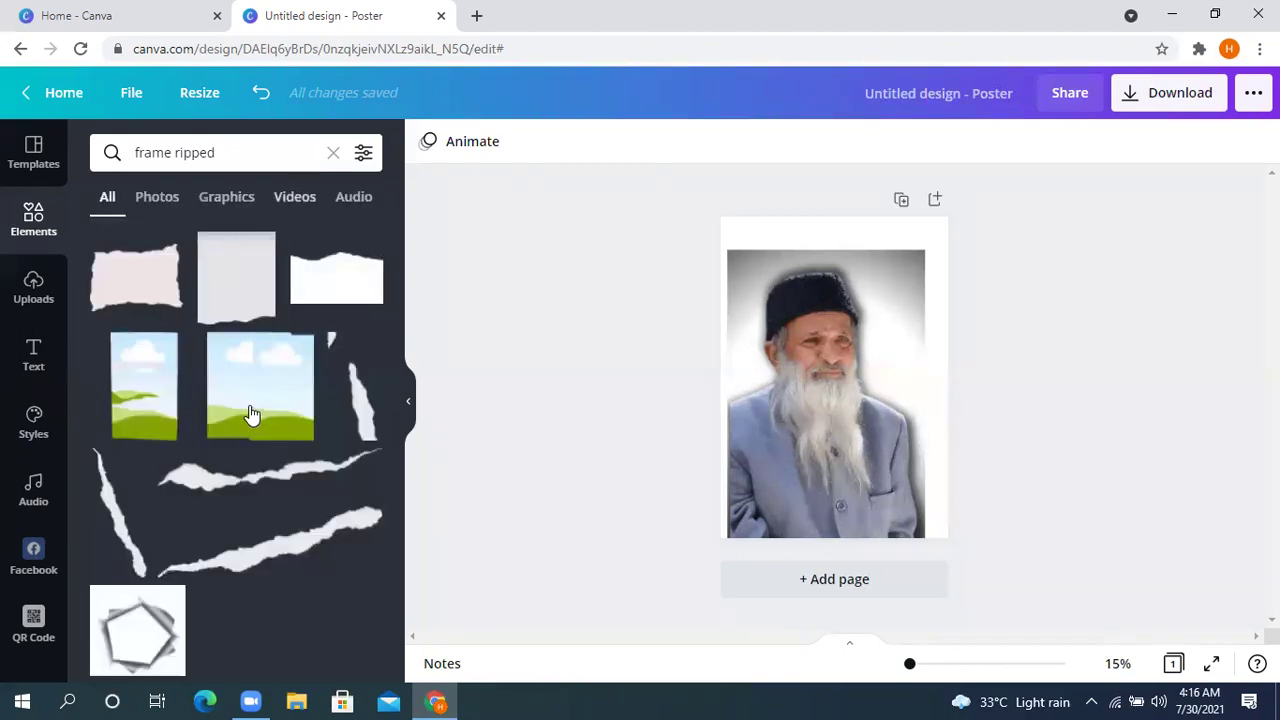
# - Add the square photo frame split by a vertical rip to the page and enlarge it
pyautogui.scroll(-4, 252, 391)
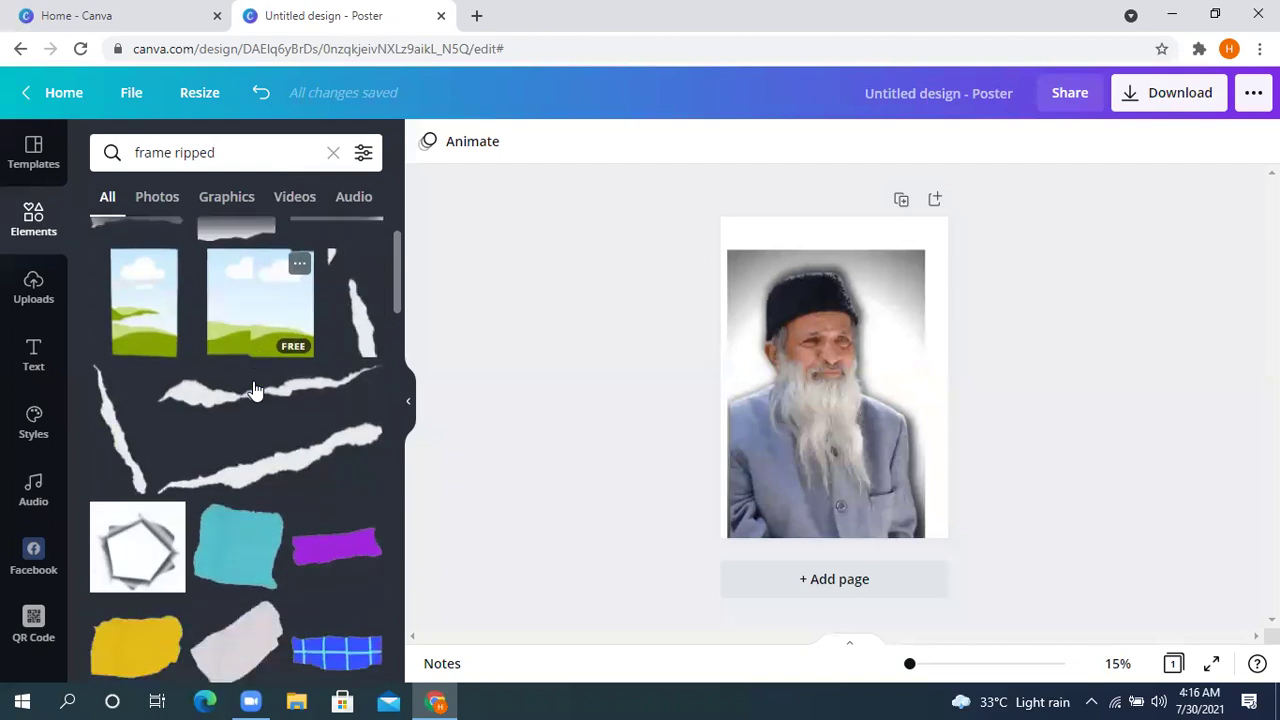
pyautogui.scroll(-2, 252, 391)
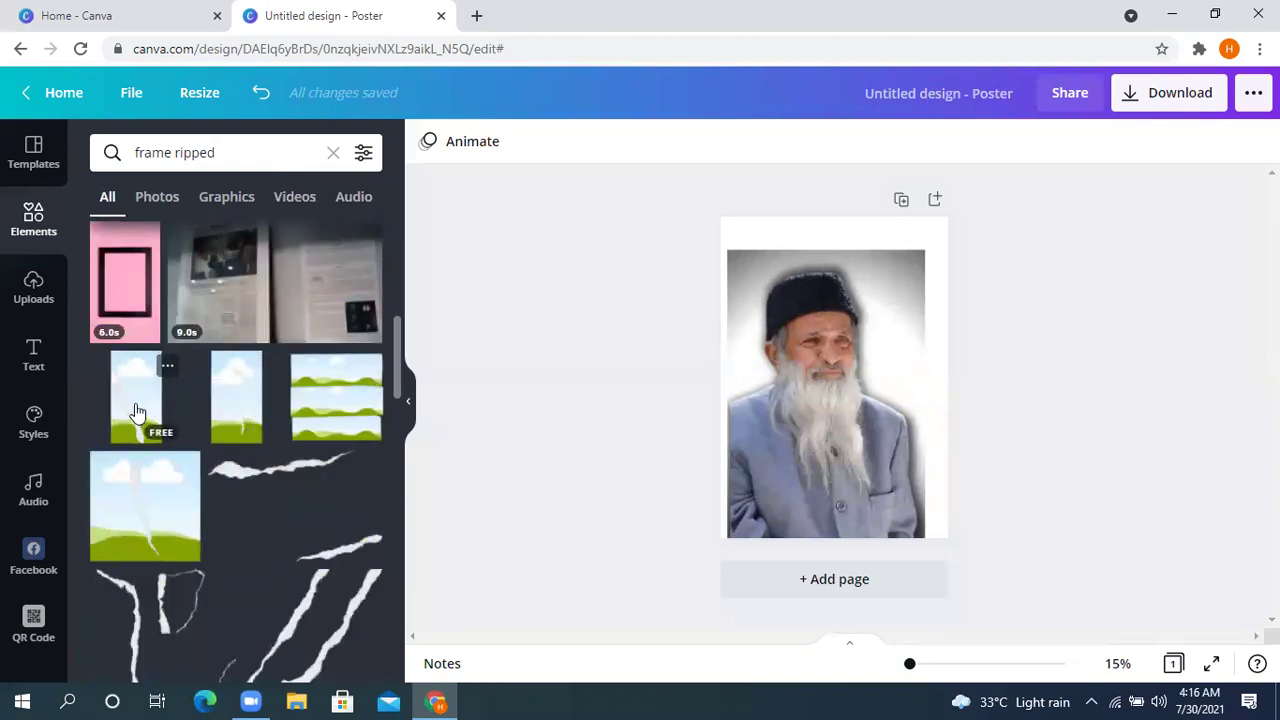
pyautogui.click(141, 519)
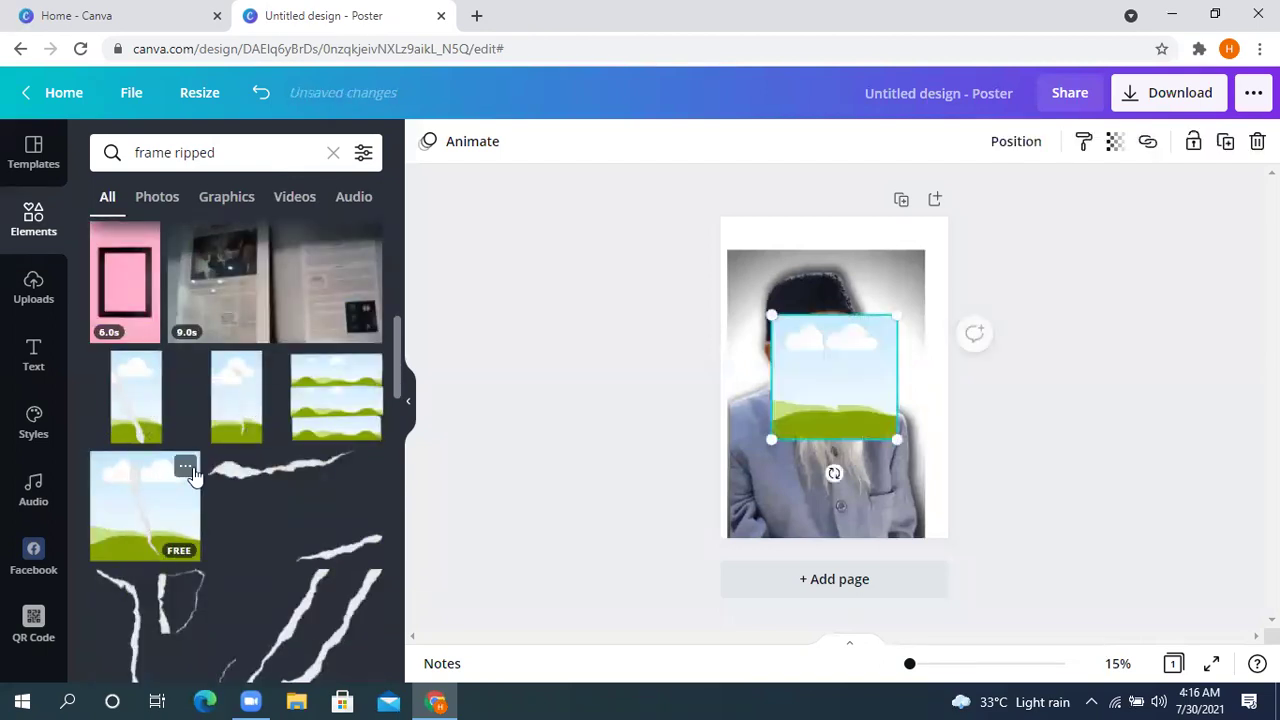
pyautogui.moveTo(893, 437); pyautogui.dragTo(975, 445)
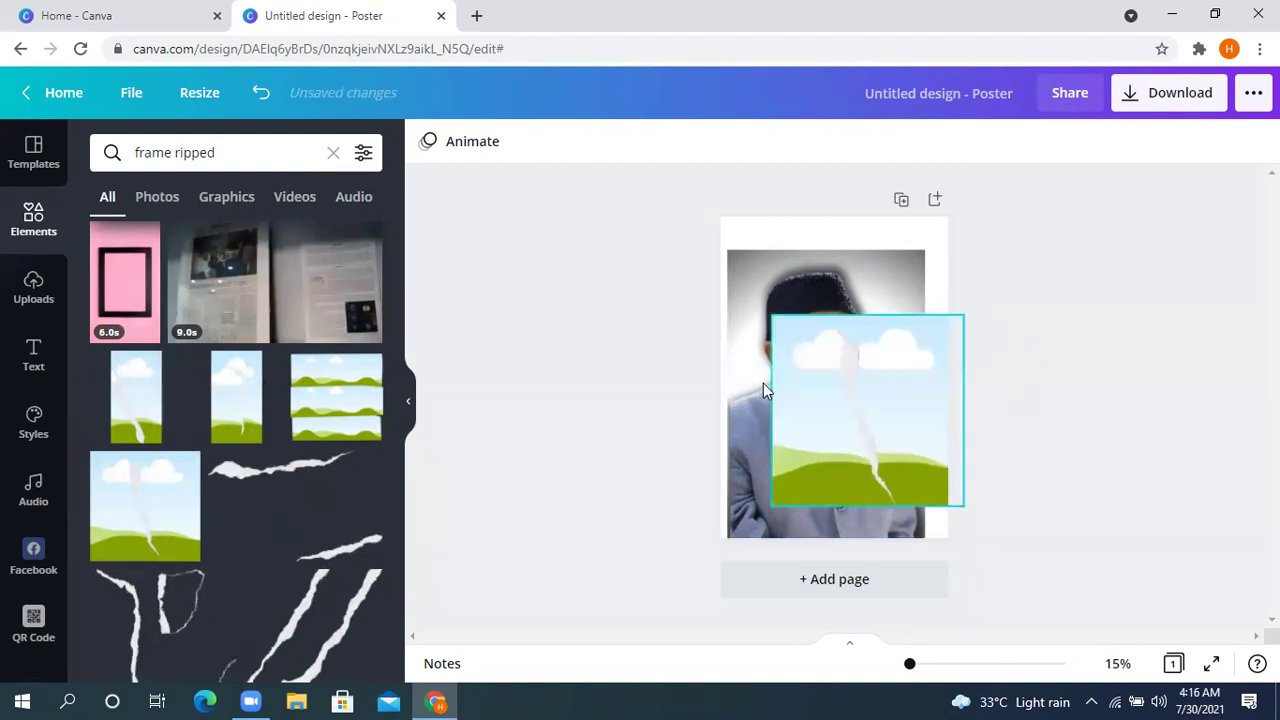
# - Place the cut-out portrait in the left half of the ripped frame and check its crop
pyautogui.moveTo(798, 293); pyautogui.dragTo(789, 497)
pyautogui.doubleClick(812, 452)
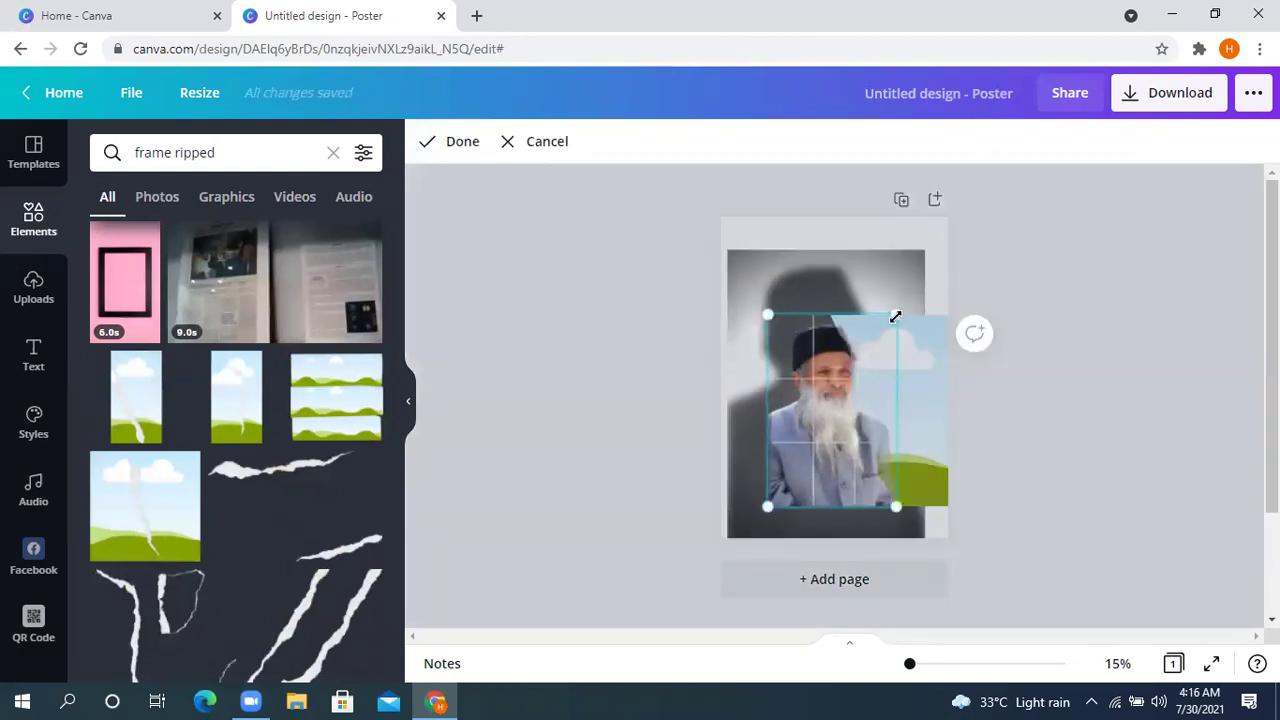
pyautogui.click(1045, 448)
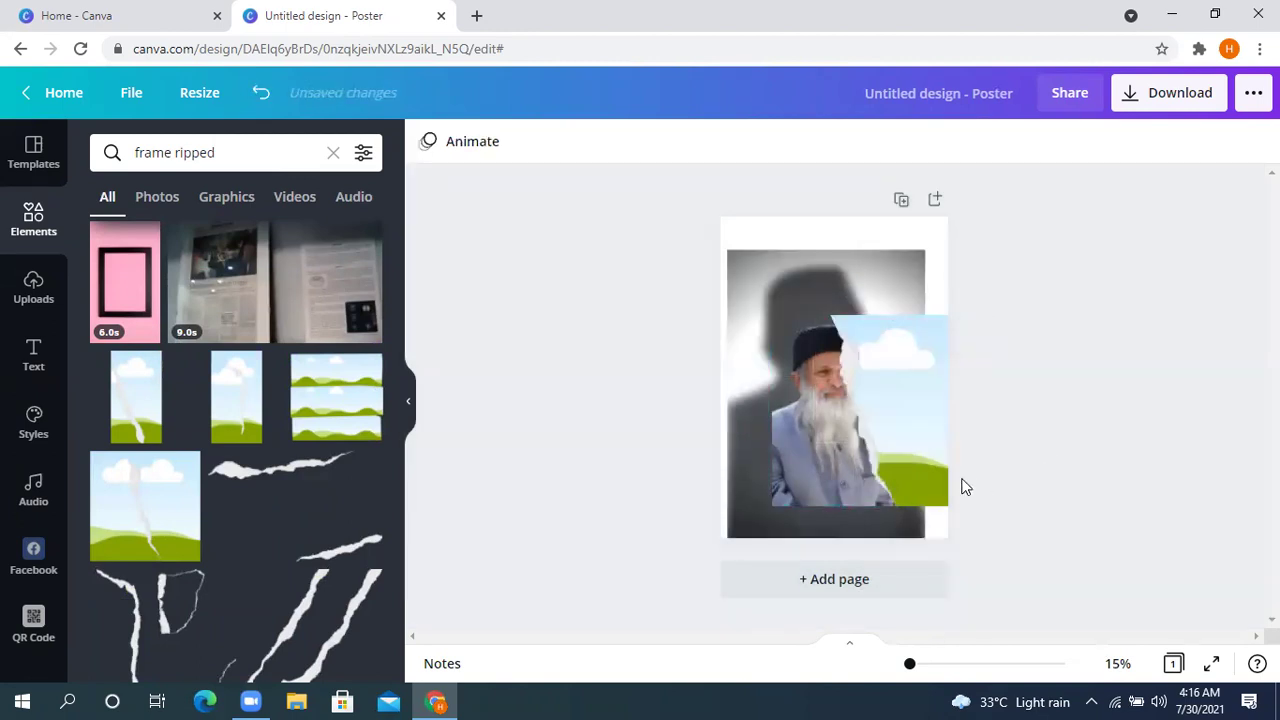
# - Remove the blurred shadow copy and move the ripped frame so it fits within the lower part of the page
pyautogui.click(813, 442)
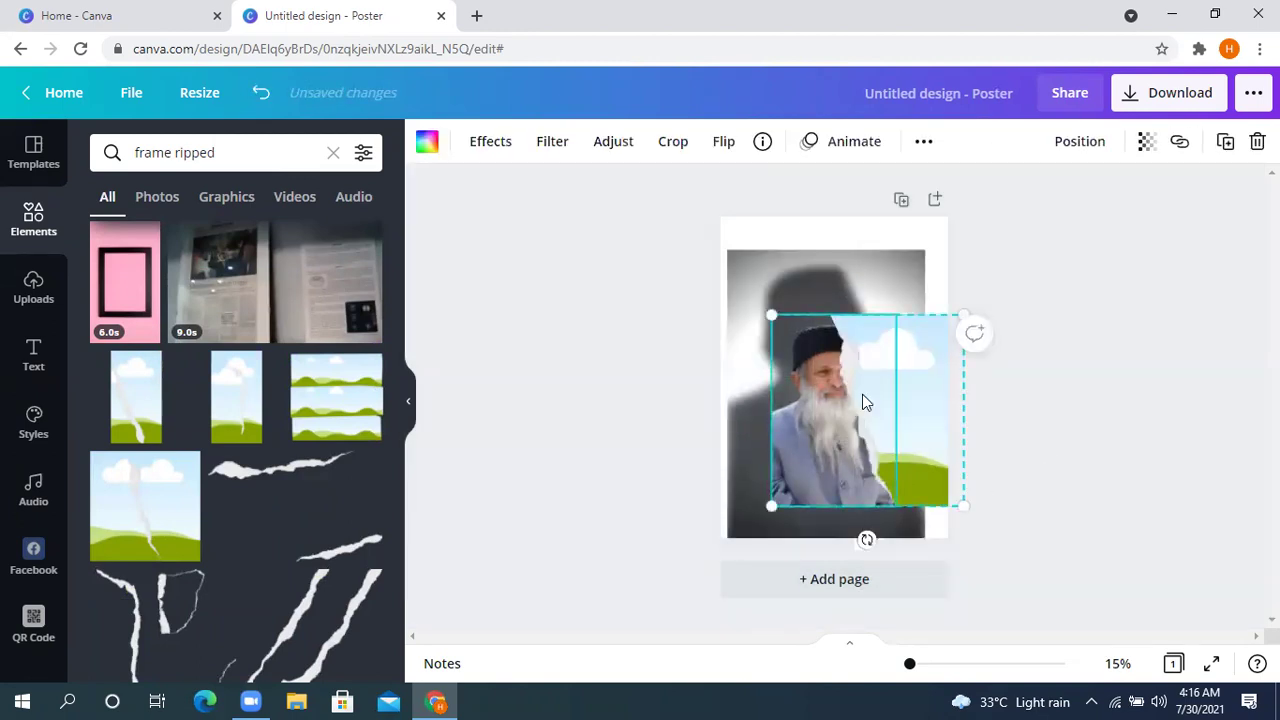
pyautogui.moveTo(825, 452); pyautogui.dragTo(880, 466)
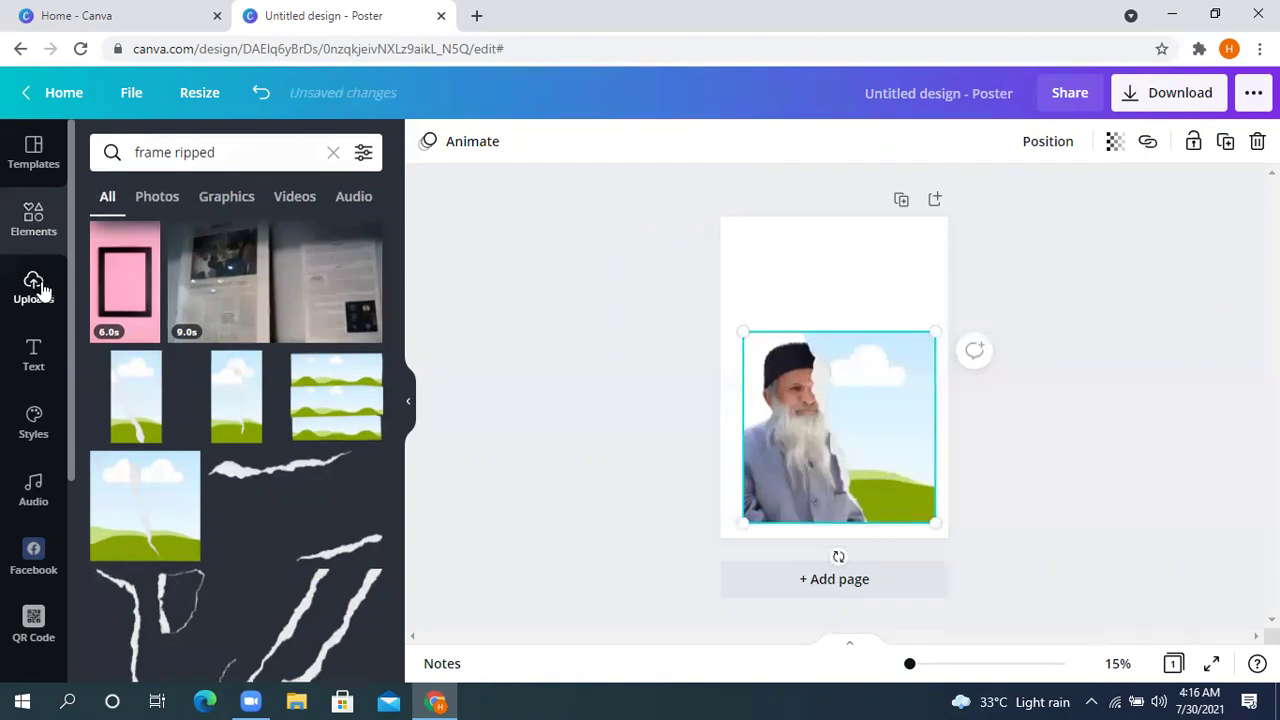
# - Replace the portrait in the frame's left half with the uploaded photo of the man in a maroon kurta and cream shawl
pyautogui.click(40, 288)
pyautogui.scroll(-2, 183, 474)
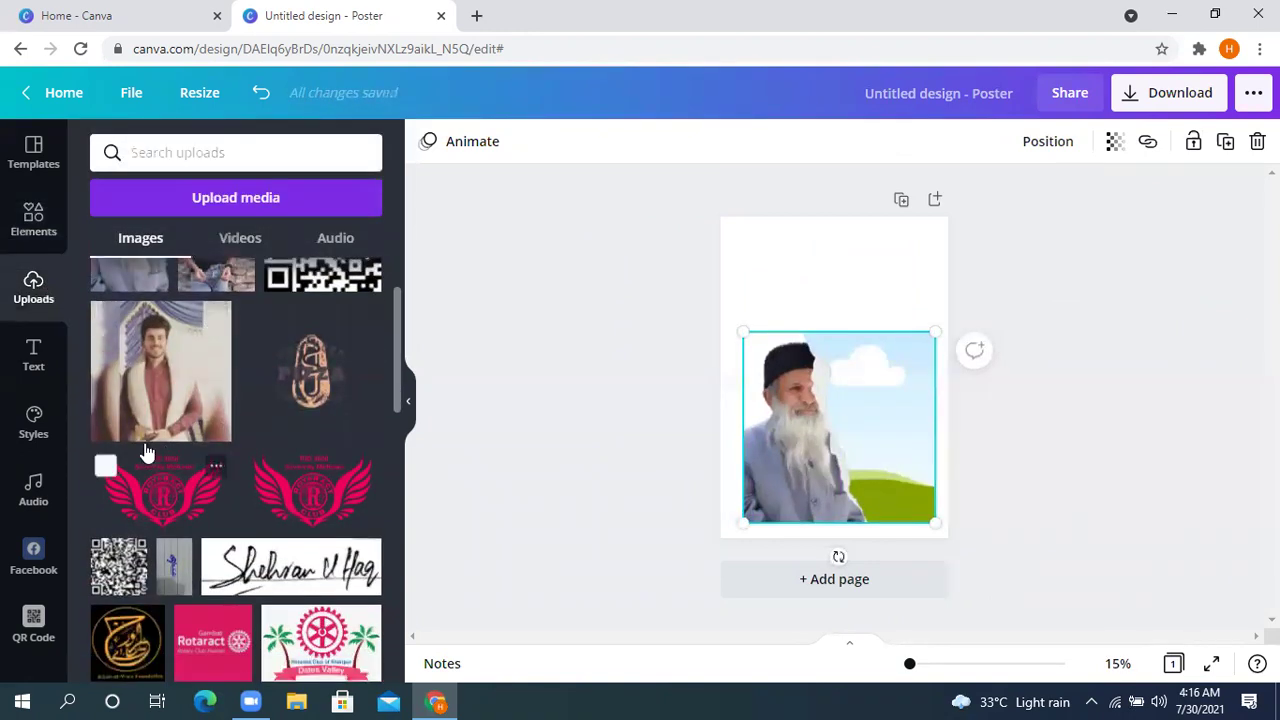
pyautogui.scroll(-3, 146, 452)
pyautogui.scroll(6, 170, 420)
pyautogui.moveTo(372, 472); pyautogui.dragTo(793, 490)
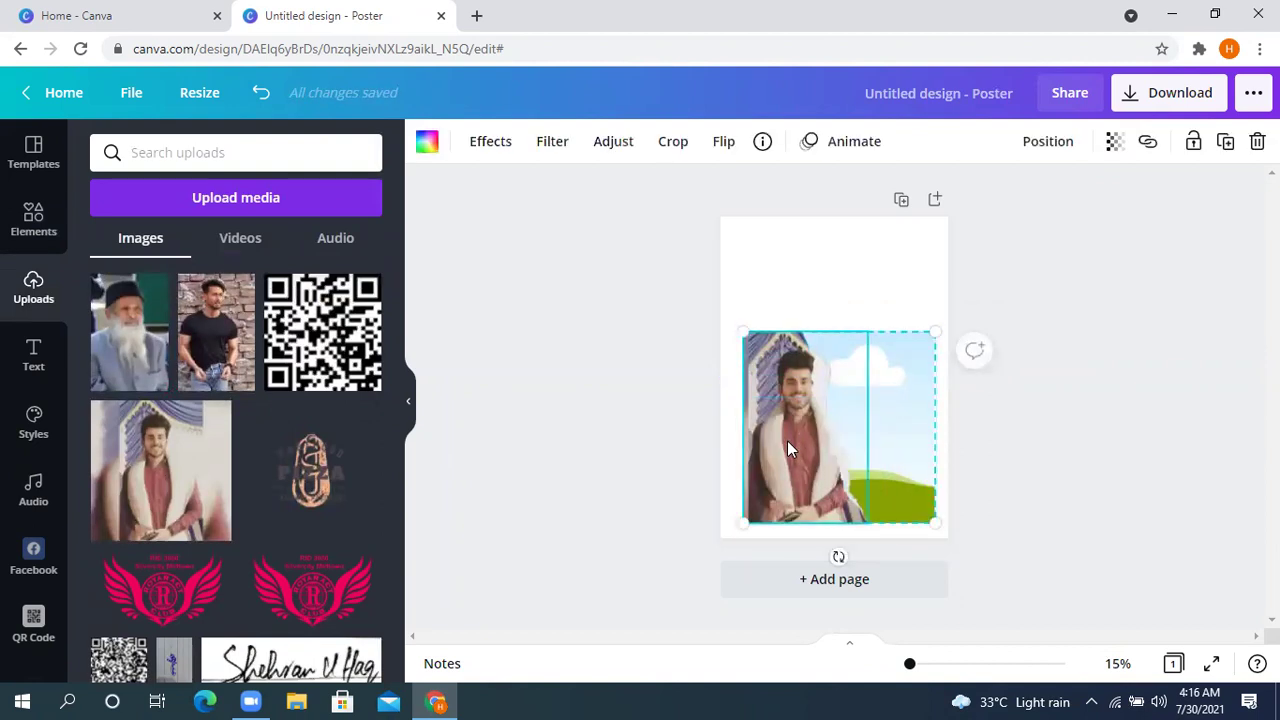
# - Try to enlarge the photo inside the frame's left half, and undo the enlargement
pyautogui.doubleClick(787, 440)
pyautogui.moveTo(902, 330); pyautogui.dragTo(1051, 298)
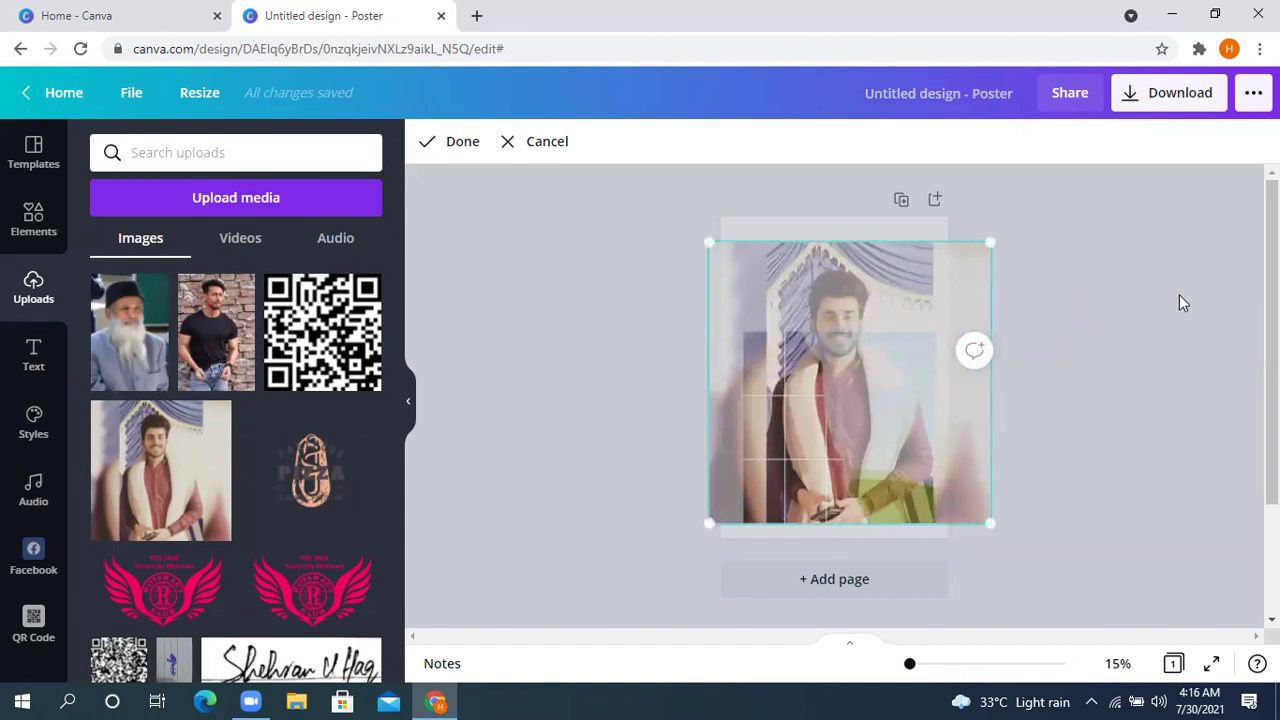
pyautogui.click(1165, 315)
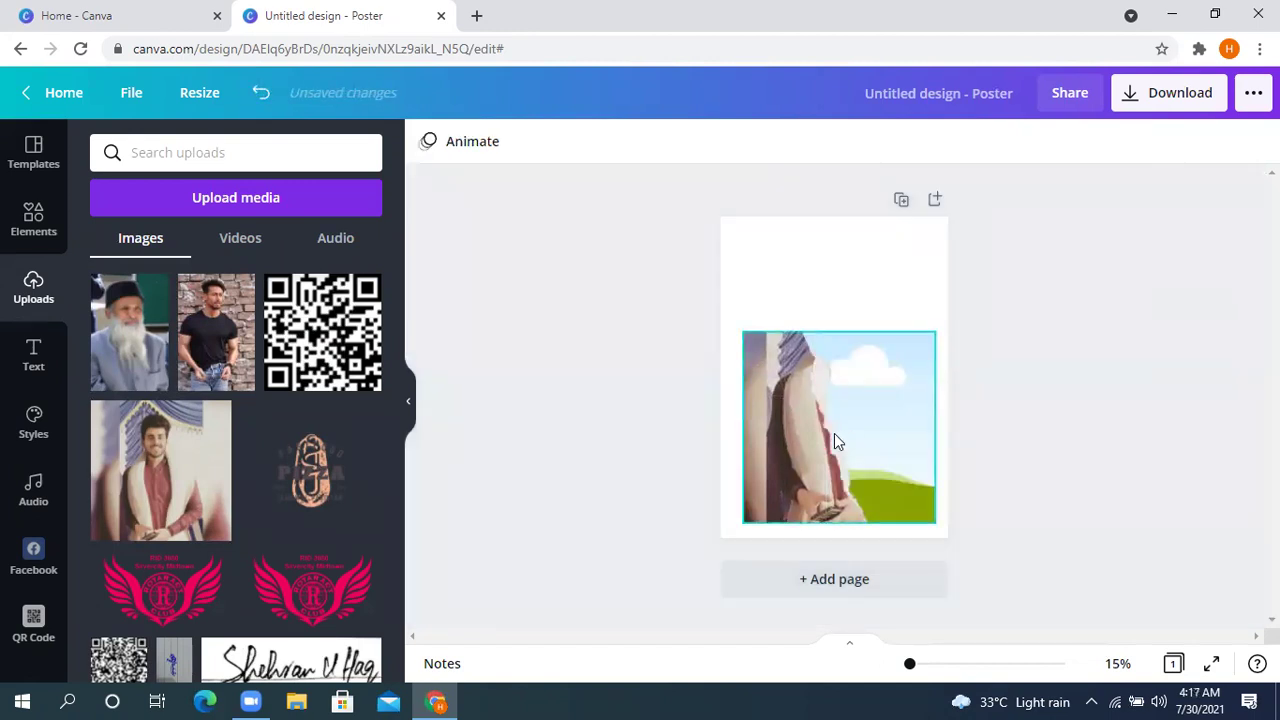
pyautogui.click(803, 437)
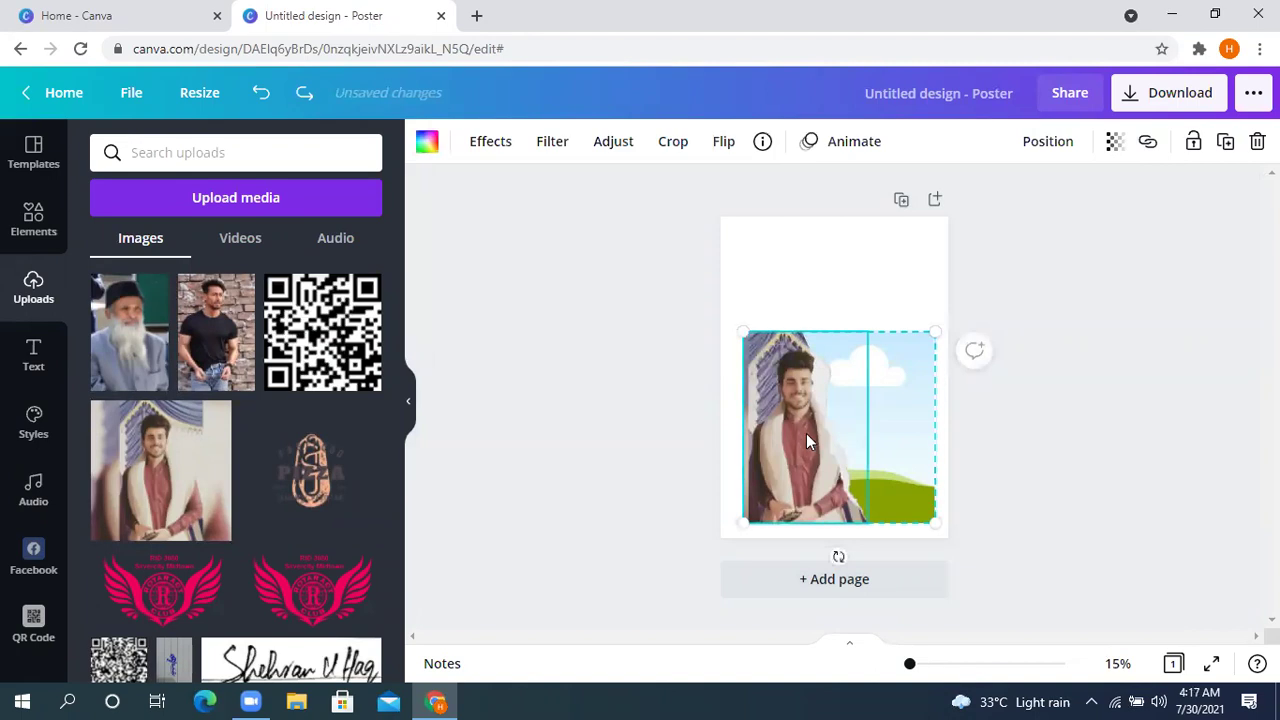
pyautogui.doubleClick(804, 429)
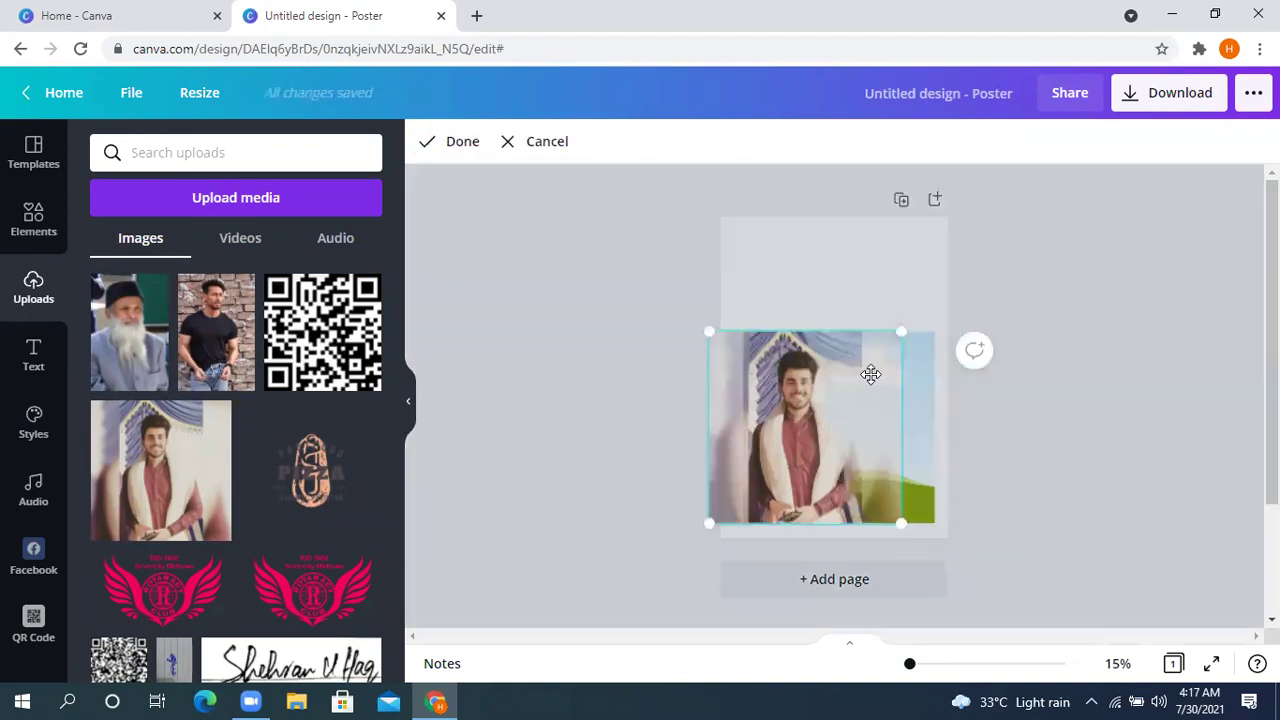
pyautogui.click(1052, 353)
pyautogui.click(791, 437)
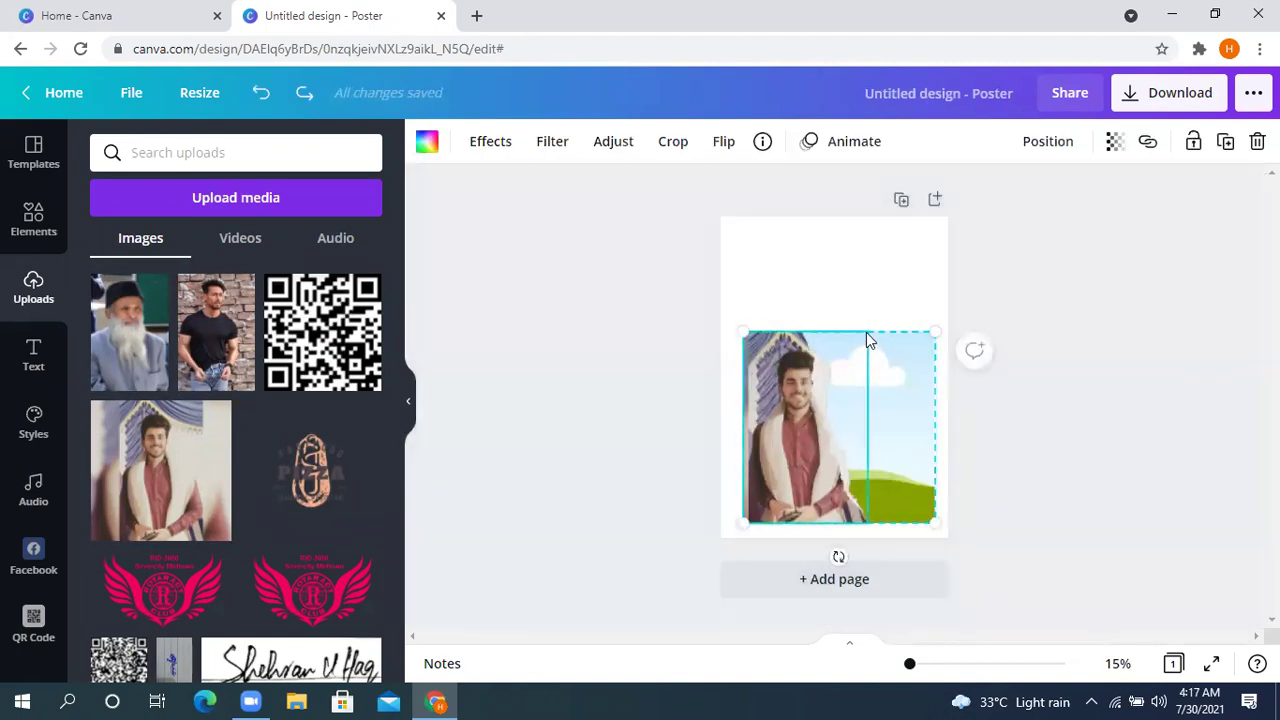
# - Enlarge the photo slightly inside the frame's left half and apply the crop
pyautogui.doubleClick(765, 411)
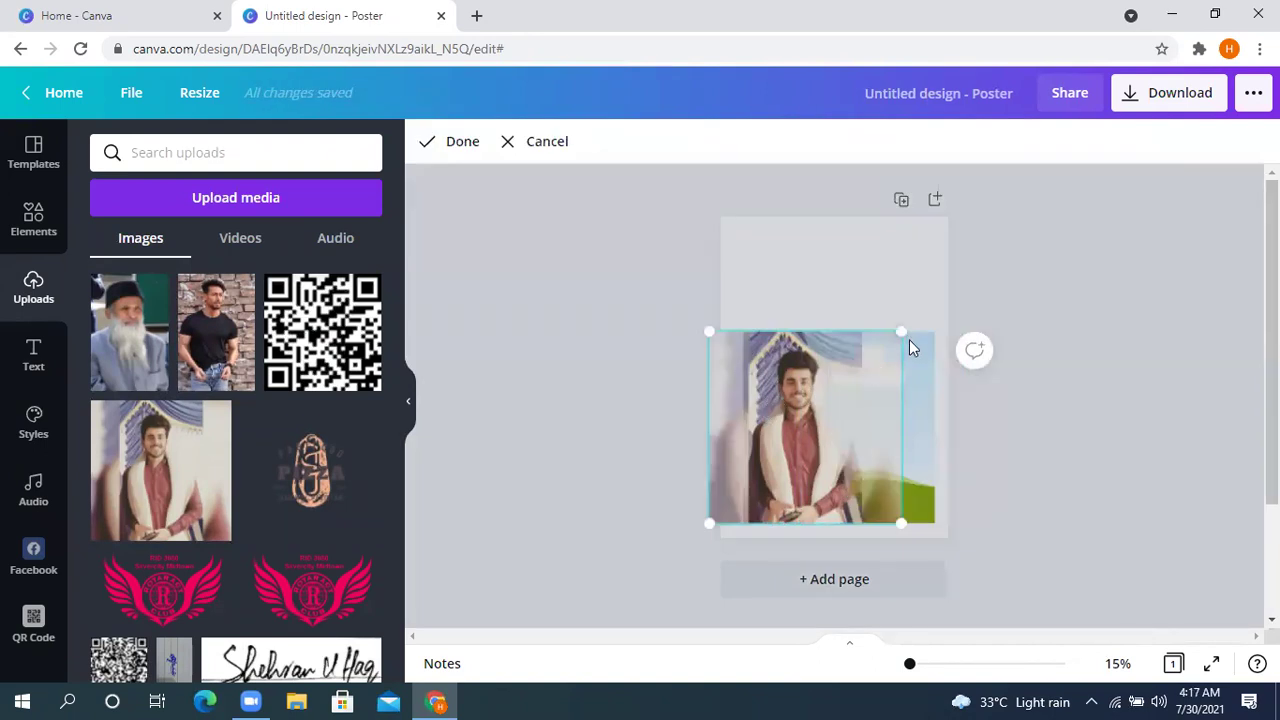
pyautogui.moveTo(920, 335); pyautogui.dragTo(928, 321)
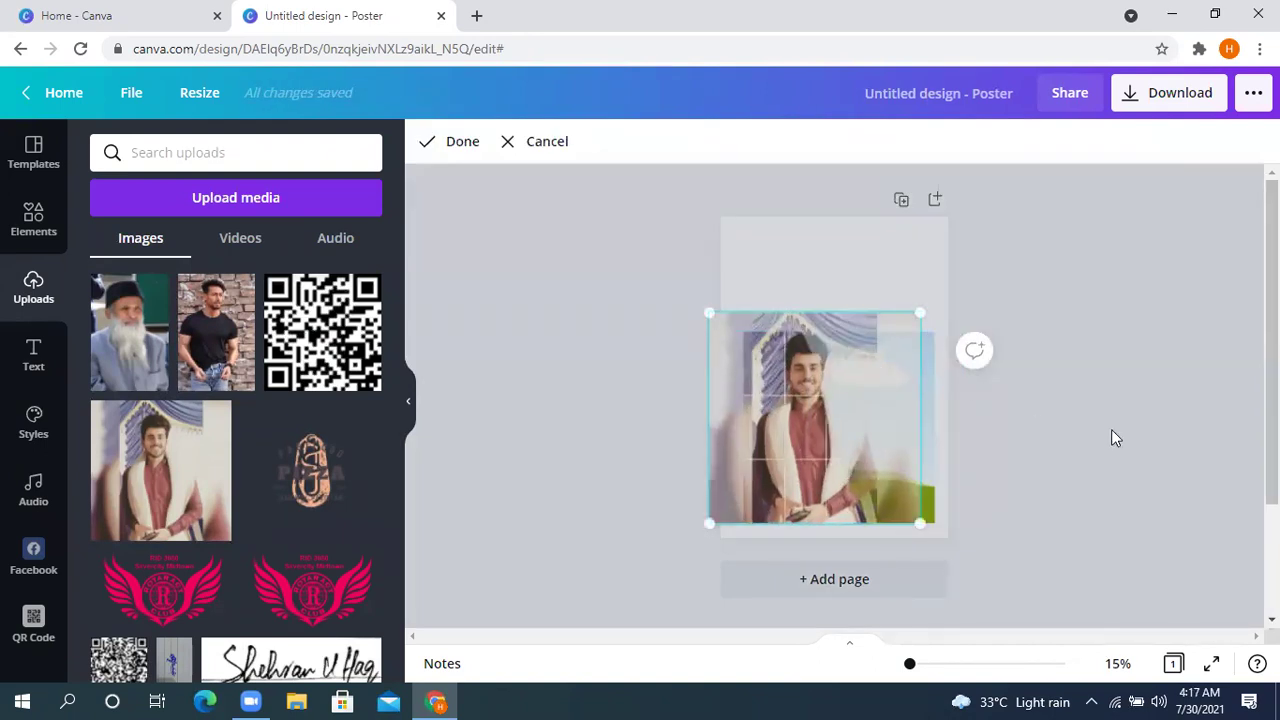
pyautogui.click(1111, 429)
# - Fill the ripped frame's right half with the photo of the man in a maroon kurta, enlarging and positioning it in the crop
pyautogui.moveTo(150, 460); pyautogui.dragTo(877, 400)
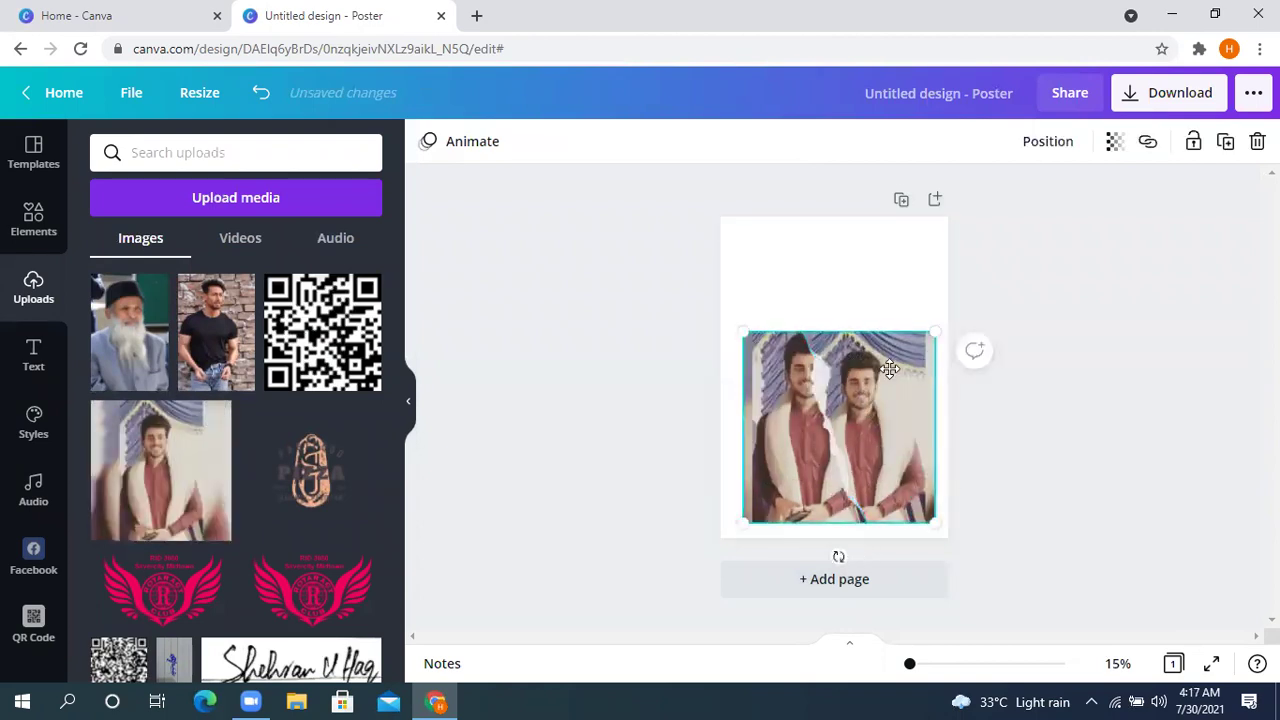
pyautogui.doubleClick(869, 418)
pyautogui.moveTo(772, 524); pyautogui.dragTo(705, 591)
pyautogui.moveTo(871, 492); pyautogui.dragTo(898, 505)
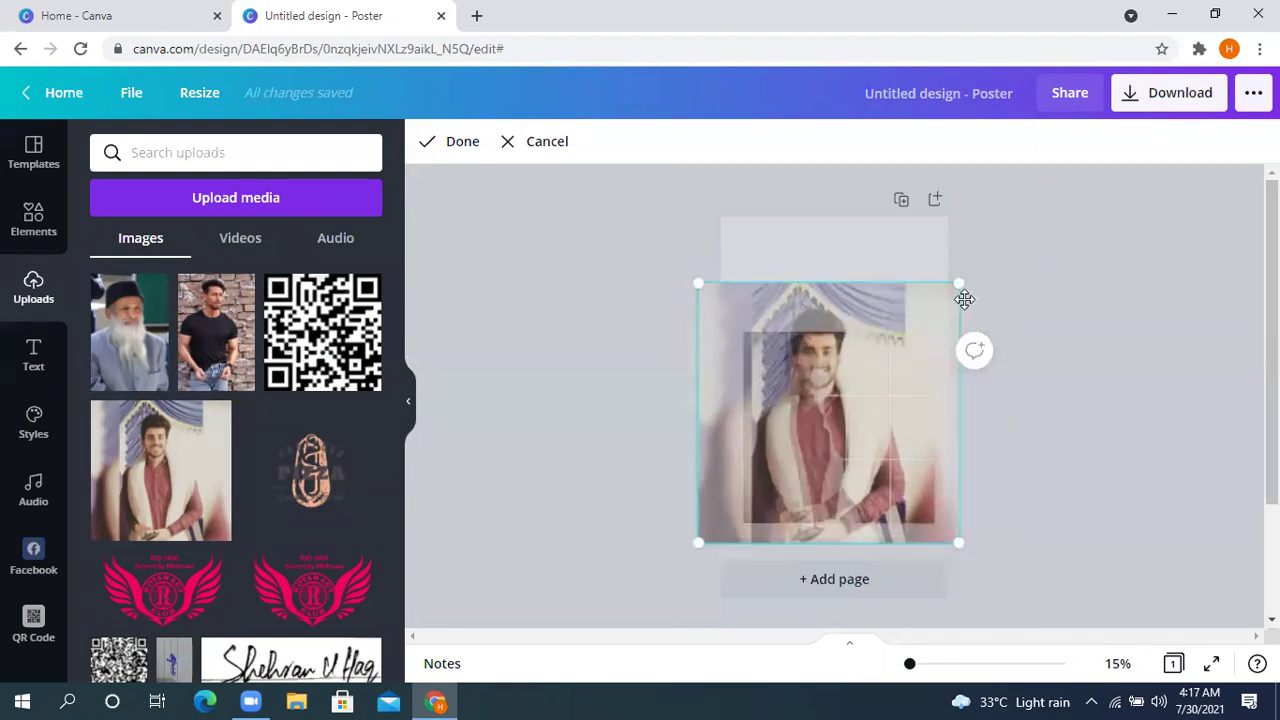
pyautogui.moveTo(958, 286); pyautogui.dragTo(948, 322)
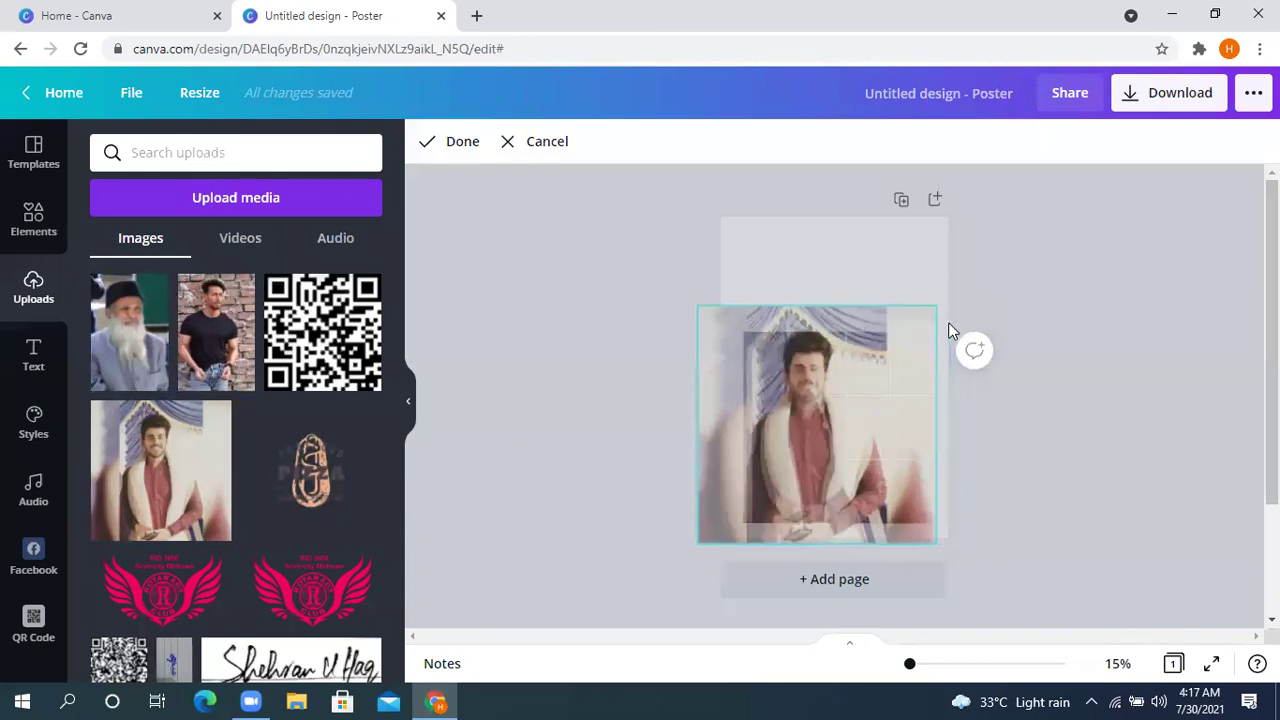
pyautogui.moveTo(855, 434); pyautogui.dragTo(864, 402)
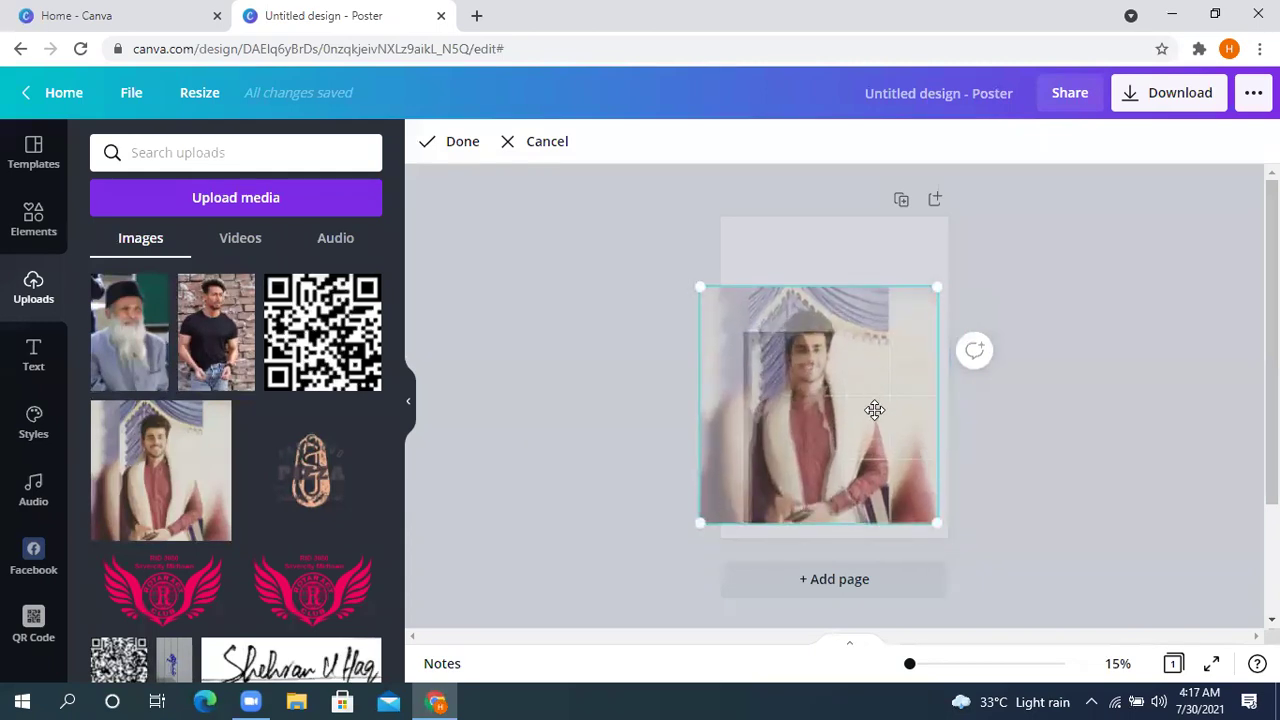
pyautogui.click(1035, 400)
# - Shift the photo inside the frame's right half slightly down and to the right, and apply the crop
pyautogui.doubleClick(877, 410)
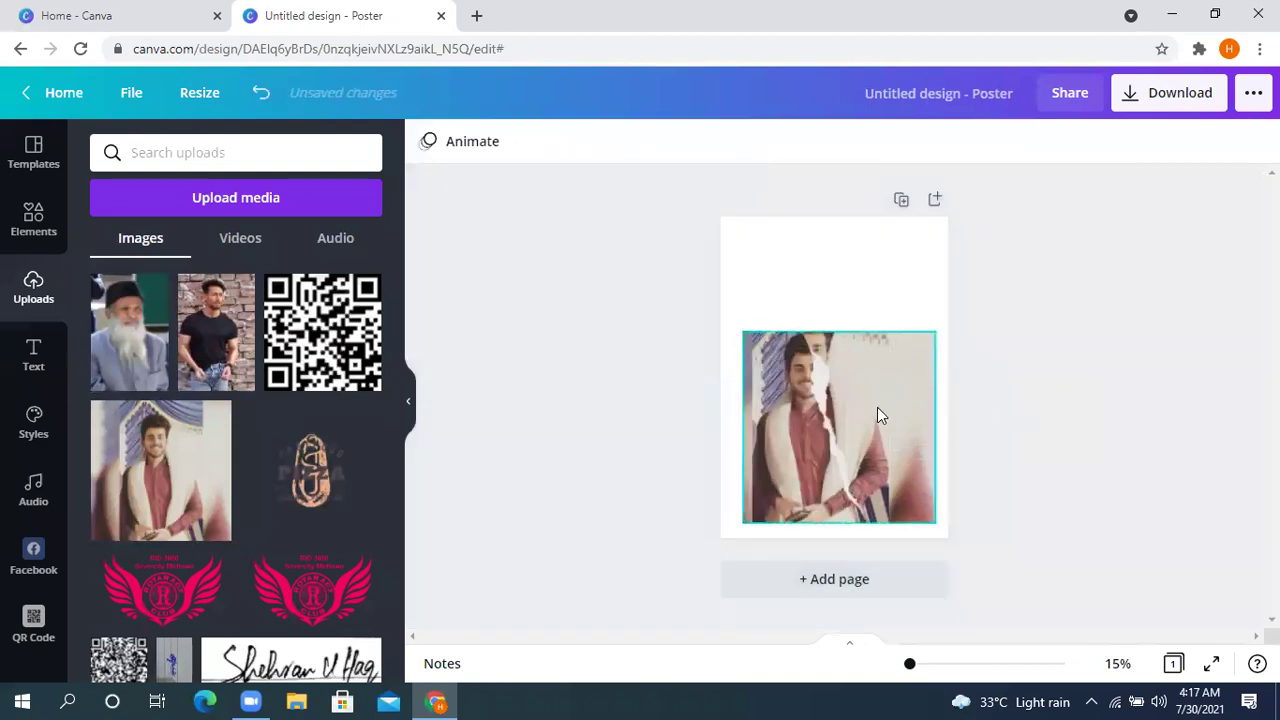
pyautogui.moveTo(884, 419); pyautogui.dragTo(893, 436)
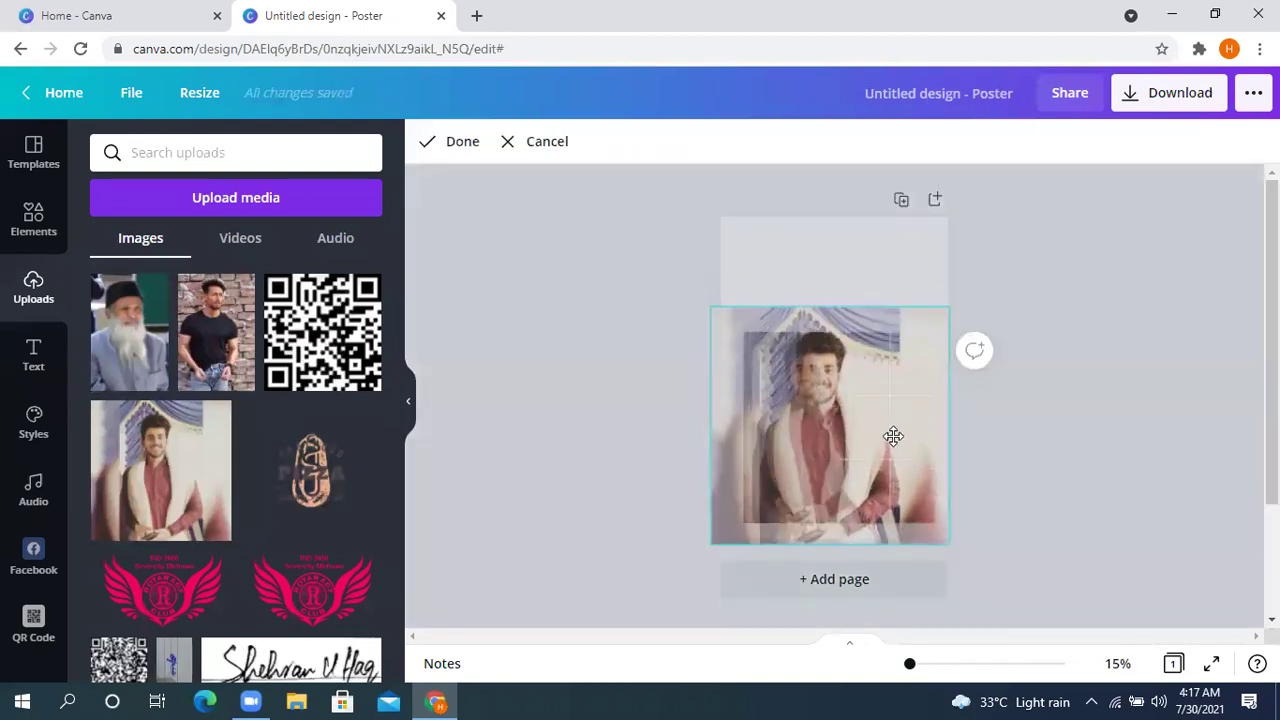
pyautogui.click(1038, 437)
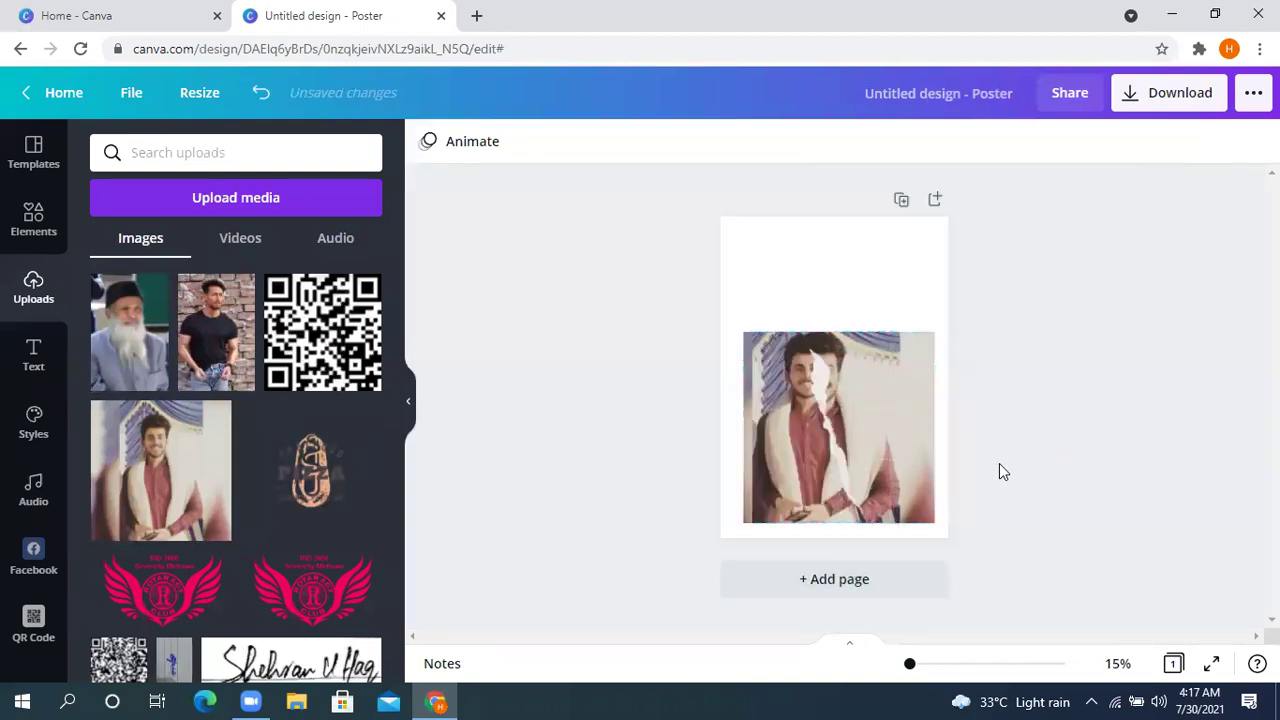
# - Move the whole ripped frame slightly up and right so it meets the page's right edge
pyautogui.click(867, 428)
pyautogui.moveTo(864, 420)
pyautogui.mouseDown()
pyautogui.moveTo(1023, 389)
pyautogui.moveTo(871, 400)
pyautogui.mouseUp()
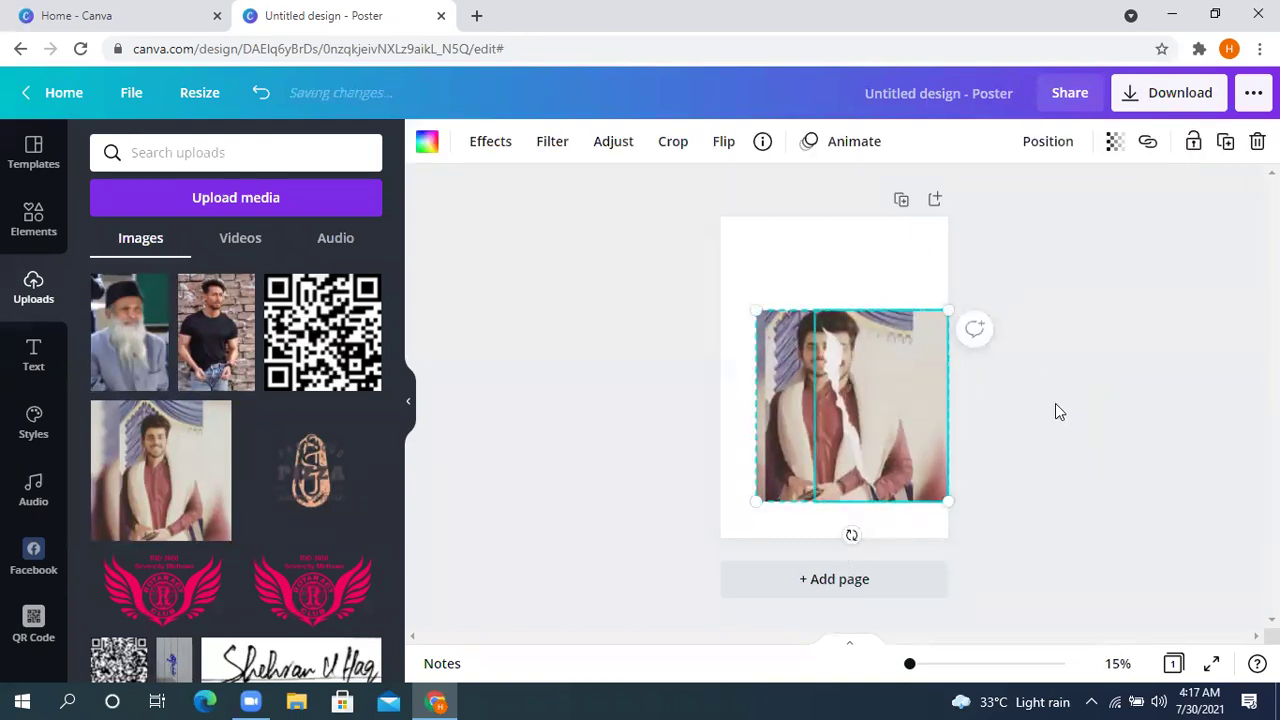
pyautogui.click(1055, 405)
# - Reposition the photo within the frame's right half so the man's whole face shows there
pyautogui.click(903, 405)
pyautogui.doubleClick(903, 388)
pyautogui.moveTo(897, 383); pyautogui.dragTo(1206, 543)
pyautogui.click(1100, 295)
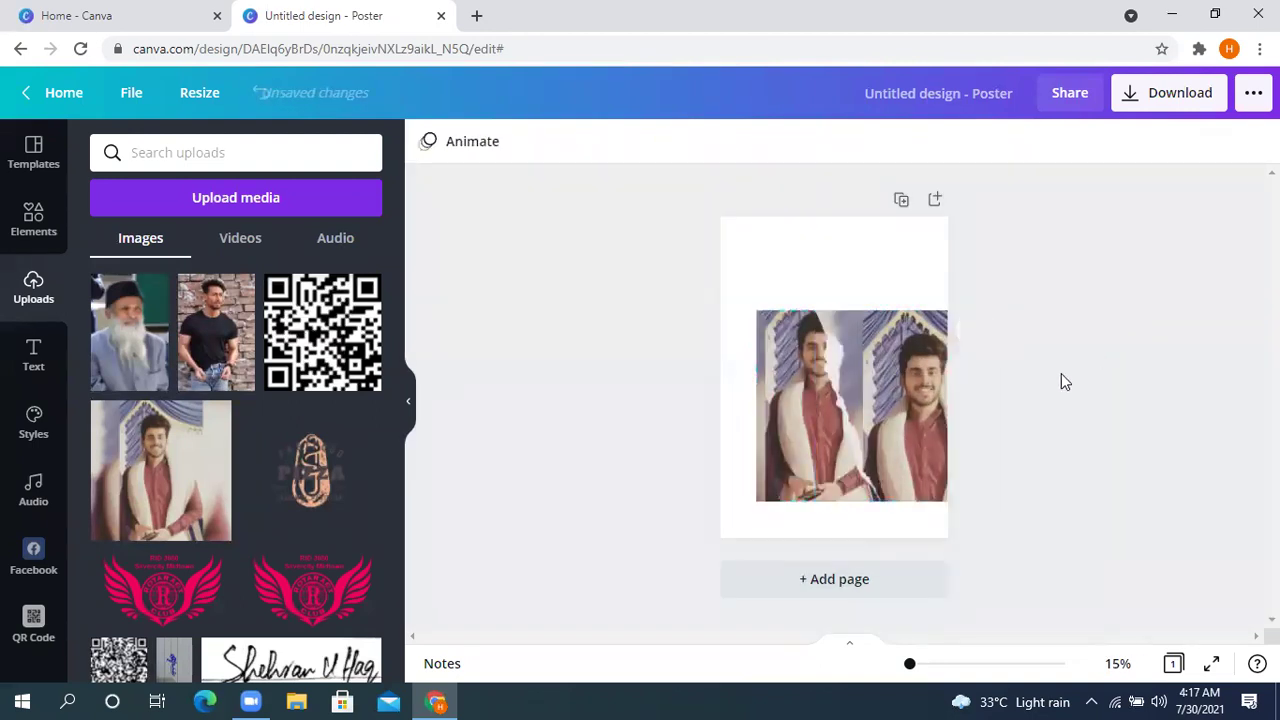
# - Replace the photo in the frame's right half with the uploaded photo of the man in a black T-shirt
pyautogui.click(216, 330)
pyautogui.moveTo(843, 350); pyautogui.dragTo(898, 379)
pyautogui.click(1044, 503)
# - Reposition the photo in the frame's left half to show the whole face, and move the frame to the page's upper part
pyautogui.doubleClick(827, 443)
pyautogui.moveTo(811, 446); pyautogui.dragTo(777, 473)
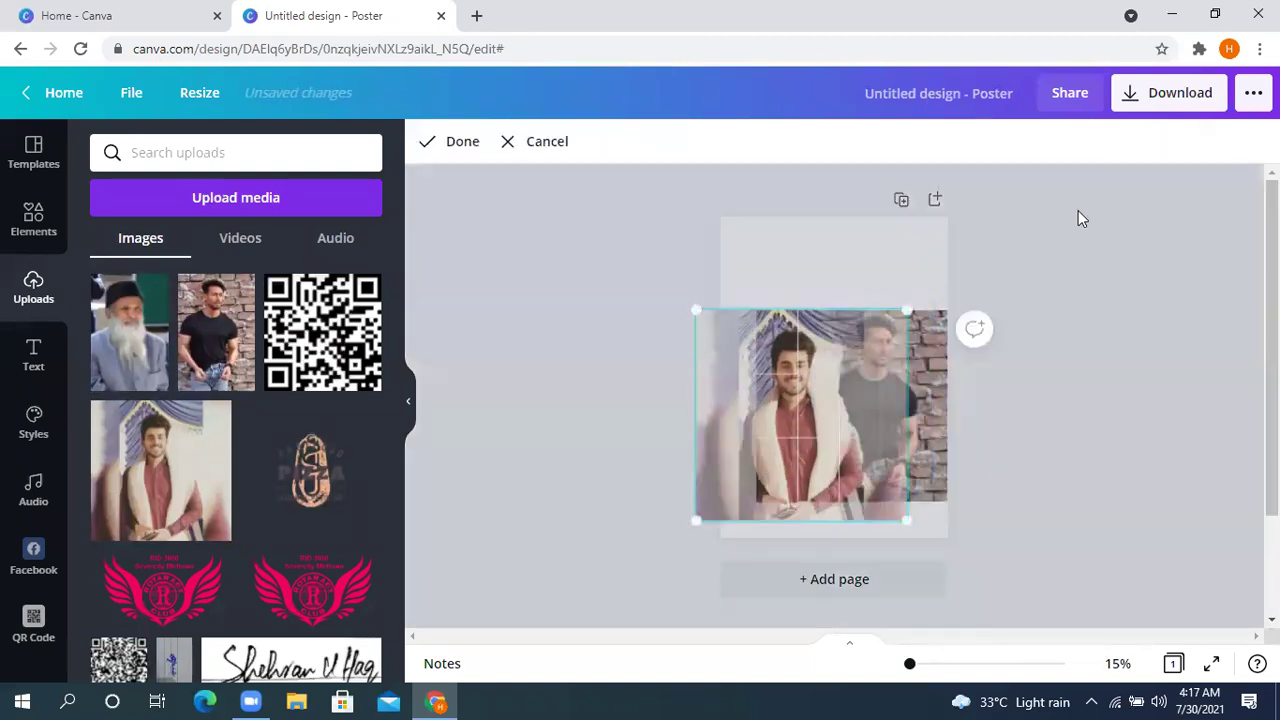
pyautogui.click(1090, 220)
pyautogui.moveTo(843, 368); pyautogui.dragTo(821, 305)
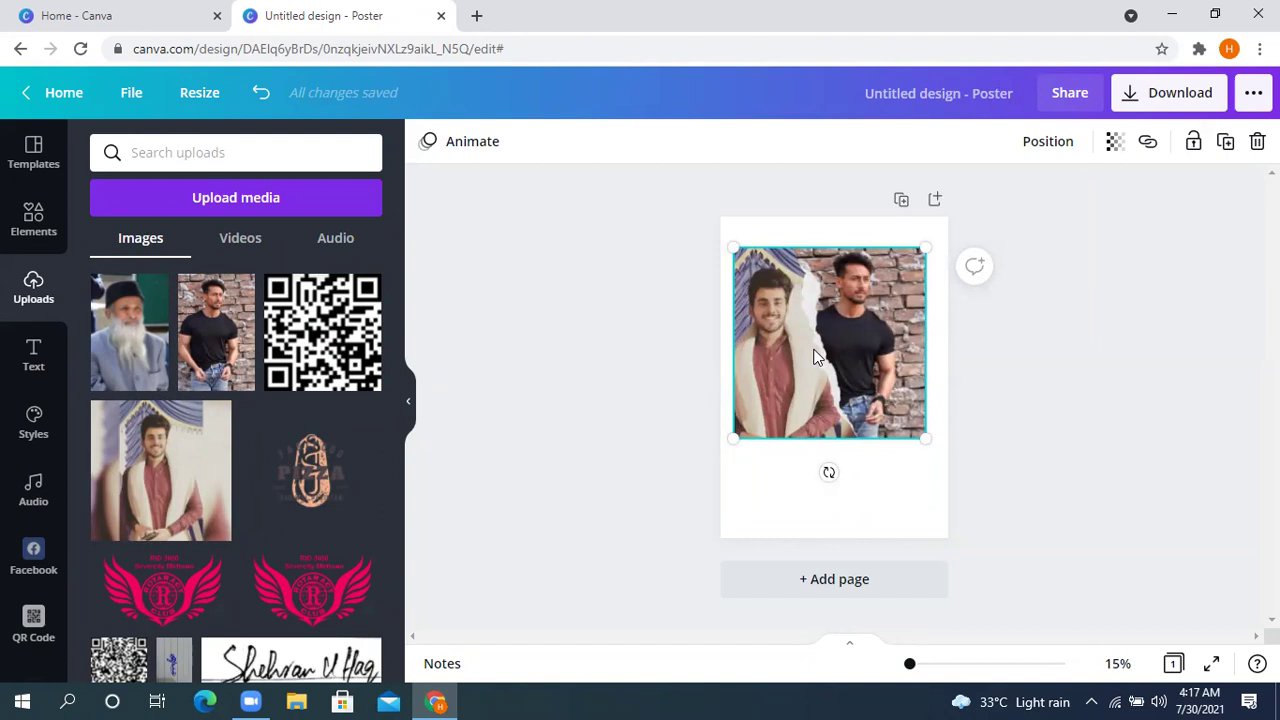
# - Delete the ripped photo frame, leaving the poster page empty
pyautogui.doubleClick(768, 354)
pyautogui.press('Escape')
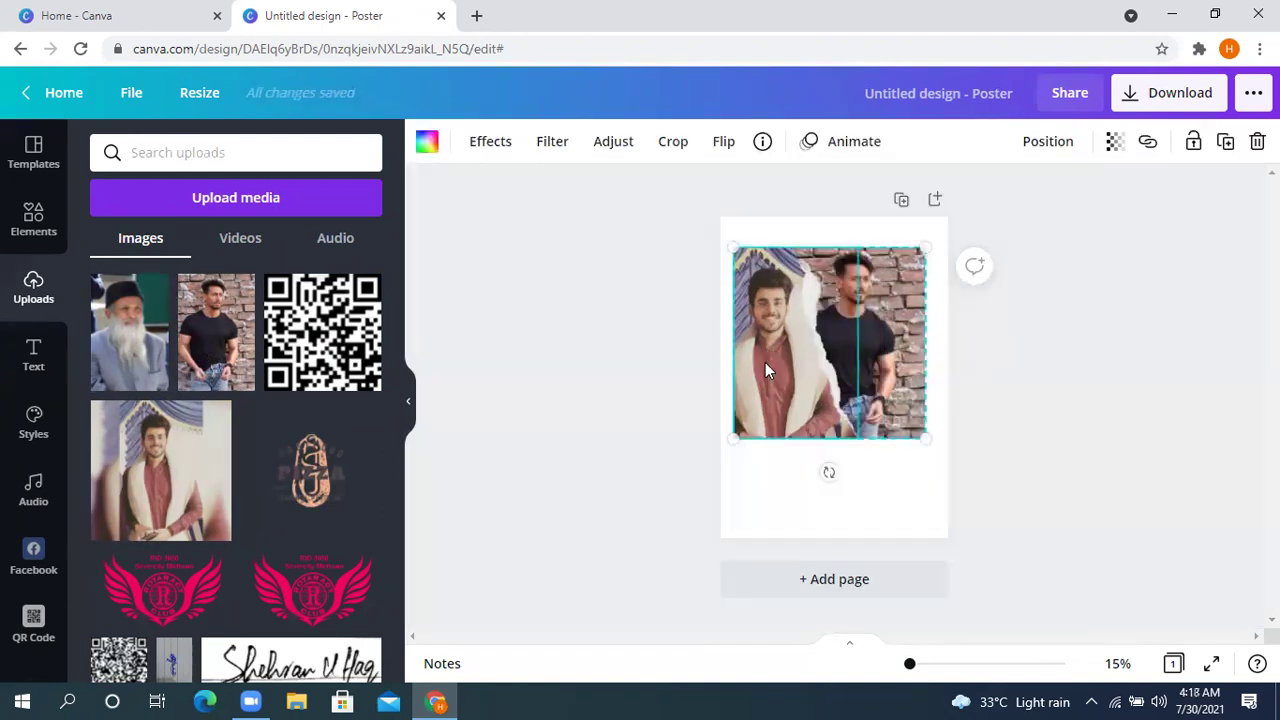
pyautogui.press('Delete')
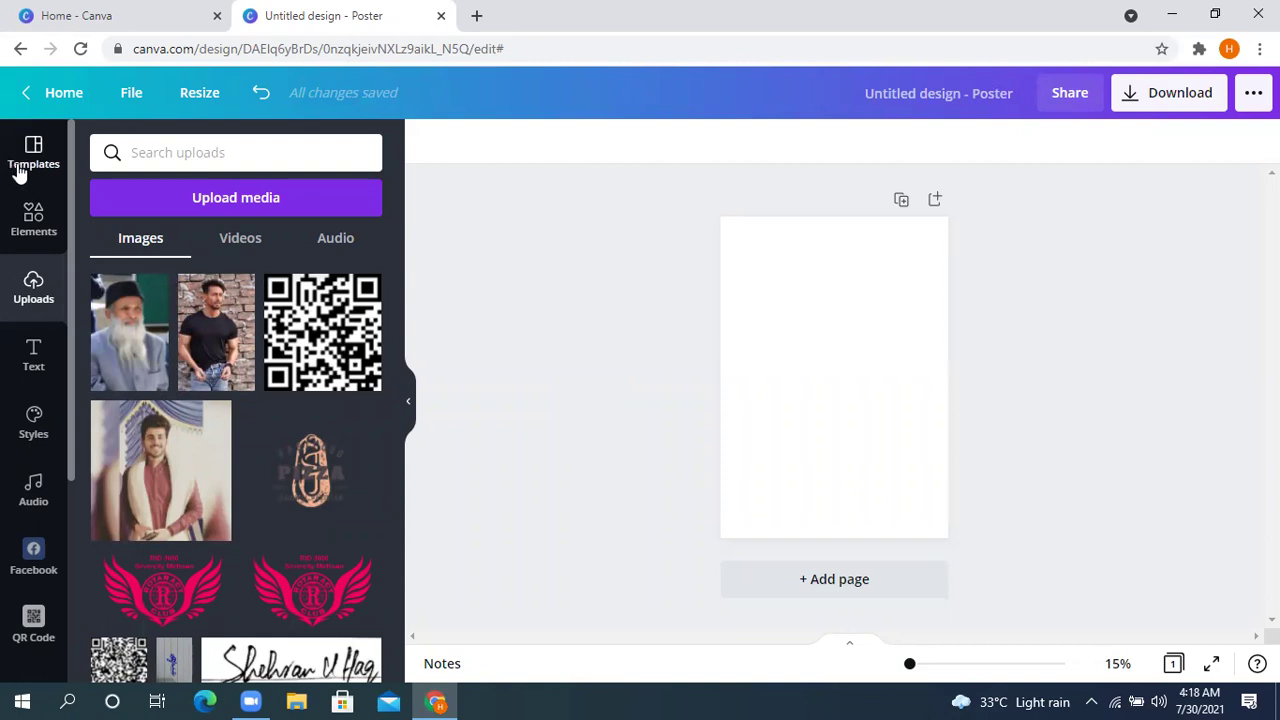
# - Return to the Canva home page and create a new blank Facebook Post design
pyautogui.click(51, 90)
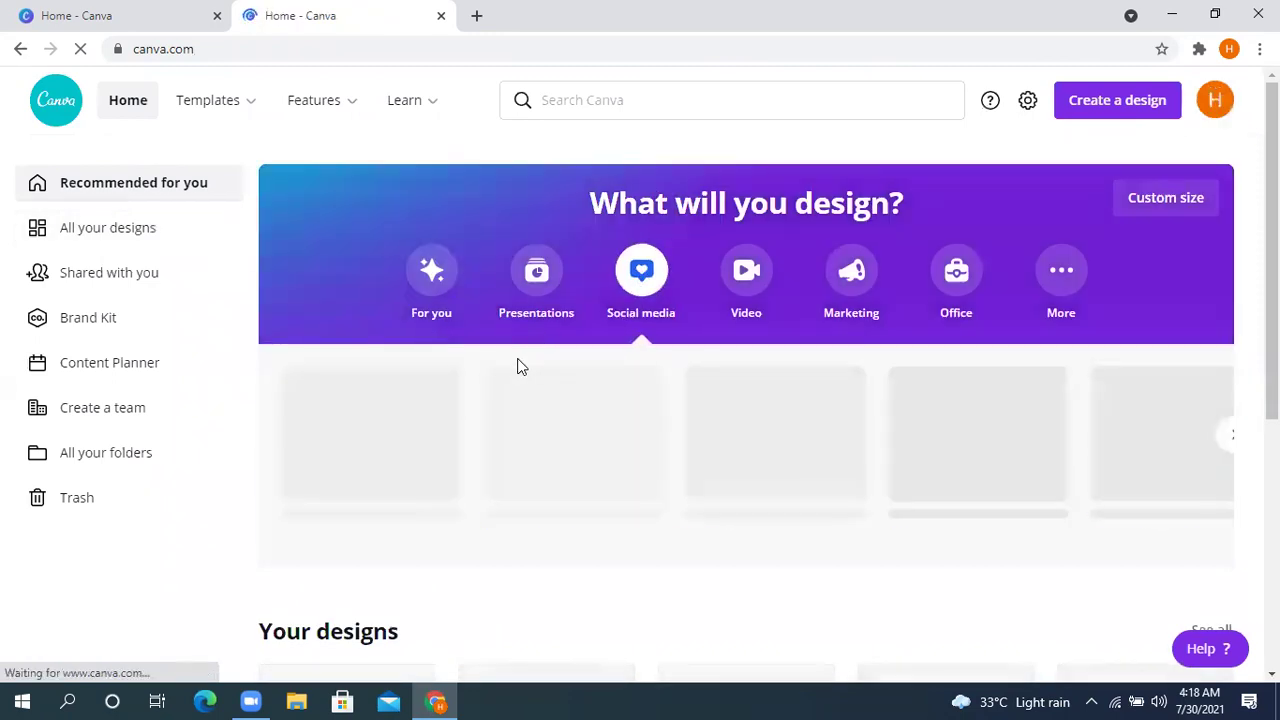
pyautogui.click(527, 474)
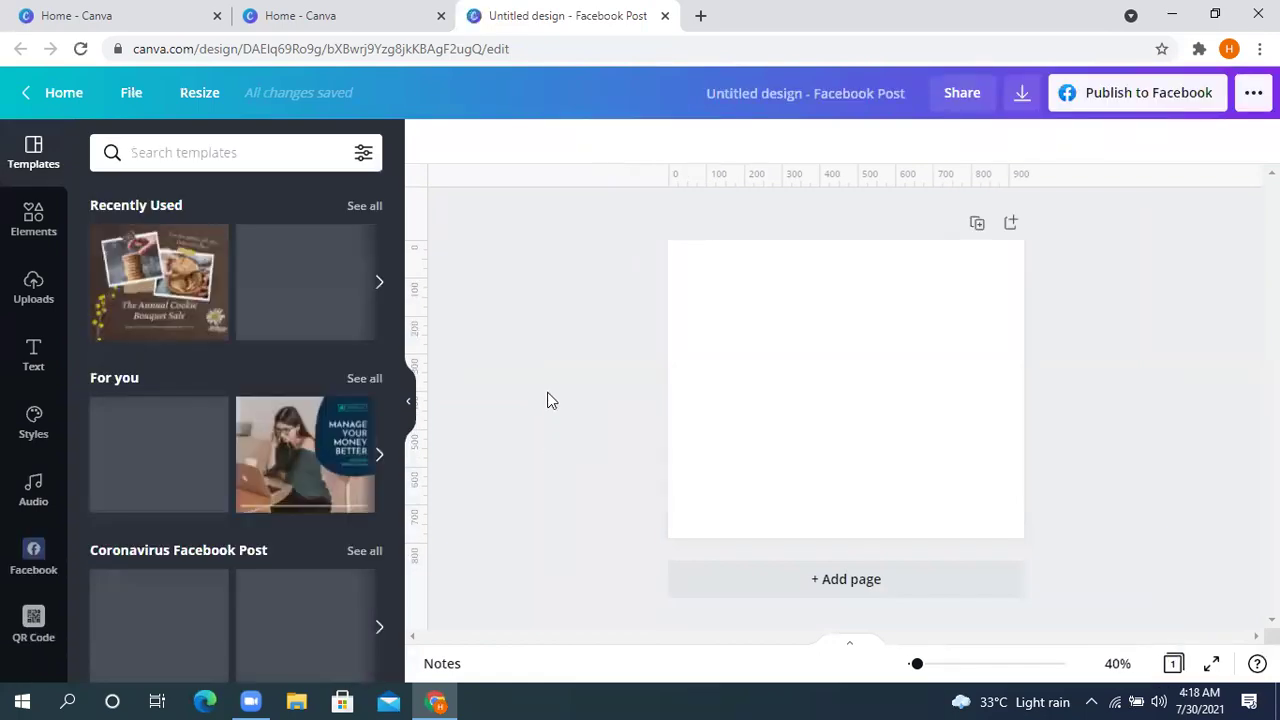
# - Apply the "June 24" World Reading Day template from the Newsroom Facebook Post templates to the page
pyautogui.scroll(-1, 203, 332)
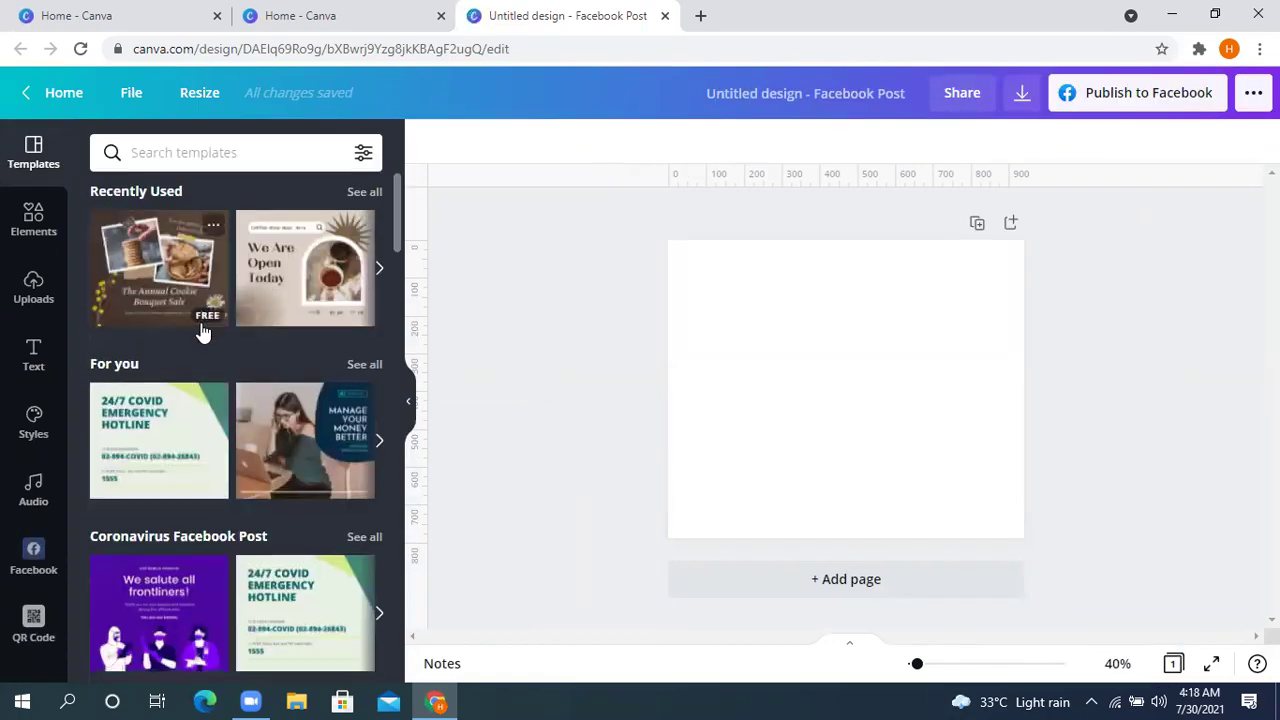
pyautogui.scroll(-5, 203, 332)
pyautogui.scroll(-1, 203, 317)
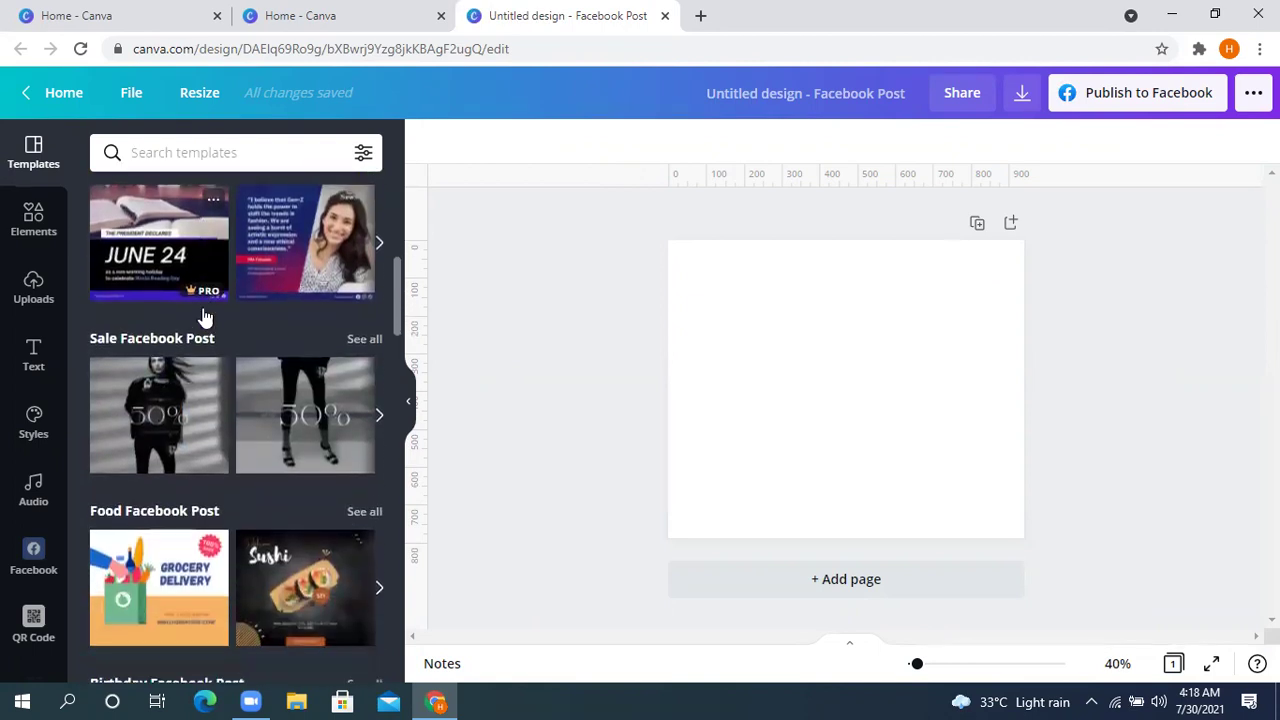
pyautogui.scroll(2, 207, 306)
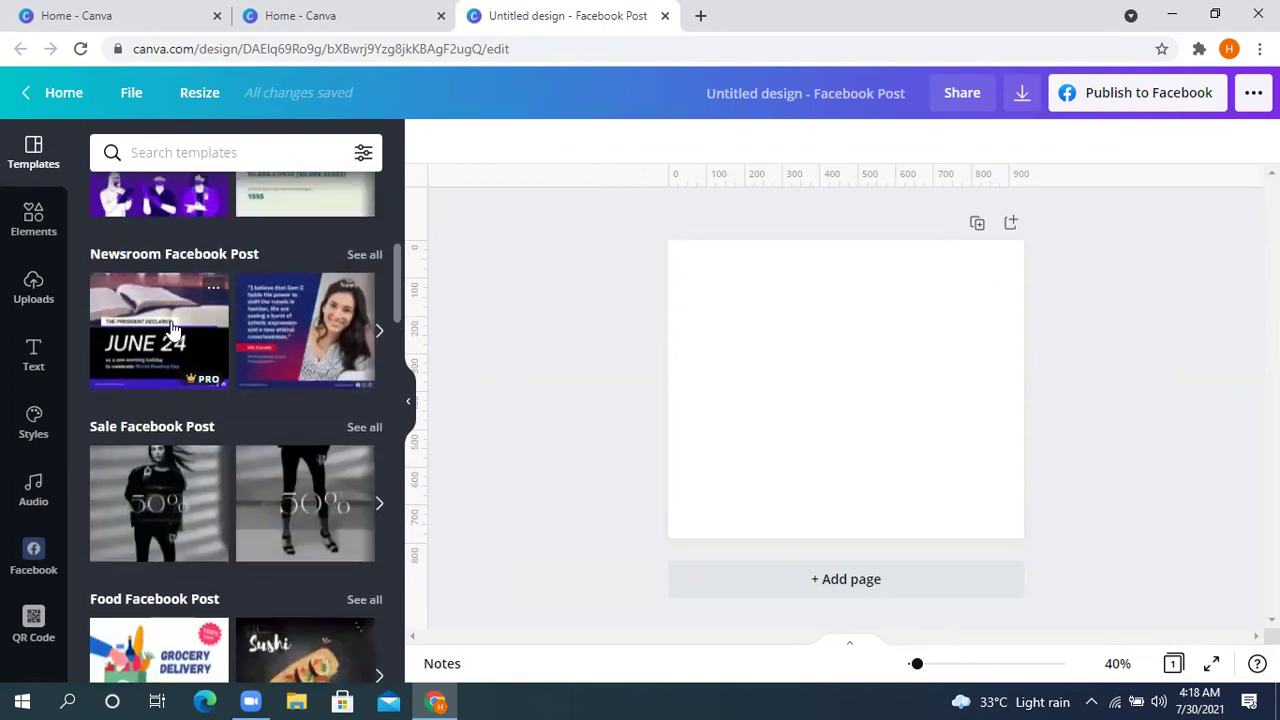
pyautogui.click(172, 328)
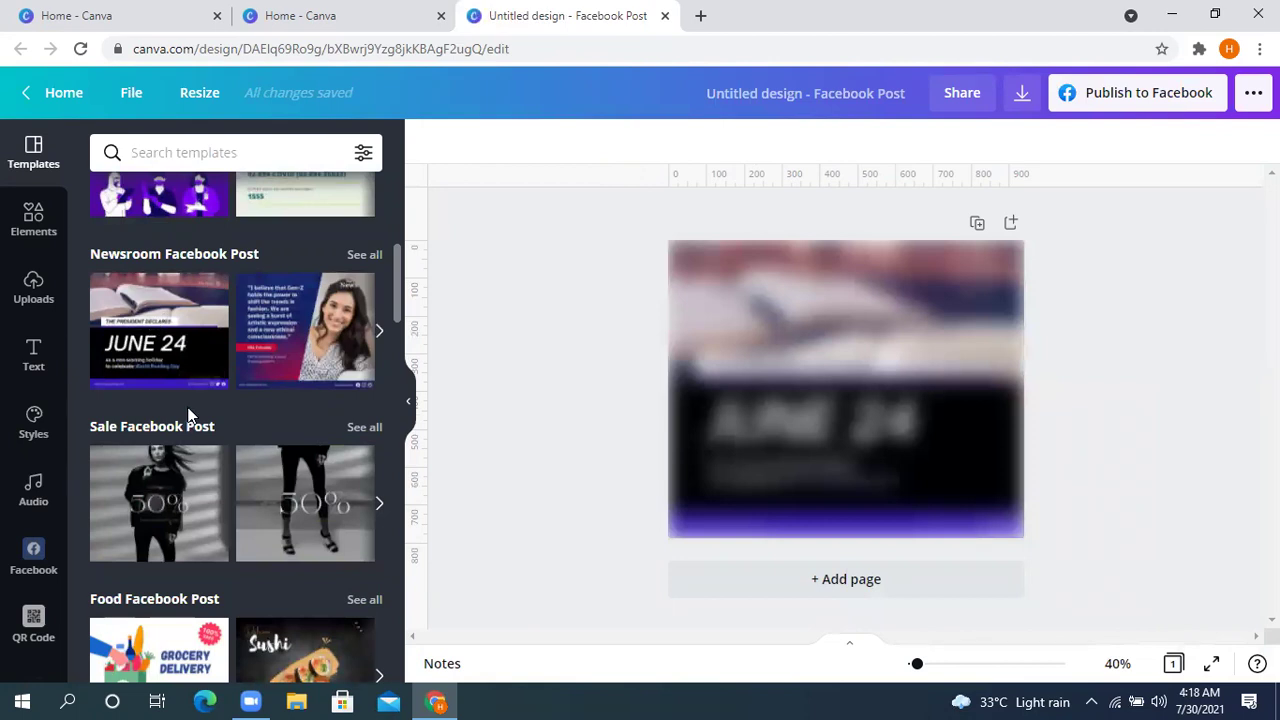
pyautogui.scroll(-4, 265, 535)
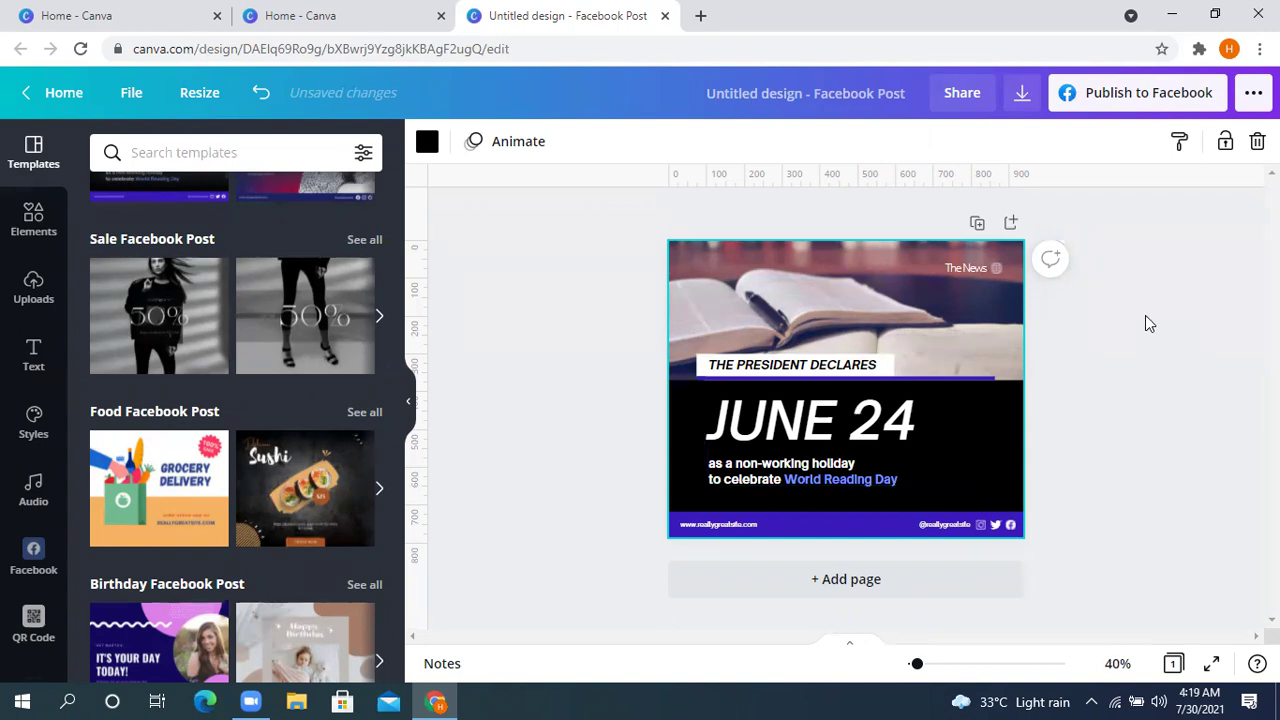
# - Change the font of the "THE PRESIDENT DECLARES" text to Gatwick Bold
pyautogui.click(884, 432)
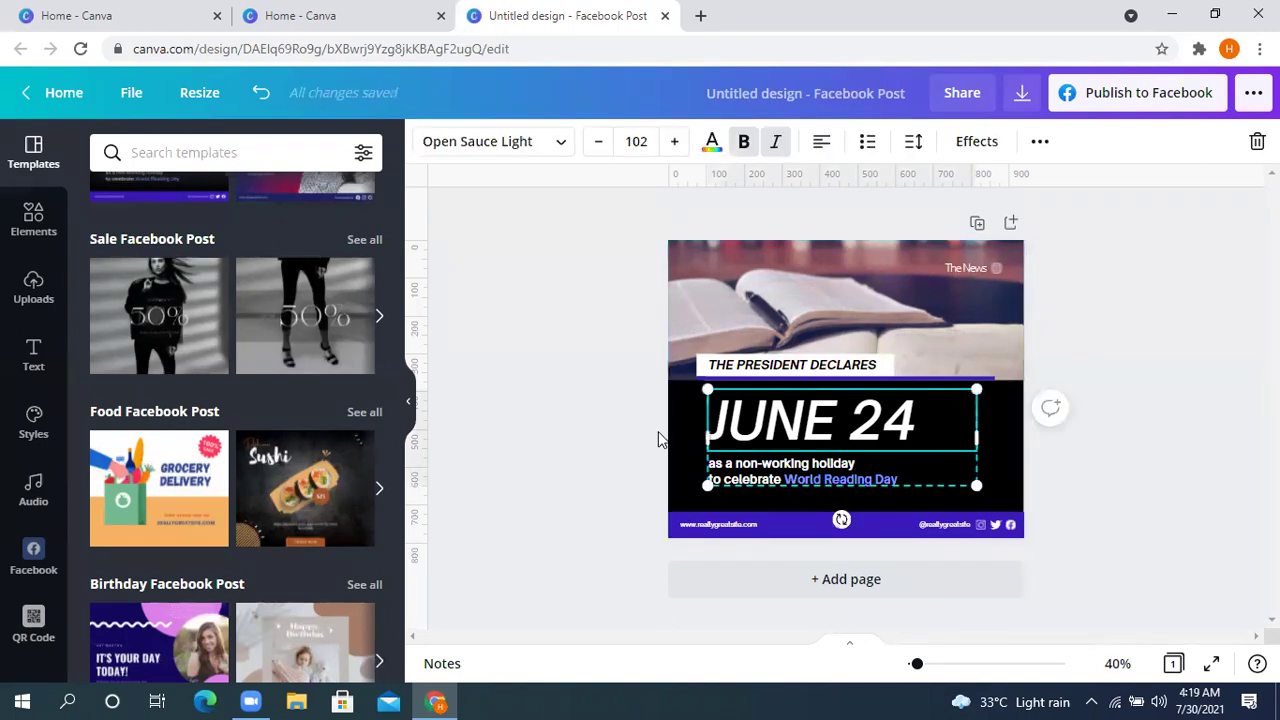
pyautogui.doubleClick(803, 366)
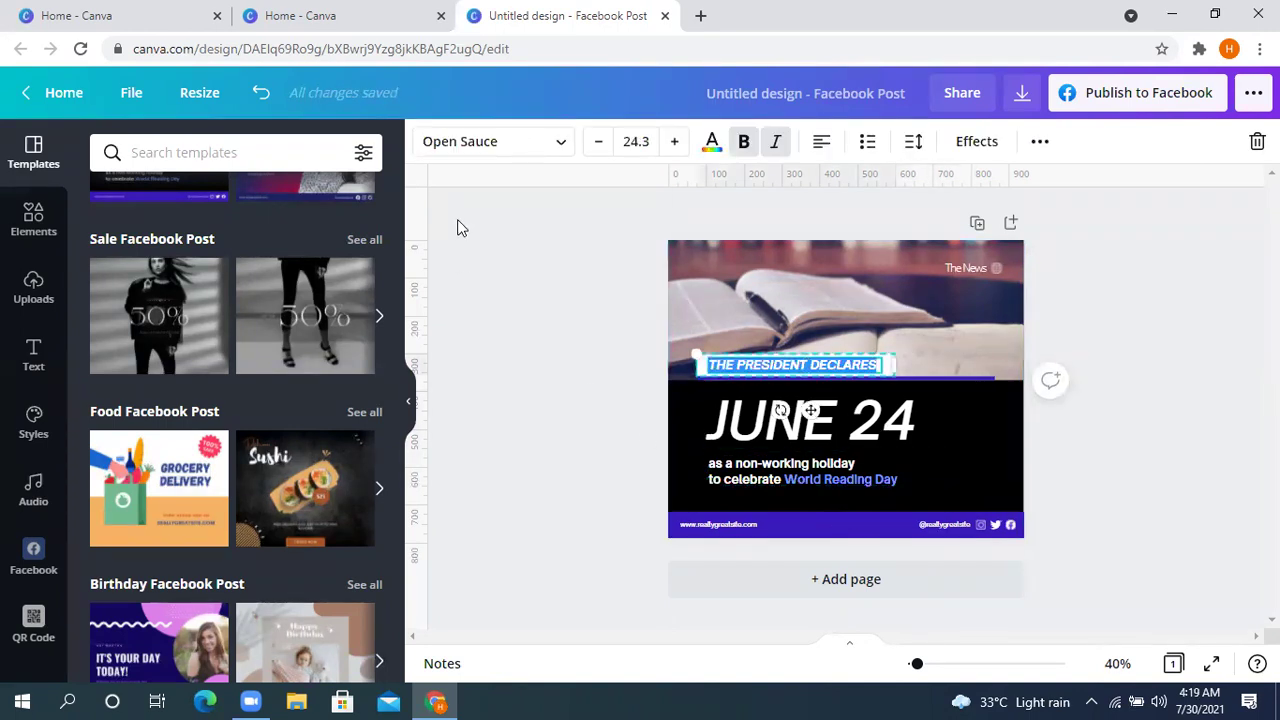
pyautogui.click(572, 148)
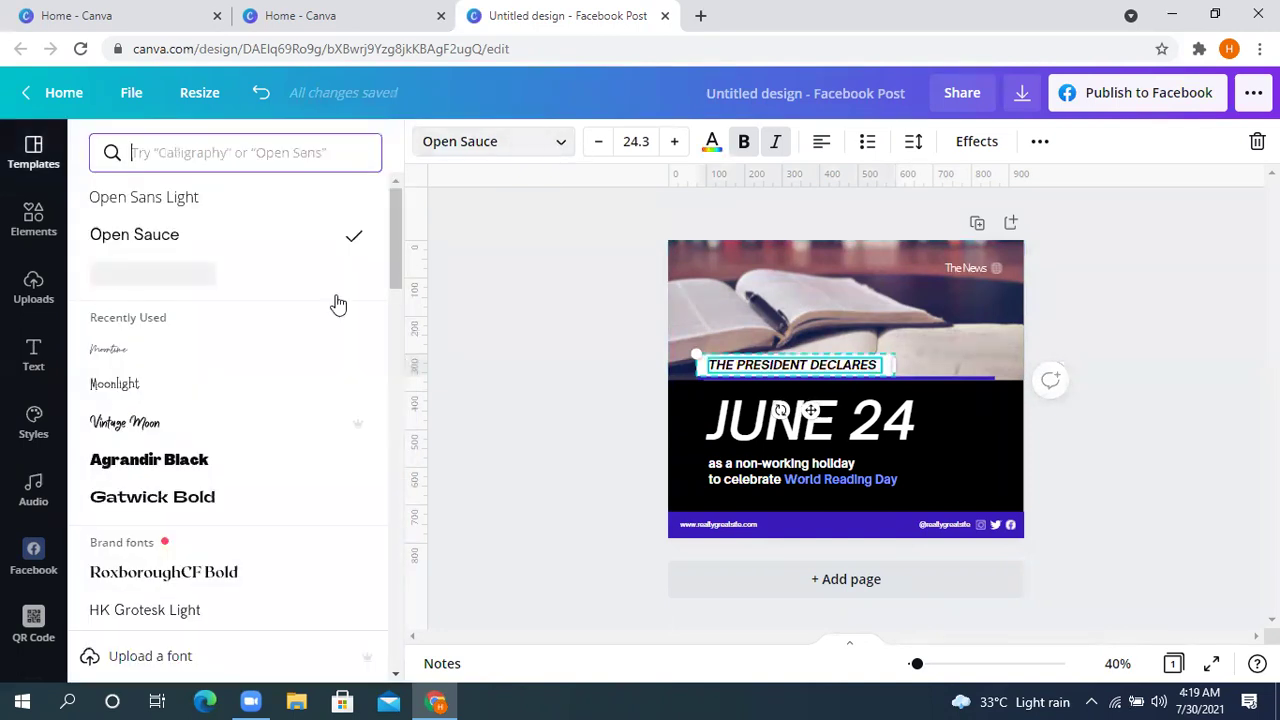
pyautogui.scroll(-3, 165, 412)
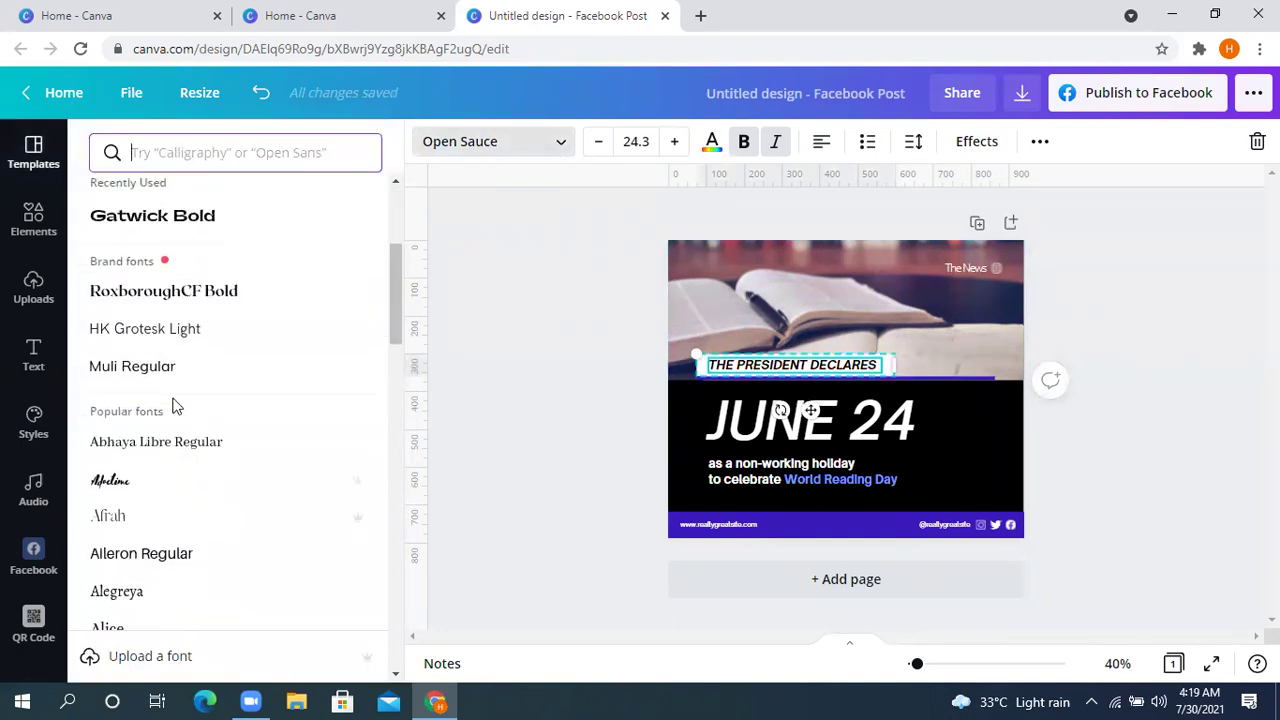
pyautogui.click(213, 224)
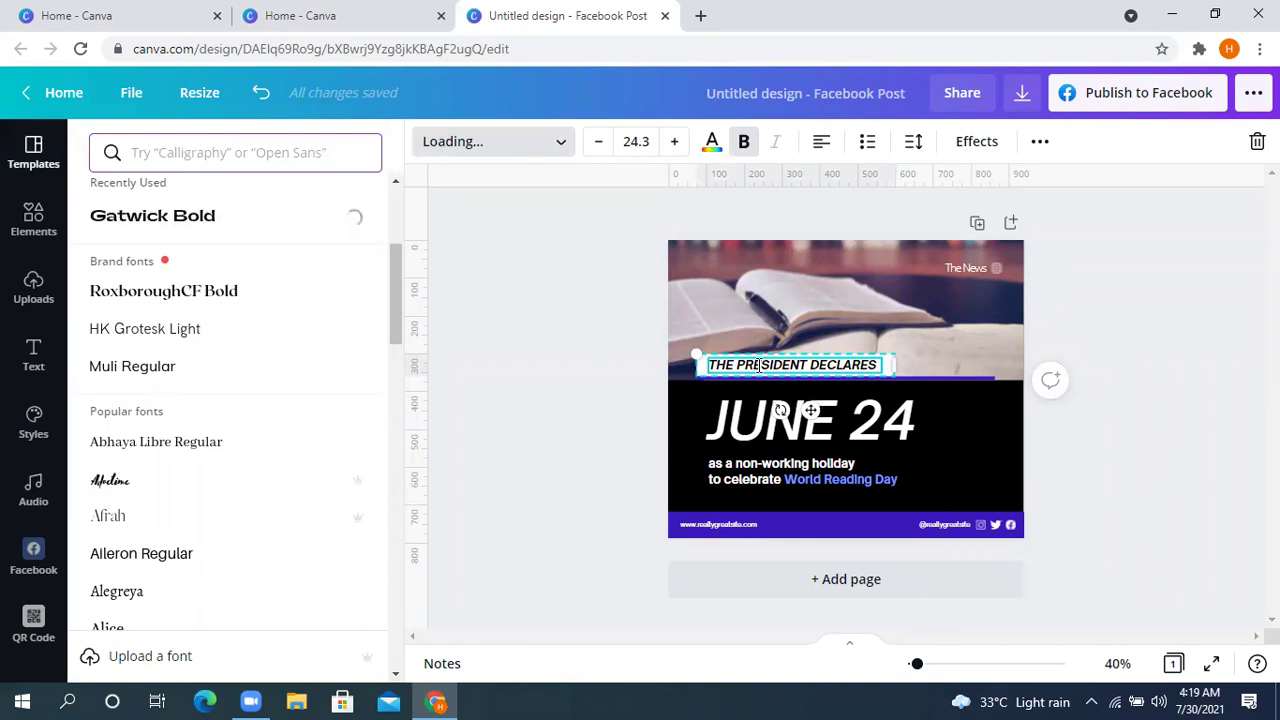
pyautogui.click(1142, 400)
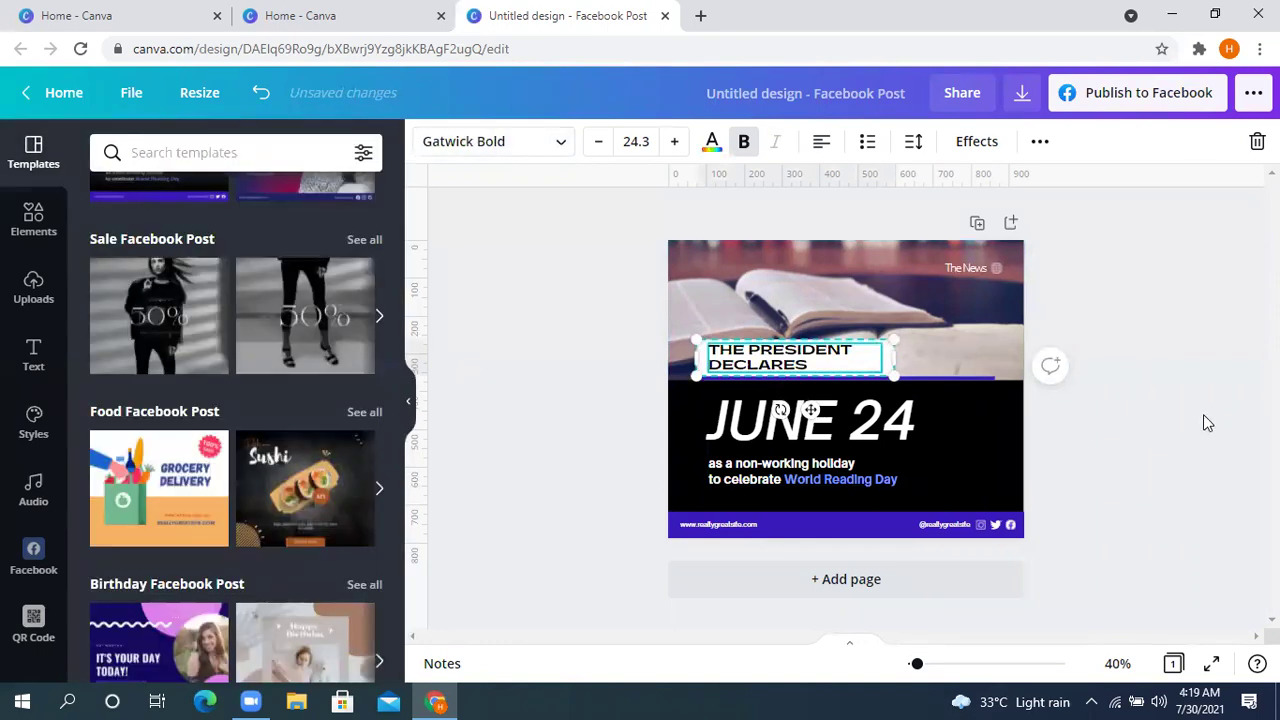
pyautogui.click(1100, 432)
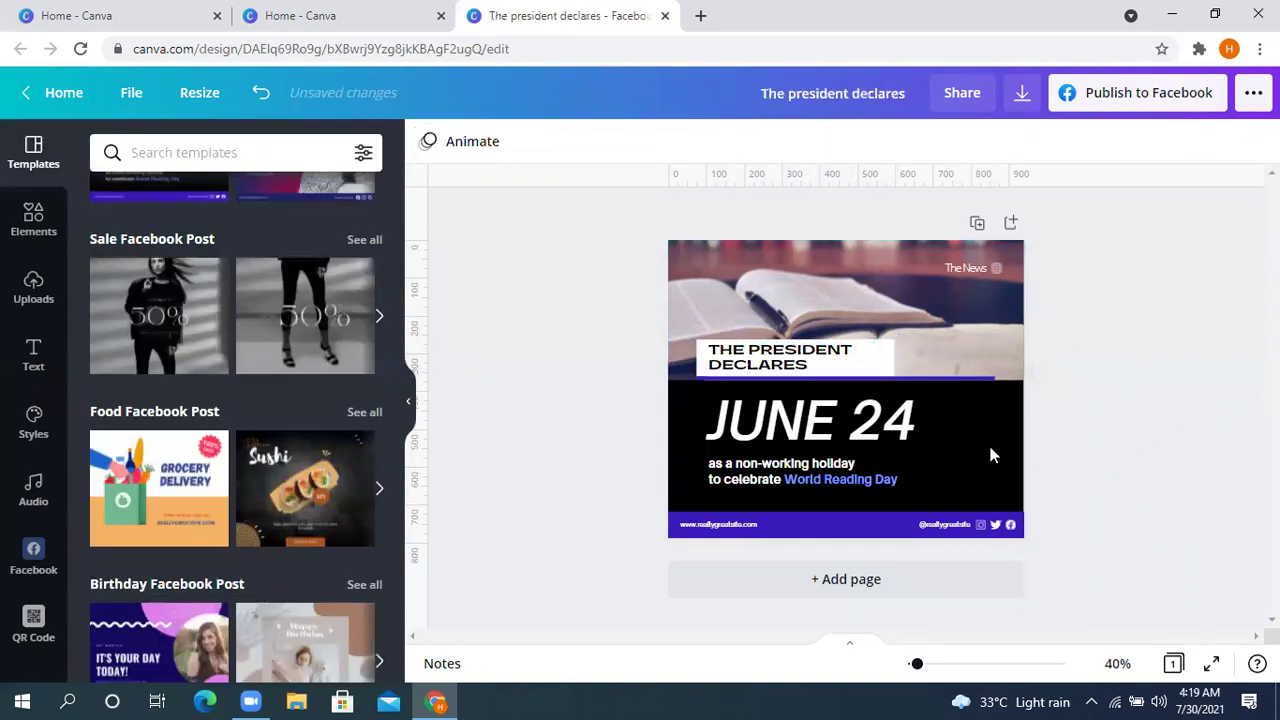
# - Change the font of the two-line holiday text below "JUNE 24" to Cheque
pyautogui.click(822, 481)
pyautogui.doubleClick(822, 481)
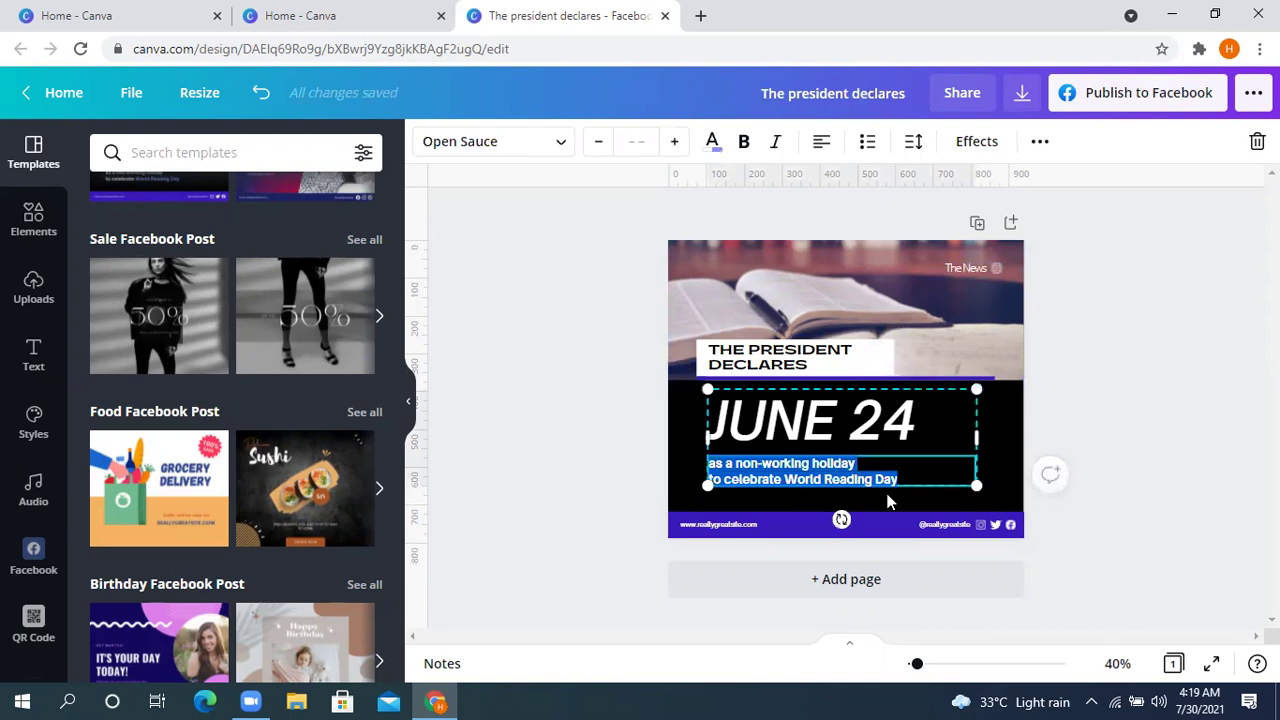
pyautogui.click(518, 152)
pyautogui.scroll(-10, 234, 463)
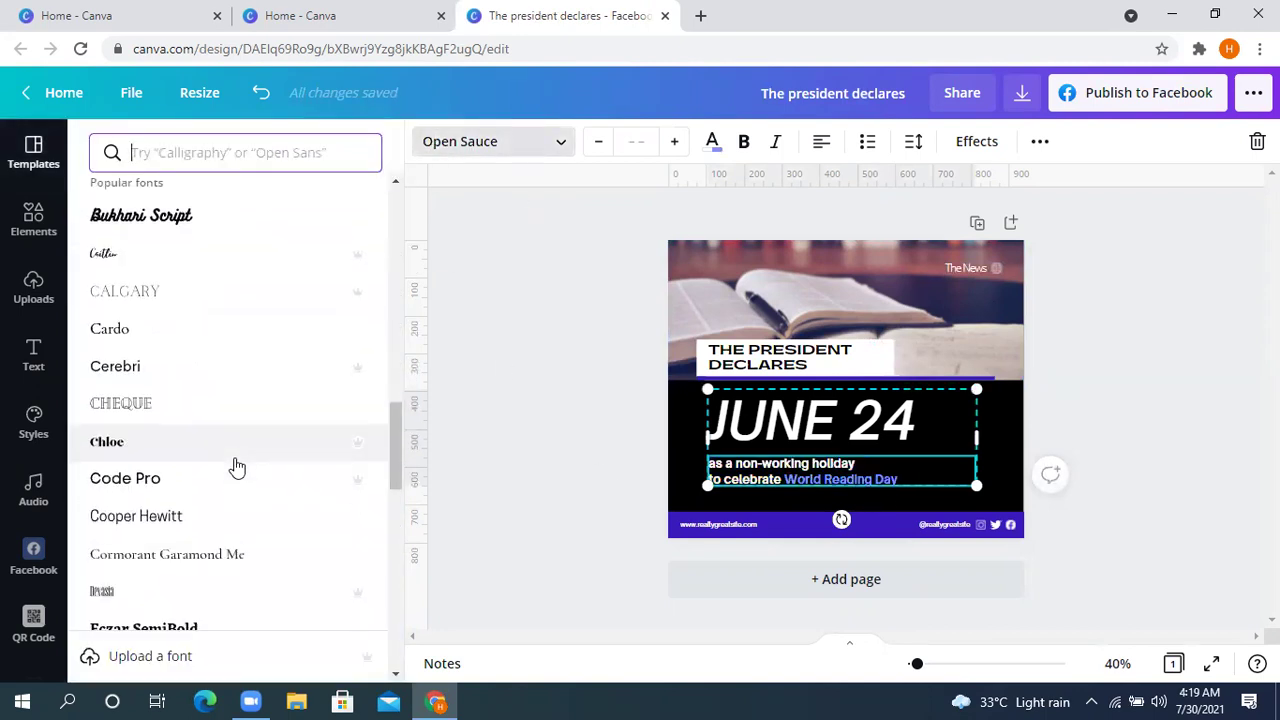
pyautogui.click(140, 408)
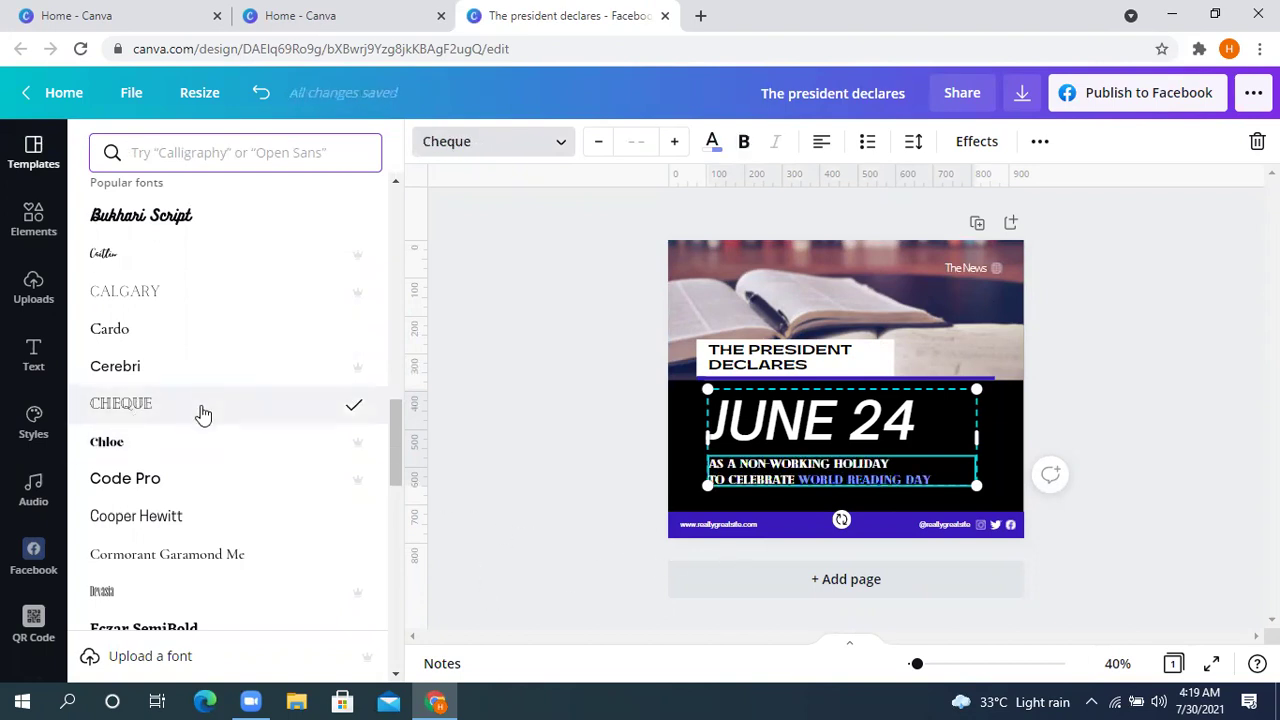
# - Set only the line "as a non-working holiday" in the Code Pro font
pyautogui.tripleClick(843, 468)
pyautogui.click(815, 488)
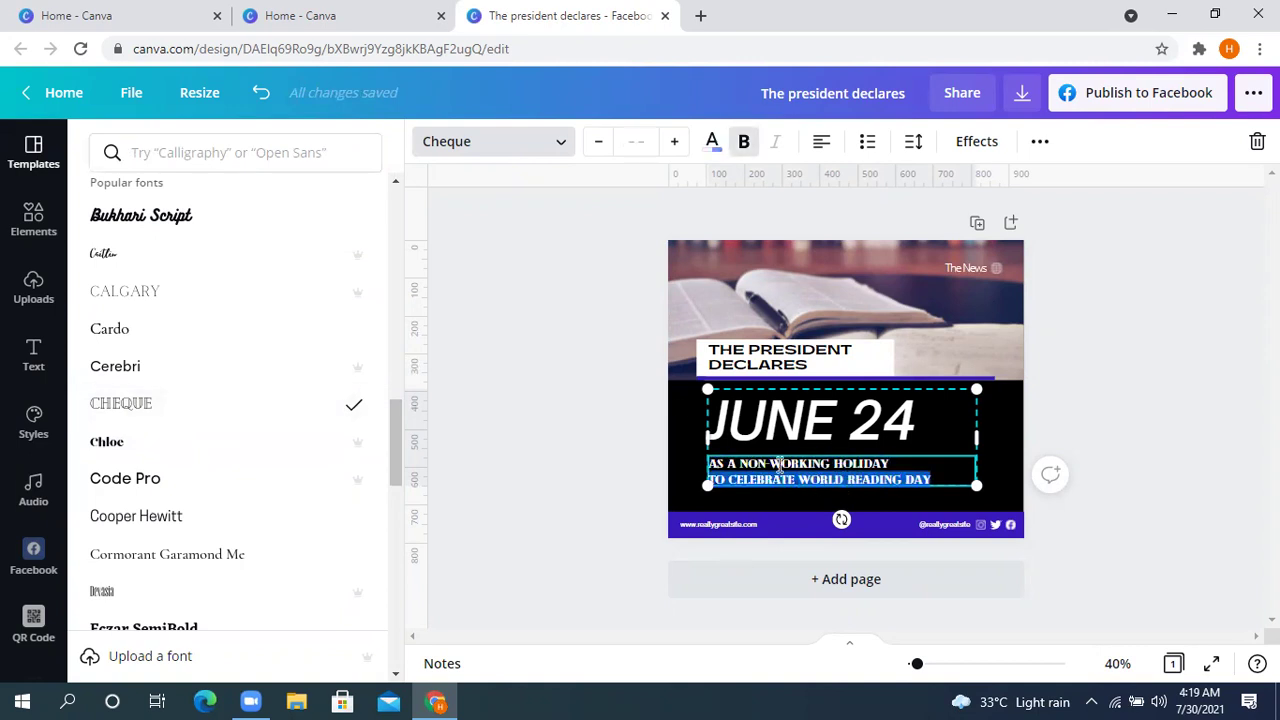
pyautogui.tripleClick(815, 465)
pyautogui.click(162, 480)
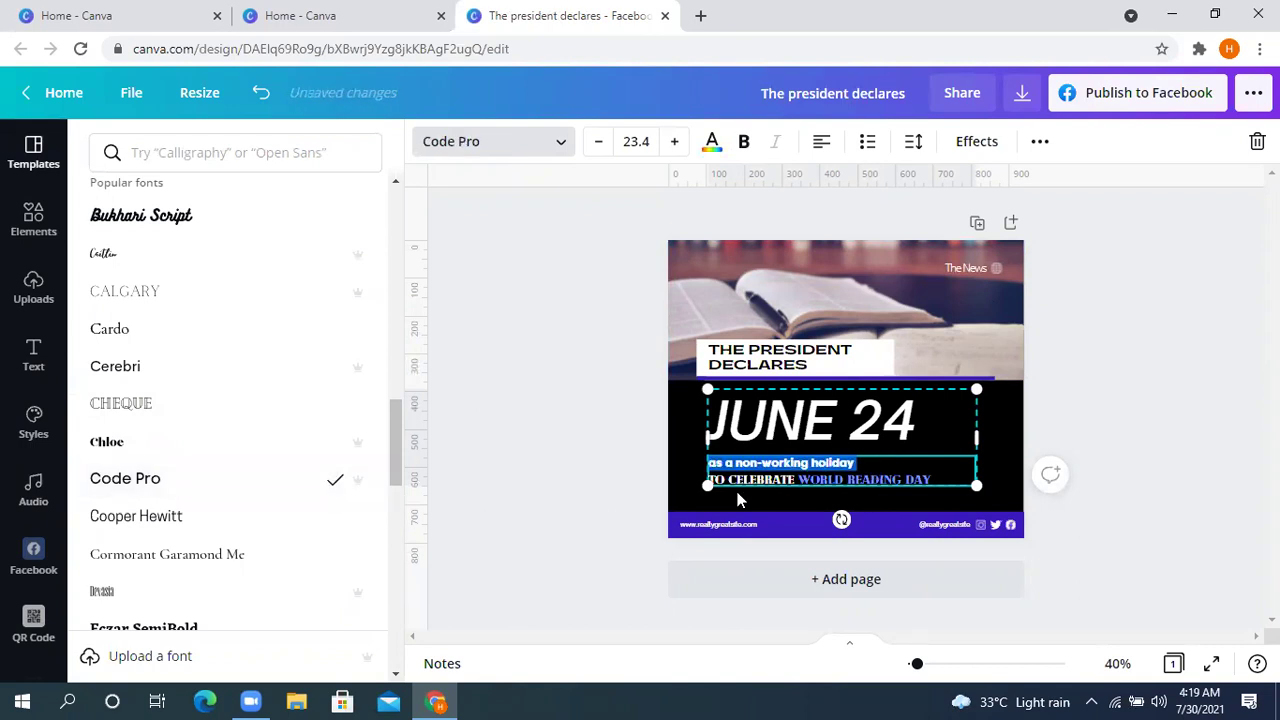
pyautogui.click(1159, 397)
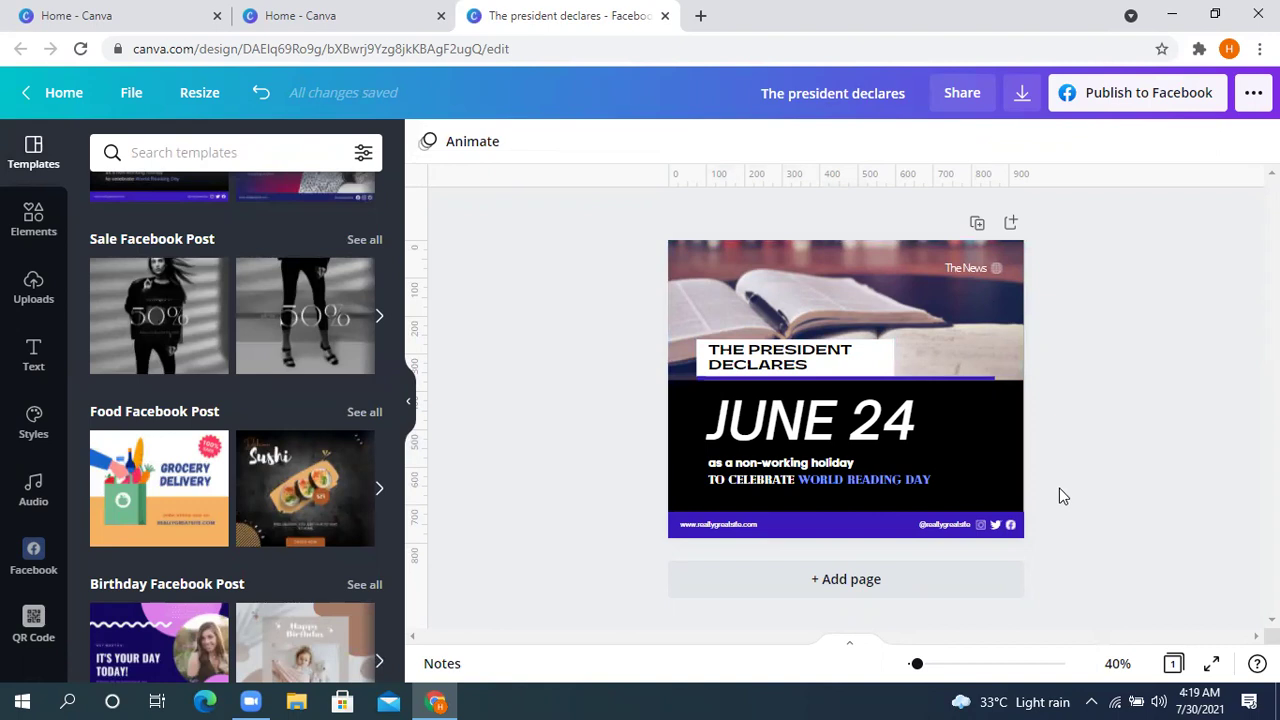
# - Undo the font changes and the template, and redo only the template so the post has its original fonts
pyautogui.hotkey('ctrl', 'z')
pyautogui.hotkey('ctrl', 'z')
pyautogui.hotkey('ctrl', 'z')
pyautogui.hotkey('ctrl', 'z')
pyautogui.hotkey('ctrl', 'z')
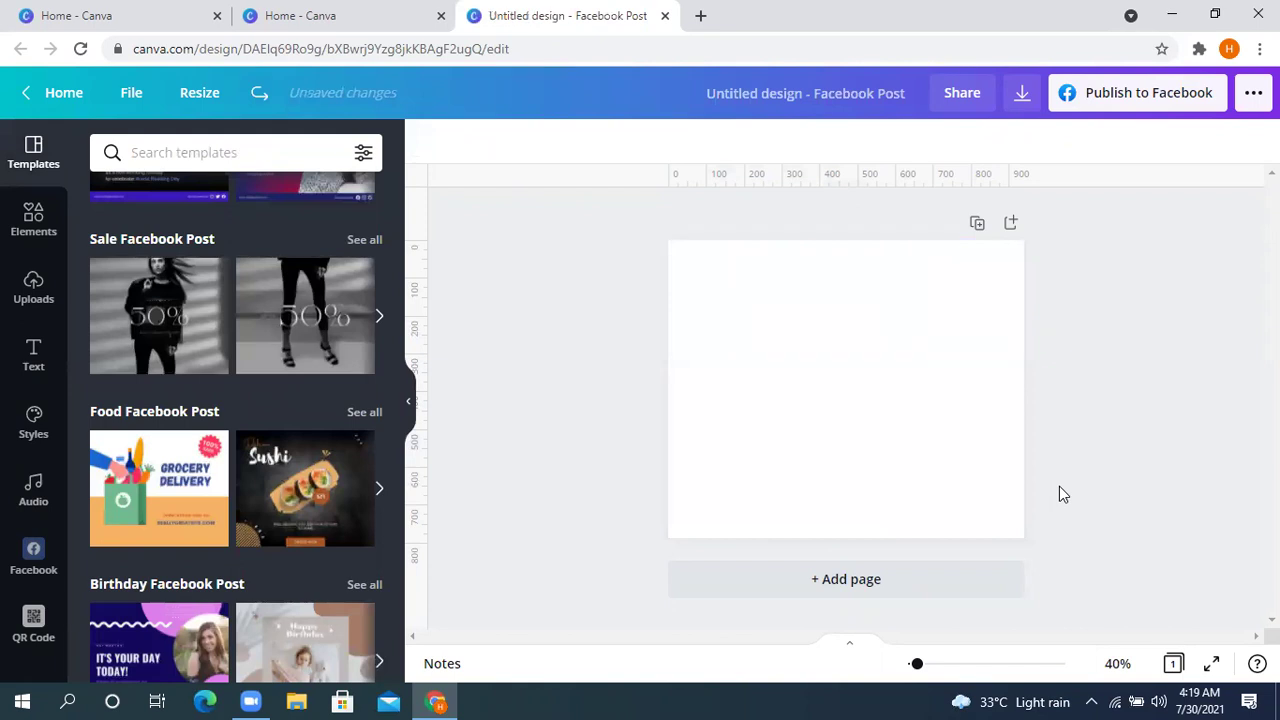
pyautogui.hotkey('ctrl', 'y')
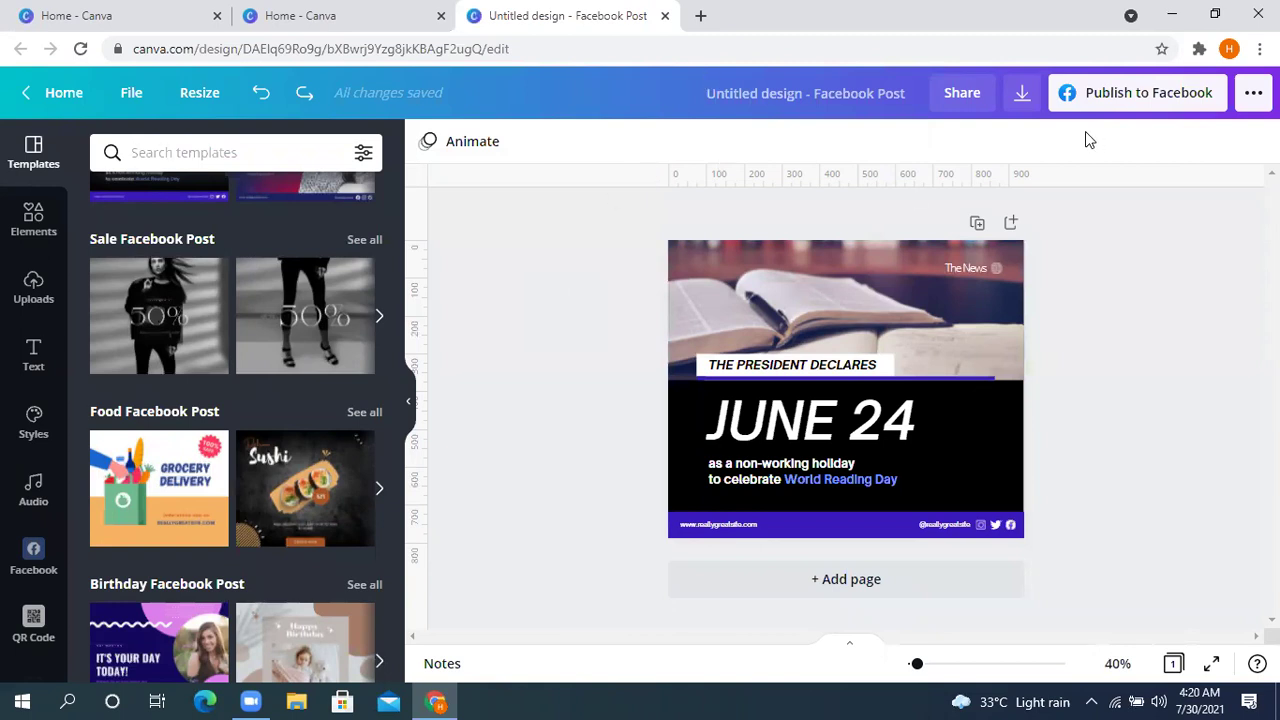
# - Open canva.com/colors in a new browser tab and show it in a full-size window
pyautogui.click(1215, 14)
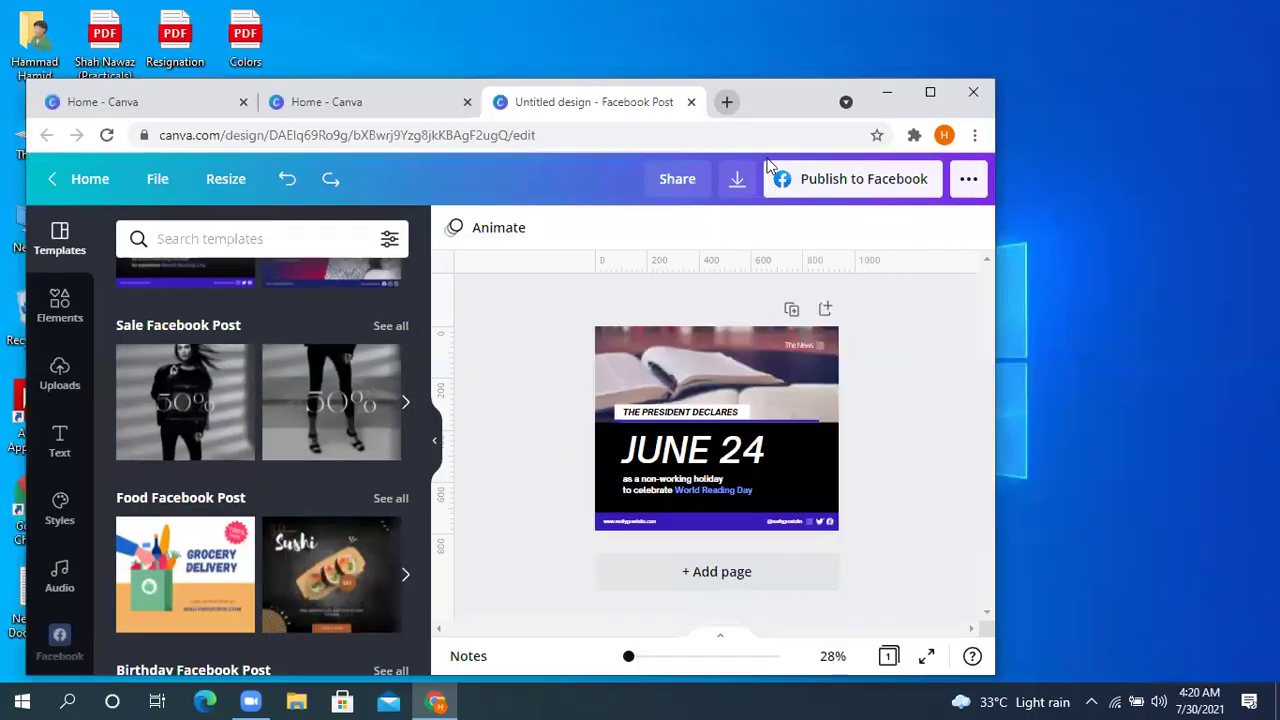
pyautogui.click(730, 100)
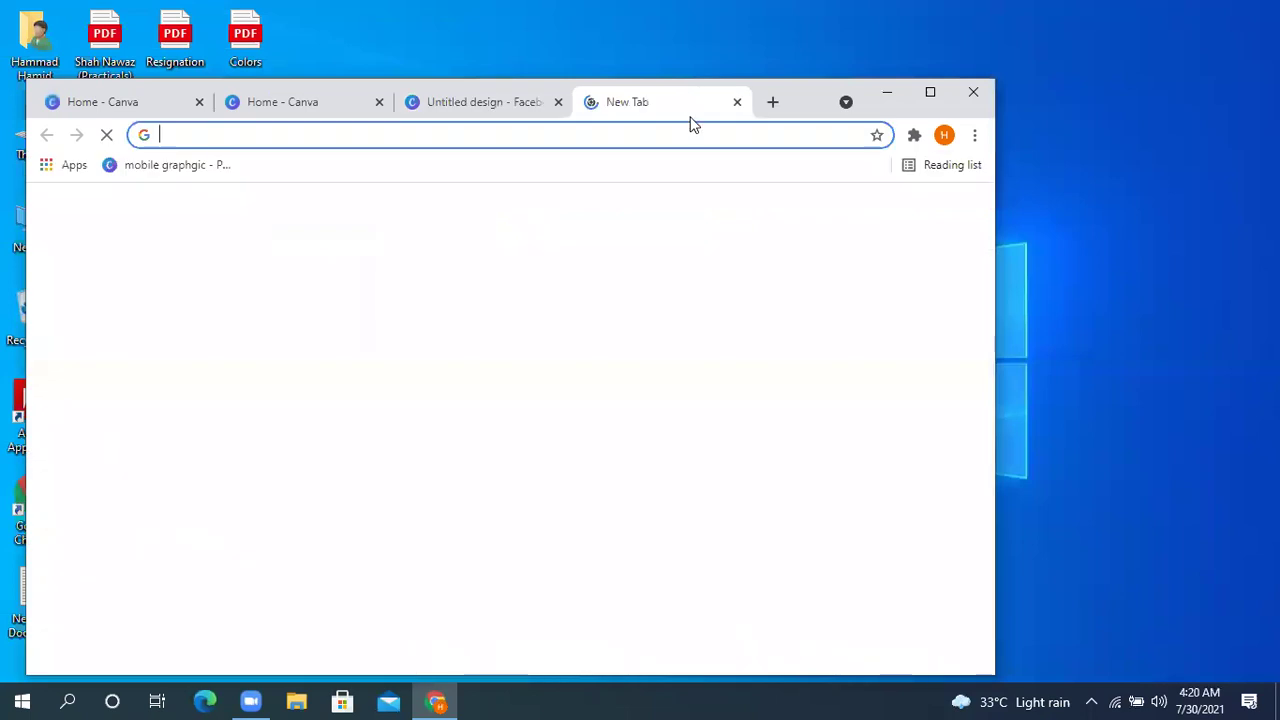
pyautogui.click(628, 133)
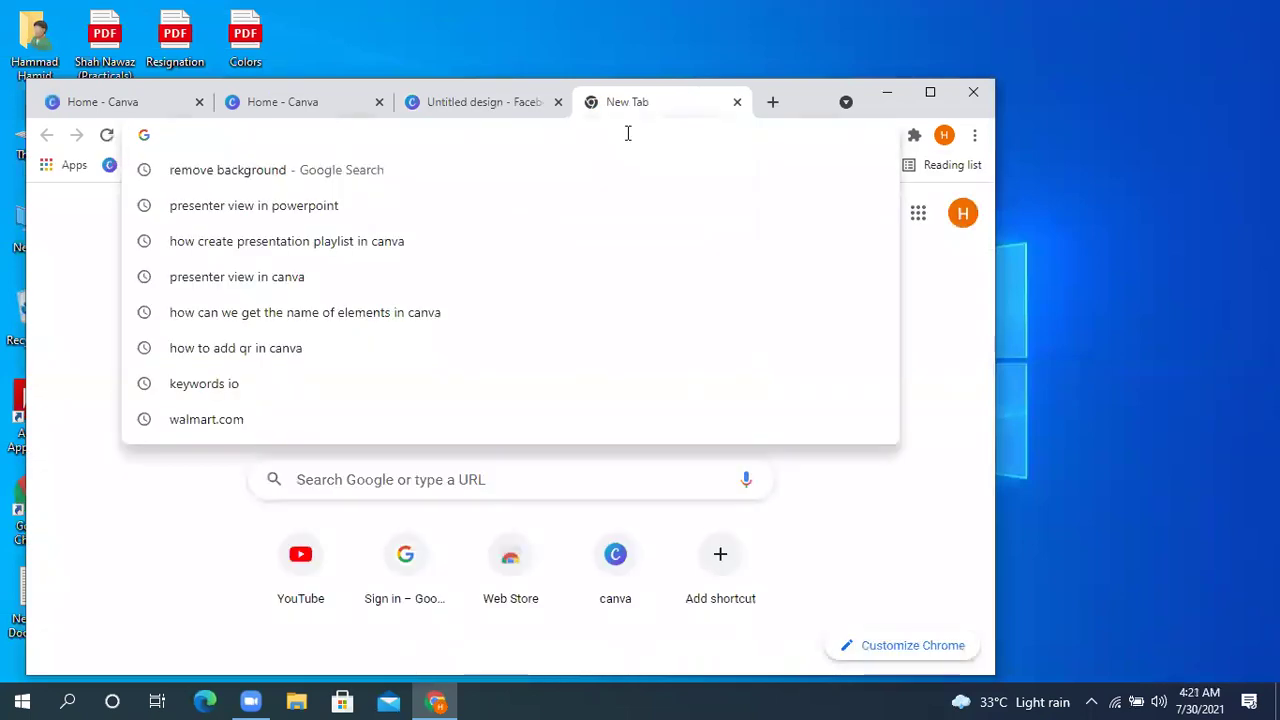
pyautogui.write('ca')
pyautogui.press('BackSpace')
pyautogui.write('nva.')
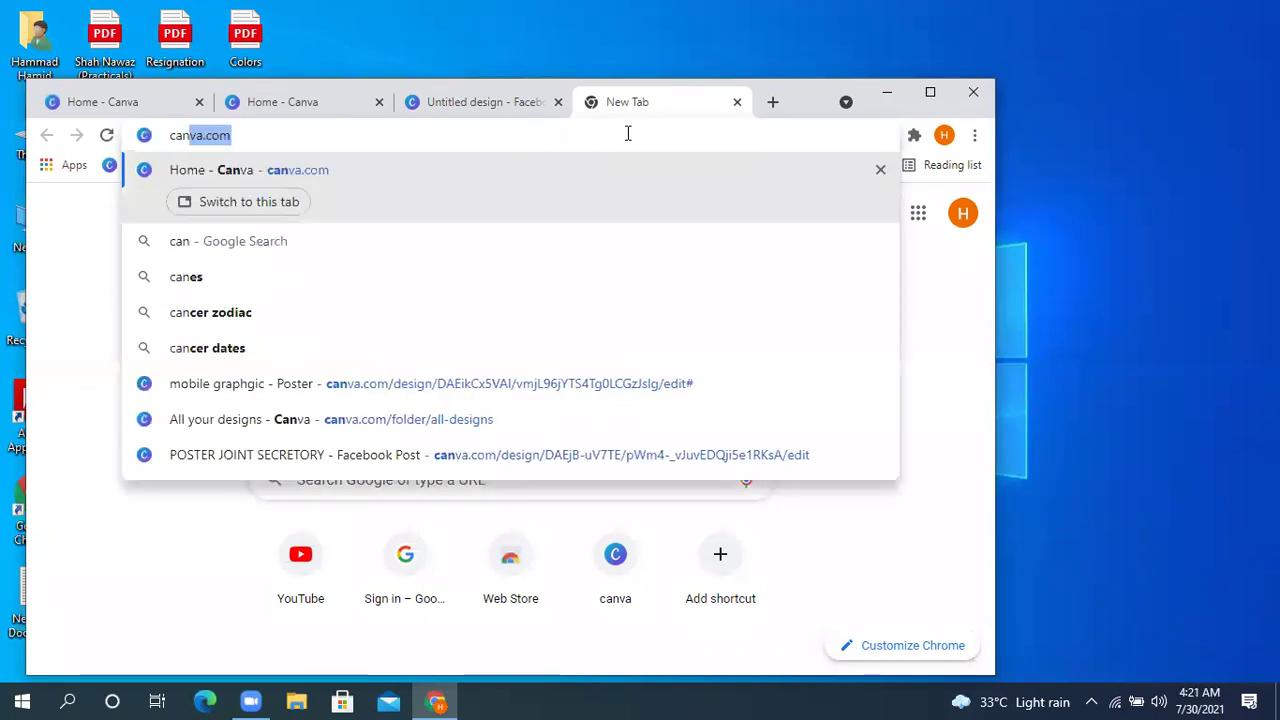
pyautogui.write('co')
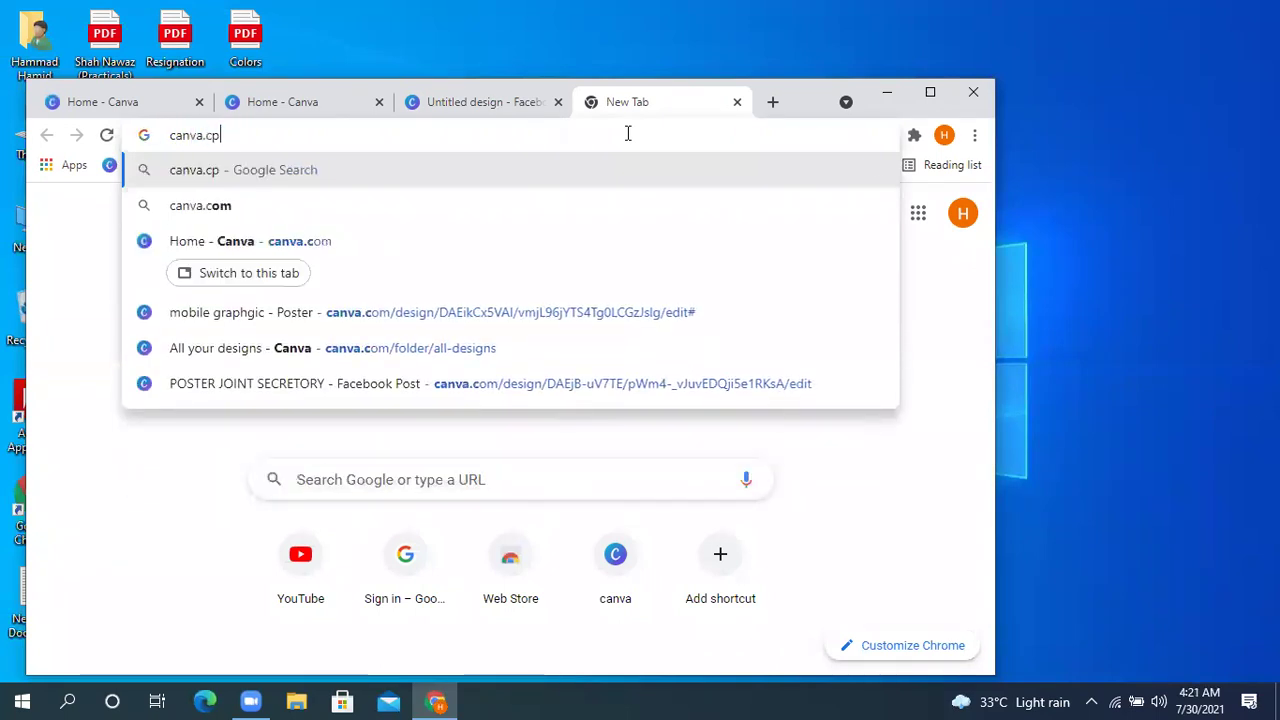
pyautogui.write('m')
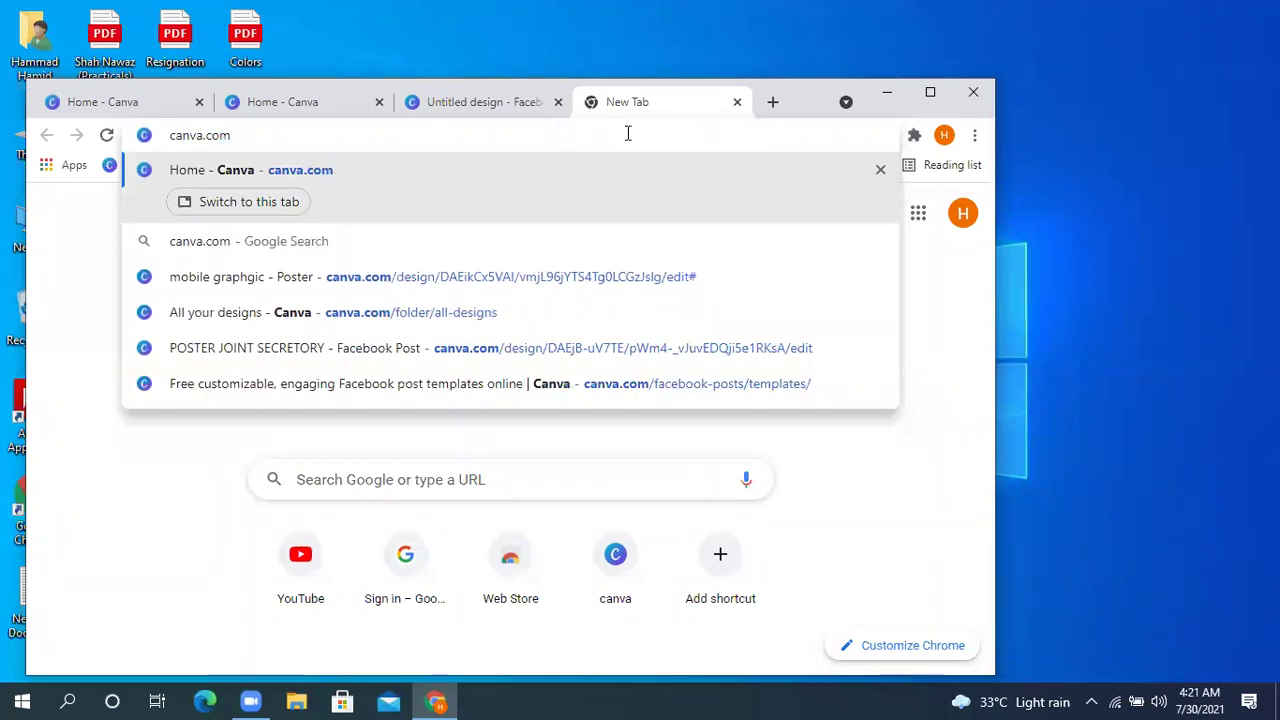
pyautogui.write('/')
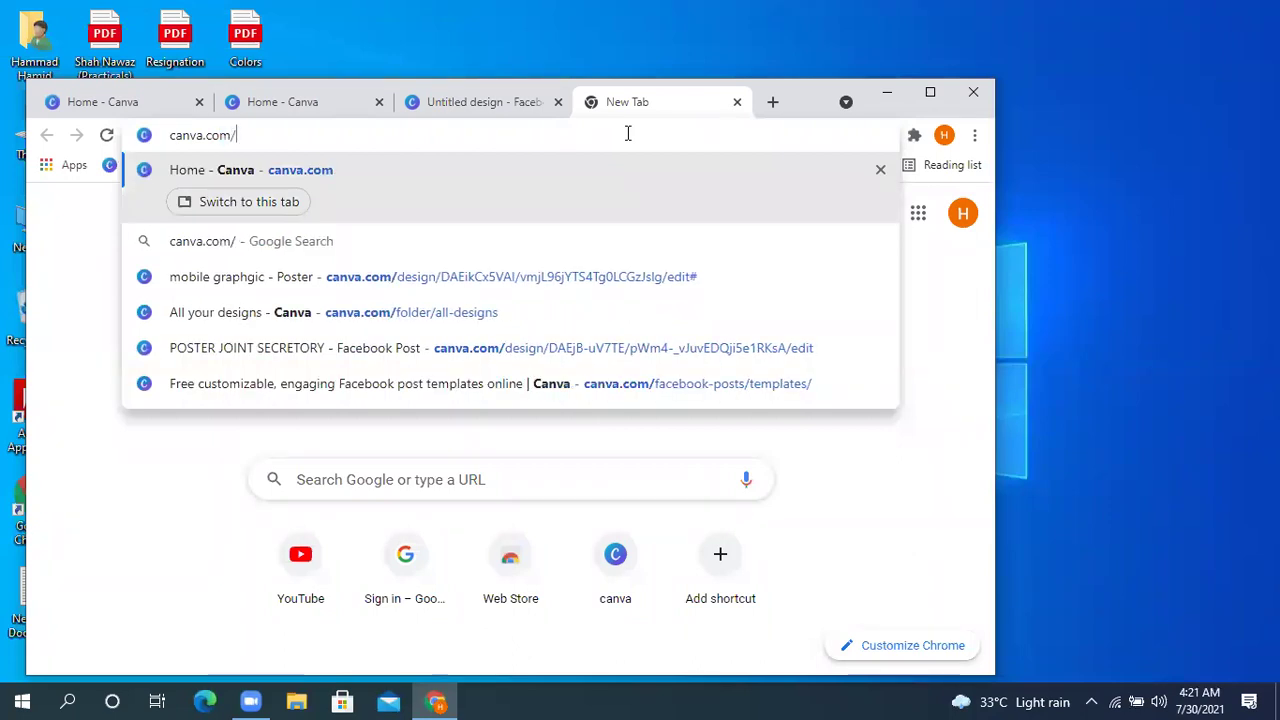
pyautogui.write('colo')
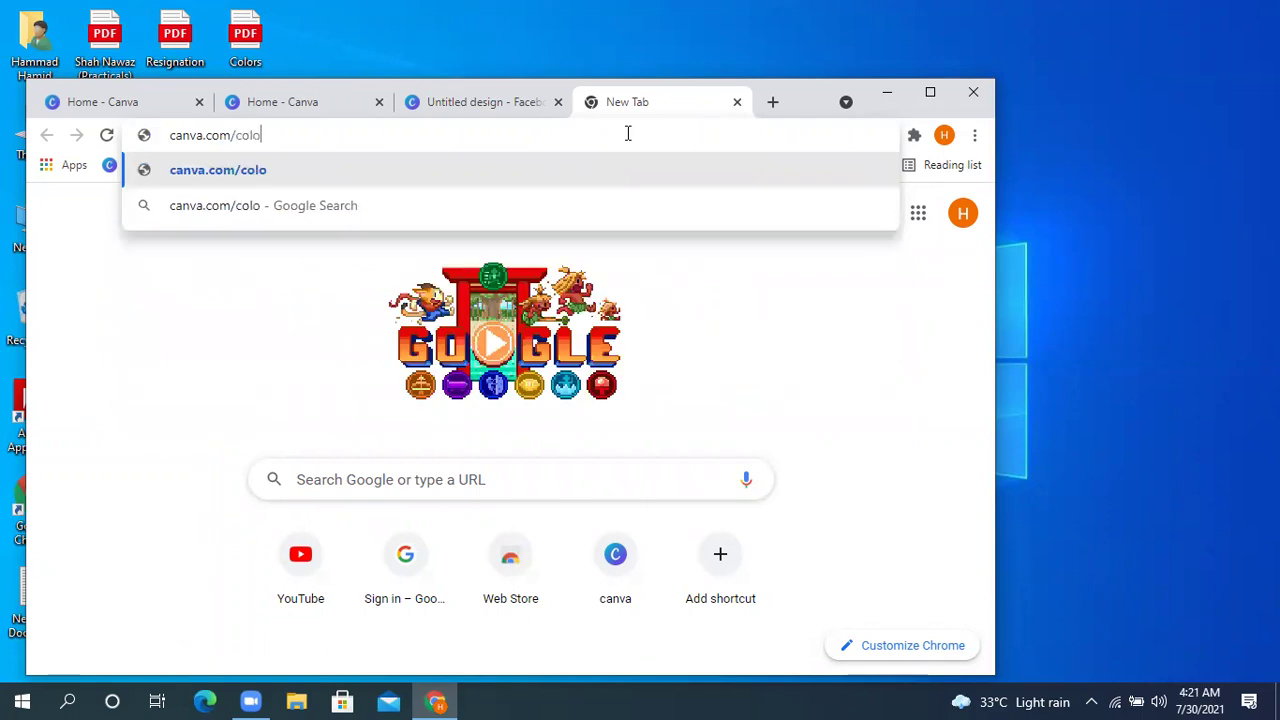
pyautogui.write('rs')
pyautogui.press('Return')
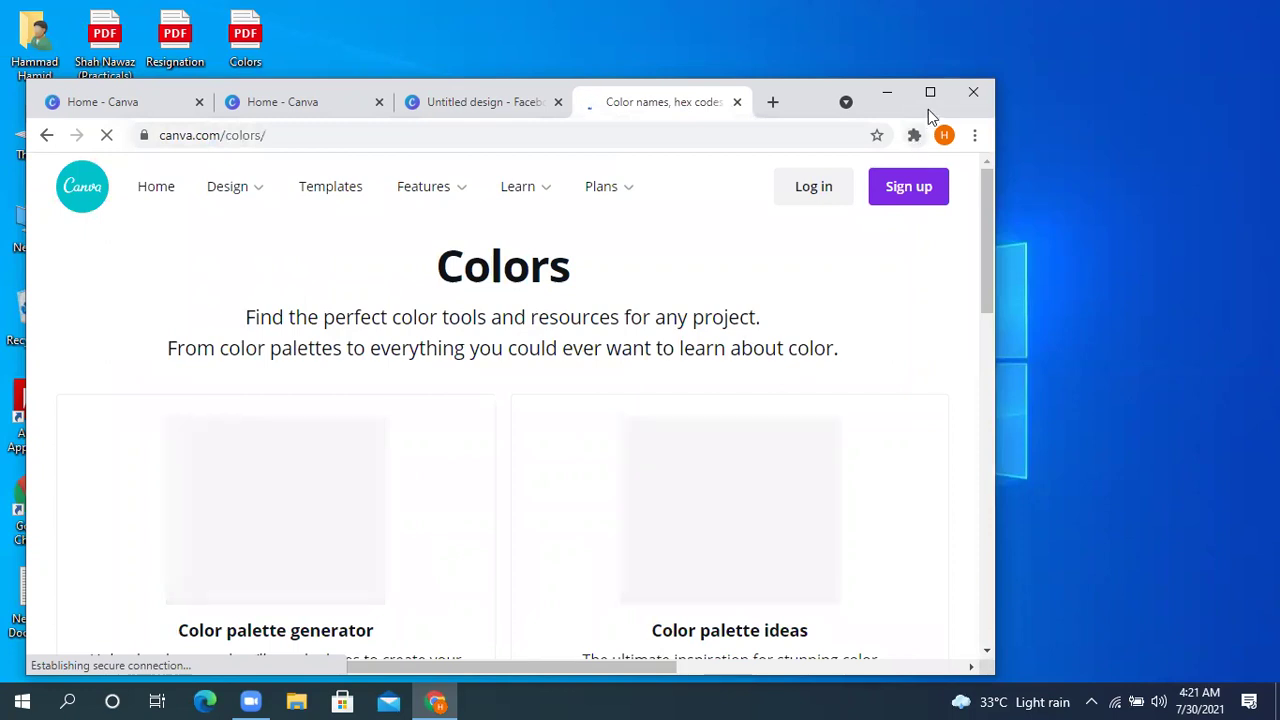
pyautogui.click(930, 100)
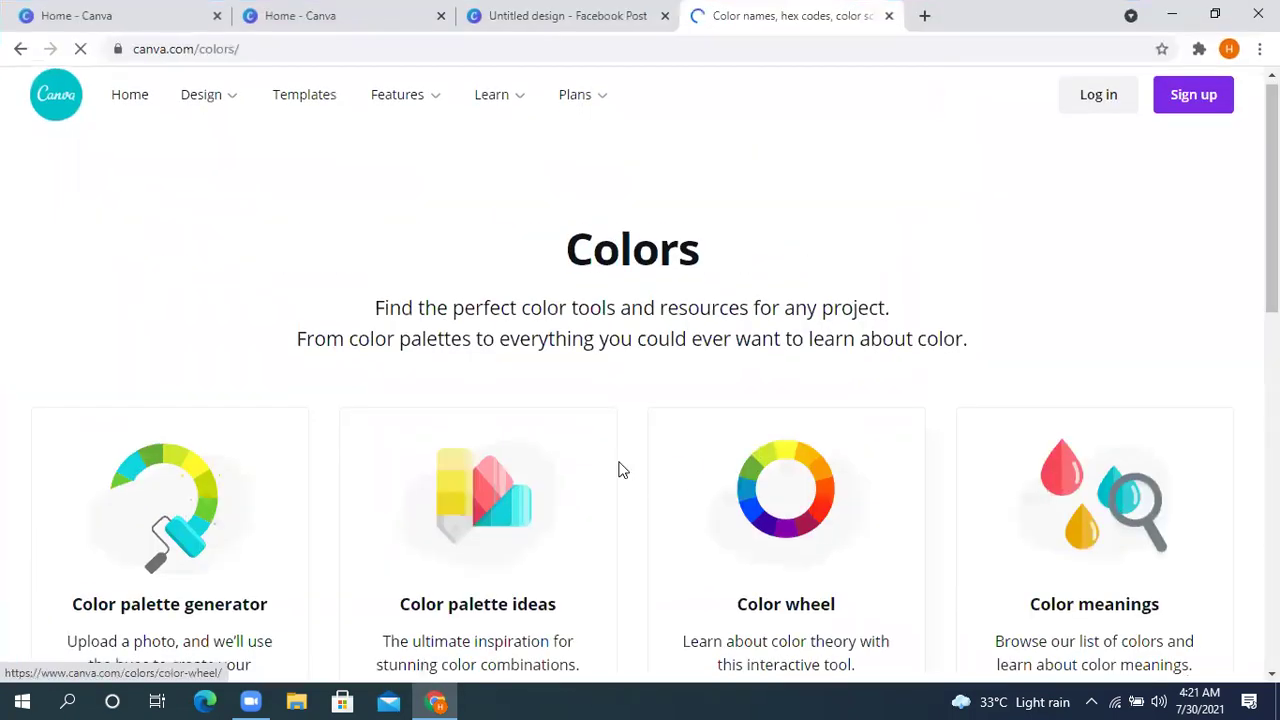
# - Look over the color tools on the Colors page and open Color meanings
pyautogui.scroll(-4, 610, 460)
pyautogui.scroll(-10, 605, 452)
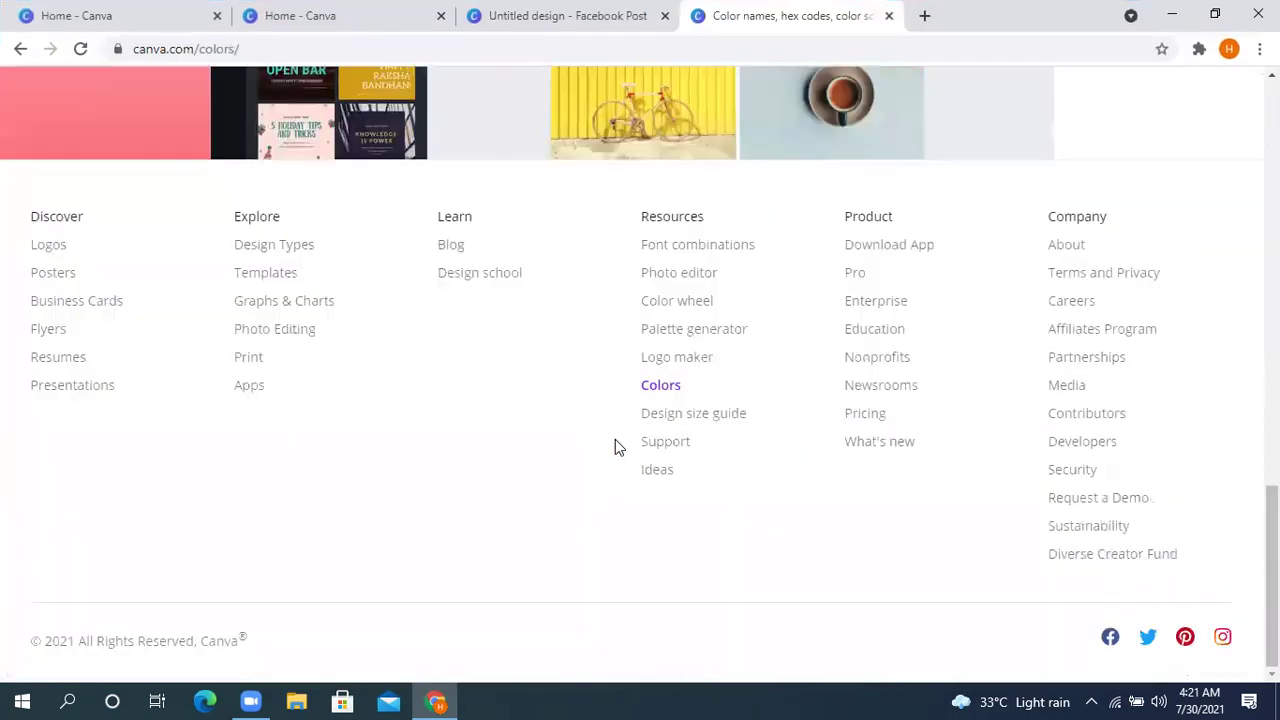
pyautogui.scroll(12, 645, 432)
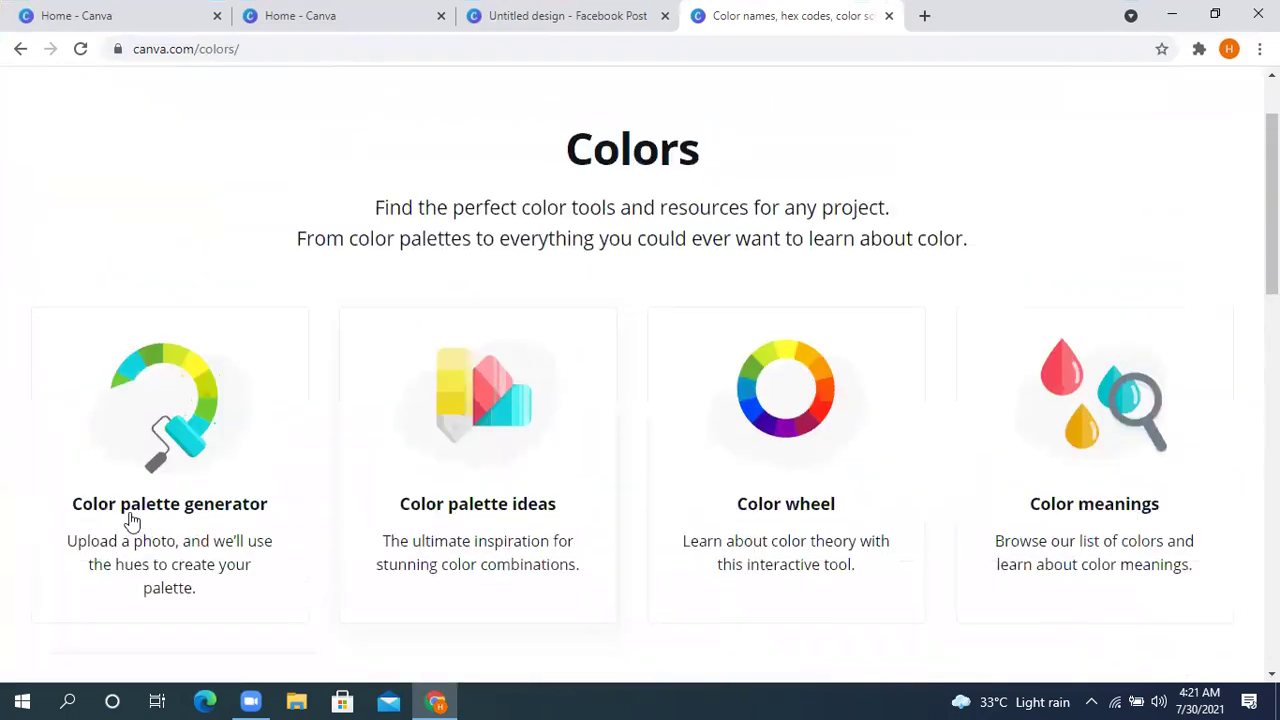
pyautogui.scroll(-1, 200, 490)
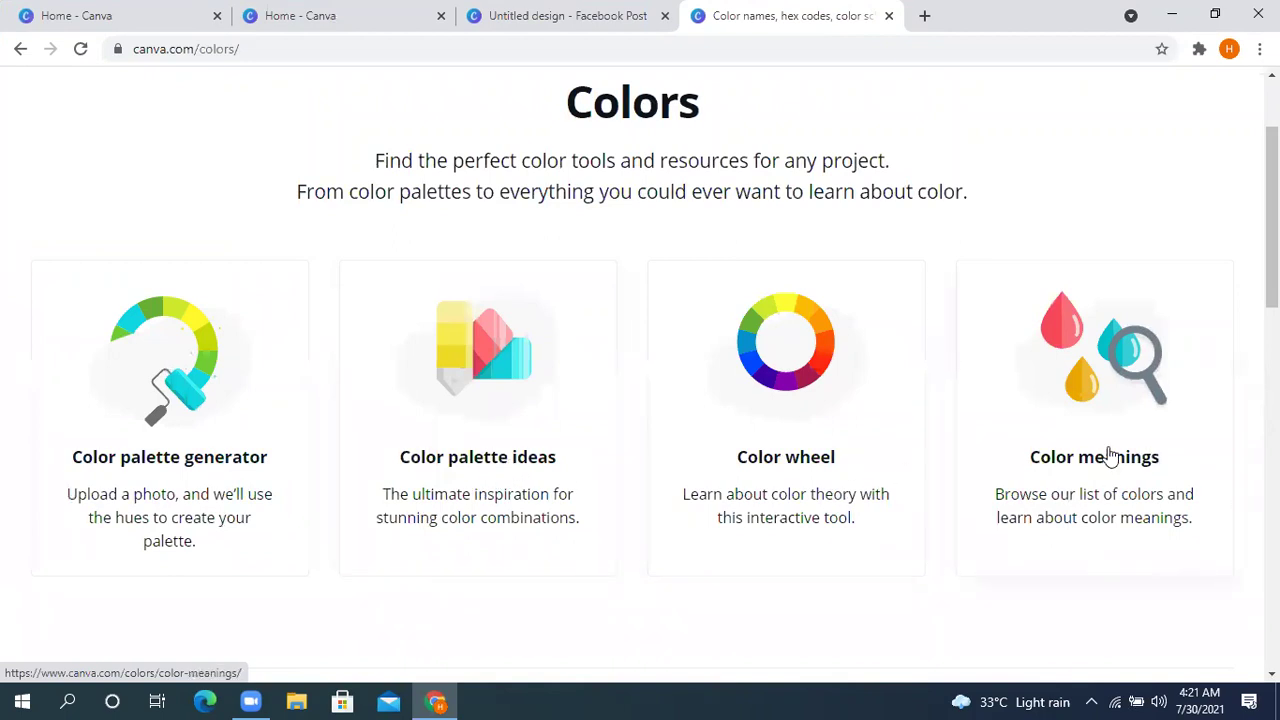
pyautogui.click(1075, 483)
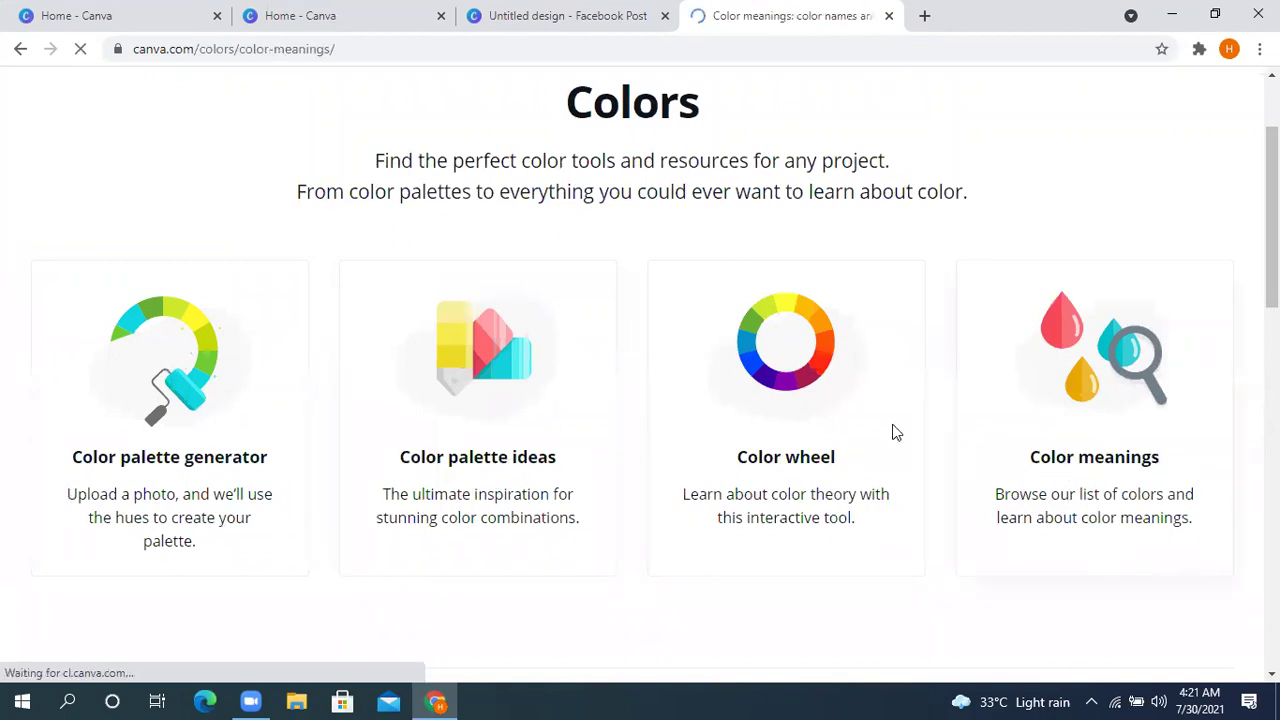
# - Open the page about the color Yellow from the grid of color meanings
pyautogui.scroll(-5, 885, 432)
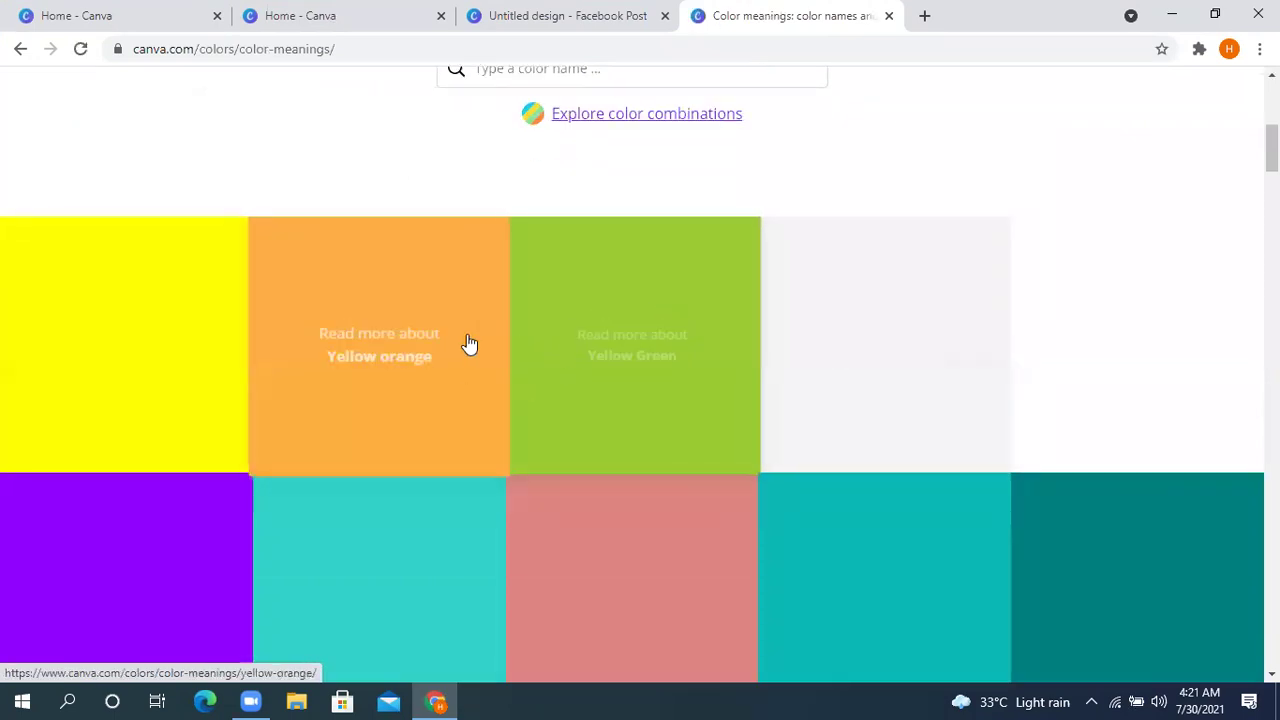
pyautogui.click(163, 362)
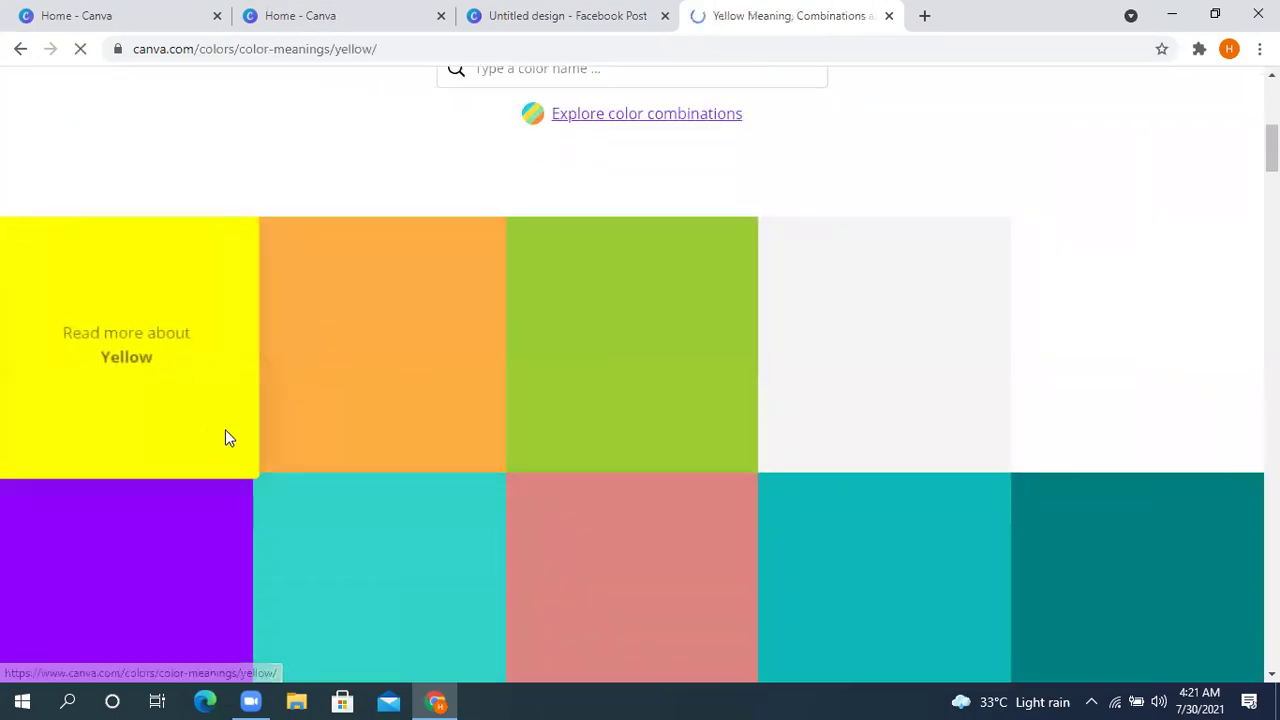
pyautogui.scroll(-3, 244, 424)
pyautogui.scroll(3, 247, 424)
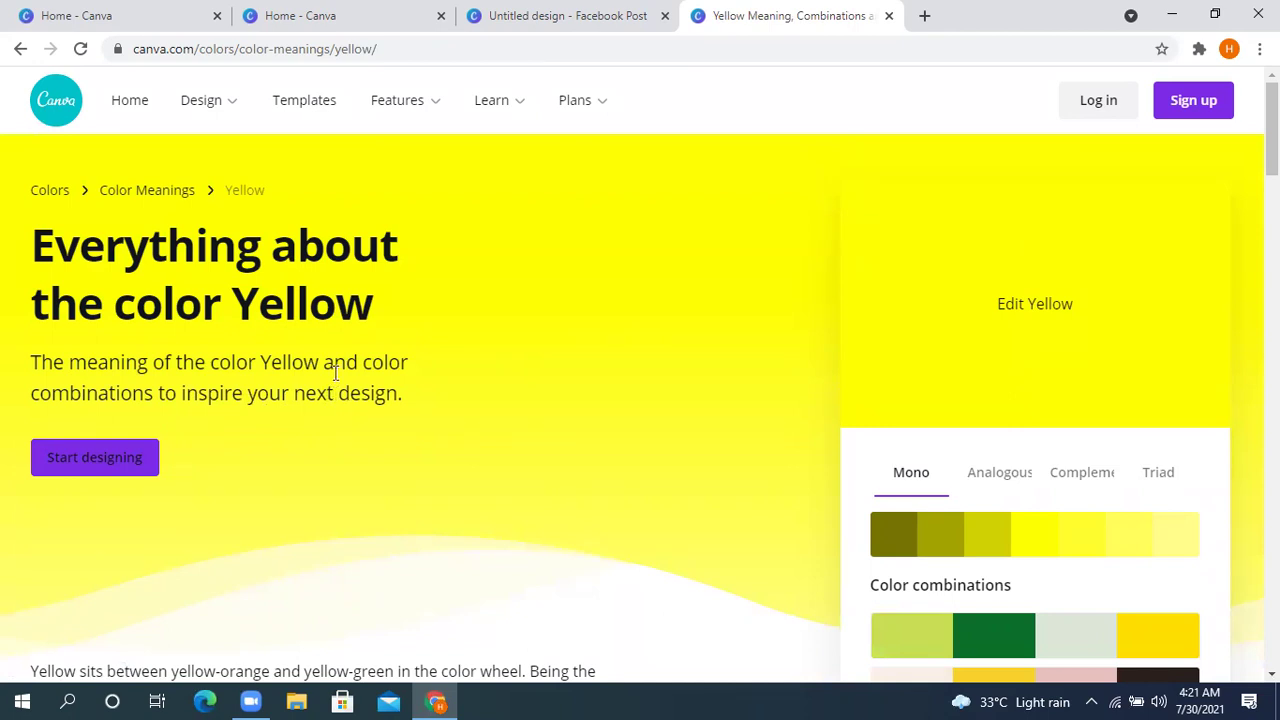
# - Examine the description of Yellow and its color conversion table with HEX, RGB, CMYK and other values
pyautogui.scroll(-3, 94, 238)
pyautogui.scroll(-6, 94, 238)
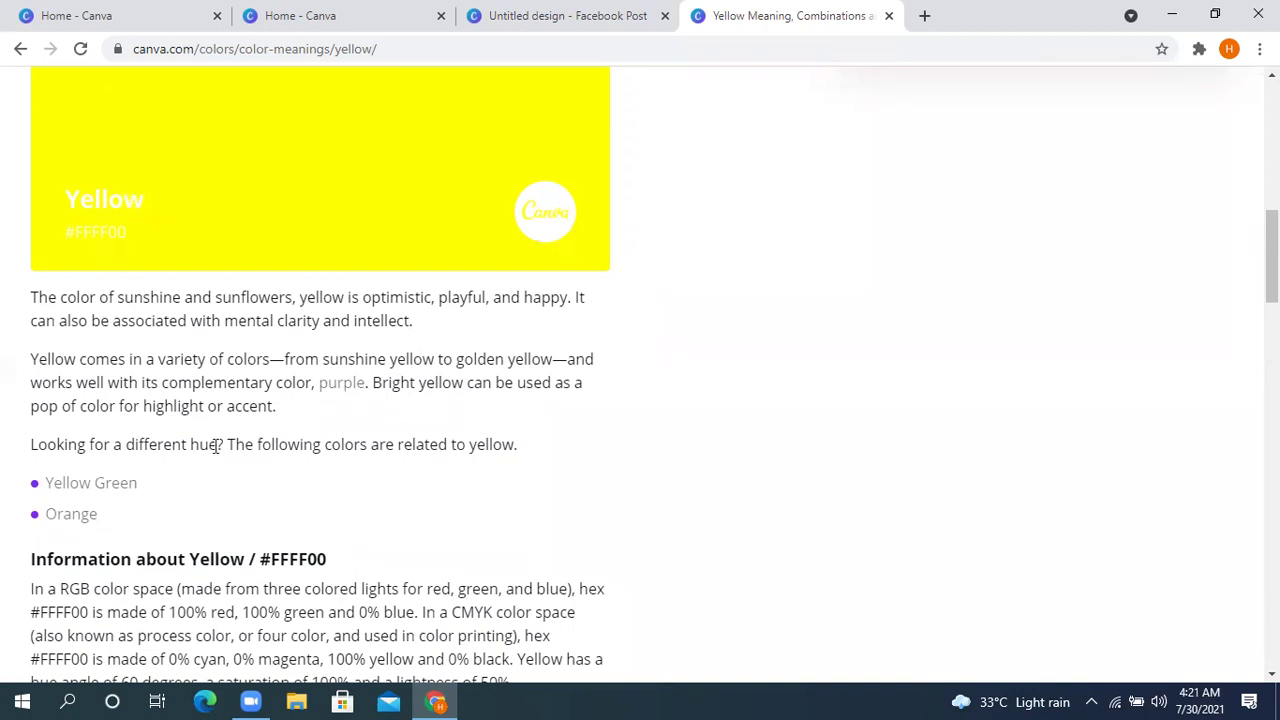
pyautogui.scroll(-6, 197, 440)
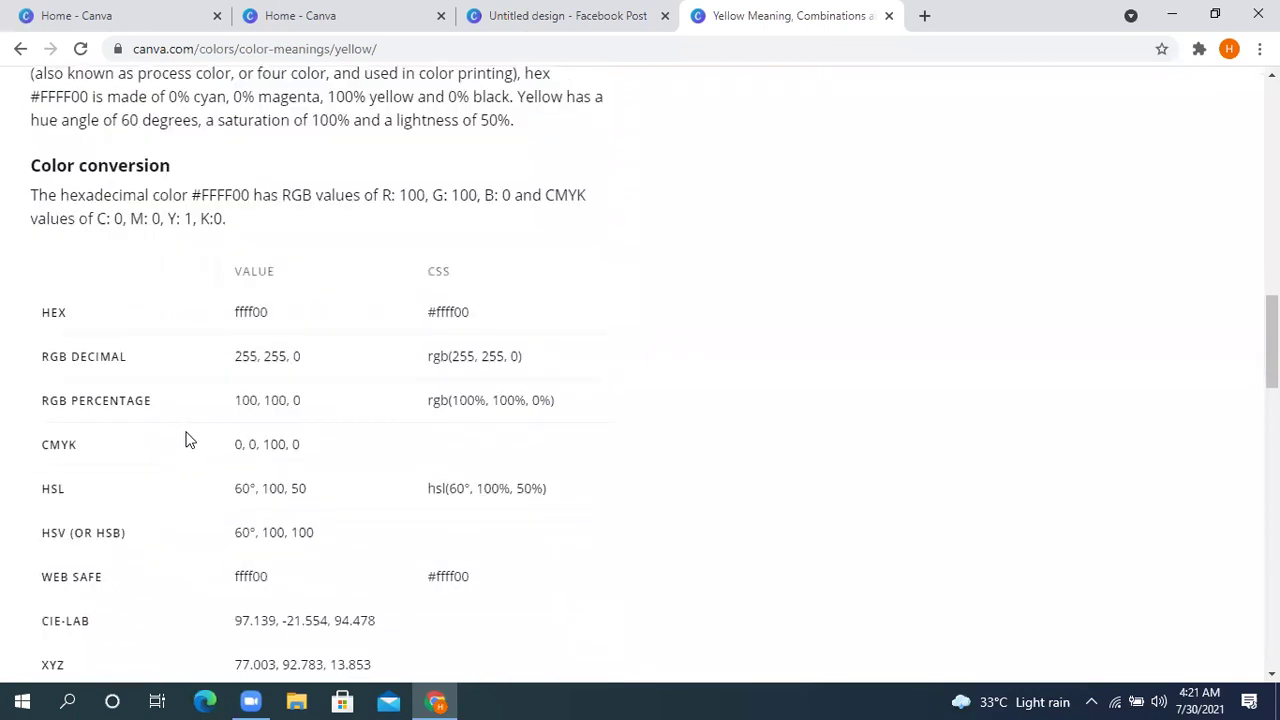
pyautogui.scroll(-5, 268, 404)
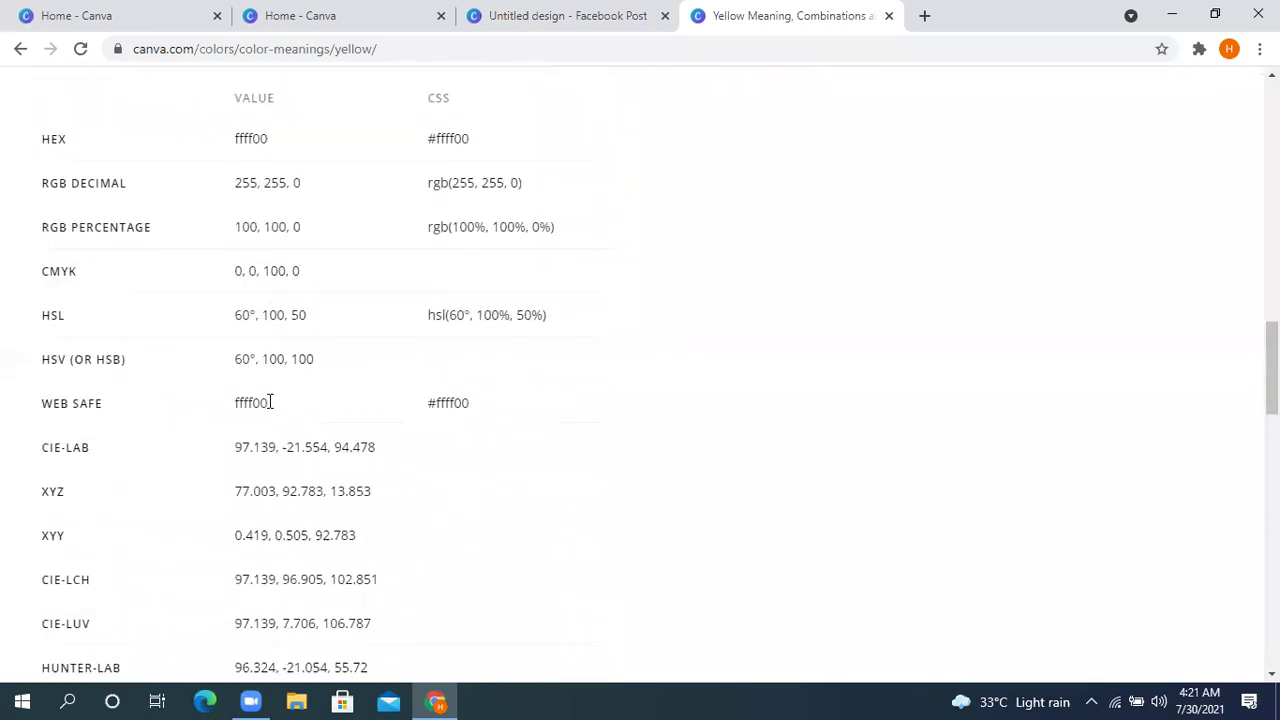
pyautogui.scroll(-2, 189, 323)
pyautogui.scroll(2, 190, 318)
pyautogui.scroll(1, 189, 318)
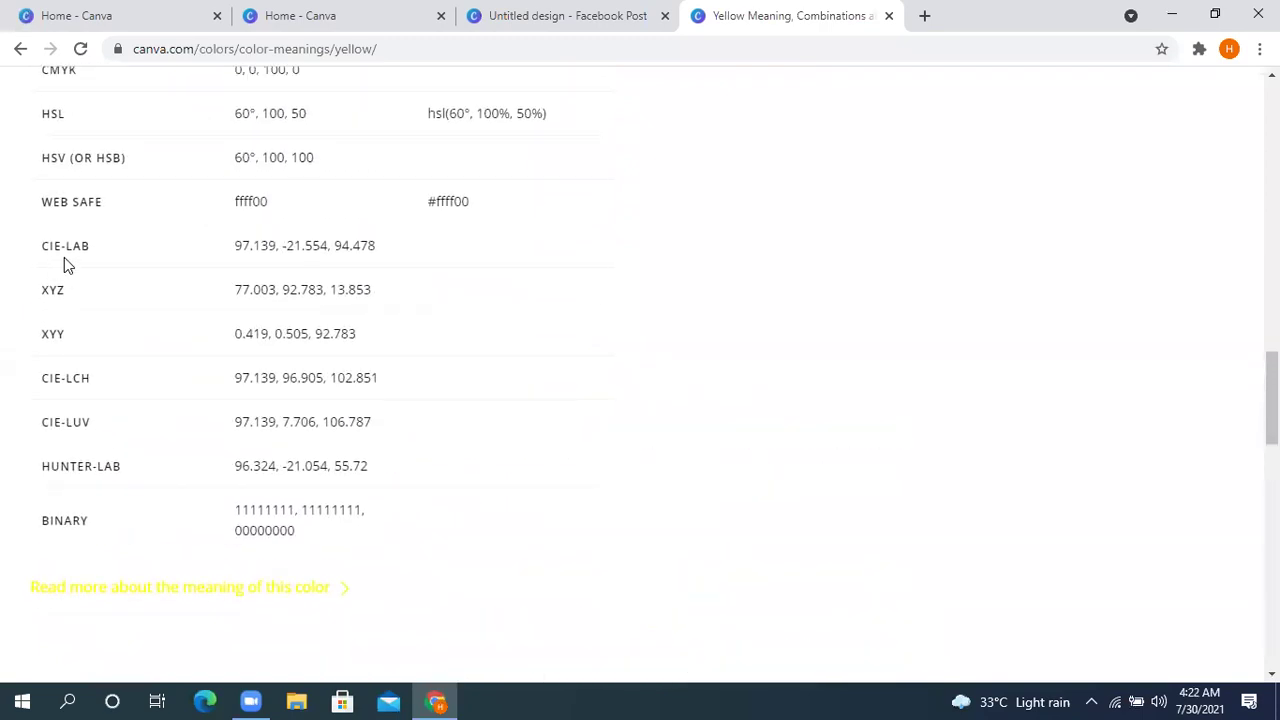
pyautogui.scroll(4, 97, 249)
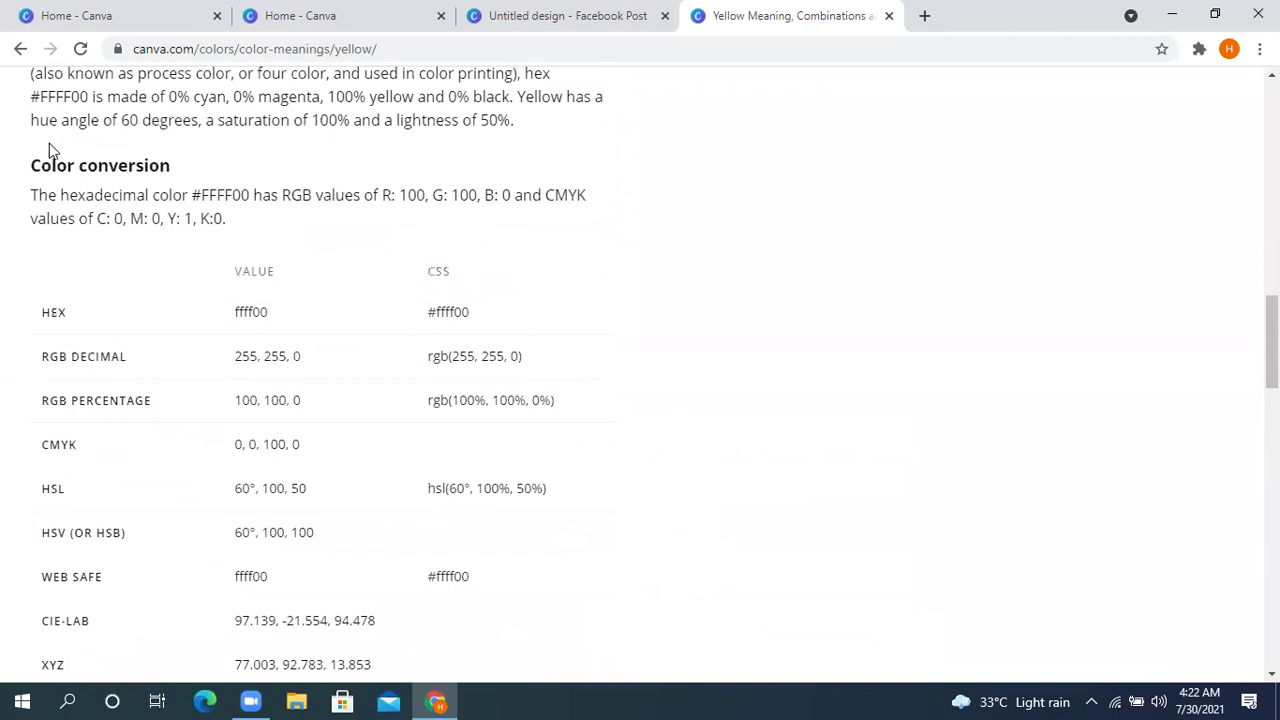
# - Examine the sample graphic in yellow and the "Learn more about colors" articles further down the Yellow page
pyautogui.scroll(-11, 517, 491)
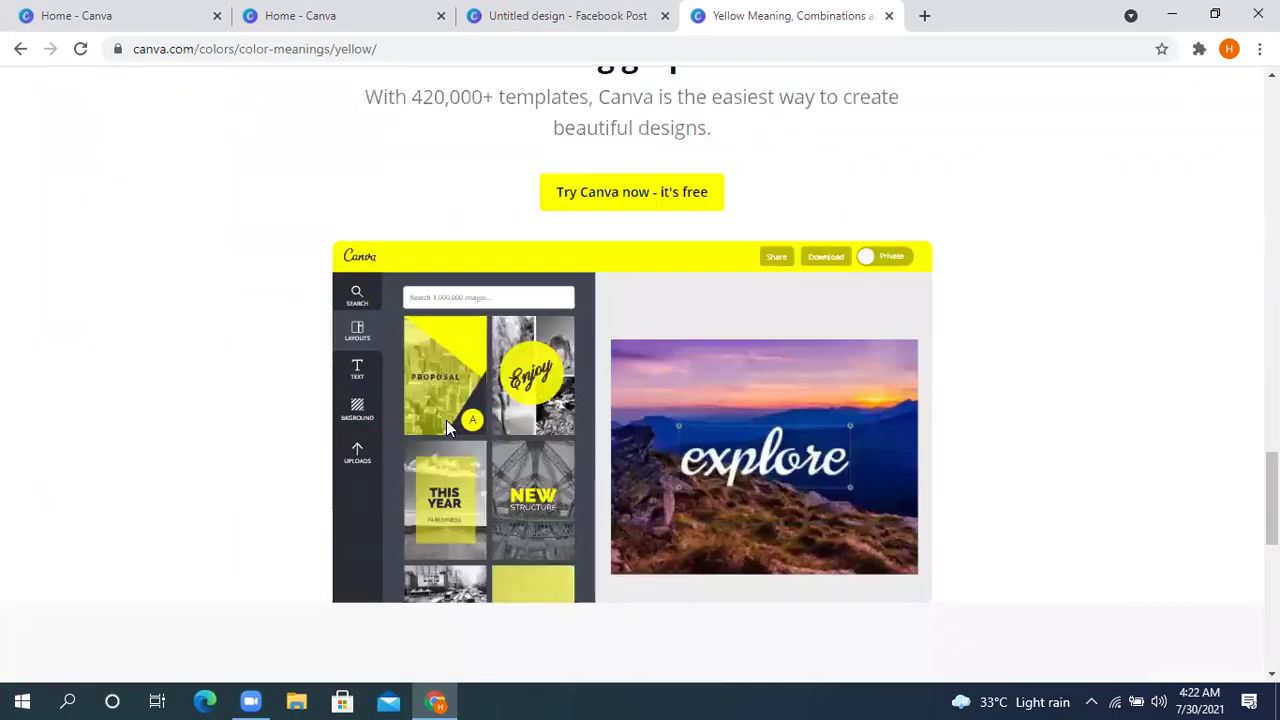
pyautogui.scroll(-1, 446, 422)
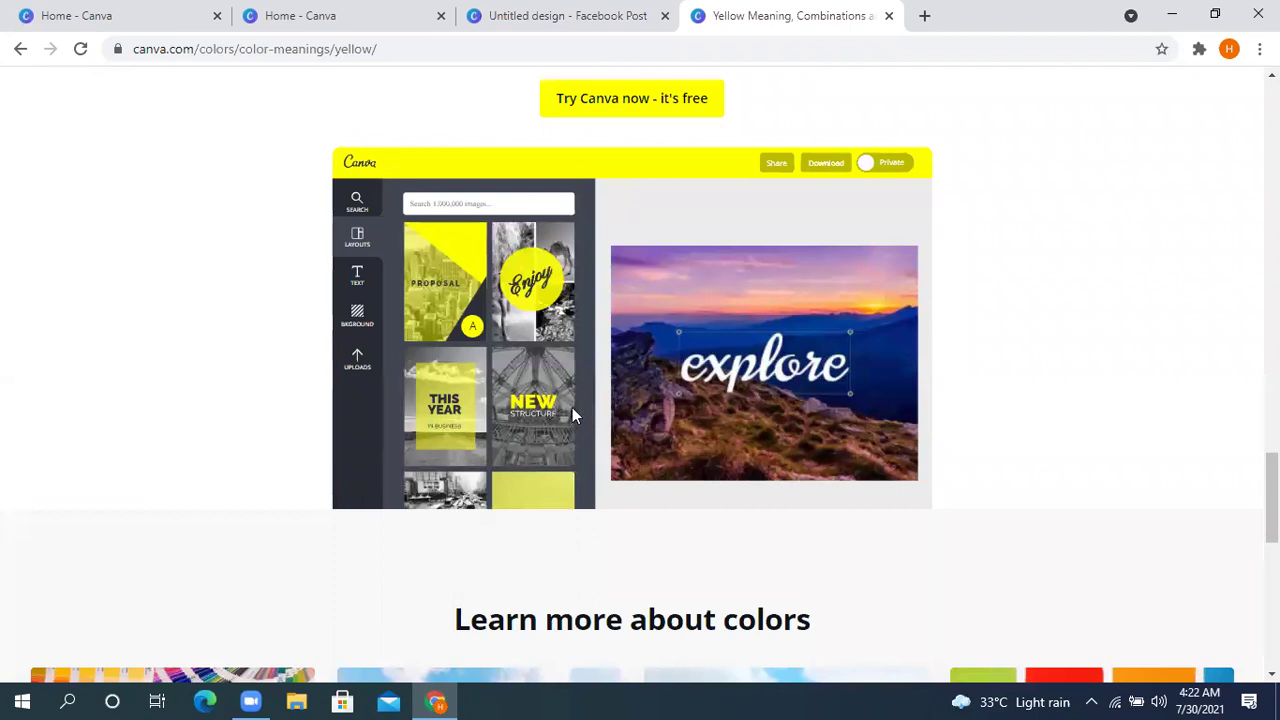
pyautogui.scroll(-2, 575, 410)
pyautogui.scroll(1, 572, 398)
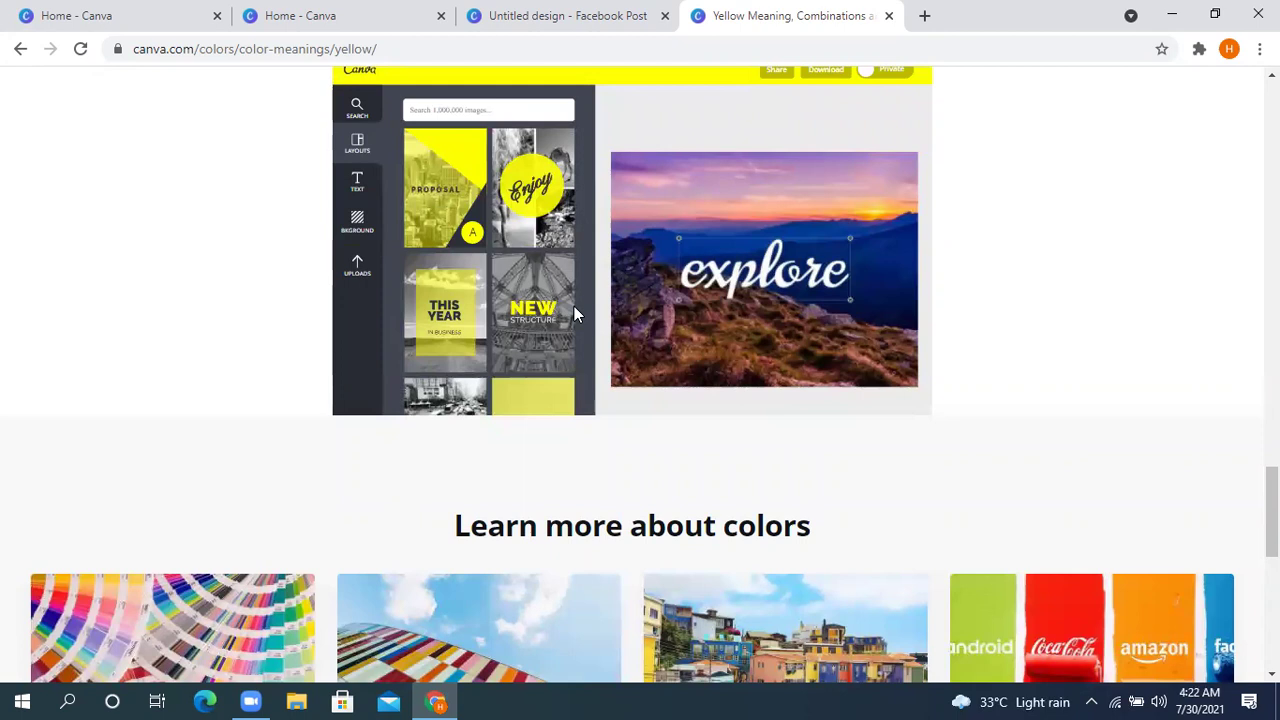
pyautogui.scroll(-4, 574, 310)
pyautogui.scroll(-2, 490, 316)
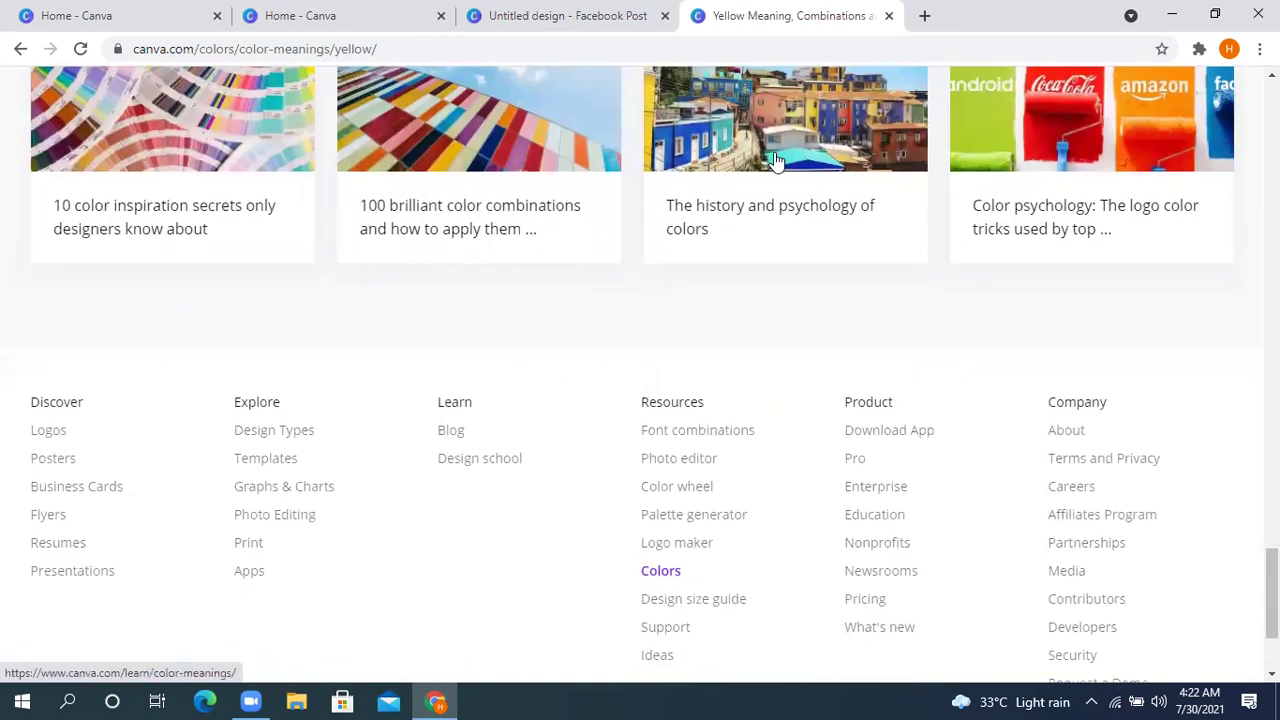
pyautogui.scroll(1, 838, 130)
pyautogui.scroll(1, 838, 130)
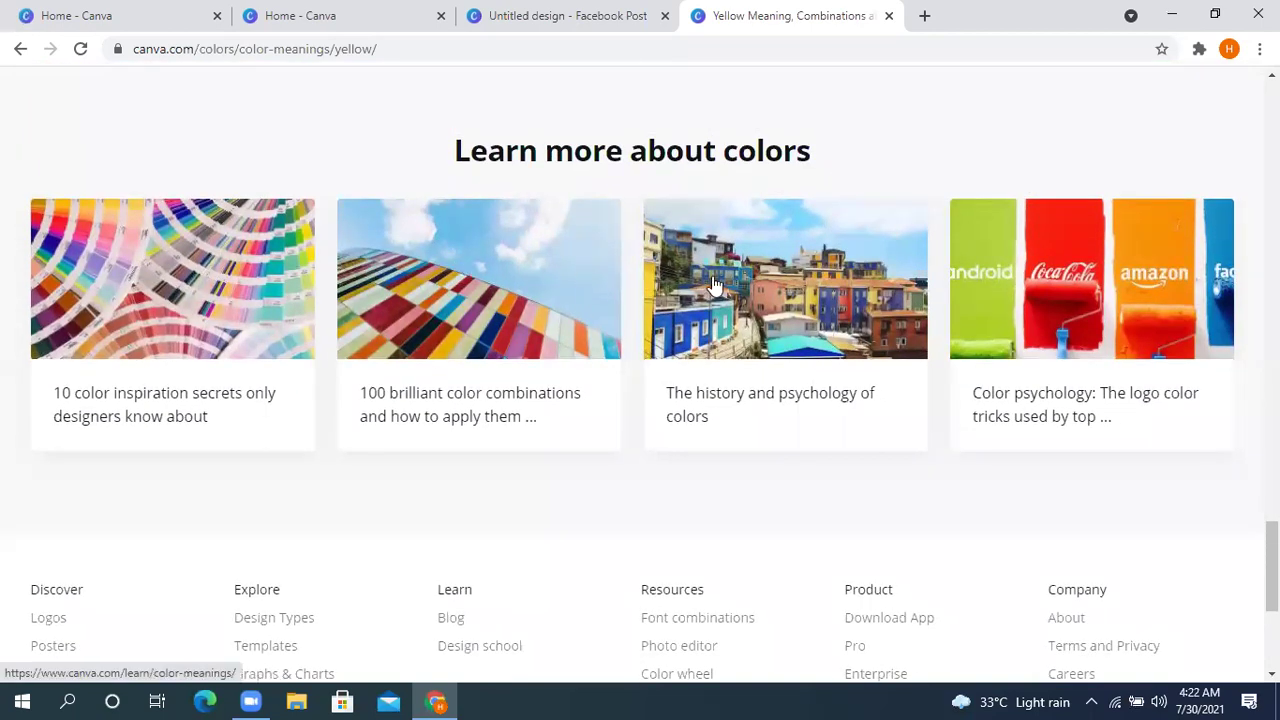
pyautogui.scroll(-4, 724, 255)
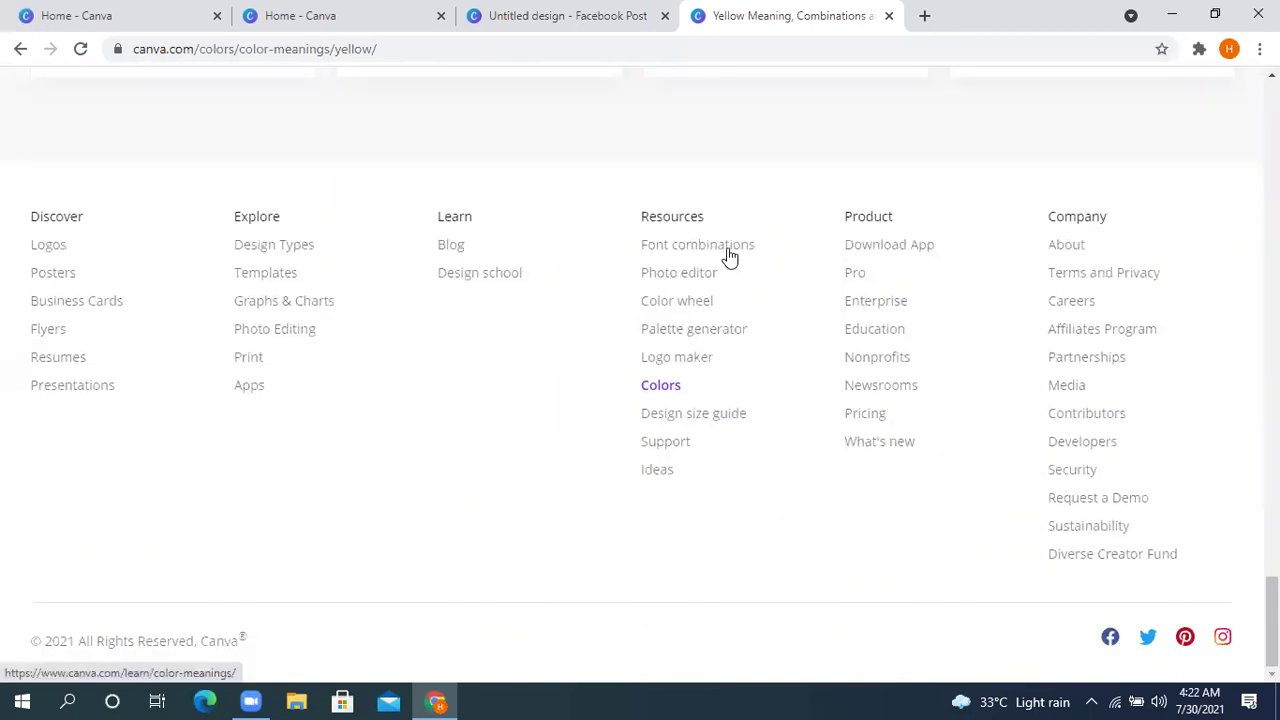
pyautogui.scroll(5, 730, 245)
pyautogui.scroll(7, 744, 216)
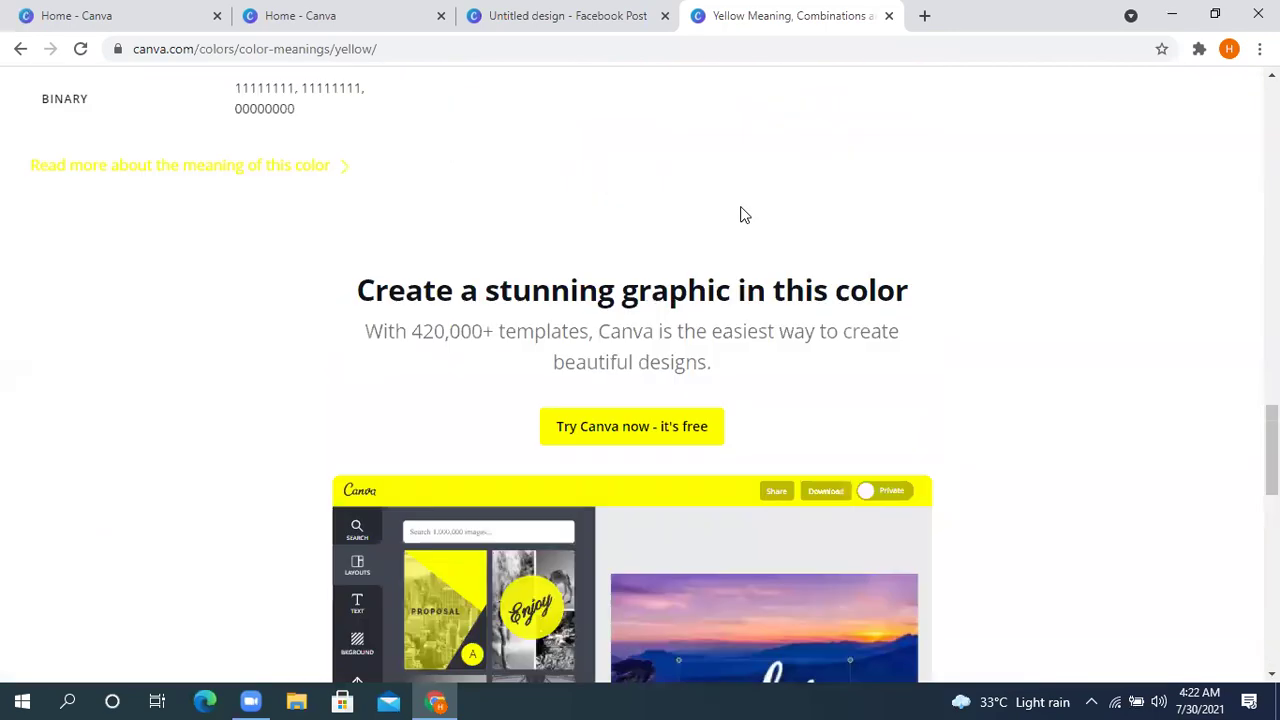
pyautogui.scroll(1, 740, 220)
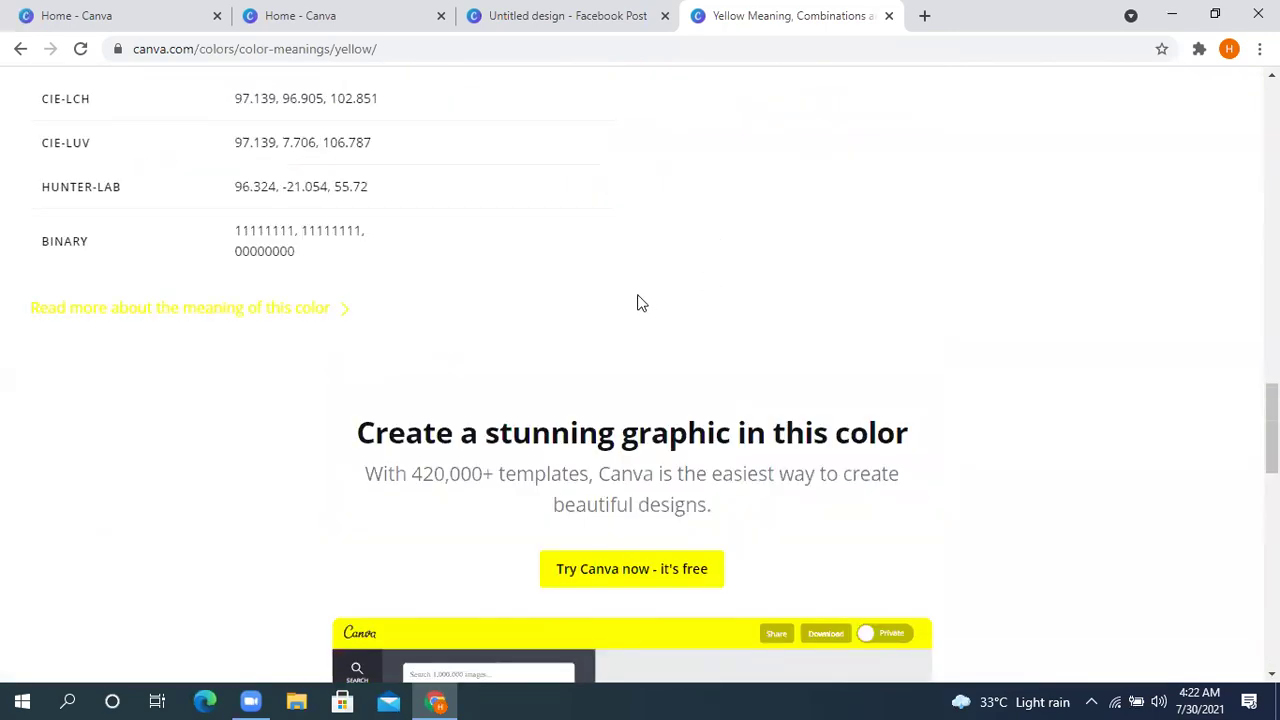
pyautogui.scroll(-8, 630, 290)
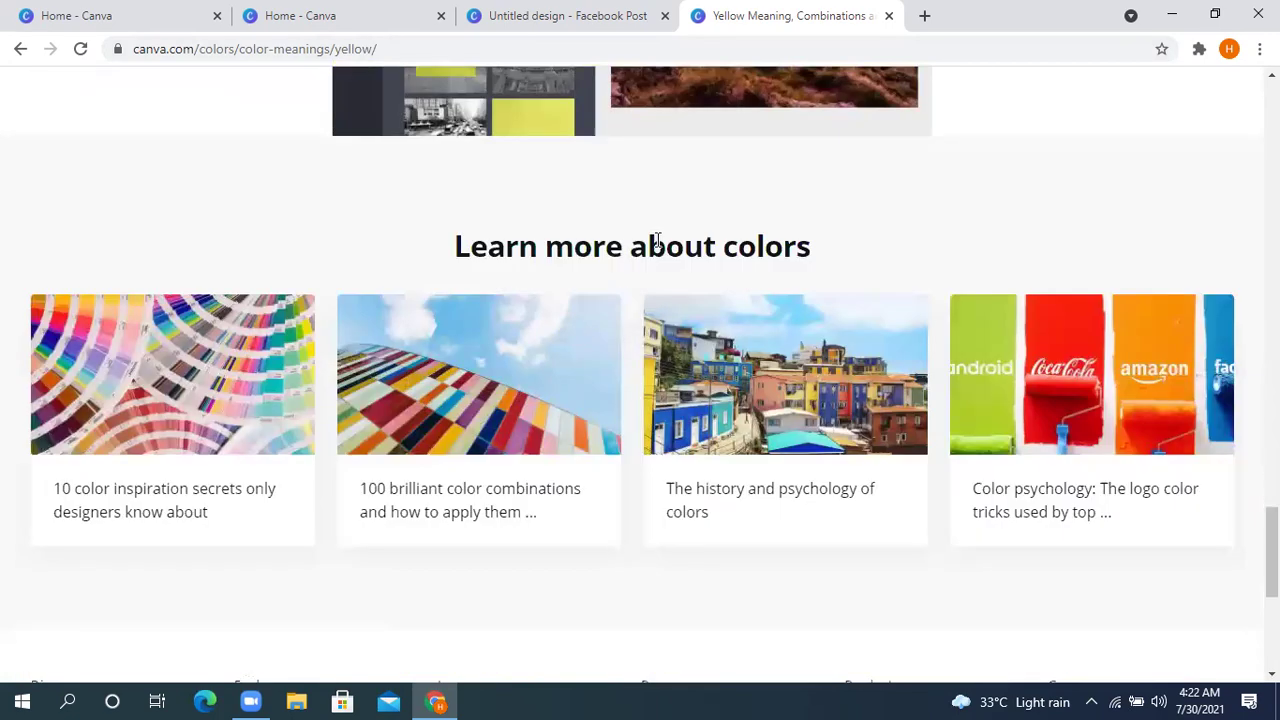
pyautogui.scroll(5, 656, 240)
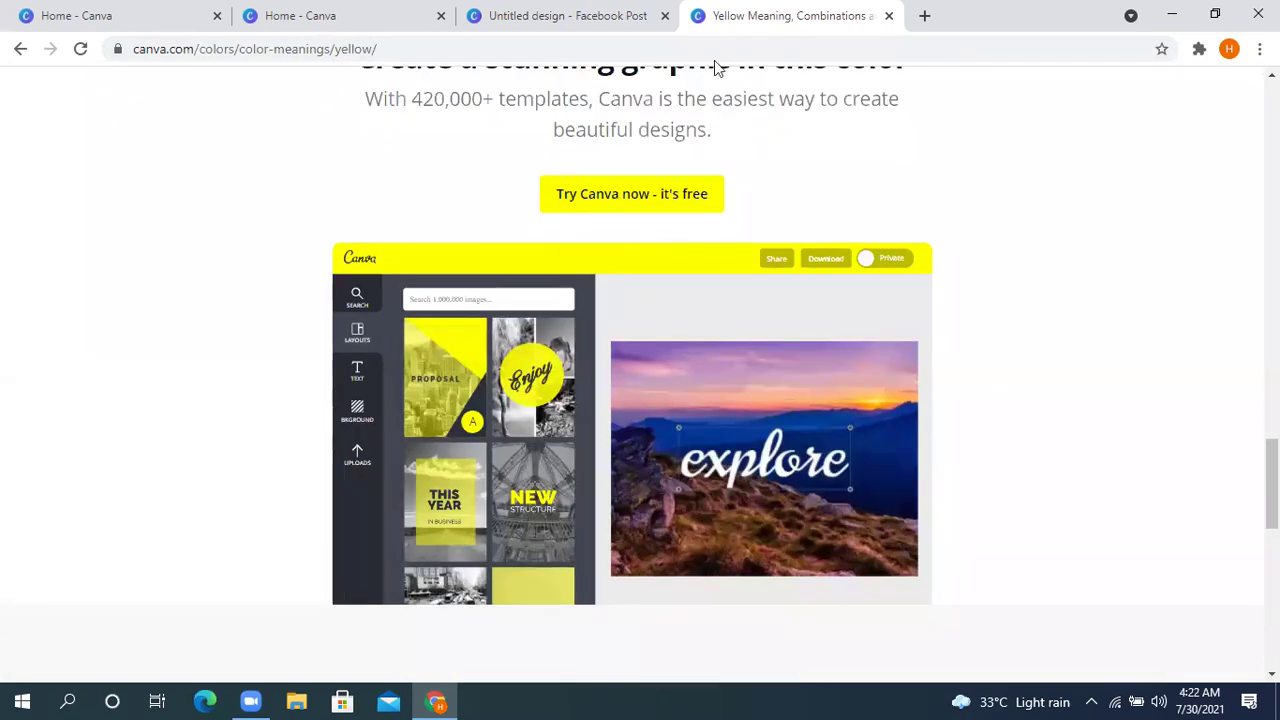
# - Open the Cheeky Marguerita color combination from the Yellow page and look through its page
pyautogui.scroll(20, 291, 389)
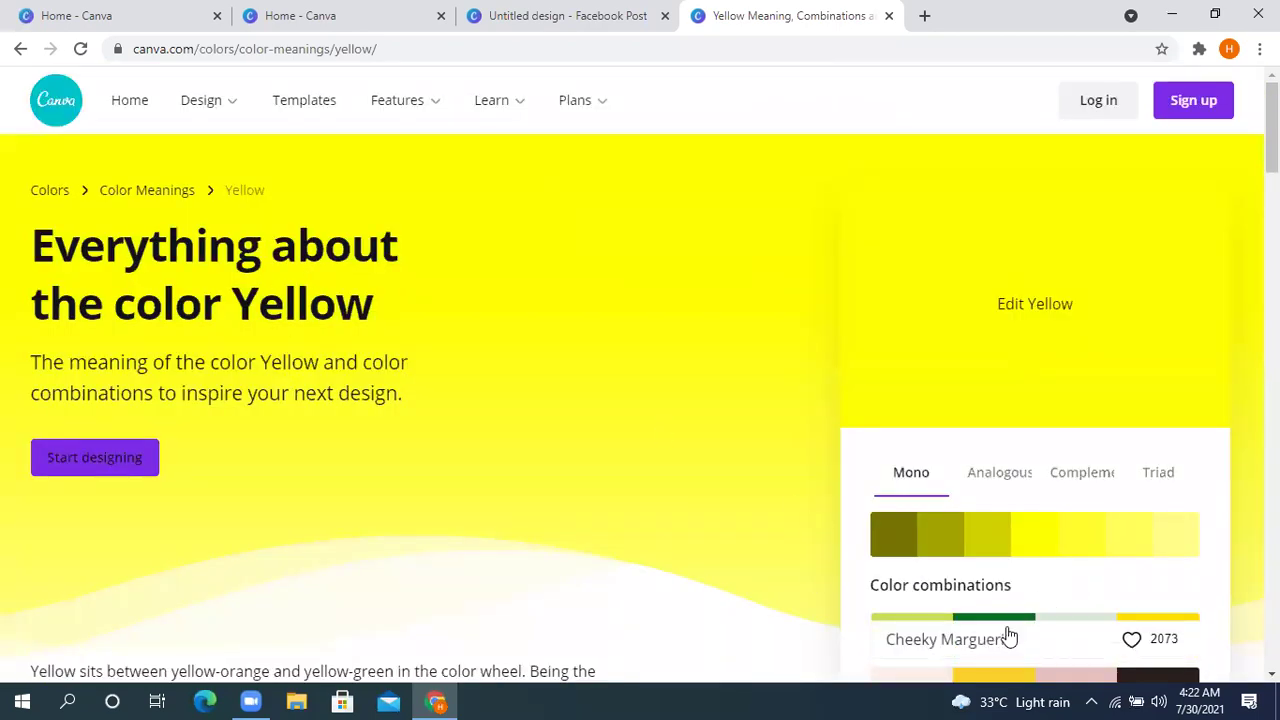
pyautogui.click(1008, 632)
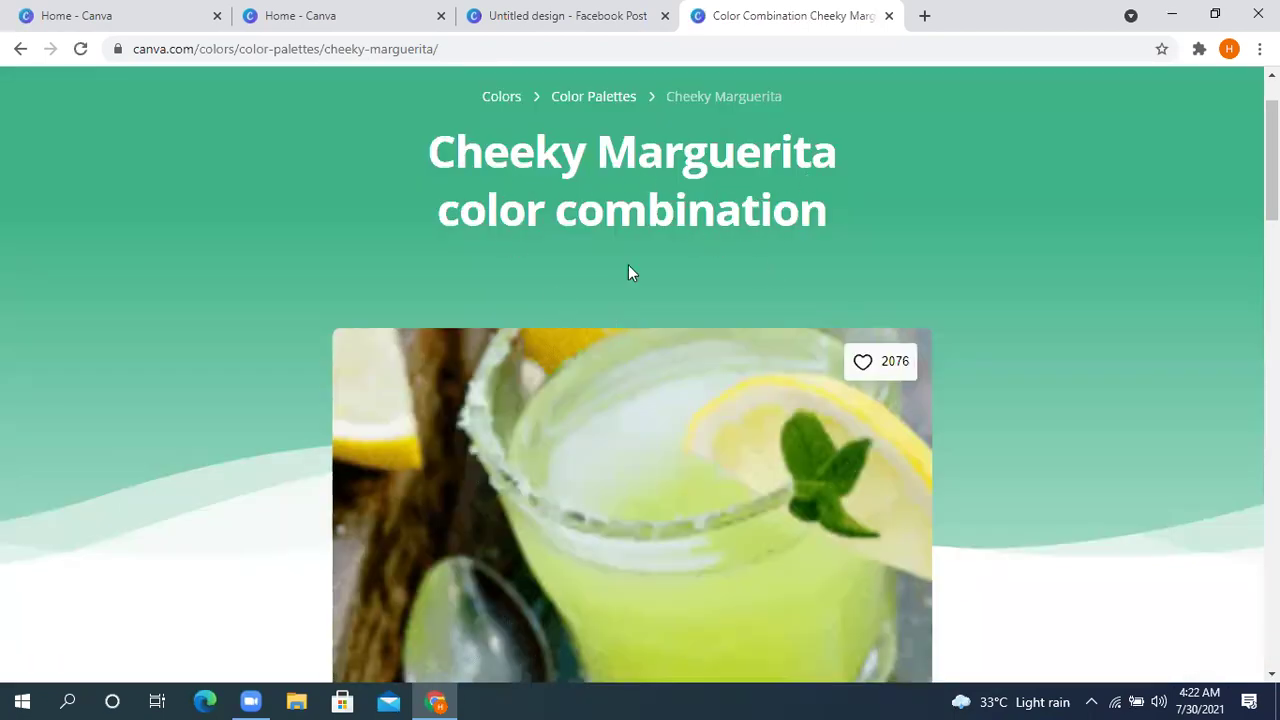
pyautogui.scroll(-5, 628, 270)
pyautogui.scroll(-12, 622, 300)
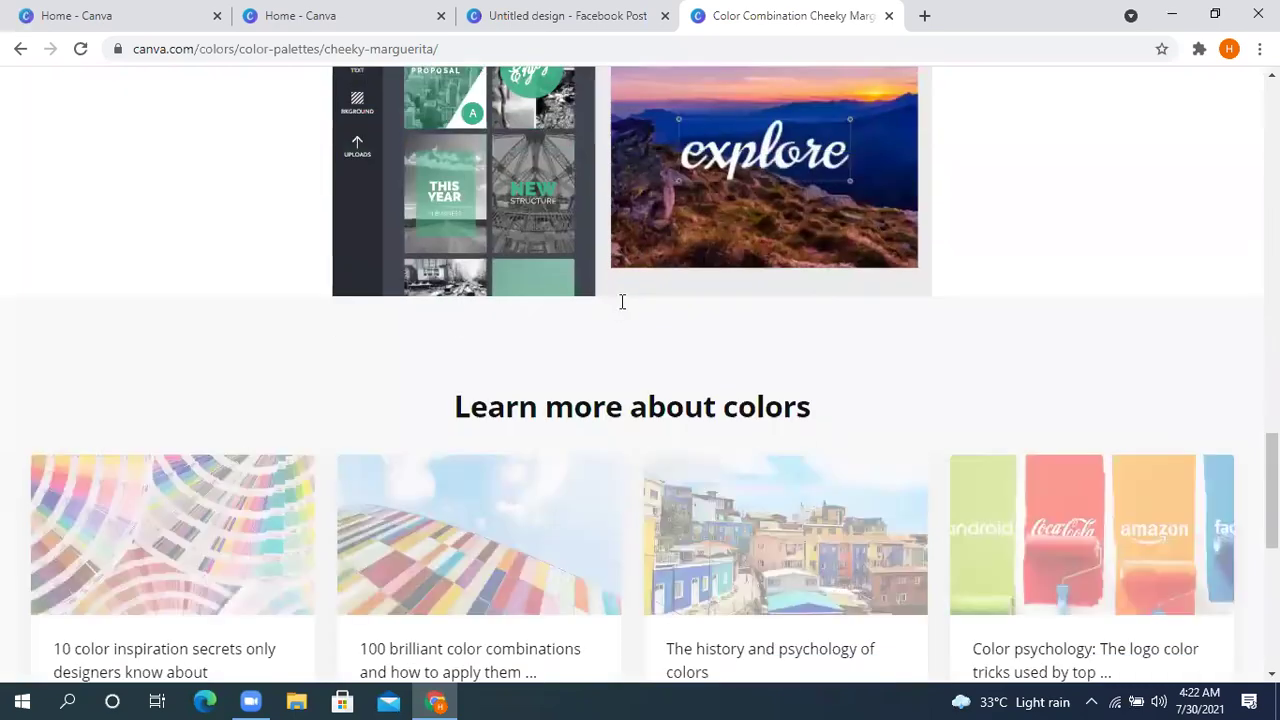
# - Go back from the Cheeky Marguerita combination to the Yellow page and look over its description and color combinations
pyautogui.scroll(-1, 429, 271)
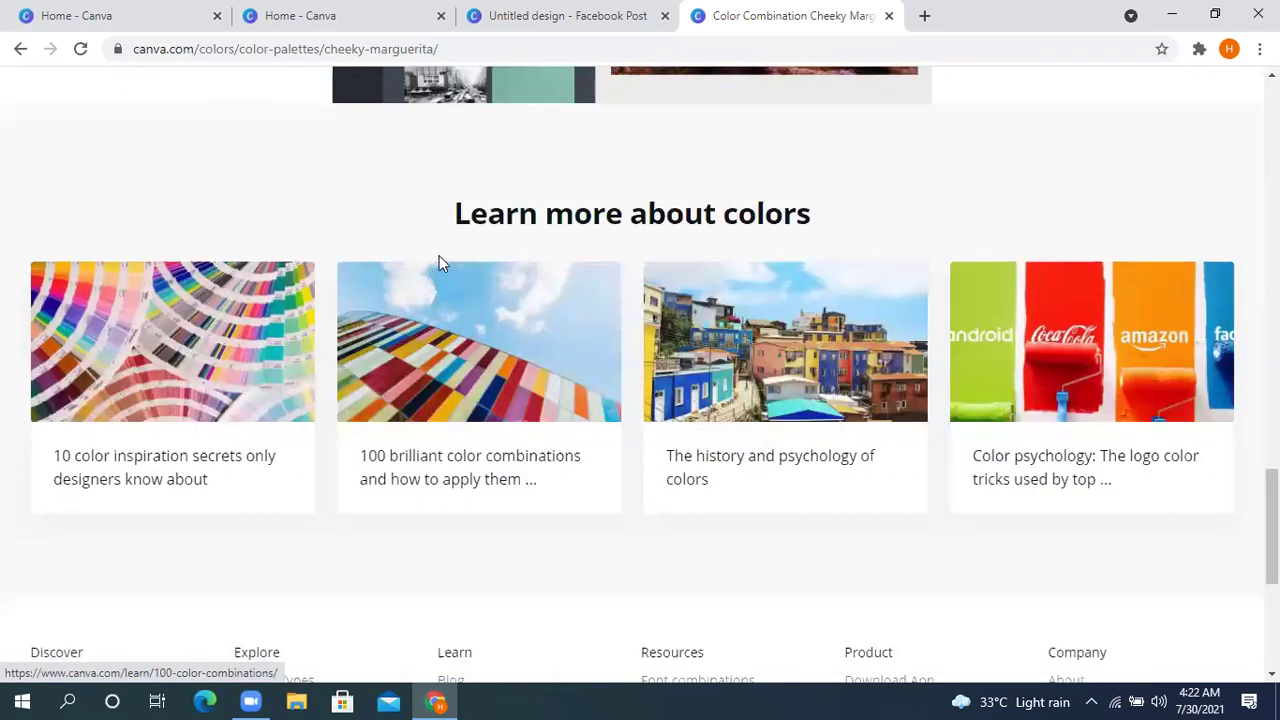
pyautogui.scroll(15, 431, 257)
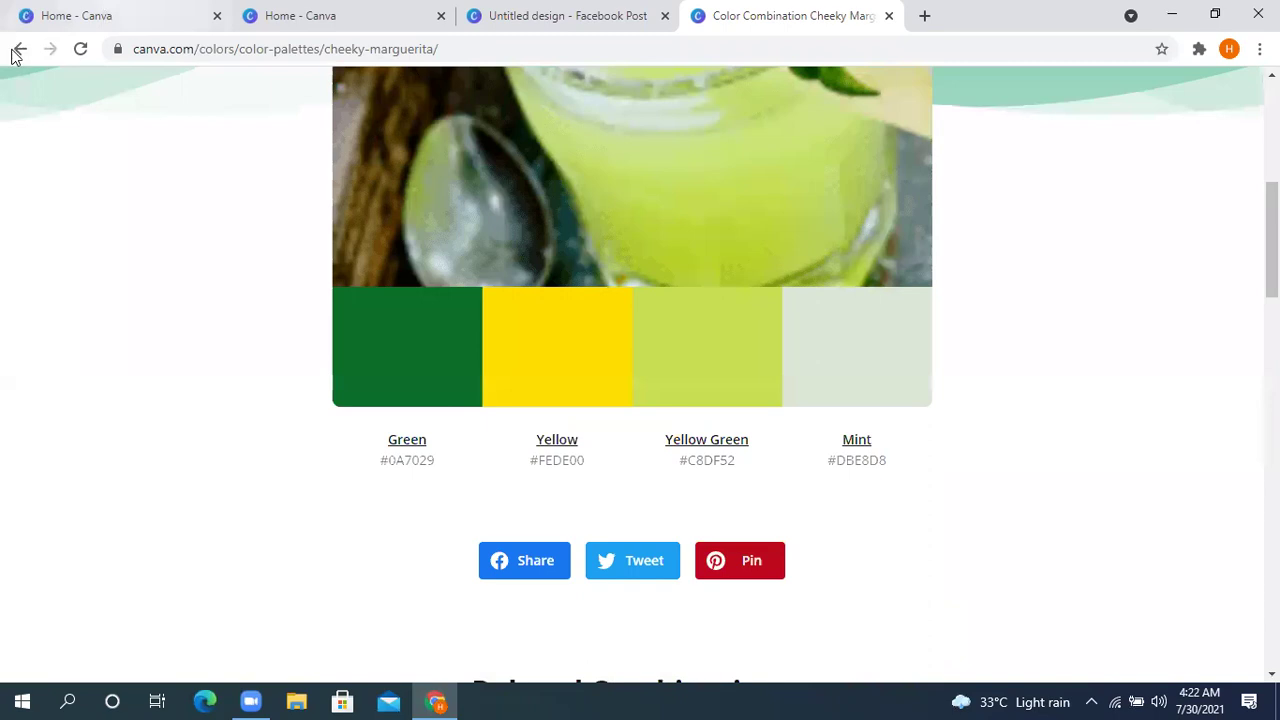
pyautogui.click(17, 50)
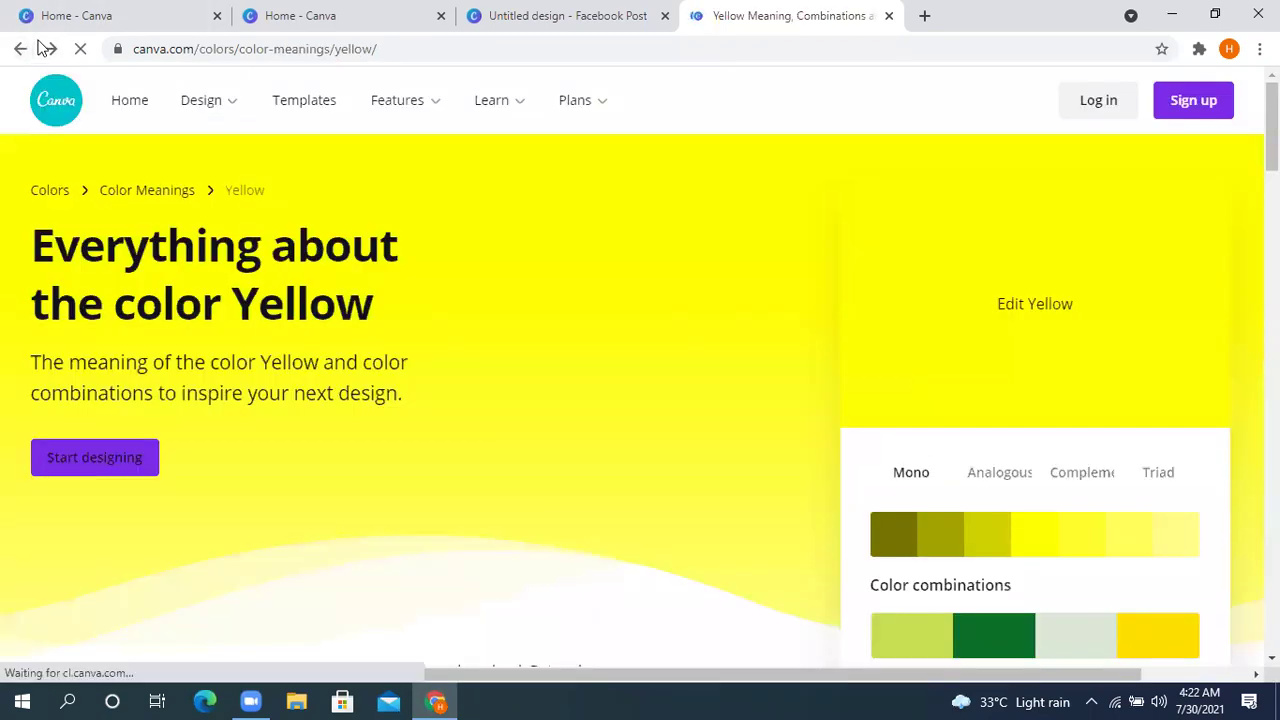
pyautogui.scroll(-8, 384, 247)
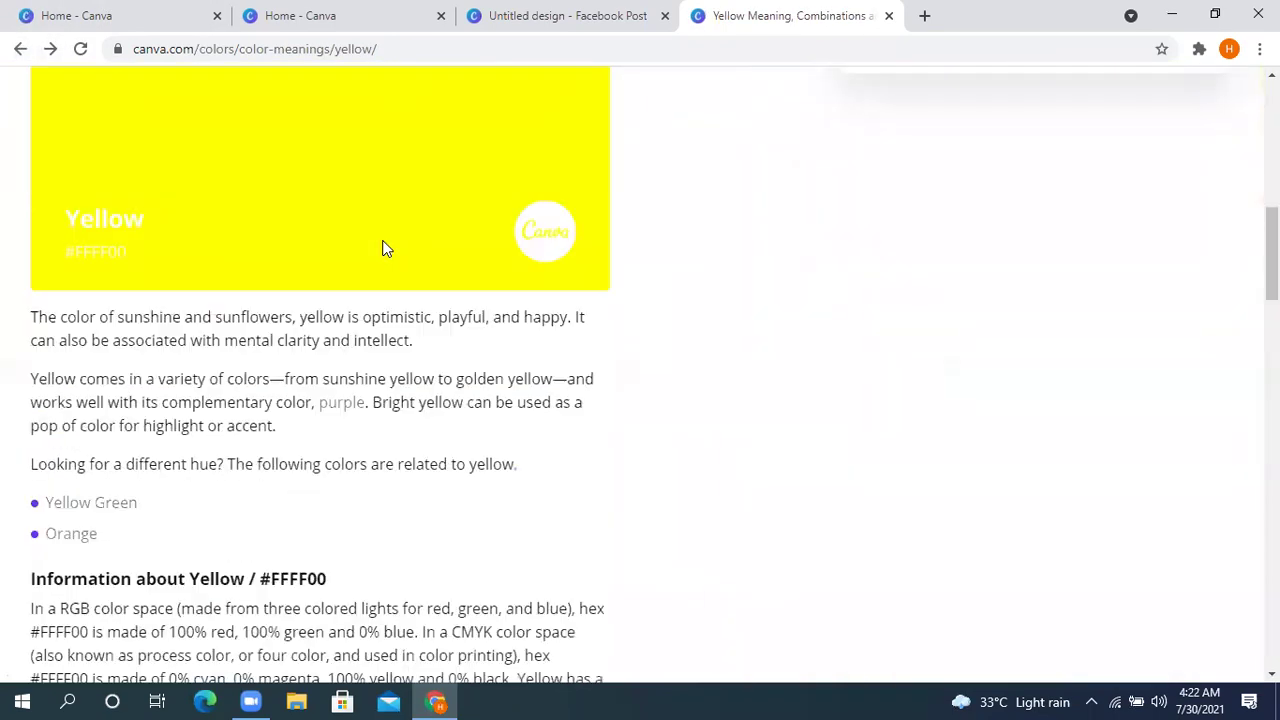
pyautogui.scroll(3, 386, 245)
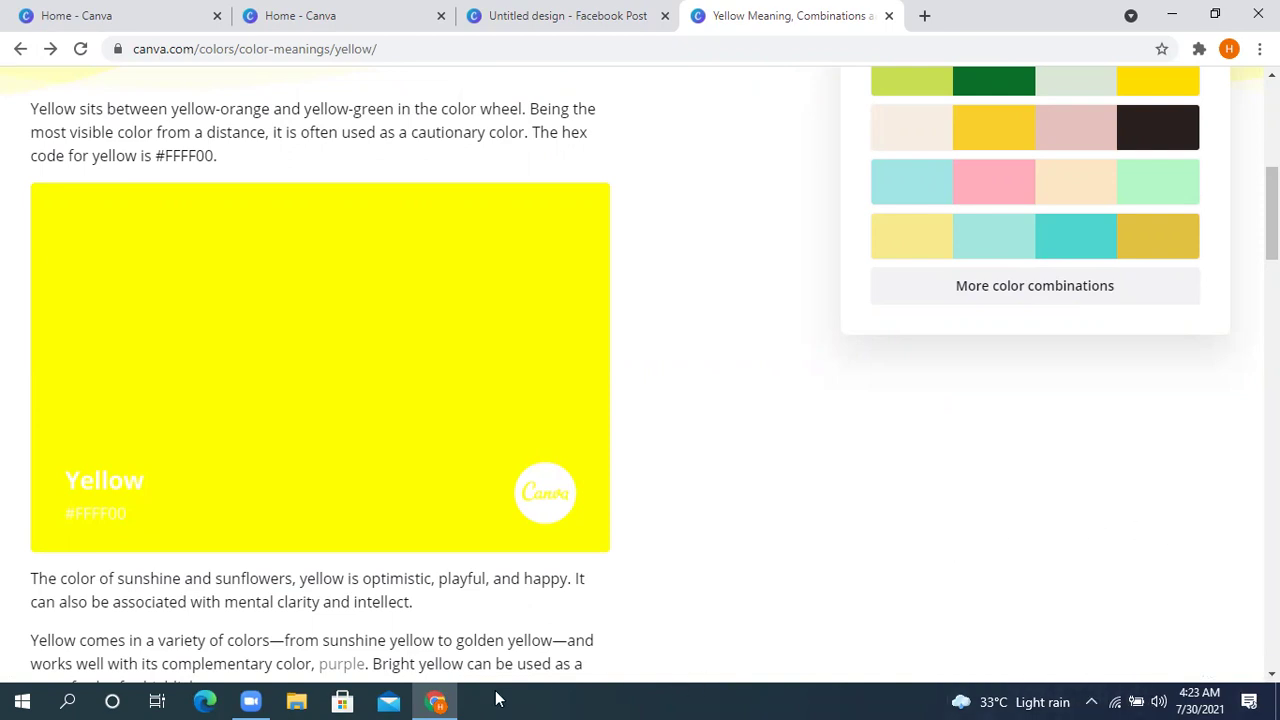
# - Open the Colors PDF from the desktop and read its introductory pages on color psychology in design
pyautogui.click(435, 701)
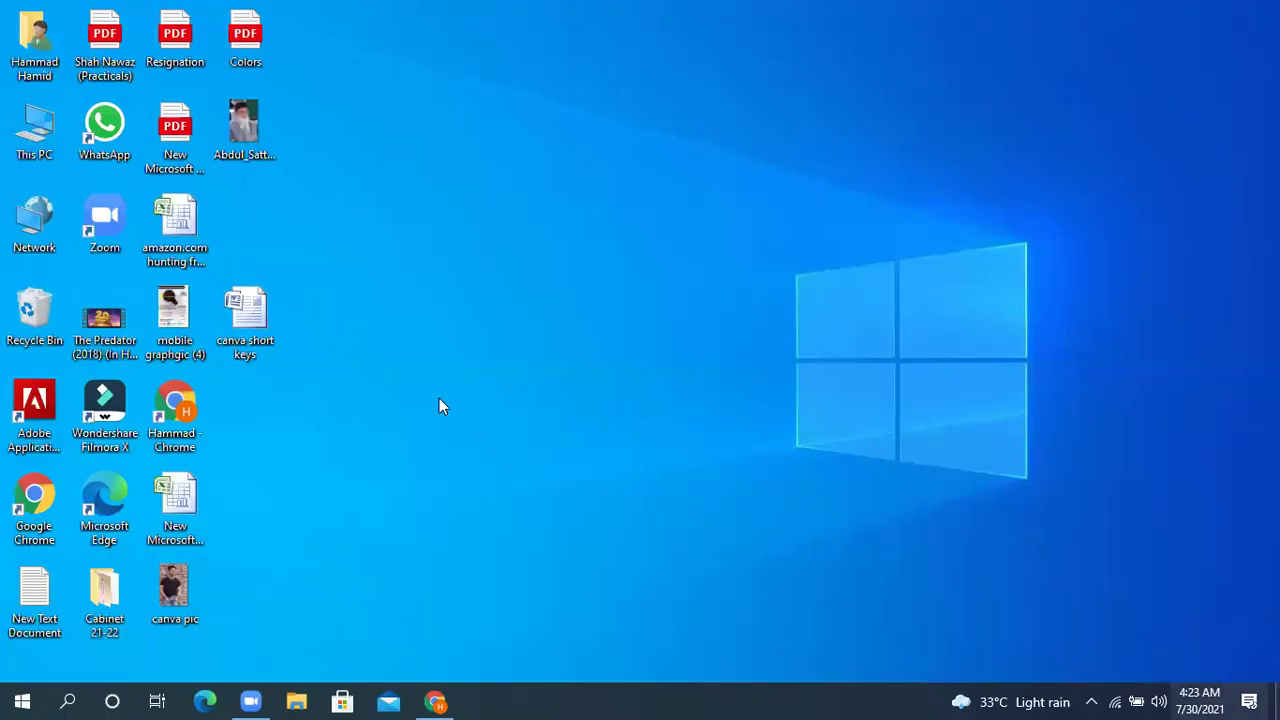
pyautogui.click(266, 51)
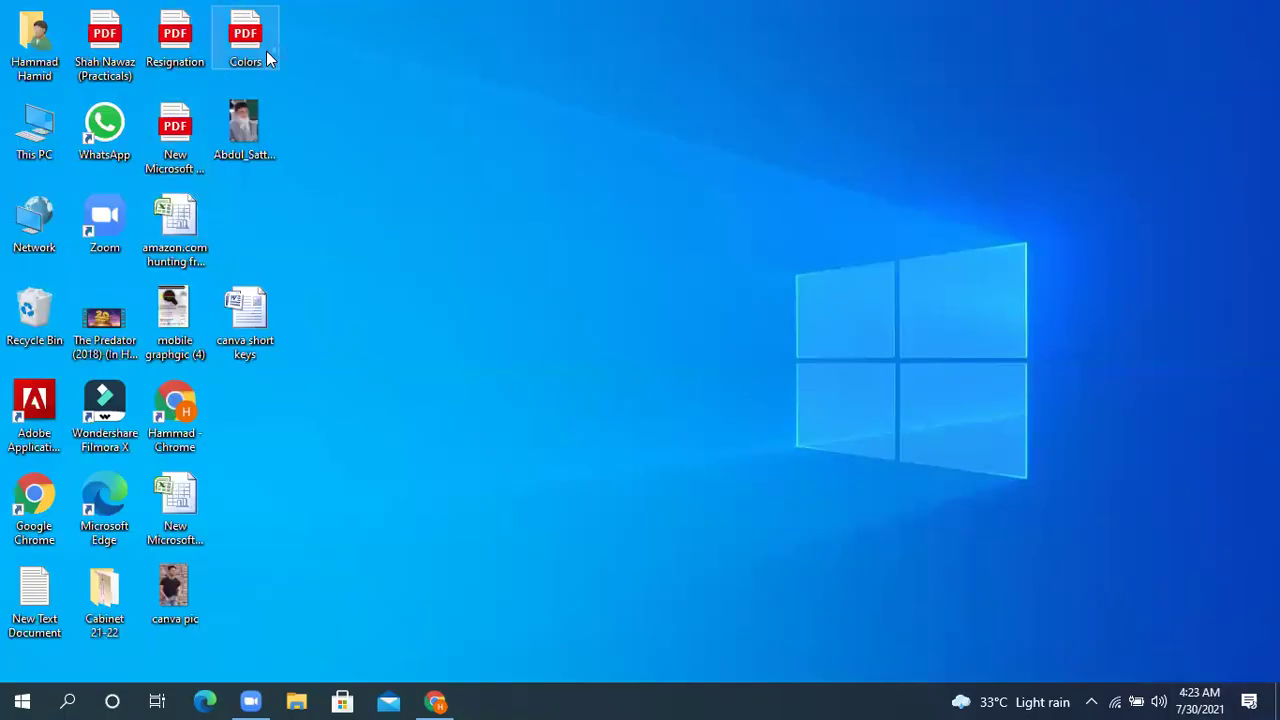
pyautogui.doubleClick(249, 158)
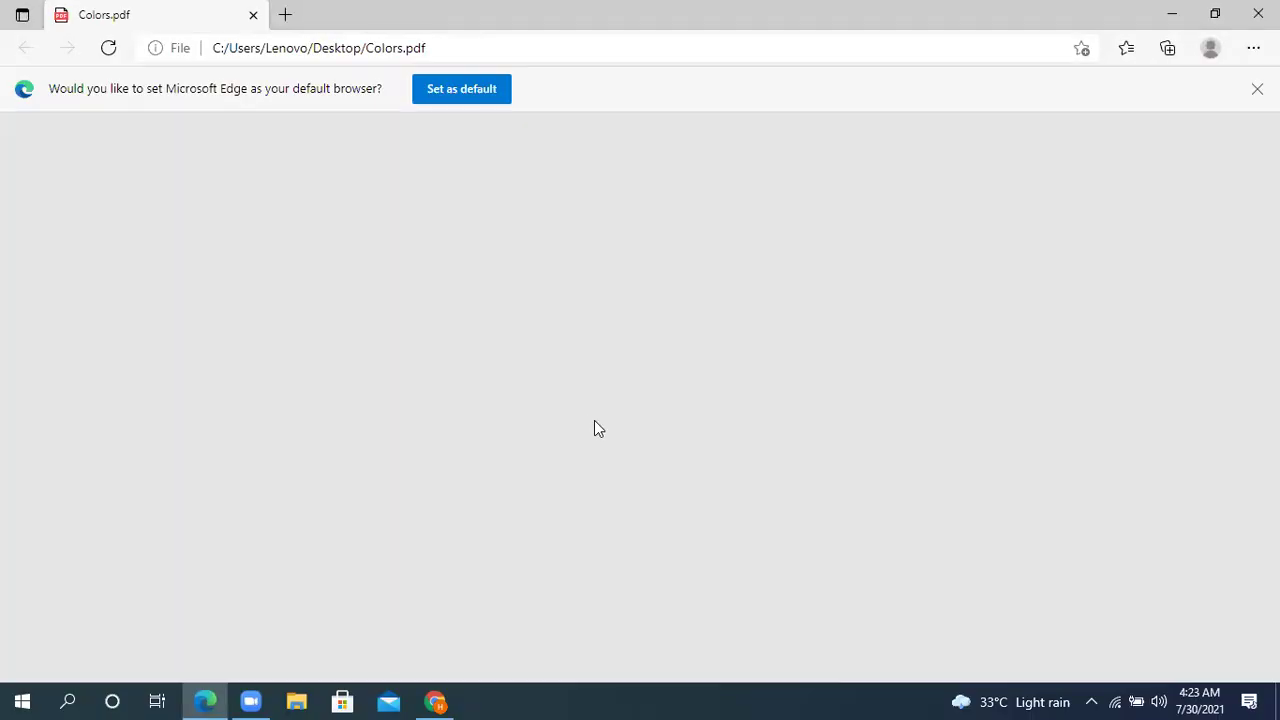
pyautogui.scroll(-10, 600, 410)
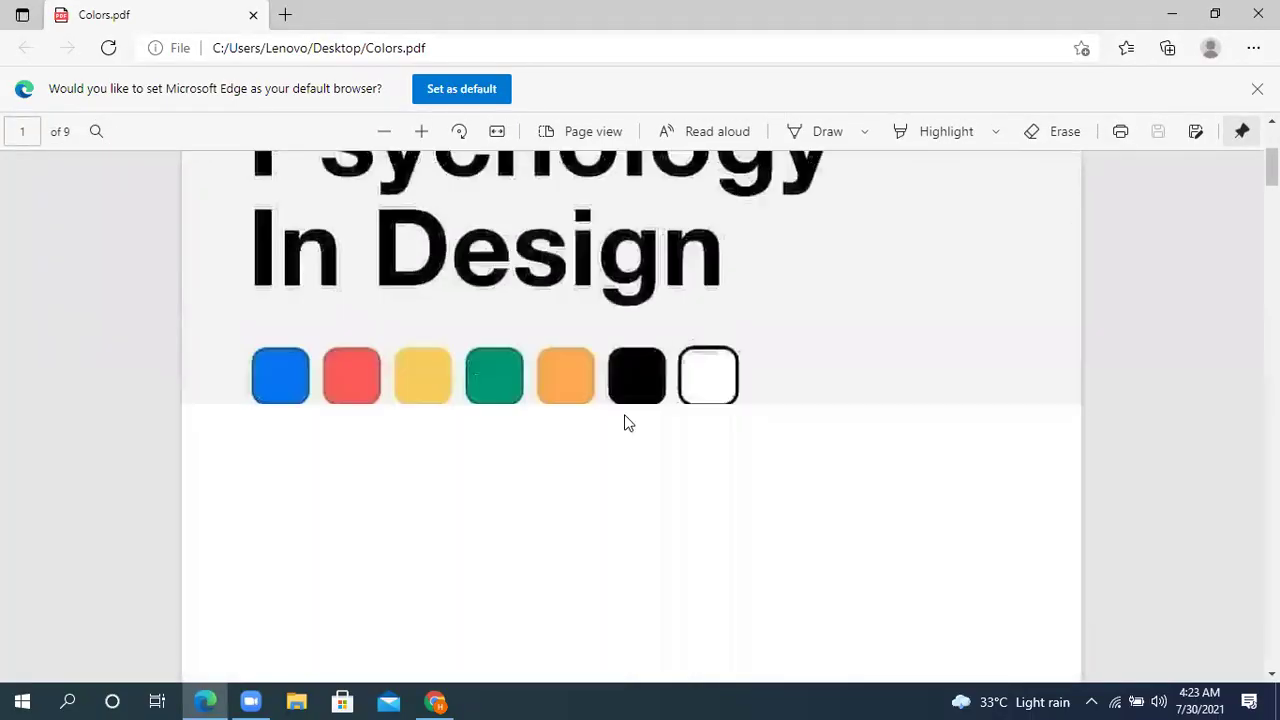
pyautogui.scroll(-10, 622, 418)
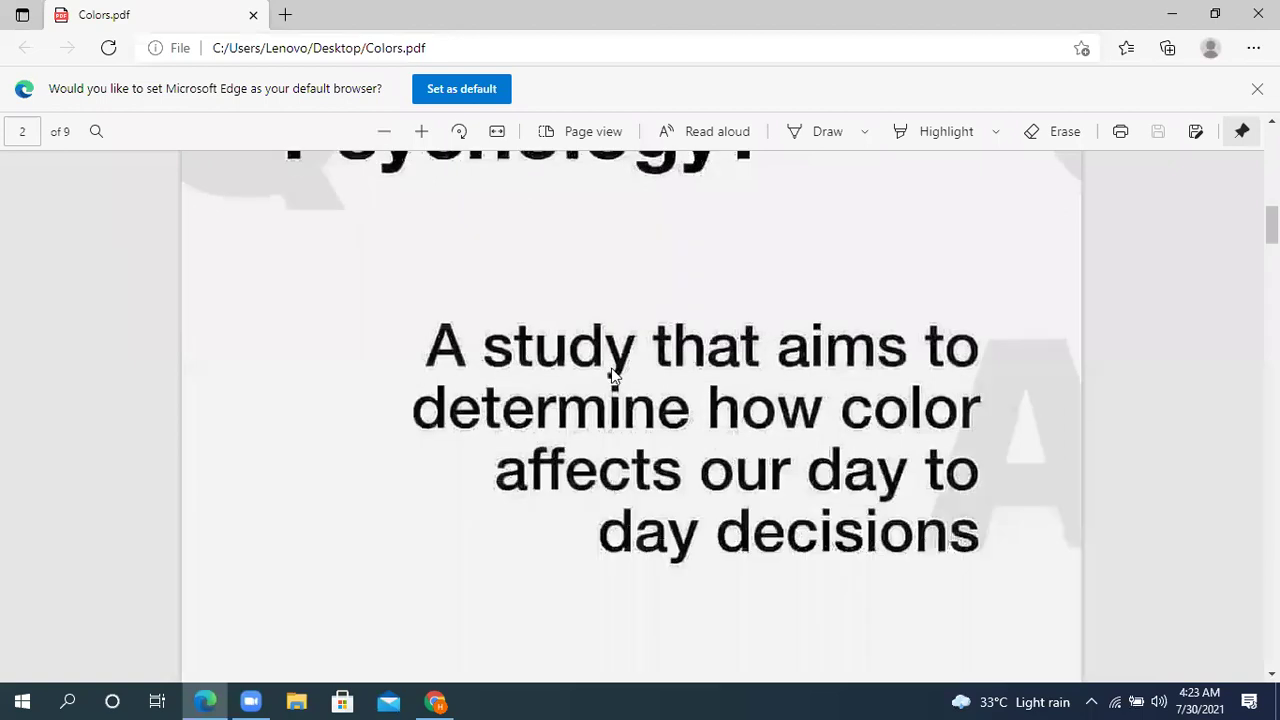
pyautogui.scroll(-10, 613, 374)
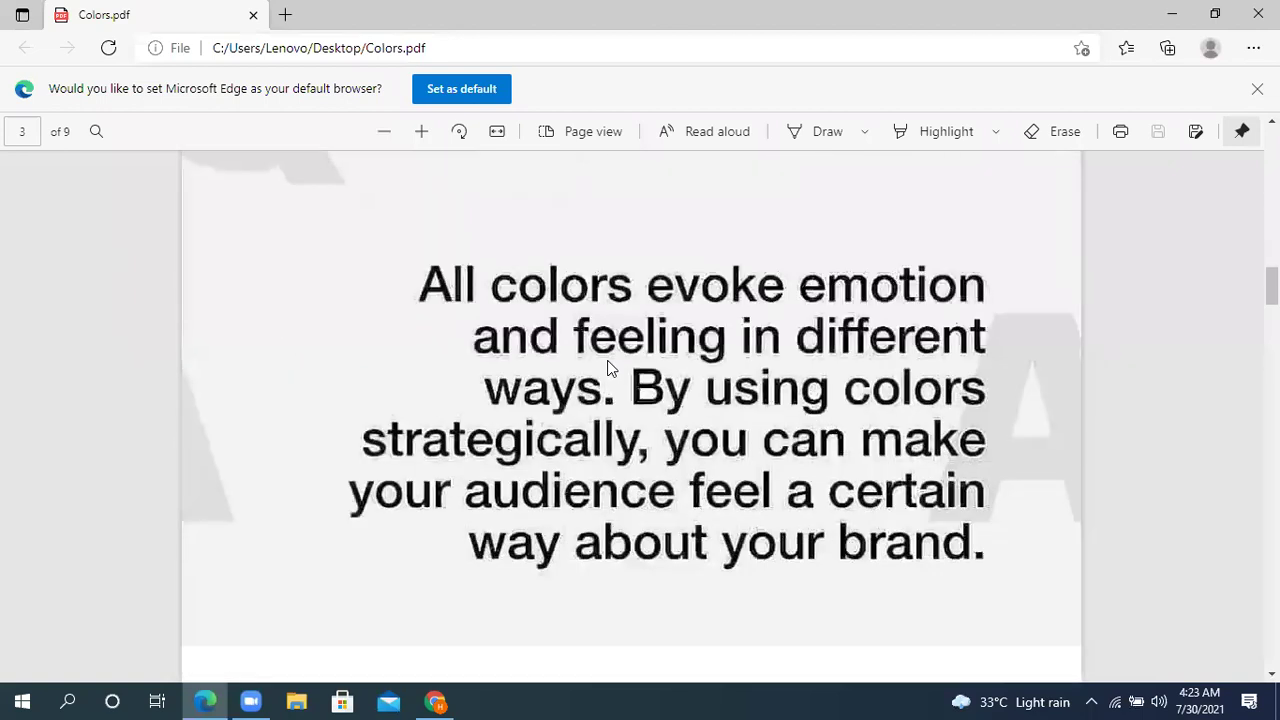
# - Examine the red and green pages of the Colors PDF to see what each color portrays
pyautogui.scroll(-5, 607, 367)
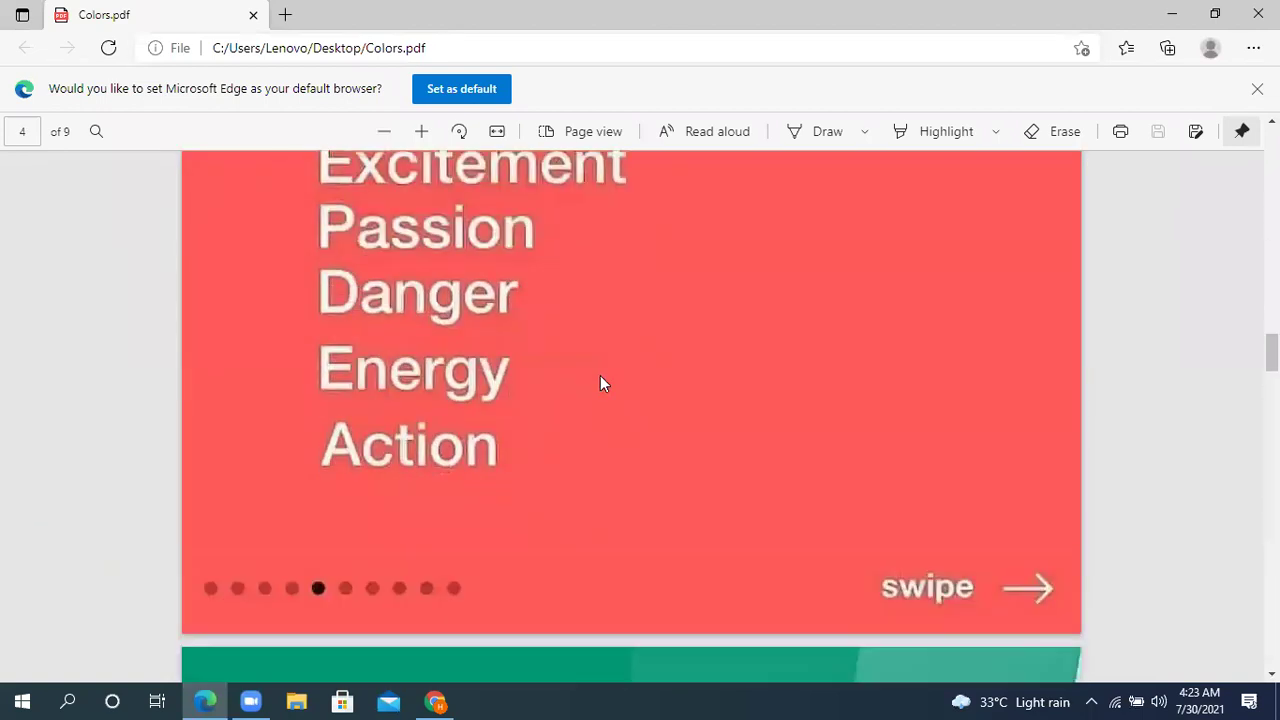
pyautogui.scroll(3, 600, 375)
pyautogui.scroll(3, 600, 380)
pyautogui.scroll(-4, 540, 380)
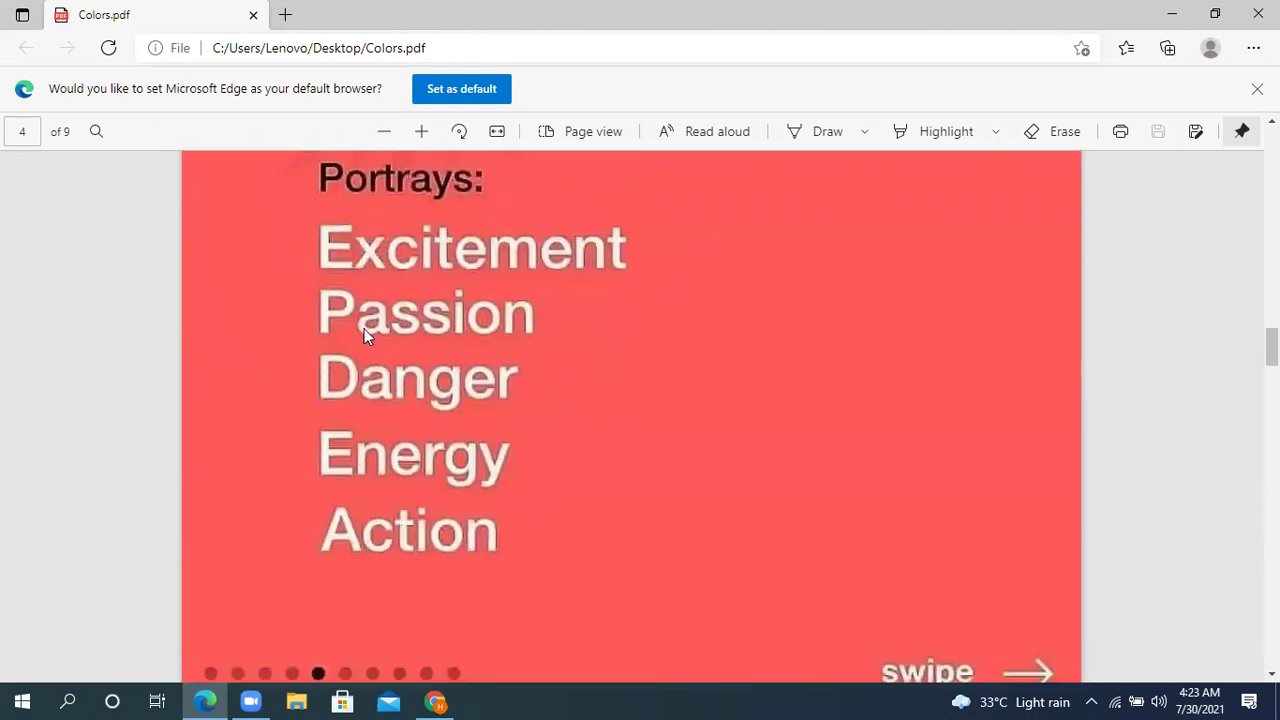
pyautogui.scroll(-4, 470, 440)
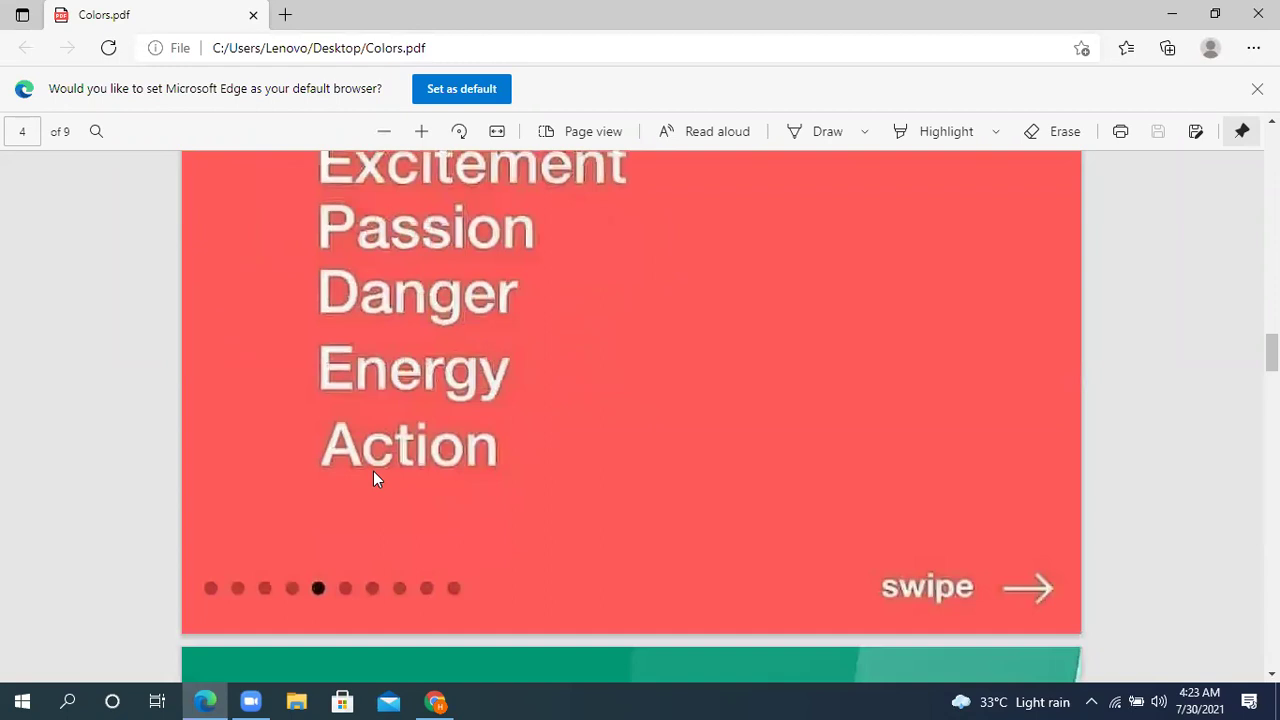
pyautogui.scroll(-3, 300, 330)
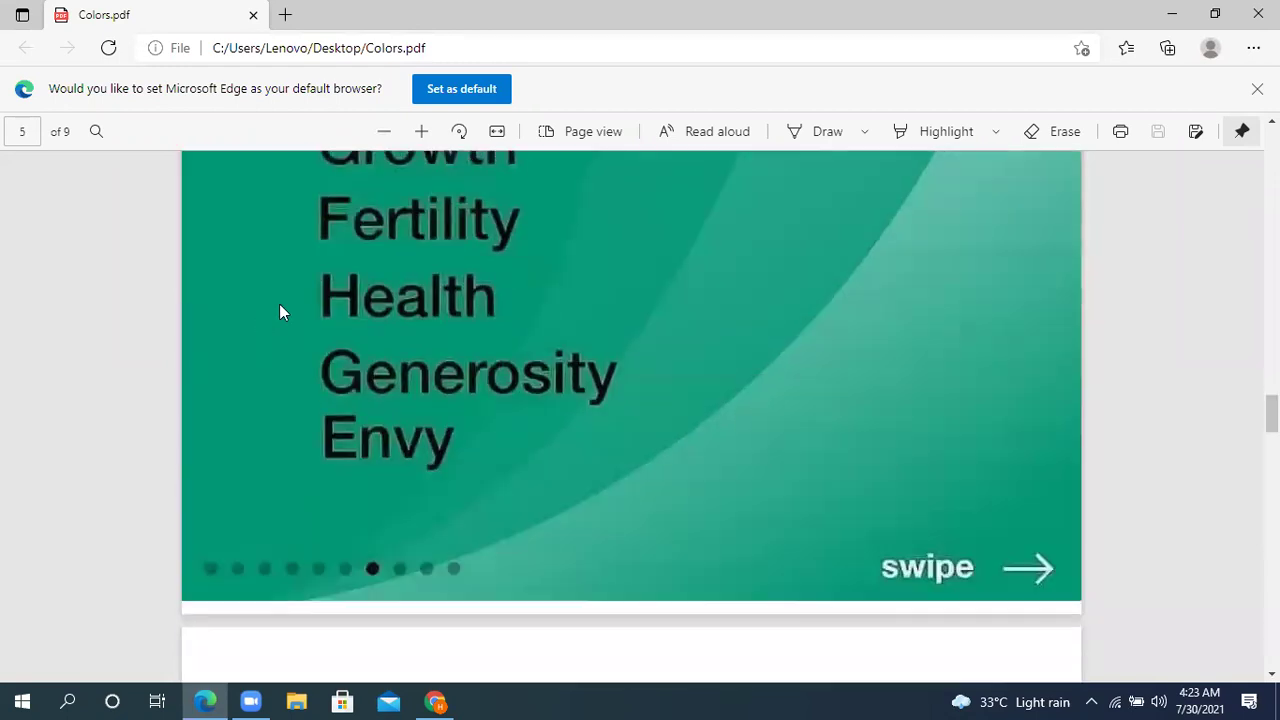
pyautogui.scroll(2, 380, 289)
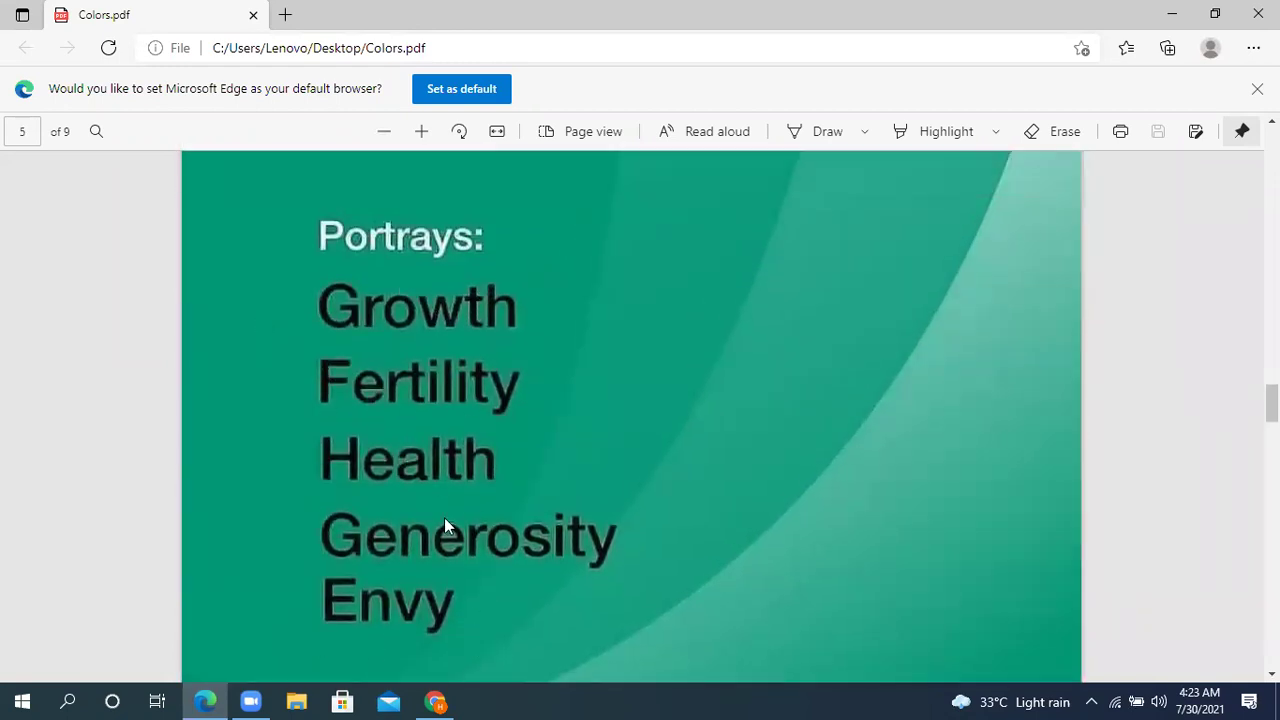
# - Look through the remaining PDF pages from blue and yellow to white, and close the Colors PDF
pyautogui.scroll(-10, 444, 527)
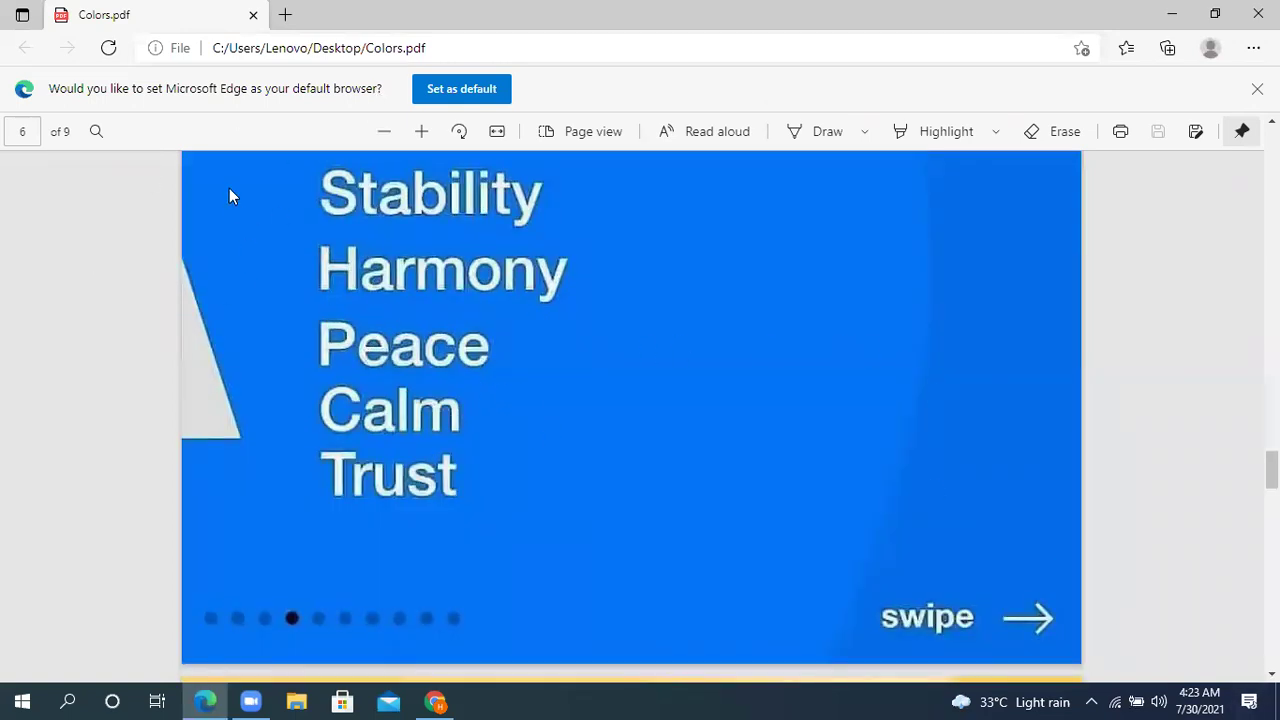
pyautogui.scroll(-10, 334, 278)
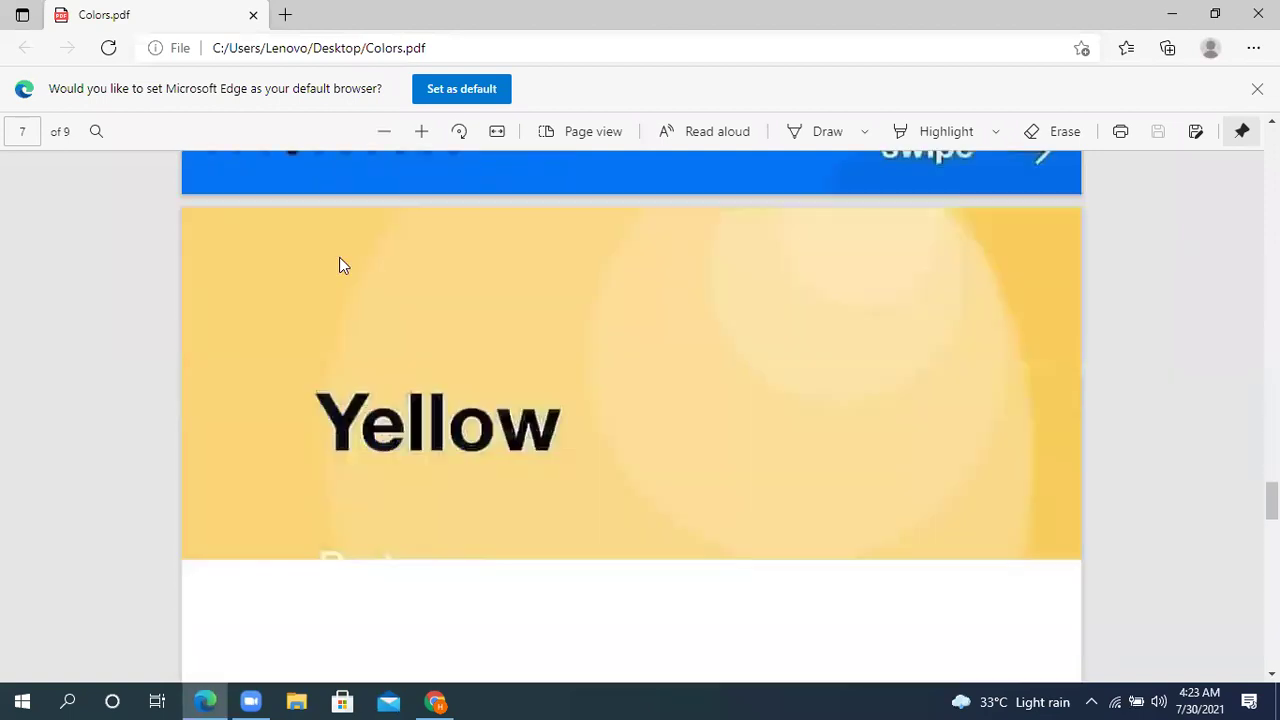
pyautogui.scroll(-15, 339, 250)
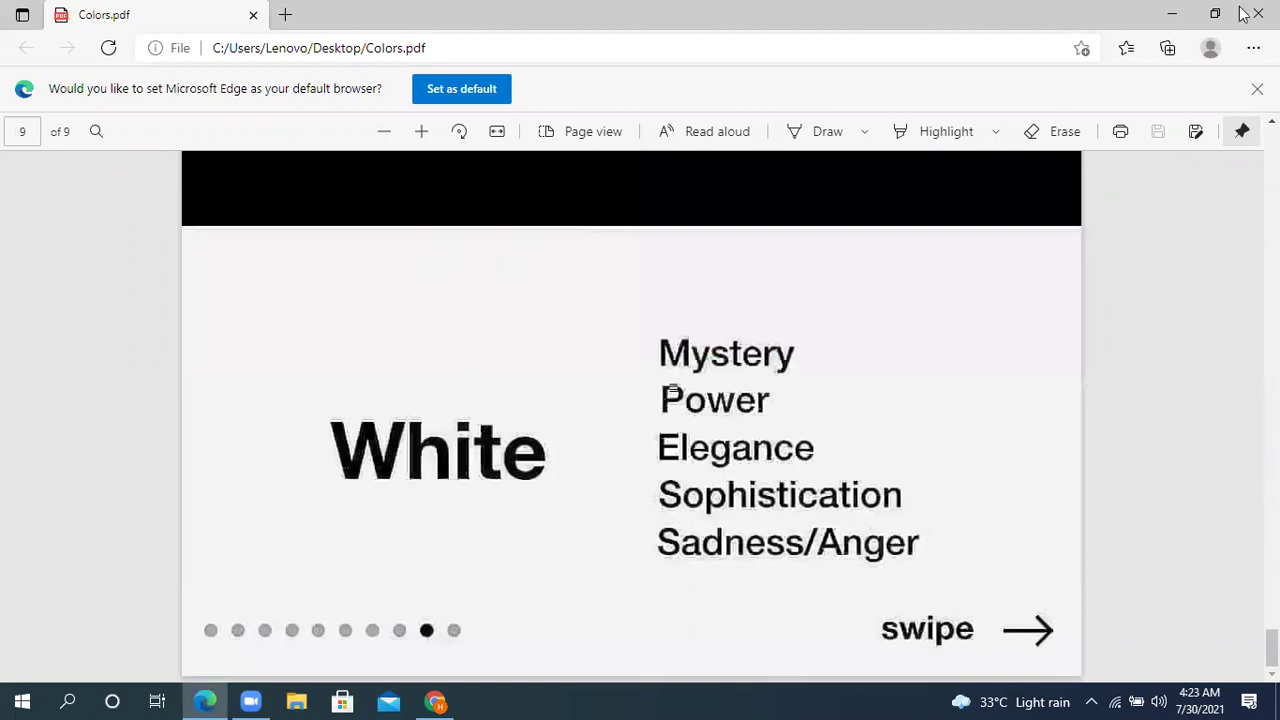
pyautogui.click(1258, 14)
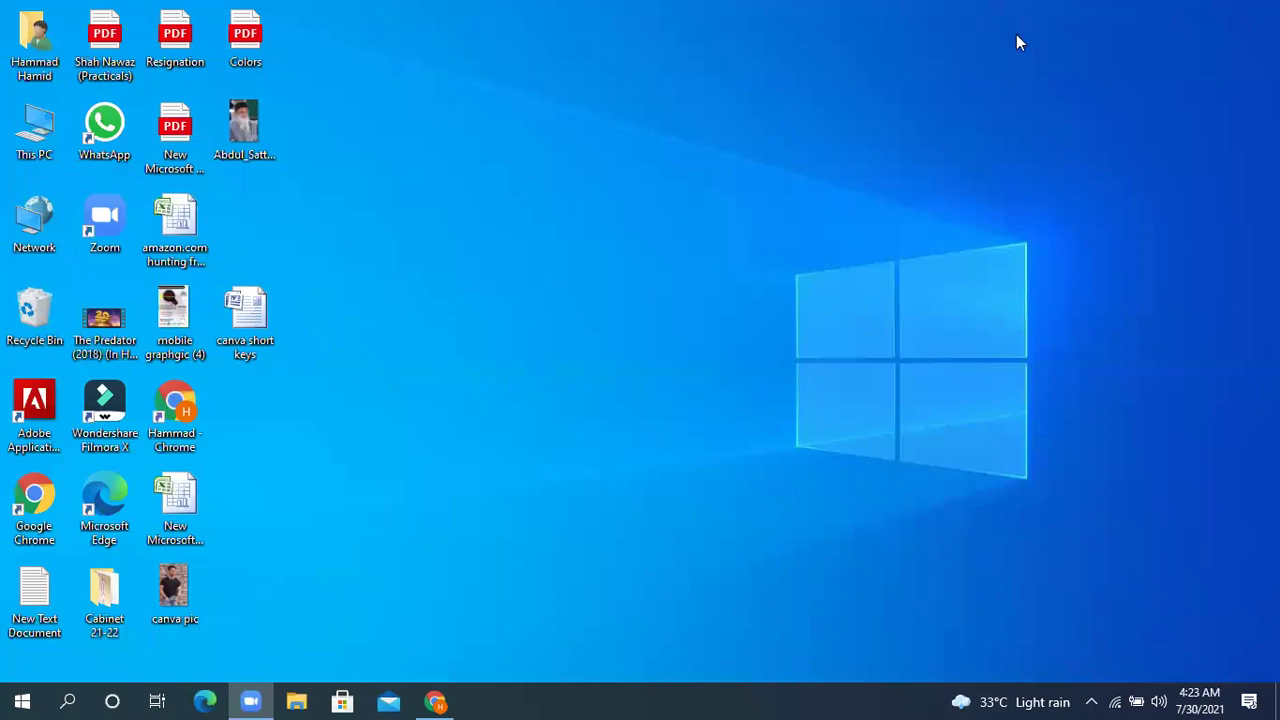
# - Switch back to Chrome and bring up the untitled Facebook Post design in a maximized window
pyautogui.click(434, 700)
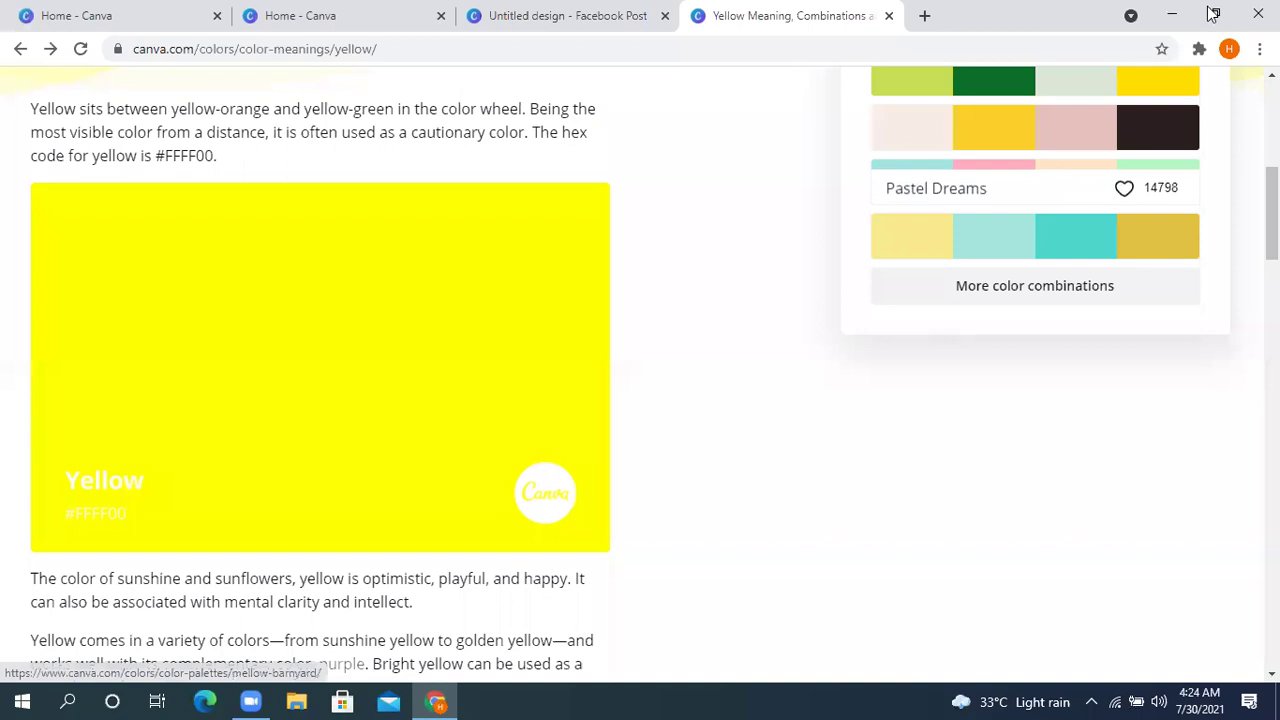
pyautogui.press('super+Down')
pyautogui.click(509, 97)
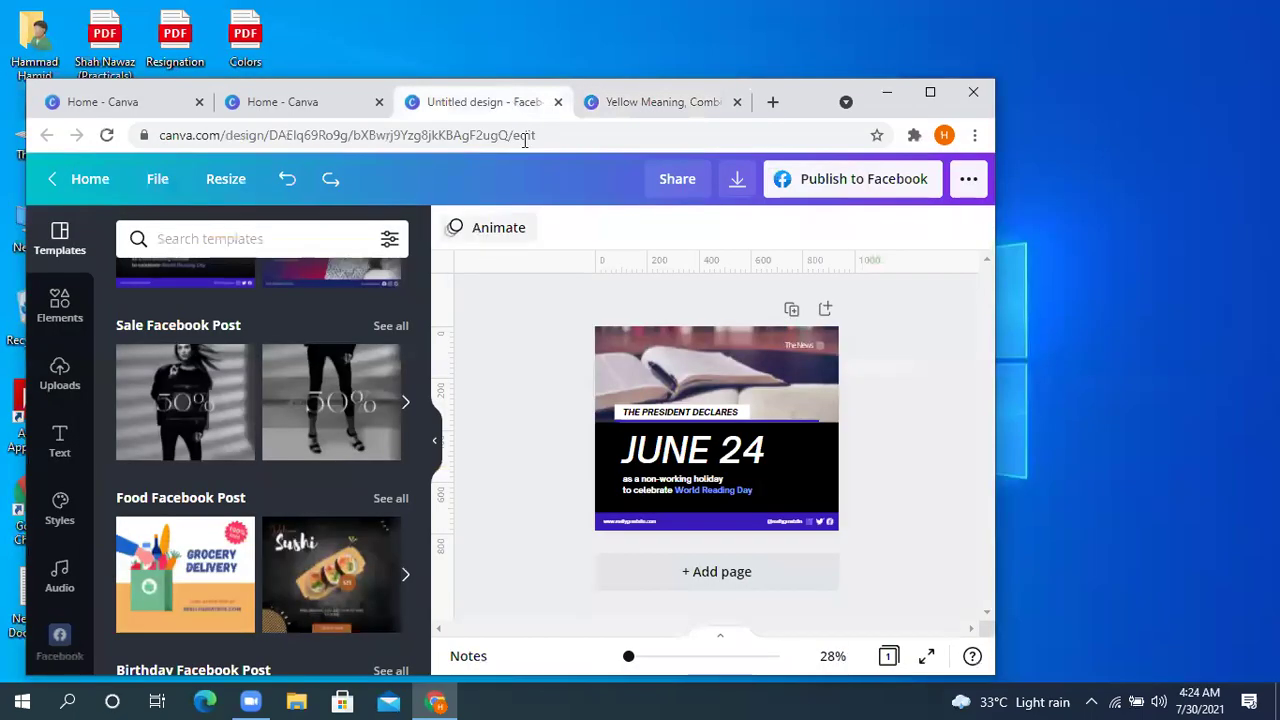
pyautogui.click(930, 94)
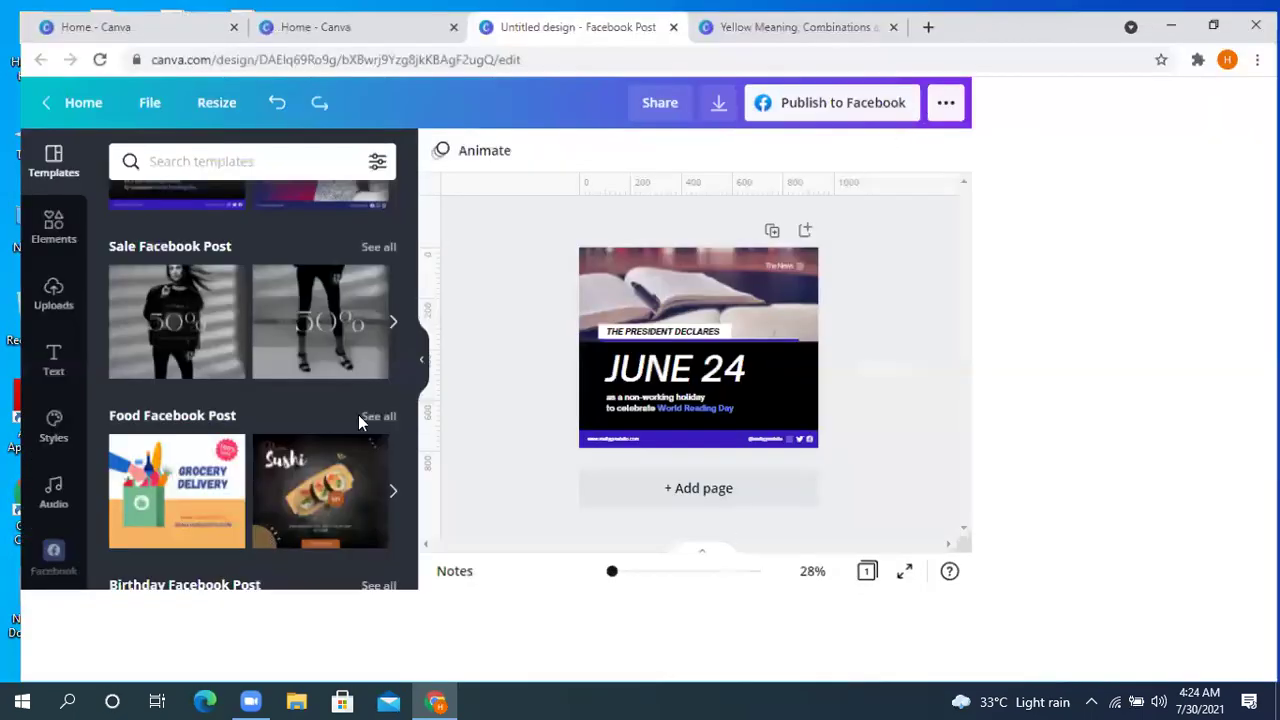
# - Apply the "Introducing" new arrivals template with four fashion photos from the All results templates to the design
pyautogui.scroll(-8, 155, 400)
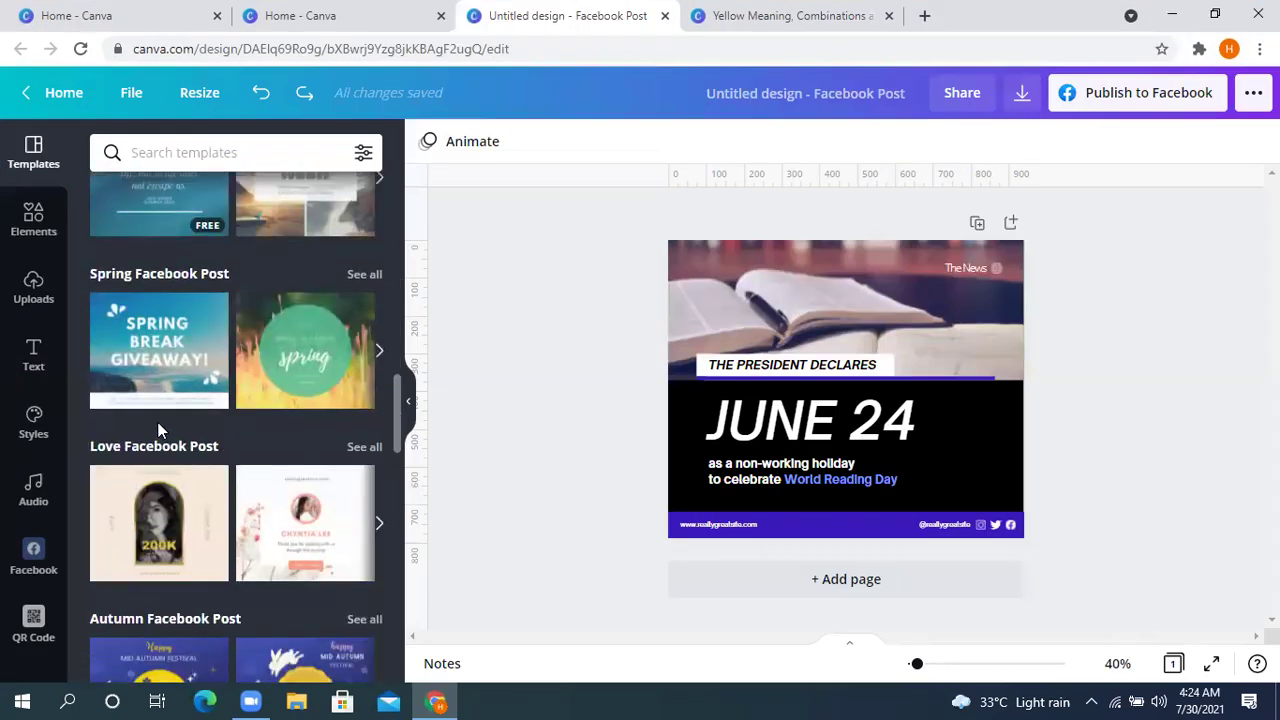
pyautogui.scroll(-3, 160, 390)
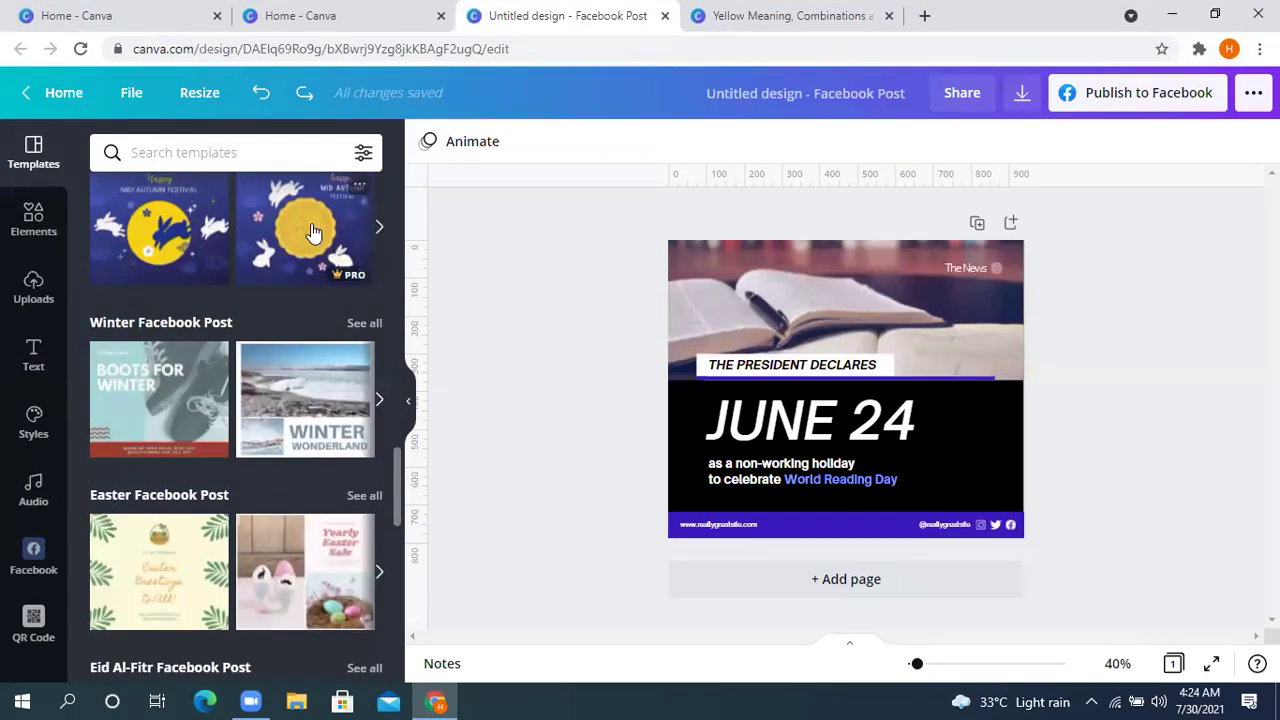
pyautogui.scroll(-6, 277, 298)
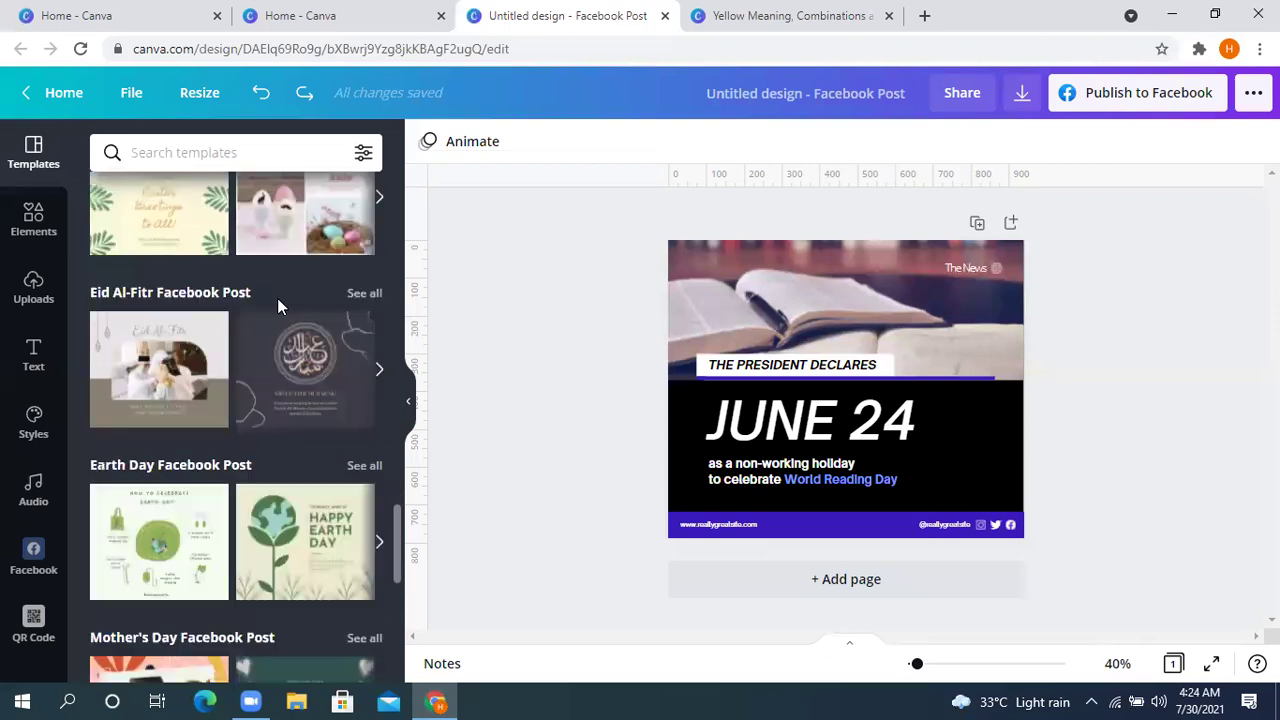
pyautogui.scroll(-6, 200, 345)
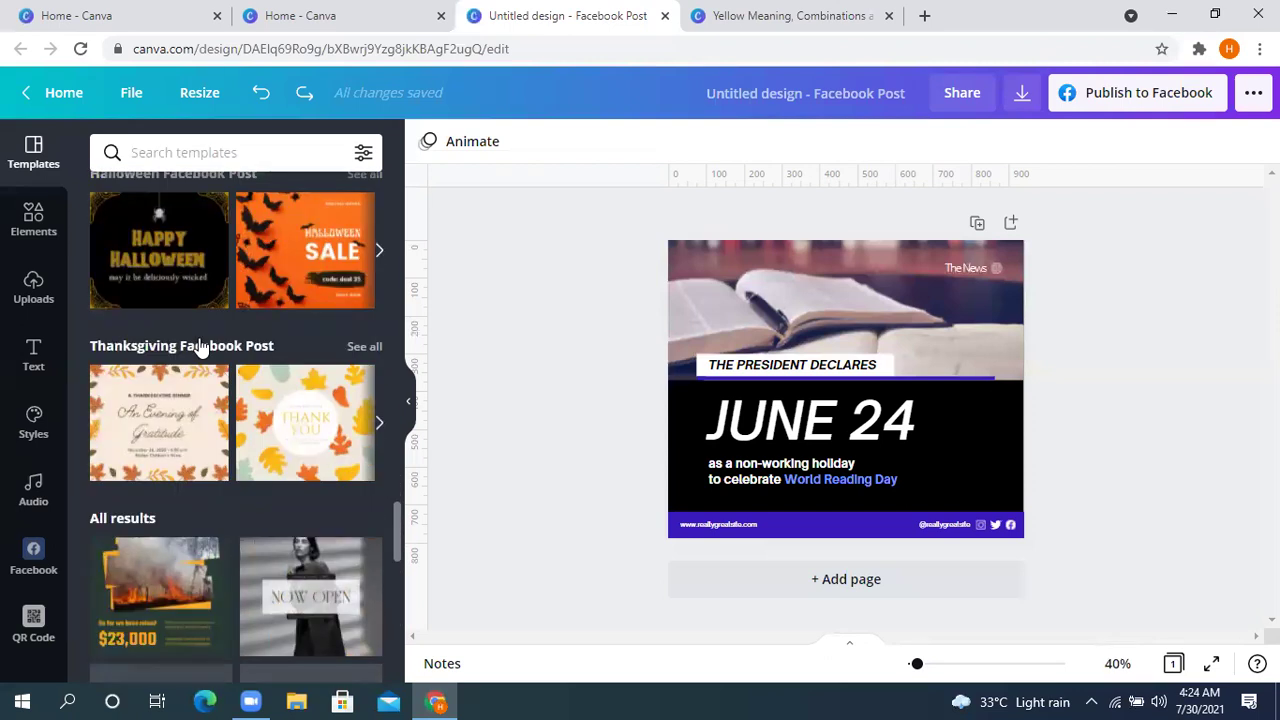
pyautogui.scroll(-4, 180, 365)
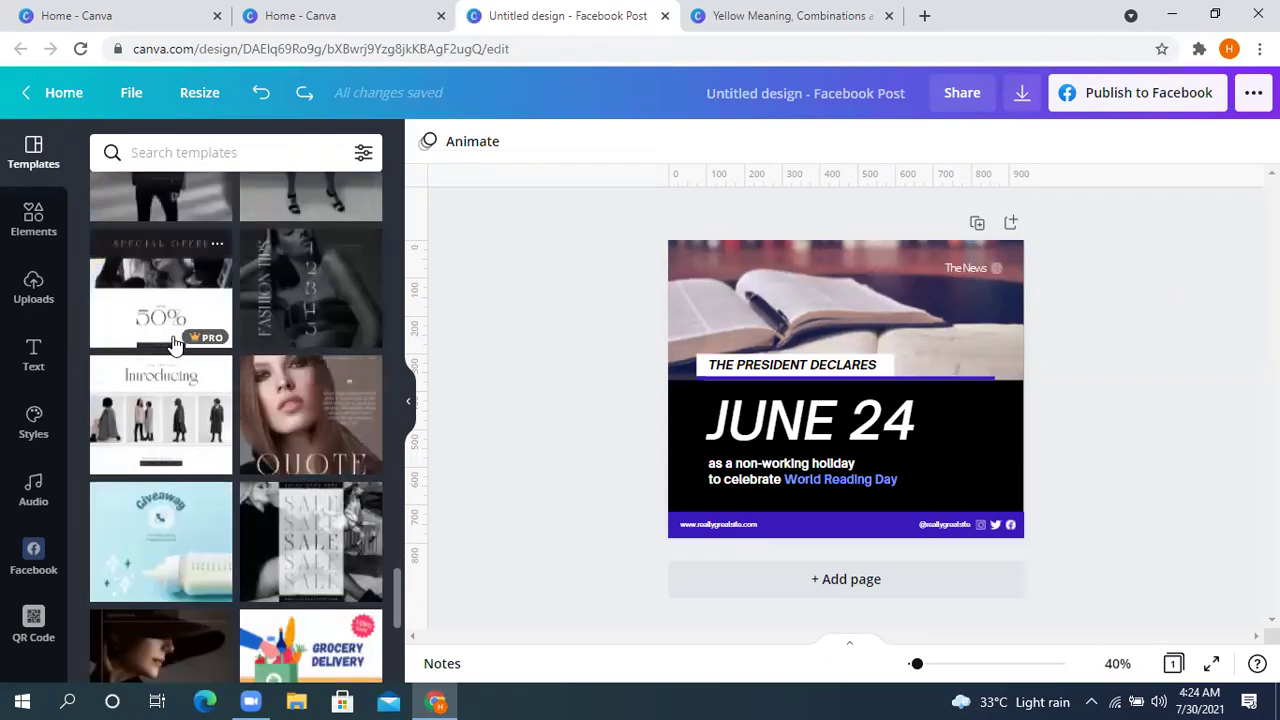
pyautogui.click(174, 347)
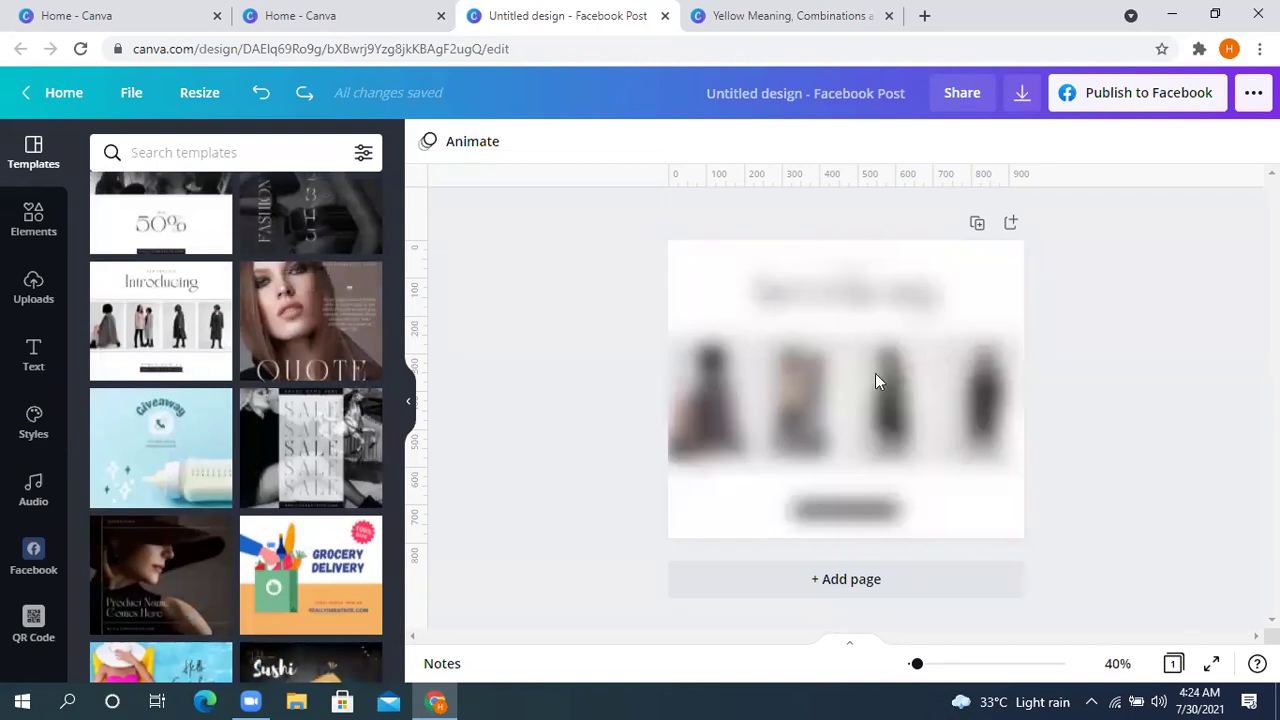
pyautogui.click(881, 334)
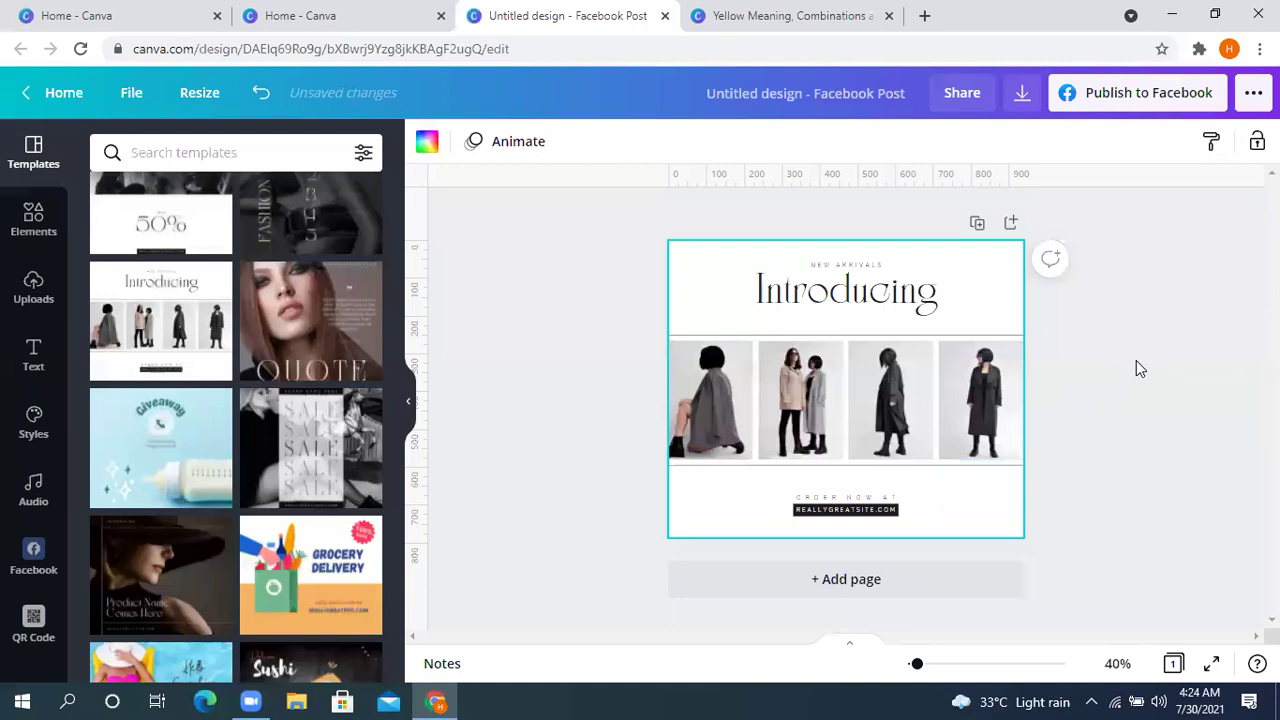
pyautogui.click(1136, 369)
# - Shift the fourth photo slightly left and the second photo slightly right to make the row's spacing uneven
pyautogui.click(975, 400)
pyautogui.moveTo(969, 409)
pyautogui.mouseDown()
pyautogui.moveTo(985, 410)
pyautogui.moveTo(975, 392)
pyautogui.mouseUp()
pyautogui.click(819, 395)
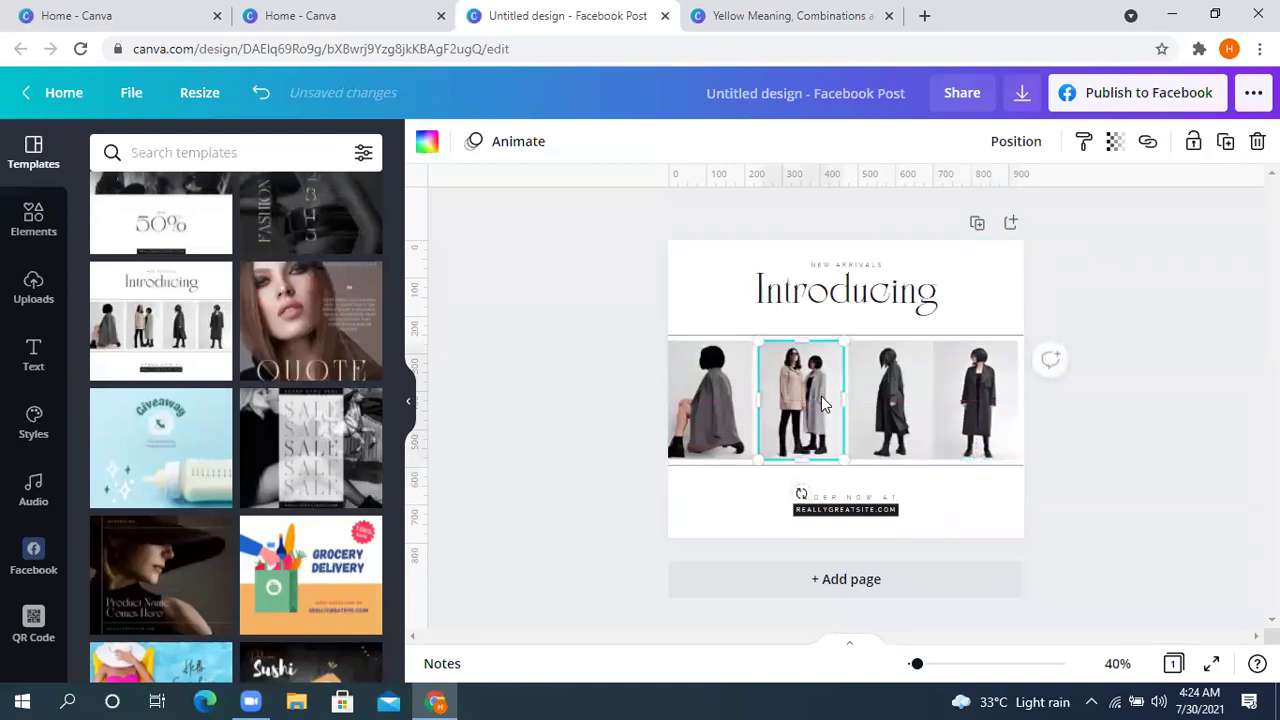
pyautogui.click(1164, 278)
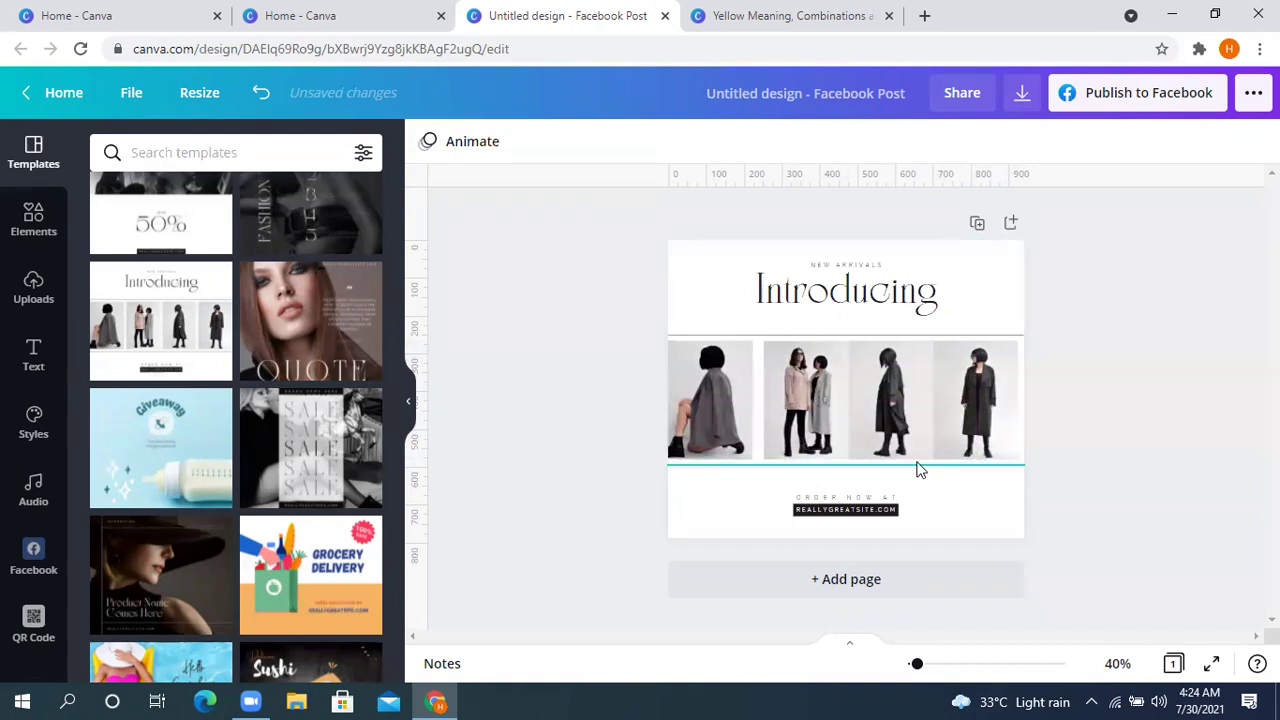
# - Select the photos in the row together and space them evenly with Tidy up
pyautogui.moveTo(888, 392); pyautogui.dragTo(1238, 392)
pyautogui.click(1012, 143)
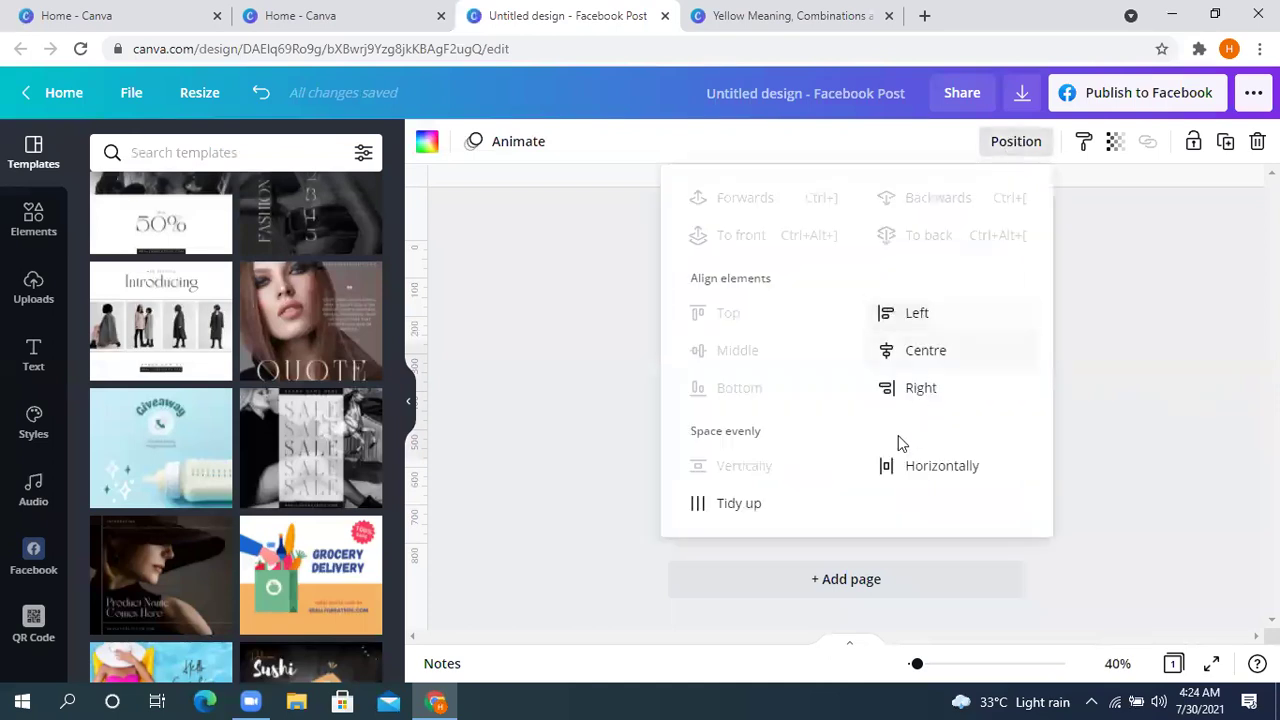
pyautogui.click(728, 512)
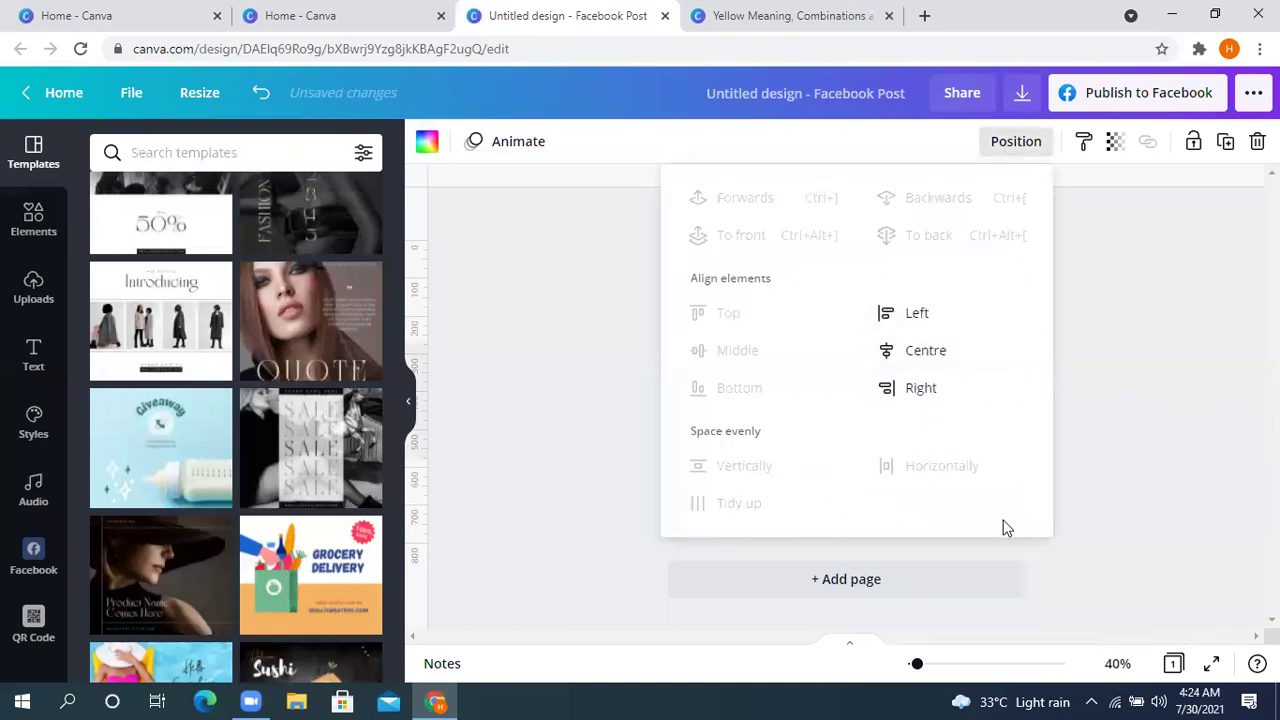
pyautogui.click(1166, 410)
pyautogui.click(1166, 410)
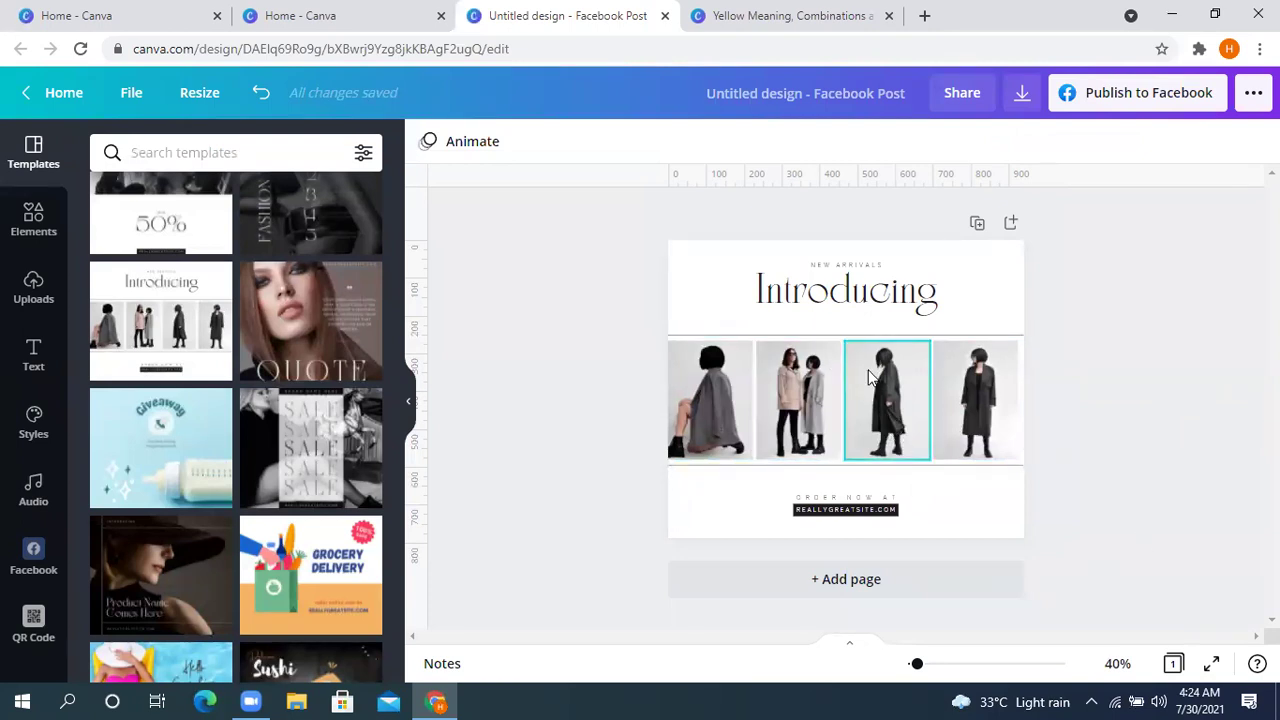
# - Move the "ORDER NOW AT" and website lines lower on the page and slightly off centre
pyautogui.click(850, 507)
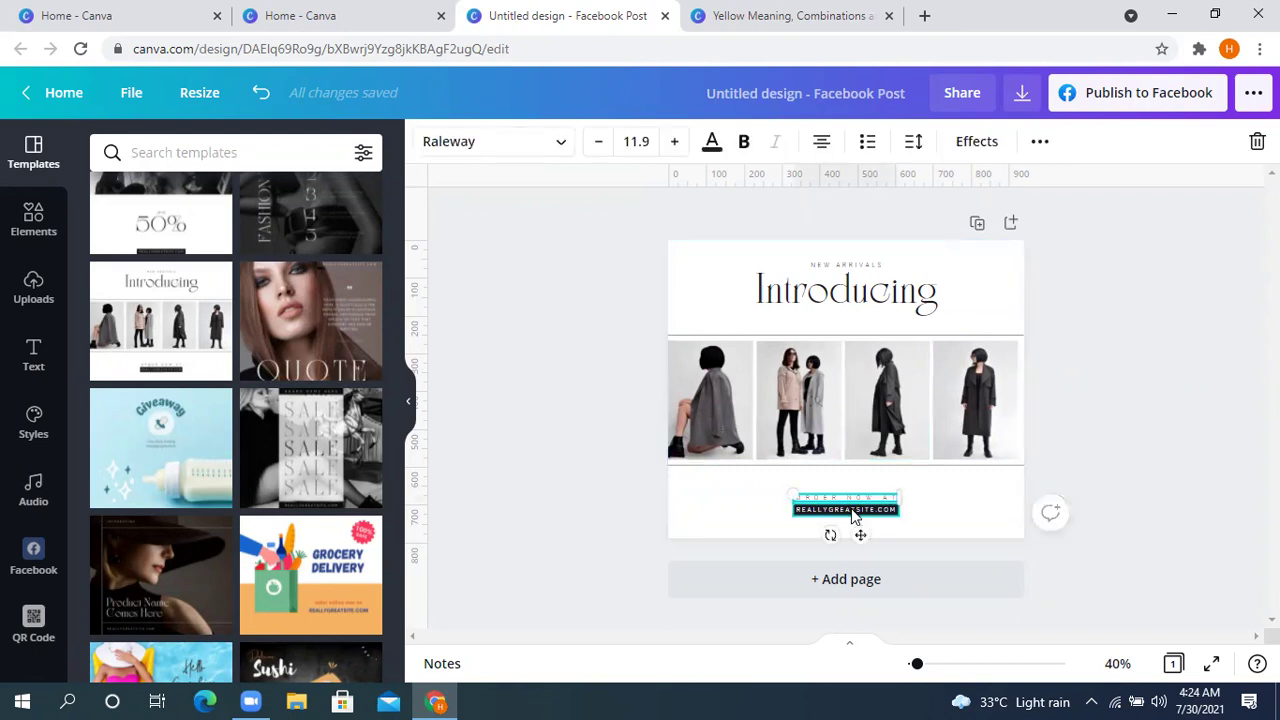
pyautogui.moveTo(850, 508)
pyautogui.mouseDown()
pyautogui.moveTo(828, 513)
pyautogui.moveTo(843, 503)
pyautogui.moveTo(820, 498)
pyautogui.moveTo(768, 530)
pyautogui.moveTo(783, 516)
pyautogui.moveTo(838, 521)
pyautogui.mouseUp()
pyautogui.click(840, 550)
# - Centre the REALLYGREATSITE.COM line horizontally on the page using the Position options
pyautogui.doubleClick(863, 530)
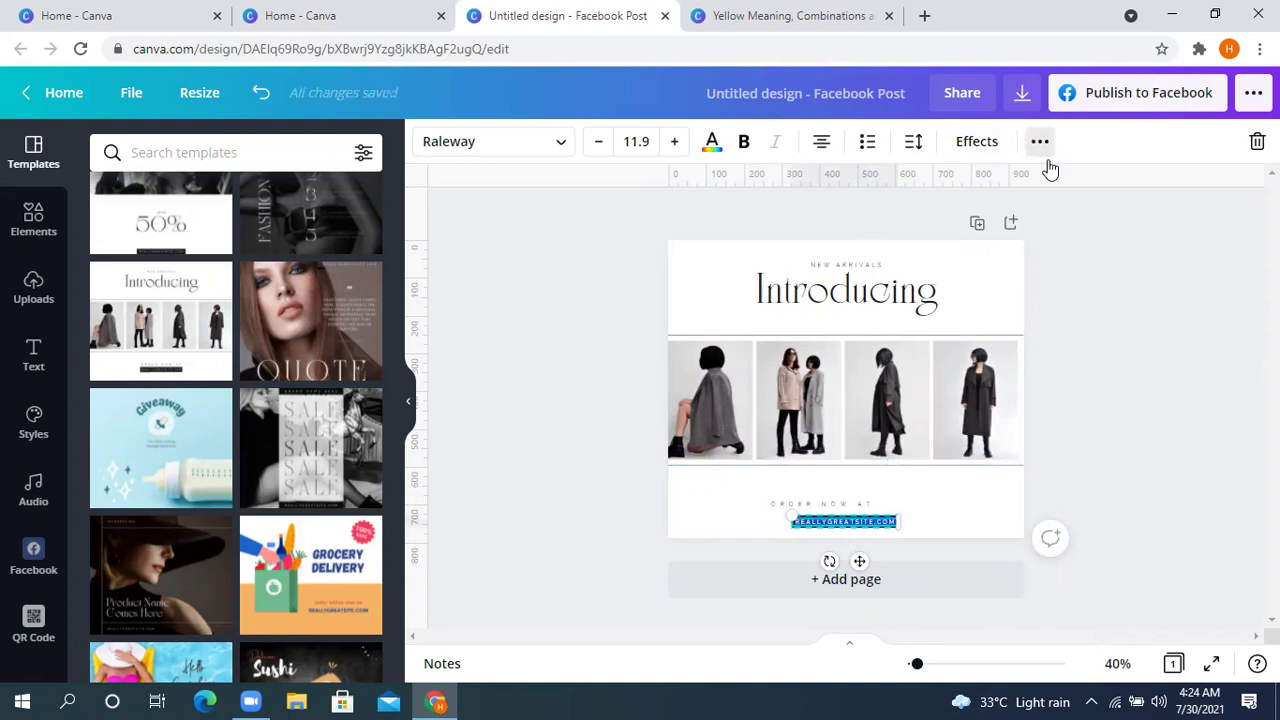
pyautogui.click(1040, 141)
pyautogui.click(822, 186)
pyautogui.click(736, 362)
pyautogui.click(1177, 448)
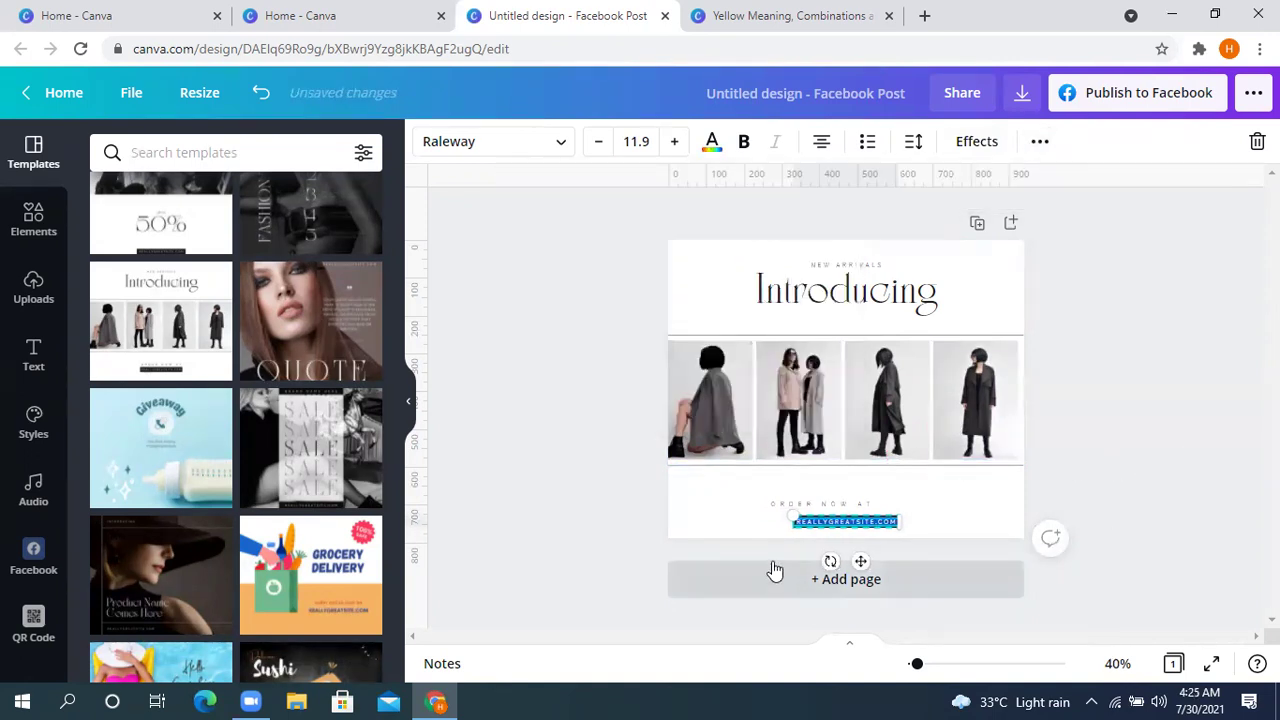
# - Align the "ORDER NOW AT" line to the horizontal centre of the page
pyautogui.click(846, 524)
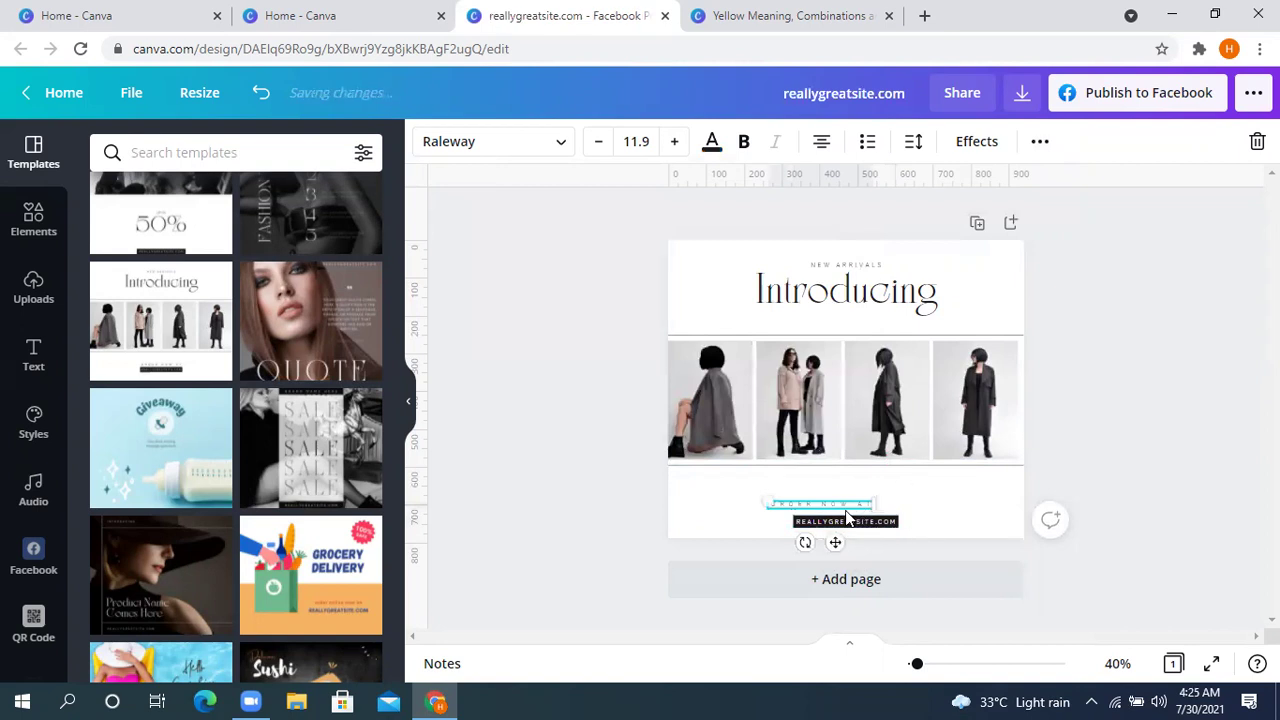
pyautogui.click(1039, 142)
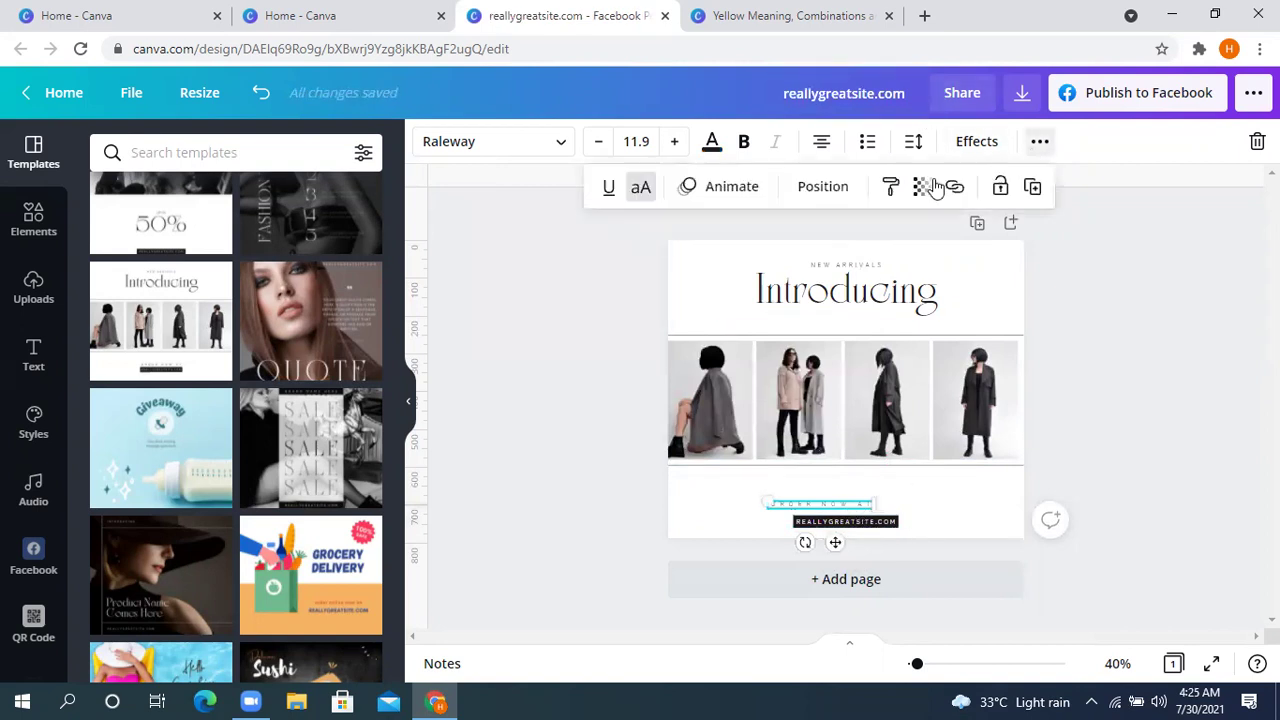
pyautogui.click(824, 187)
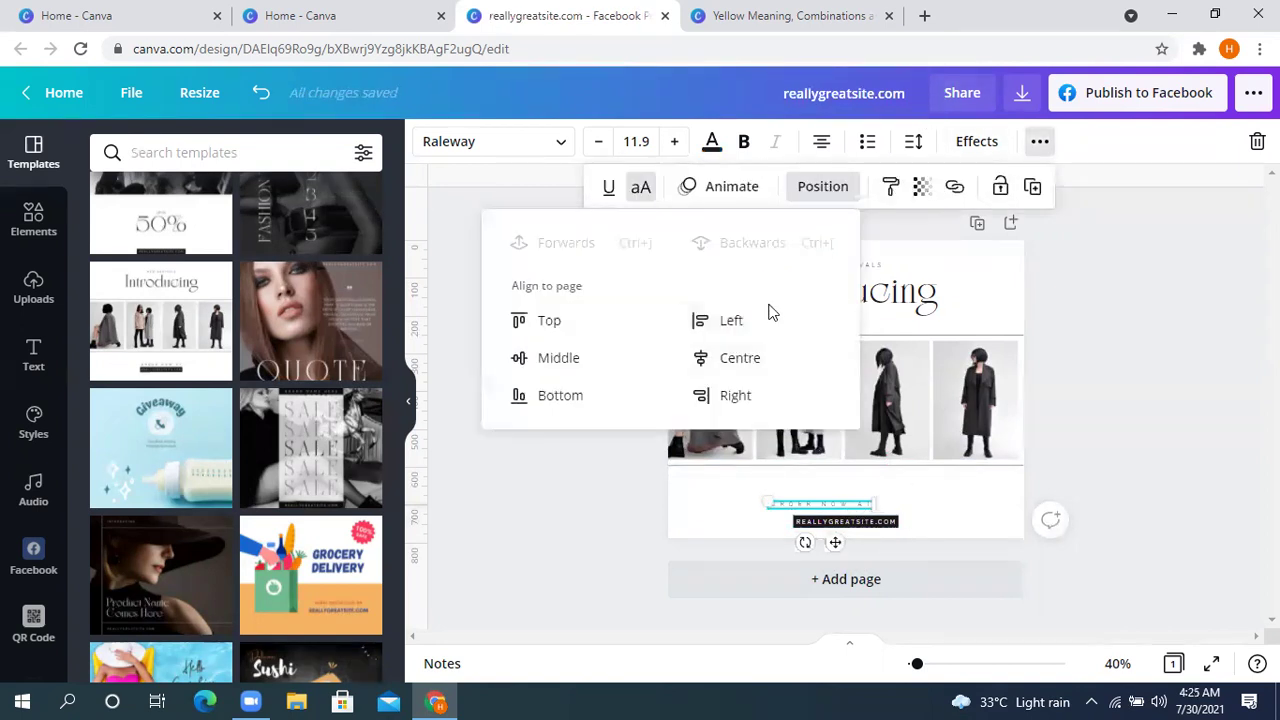
pyautogui.click(740, 358)
pyautogui.click(1133, 425)
pyautogui.click(1177, 416)
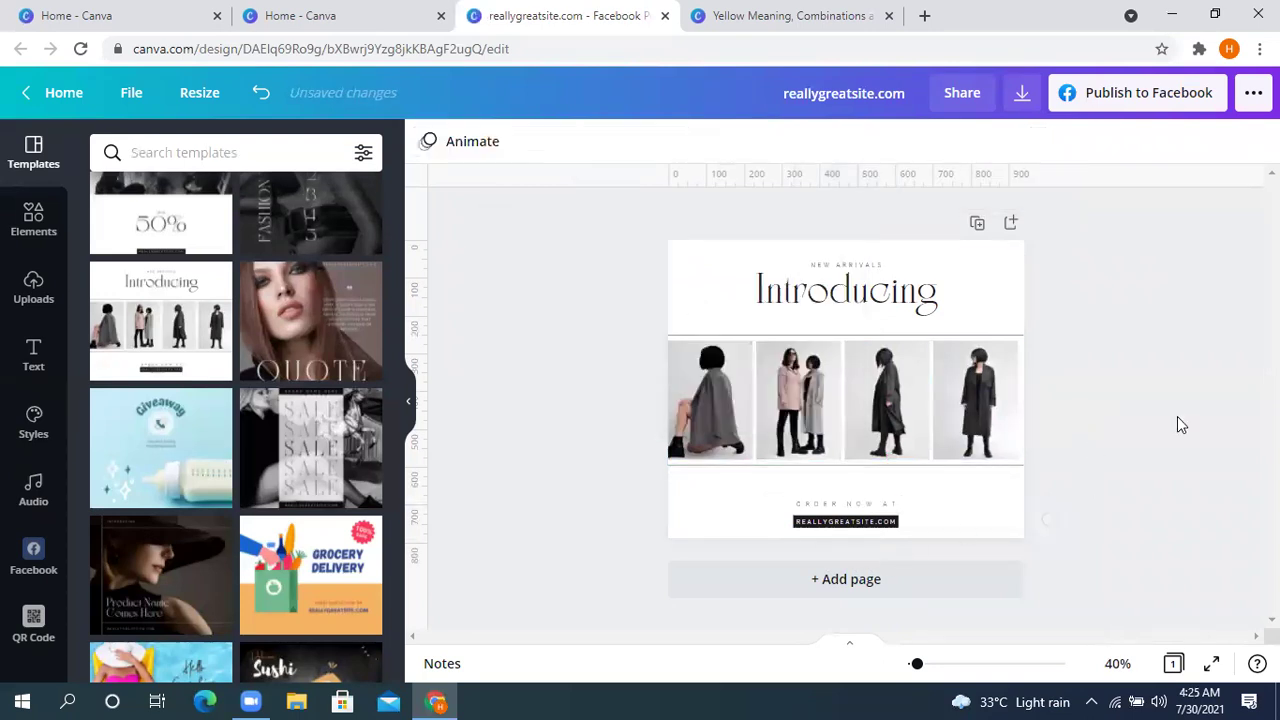
# - Add a horizontal guide above "ORDER NOW AT" and a vertical guide at the left edge of the website line from the rulers
pyautogui.click(845, 504)
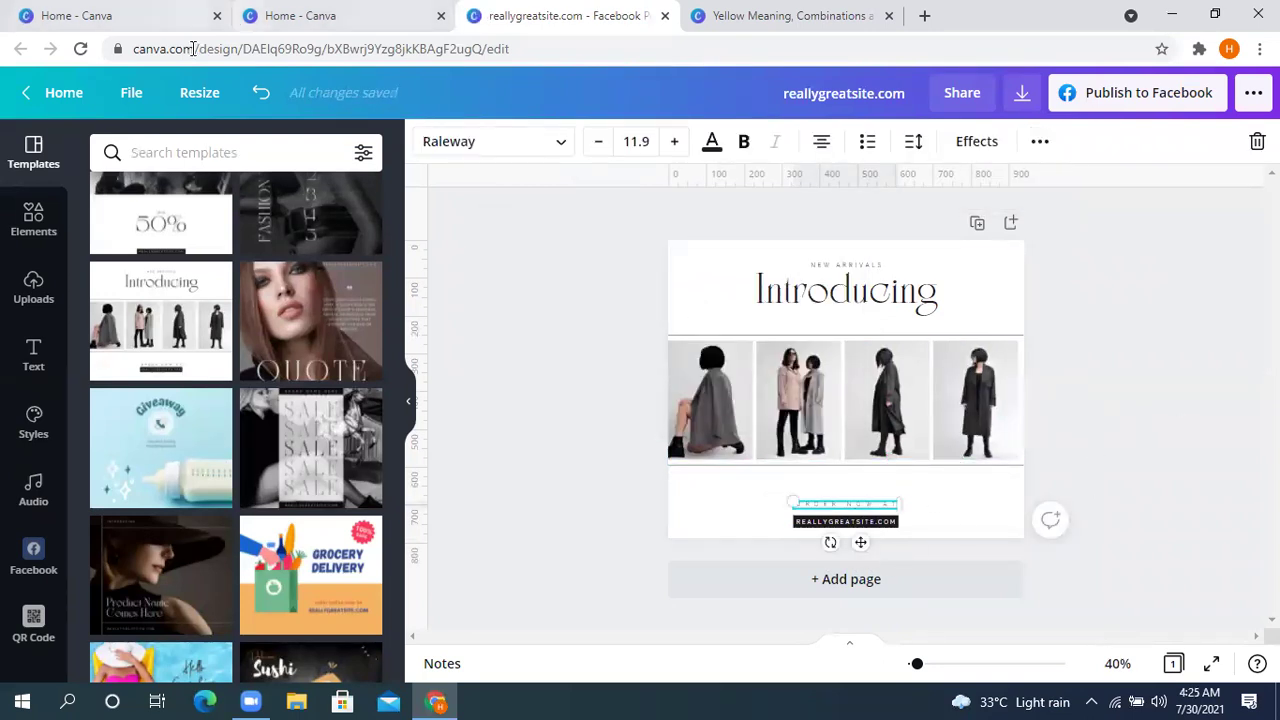
pyautogui.click(131, 92)
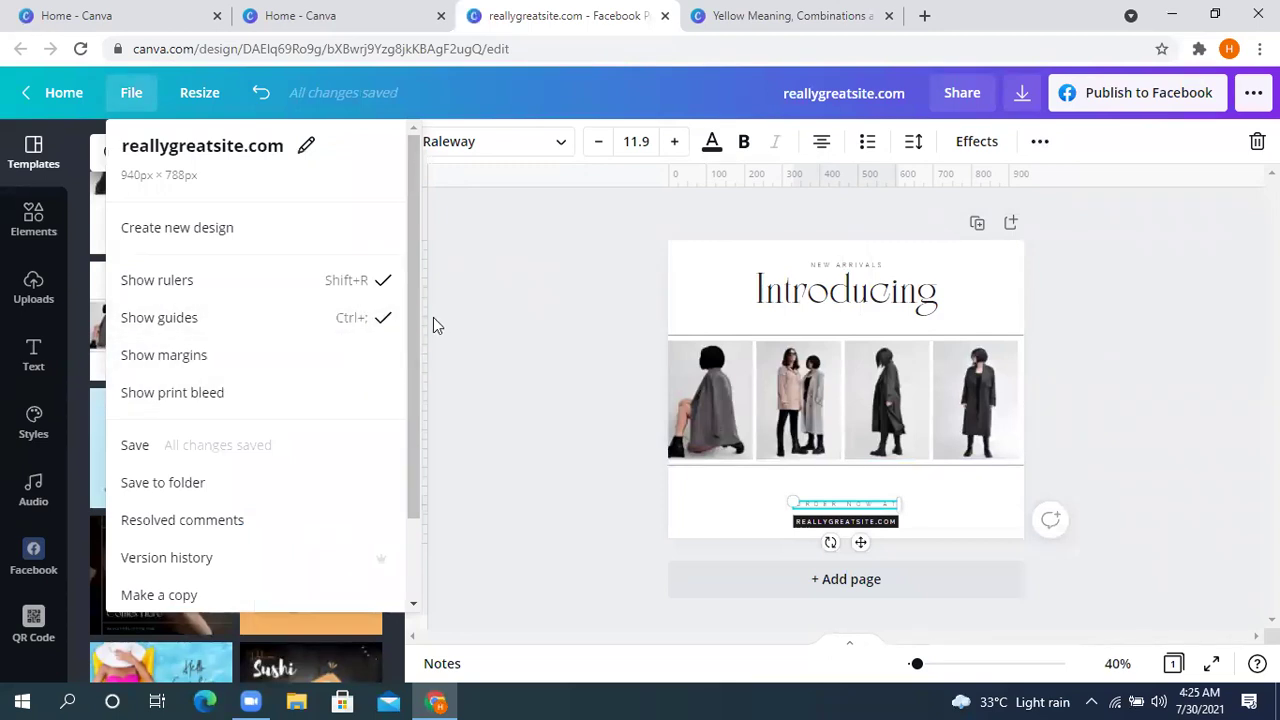
pyautogui.moveTo(560, 181); pyautogui.dragTo(603, 486)
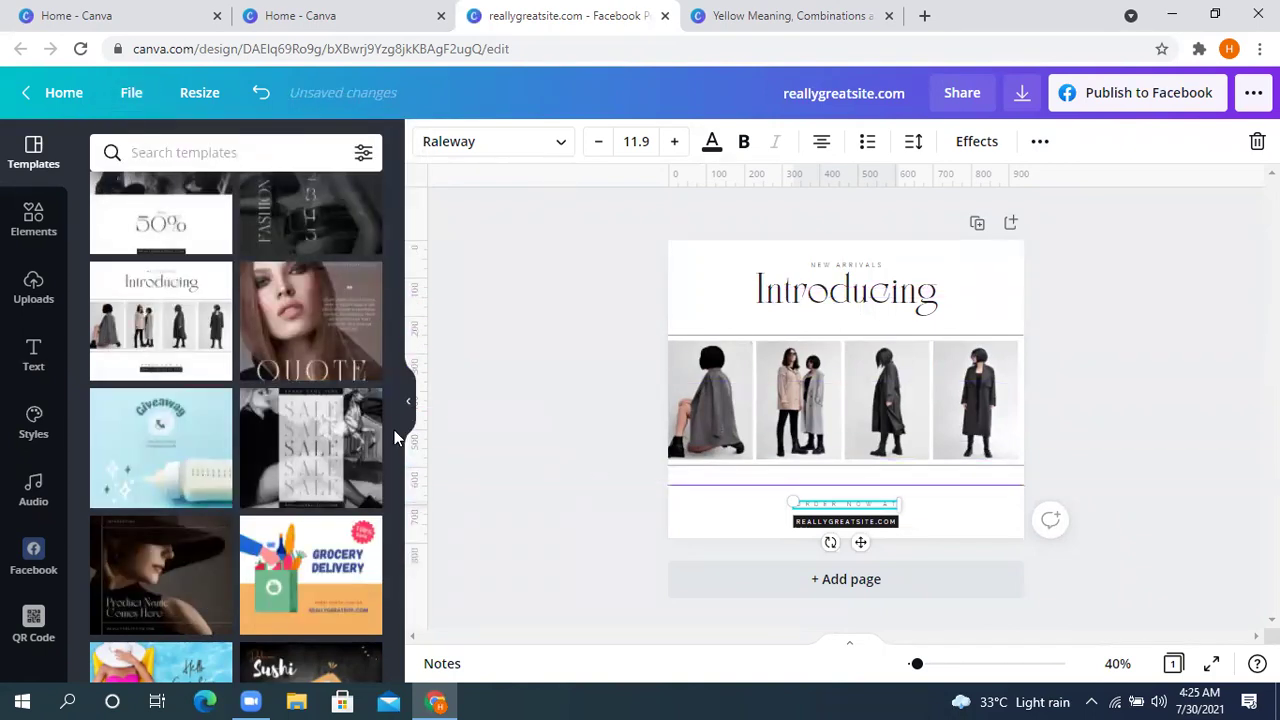
pyautogui.moveTo(425, 434); pyautogui.dragTo(789, 460)
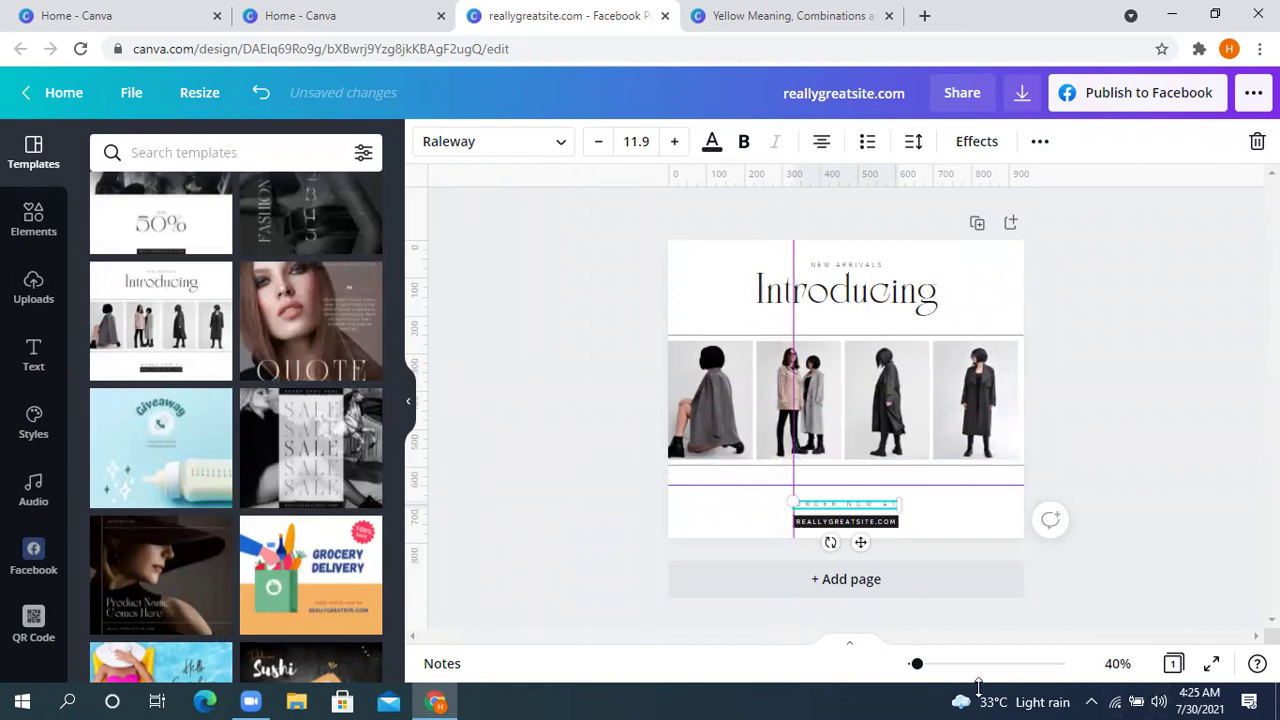
# - Move the horizontal guide down to the top edge of the "ORDER NOW AT" text
pyautogui.moveTo(917, 666); pyautogui.dragTo(937, 666)
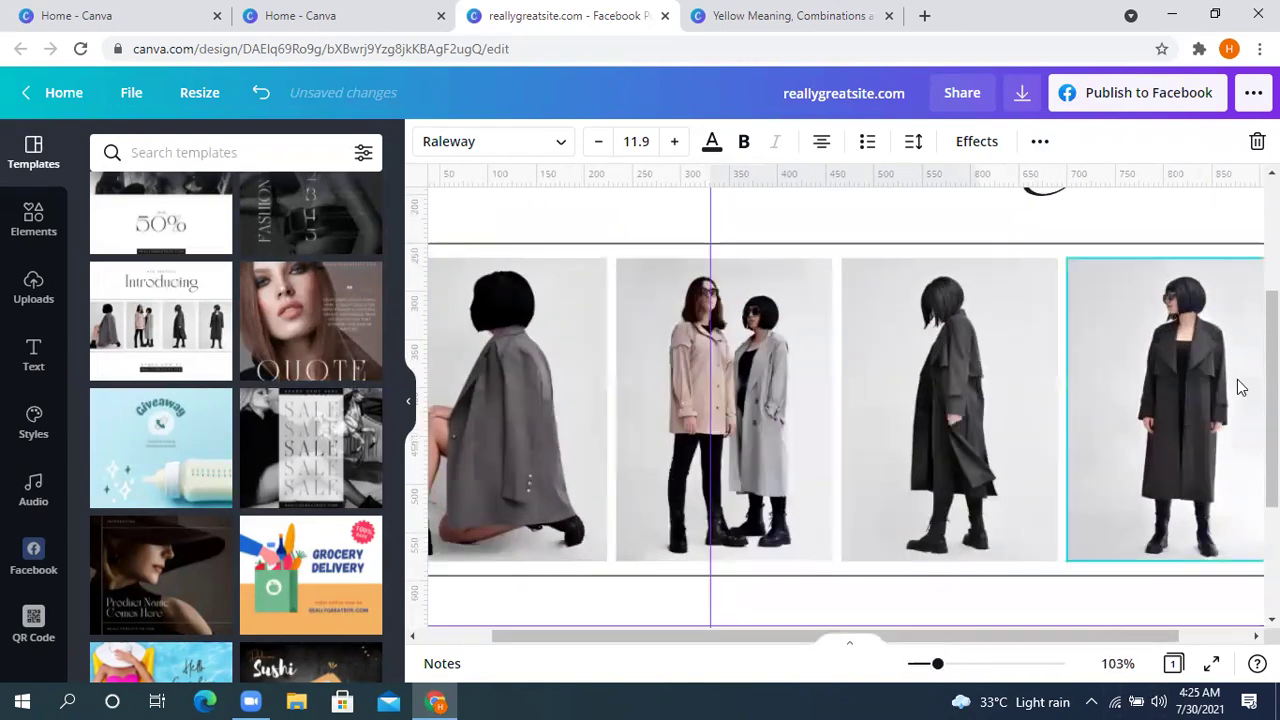
pyautogui.scroll(-3, 845, 400)
pyautogui.click(1229, 300)
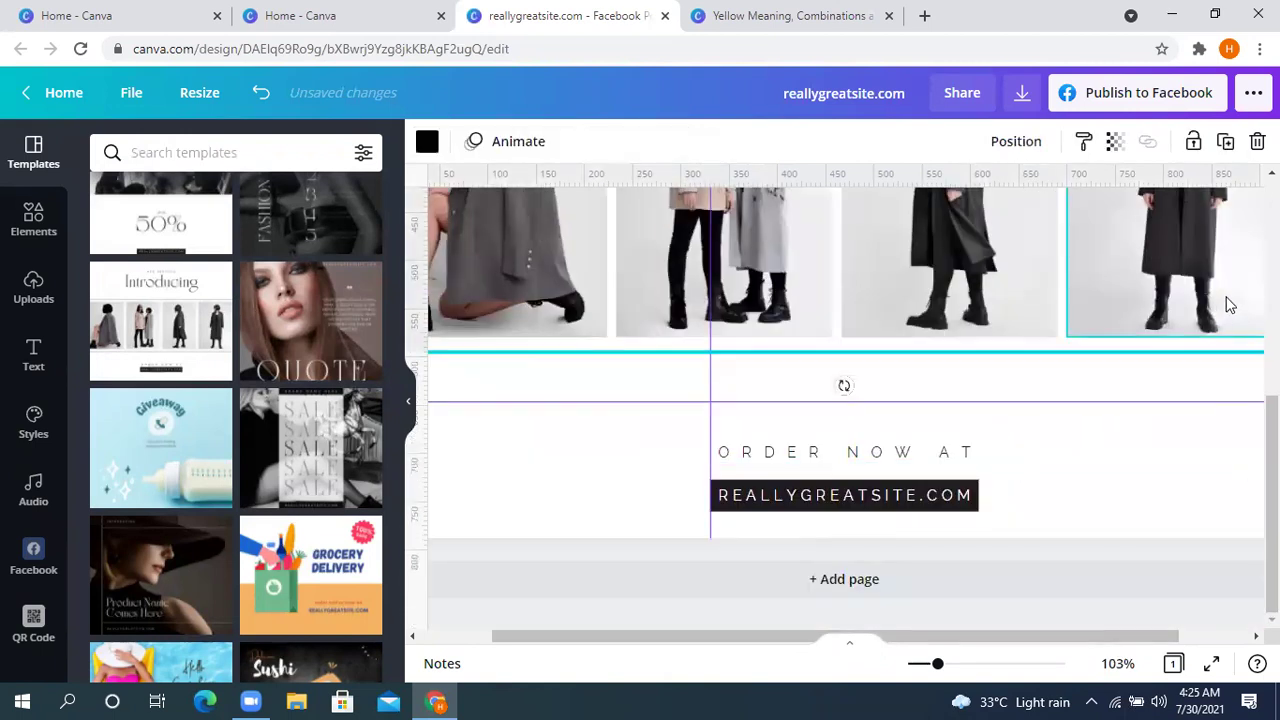
pyautogui.click(1055, 470)
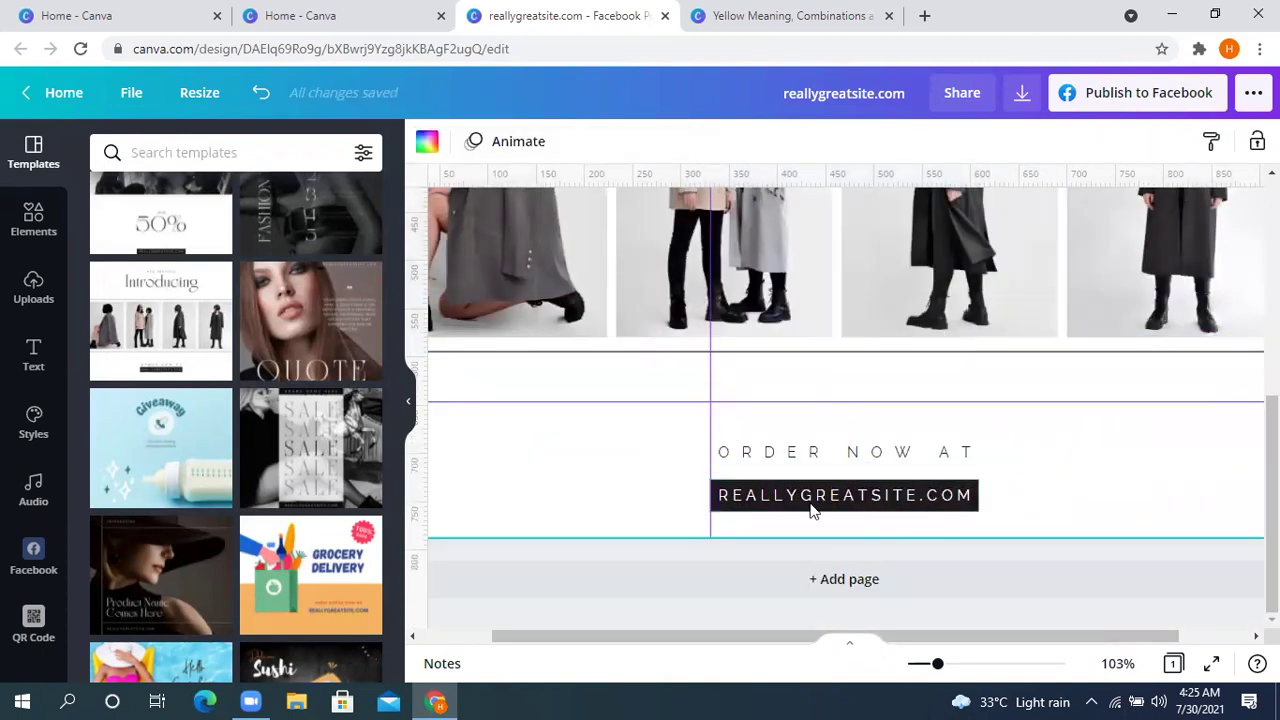
pyautogui.moveTo(775, 401); pyautogui.dragTo(777, 444)
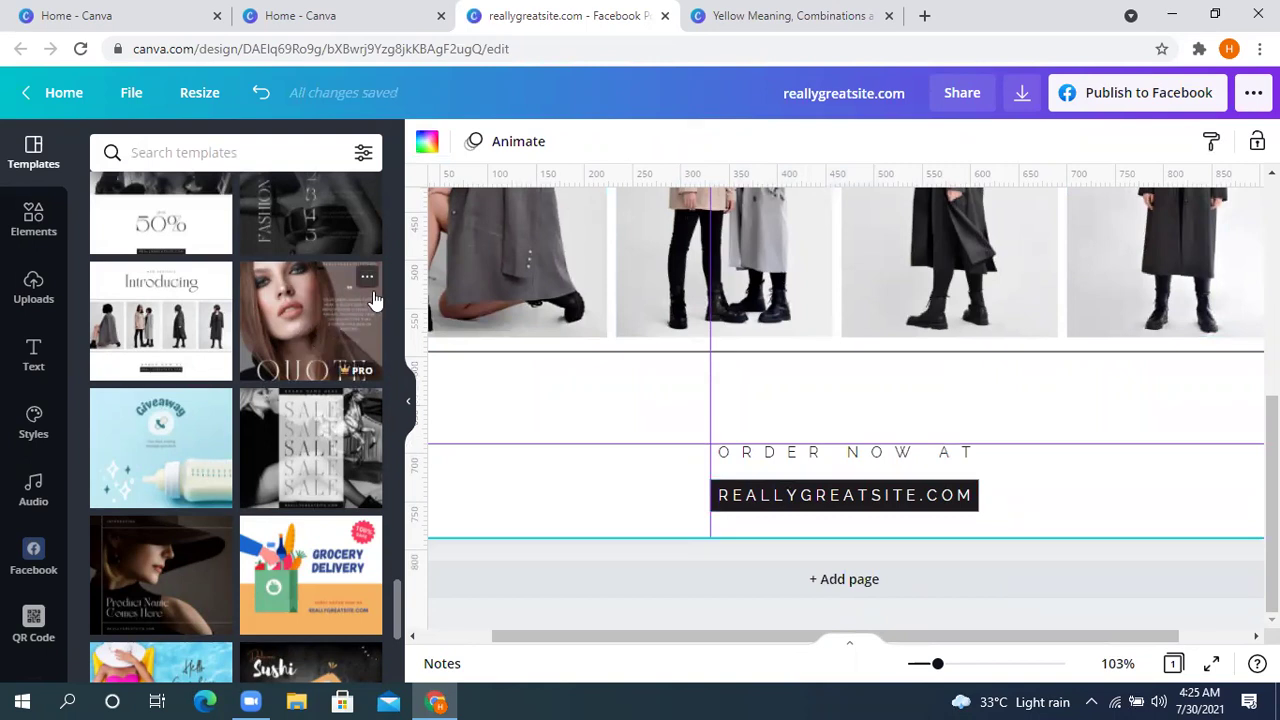
# - Paste the red rectangle, shrink it to a small bar filling the gap between the two footer lines, and align it to the vertical guide
pyautogui.hotkey('ctrl', 'v')
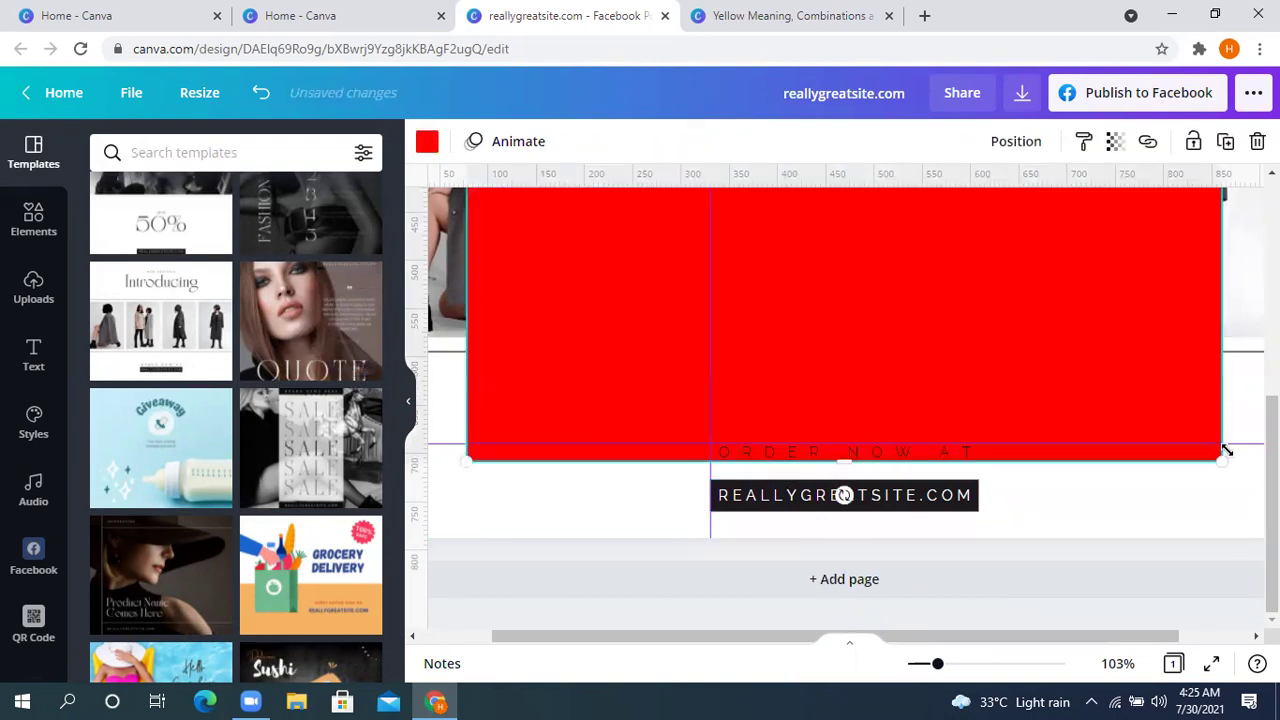
pyautogui.moveTo(1073, 364); pyautogui.dragTo(920, 300)
pyautogui.moveTo(808, 253); pyautogui.dragTo(995, 458)
pyautogui.moveTo(1073, 512); pyautogui.dragTo(710, 305)
pyautogui.moveTo(653, 250); pyautogui.dragTo(923, 423)
pyautogui.moveTo(932, 240); pyautogui.dragTo(934, 464)
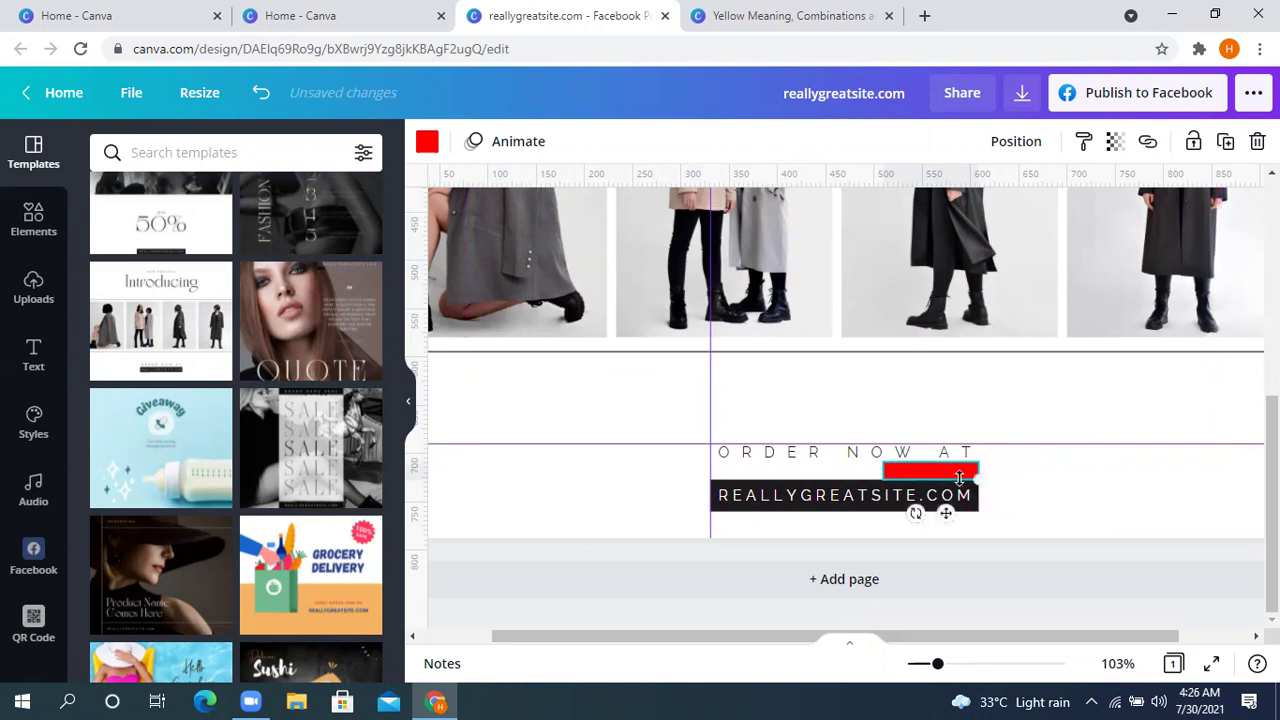
pyautogui.moveTo(944, 515); pyautogui.dragTo(773, 517)
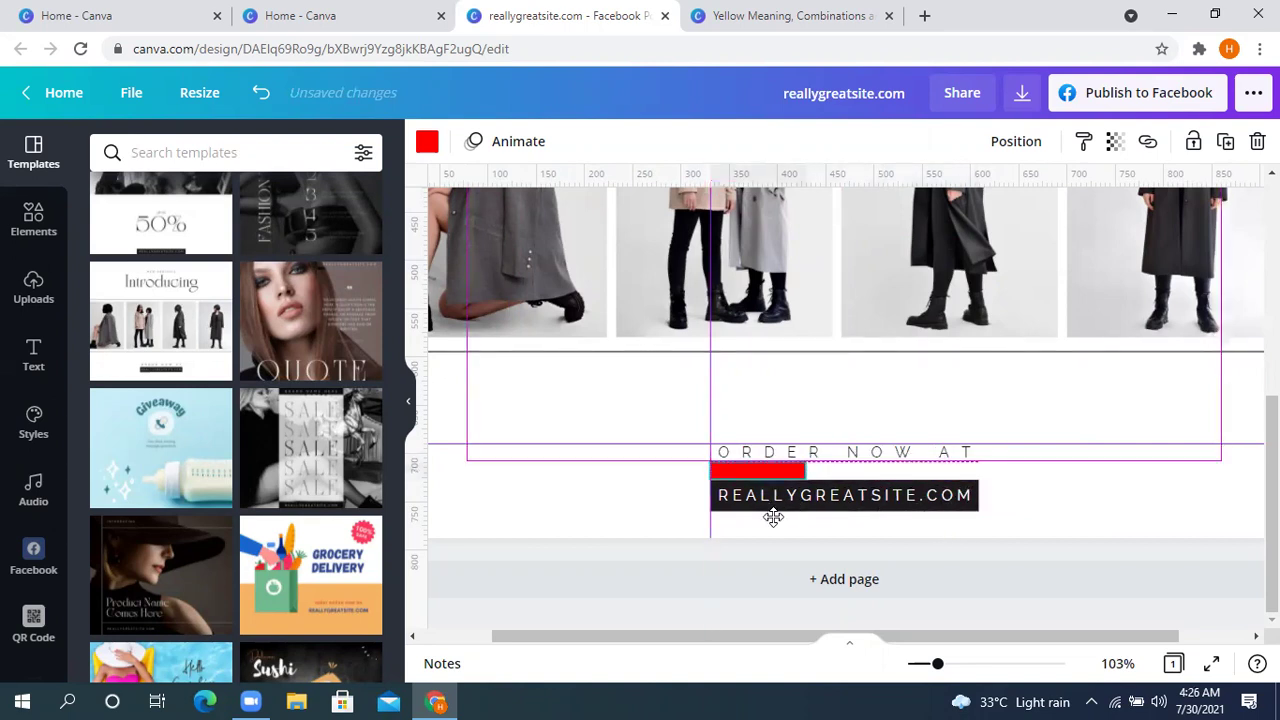
pyautogui.click(1186, 511)
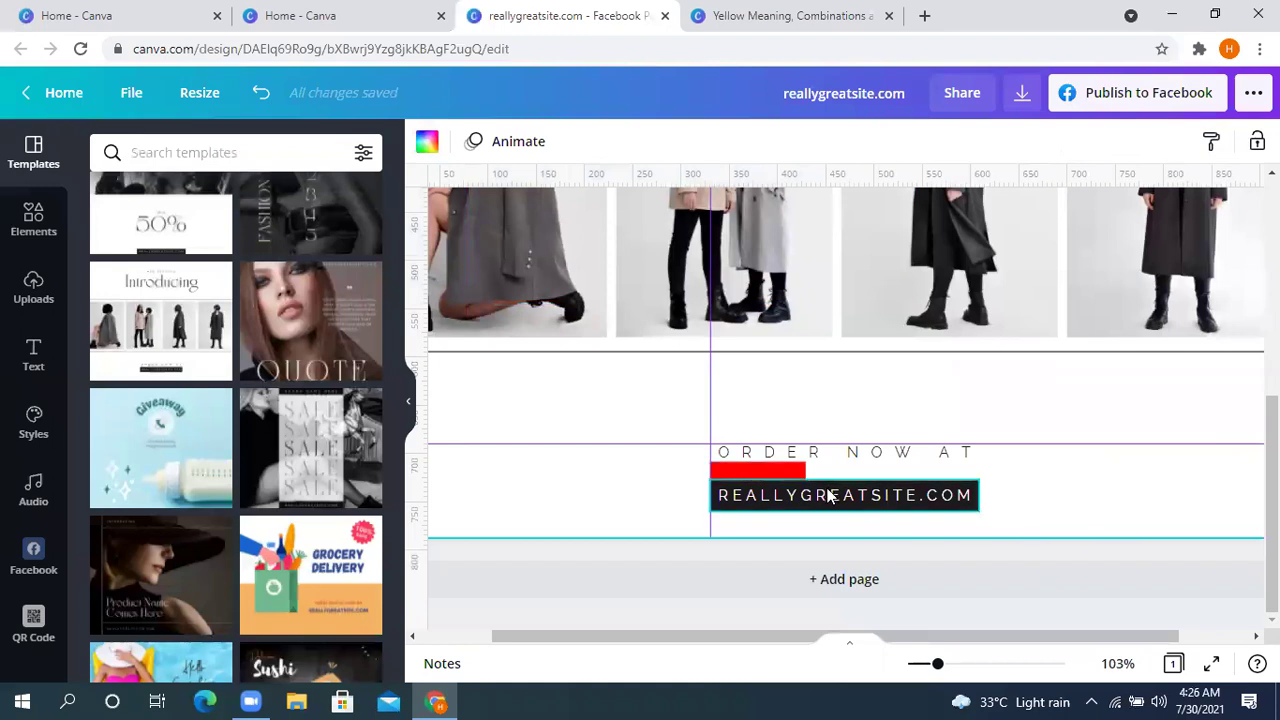
# - Duplicate the website line above "ORDER NOW AT", spacing it with the red bar, and move the bar off the page
pyautogui.click(836, 504)
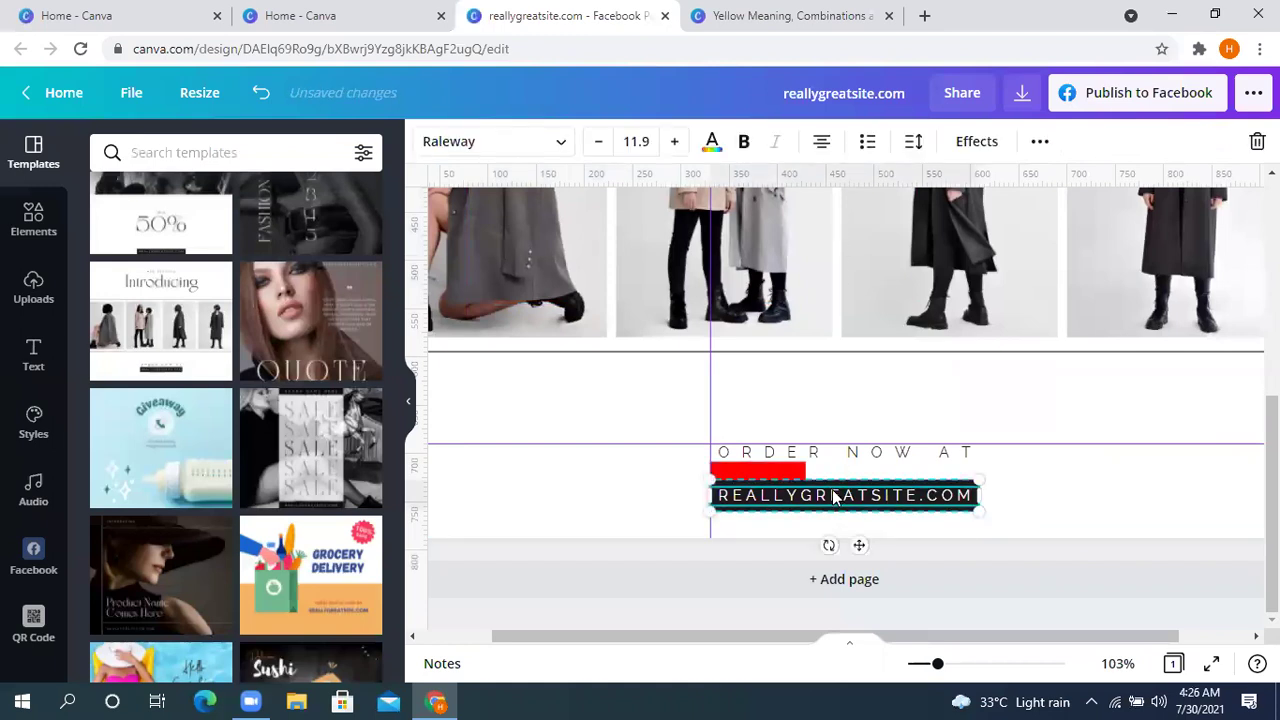
pyautogui.hotkey('ctrl', 'd')
pyautogui.moveTo(878, 557); pyautogui.dragTo(857, 457)
pyautogui.moveTo(788, 481); pyautogui.dragTo(786, 446)
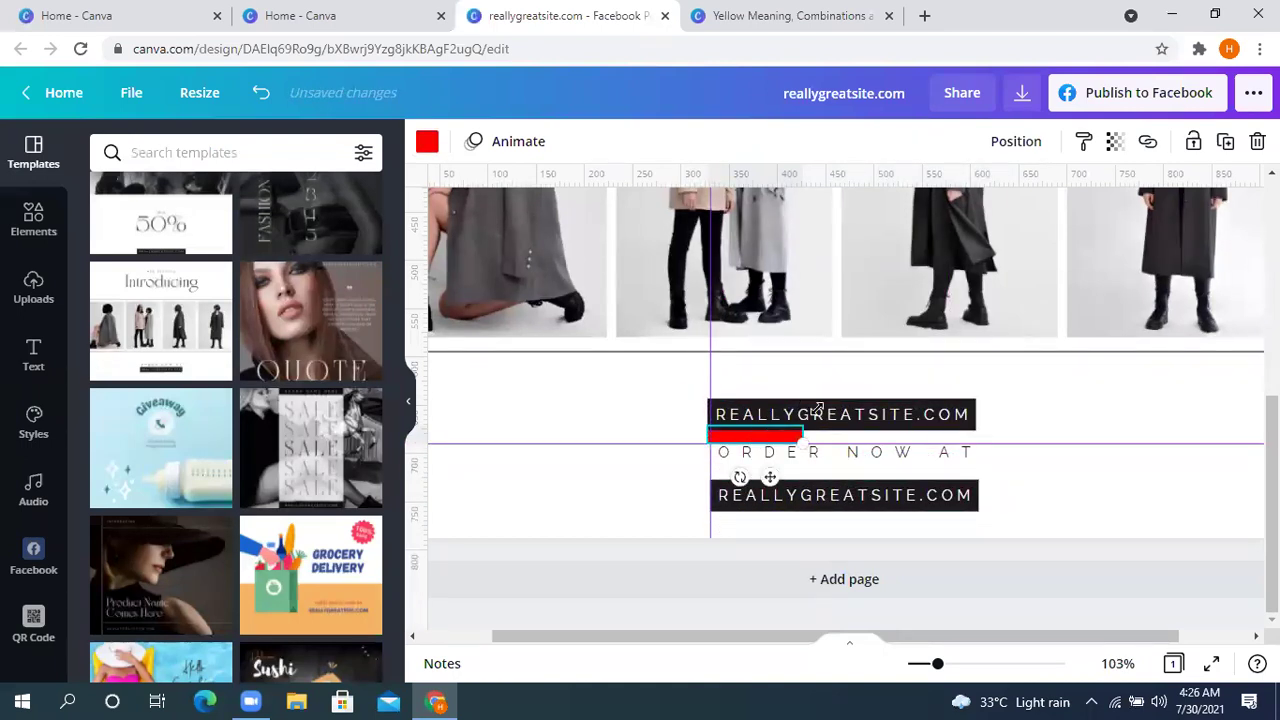
pyautogui.click(845, 423)
pyautogui.moveTo(843, 408); pyautogui.dragTo(842, 403)
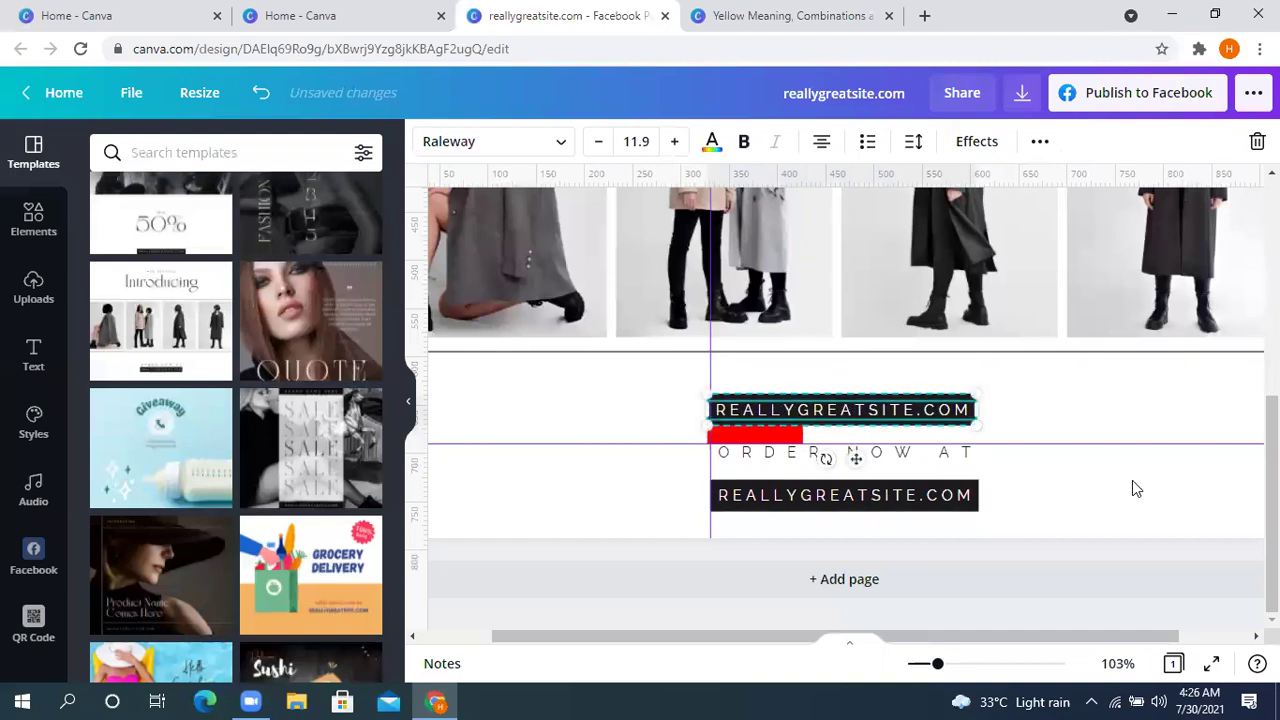
pyautogui.click(737, 438)
pyautogui.moveTo(742, 441); pyautogui.dragTo(618, 586)
# - Select the three footer text lines together and even out their spacing and alignment with Tidy up
pyautogui.click(869, 495)
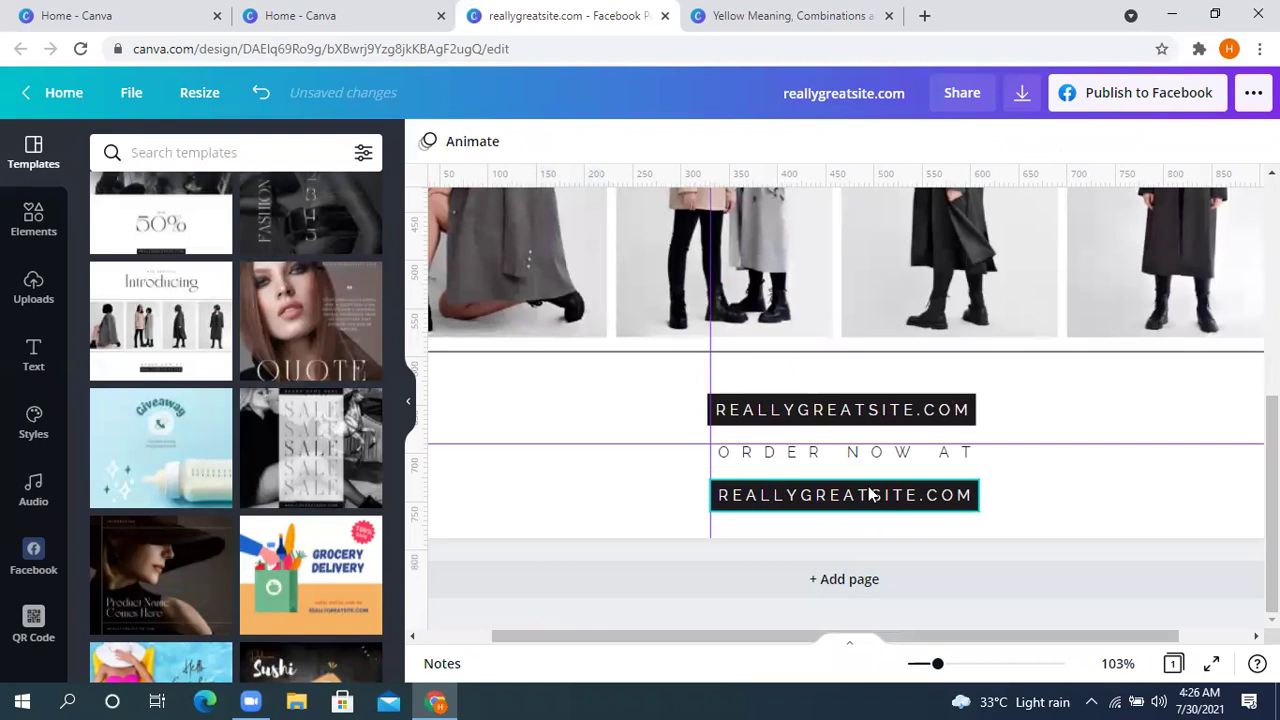
pyautogui.keyDown('shift'); pyautogui.click(820, 451); pyautogui.keyUp('shift')
pyautogui.keyDown('shift'); pyautogui.click(850, 409); pyautogui.keyUp('shift')
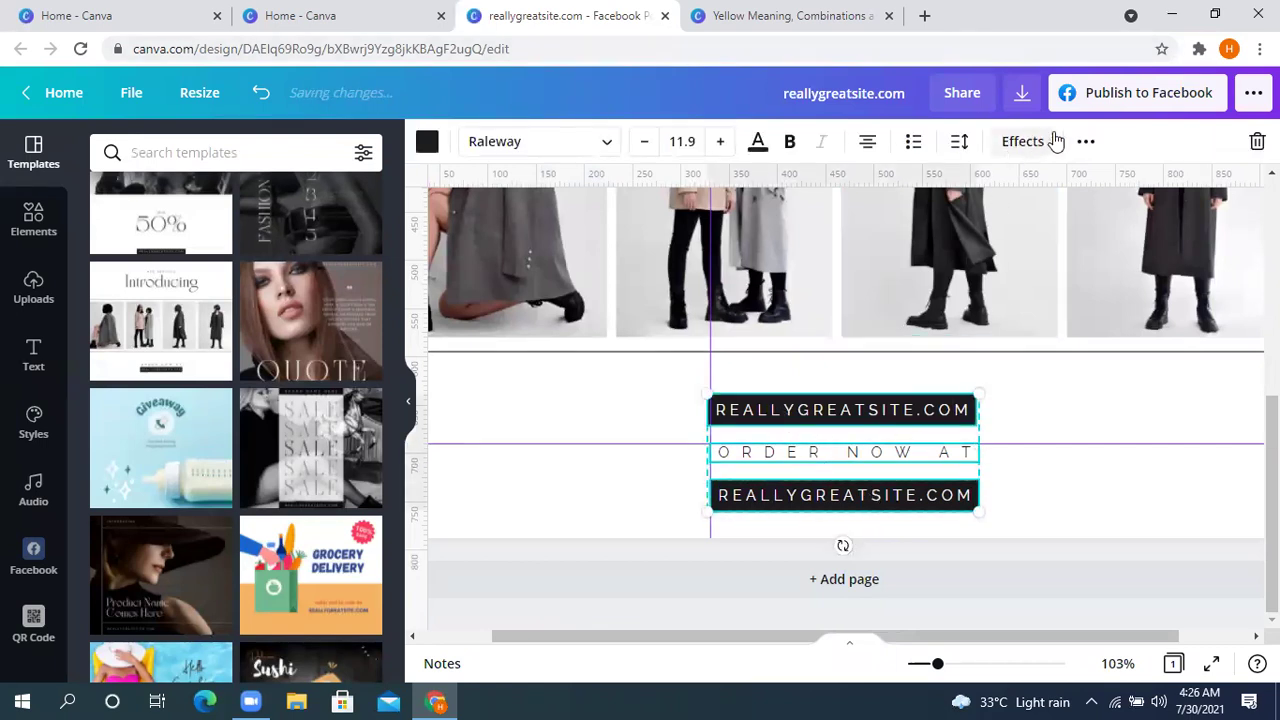
pyautogui.click(1085, 141)
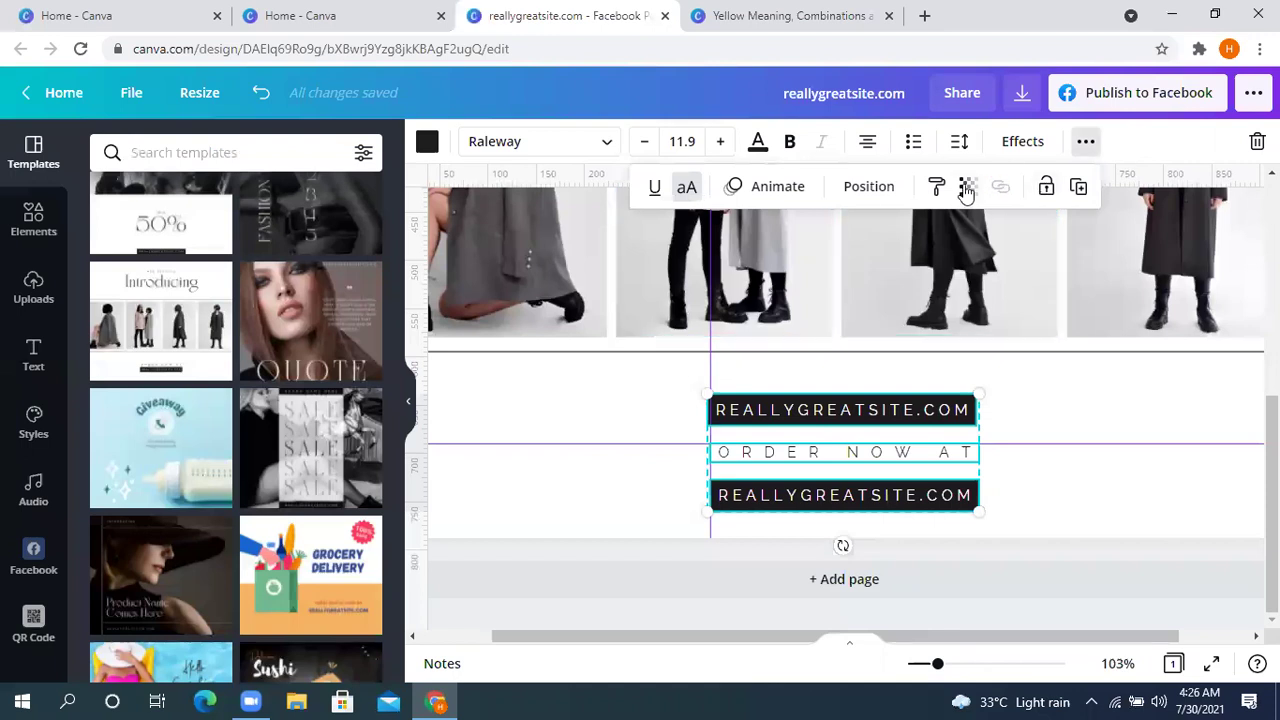
pyautogui.click(870, 192)
pyautogui.click(603, 521)
pyautogui.click(1105, 482)
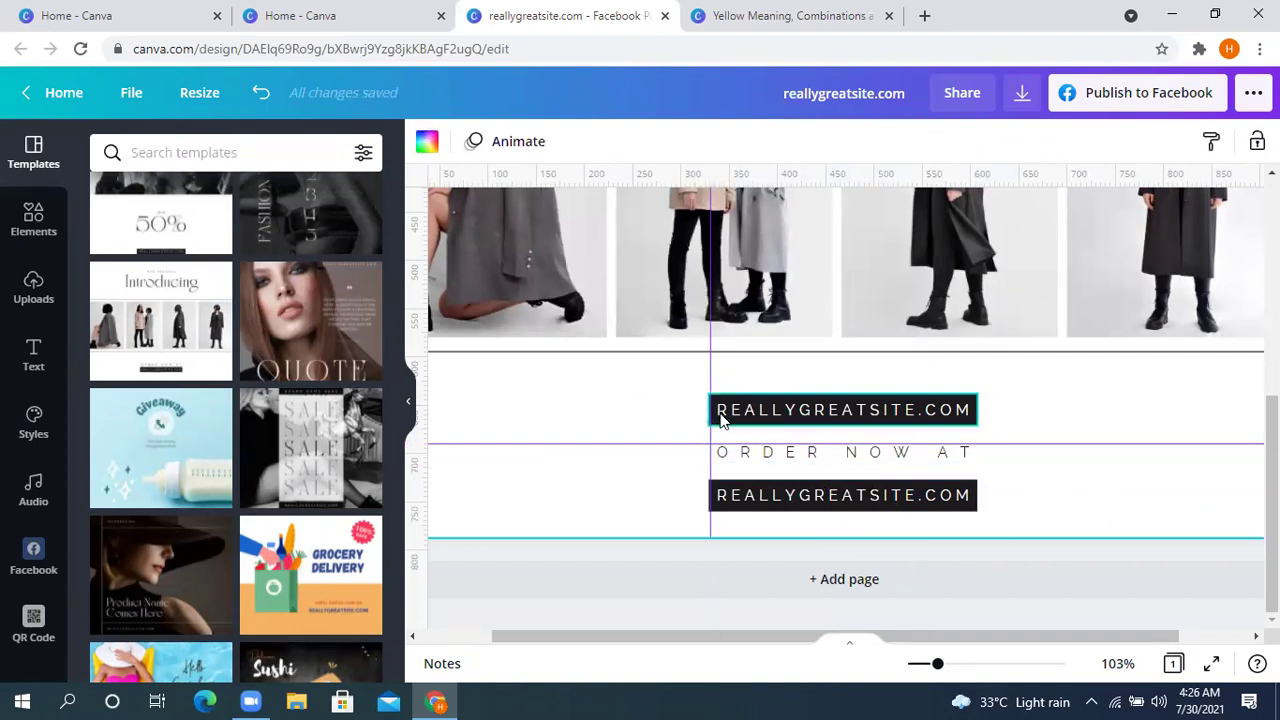
# - Remove the vertical and horizontal guides from the page
pyautogui.moveTo(716, 365); pyautogui.dragTo(595, 369)
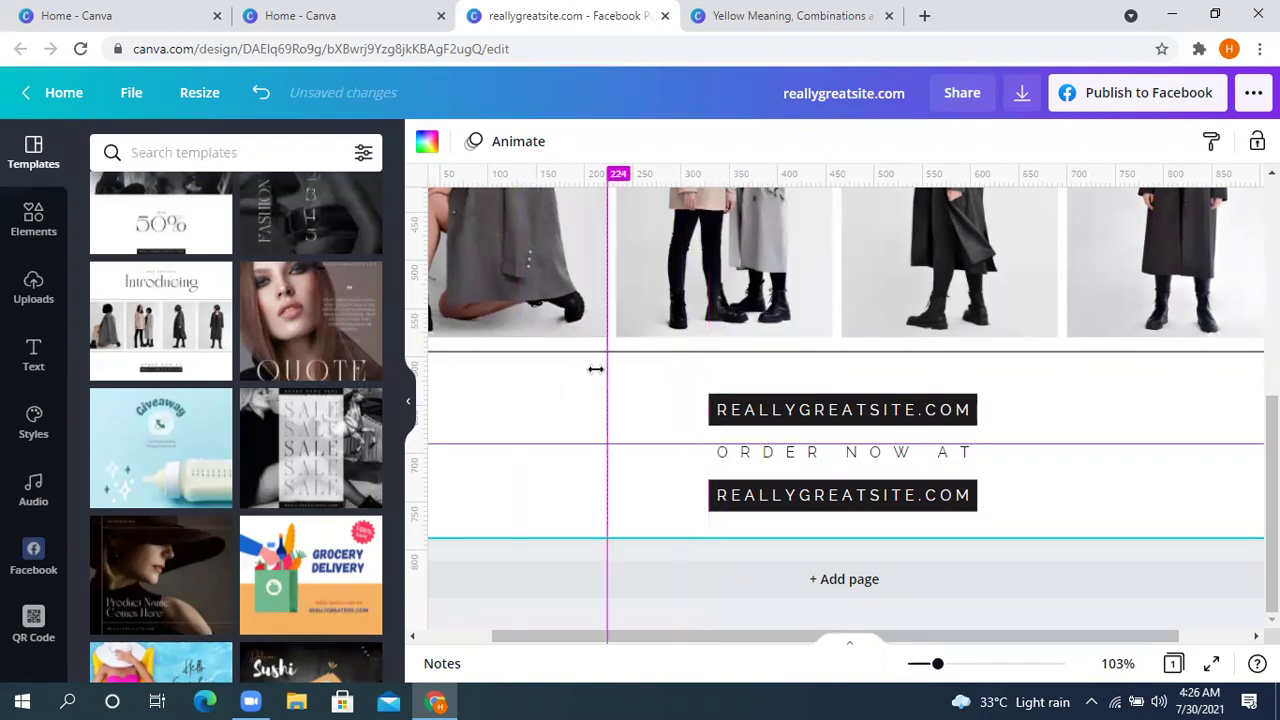
pyautogui.moveTo(928, 670)
pyautogui.mouseDown()
pyautogui.moveTo(911, 666)
pyautogui.moveTo(921, 672)
pyautogui.mouseUp()
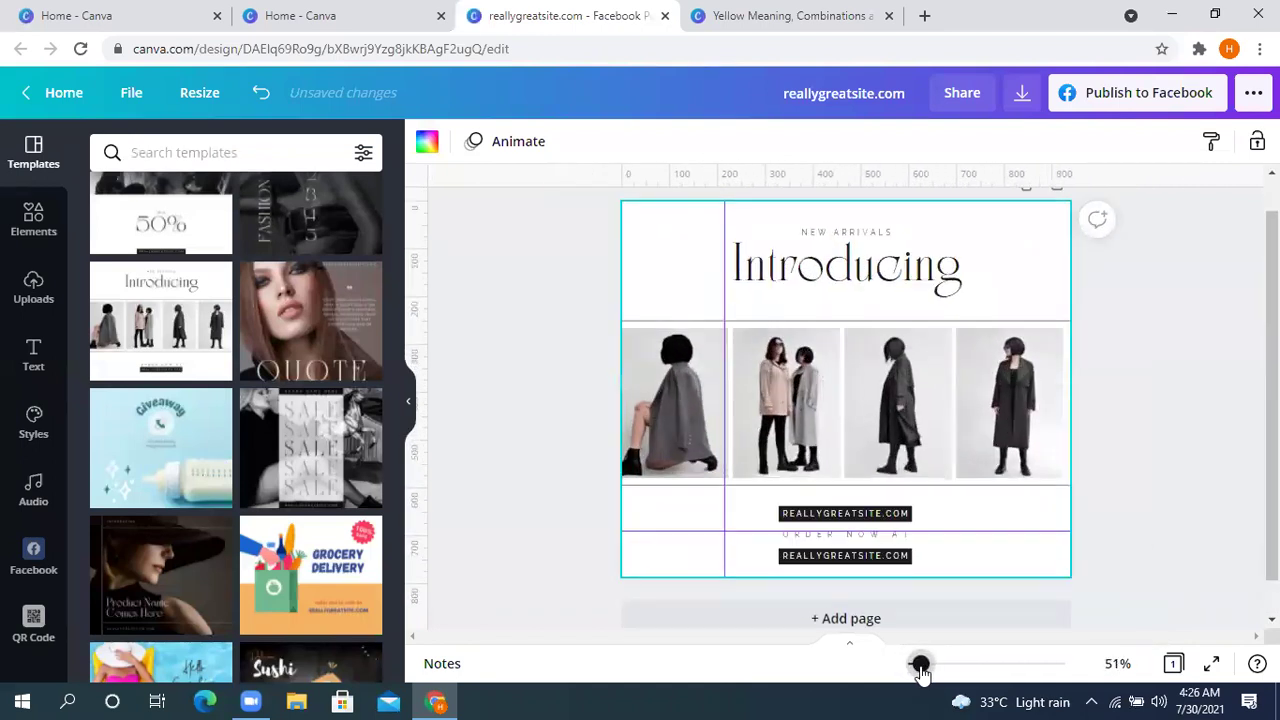
pyautogui.moveTo(720, 216); pyautogui.dragTo(466, 250)
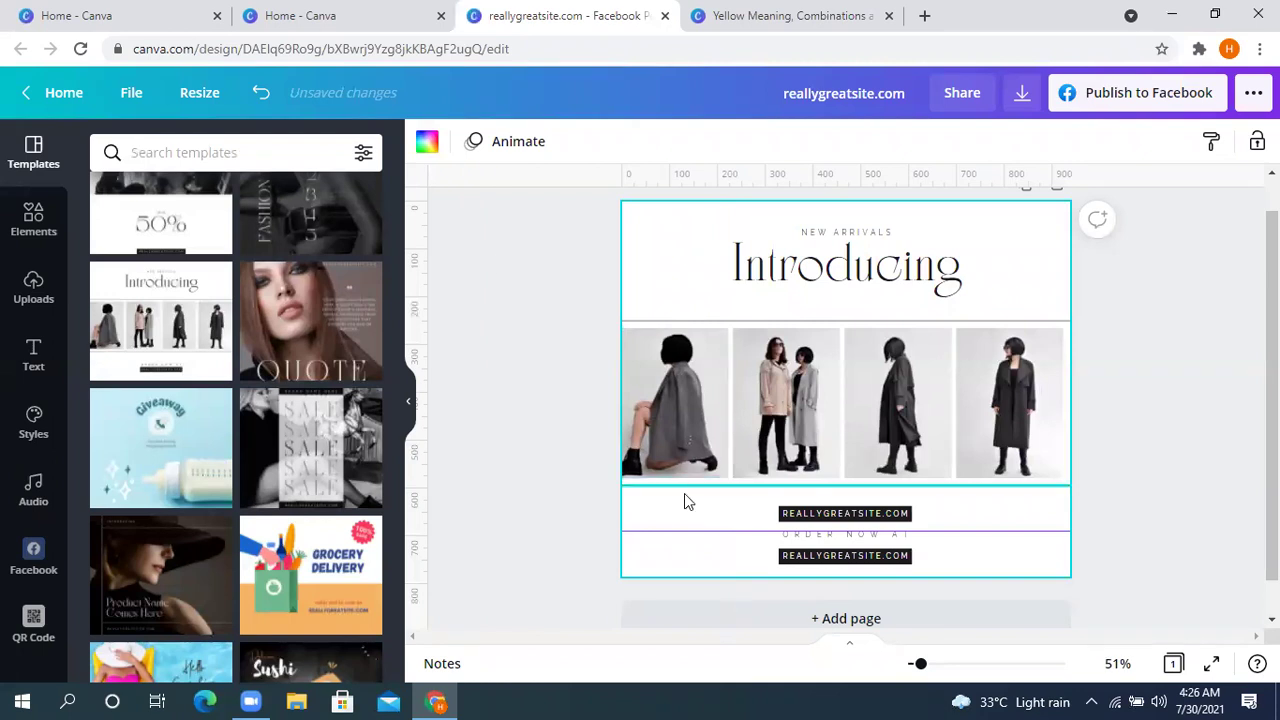
pyautogui.moveTo(688, 530); pyautogui.dragTo(703, 640)
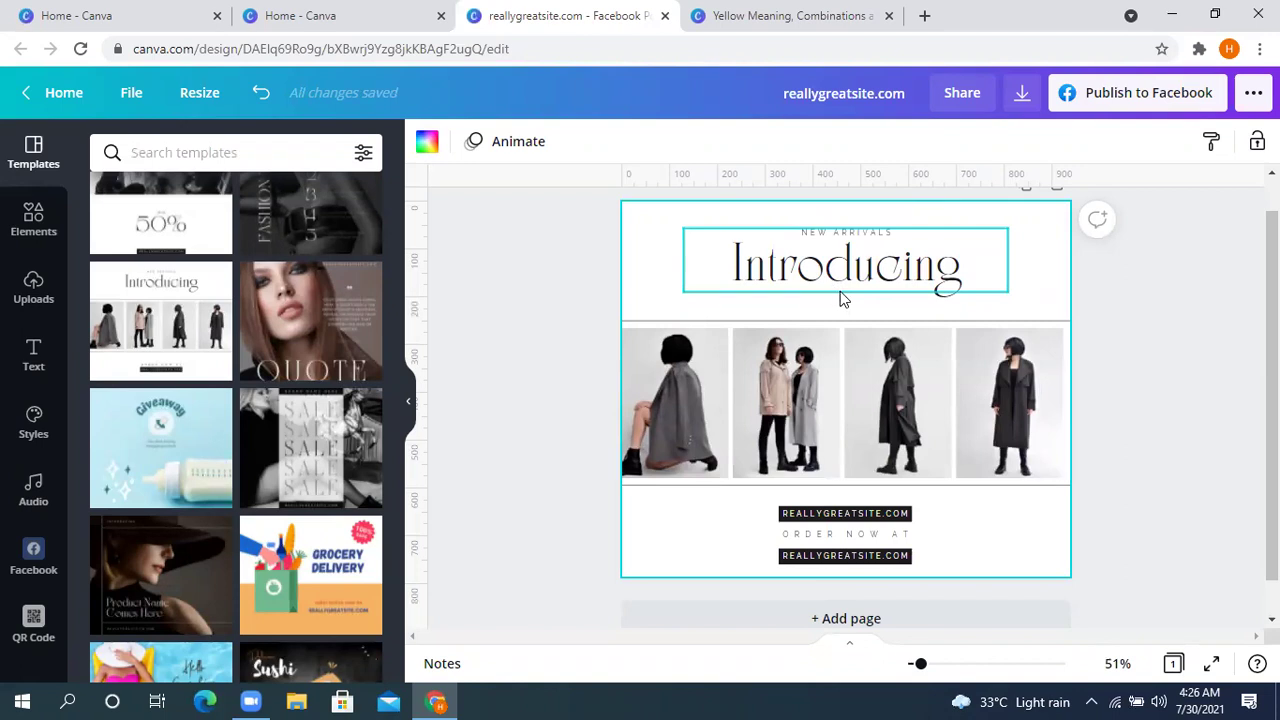
# - Browse the Facebook post templates and apply the "24/7 COVID Emergency Hotline" design from the Coronavirus category to the page
pyautogui.scroll(-5, 238, 379)
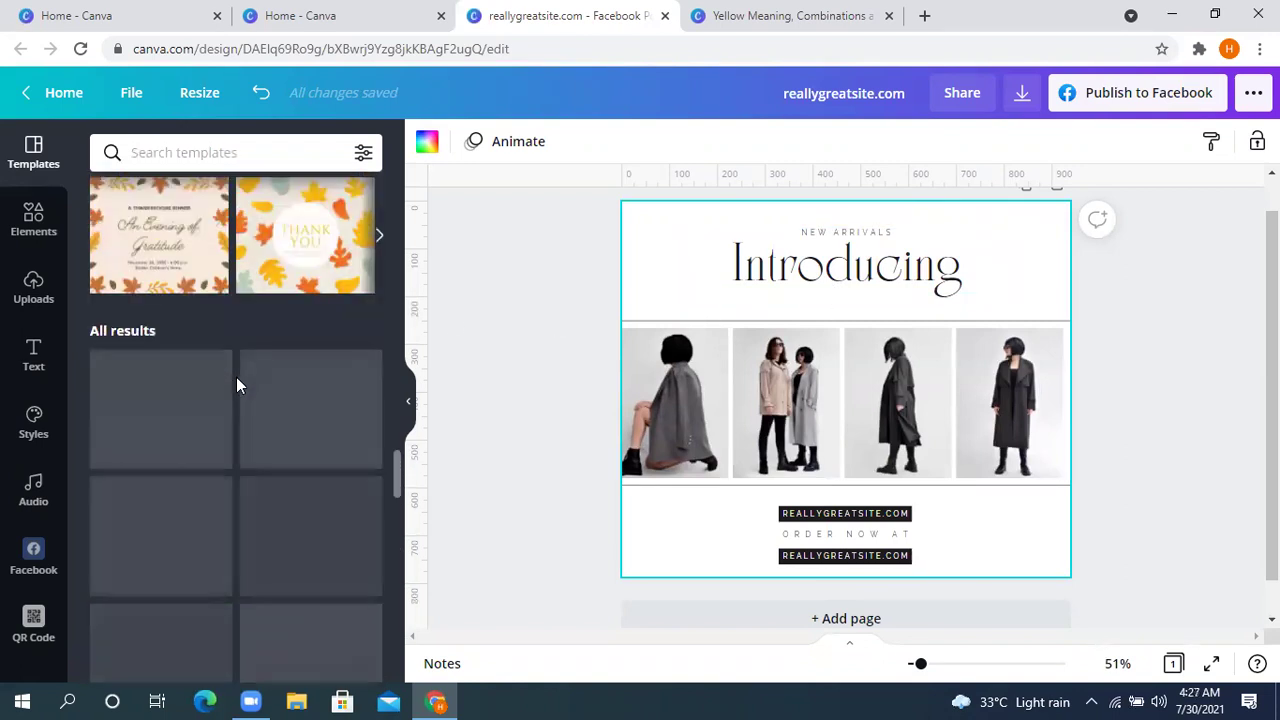
pyautogui.scroll(10, 238, 373)
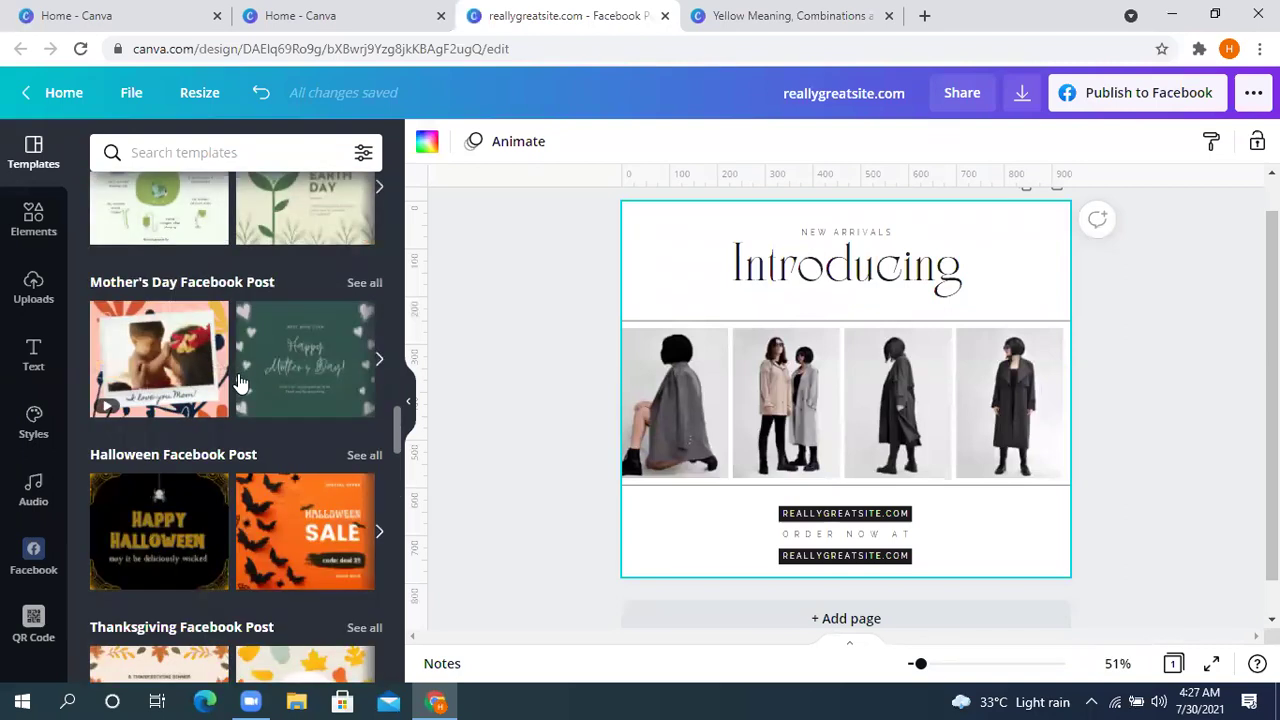
pyautogui.scroll(5, 242, 370)
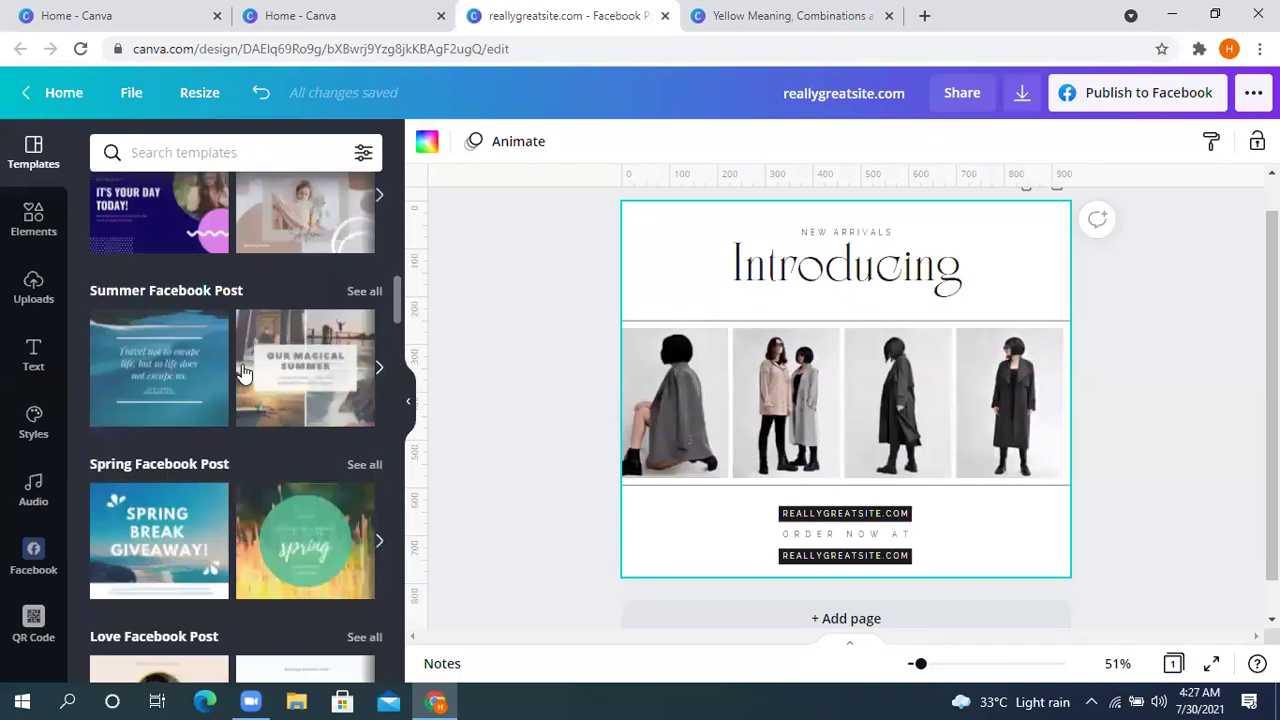
pyautogui.scroll(3, 157, 365)
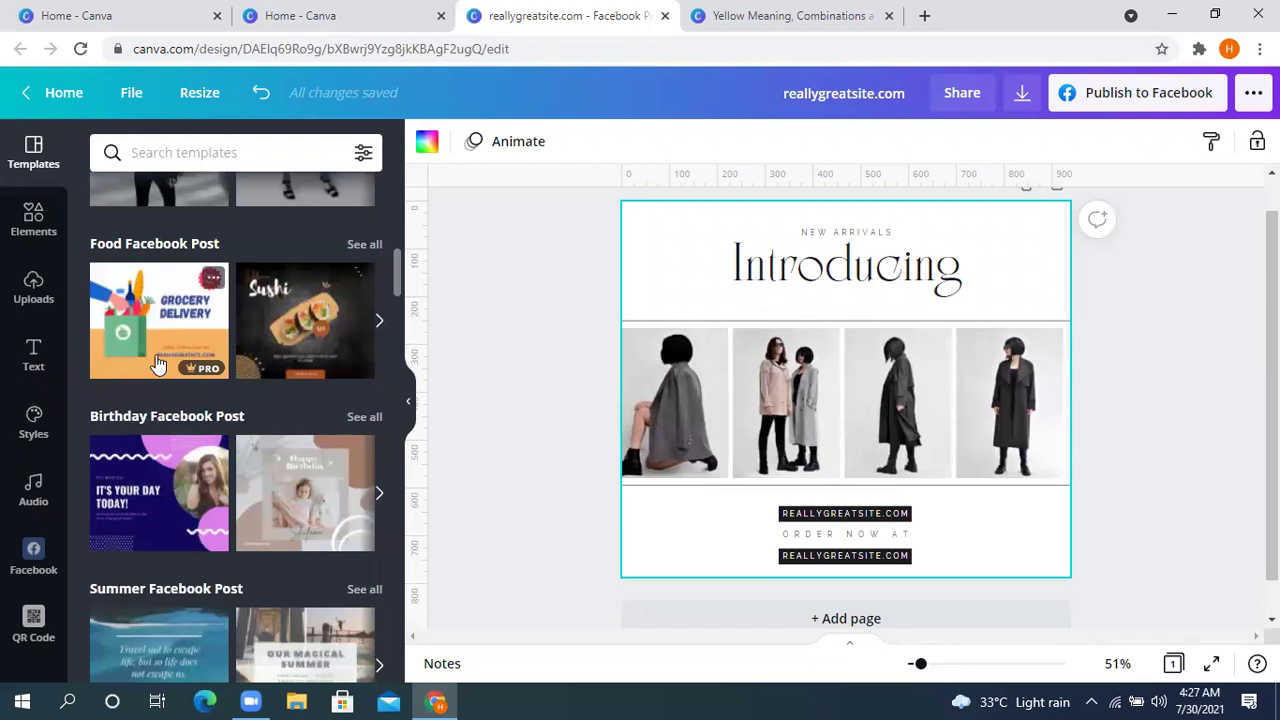
pyautogui.scroll(4, 160, 361)
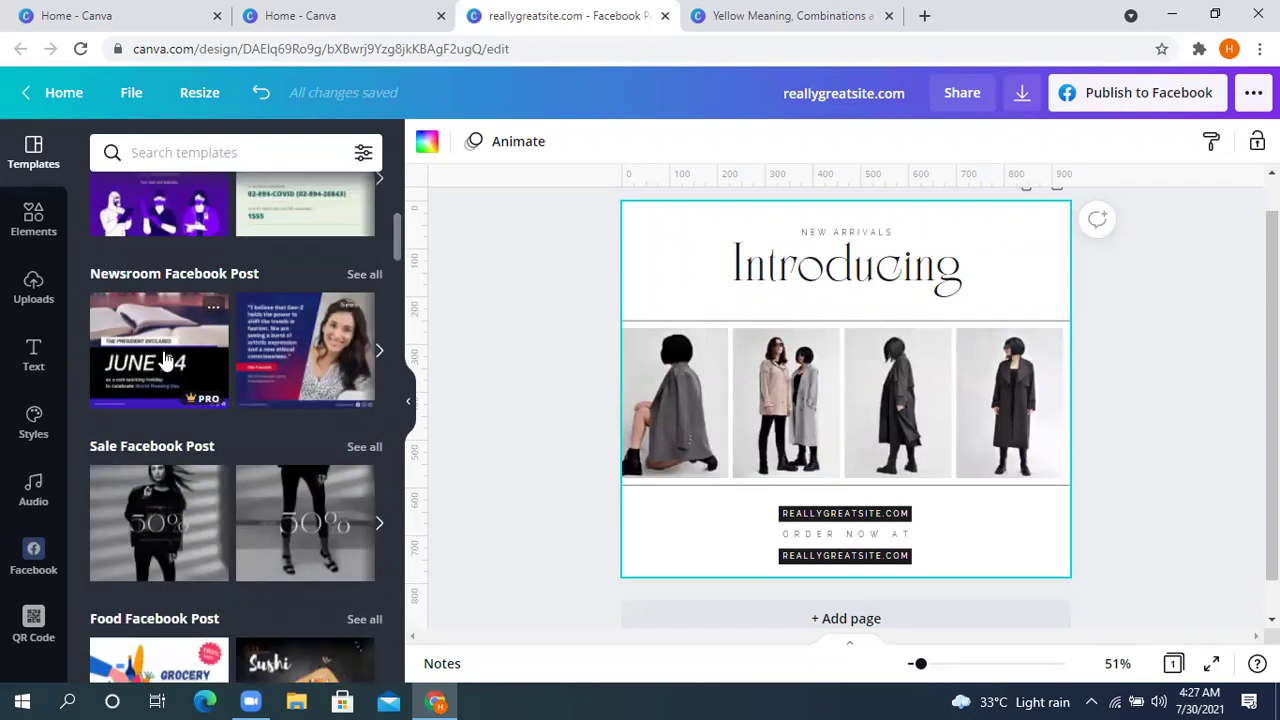
pyautogui.scroll(3, 165, 360)
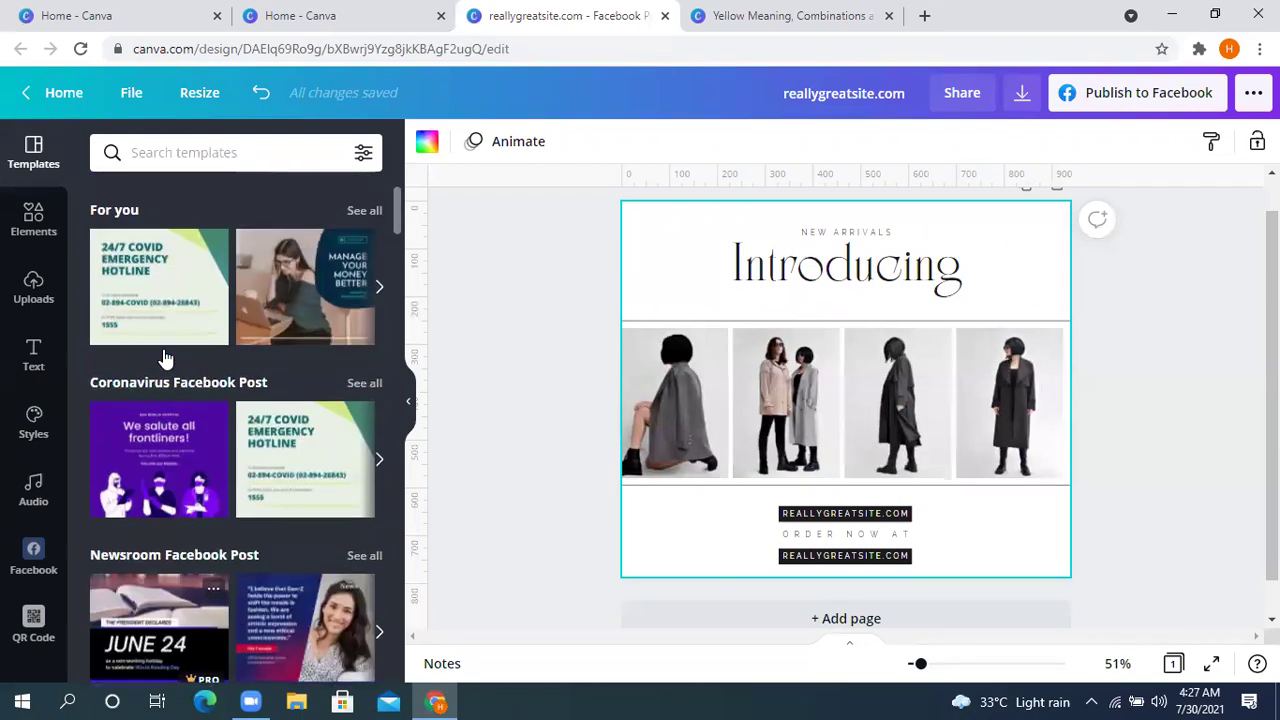
pyautogui.click(280, 450)
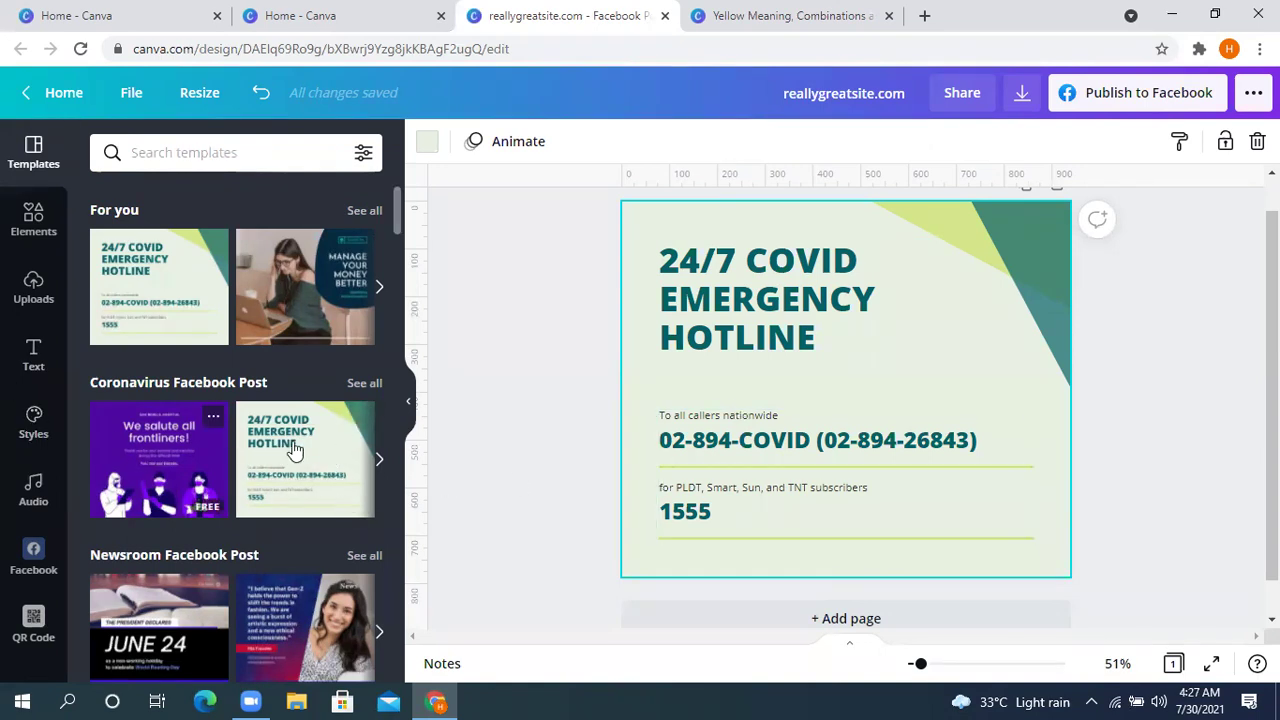
# - Replace the page design with the "We continue to serve." template from the Coronavirus category and select its heading text
pyautogui.scroll(-1, 220, 320)
pyautogui.scroll(3, 220, 320)
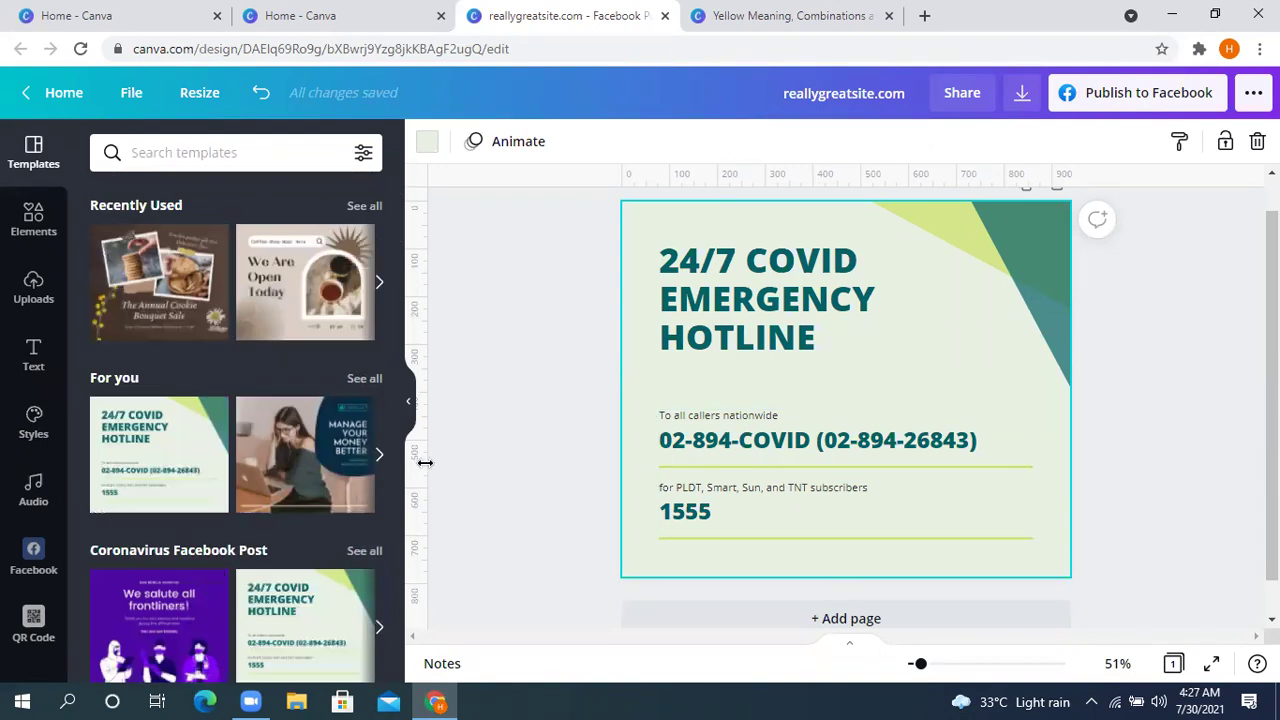
pyautogui.scroll(-3, 310, 390)
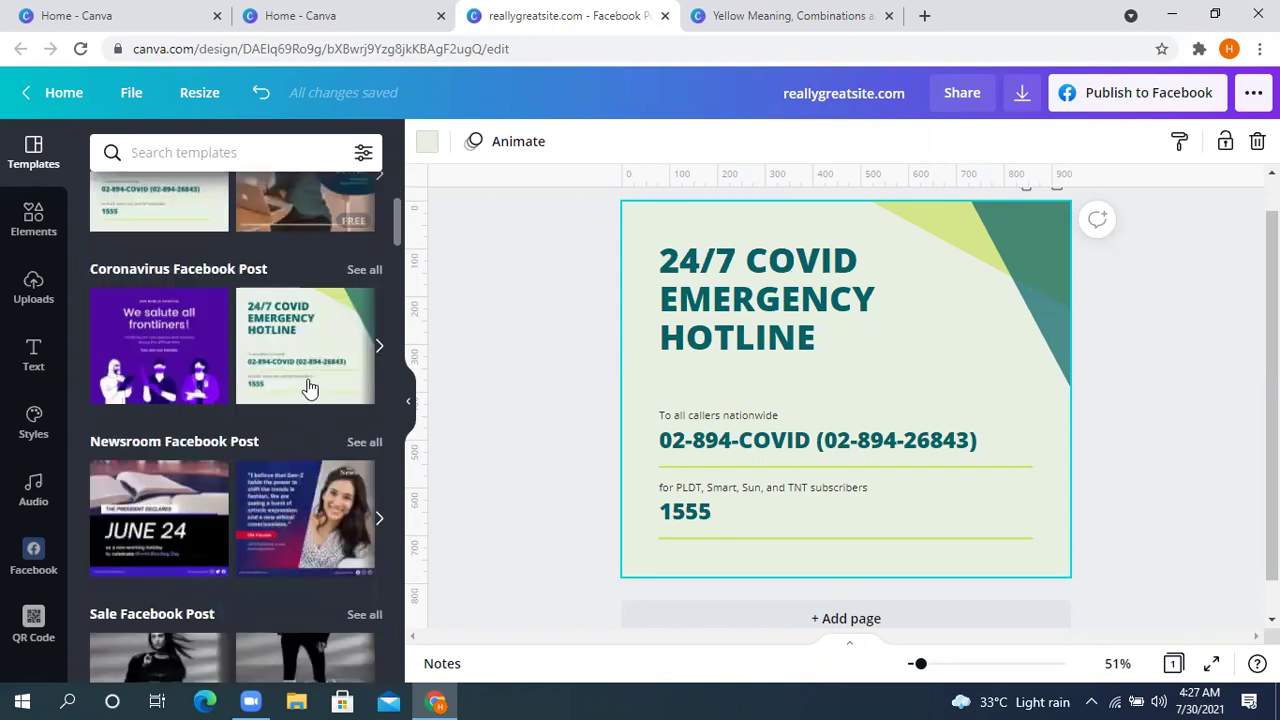
pyautogui.click(378, 348)
pyautogui.click(341, 346)
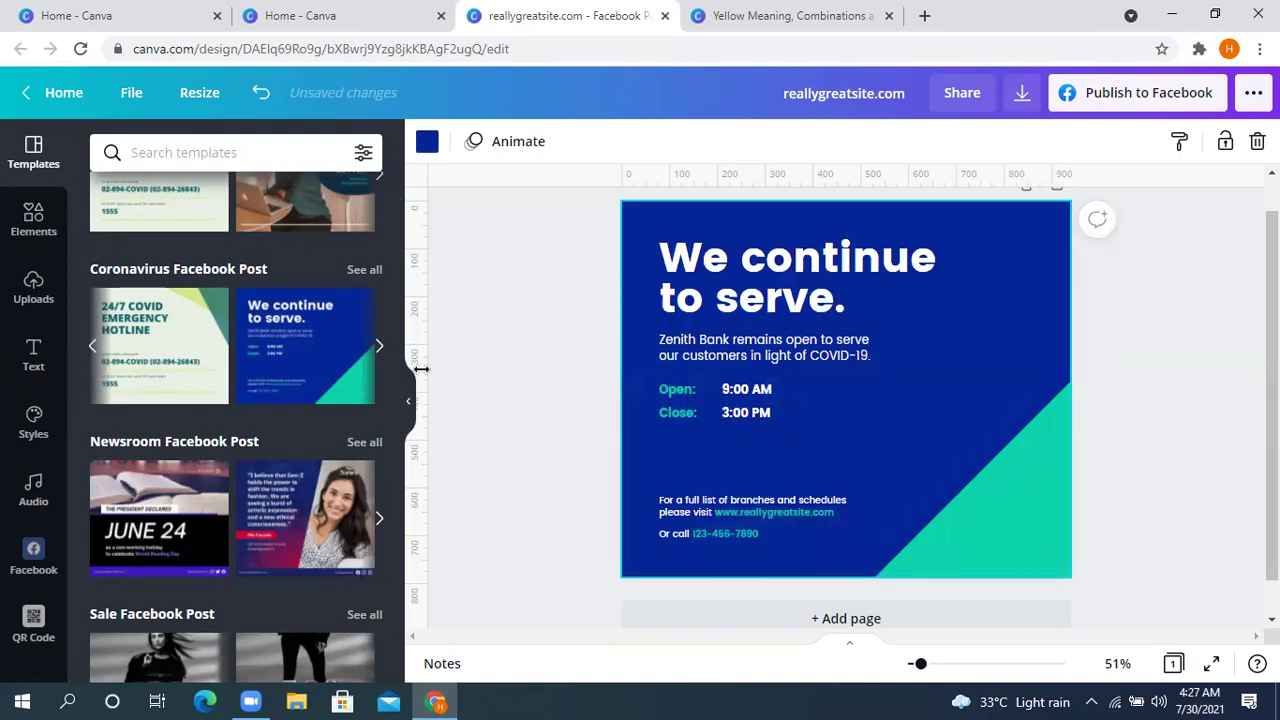
pyautogui.click(813, 277)
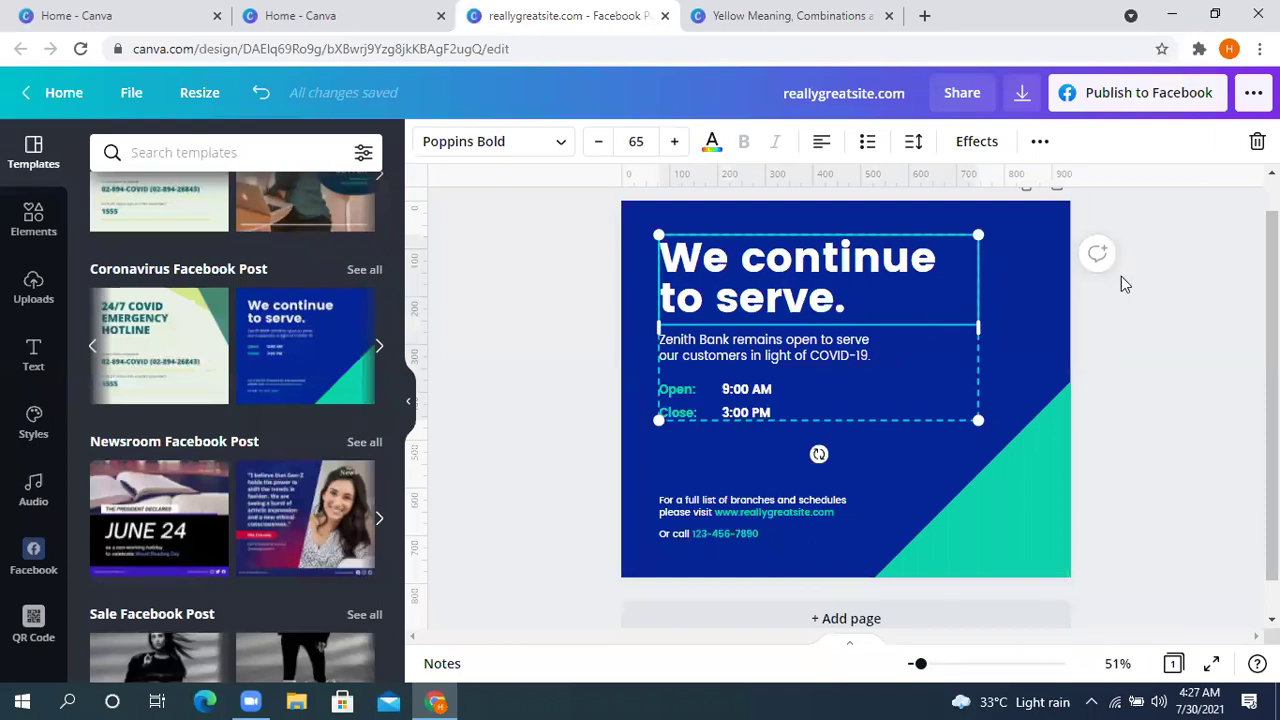
# - Reposition the green triangle in the lower-right corner of the blue Facebook post, shifting it slightly further into the corner
pyautogui.click(1149, 291)
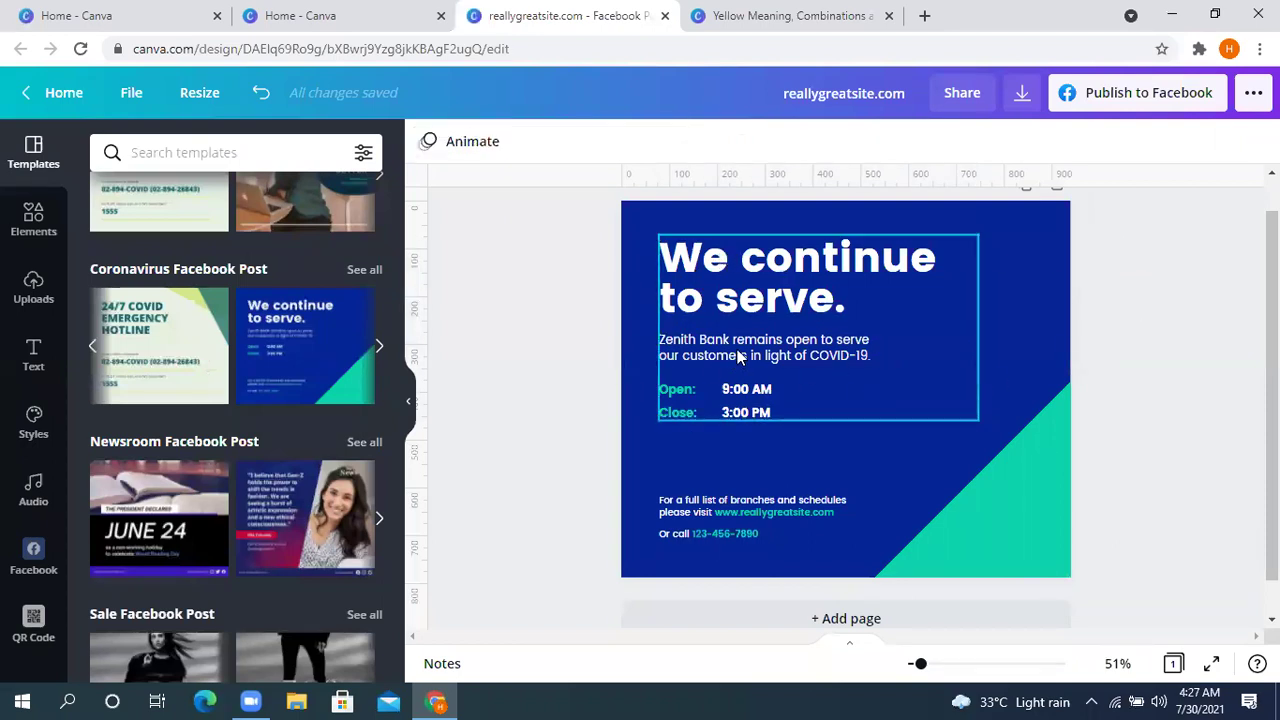
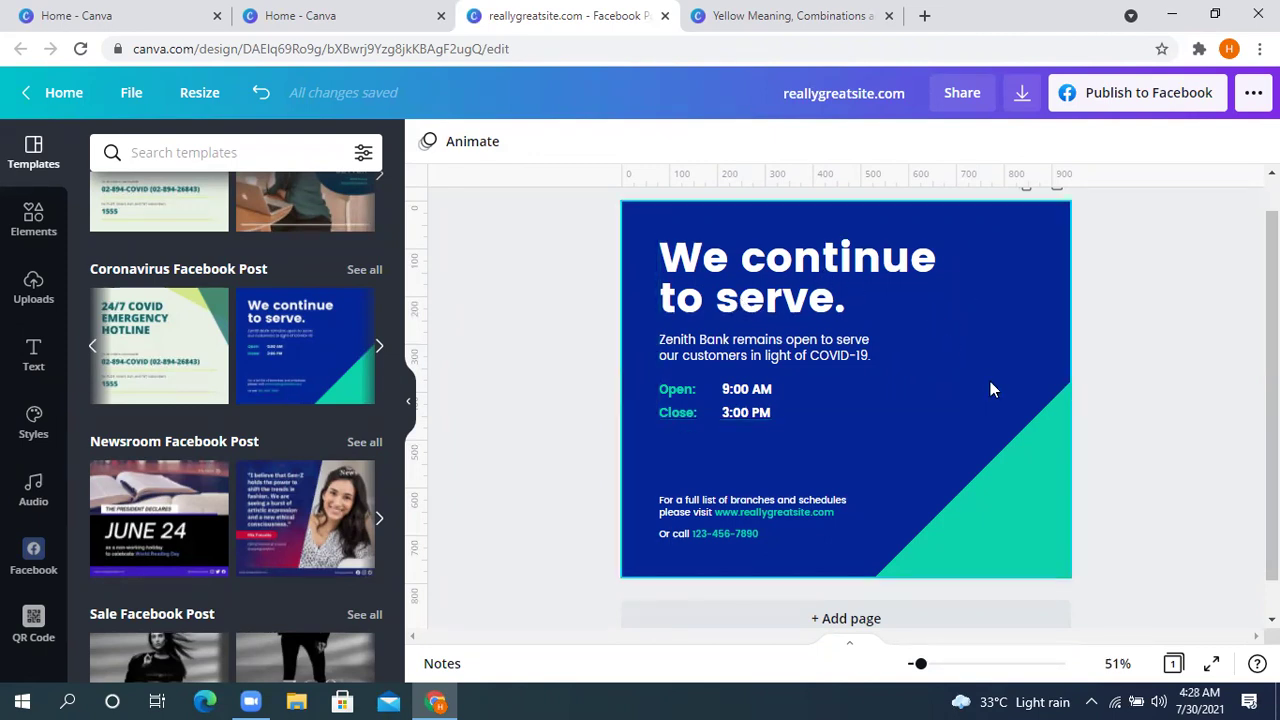
pyautogui.click(1040, 463)
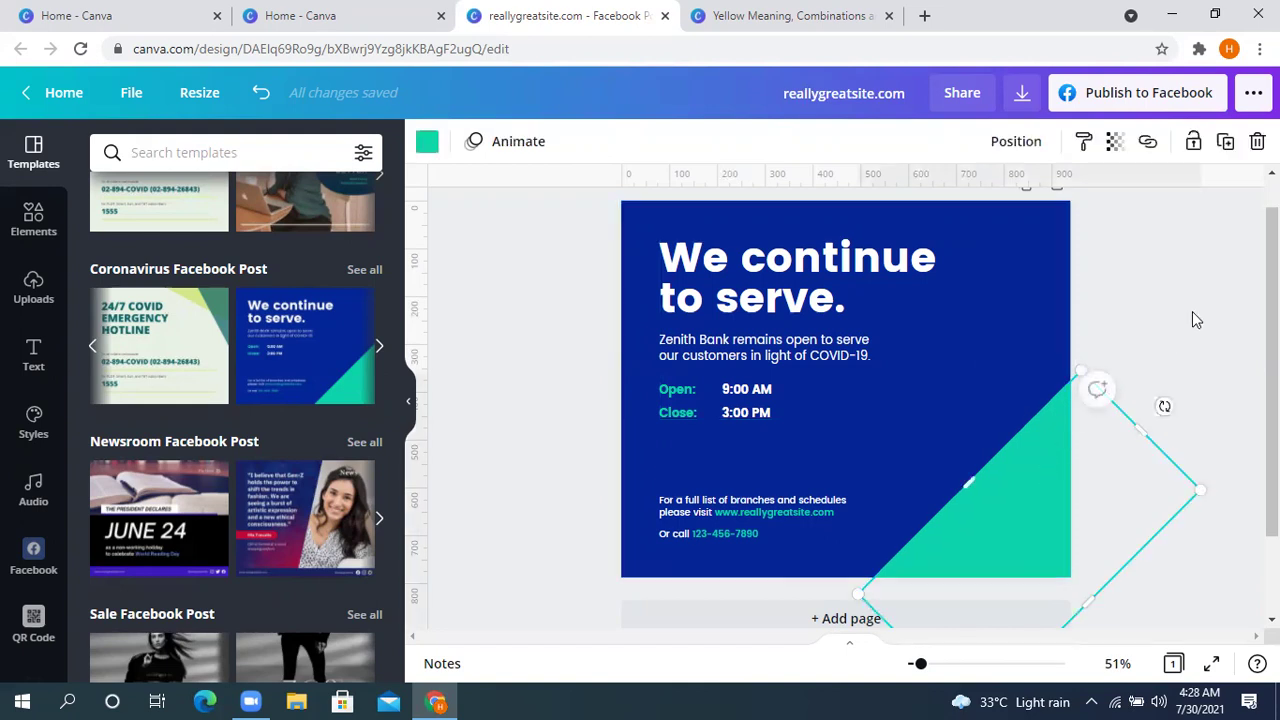
pyautogui.moveTo(1005, 427); pyautogui.dragTo(1018, 456)
pyautogui.click(1187, 260)
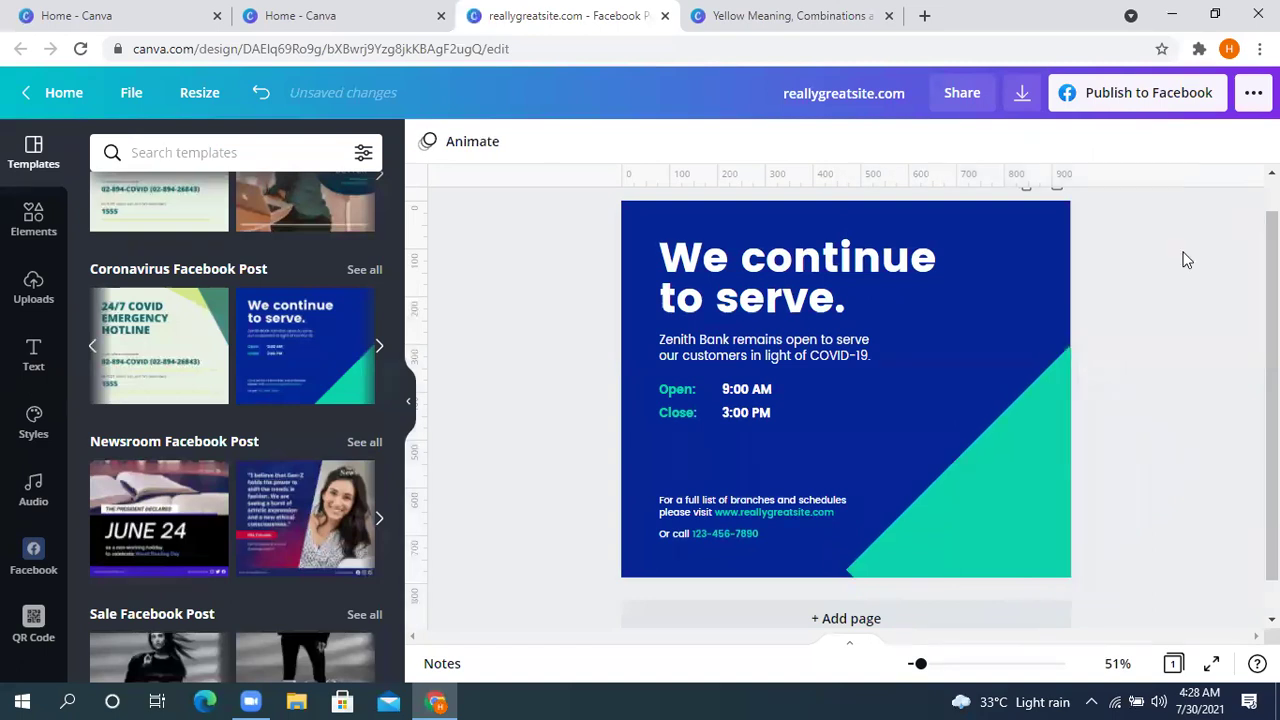
pyautogui.moveTo(977, 486)
pyautogui.mouseDown()
pyautogui.moveTo(972, 502)
pyautogui.moveTo(991, 500)
pyautogui.mouseUp()
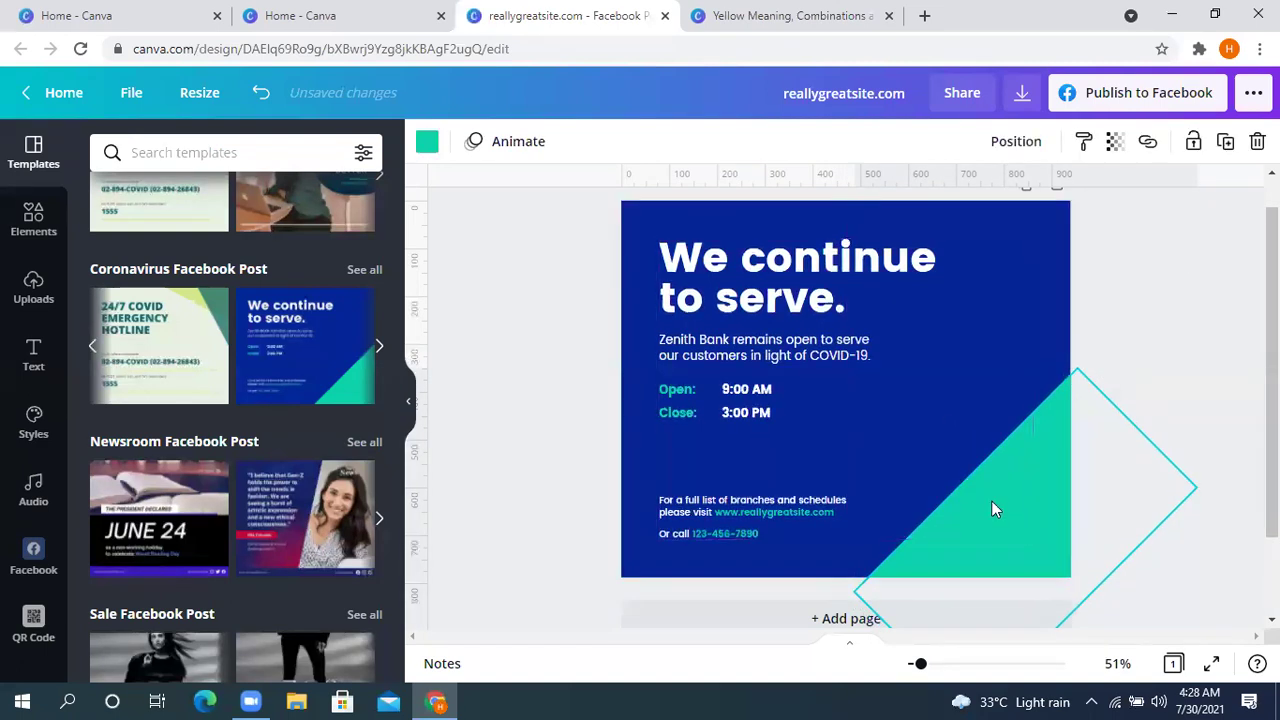
pyautogui.click(1145, 278)
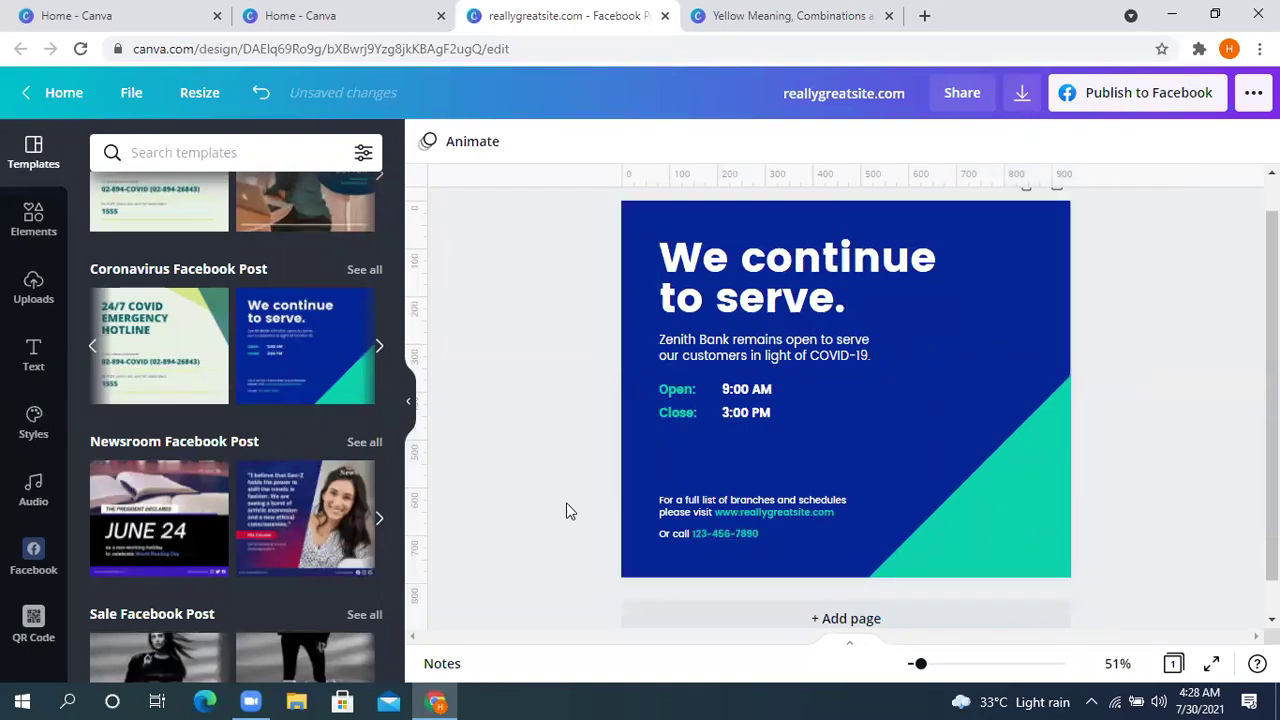
pyautogui.moveTo(1023, 526); pyautogui.dragTo(1063, 569)
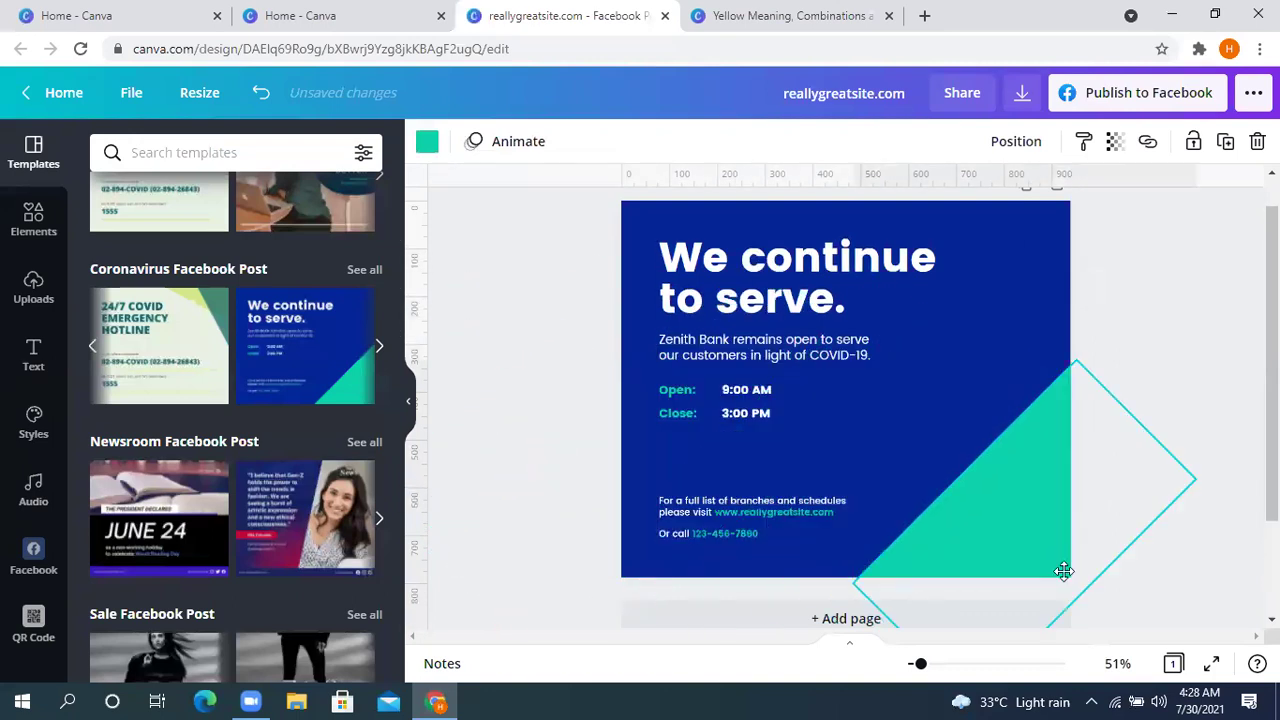
pyautogui.click(1202, 305)
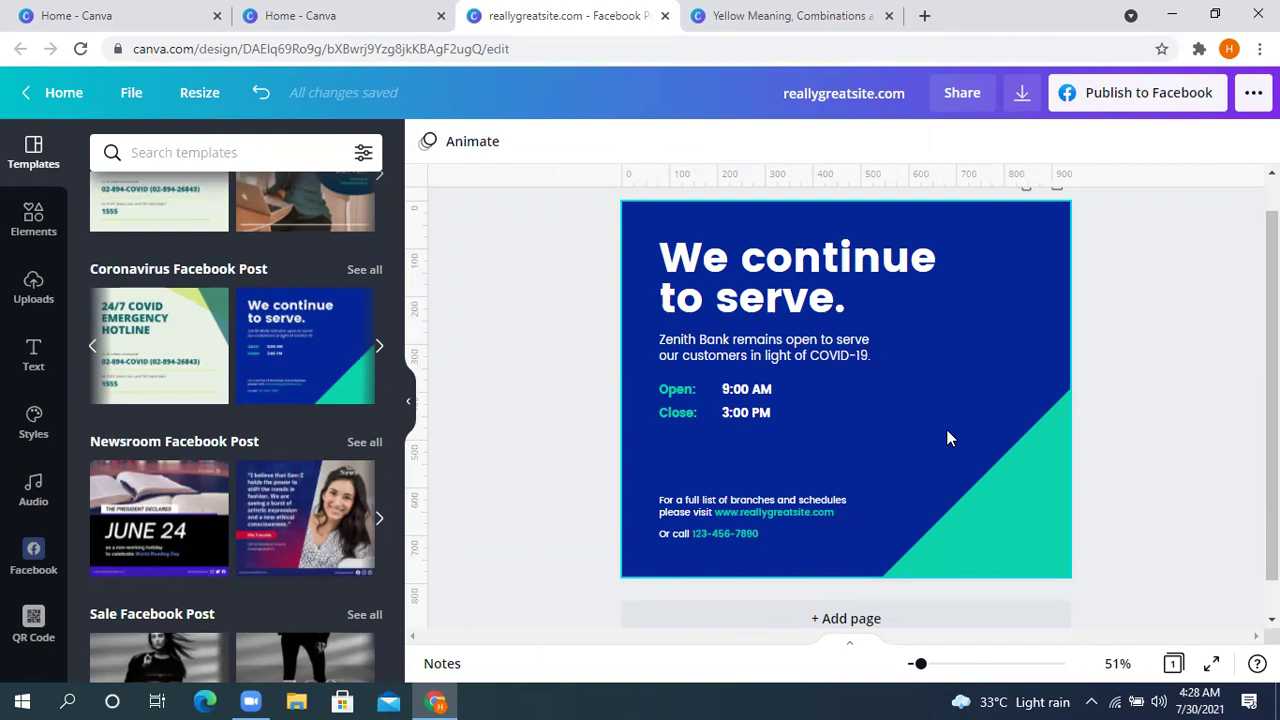
pyautogui.click(1160, 14)
pyautogui.doubleClick(252, 316)
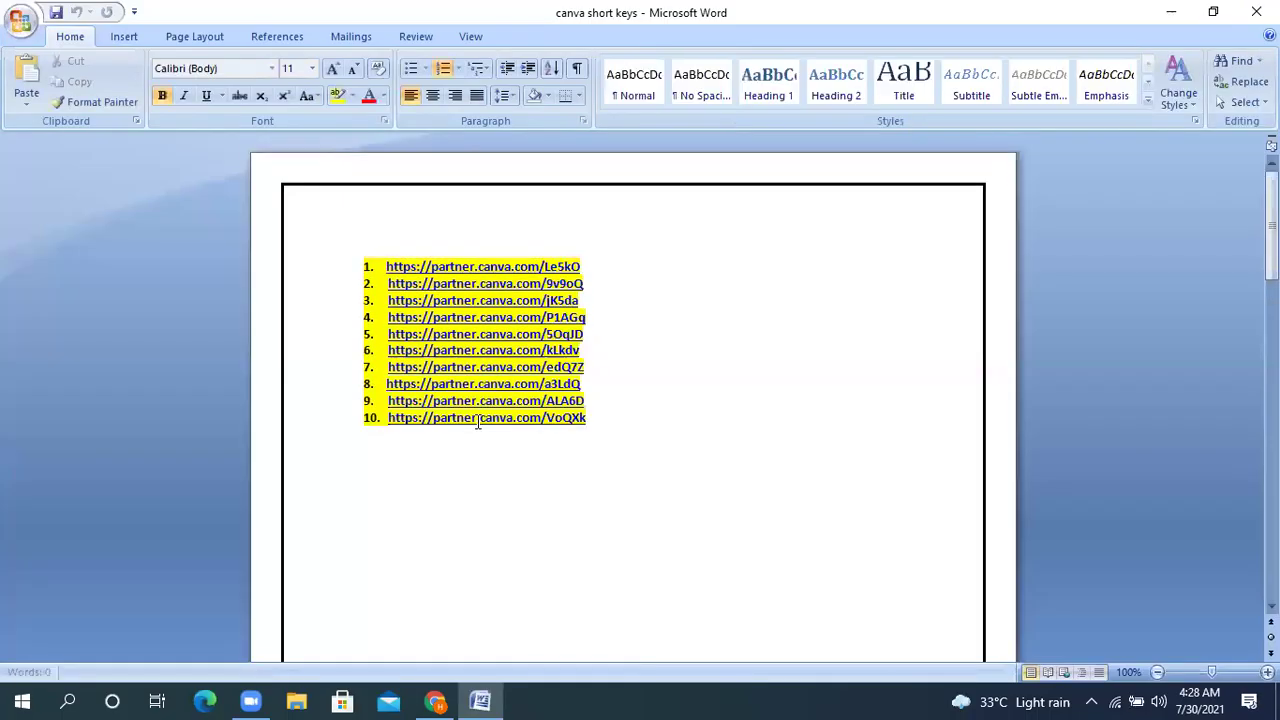
pyautogui.moveTo(584, 262); pyautogui.dragTo(388, 267)
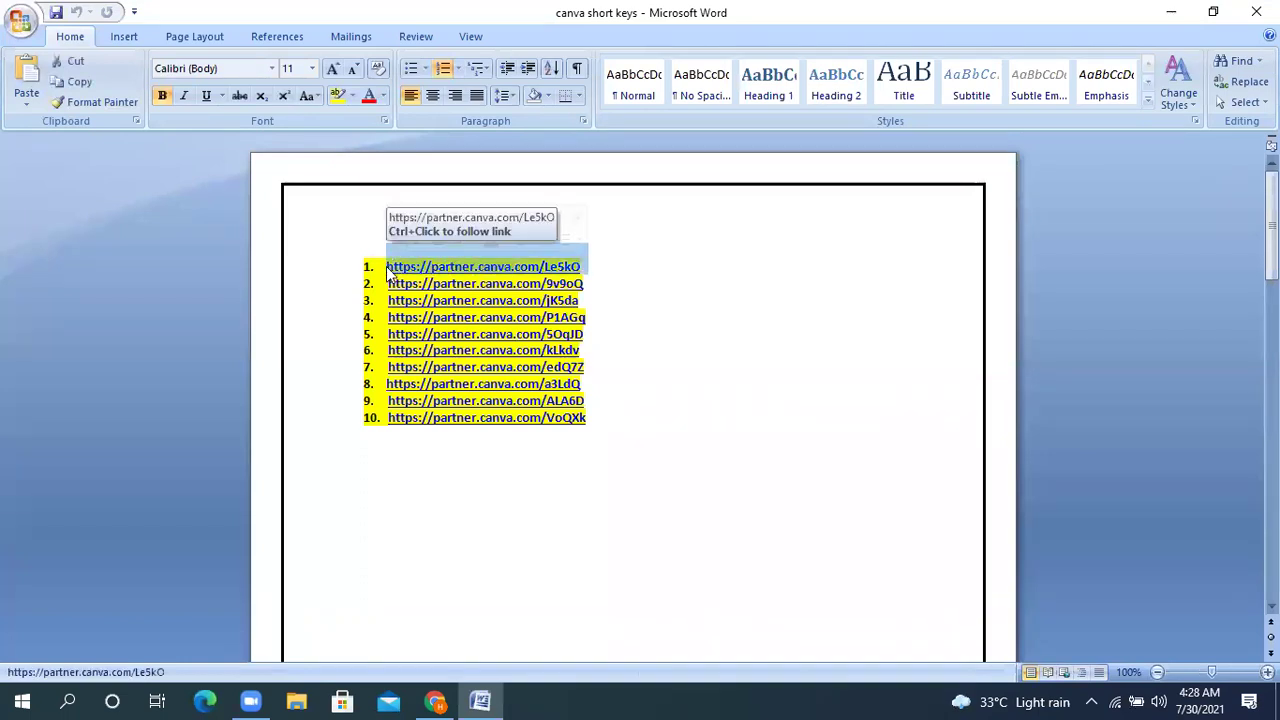
pyautogui.write('https://partner.canva.com/Le5kO')
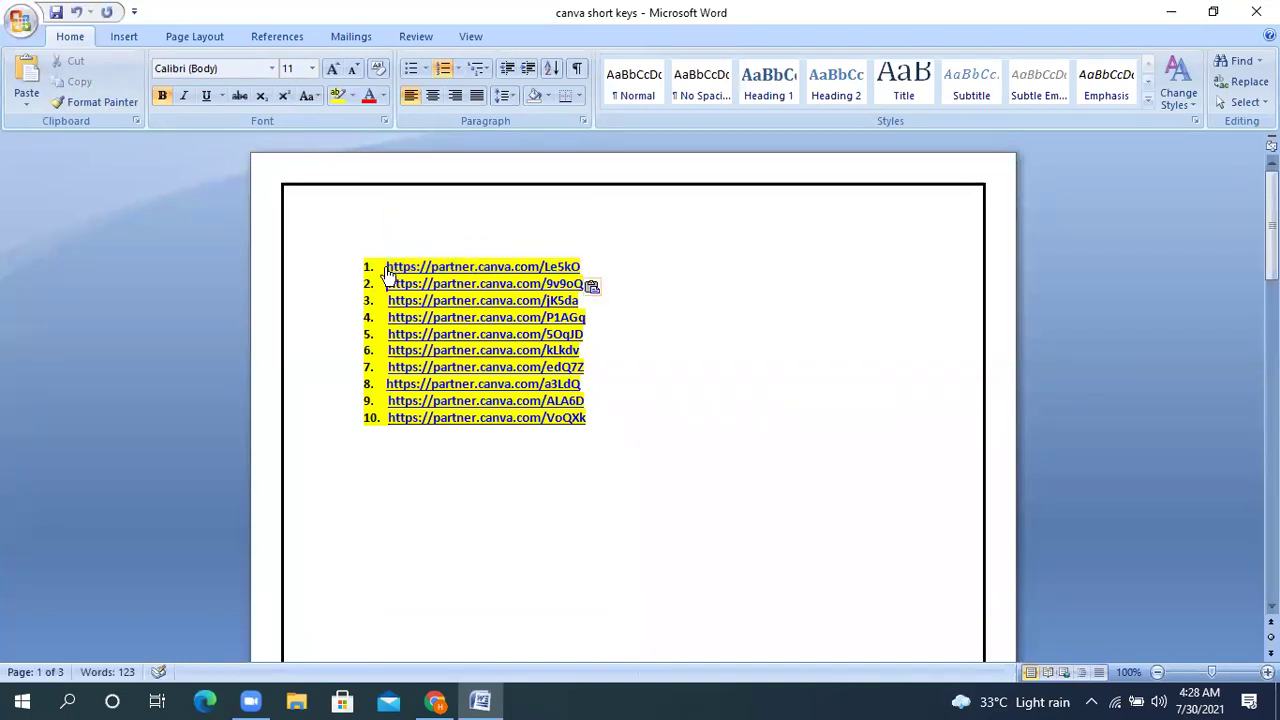
pyautogui.hotkey('ctrl', 'z')
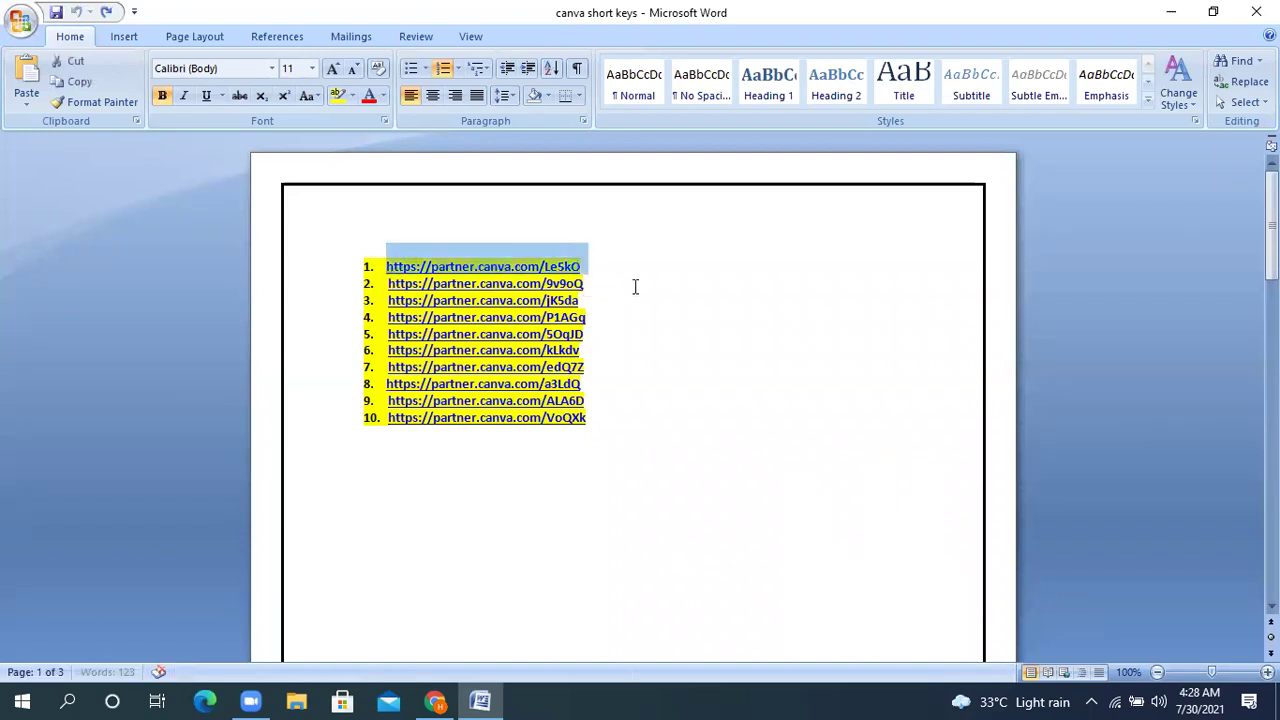
# - Switch to Chrome, search for the copied link, and rerun the search without the leading "1."
pyautogui.hotkey('alt', 'Tab')
pyautogui.click(609, 47)
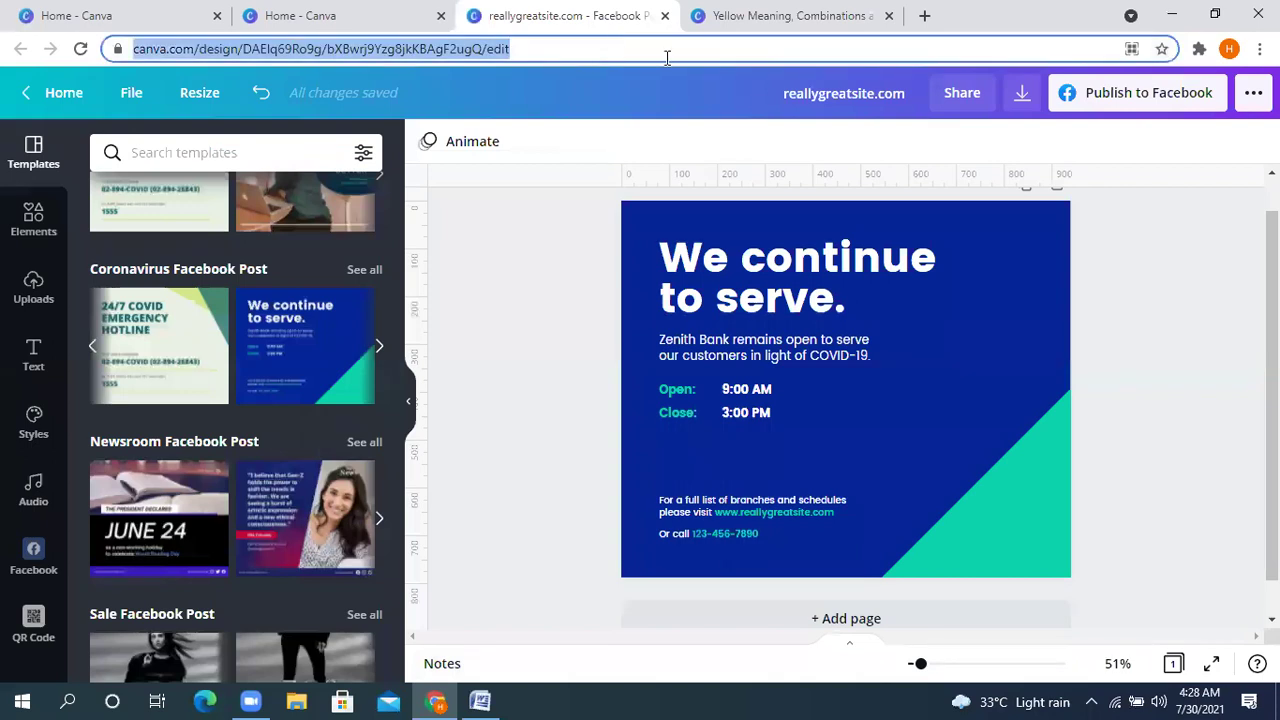
pyautogui.write('1.\thttps://partner.canva.com/Le5kO')
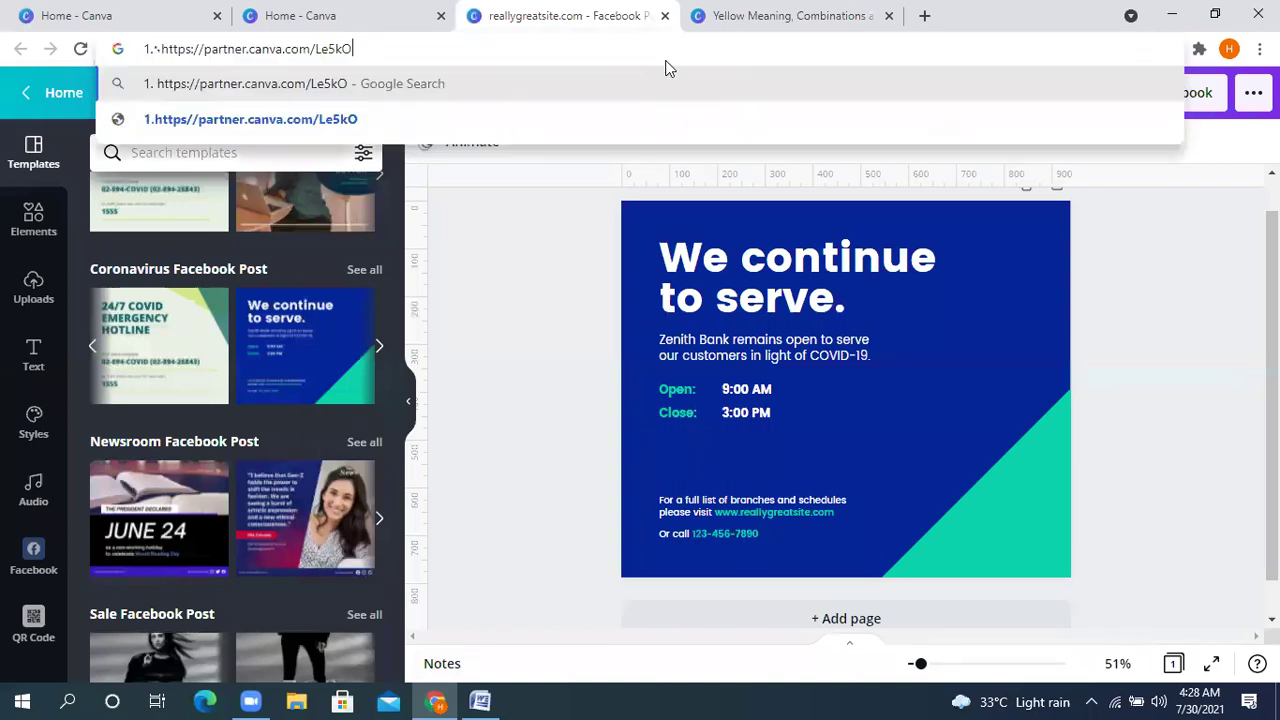
pyautogui.press('Return')
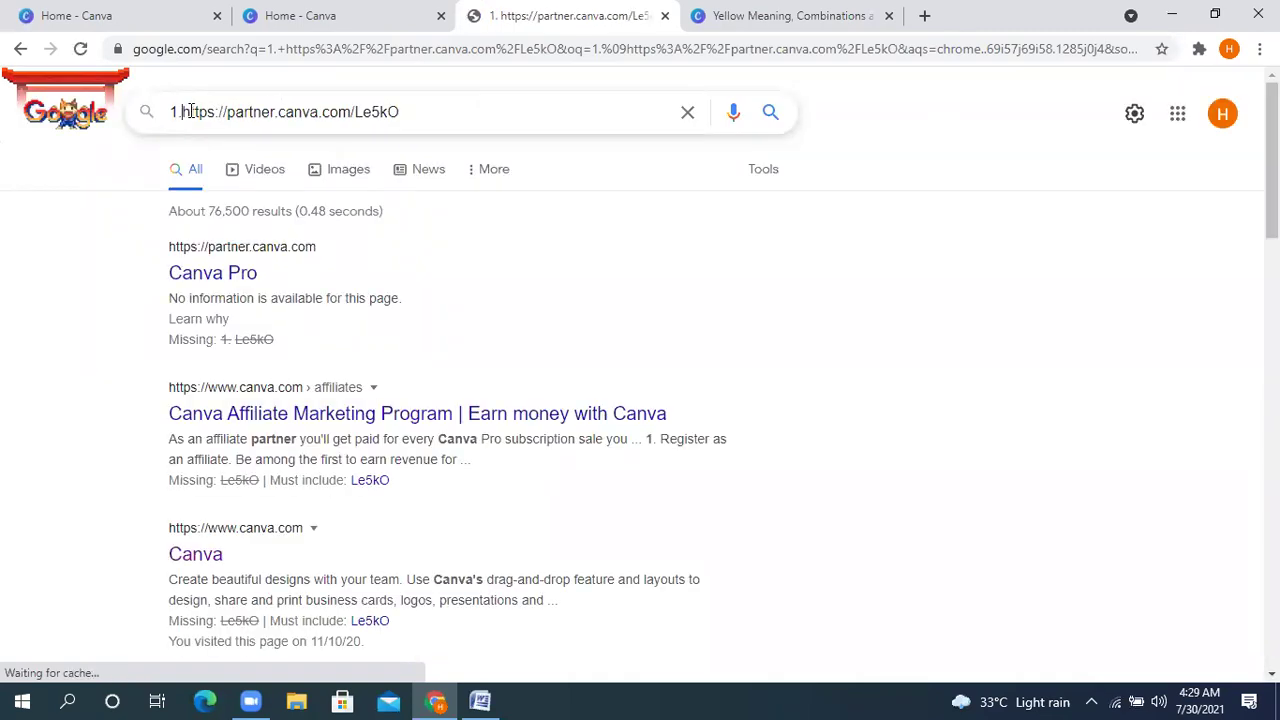
pyautogui.press('BackSpace')
pyautogui.press('BackSpace')
pyautogui.press('BackSpace')
pyautogui.press('Return')
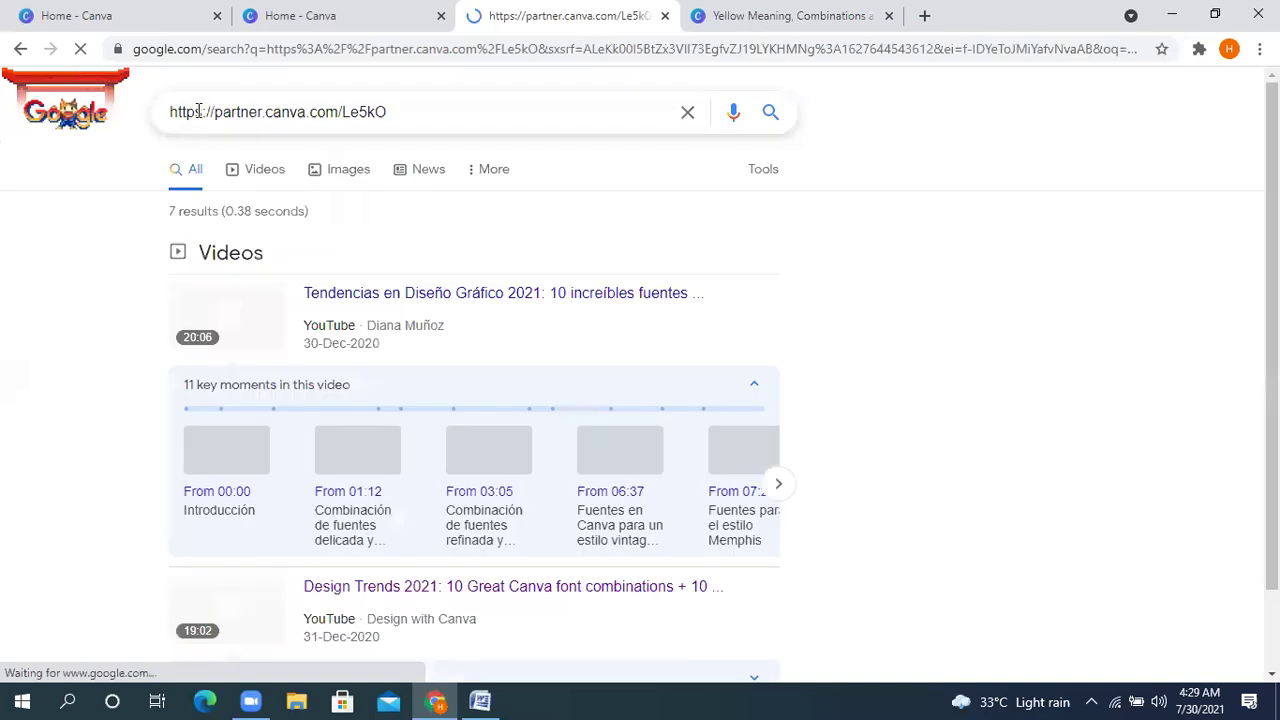
pyautogui.moveTo(403, 118); pyautogui.dragTo(143, 143)
pyautogui.hotkey('ctrl', 'c')
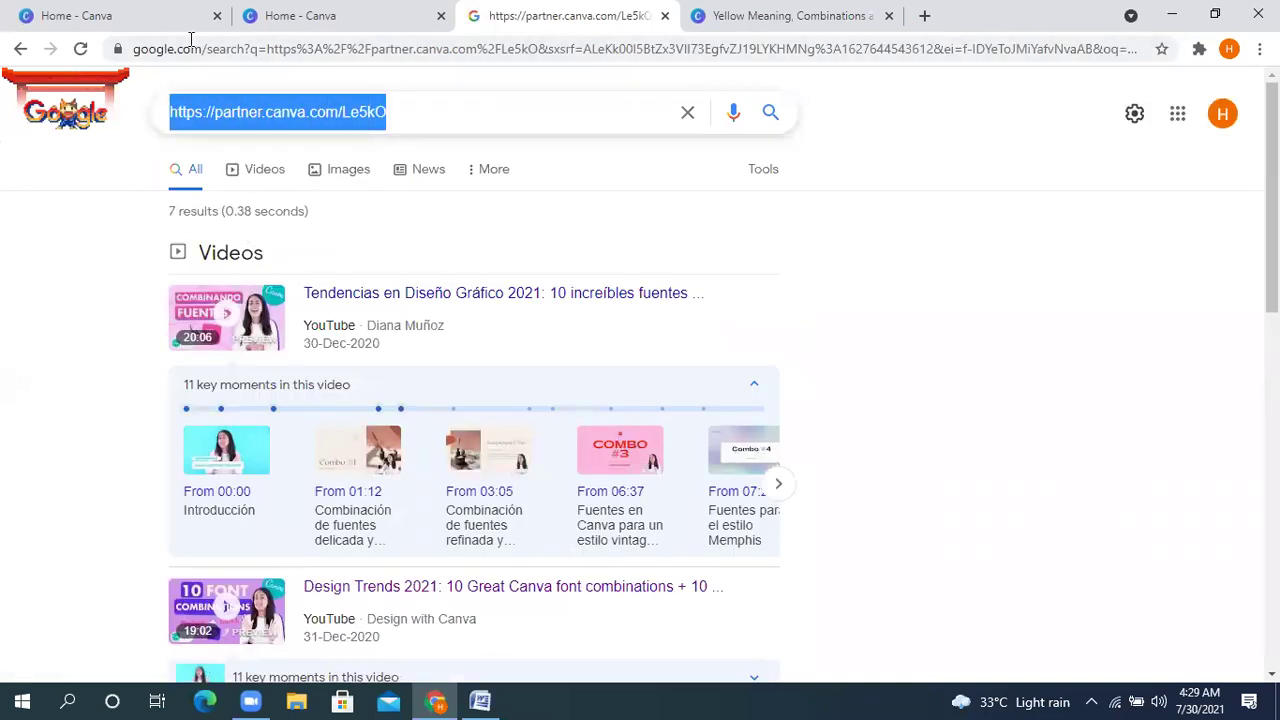
pyautogui.click(259, 48)
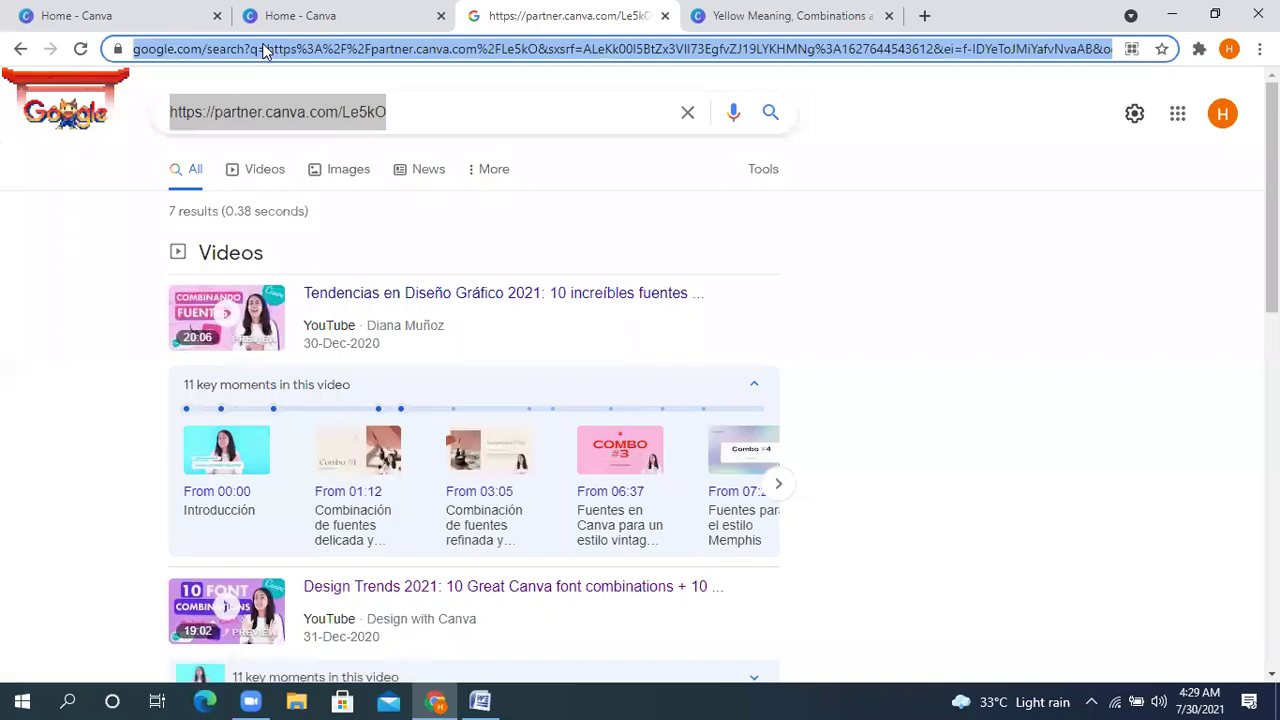
pyautogui.hotkey('ctrl', 'v')
pyautogui.click(343, 88)
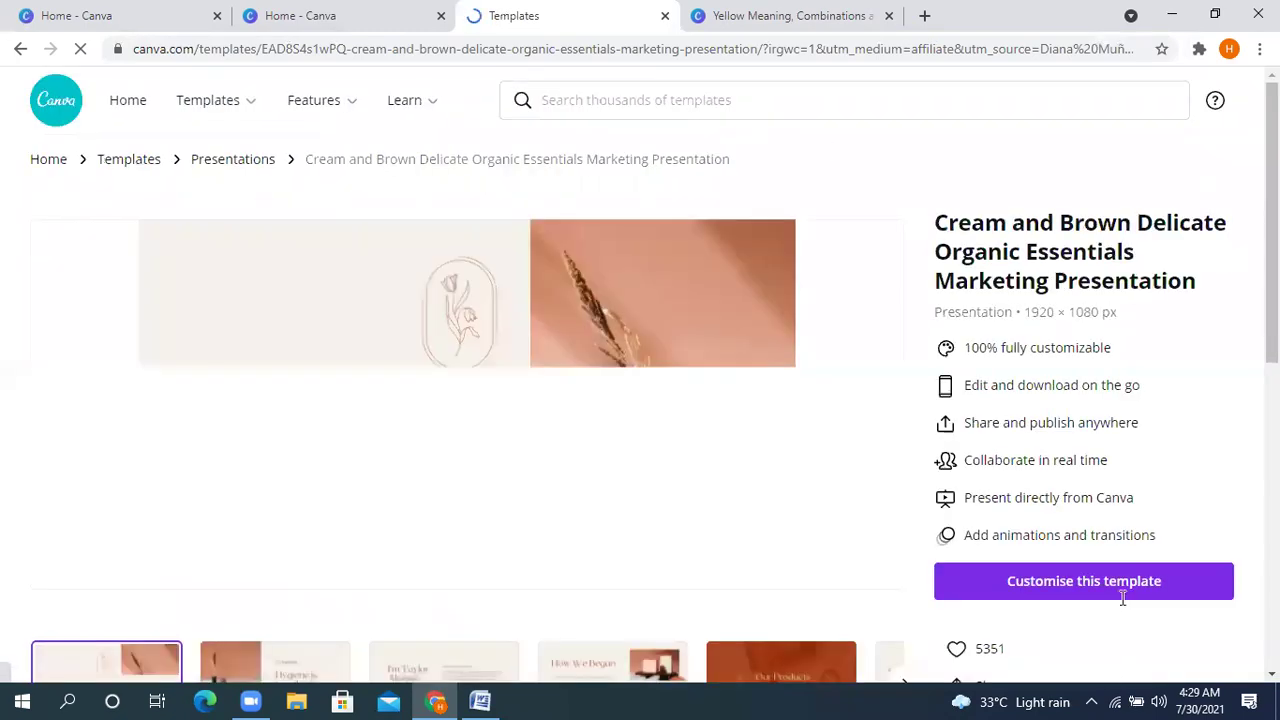
# - Customise the Cream and Brown Delicate Organic Essentials Marketing Presentation template, show its page thumbnails and go to page 3
pyautogui.click(1118, 588)
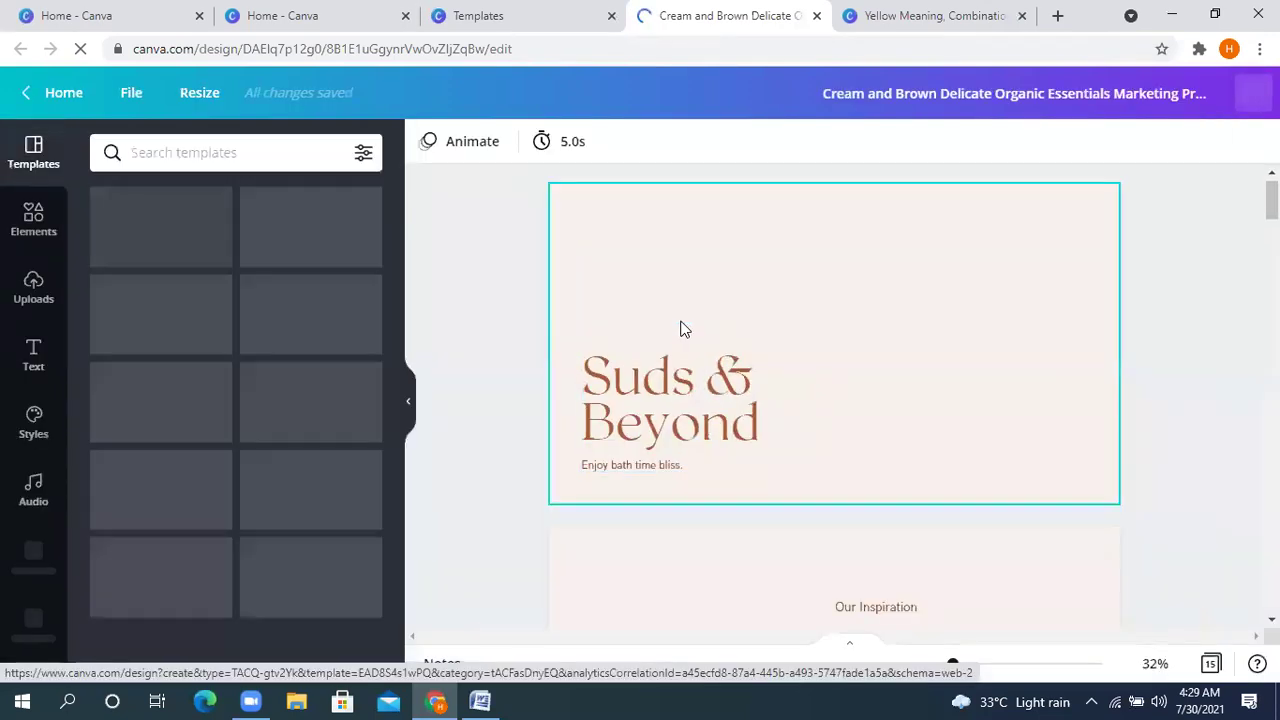
pyautogui.click(849, 650)
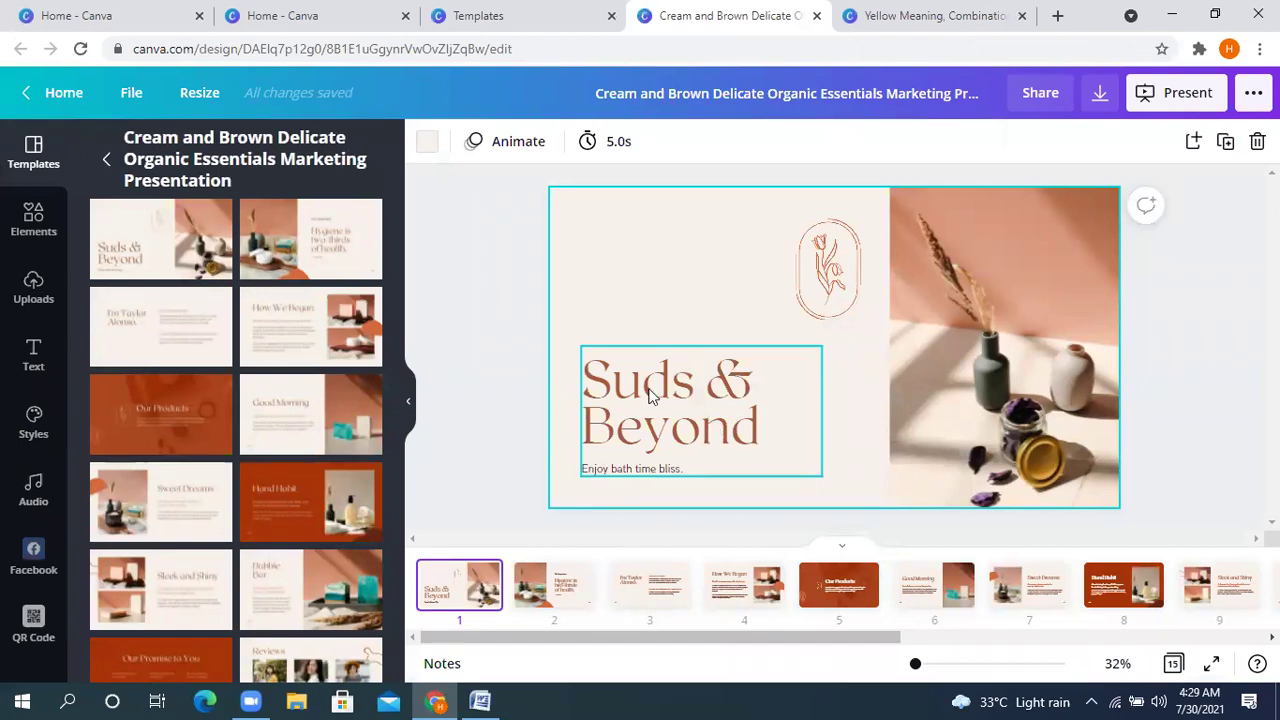
pyautogui.scroll(-2, 615, 441)
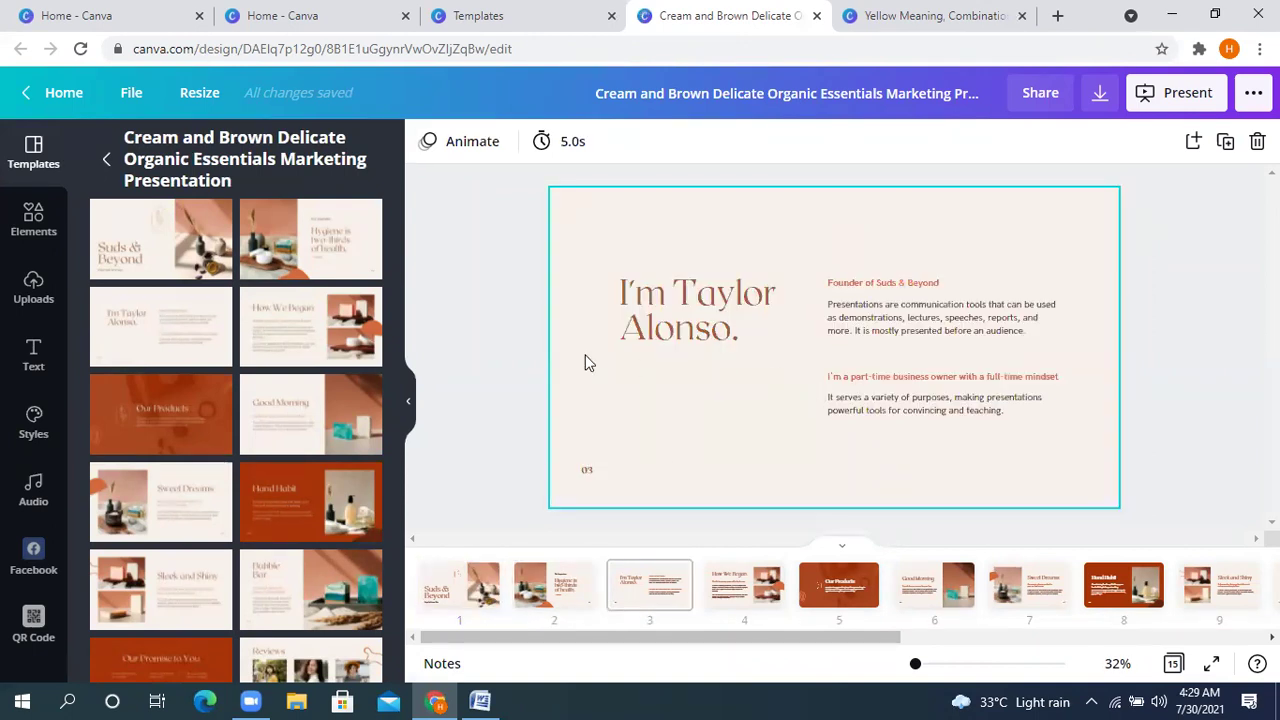
# - Try RoxboroughCF Bold on the page 3 heading and switch it back to RoxboroughCF Thin
pyautogui.click(682, 294)
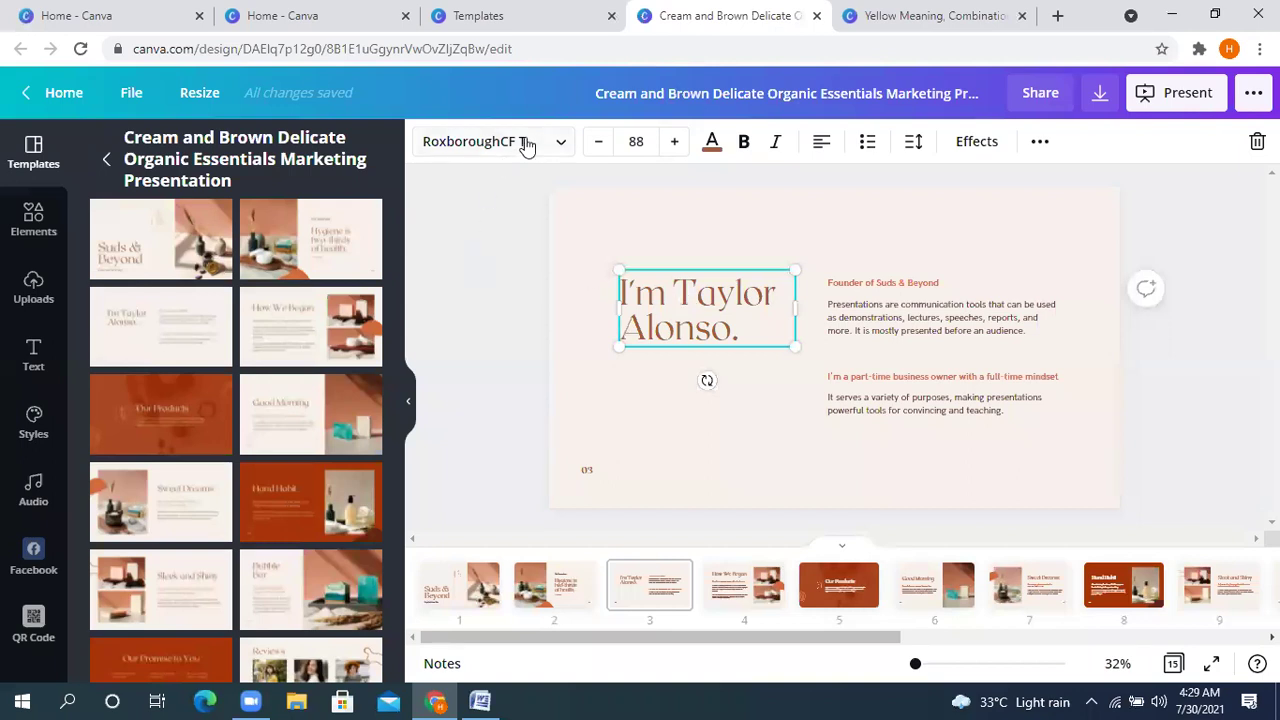
pyautogui.click(562, 149)
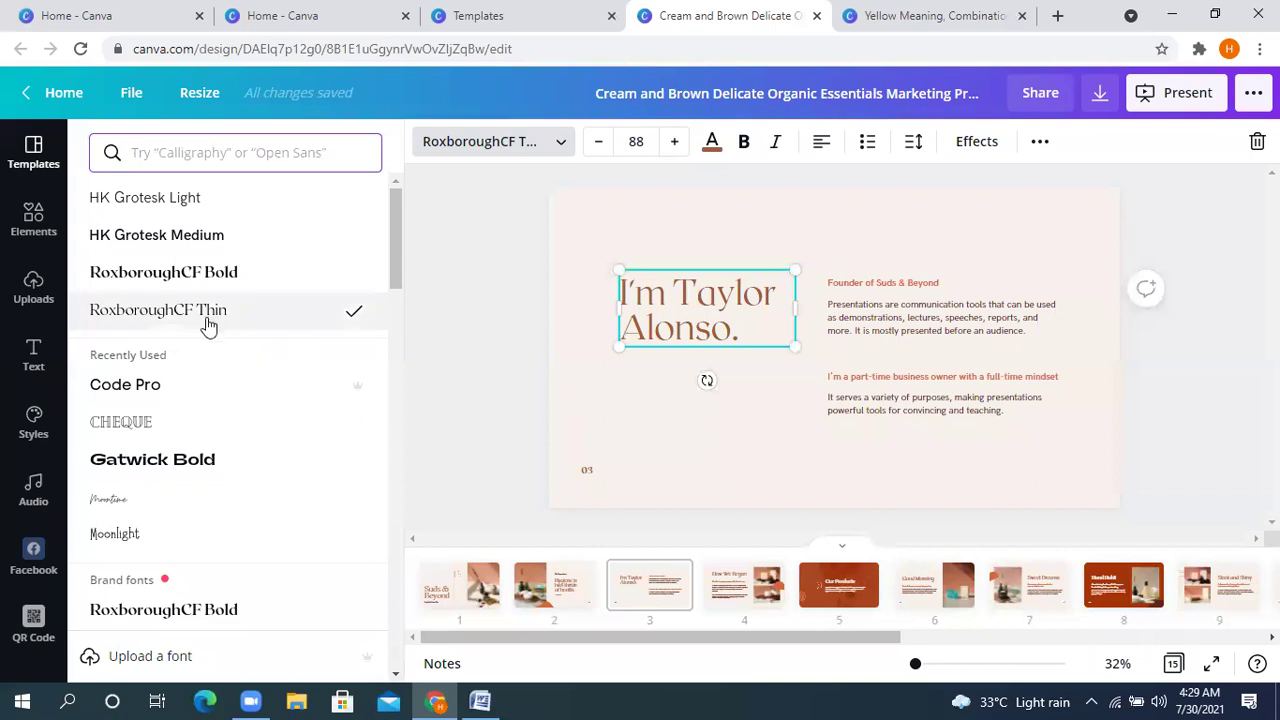
pyautogui.click(232, 273)
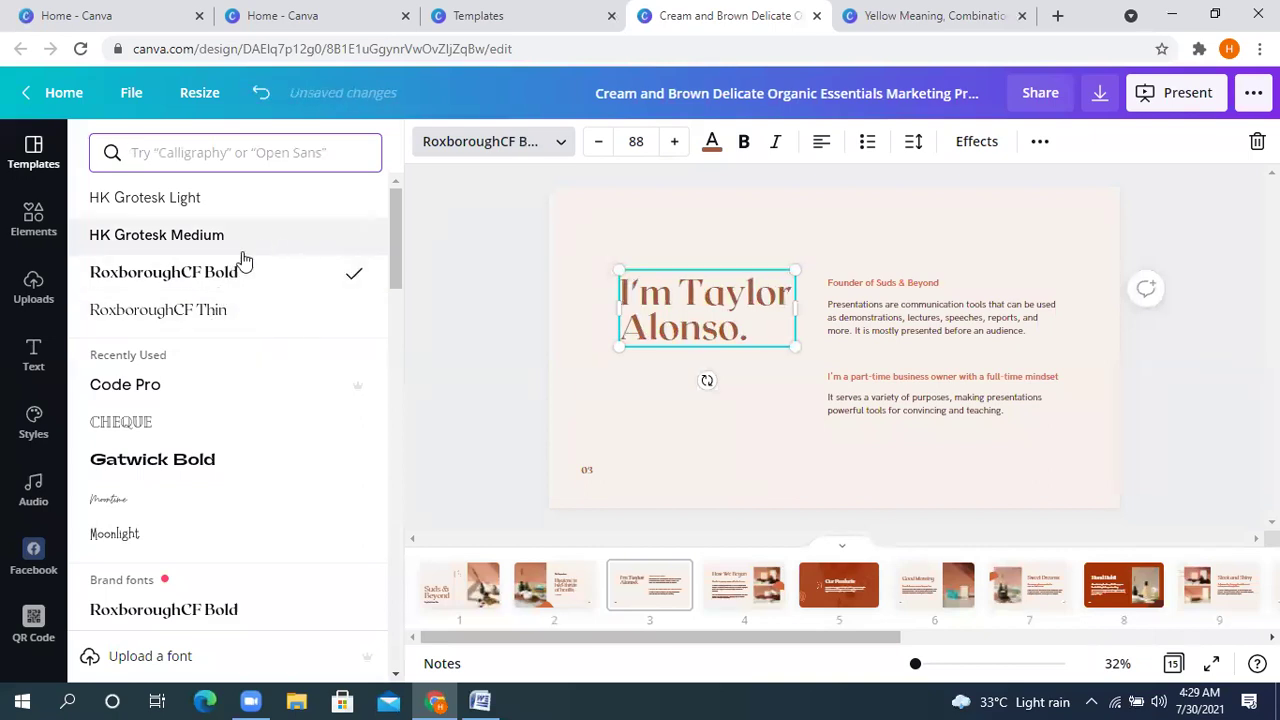
pyautogui.click(241, 306)
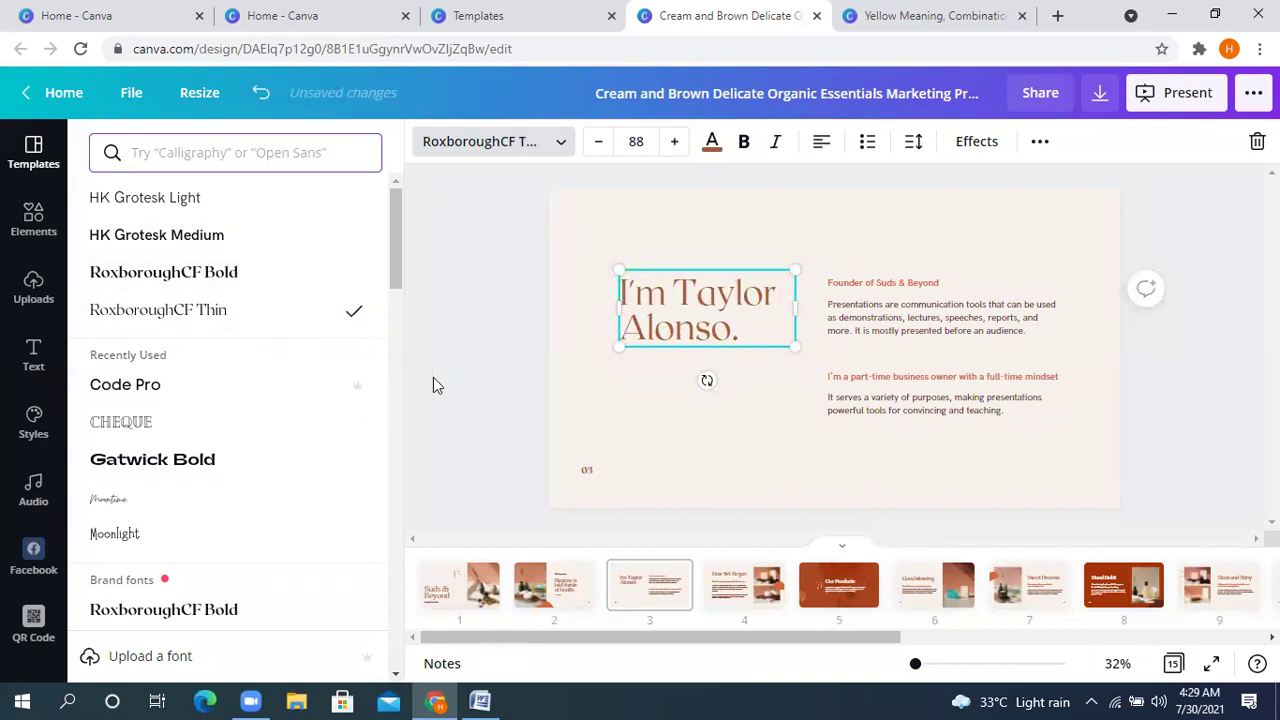
pyautogui.click(740, 357)
# - Check the font of the body text on page 3 and look through the thumbnails up to page 15
pyautogui.click(886, 328)
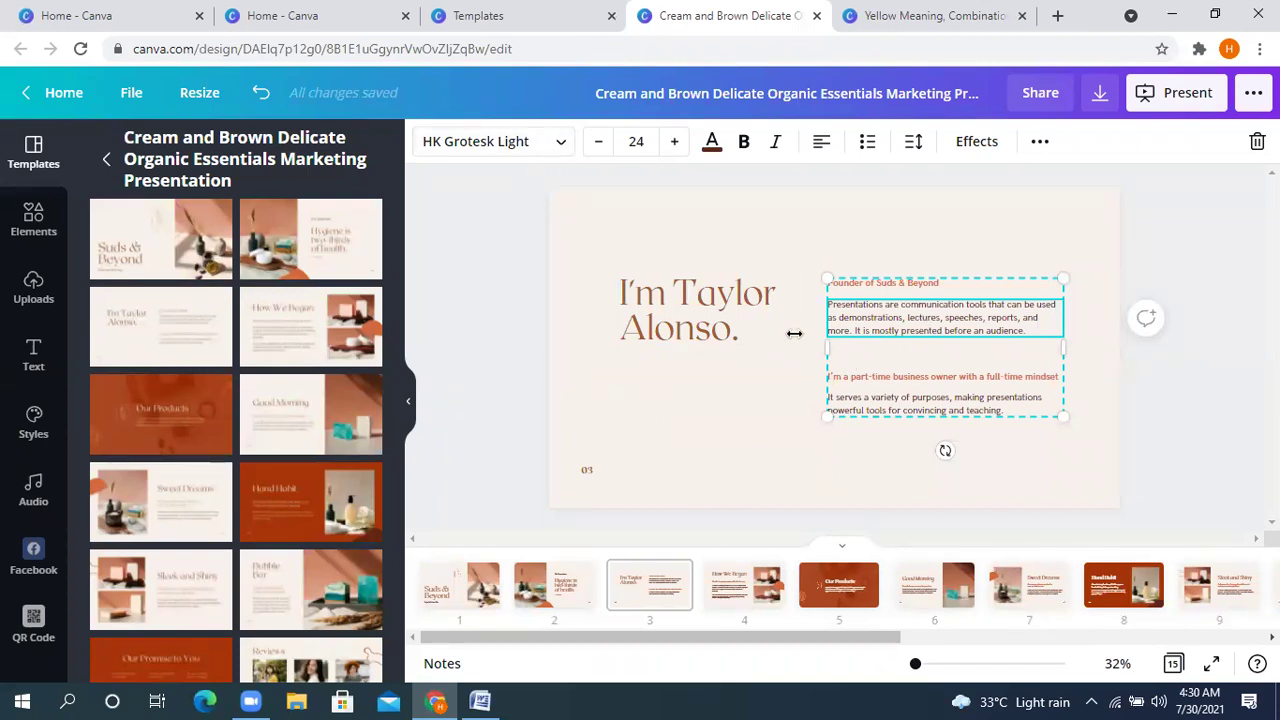
pyautogui.click(475, 332)
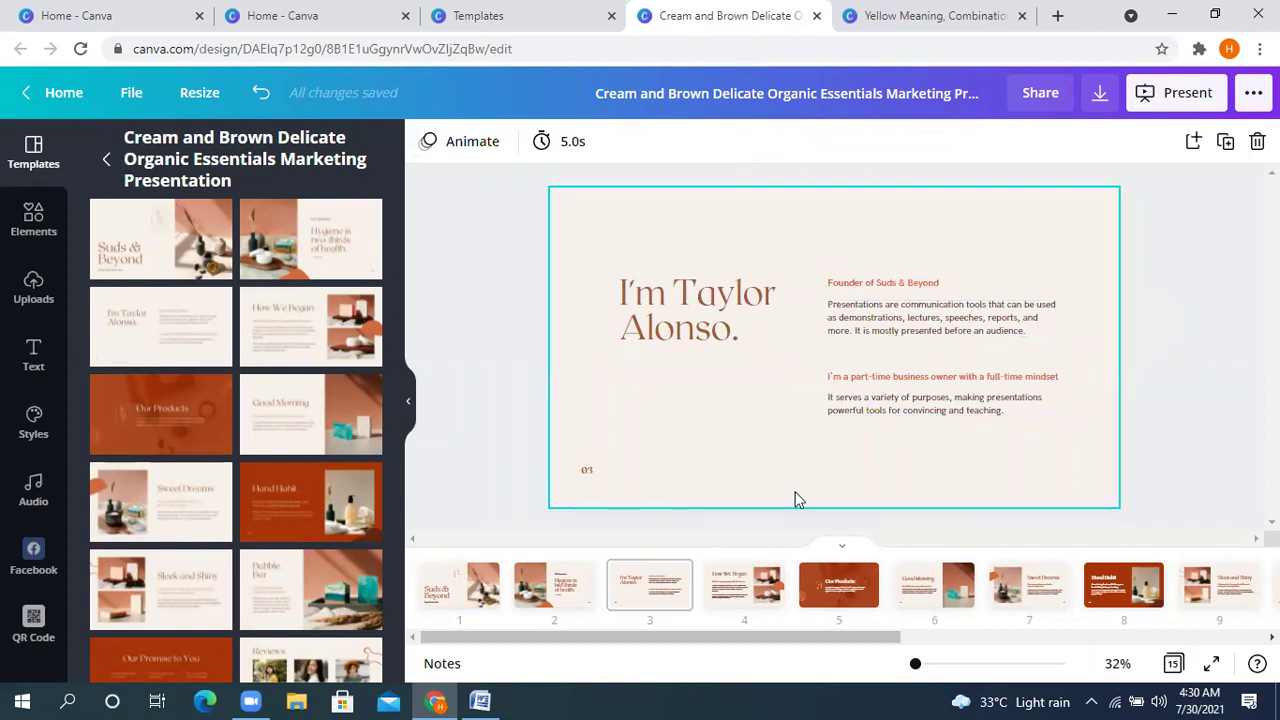
pyautogui.hscroll(6, 1008, 600)
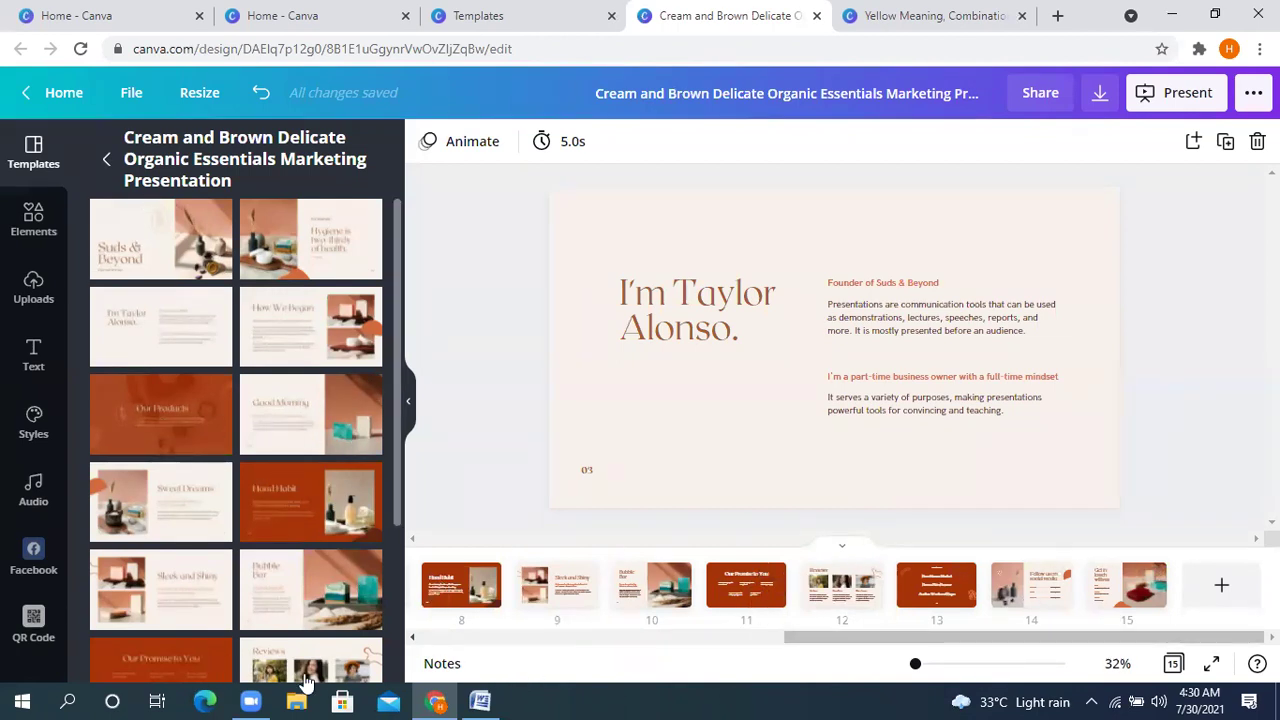
pyautogui.click(480, 701)
pyautogui.moveTo(588, 284); pyautogui.dragTo(390, 284)
pyautogui.hotkey('ctrl', 'c')
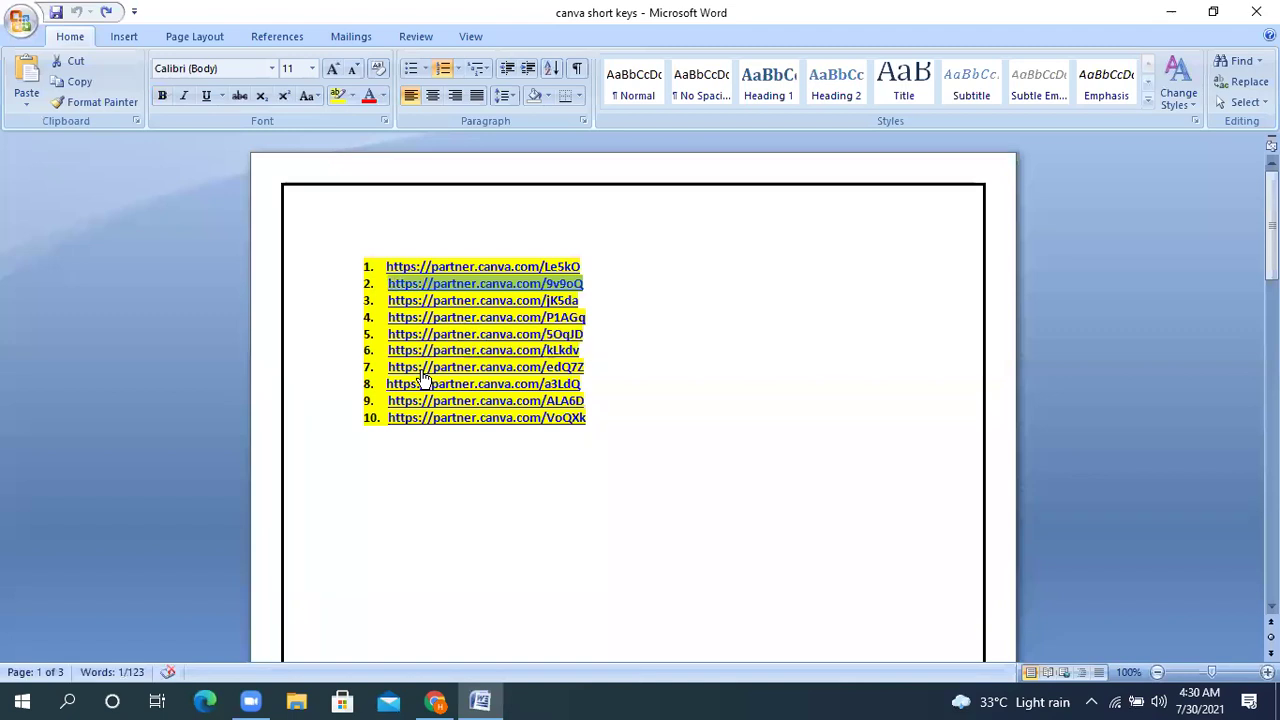
# - Open the copied link in Chrome in place of the current design and customise the Pink and Brown Simple Handwritten Portfolio Presentation template
pyautogui.click(434, 701)
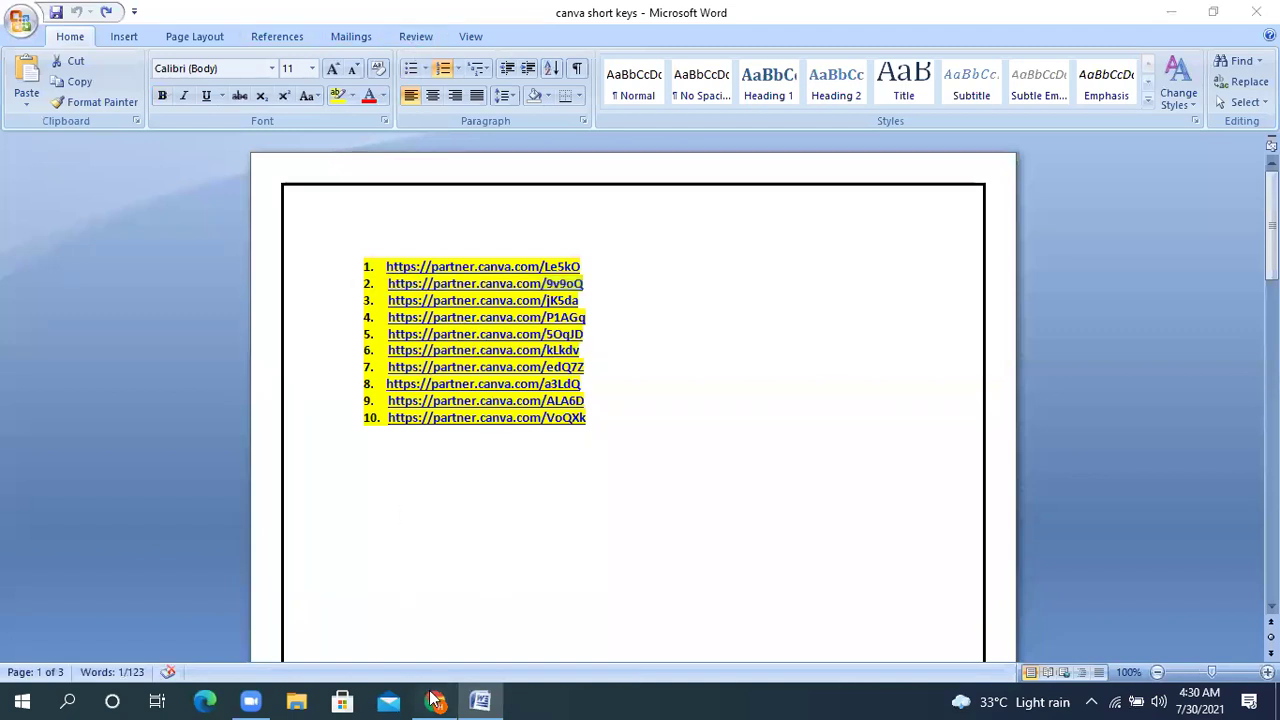
pyautogui.doubleClick(476, 48)
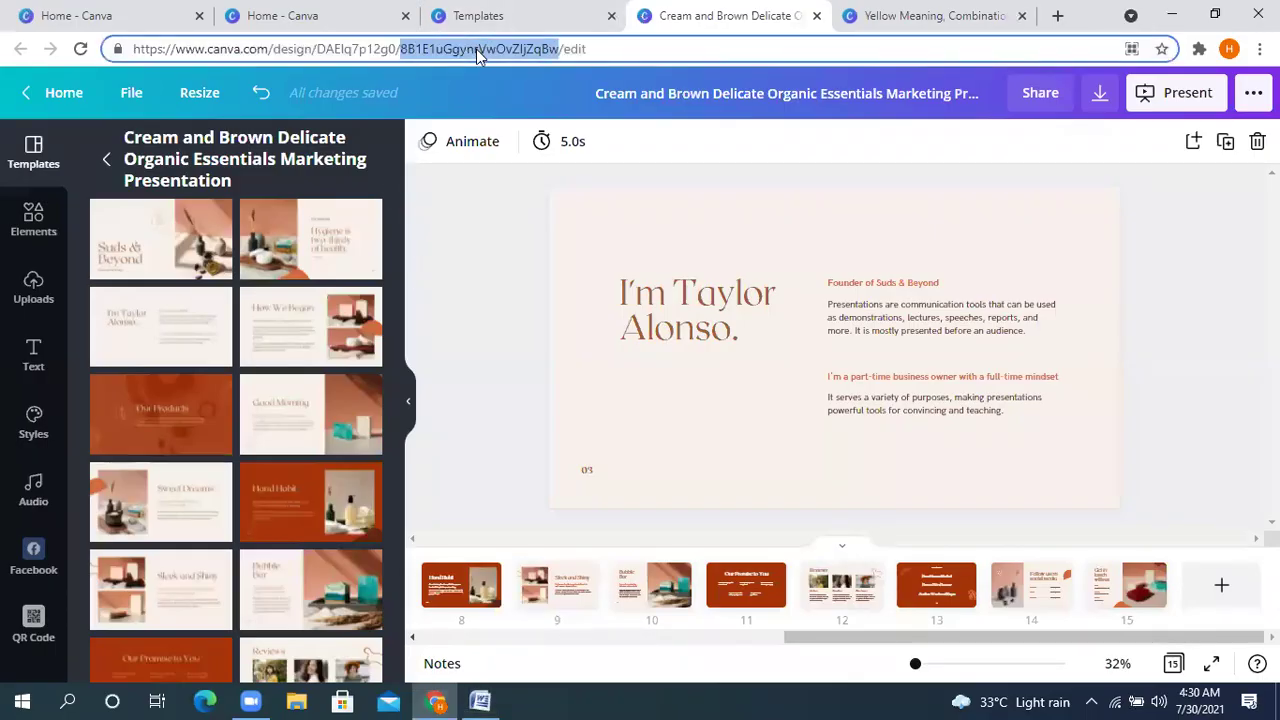
pyautogui.click(477, 53)
pyautogui.hotkey('shift', 'Home')
pyautogui.tripleClick(477, 50)
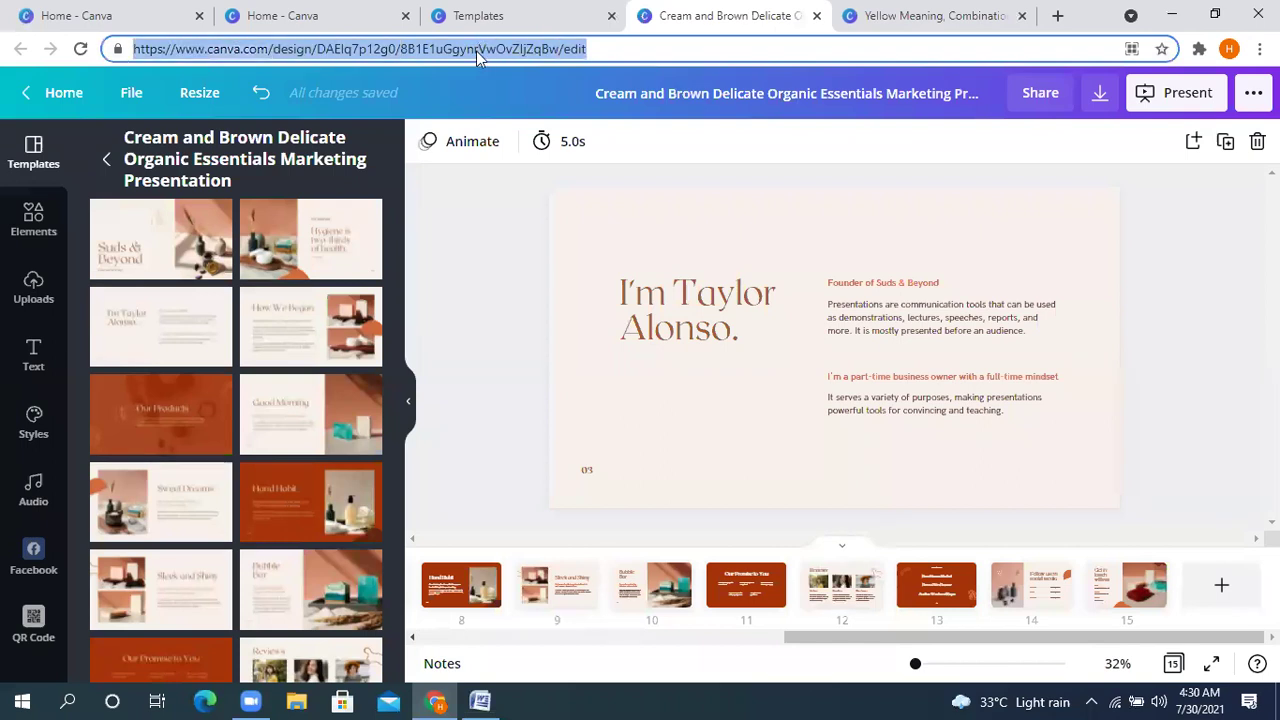
pyautogui.hotkey('ctrl', 'v')
pyautogui.press('Return')
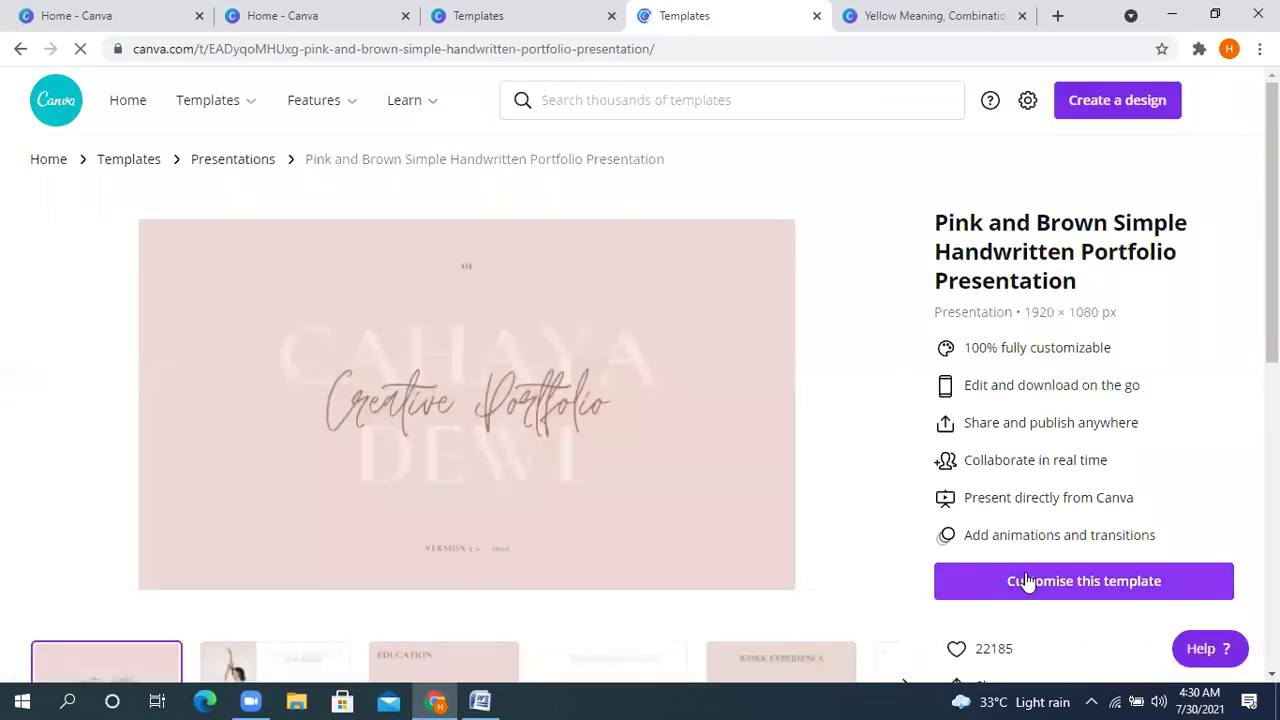
pyautogui.click(1035, 588)
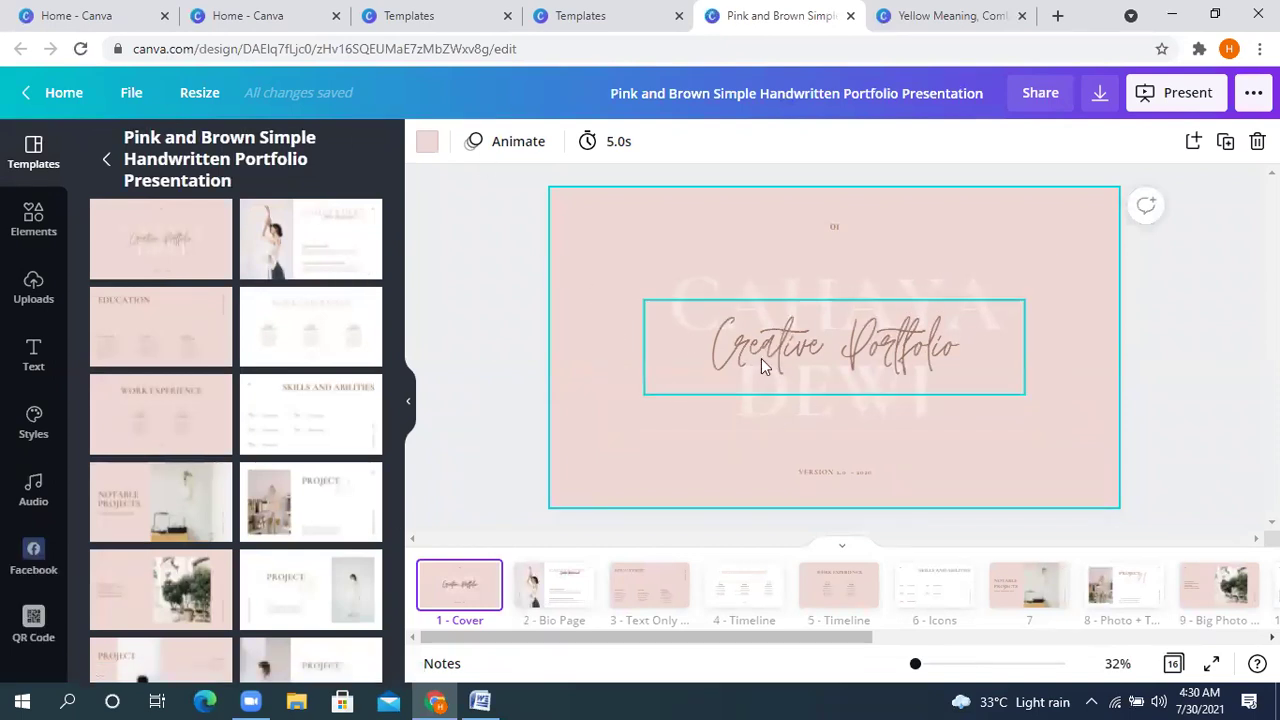
# - Check the fonts of the "Creative Portfolio" script and the large name text behind it on the cover page
pyautogui.click(828, 364)
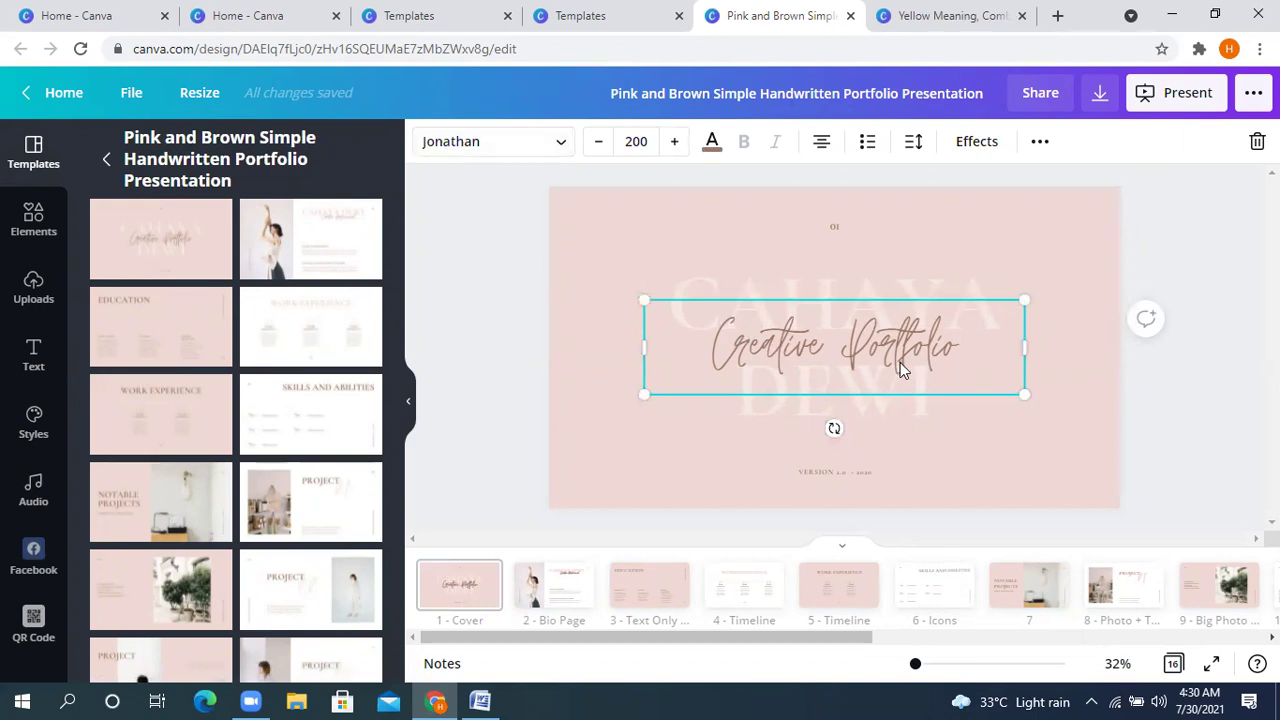
pyautogui.scroll(-2, 890, 372)
pyautogui.scroll(-2, 884, 378)
pyautogui.scroll(4, 862, 277)
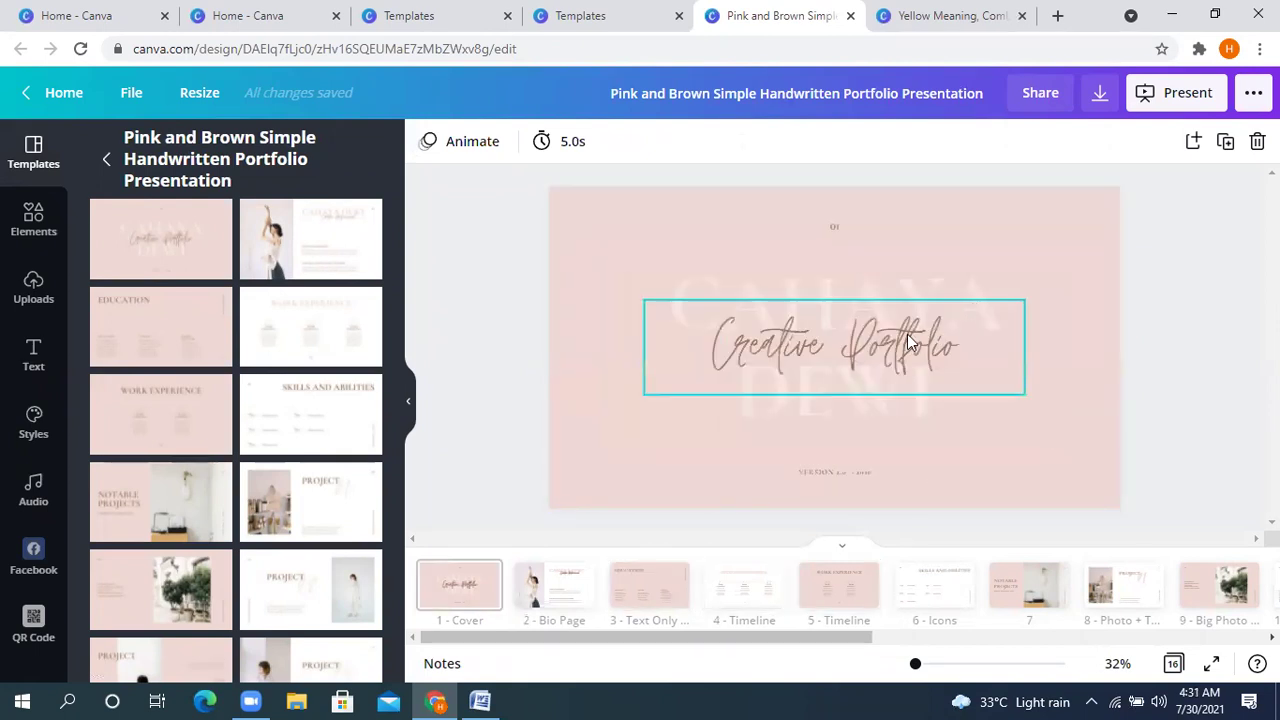
pyautogui.click(870, 352)
pyautogui.click(956, 274)
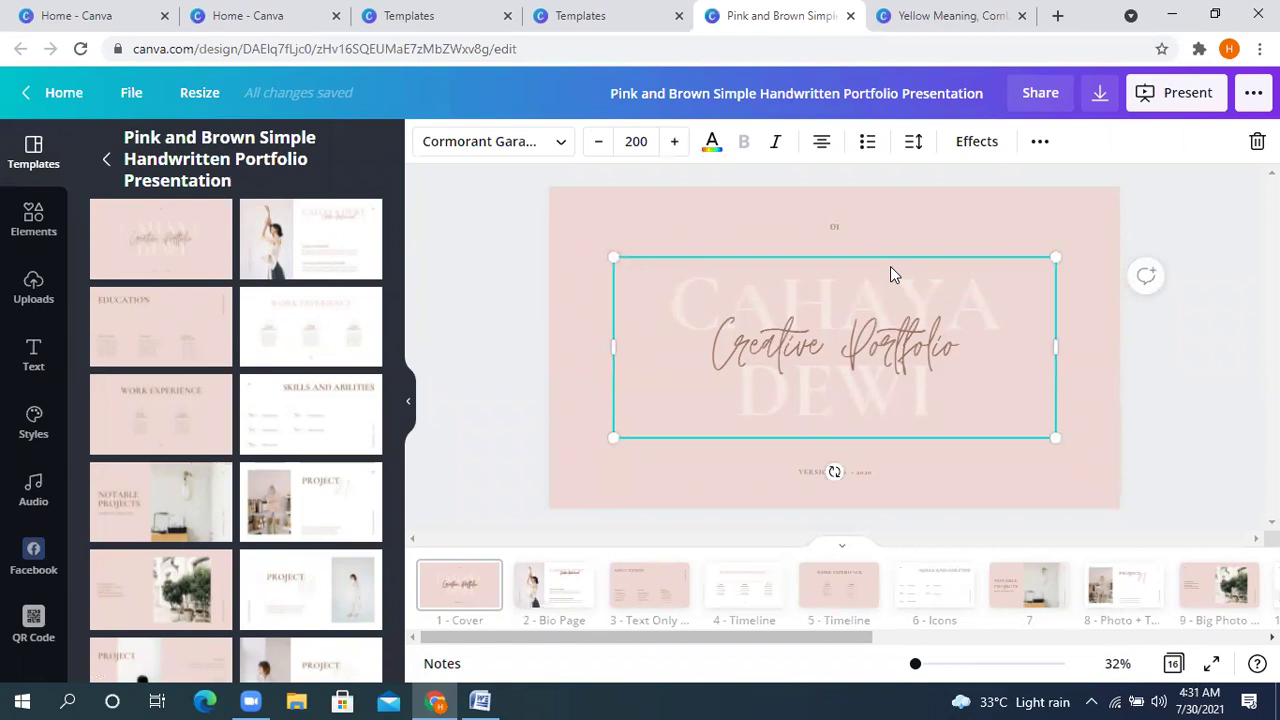
pyautogui.click(559, 148)
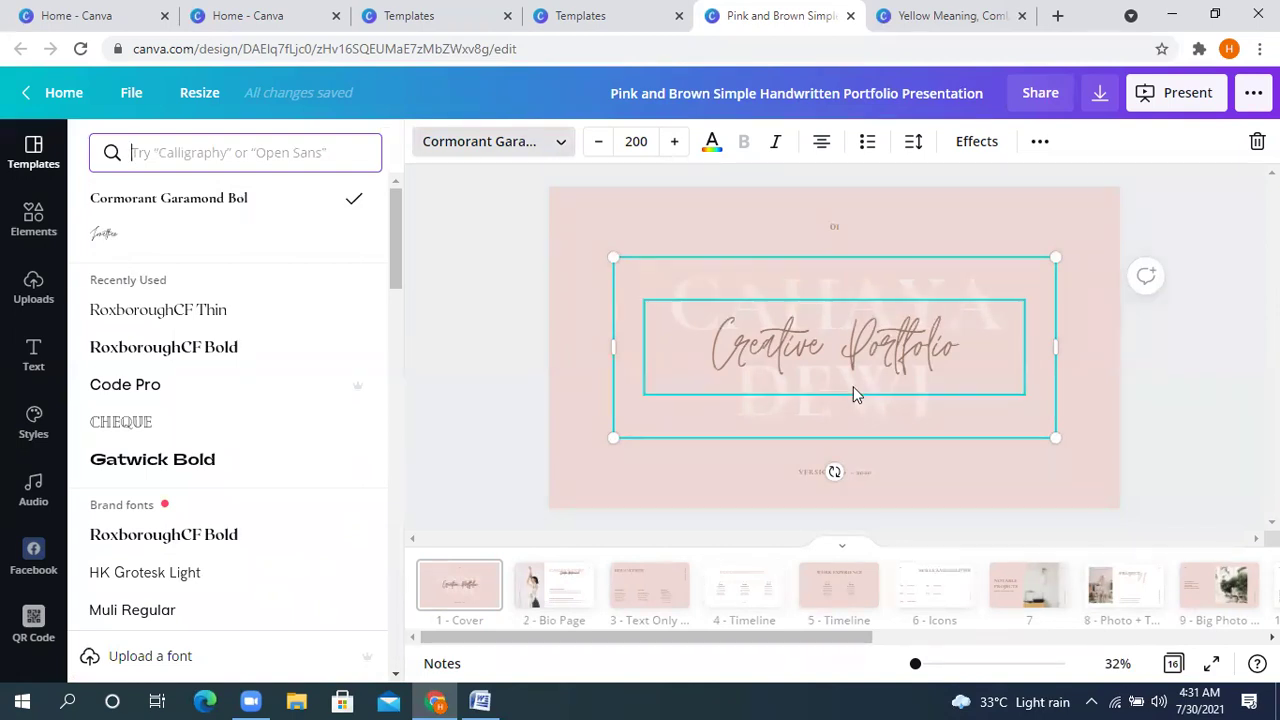
pyautogui.press('Escape')
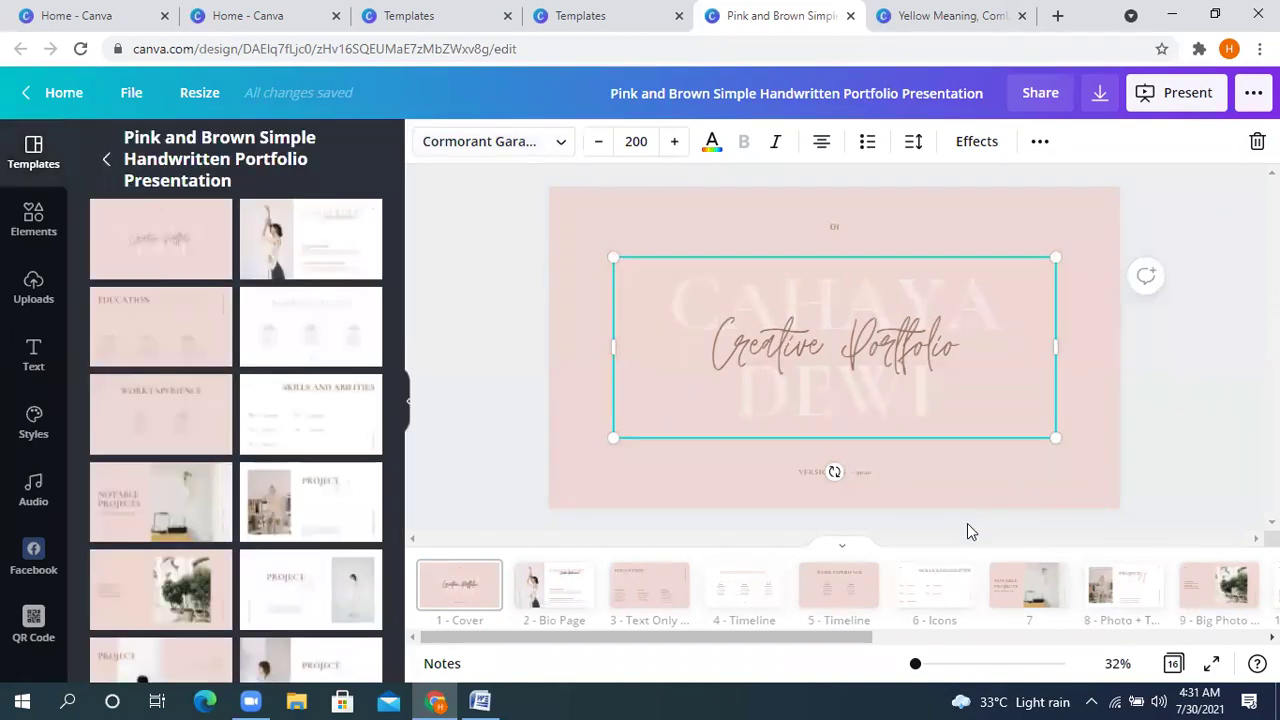
# - Look through the page thumbnails up to page 13 and return to the cover page
pyautogui.scroll(-5, 885, 590)
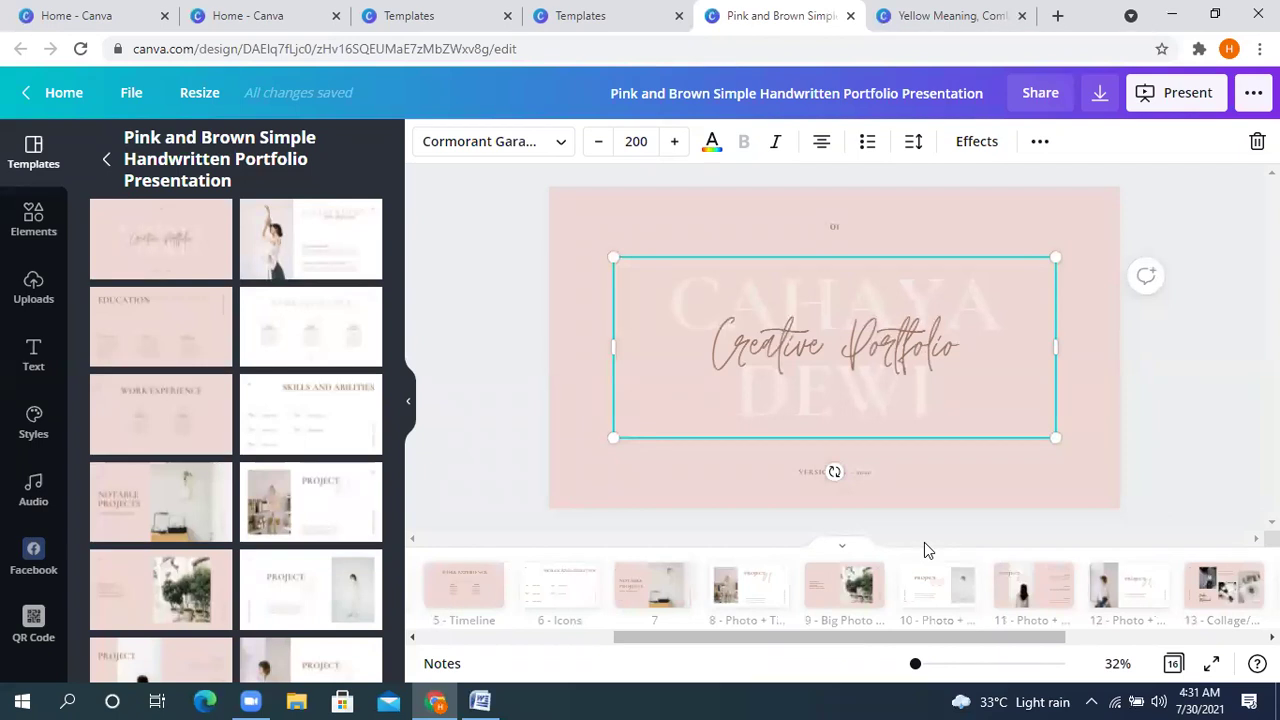
pyautogui.scroll(-2, 924, 542)
pyautogui.scroll(7, 1068, 582)
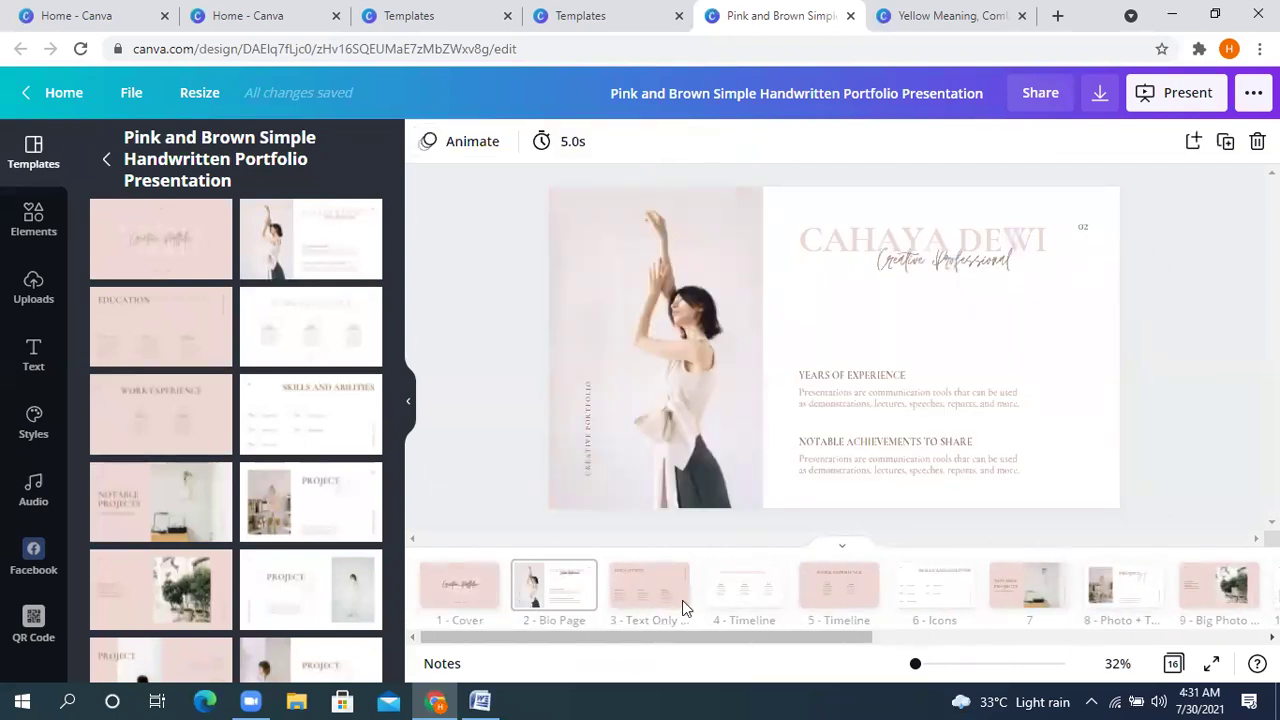
pyautogui.click(484, 583)
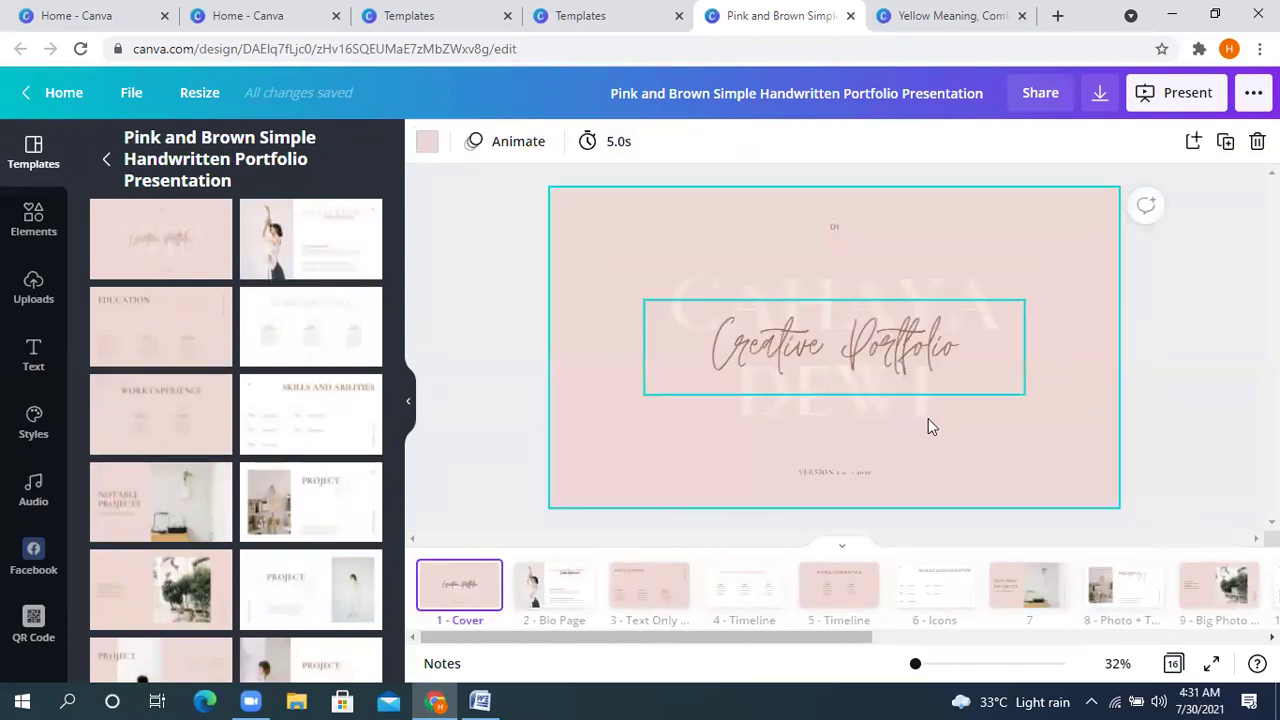
pyautogui.click(480, 702)
pyautogui.moveTo(590, 305); pyautogui.dragTo(383, 310)
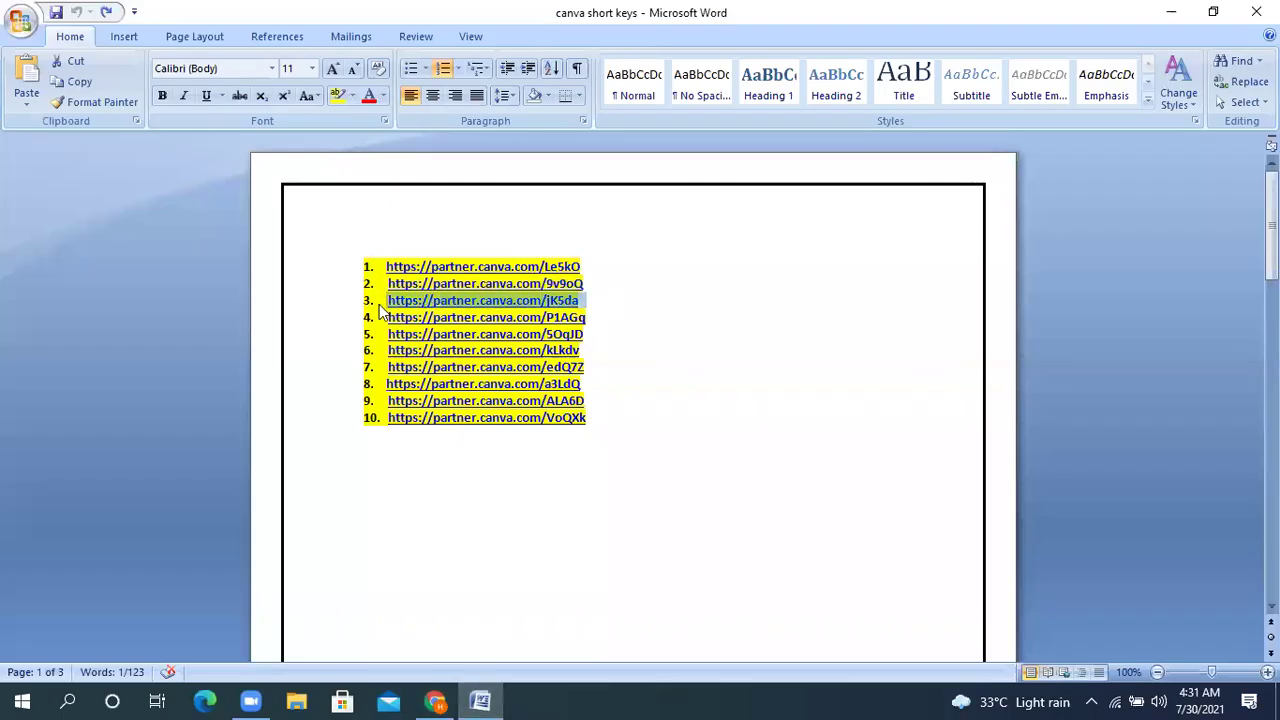
pyautogui.click(435, 702)
pyautogui.click(371, 49)
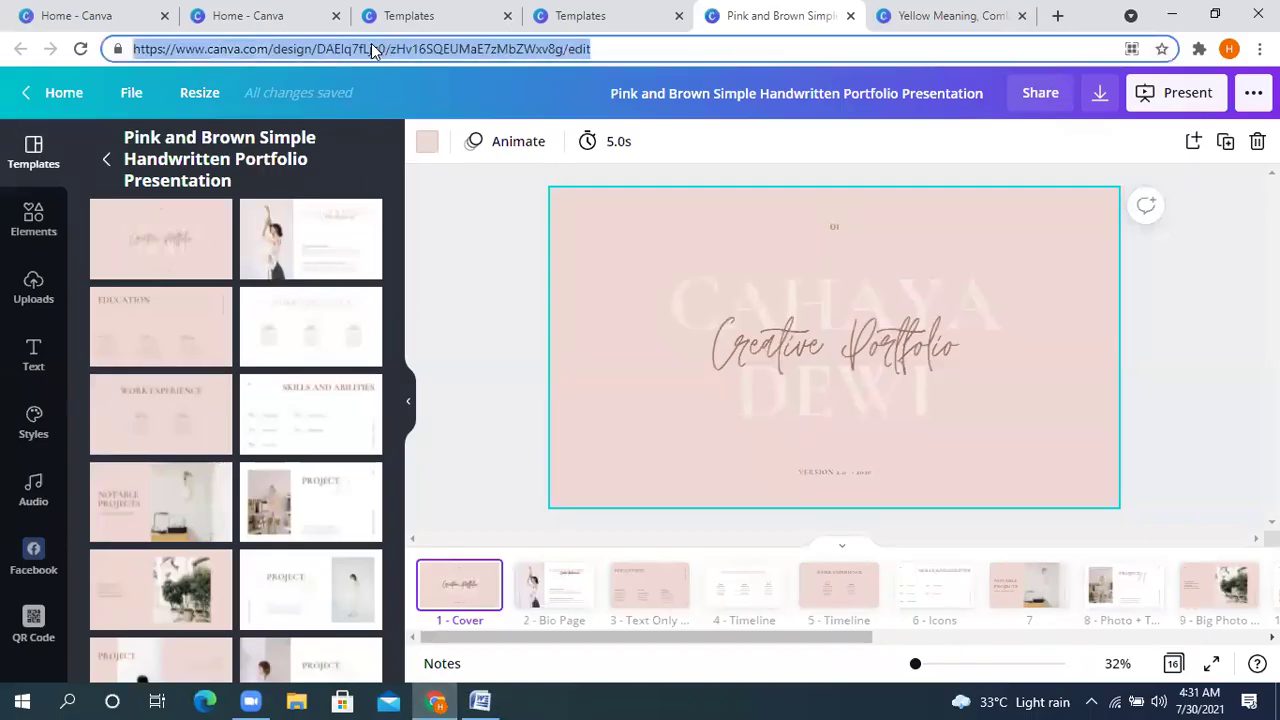
pyautogui.write('3. https://partner.canva.com/jK5da')
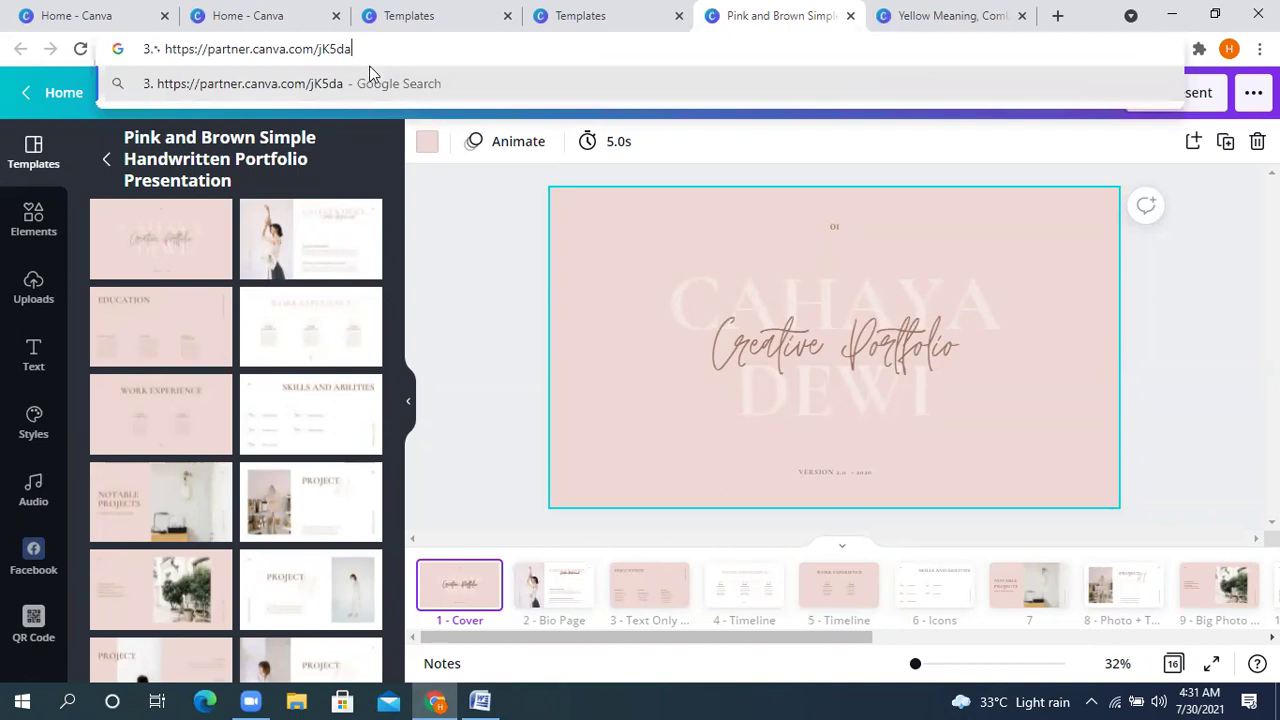
# - Remove the "3." prefix from the pasted address, load it and customise the Pink and Neon Yellow Retro Classic Visual Arts Lesson Education Presentation template
pyautogui.click(165, 49)
pyautogui.press('BackSpace')
pyautogui.press('BackSpace')
pyautogui.press('BackSpace')
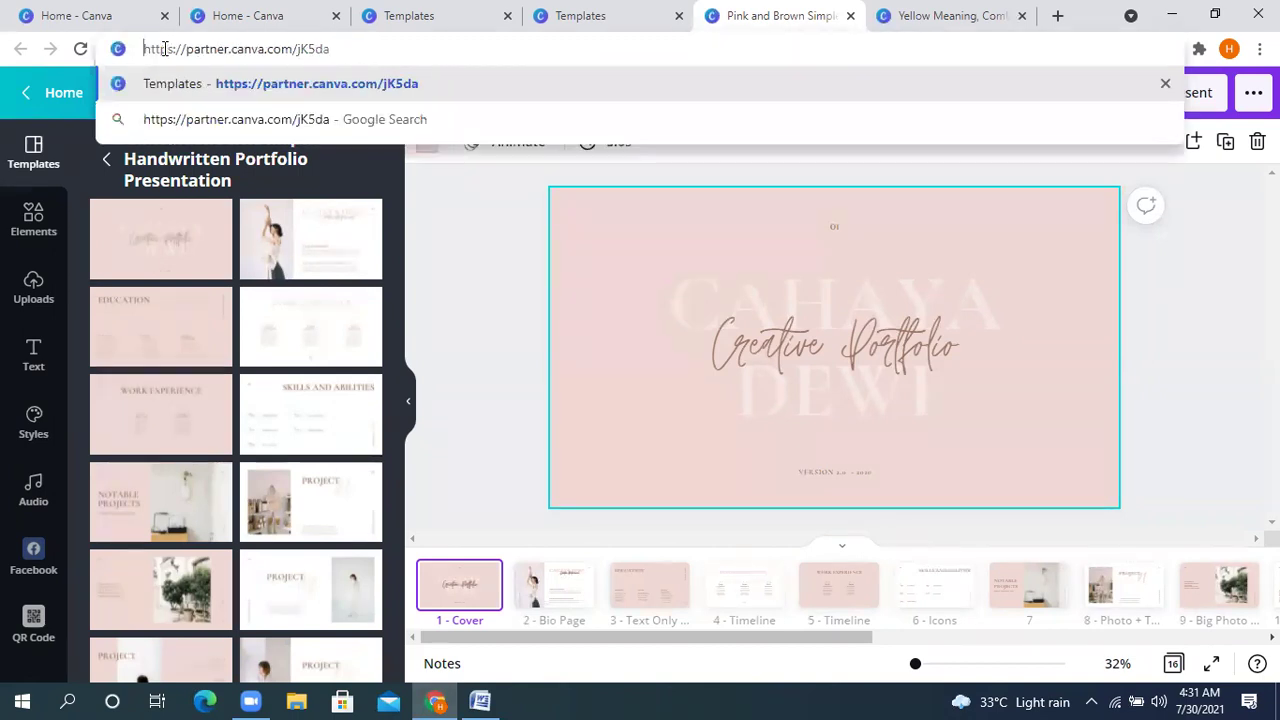
pyautogui.press('Return')
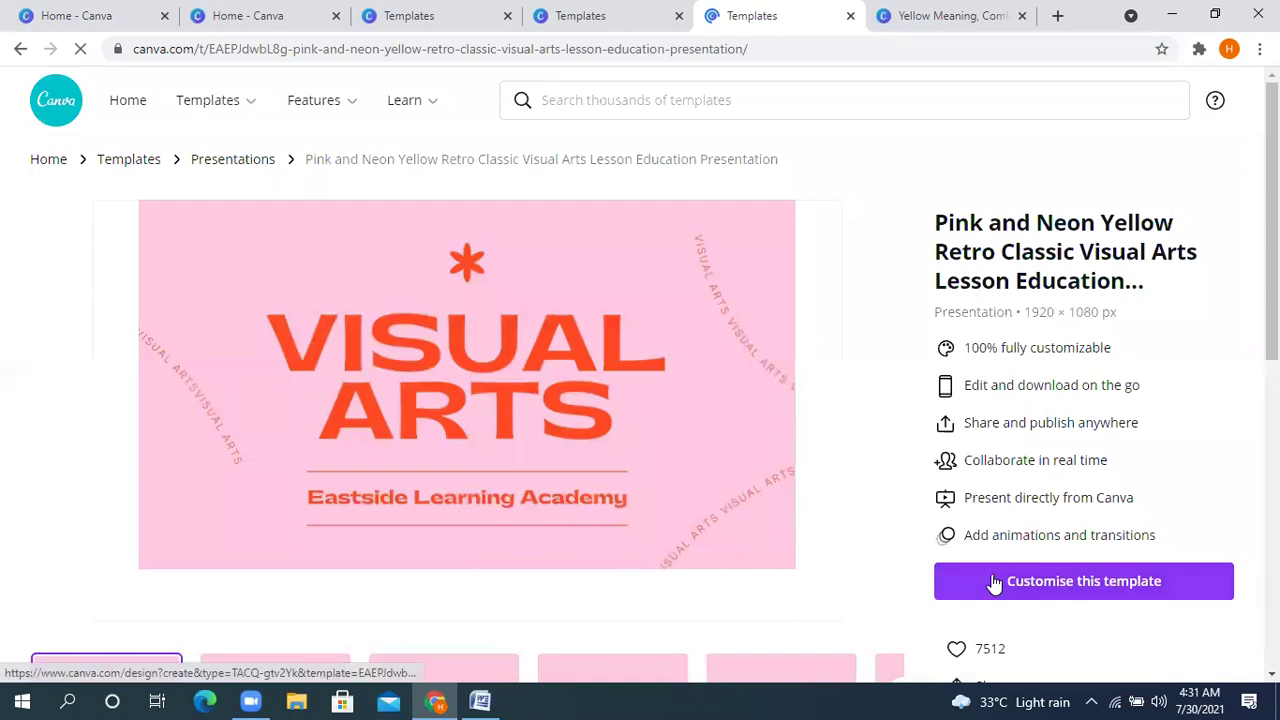
pyautogui.click(988, 572)
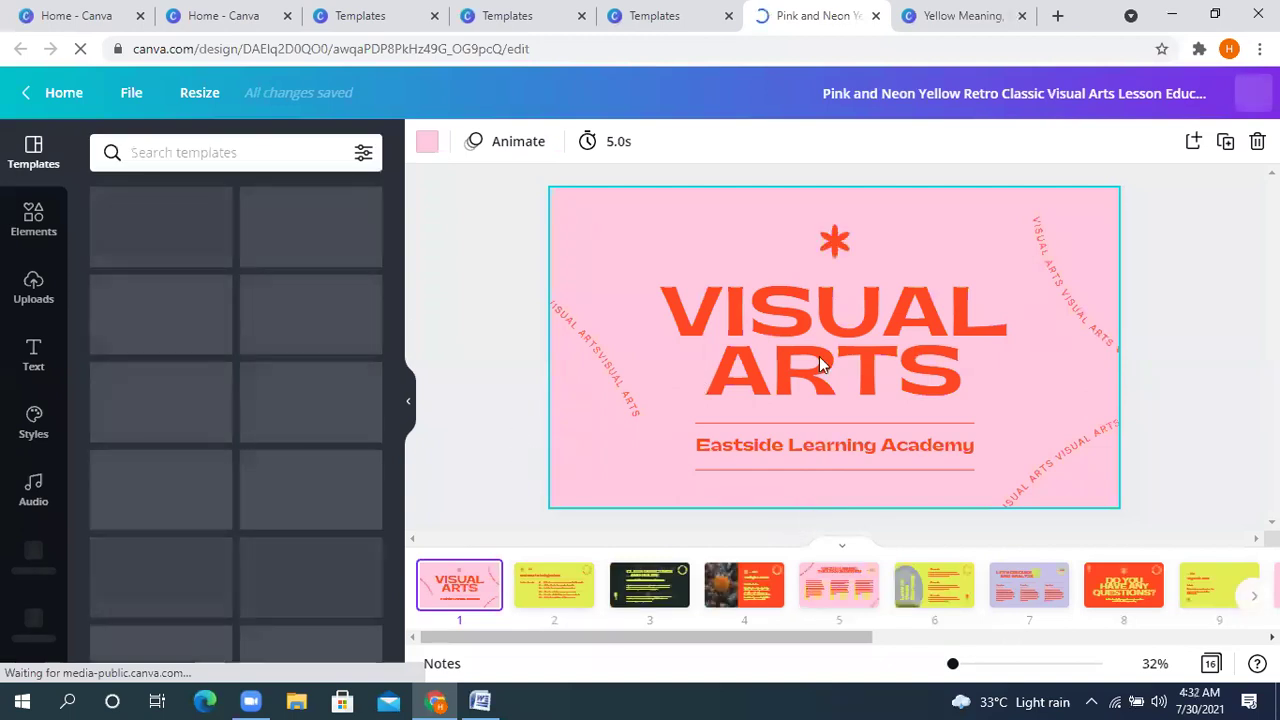
# - Open page 3 and check the fonts of its body text and its "Class Objectives and Rules" heading
pyautogui.click(652, 582)
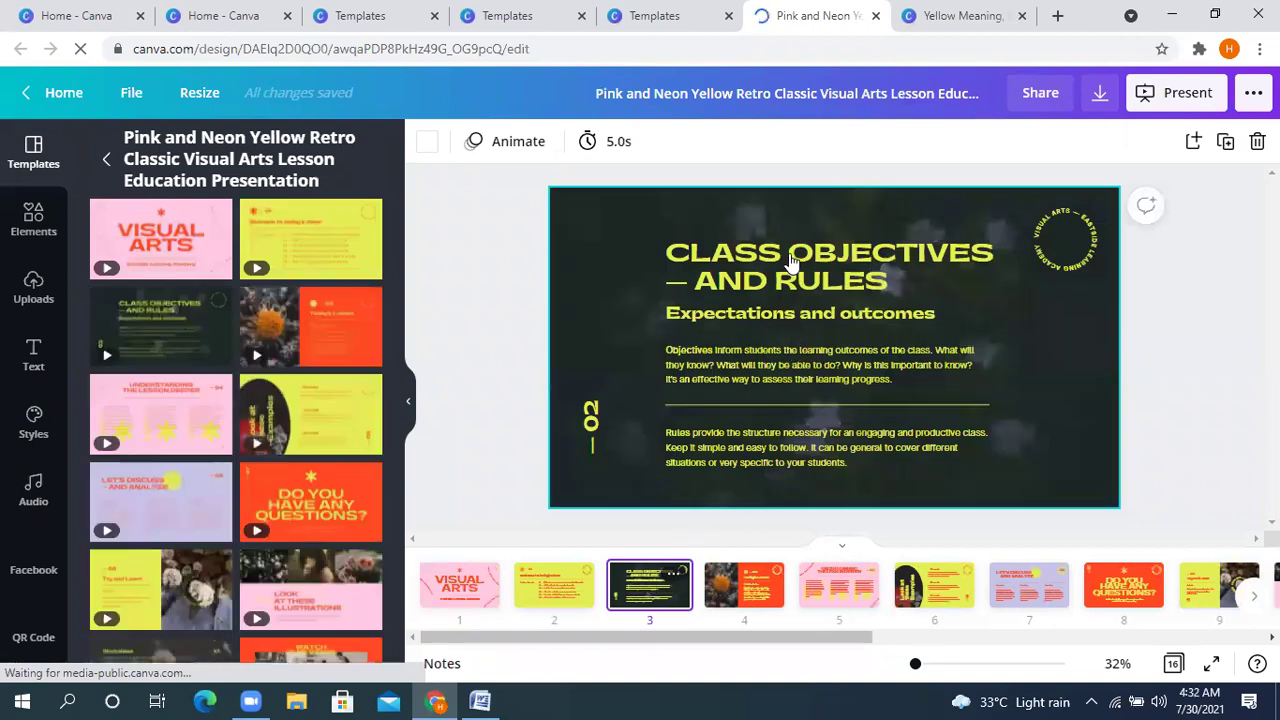
pyautogui.click(791, 375)
pyautogui.click(791, 375)
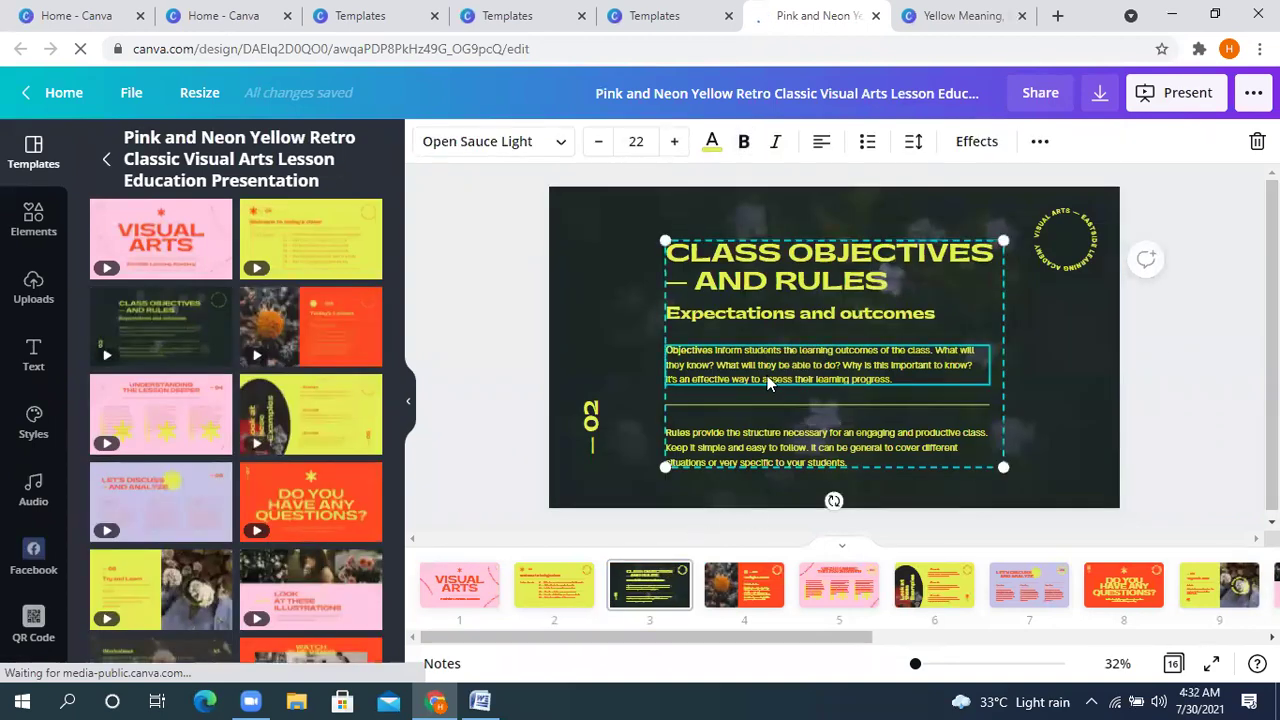
pyautogui.click(780, 262)
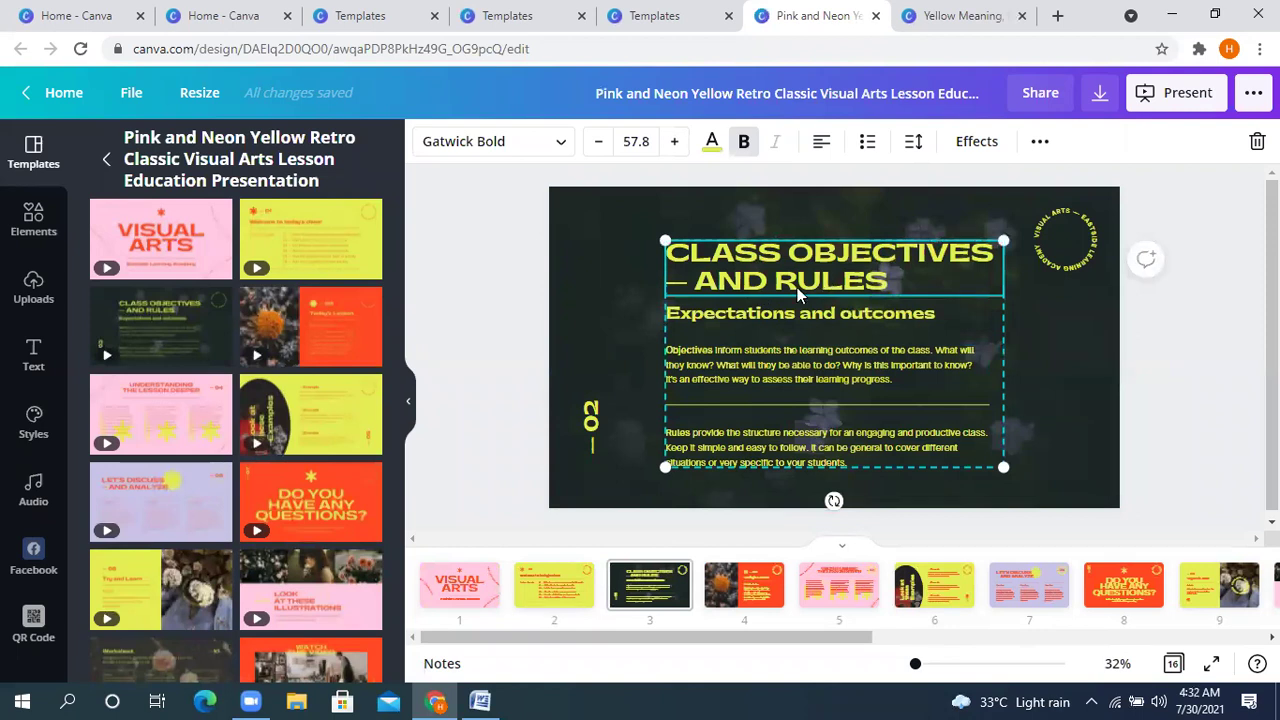
# - Apply a Shadow effect to the page 3 heading with offset 100, direction -38 and transparency 16
pyautogui.click(983, 143)
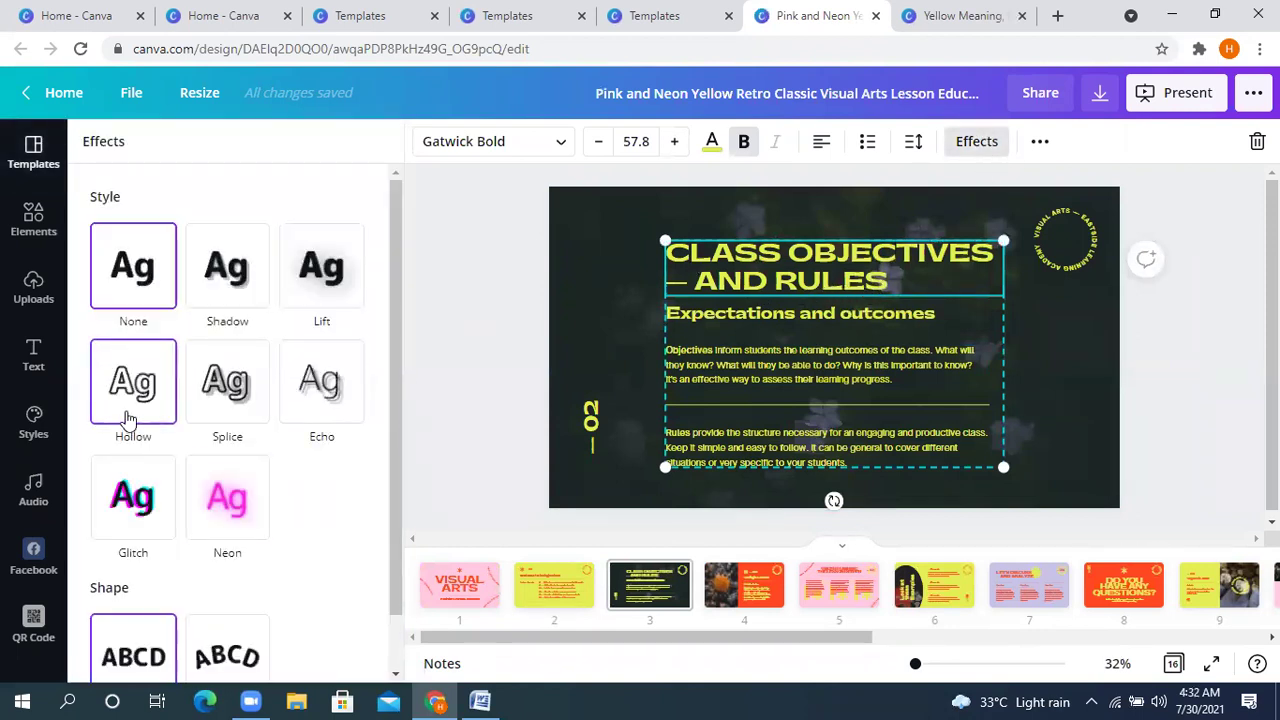
pyautogui.click(265, 296)
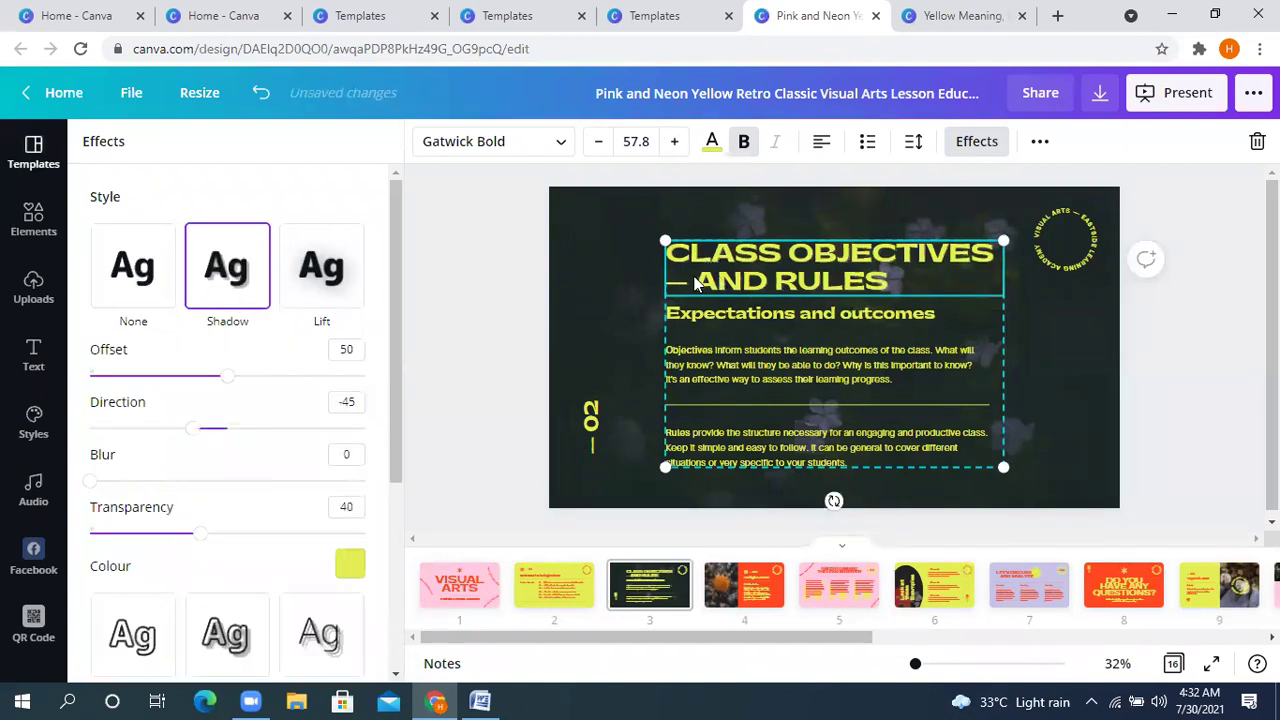
pyautogui.moveTo(222, 386); pyautogui.dragTo(383, 397)
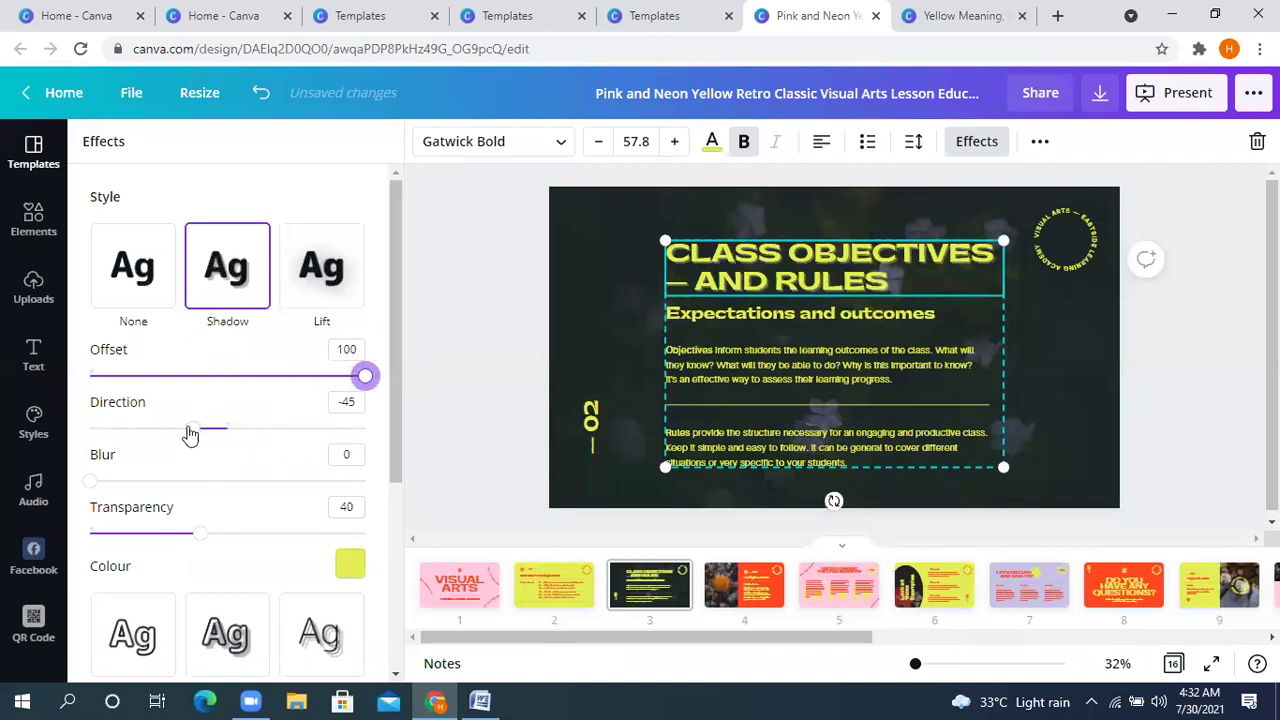
pyautogui.moveTo(346, 428); pyautogui.dragTo(201, 428)
pyautogui.moveTo(201, 533); pyautogui.dragTo(134, 533)
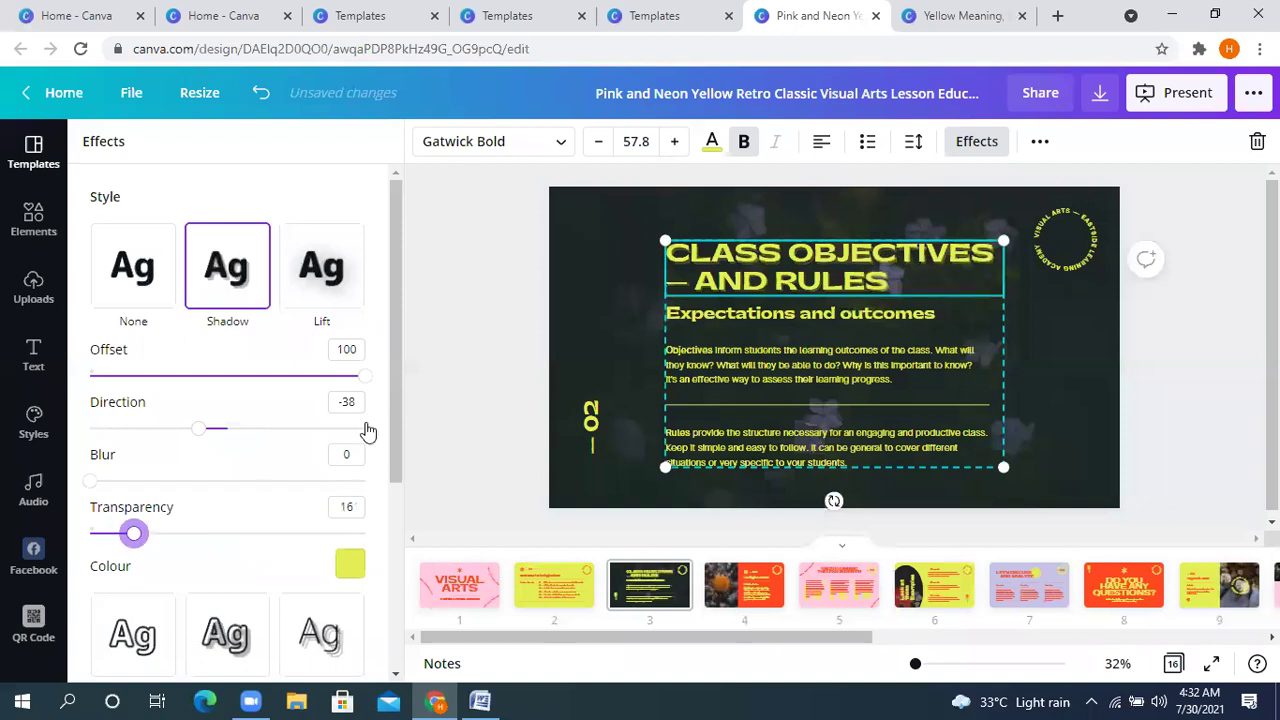
pyautogui.press('Escape')
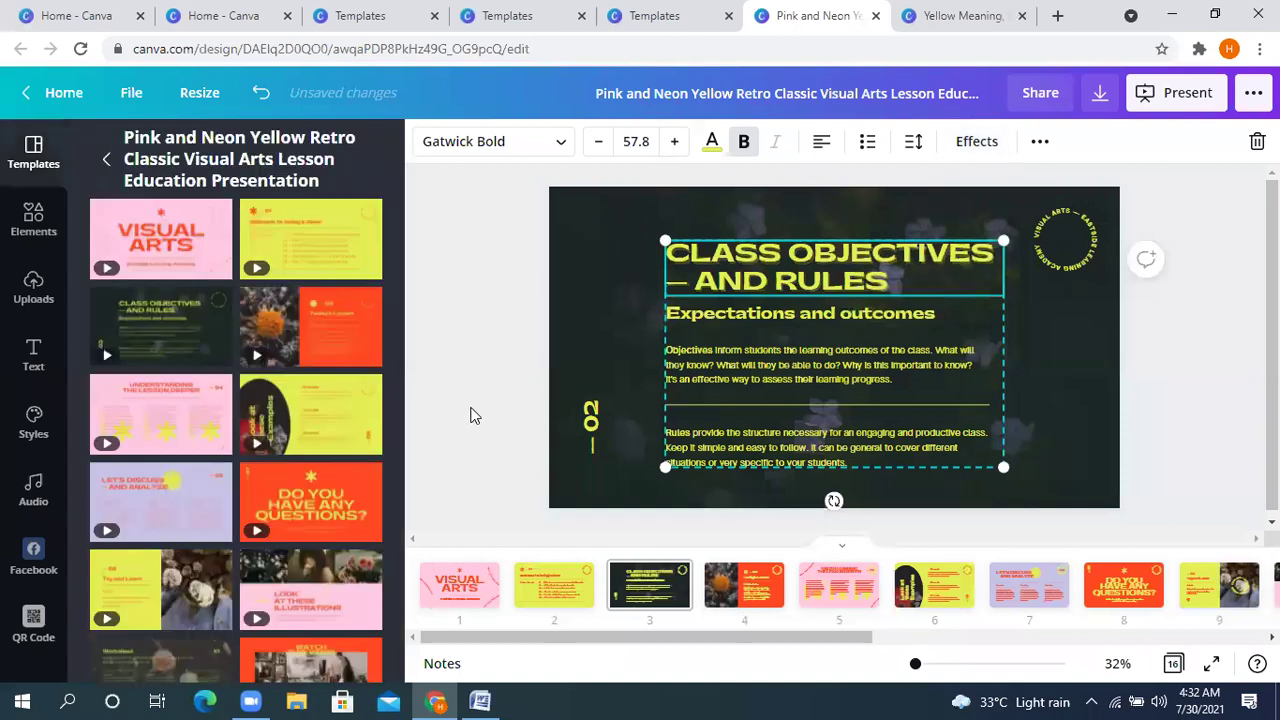
# - Check which font the "Objectives" paragraph on page 3 uses in the font list
pyautogui.click(757, 370)
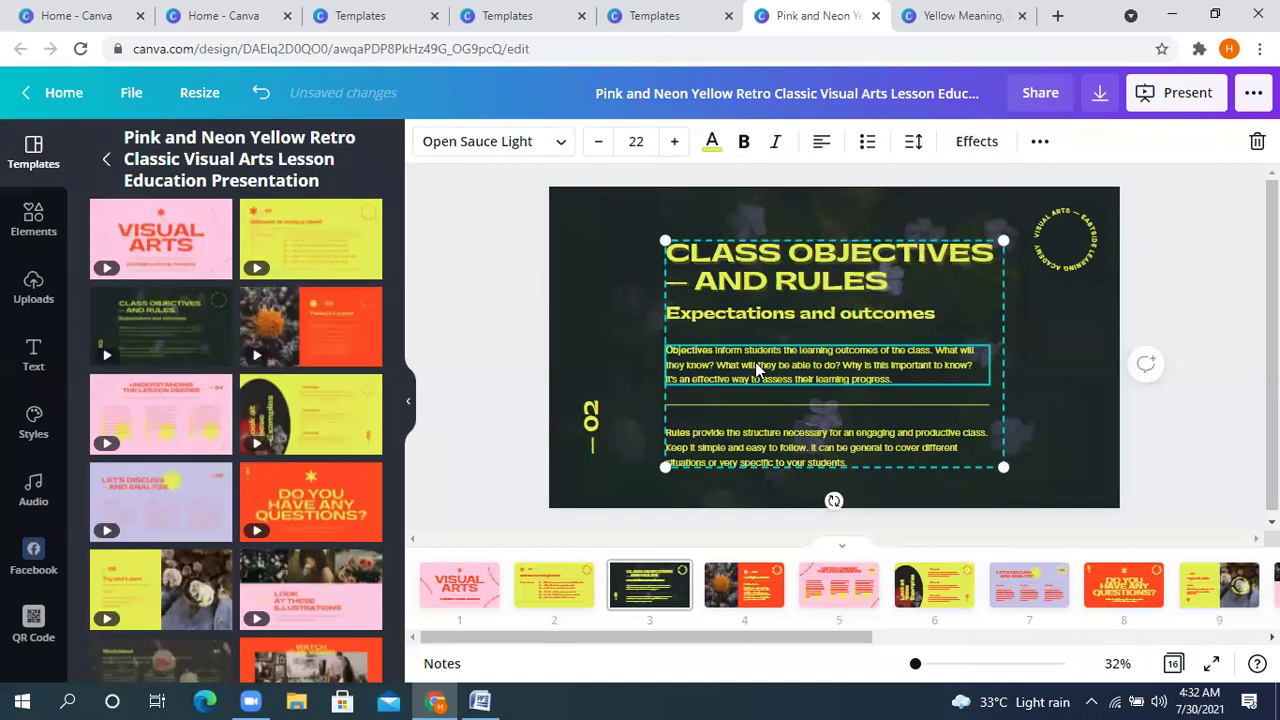
pyautogui.click(551, 150)
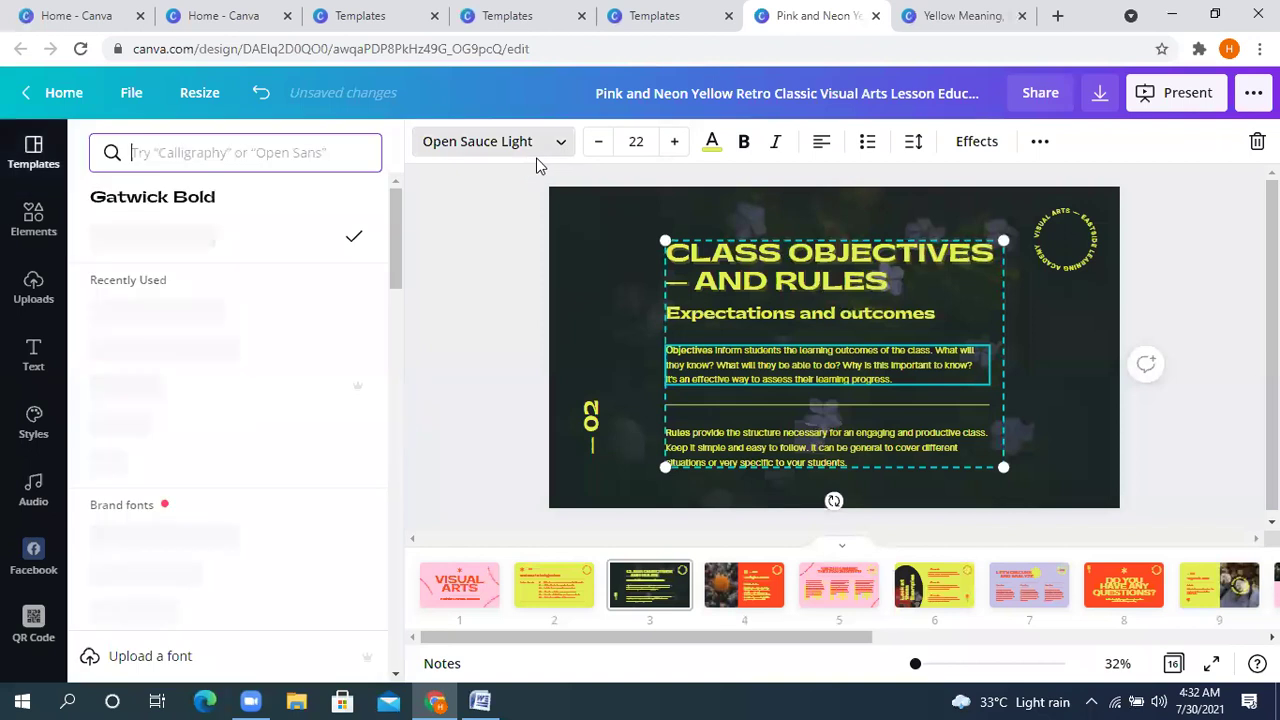
pyautogui.click(480, 280)
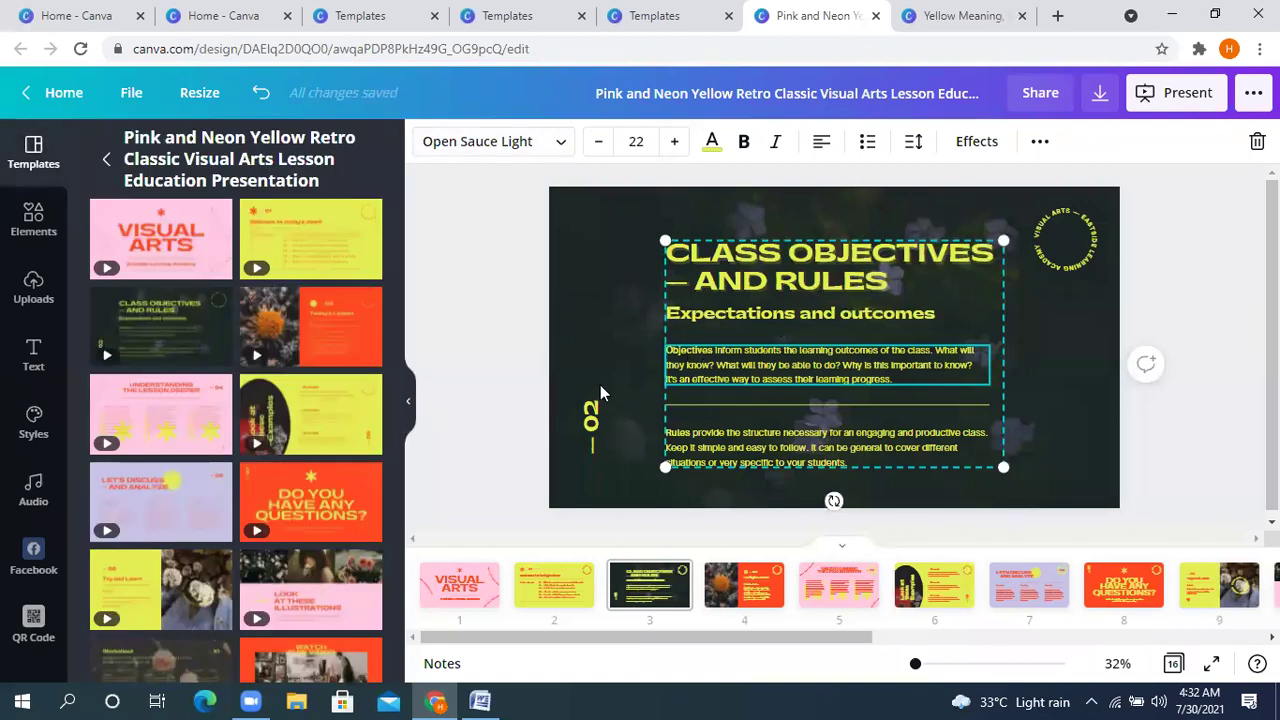
pyautogui.click(480, 700)
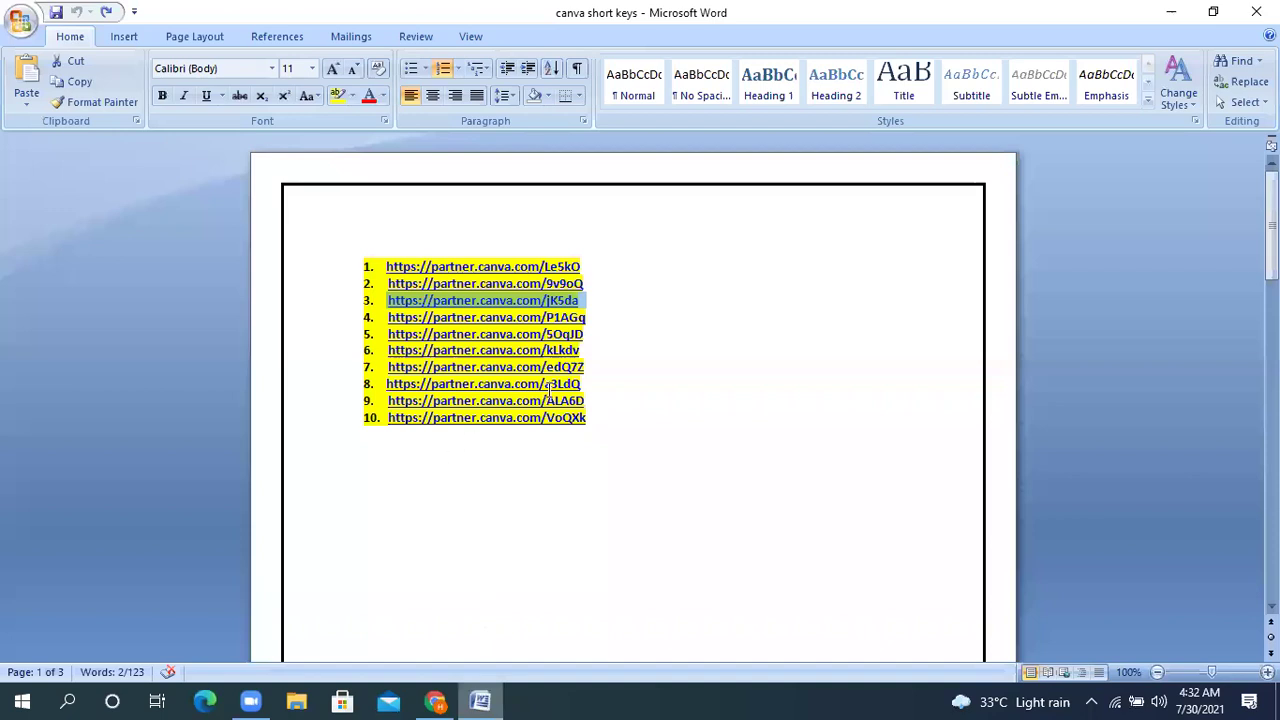
pyautogui.moveTo(590, 320); pyautogui.dragTo(382, 320)
pyautogui.hotkey('ctrl', 'c')
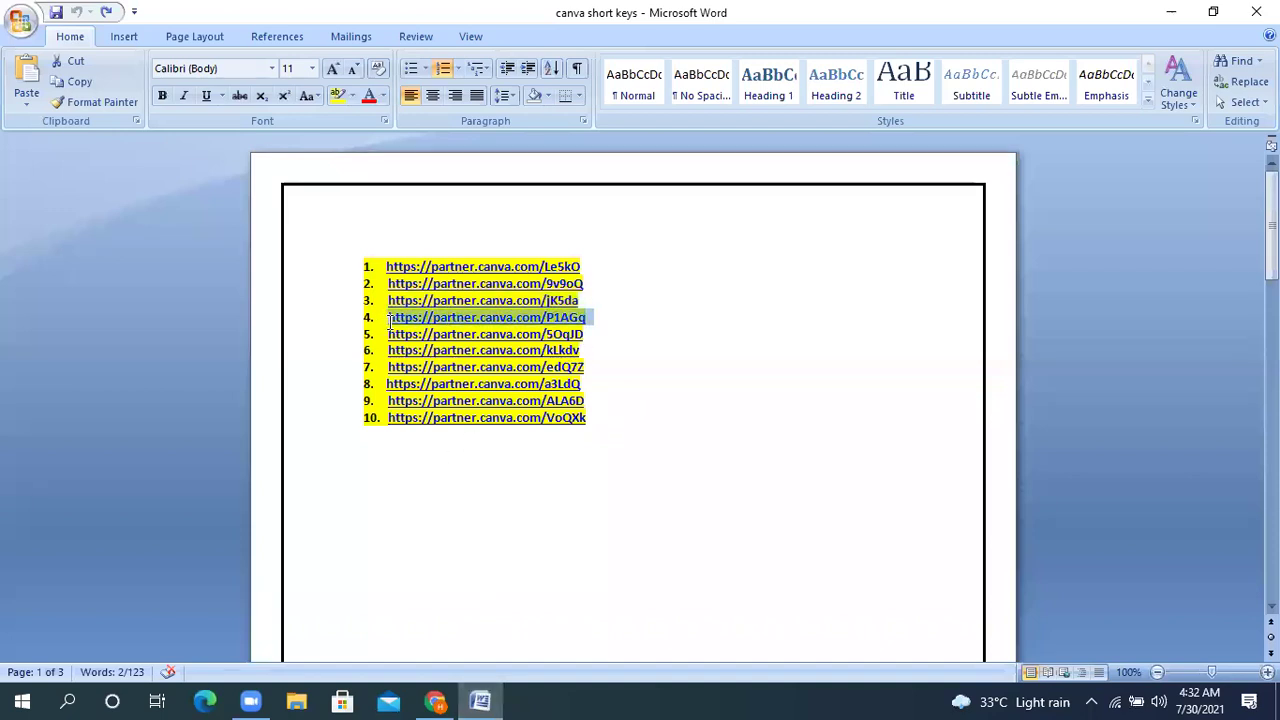
# - Open the copied link in Chrome in place of the current design and customise the Memphis Competitive Analysis Brainstorm Presentation template
pyautogui.click(435, 700)
pyautogui.moveTo(346, 48); pyautogui.dragTo(363, 55)
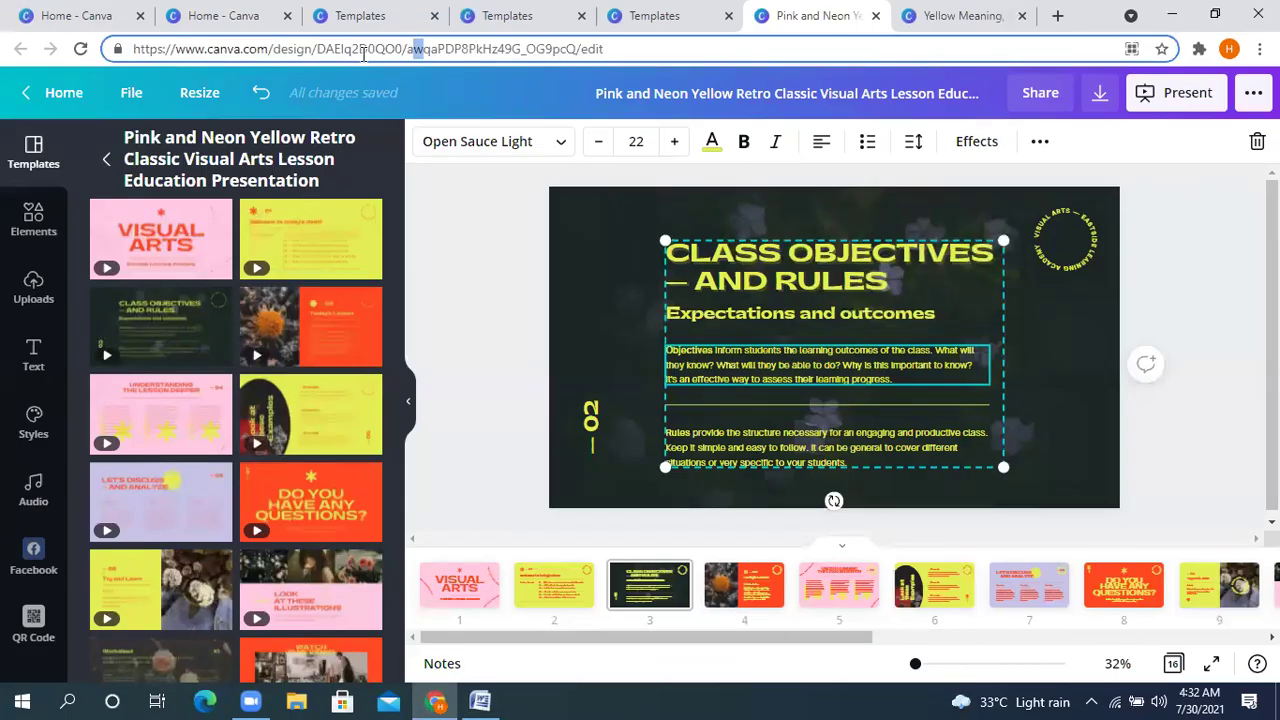
pyautogui.hotkey('ctrl', 'a')
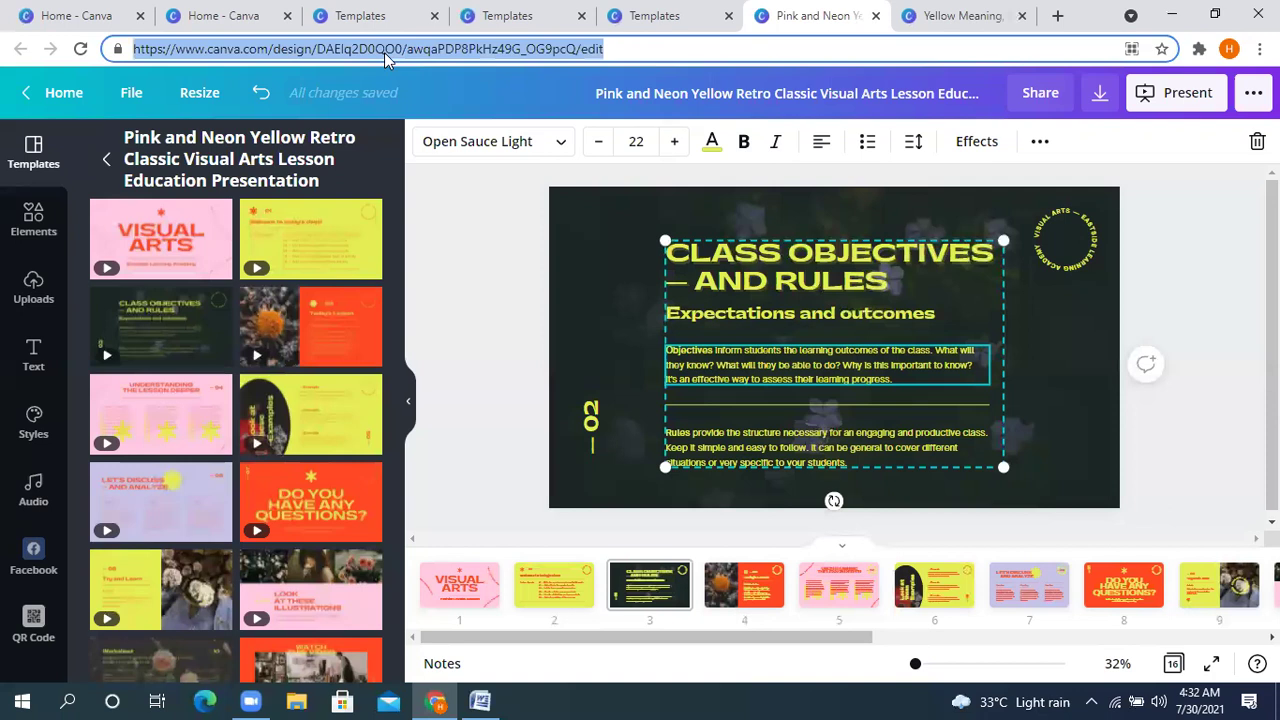
pyautogui.hotkey('ctrl', 'v')
pyautogui.press('Return')
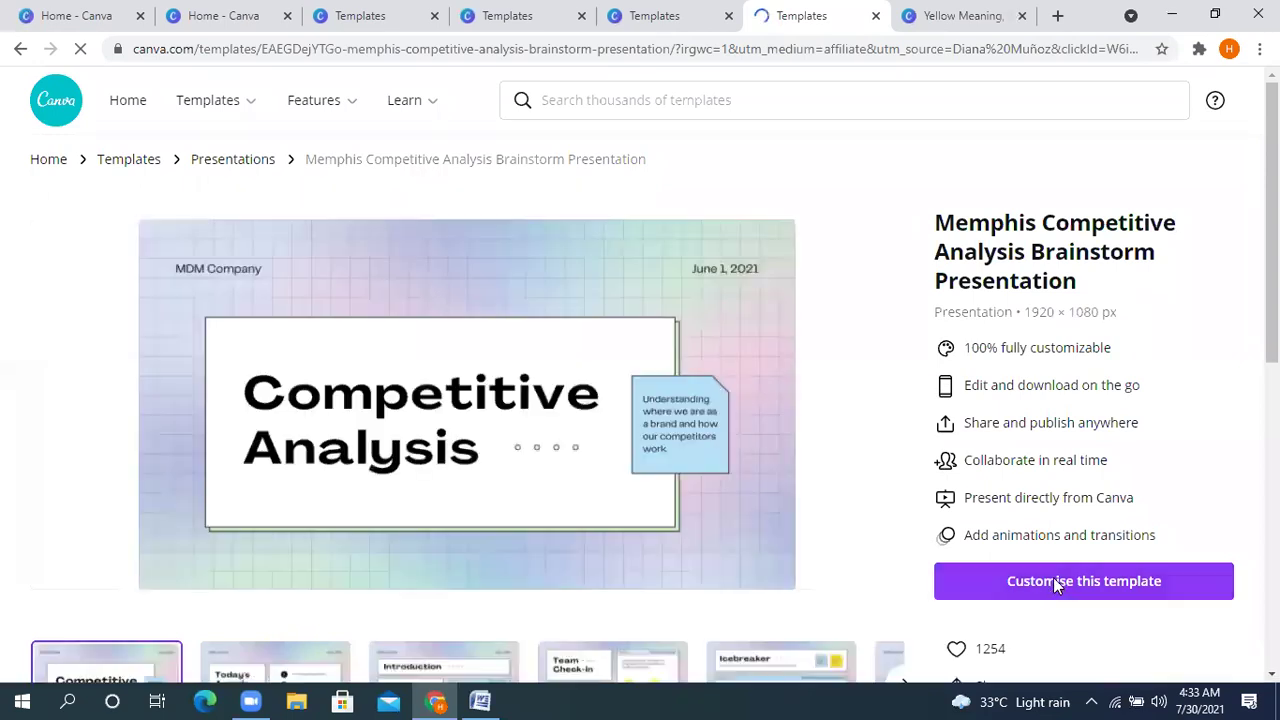
pyautogui.click(1055, 585)
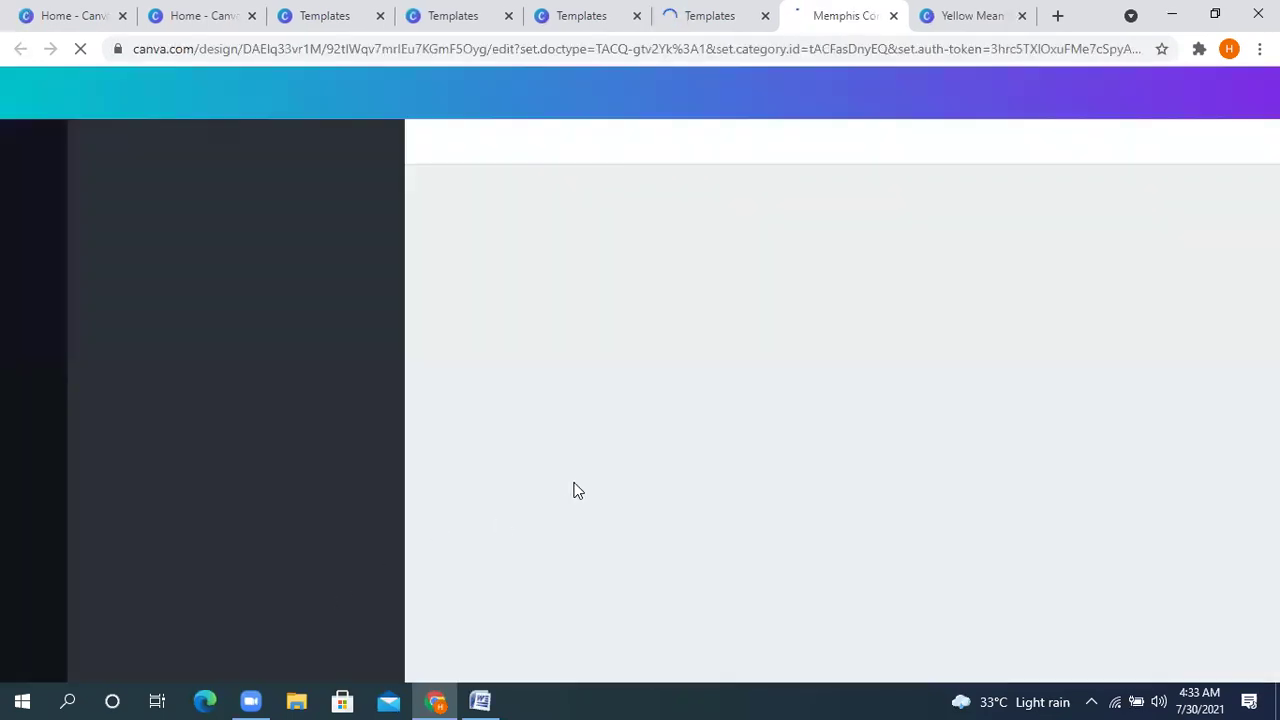
# - Look through the template's pages and check the font of the "Competitive Analysis" title on page 1
pyautogui.scroll(-1, 577, 495)
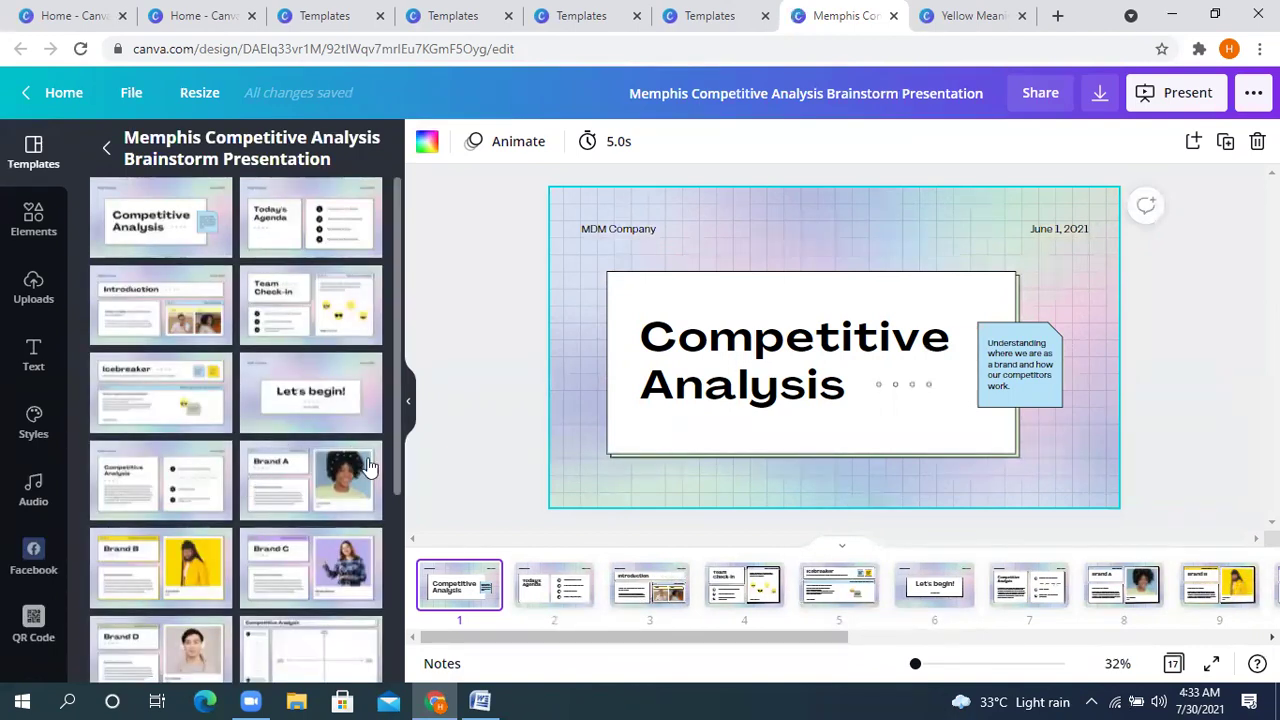
pyautogui.moveTo(397, 427); pyautogui.dragTo(397, 563)
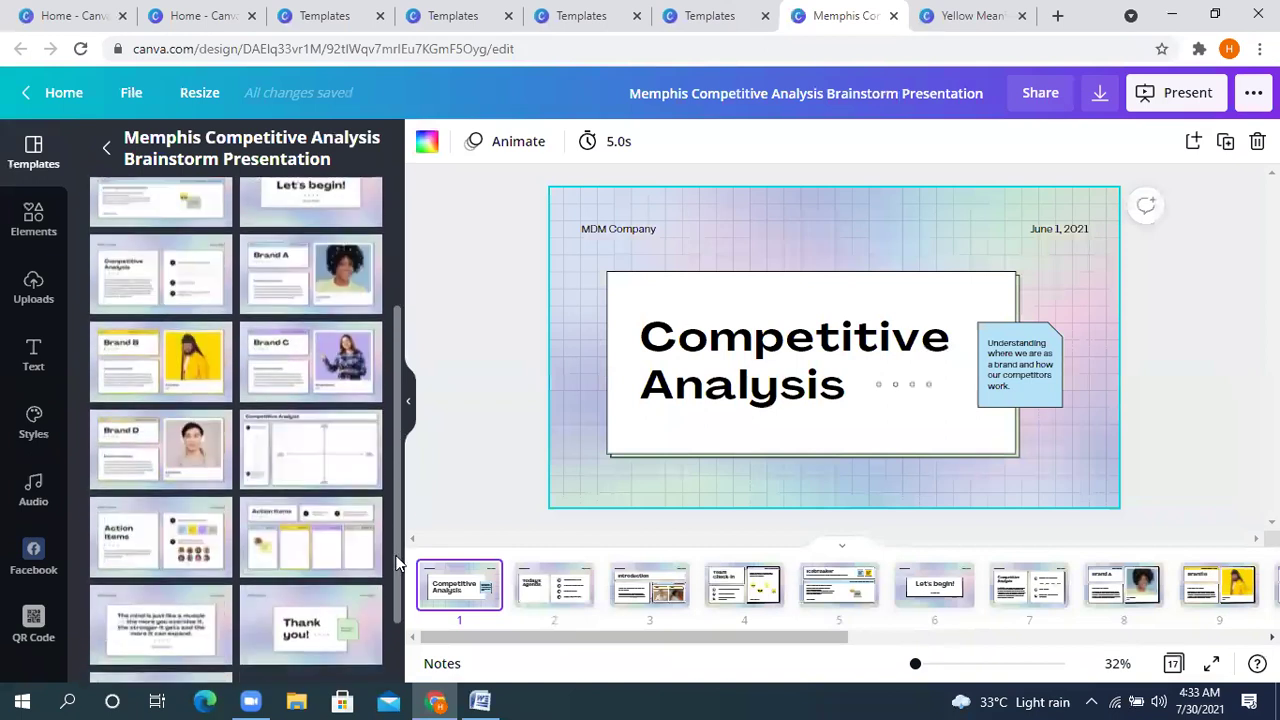
pyautogui.click(768, 368)
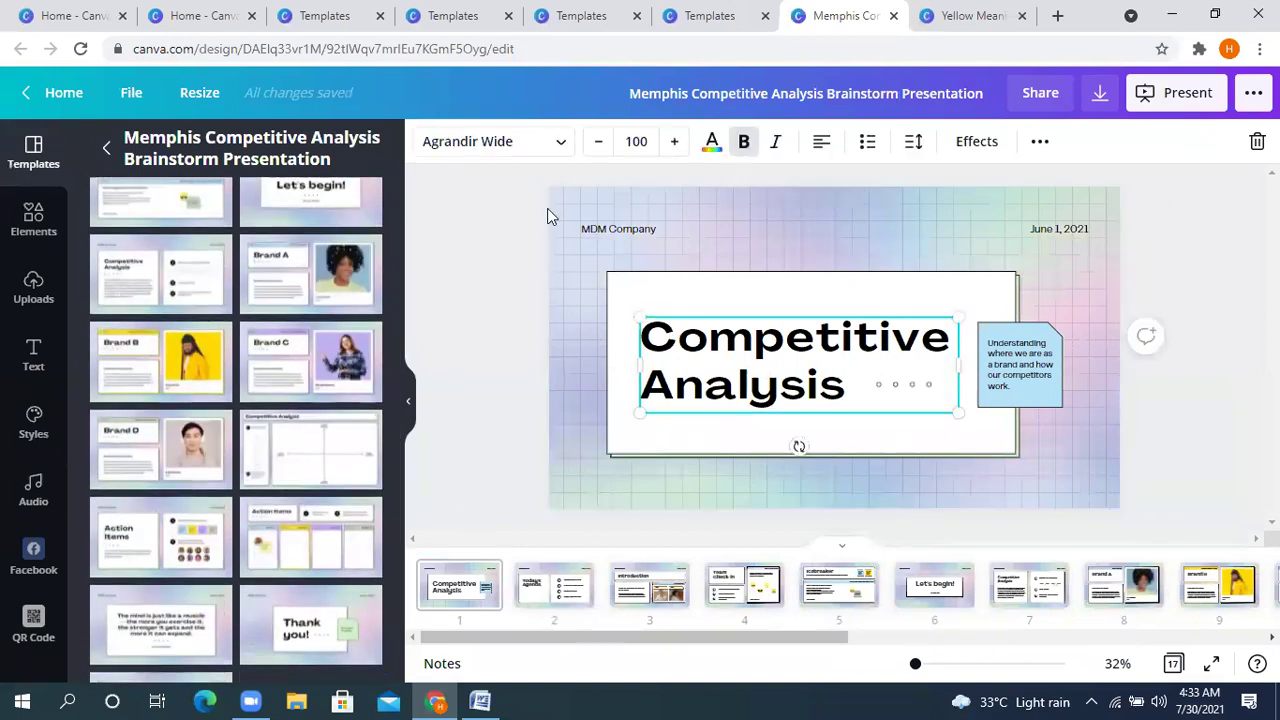
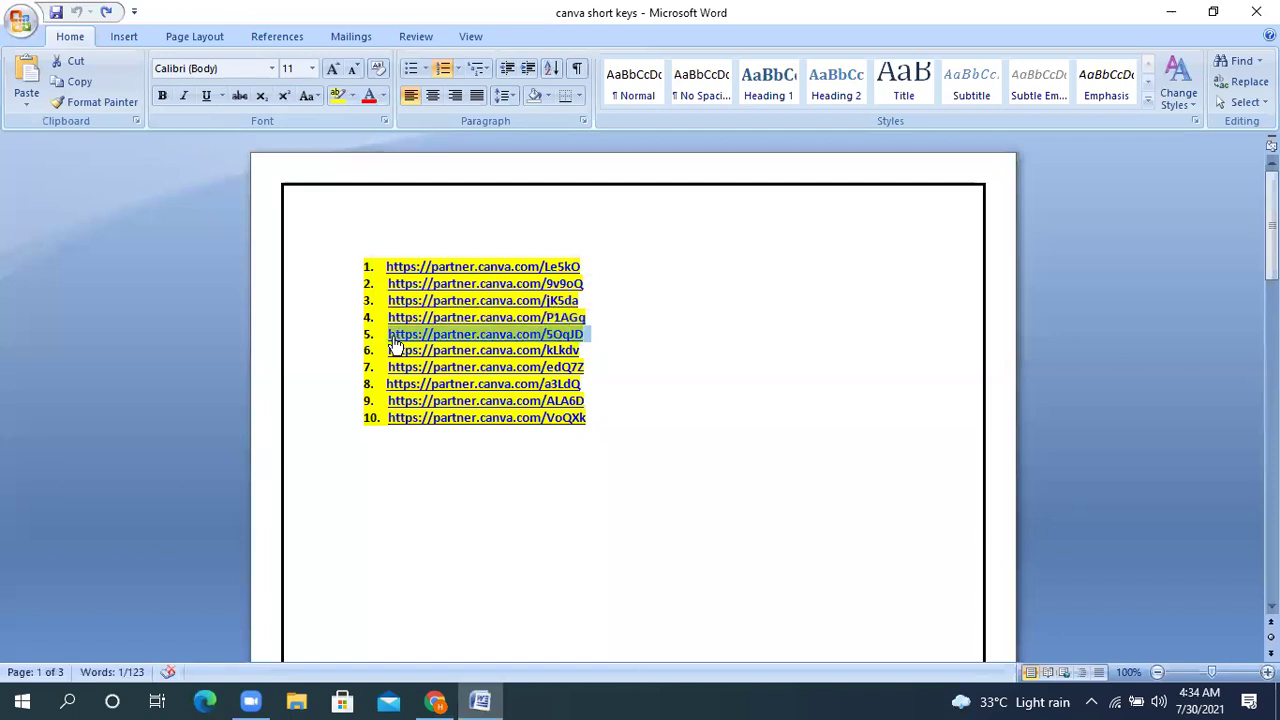
pyautogui.click(435, 700)
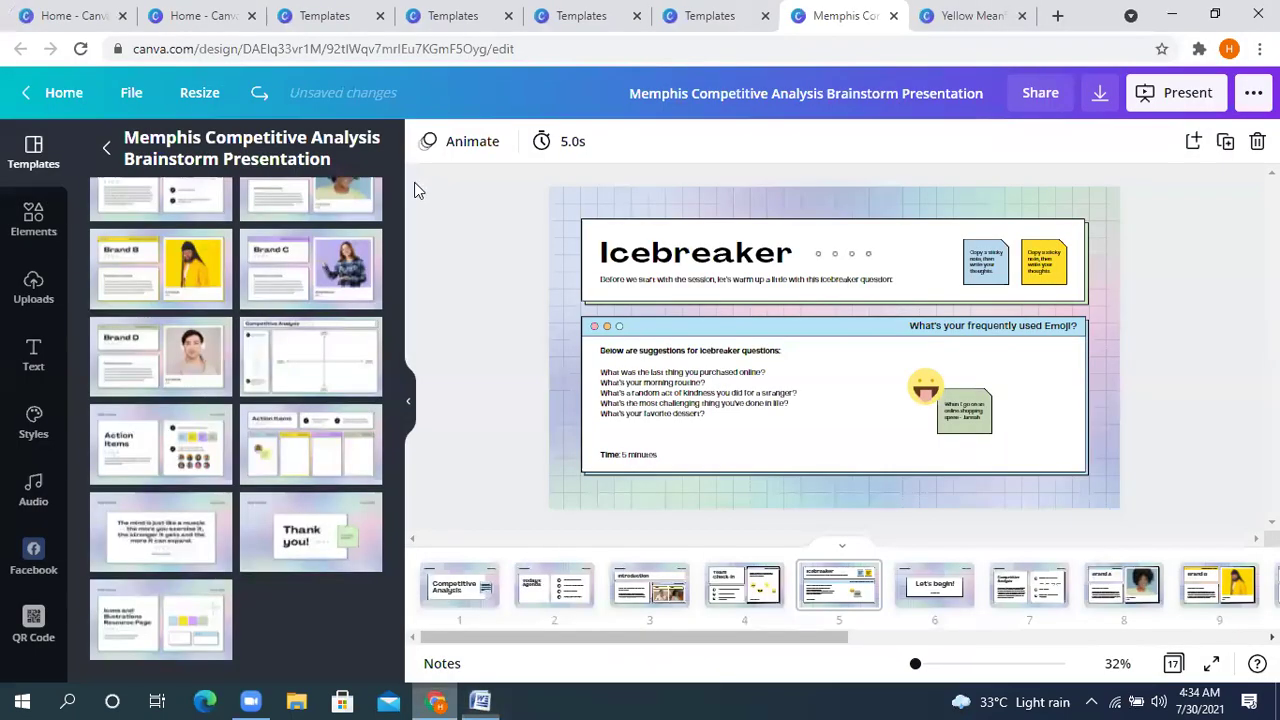
pyautogui.click(478, 48)
pyautogui.write('https://partner.canva.com/5OqJD')
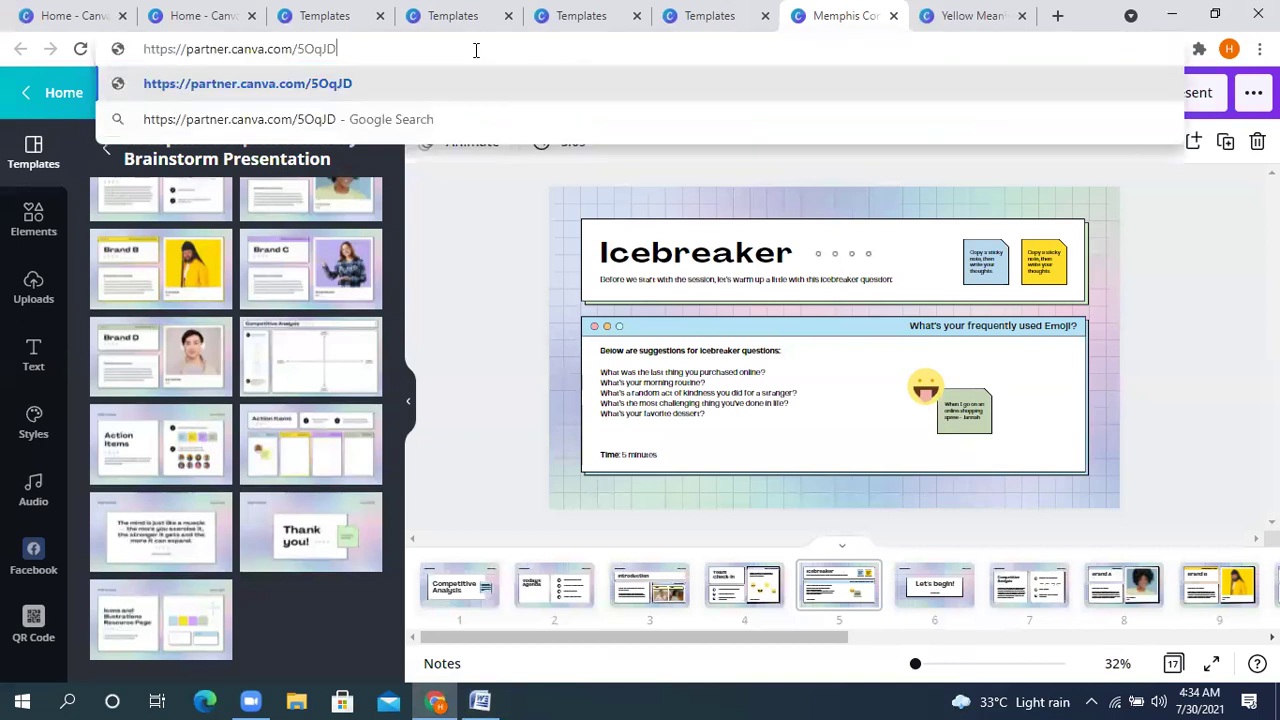
pyautogui.press('Return')
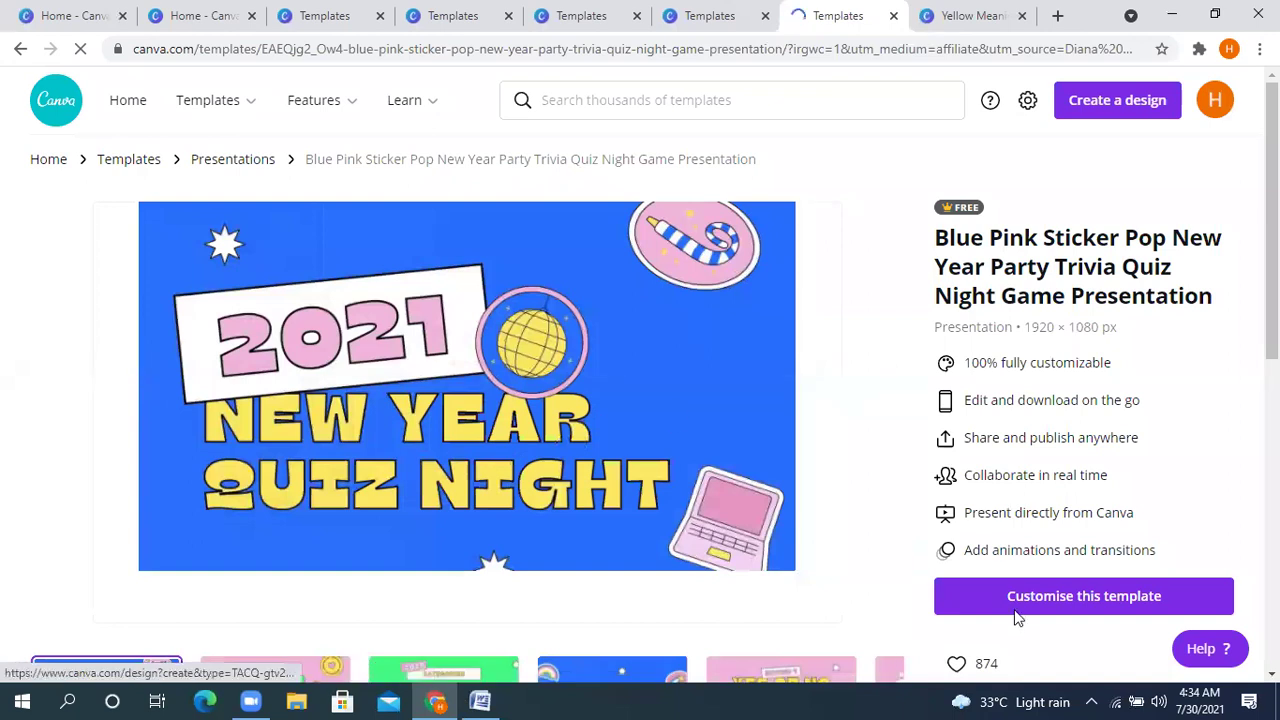
pyautogui.click(1014, 607)
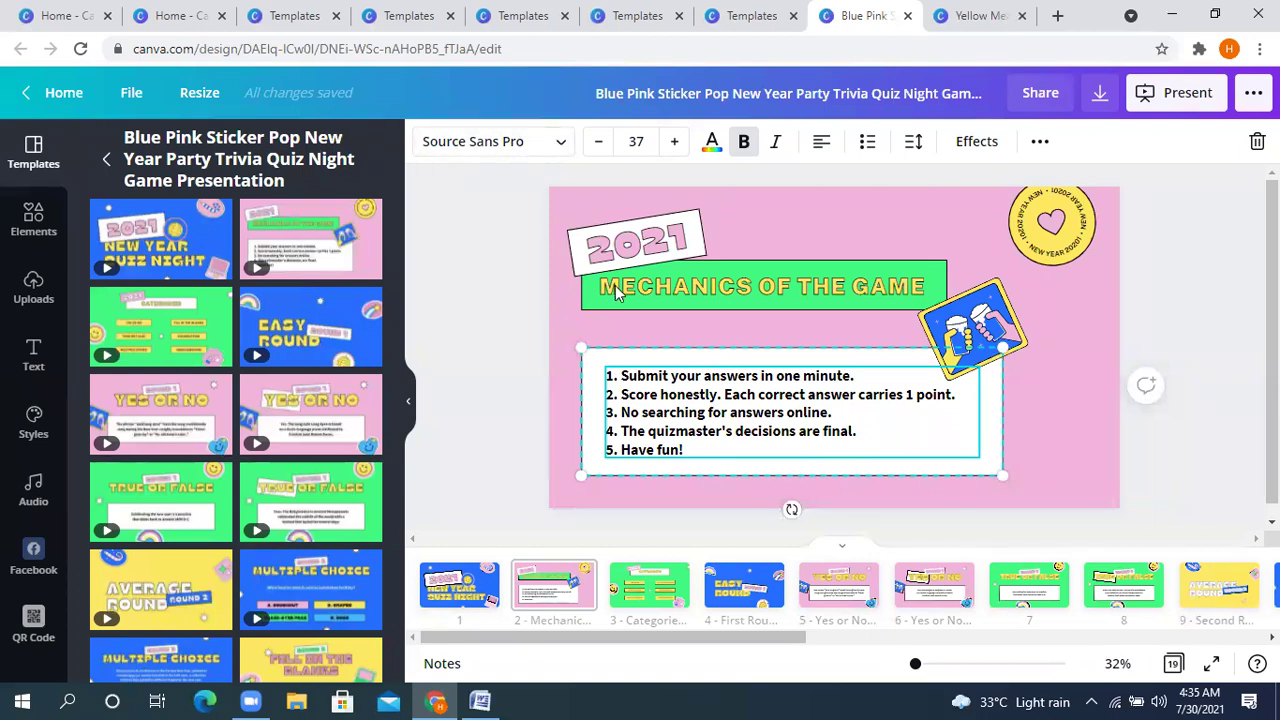
pyautogui.click(633, 258)
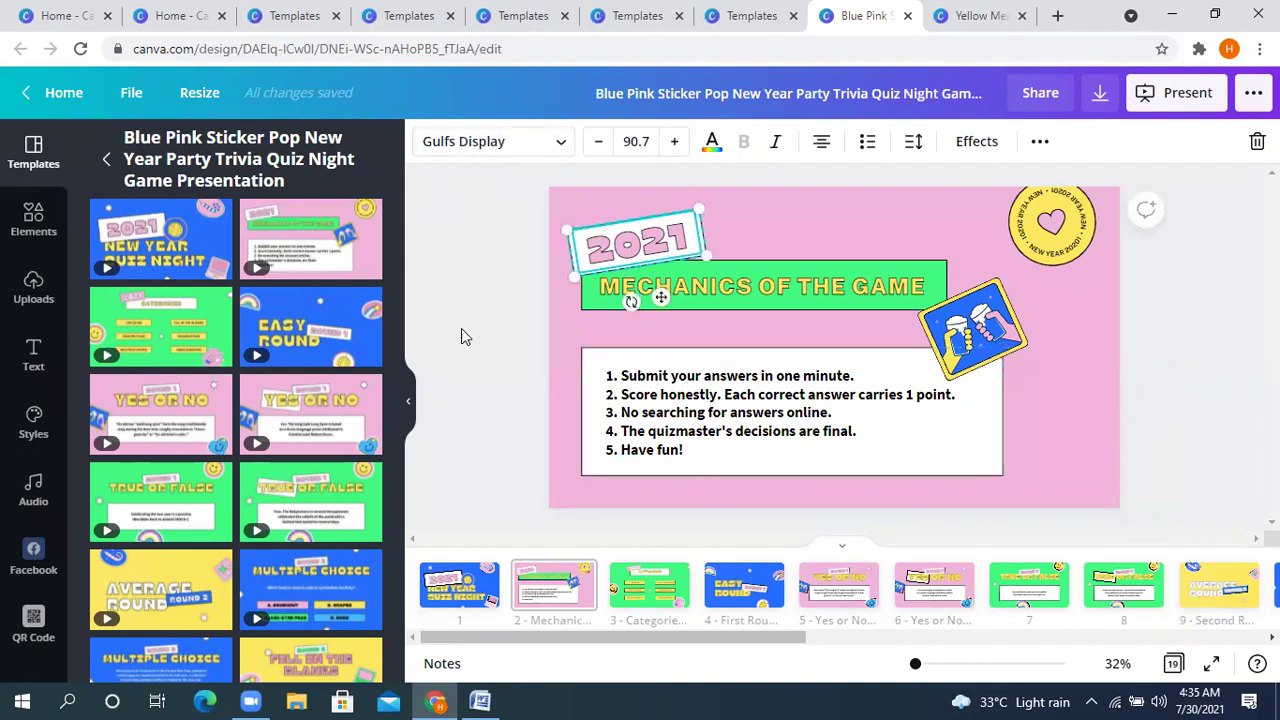
pyautogui.click(479, 701)
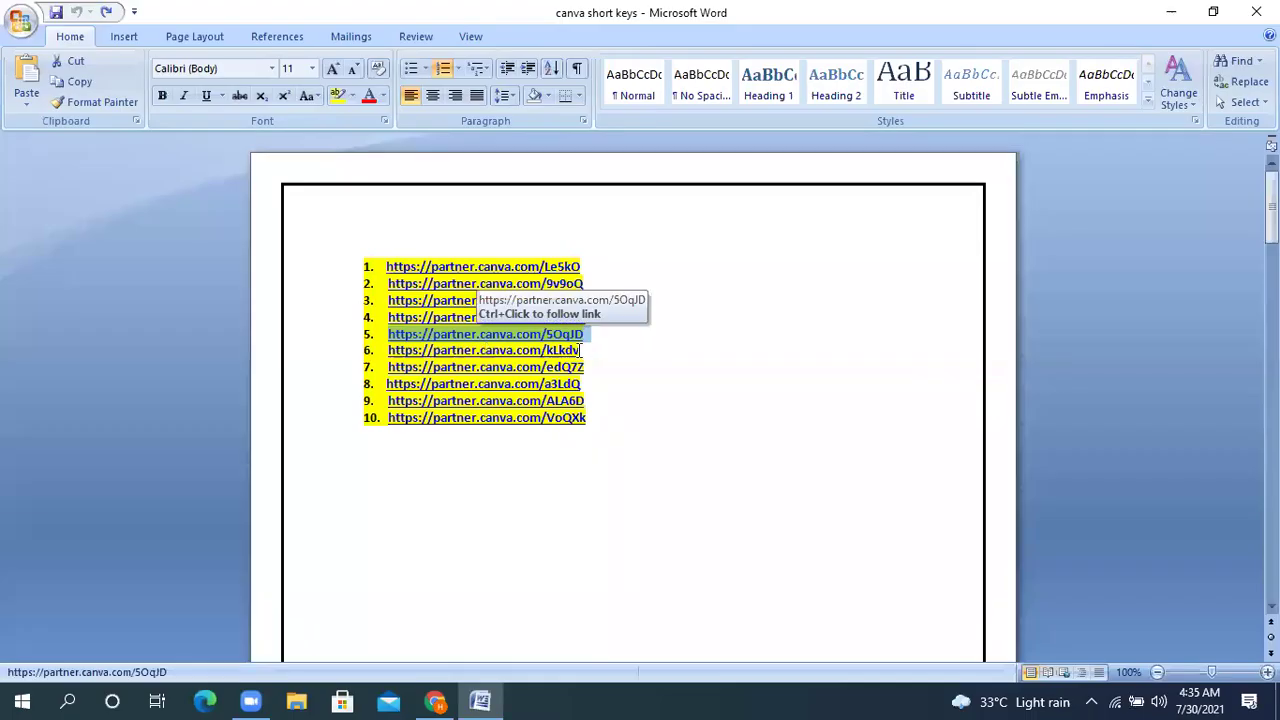
pyautogui.moveTo(581, 350); pyautogui.dragTo(387, 350)
pyautogui.hotkey('ctrl', 'c')
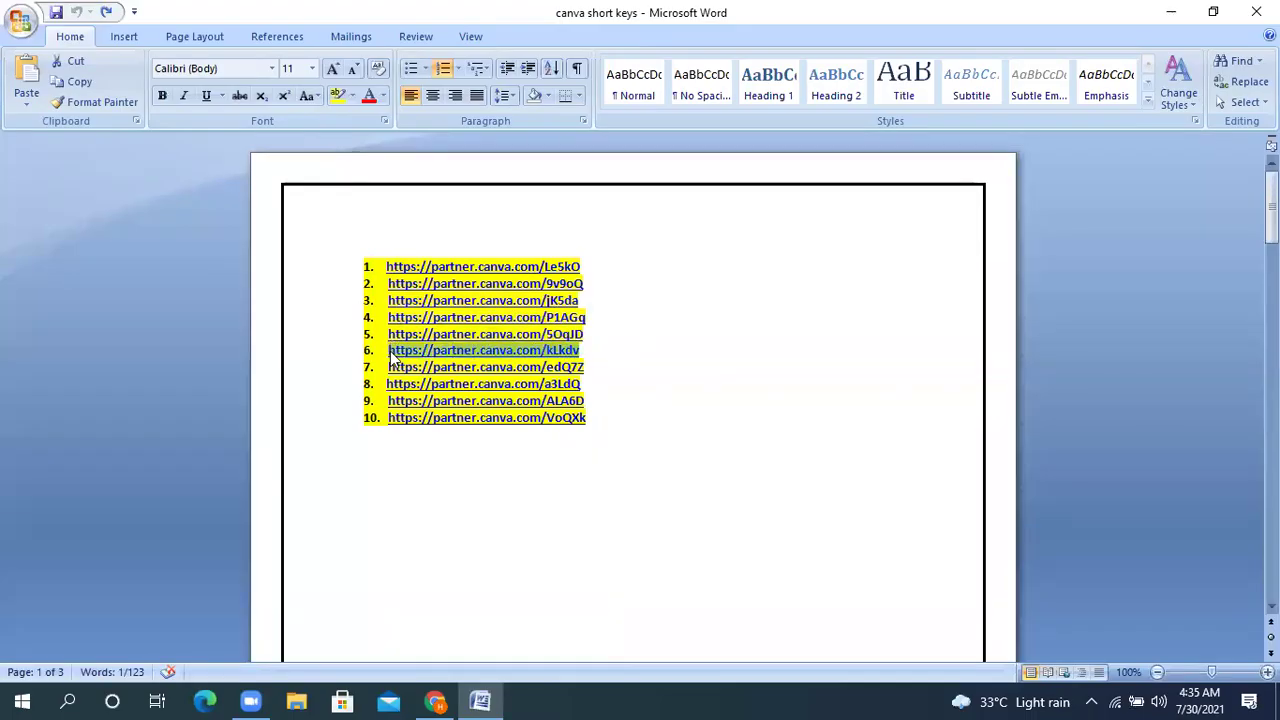
# - Open the copied link in Chrome in place of the current design and customise the Pink Yellow and Teal Illustrative Values Home Learning Routine template
pyautogui.click(435, 701)
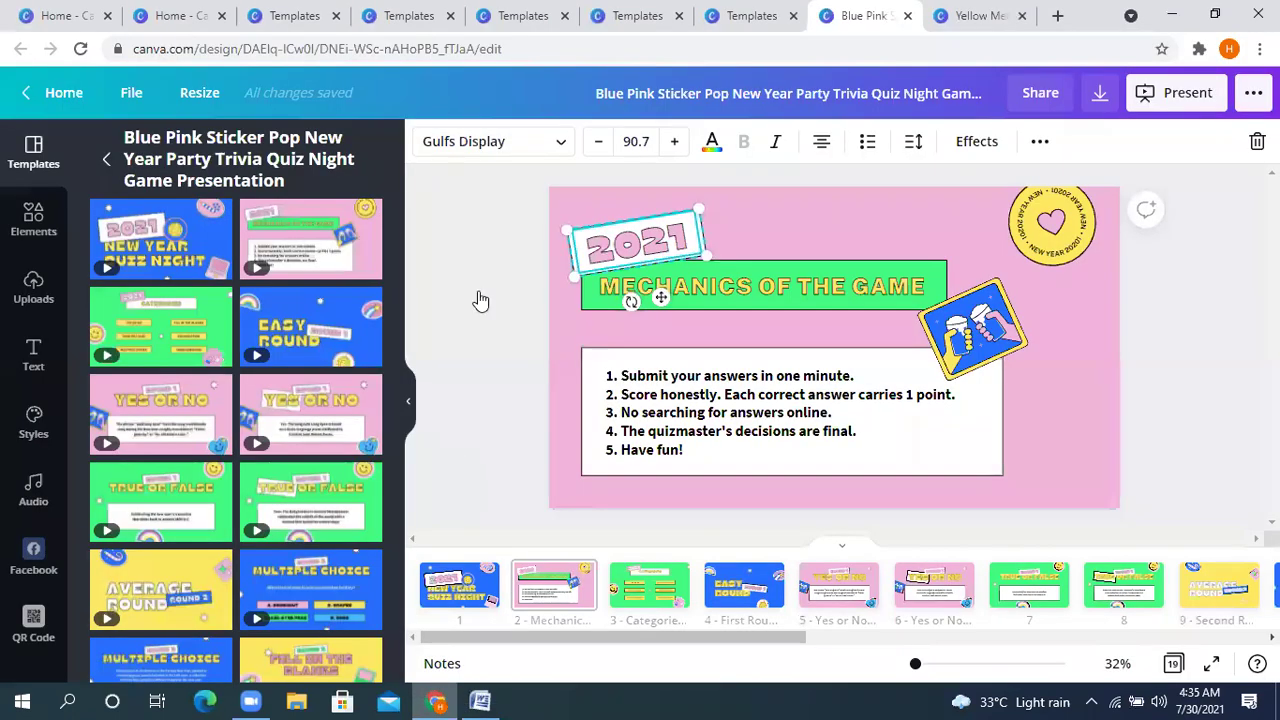
pyautogui.click(385, 49)
pyautogui.hotkey('ctrl', 'v')
pyautogui.press('Return')
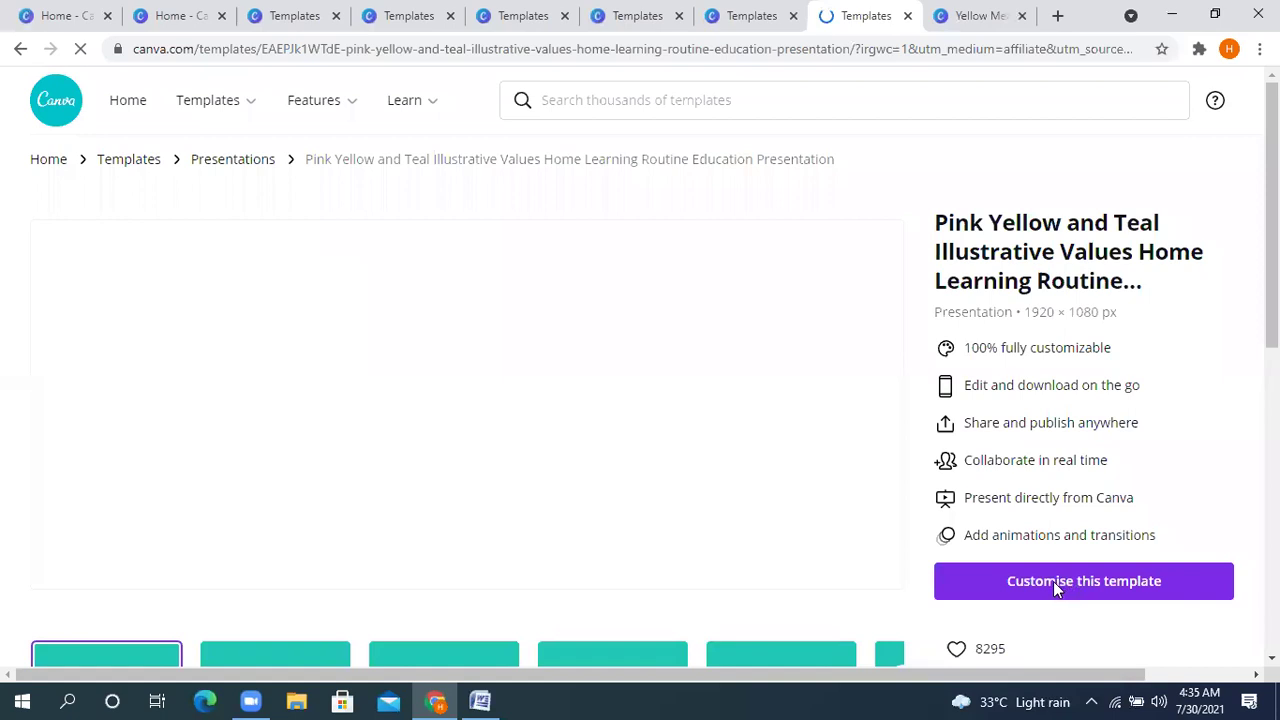
pyautogui.click(1053, 581)
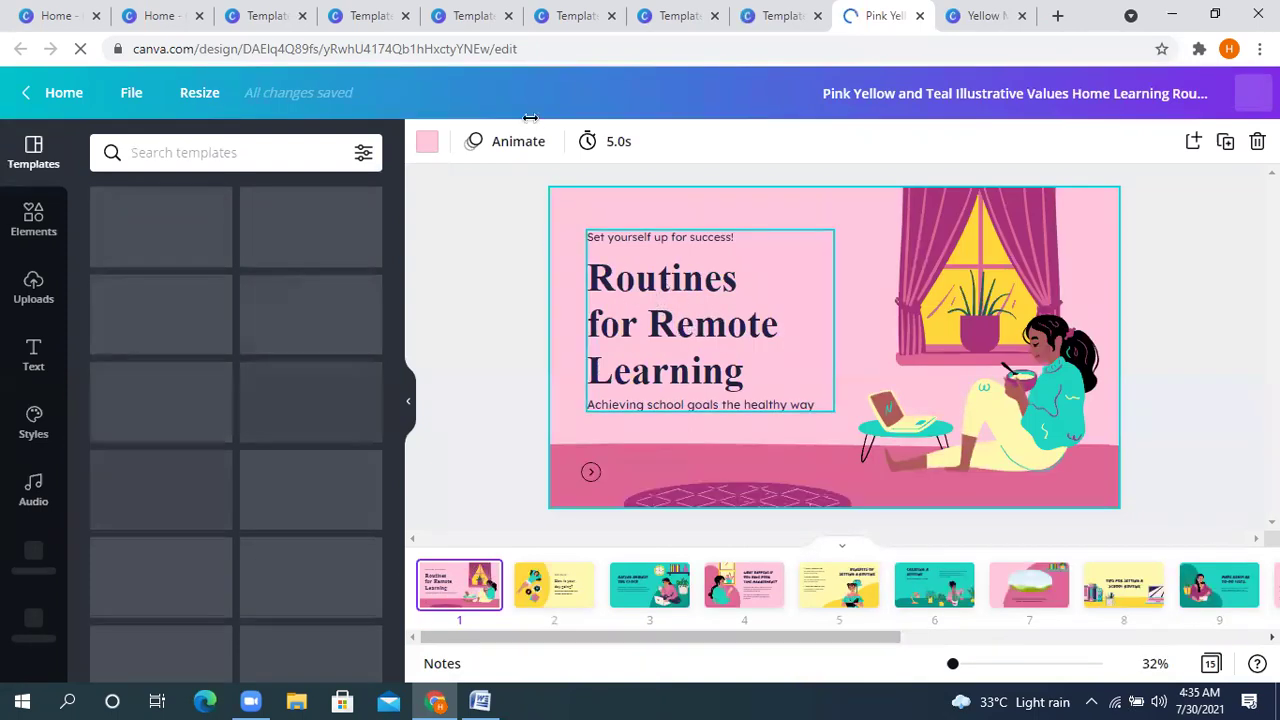
# - Check the fonts of the page 1 title and the line above it, and look through the pages up to the page 5 illustration
pyautogui.click(741, 345)
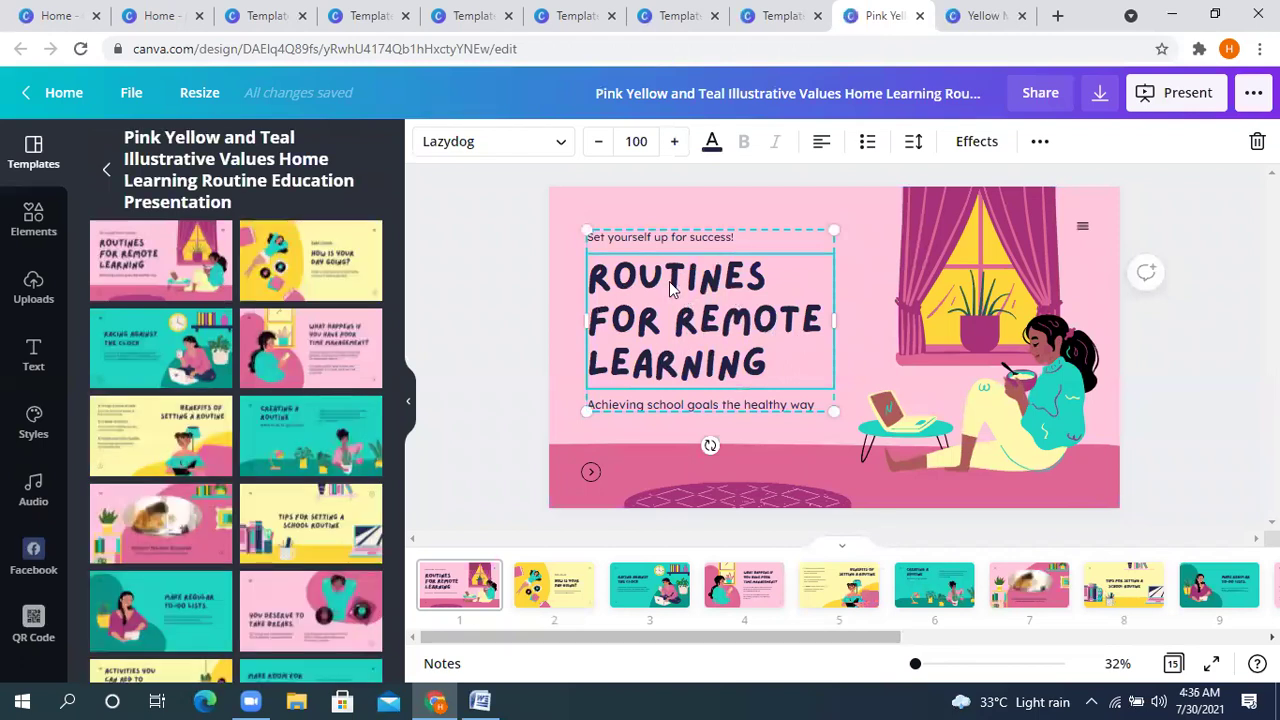
pyautogui.click(718, 242)
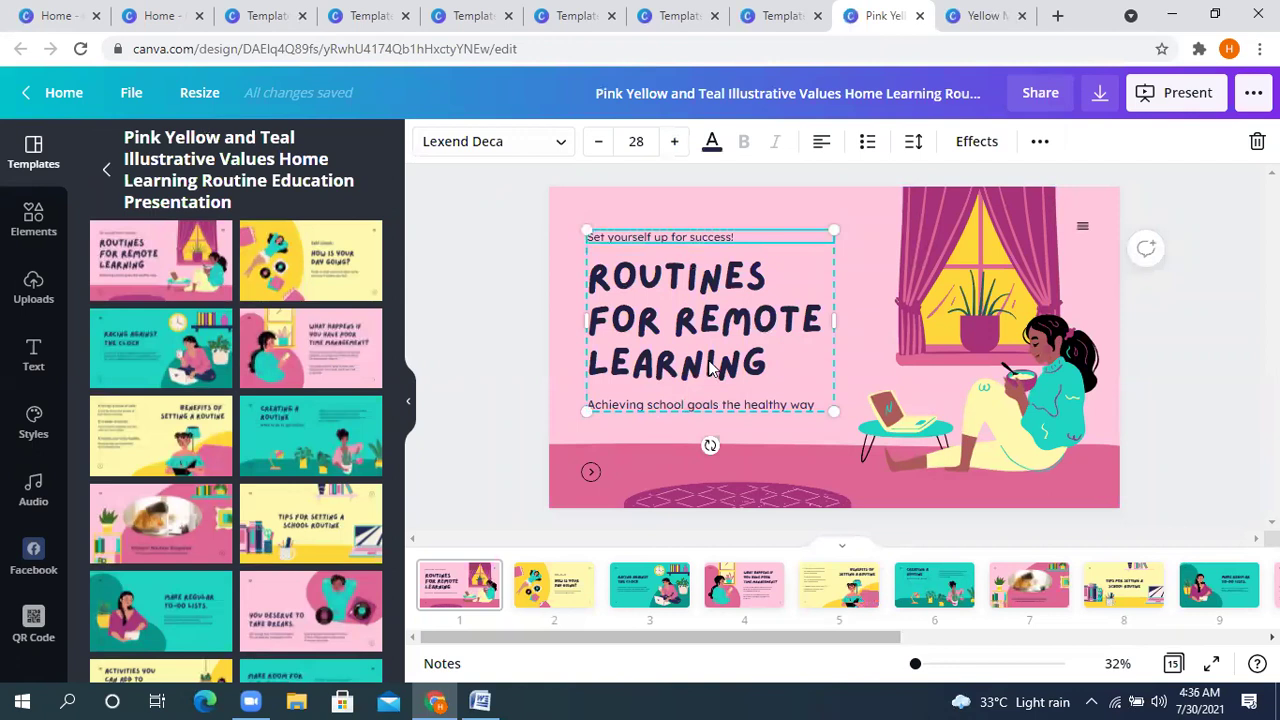
pyautogui.rightClick(600, 588)
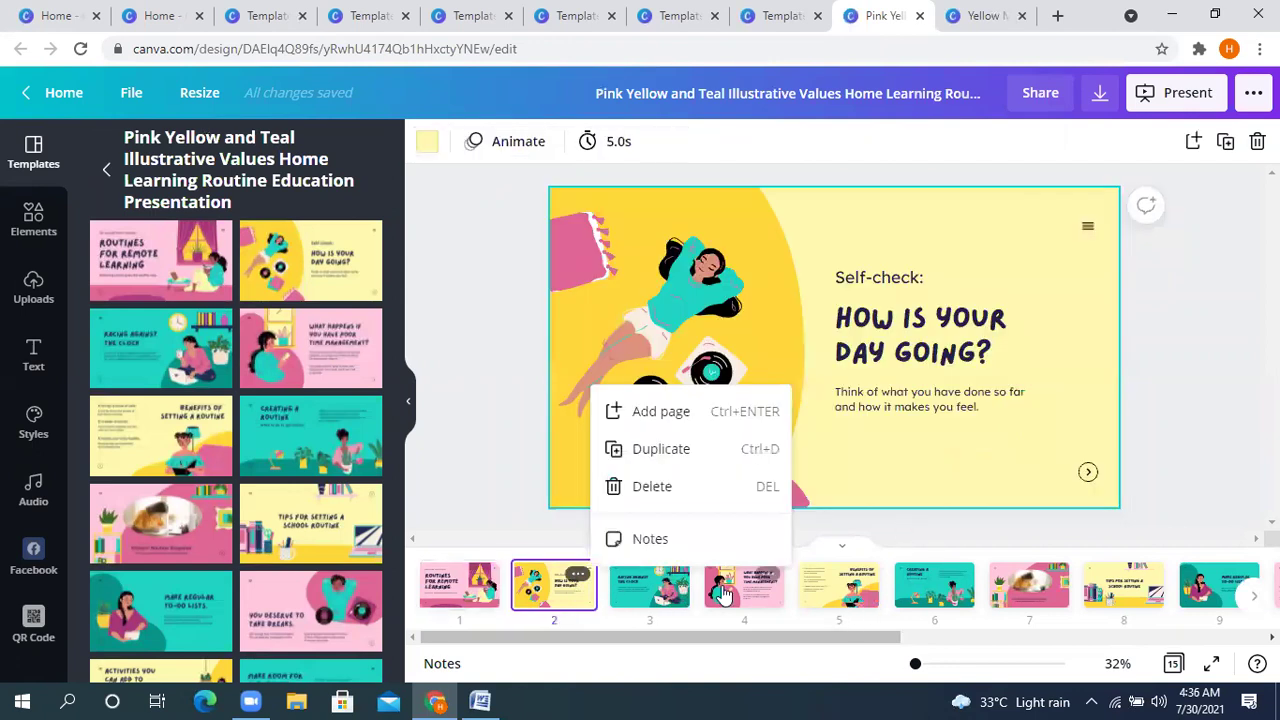
pyautogui.click(740, 596)
pyautogui.click(872, 598)
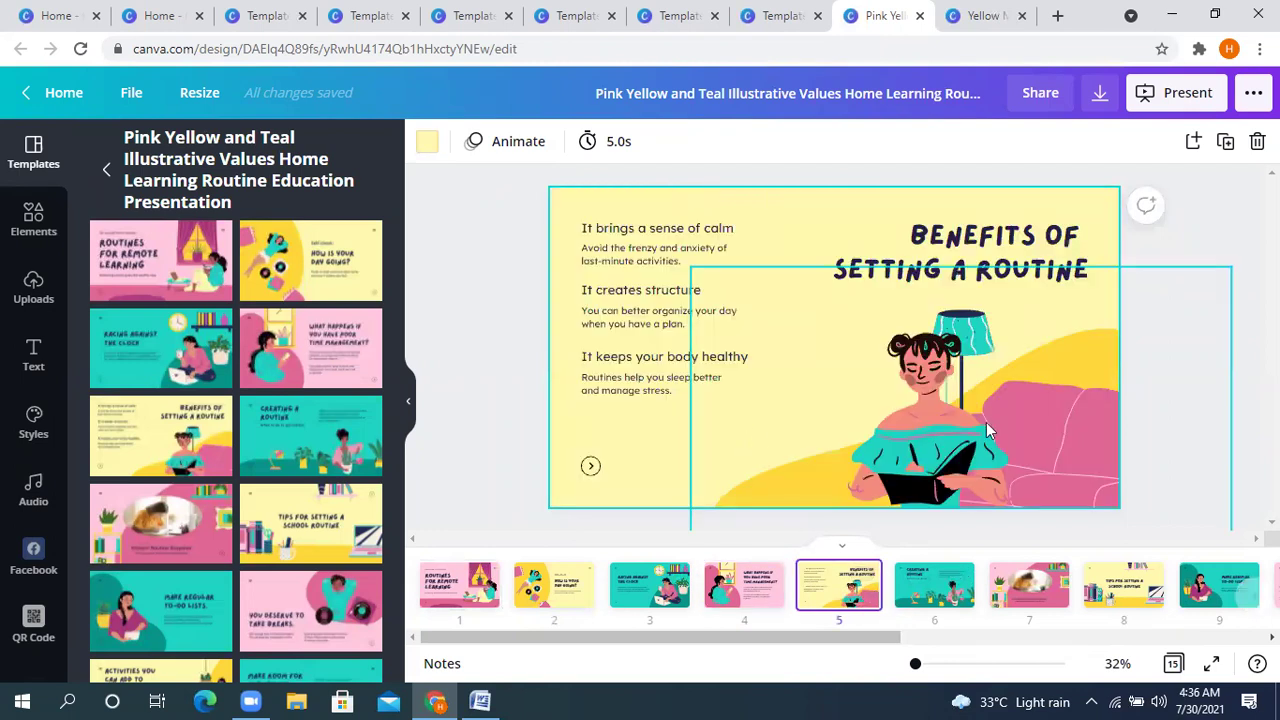
pyautogui.click(880, 392)
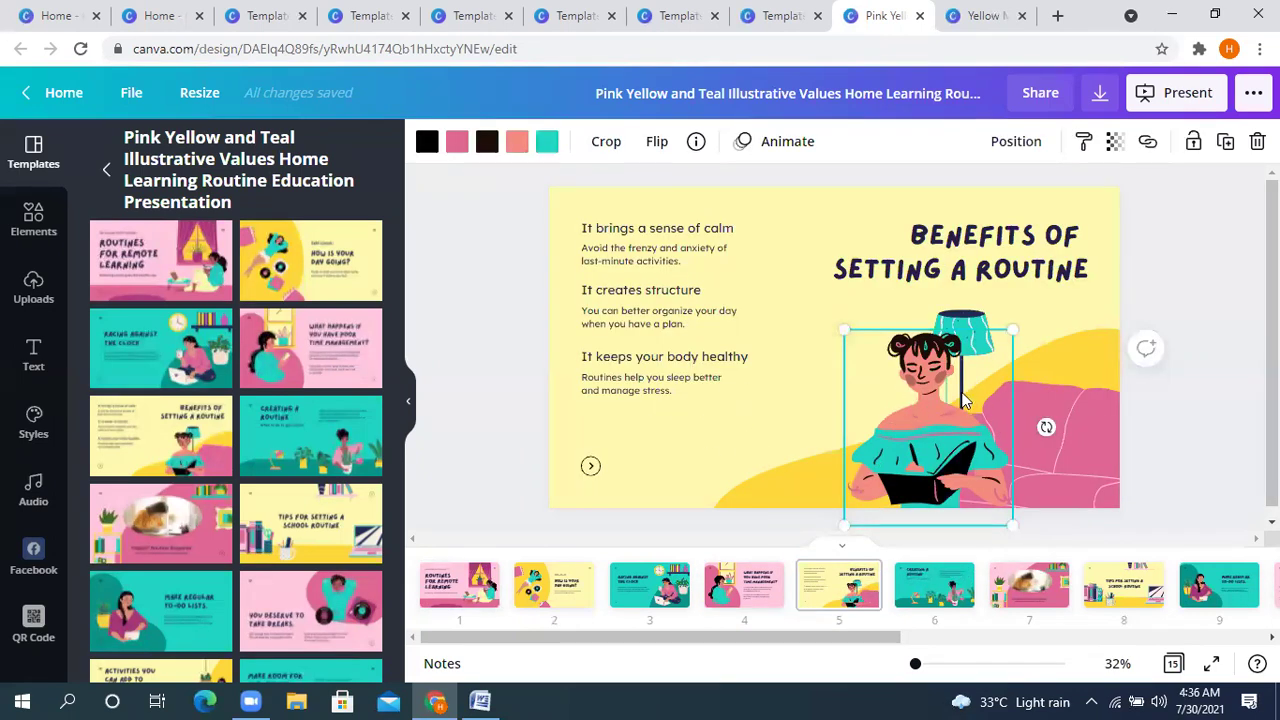
# - Browse the recommendations based on the heart-hand graphic in Elements and view all keywords of the Vivid Chunky I Love You Hand Sign
pyautogui.click(33, 220)
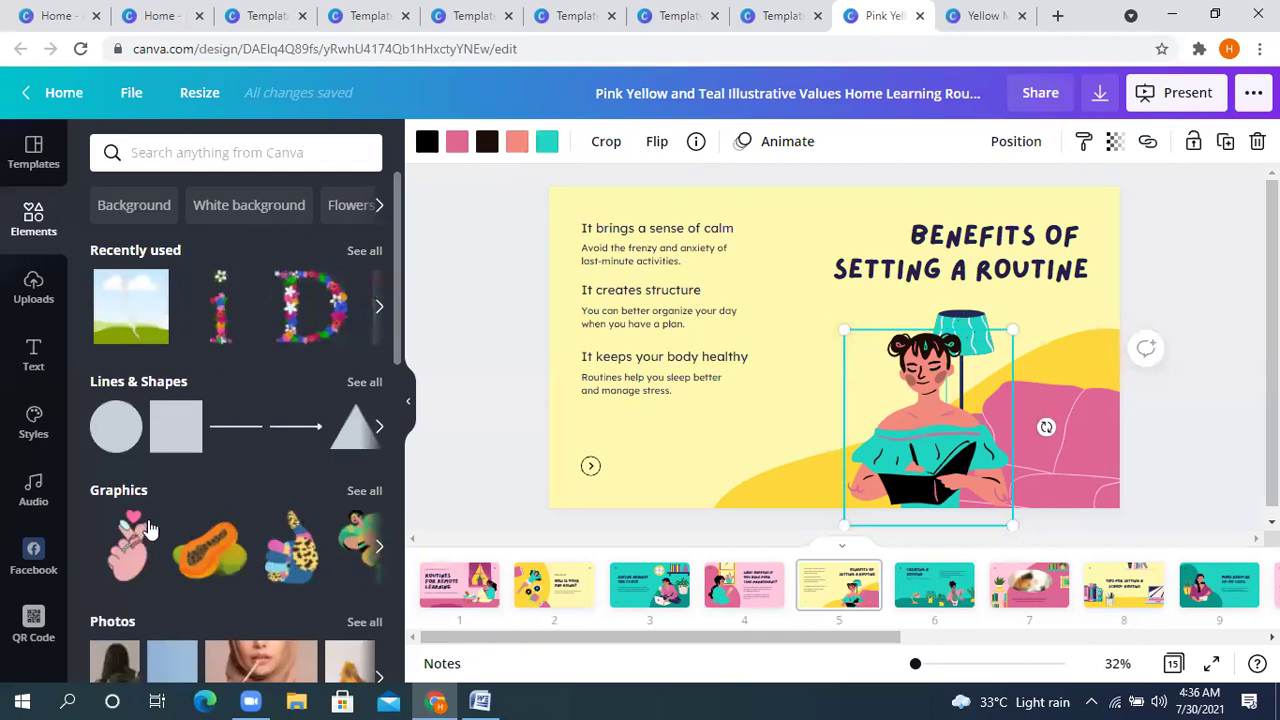
pyautogui.click(186, 514)
pyautogui.click(186, 486)
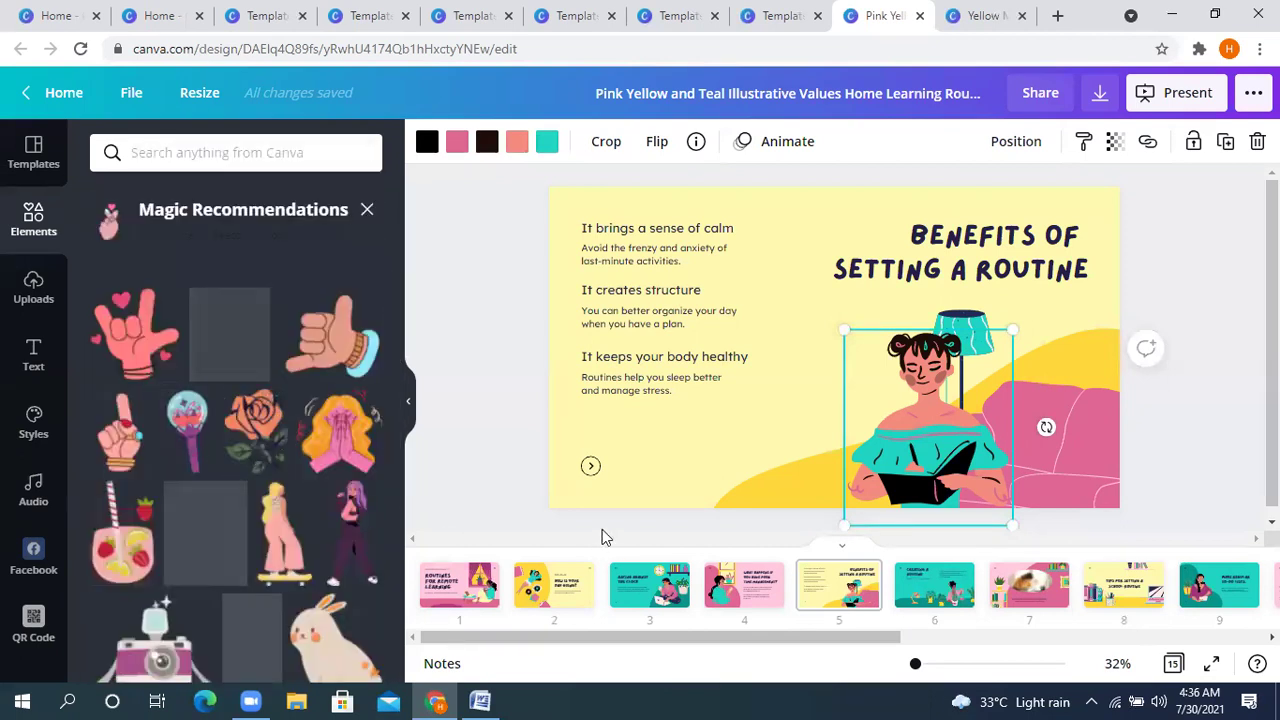
pyautogui.scroll(-3, 210, 447)
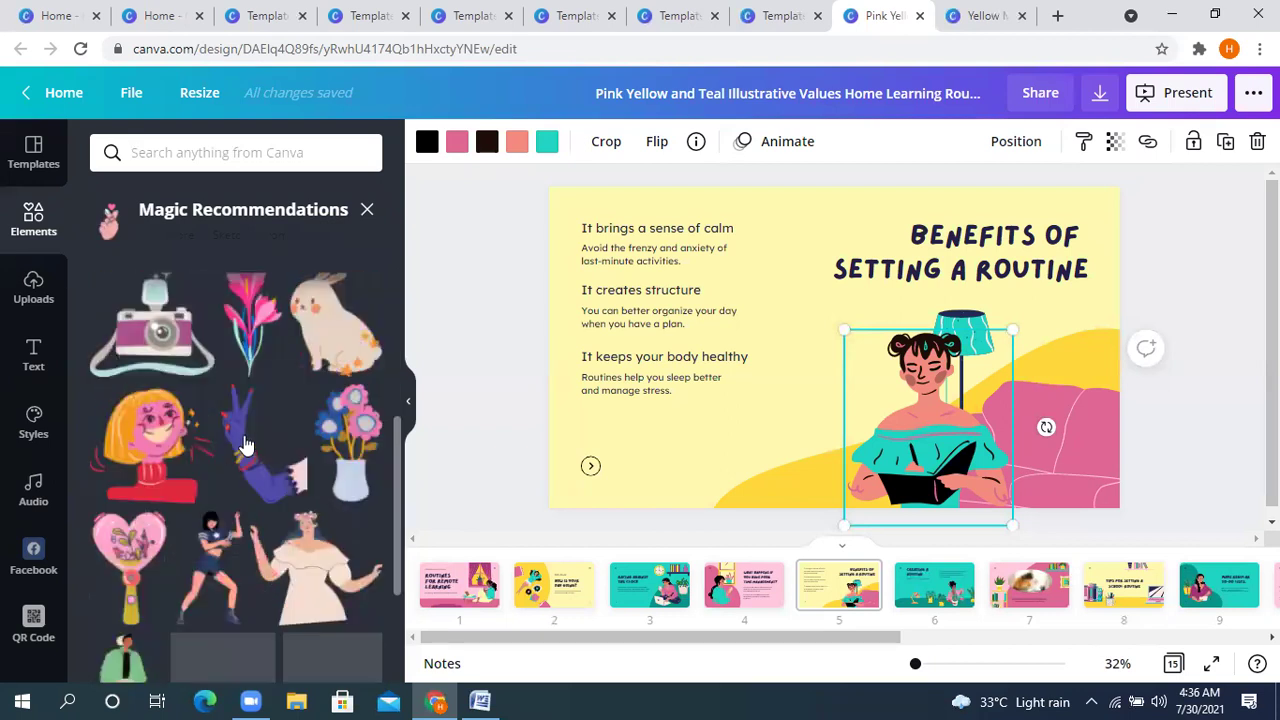
pyautogui.scroll(-3, 240, 442)
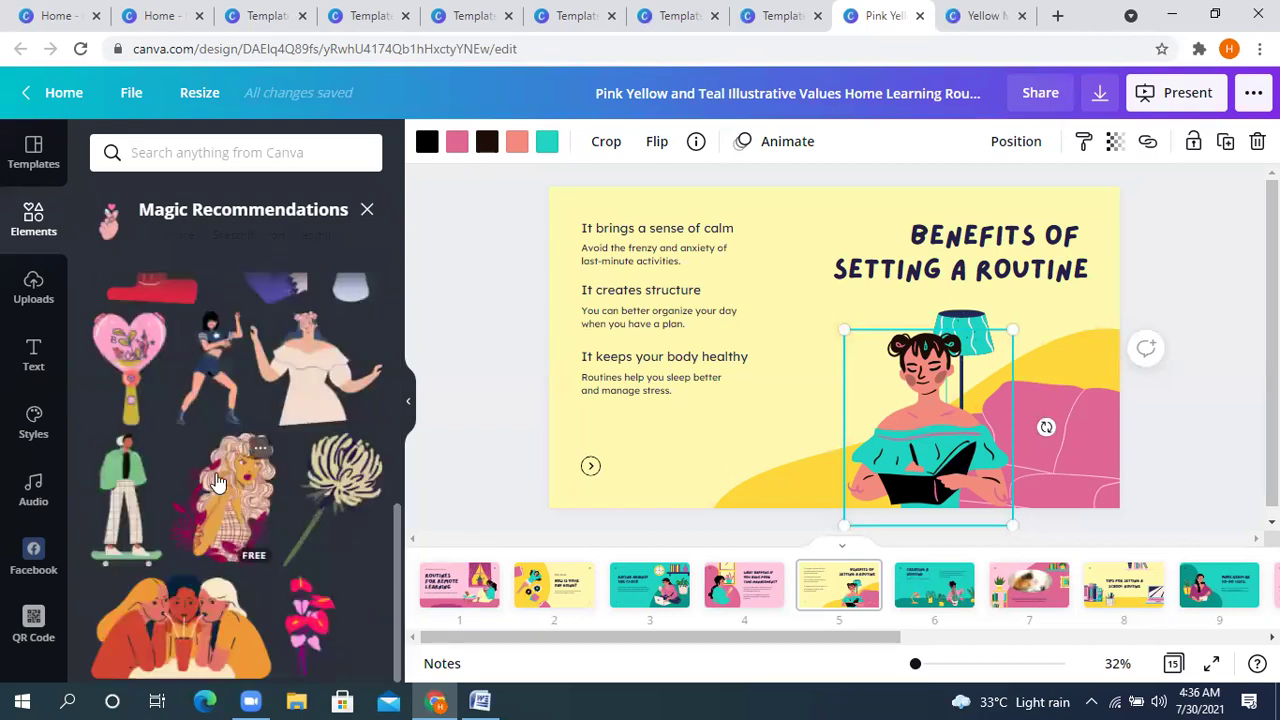
pyautogui.scroll(7, 218, 472)
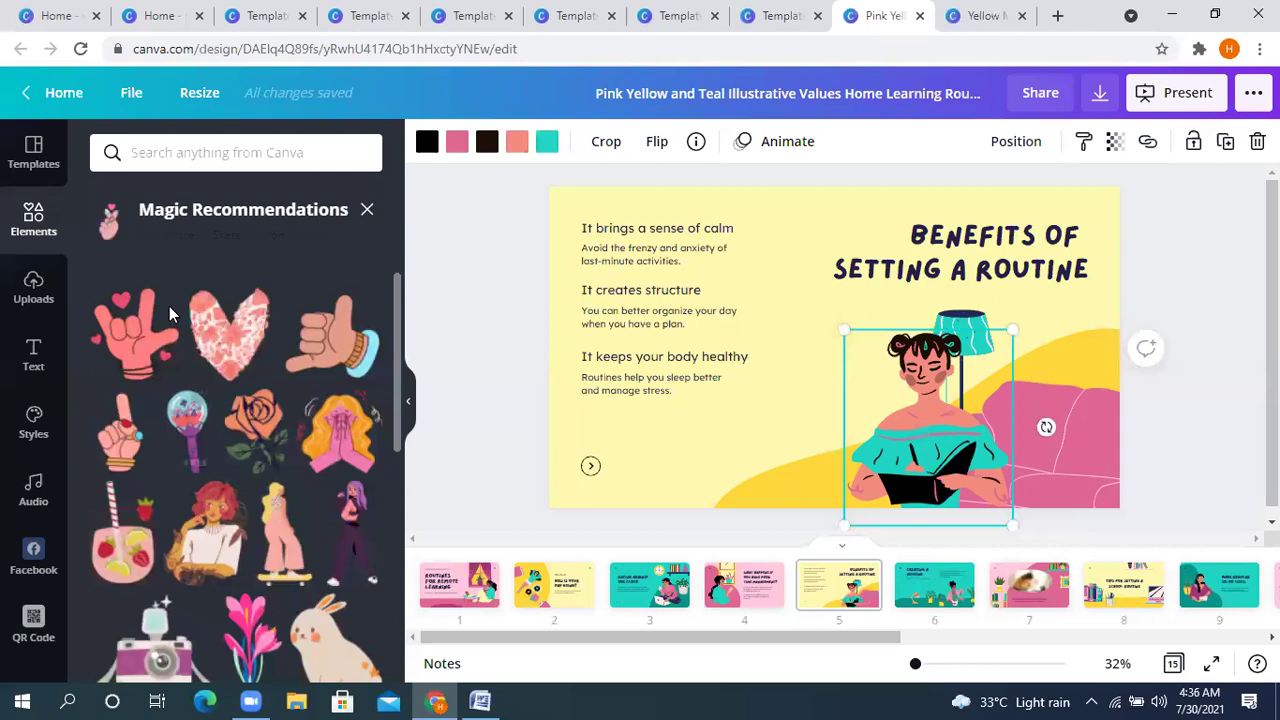
pyautogui.click(258, 303)
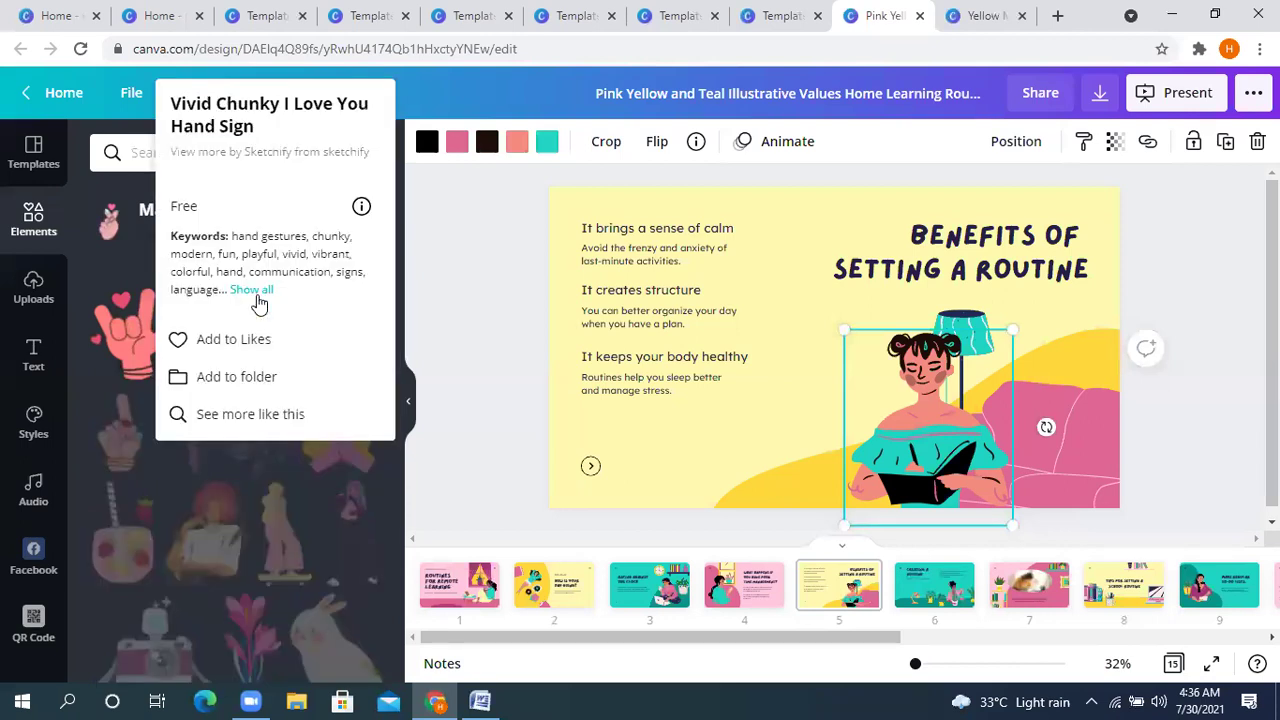
pyautogui.click(302, 306)
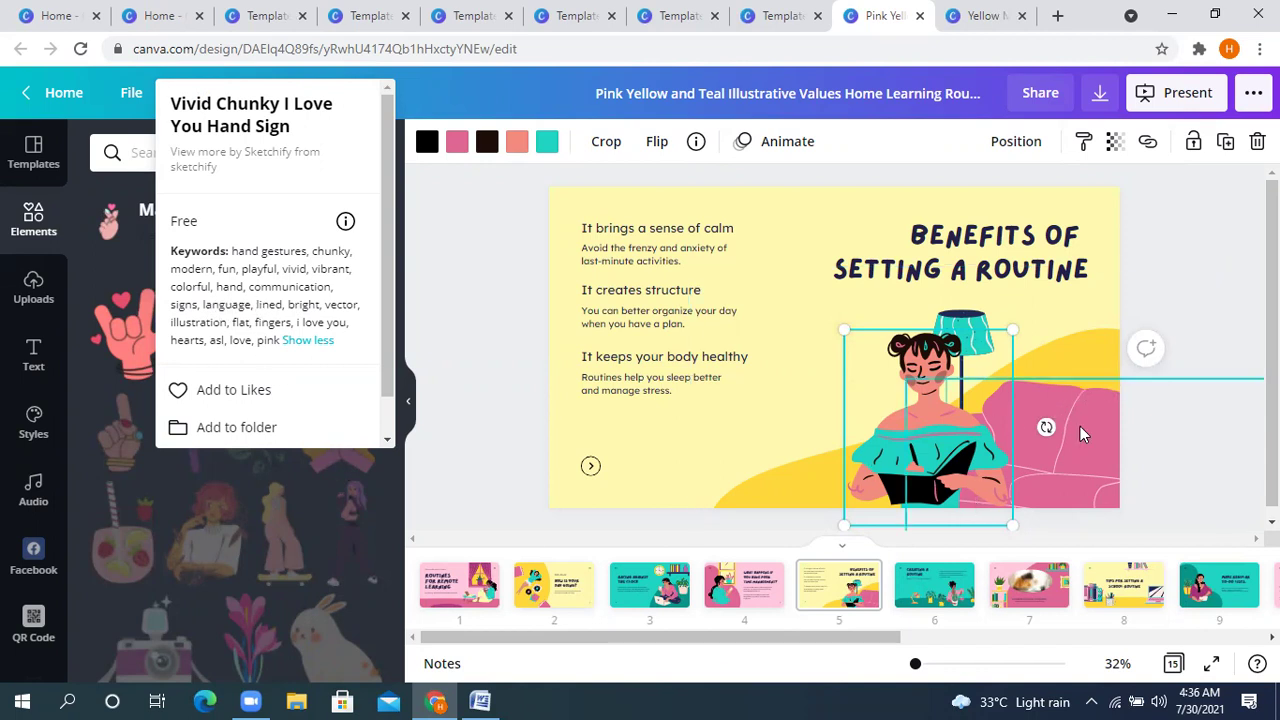
# - Inspect the yellow background shape, the lamp and the "It creates structure" description text on page 5
pyautogui.moveTo(1080, 426); pyautogui.dragTo(1051, 420)
pyautogui.click(1074, 345)
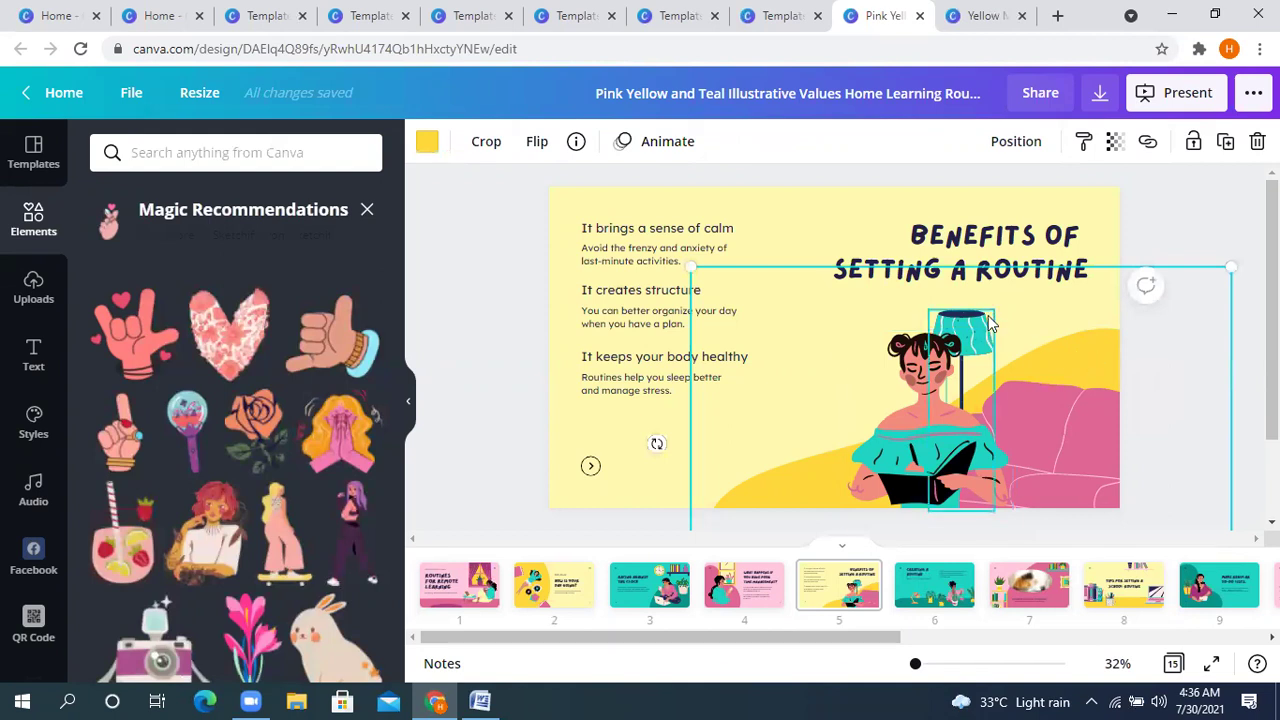
pyautogui.click(961, 356)
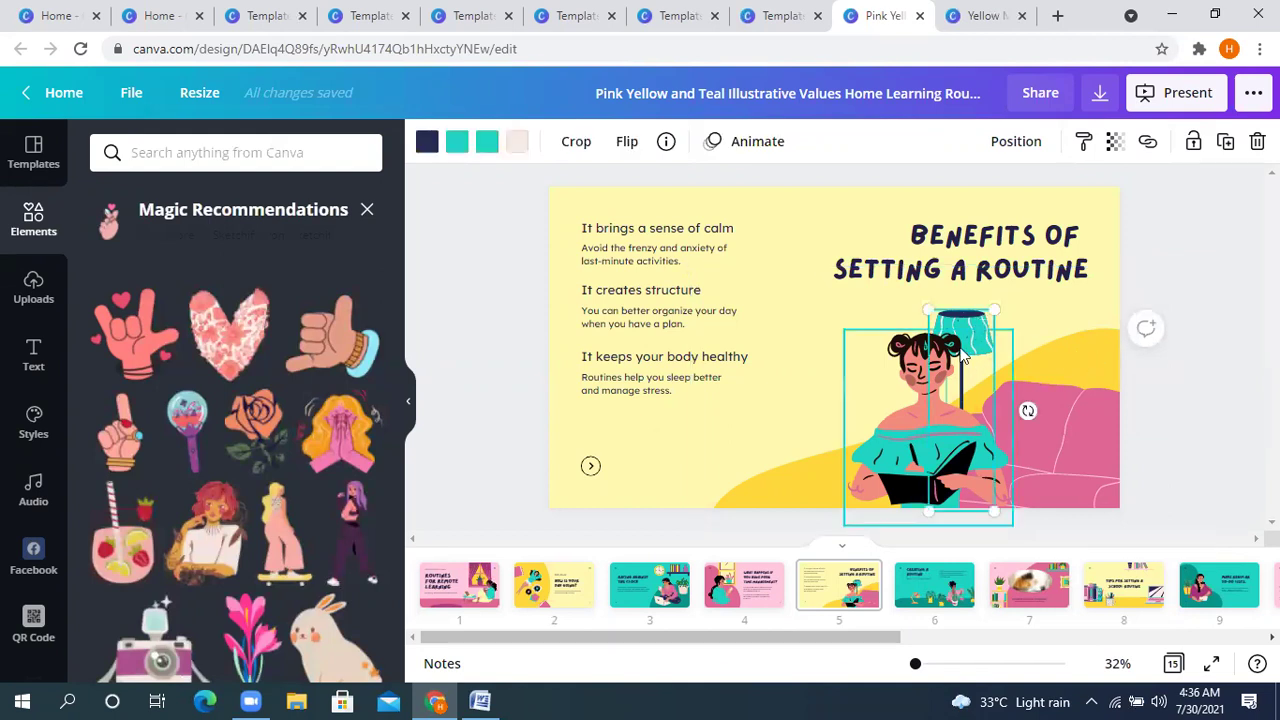
pyautogui.doubleClick(663, 322)
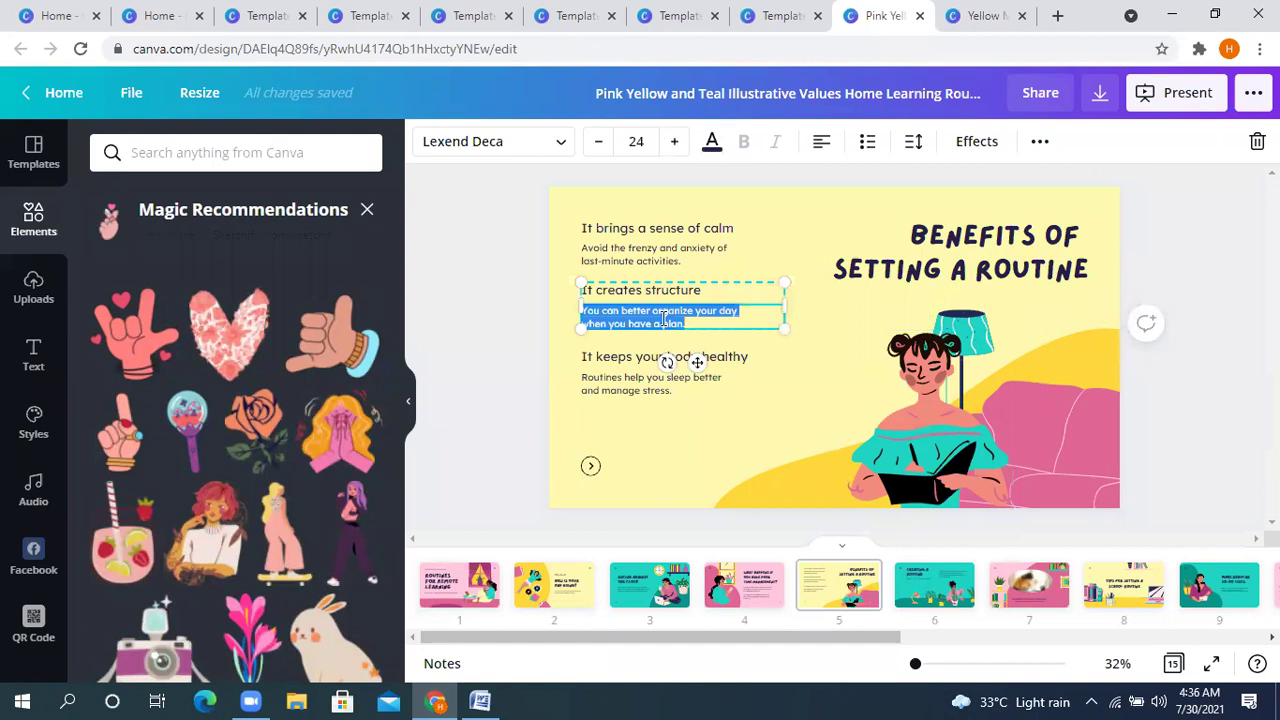
pyautogui.click(491, 332)
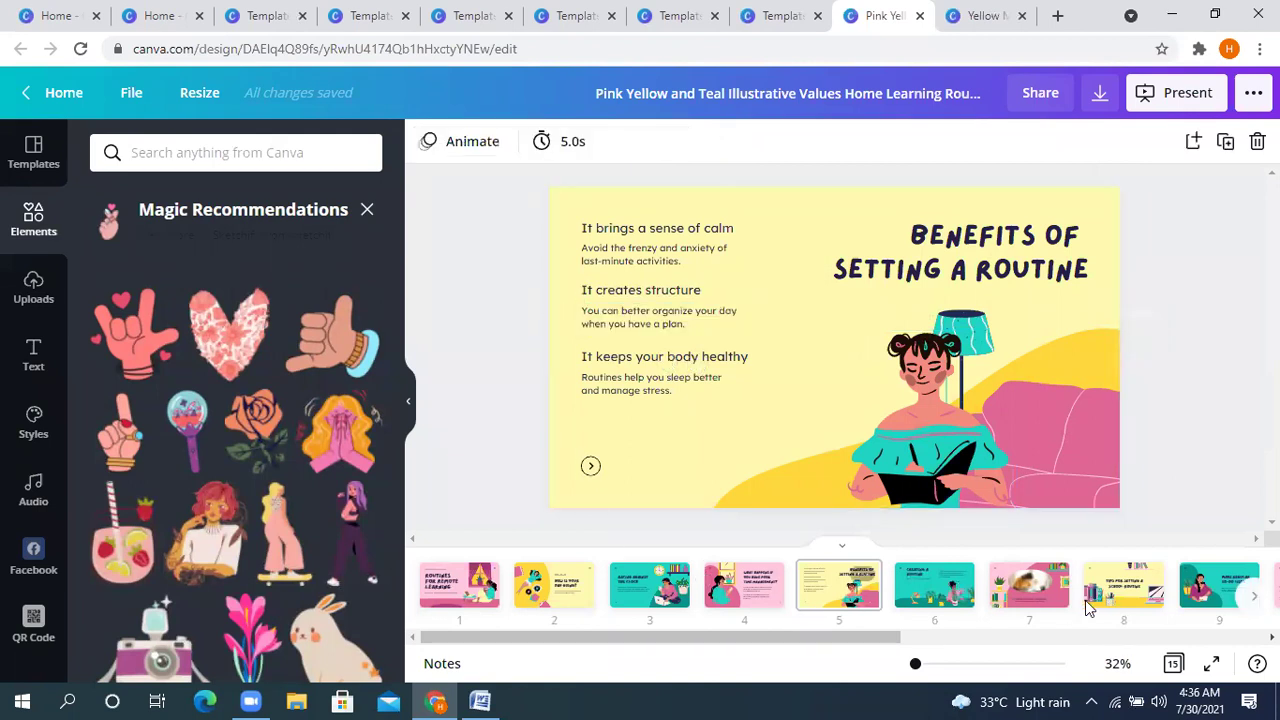
# - Look through the layouts of the later pages up to page 9 and return through pages 3 and 2 to page 1
pyautogui.click(958, 574)
pyautogui.click(1132, 594)
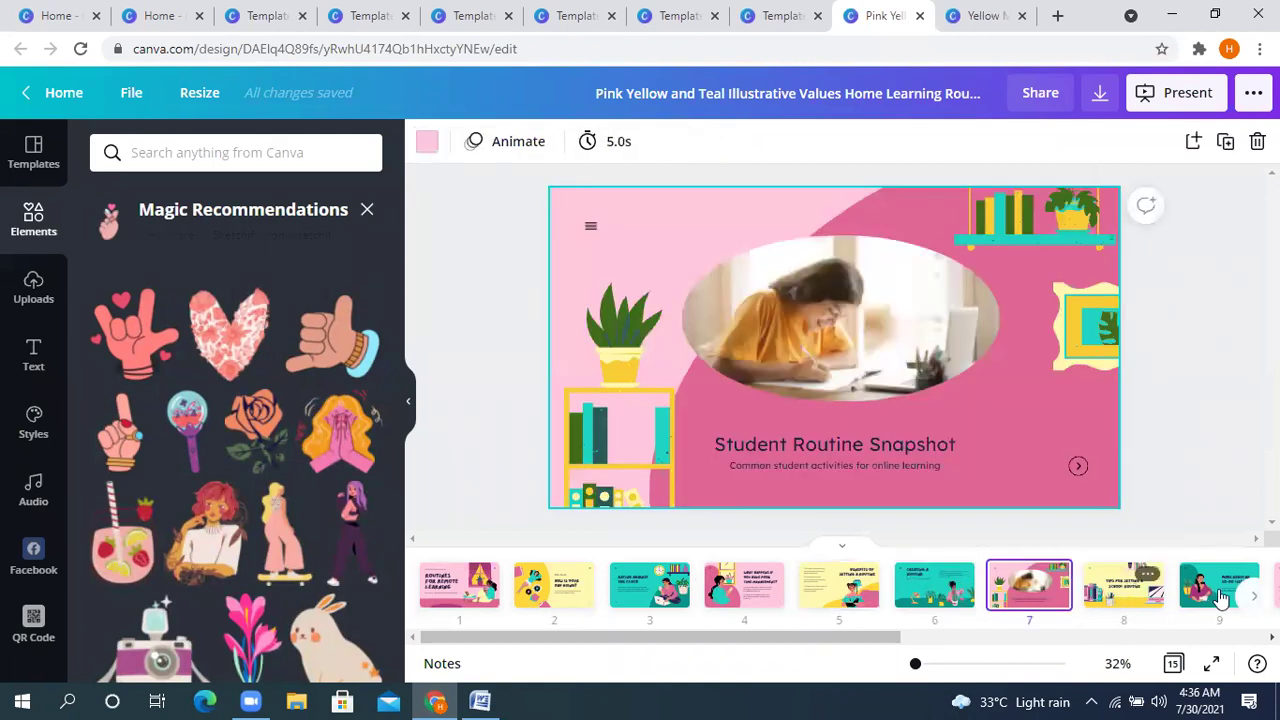
pyautogui.click(1140, 600)
pyautogui.press('Right')
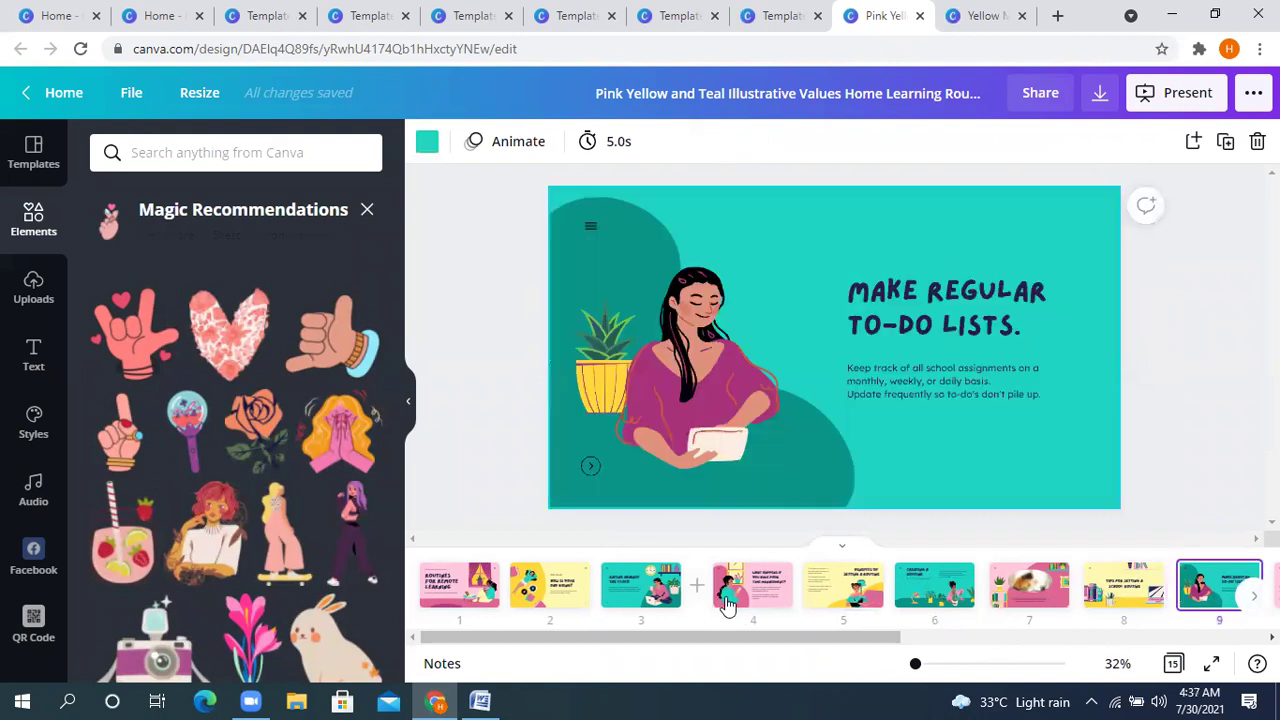
pyautogui.click(660, 587)
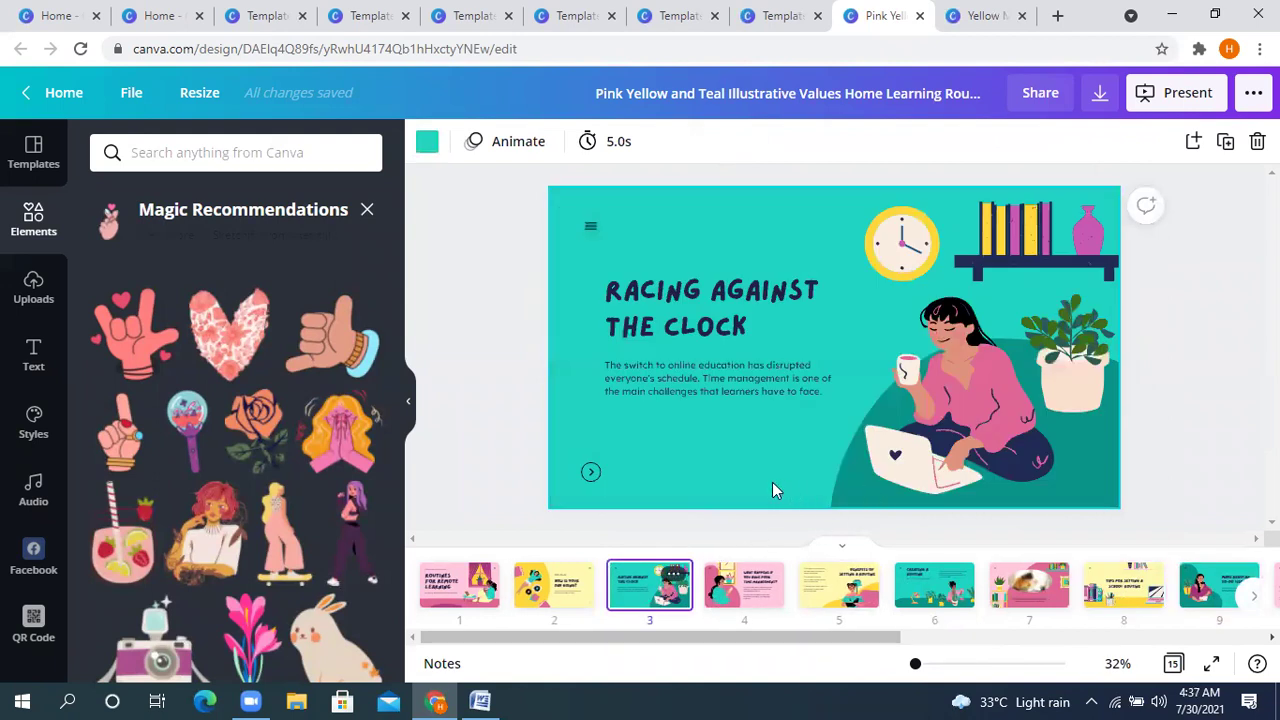
pyautogui.click(548, 600)
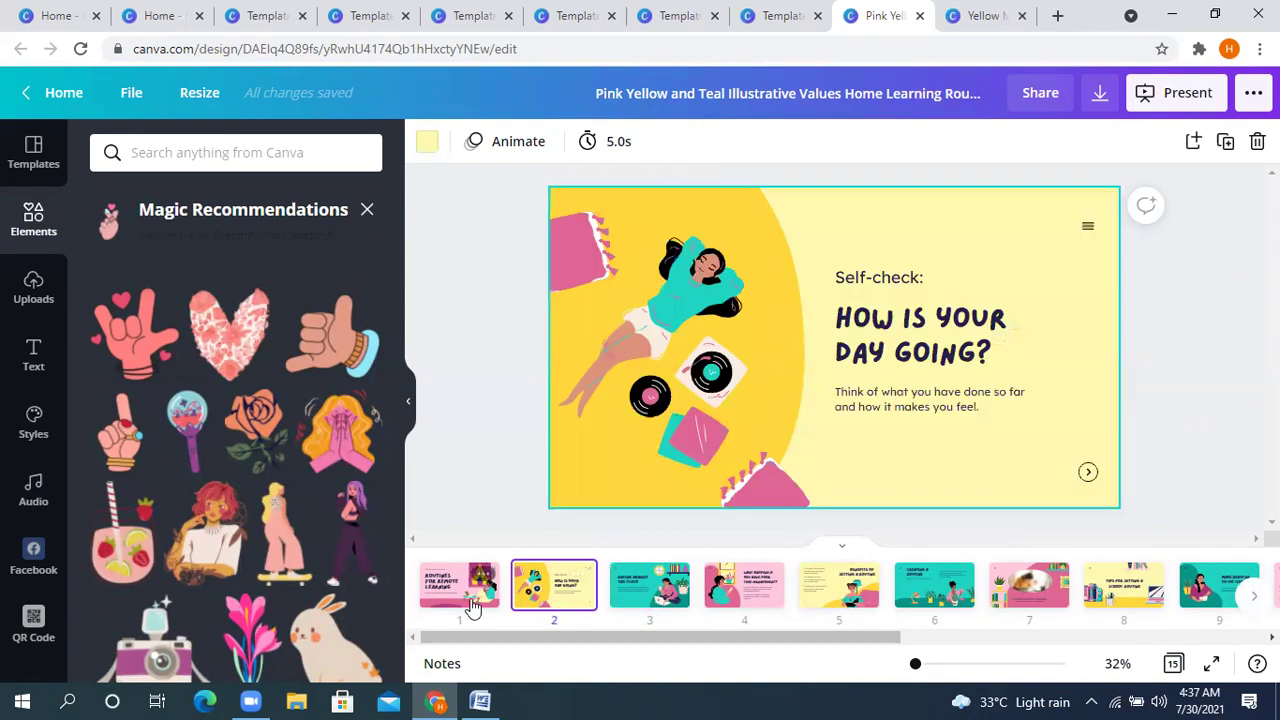
pyautogui.click(480, 600)
pyautogui.click(500, 337)
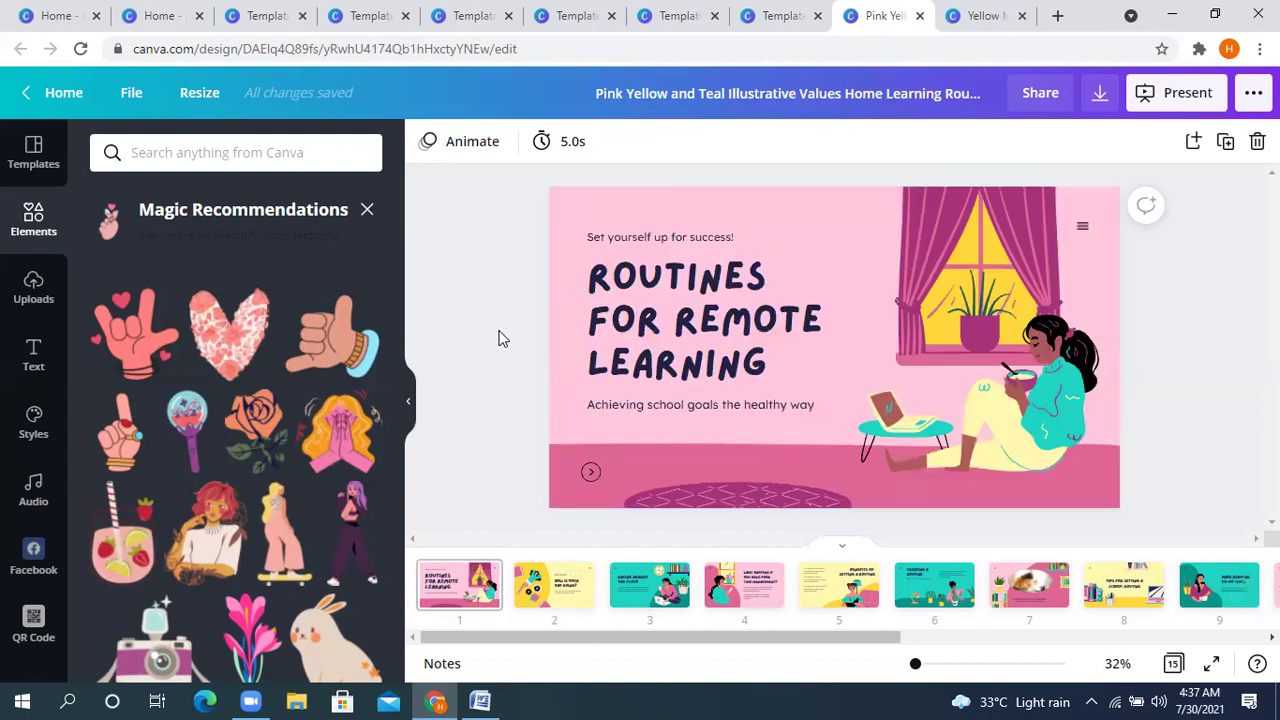
# - Copy the seventh partner link from the Word list and enter it as the address in the current Chrome tab
pyautogui.click(484, 700)
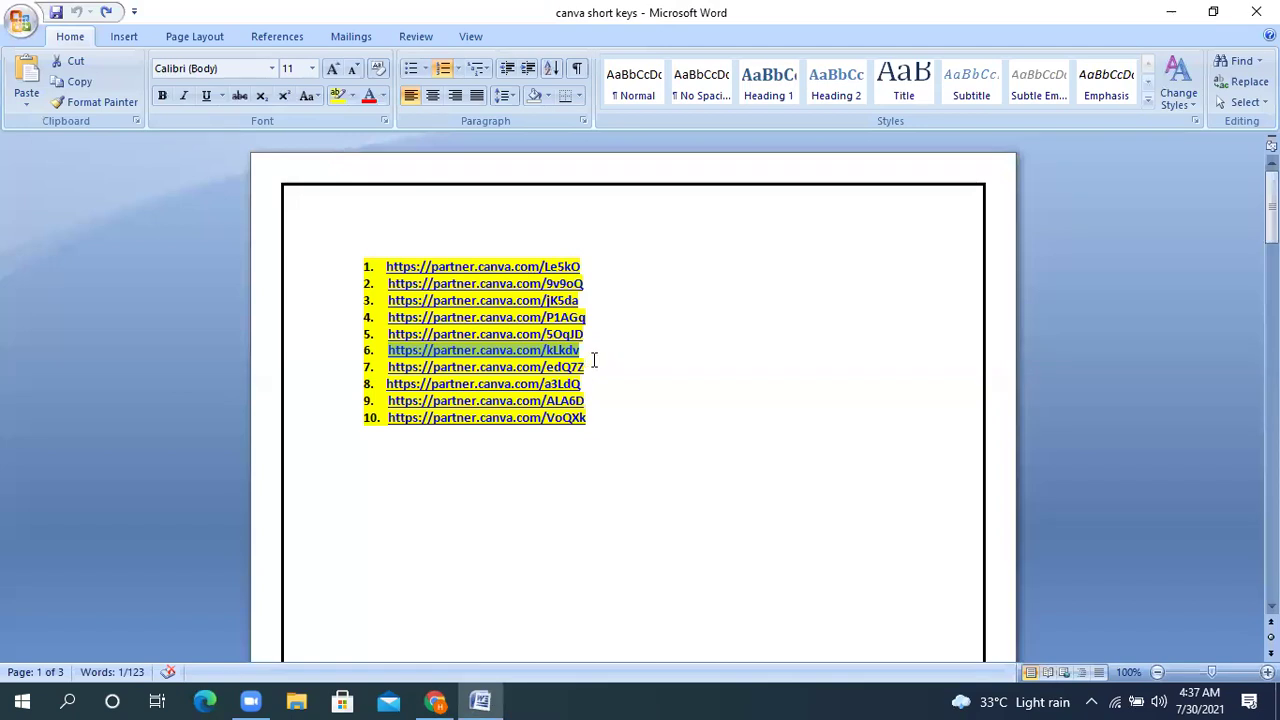
pyautogui.moveTo(596, 368); pyautogui.dragTo(380, 372)
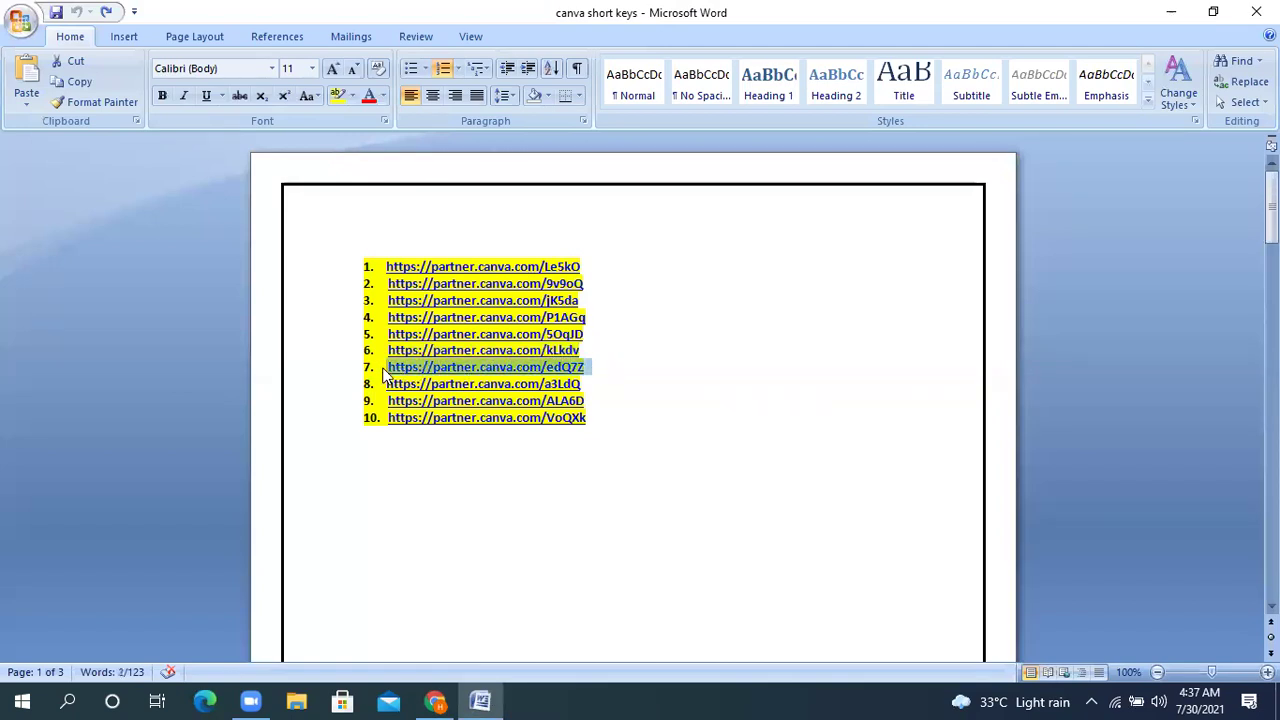
pyautogui.click(437, 700)
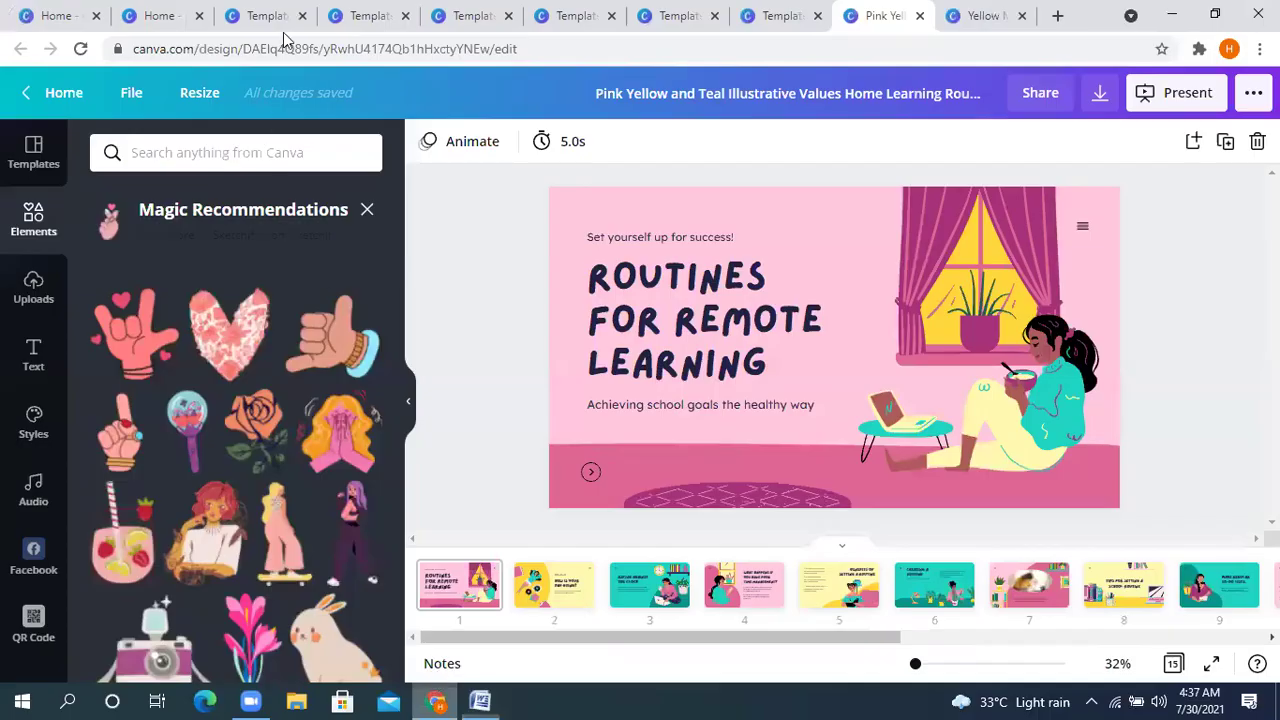
pyautogui.click(330, 50)
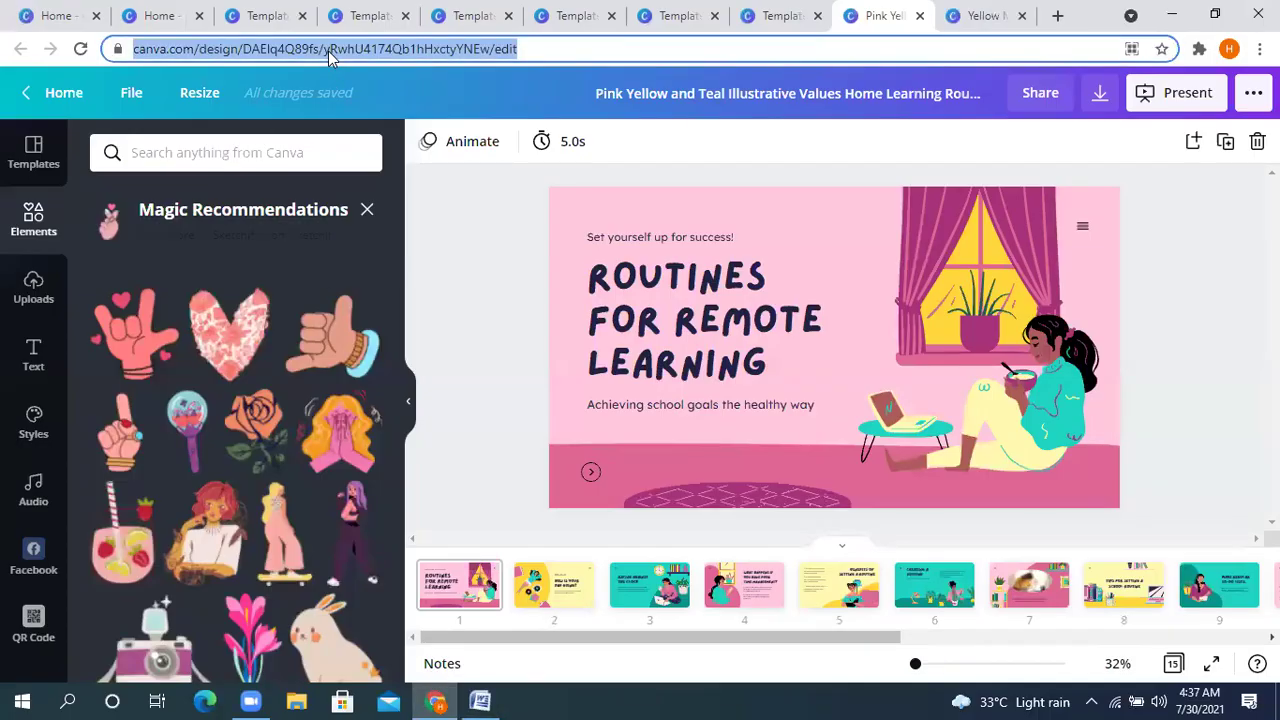
pyautogui.write('7. https://partner.canva.com/edQ7Z')
pyautogui.press('Return')
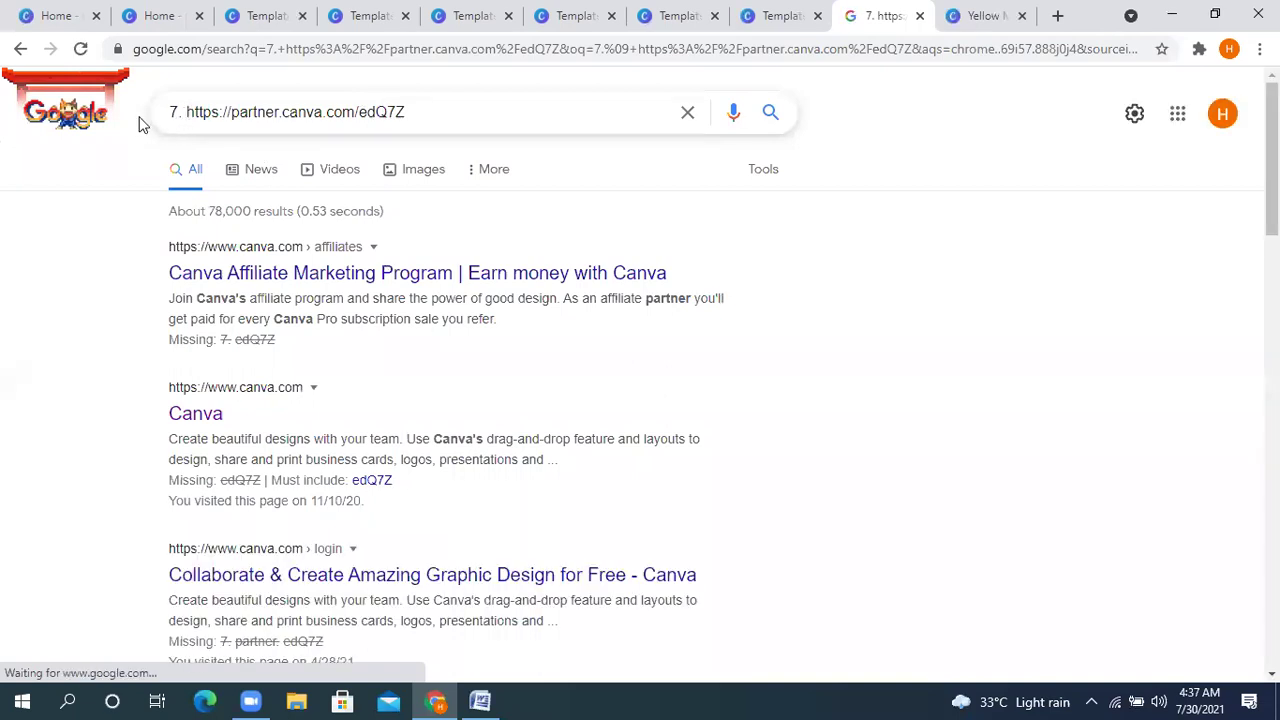
pyautogui.moveTo(168, 112); pyautogui.dragTo(186, 112)
pyautogui.press('BackSpace')
pyautogui.tripleClick(255, 105)
pyautogui.hotkey('ctrl', 'c')
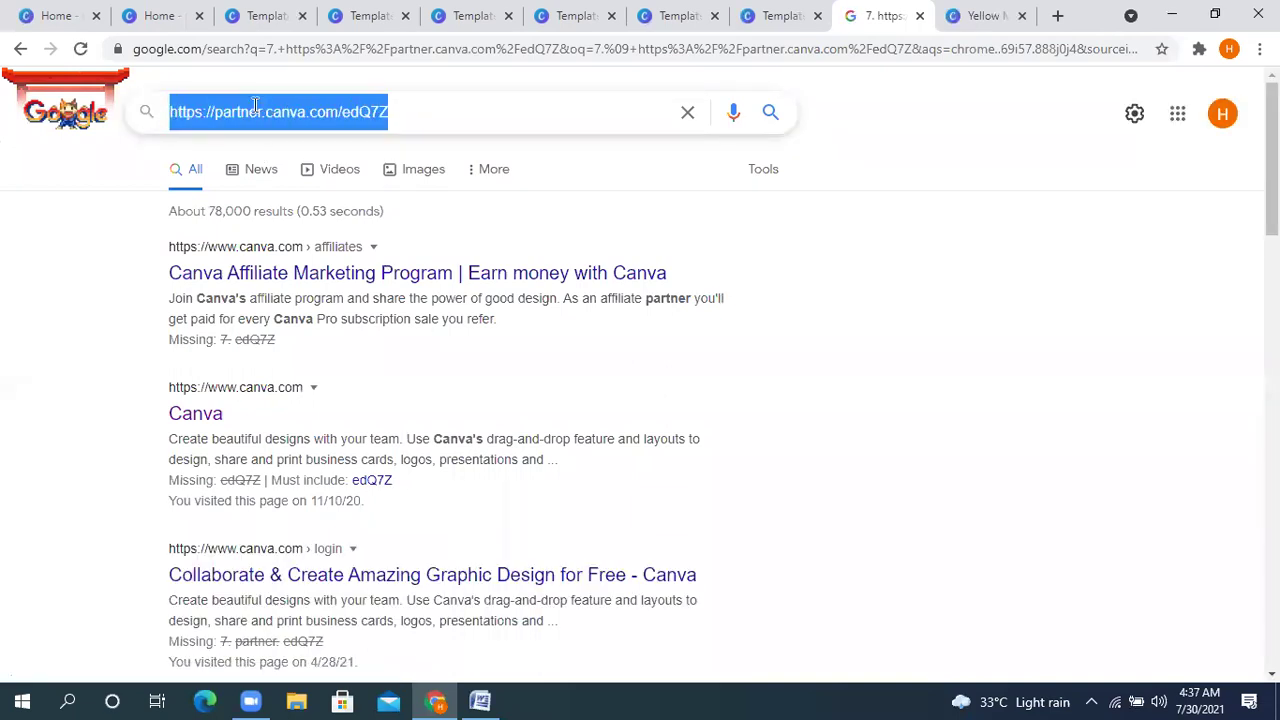
pyautogui.click(272, 58)
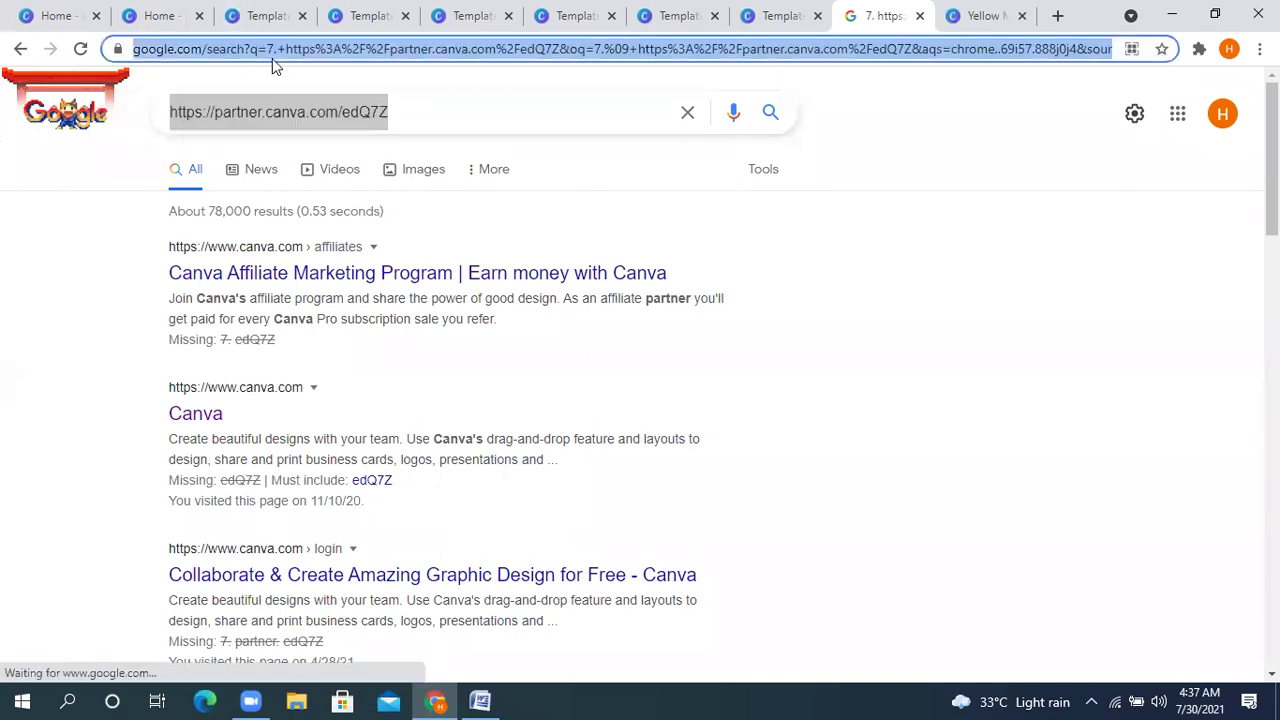
pyautogui.hotkey('ctrl', 'v')
pyautogui.press('Return')
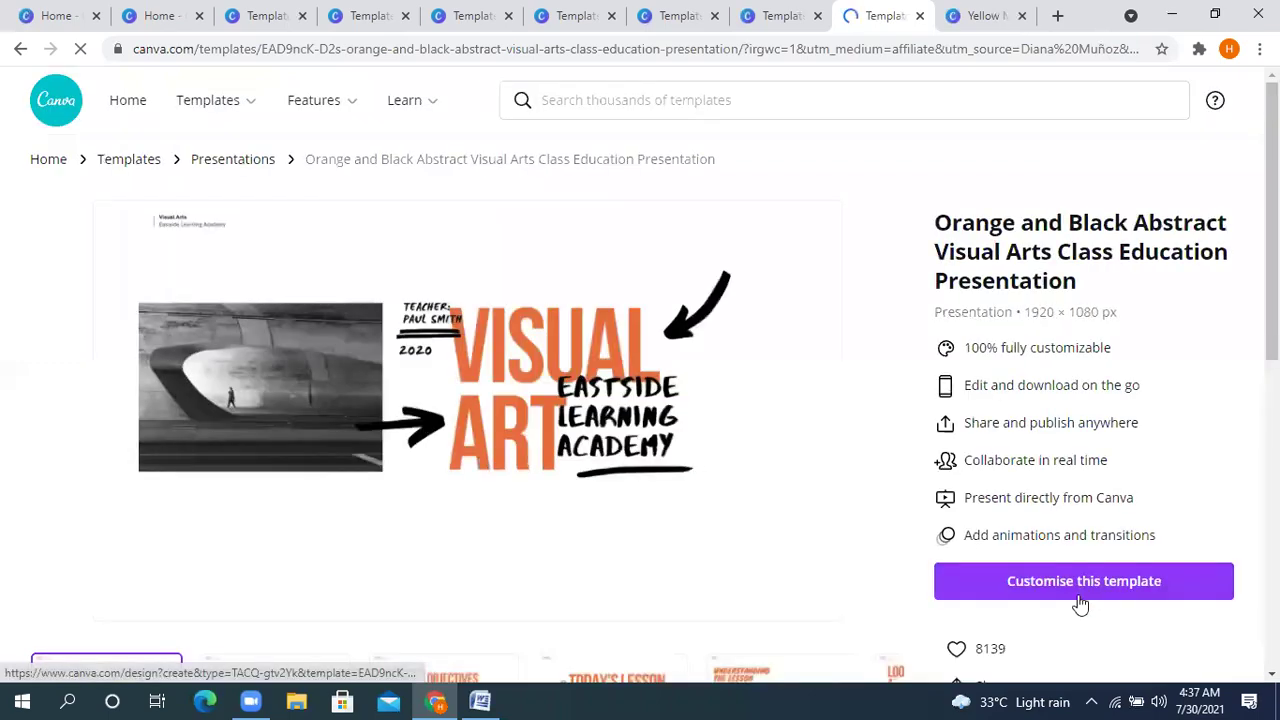
pyautogui.click(1040, 578)
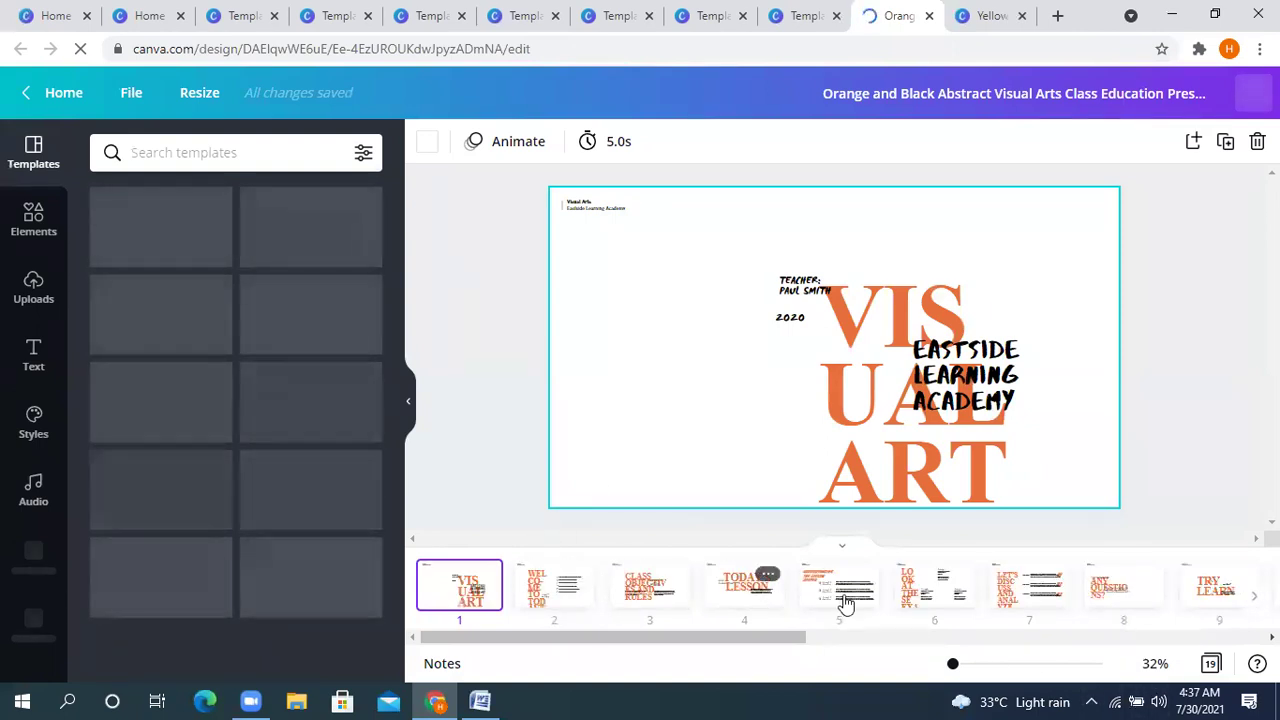
pyautogui.click(481, 700)
pyautogui.click(437, 700)
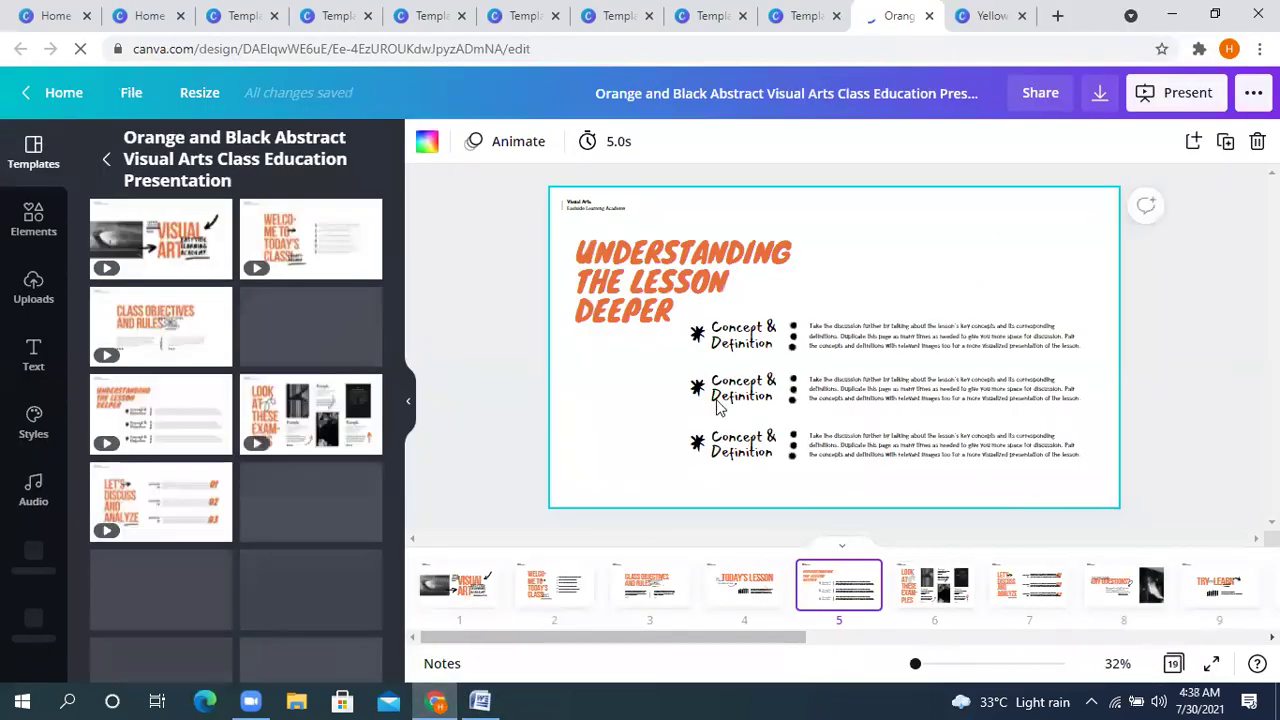
# - Check the fonts of the page 5 title, the "Concept & Definition" subheadings and the first description text
pyautogui.click(725, 336)
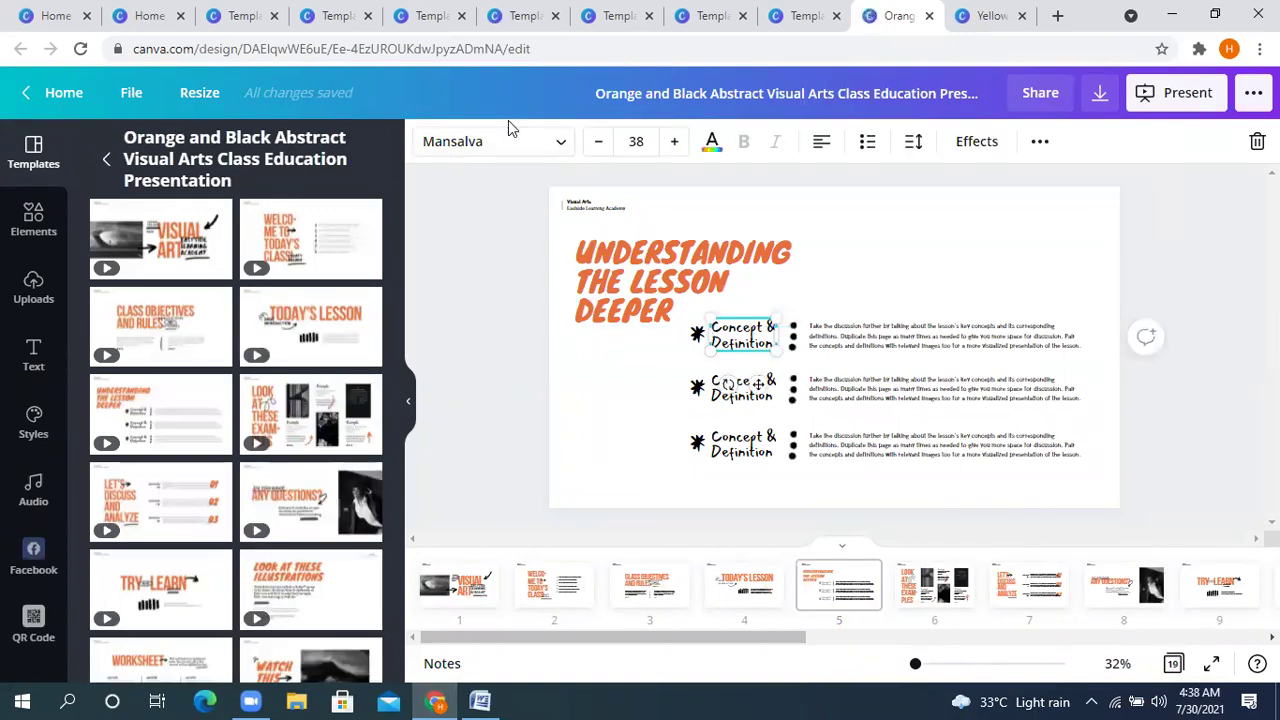
pyautogui.click(639, 272)
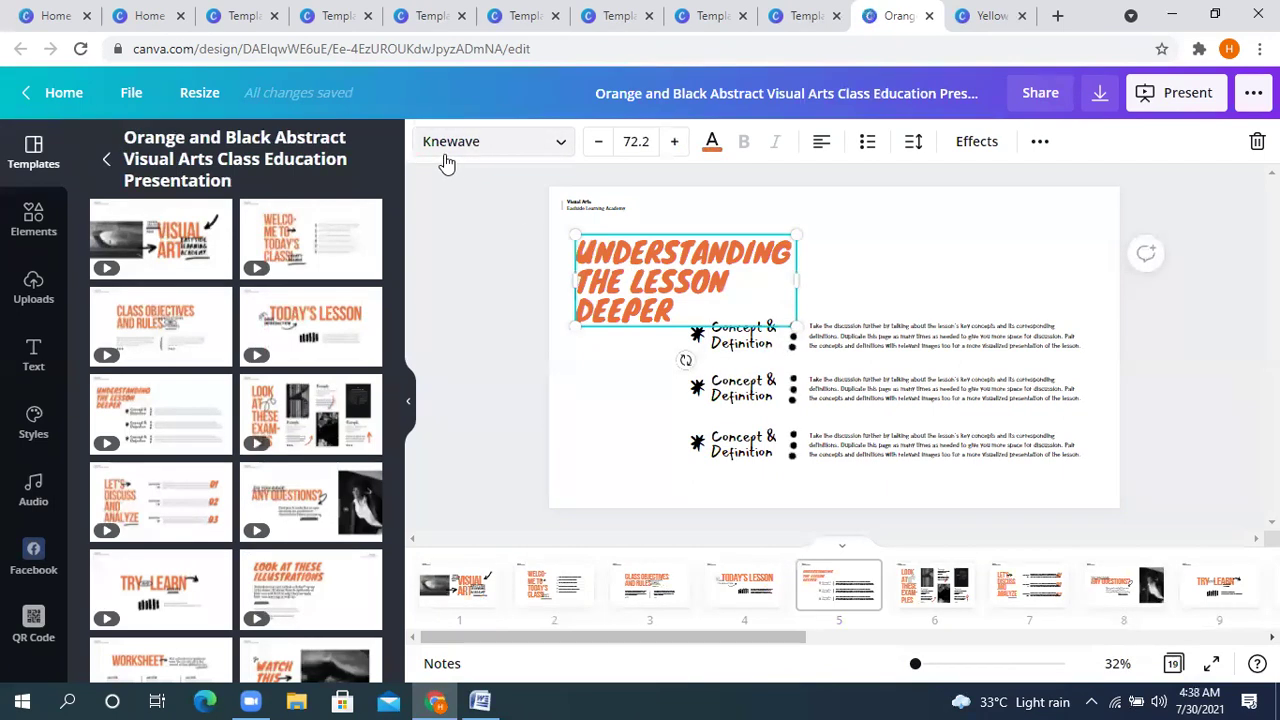
pyautogui.click(895, 350)
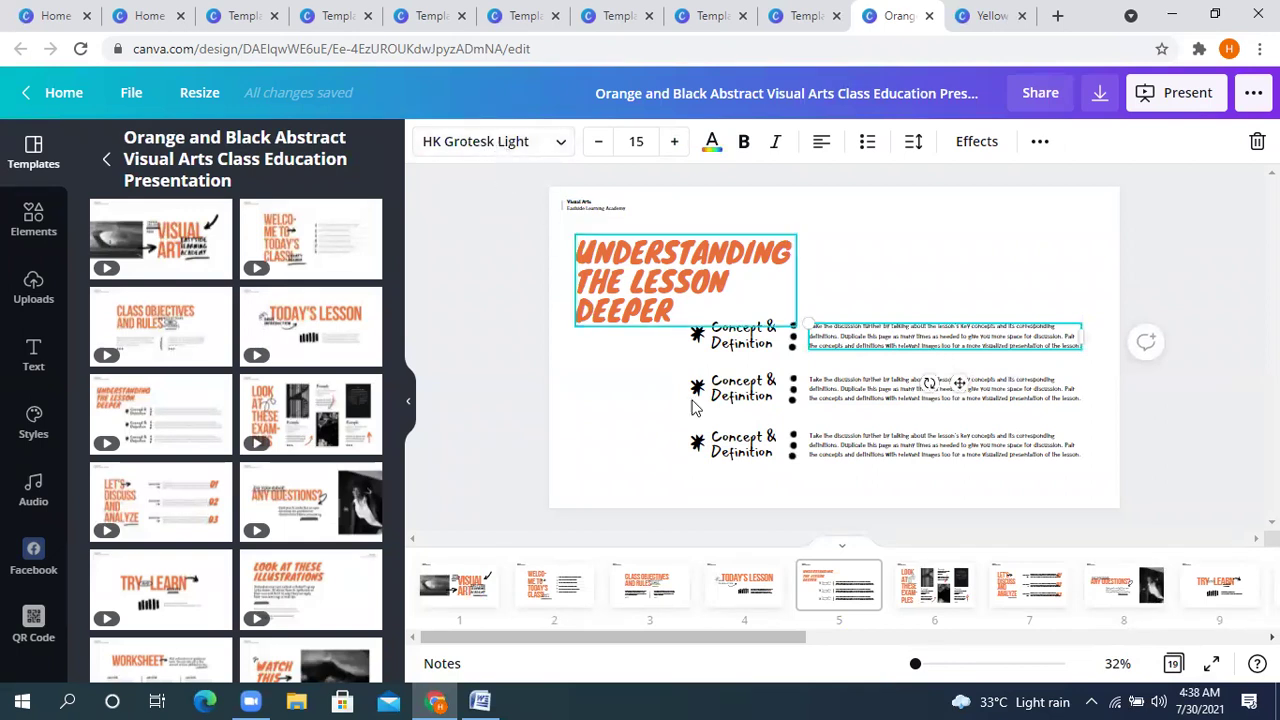
pyautogui.click(738, 336)
pyautogui.click(683, 275)
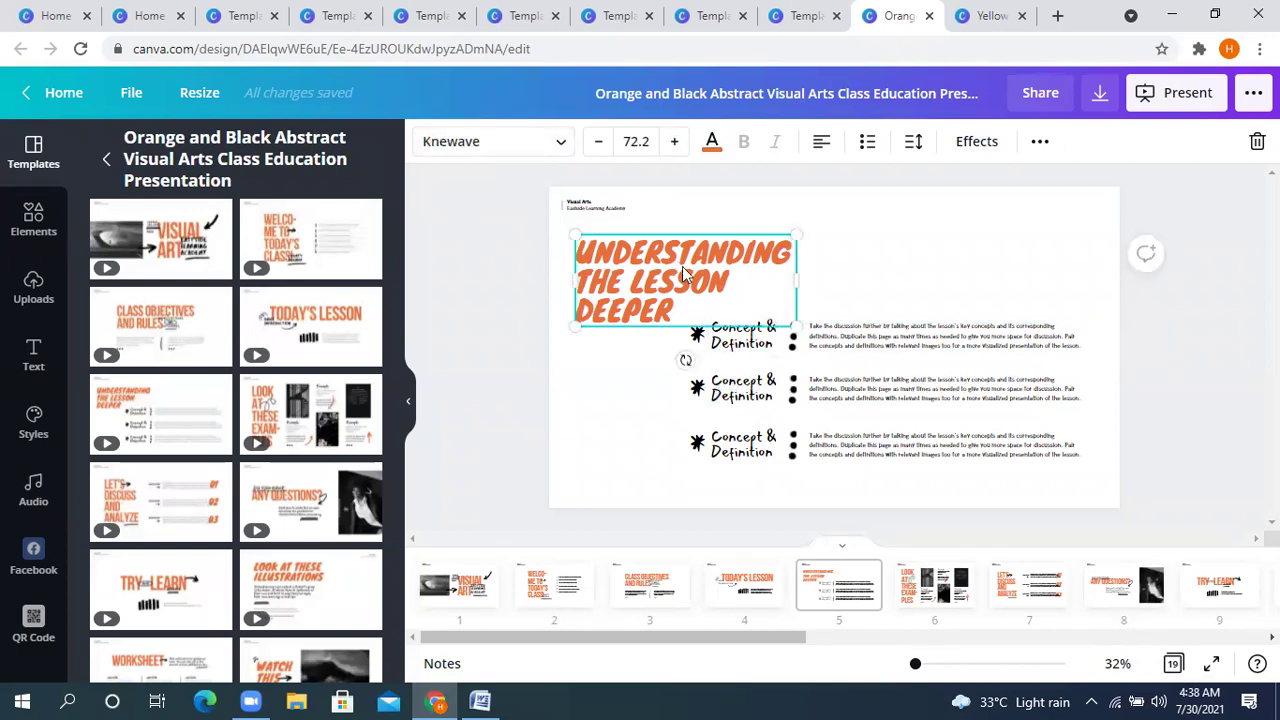
pyautogui.click(752, 390)
# - Move the first "Concept & Definition" subheading directly under the page 5 title and go to page 1
pyautogui.click(742, 340)
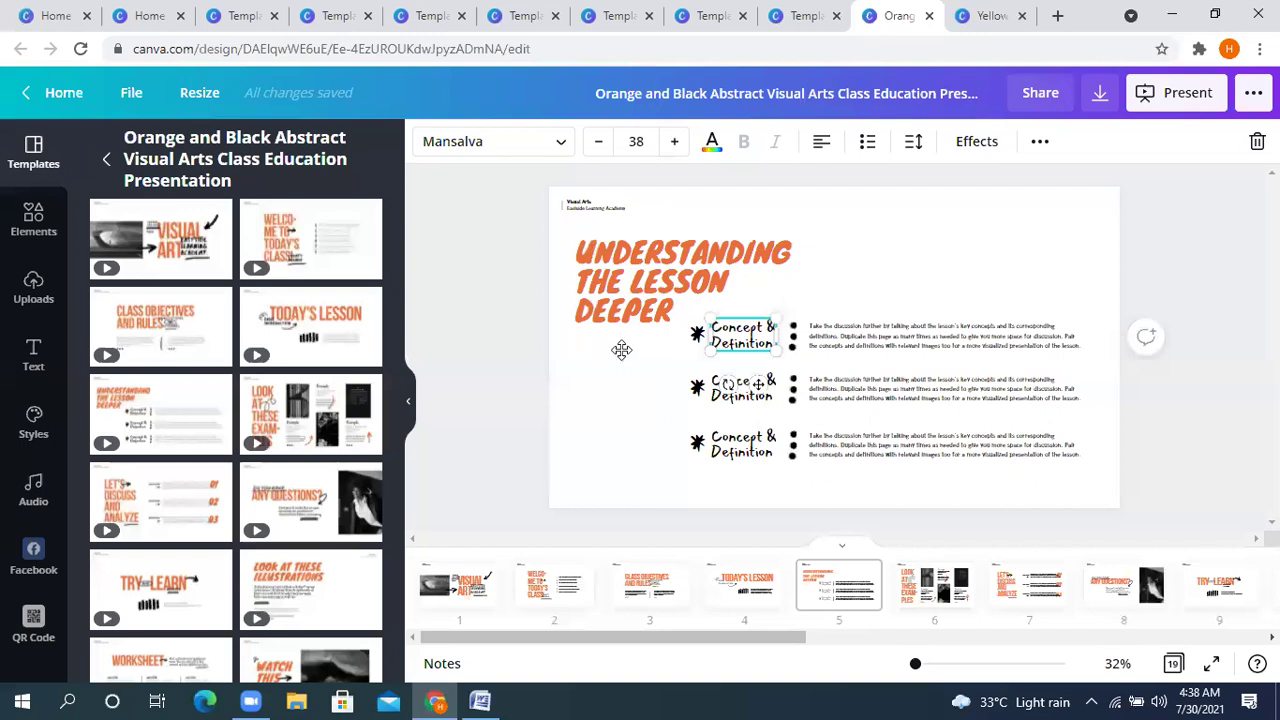
pyautogui.moveTo(621, 341); pyautogui.dragTo(624, 343)
pyautogui.click(752, 325)
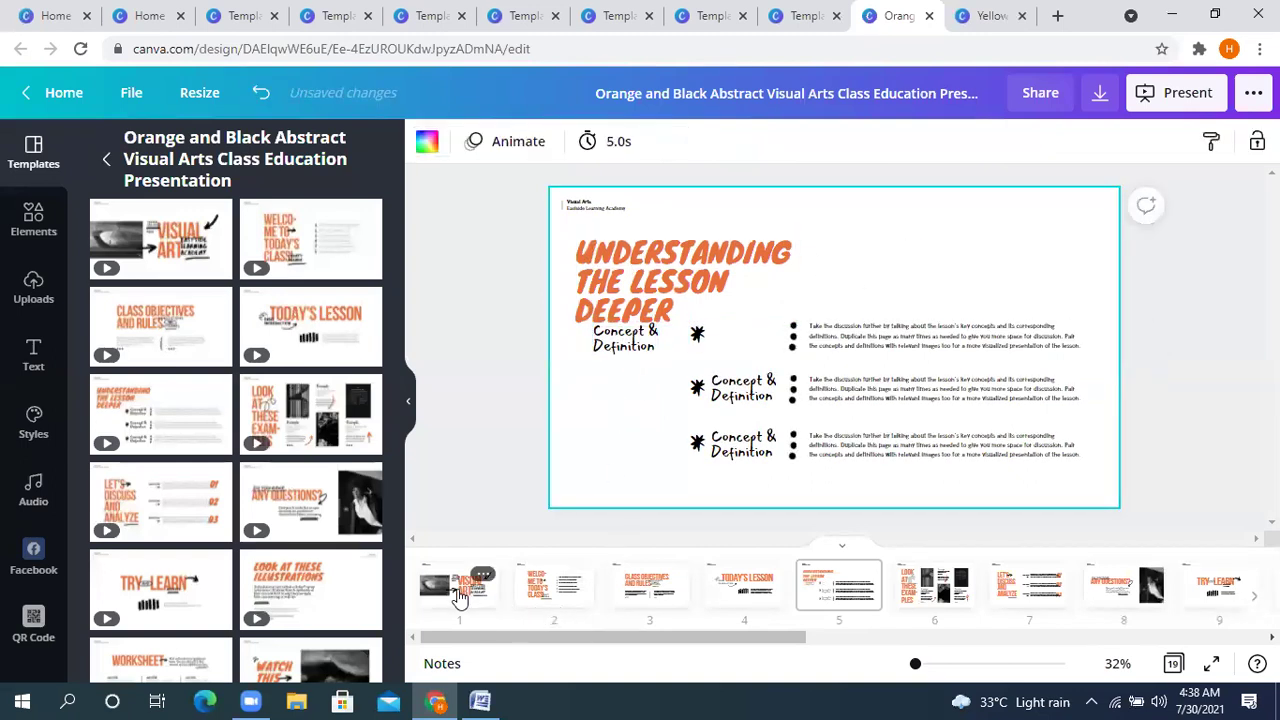
pyautogui.click(459, 590)
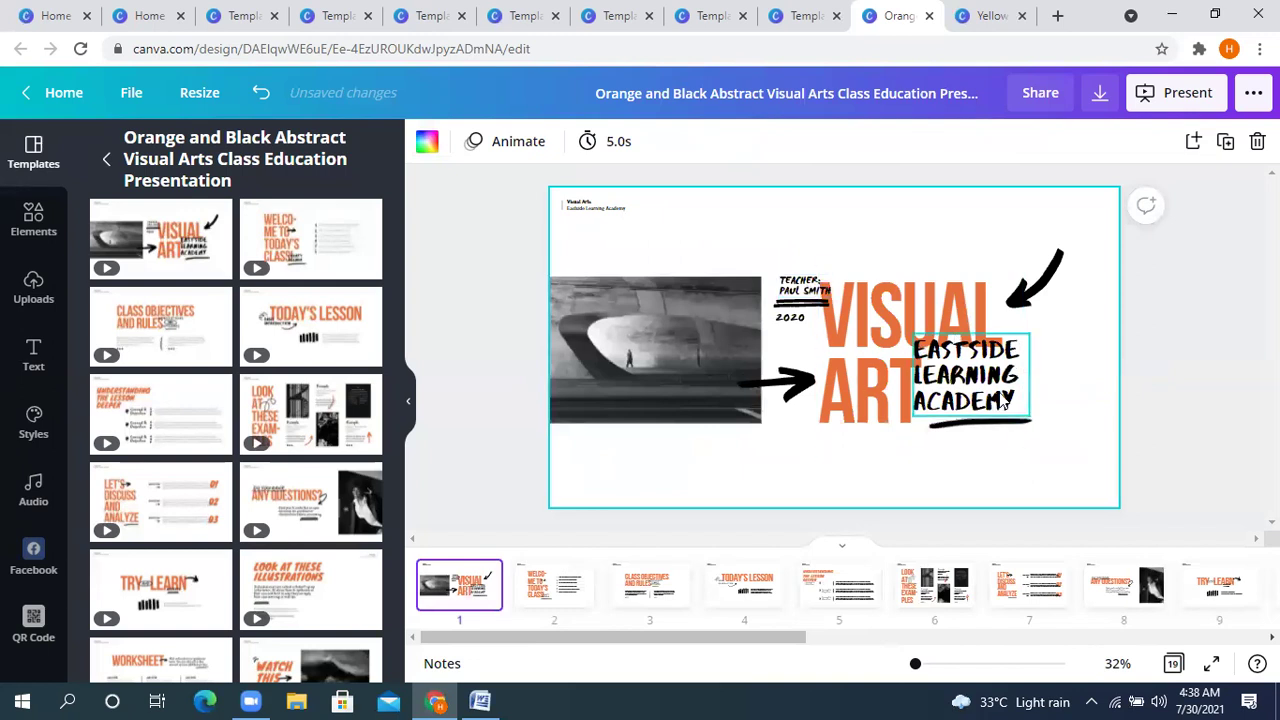
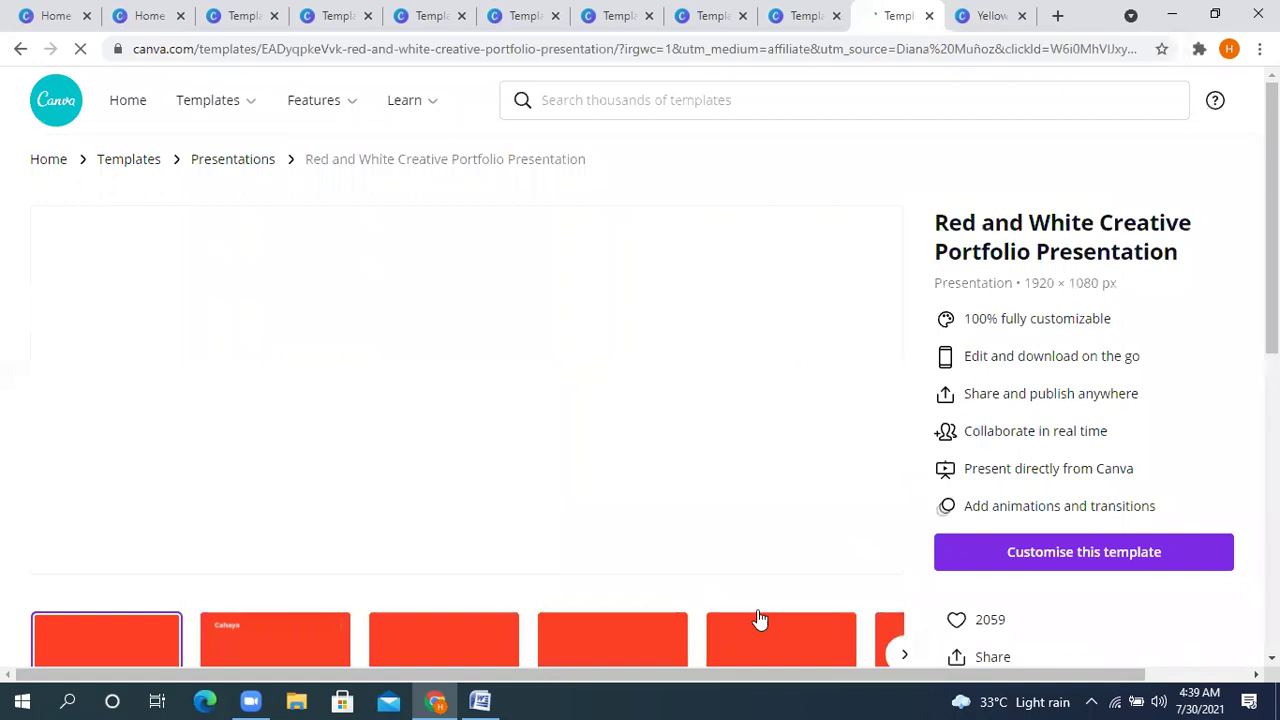
# - Customise the Red and White Creative Portfolio Presentation template and check the font of its cover title in the font list
pyautogui.click(1044, 557)
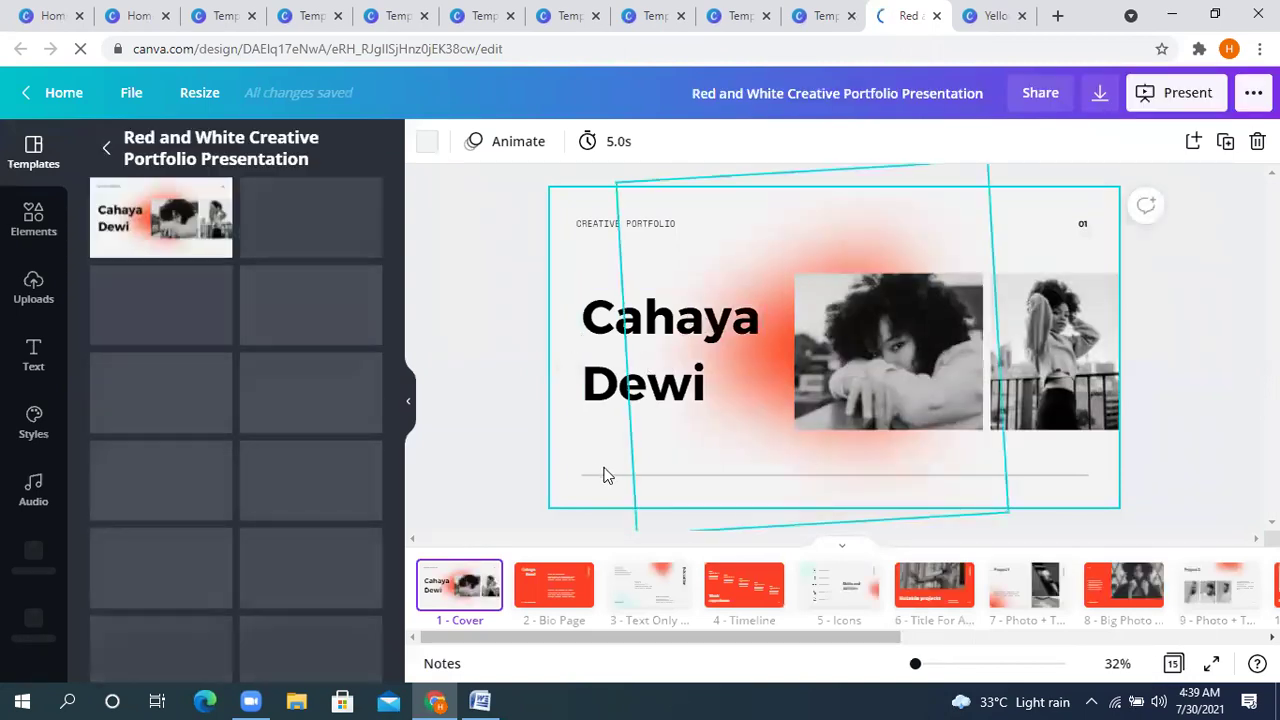
pyautogui.click(688, 333)
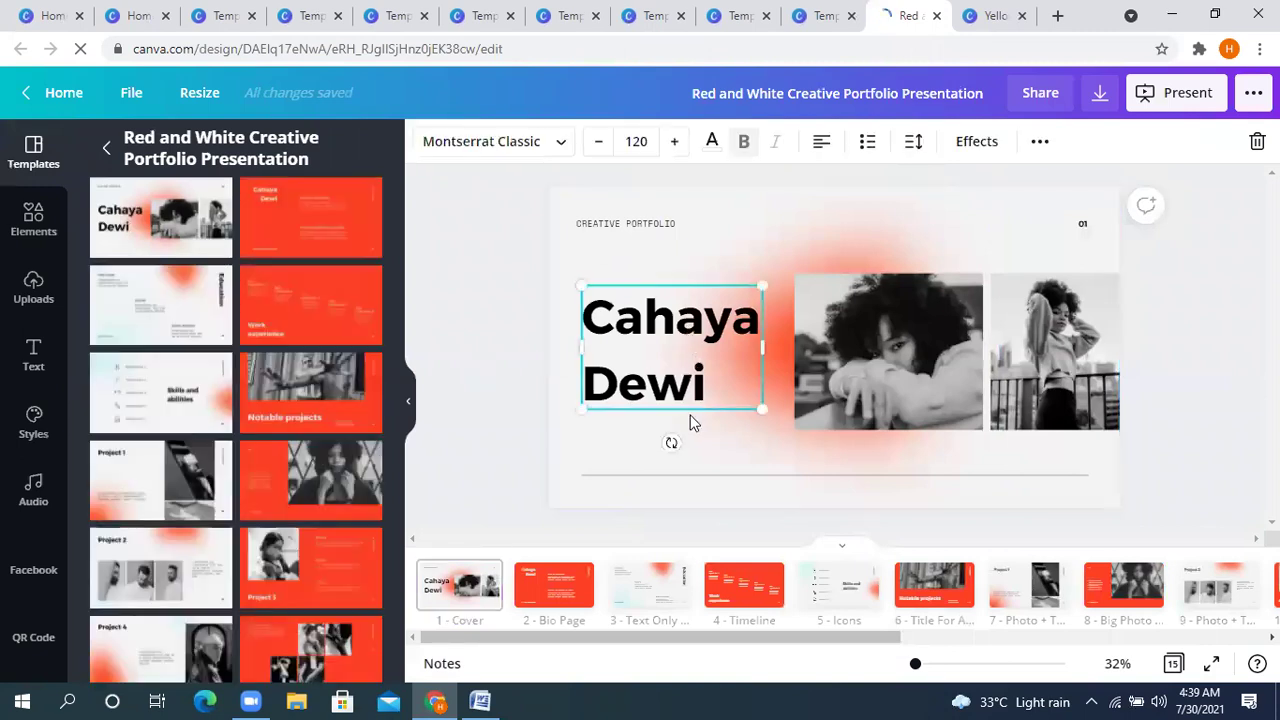
pyautogui.click(562, 147)
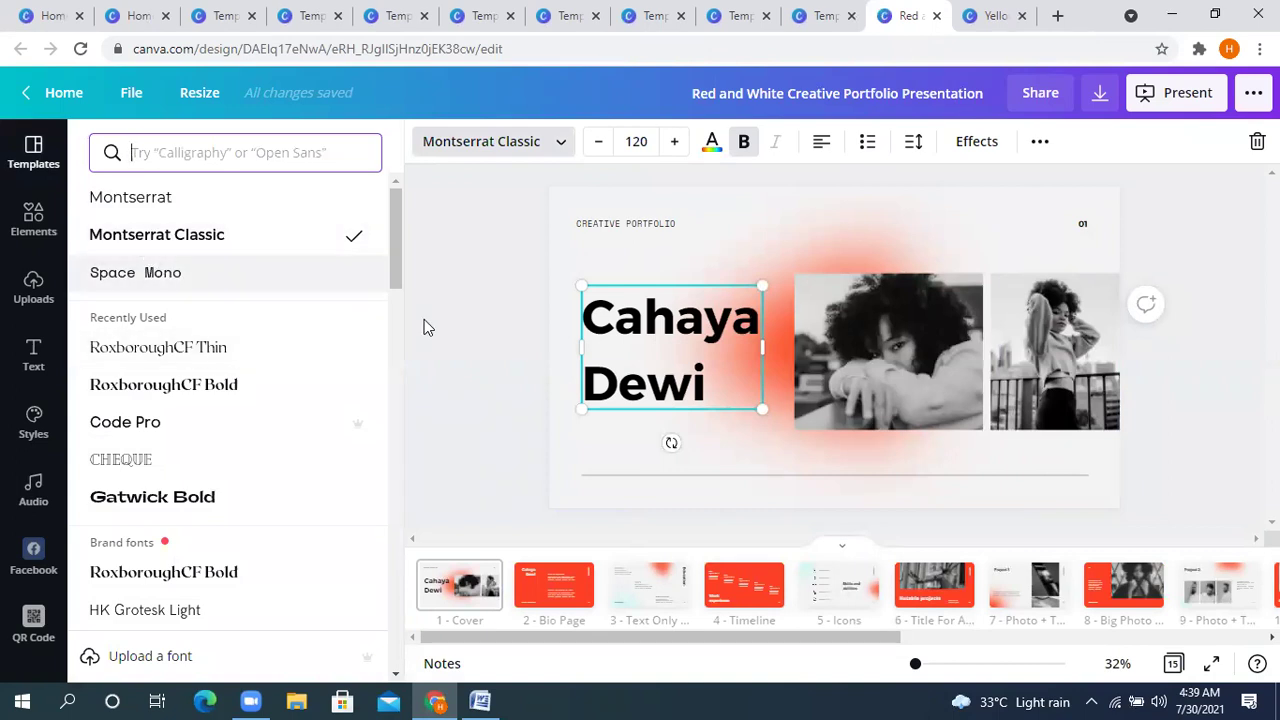
# - On page 2, check the font of the upper description text and move the large name heading over the "Years of experience" section
pyautogui.click(578, 575)
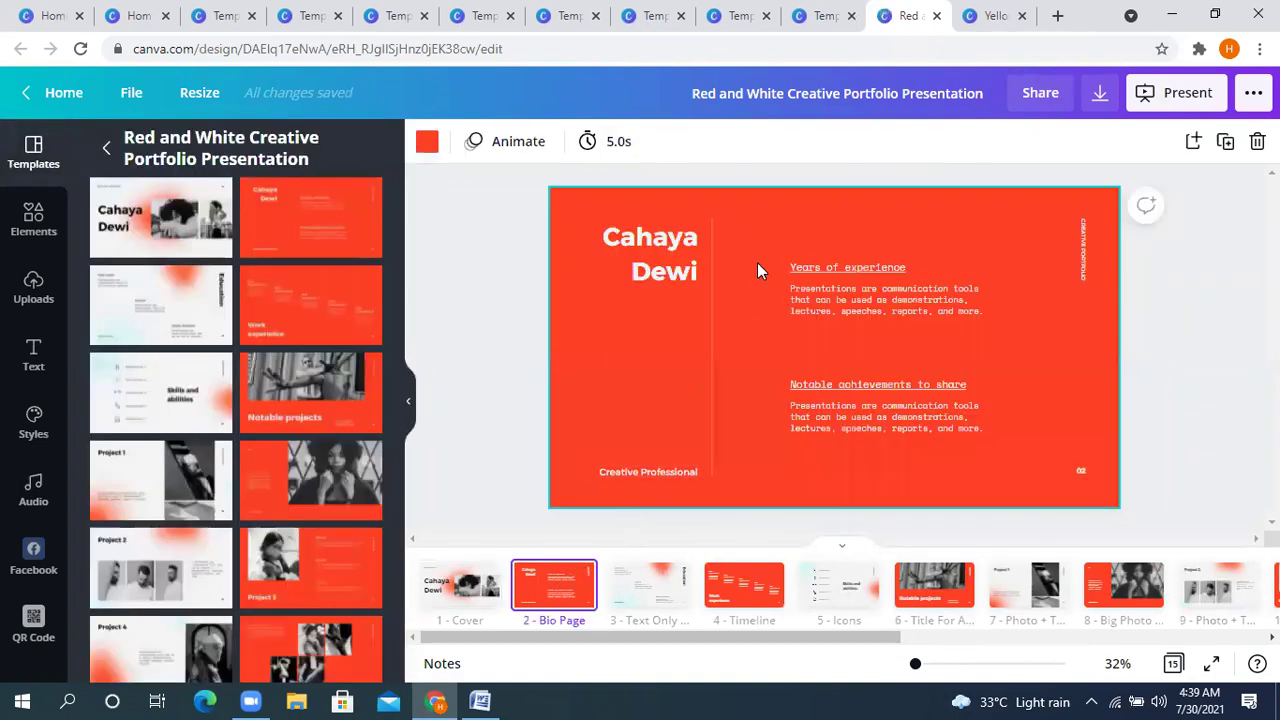
pyautogui.click(838, 299)
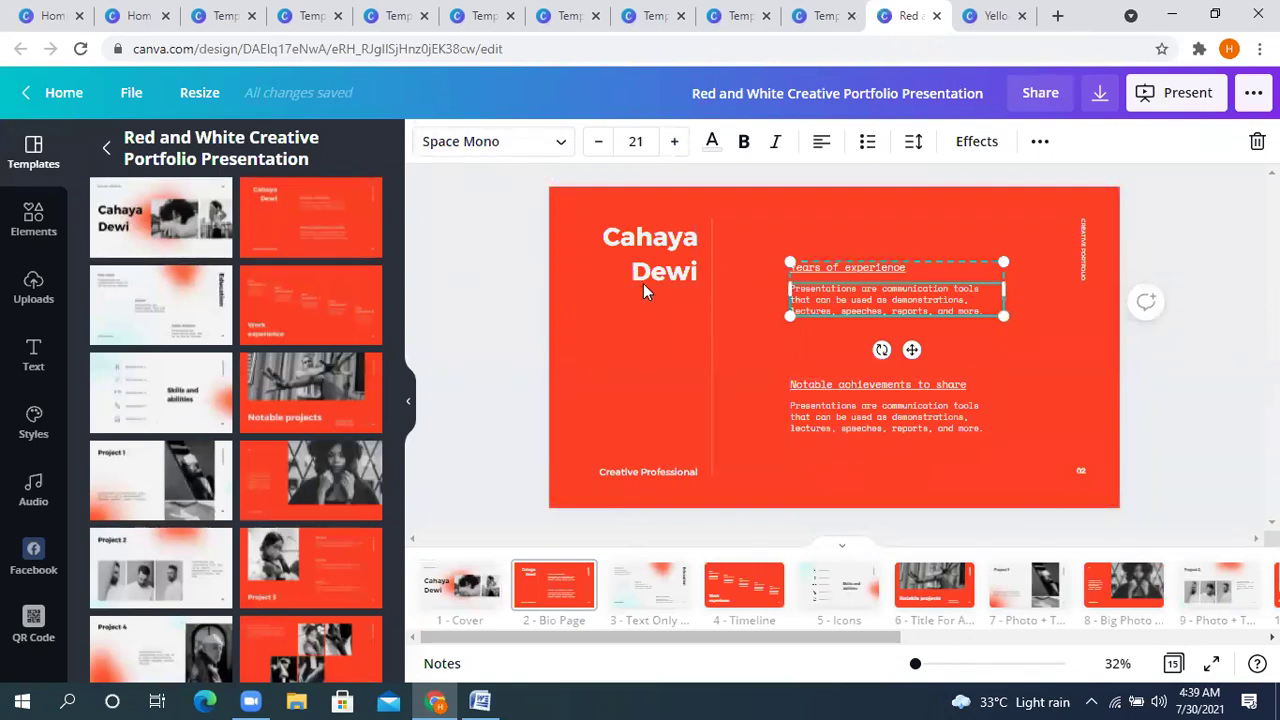
pyautogui.moveTo(645, 270); pyautogui.dragTo(911, 260)
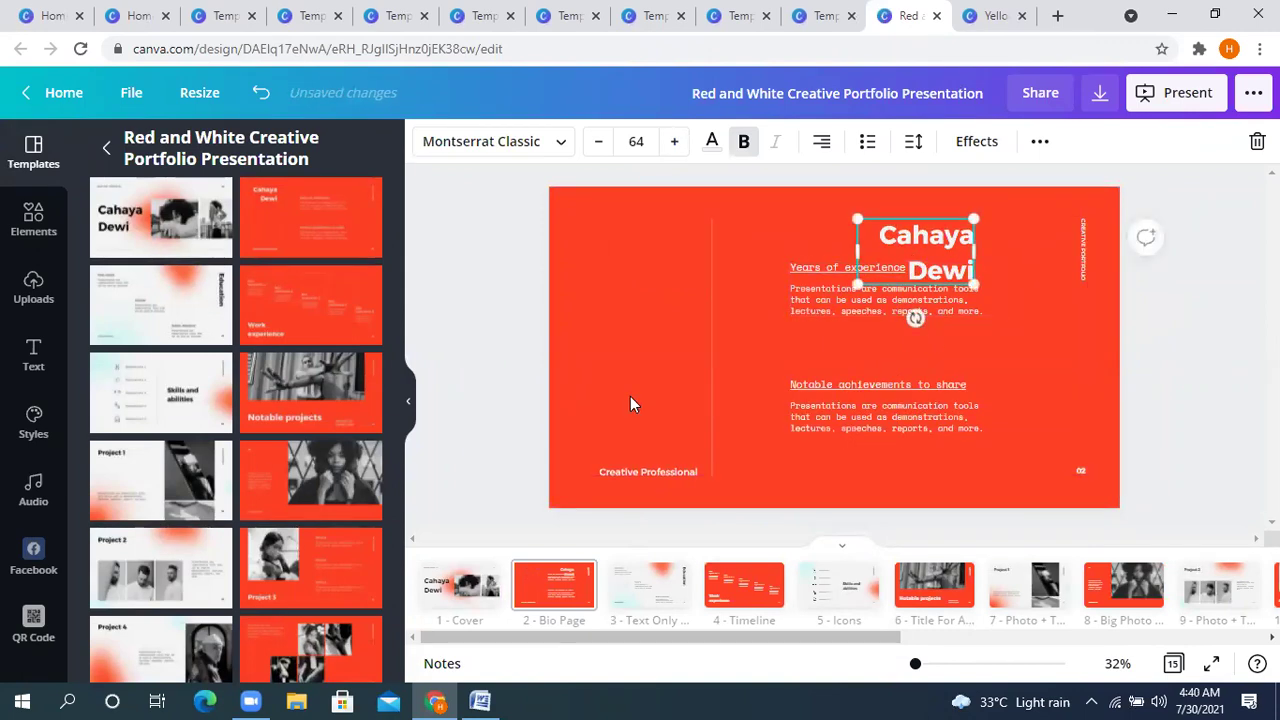
pyautogui.click(667, 380)
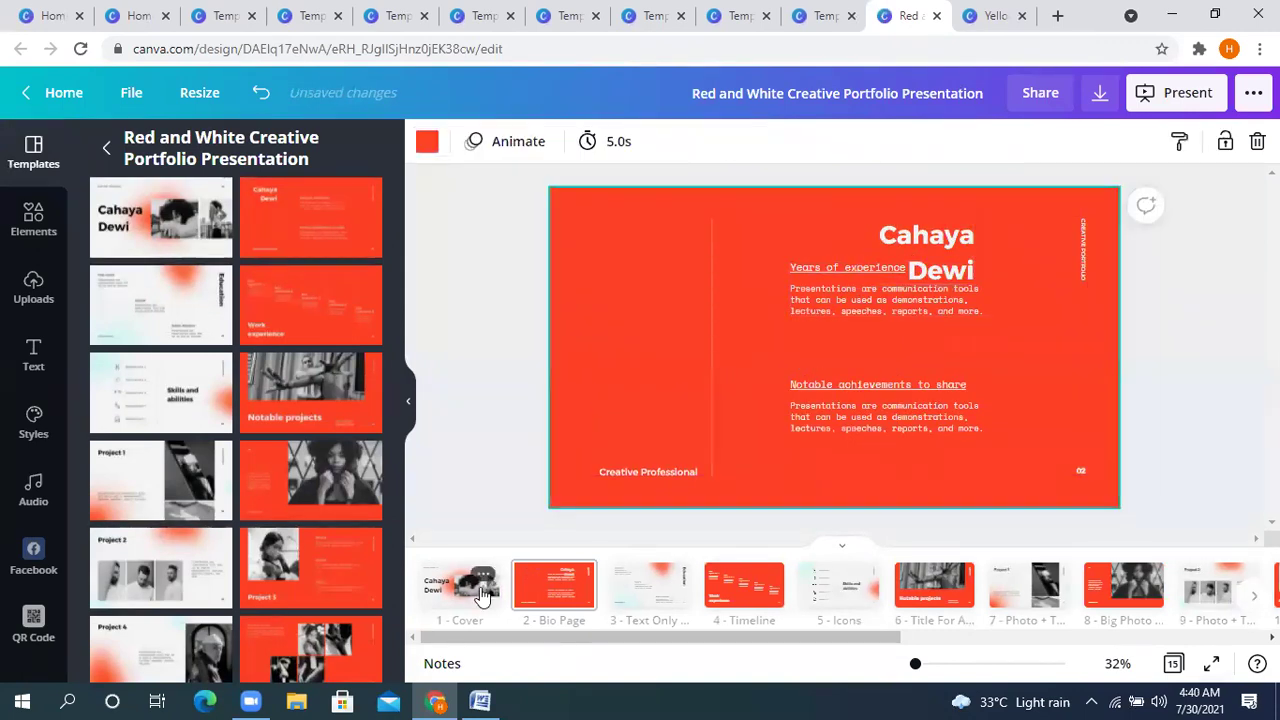
pyautogui.click(680, 583)
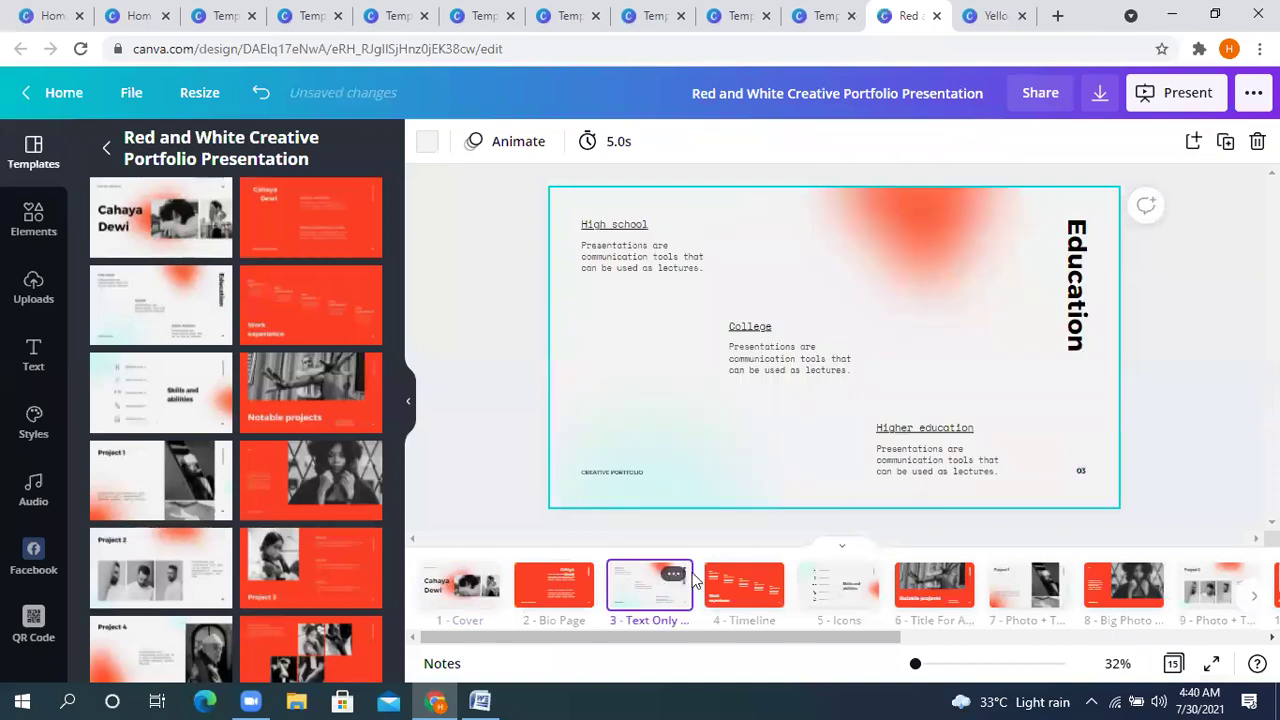
pyautogui.hotkey('ctrl', 'Return')
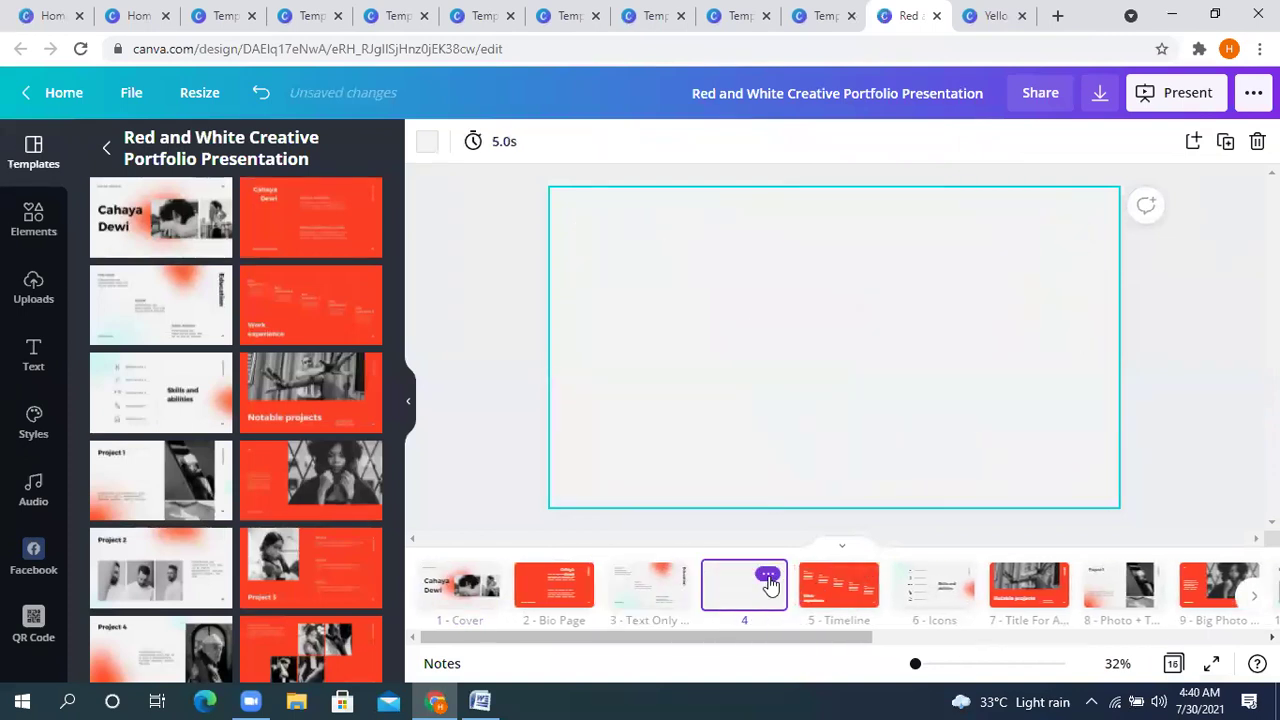
pyautogui.click(1257, 141)
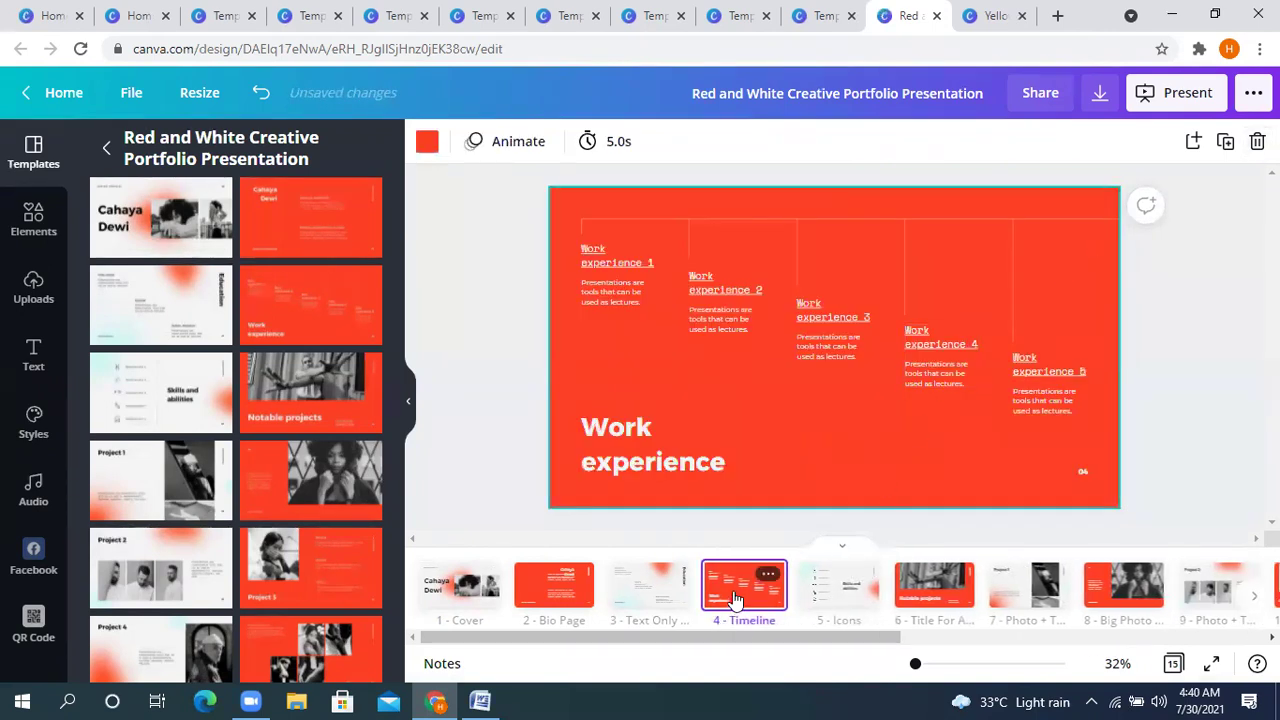
# - Examine the layouts of the portfolio pages from the page 4 timeline through the project pages to the page 14 recommendations
pyautogui.moveTo(728, 592)
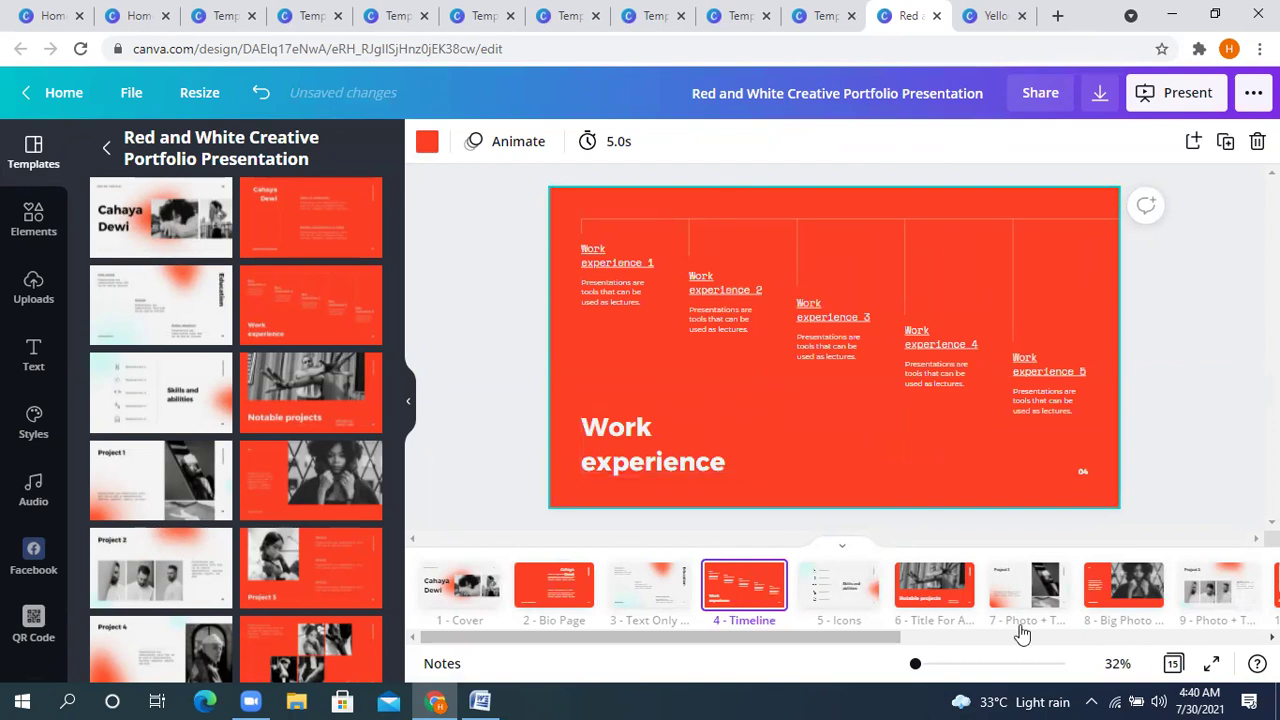
pyautogui.click(848, 603)
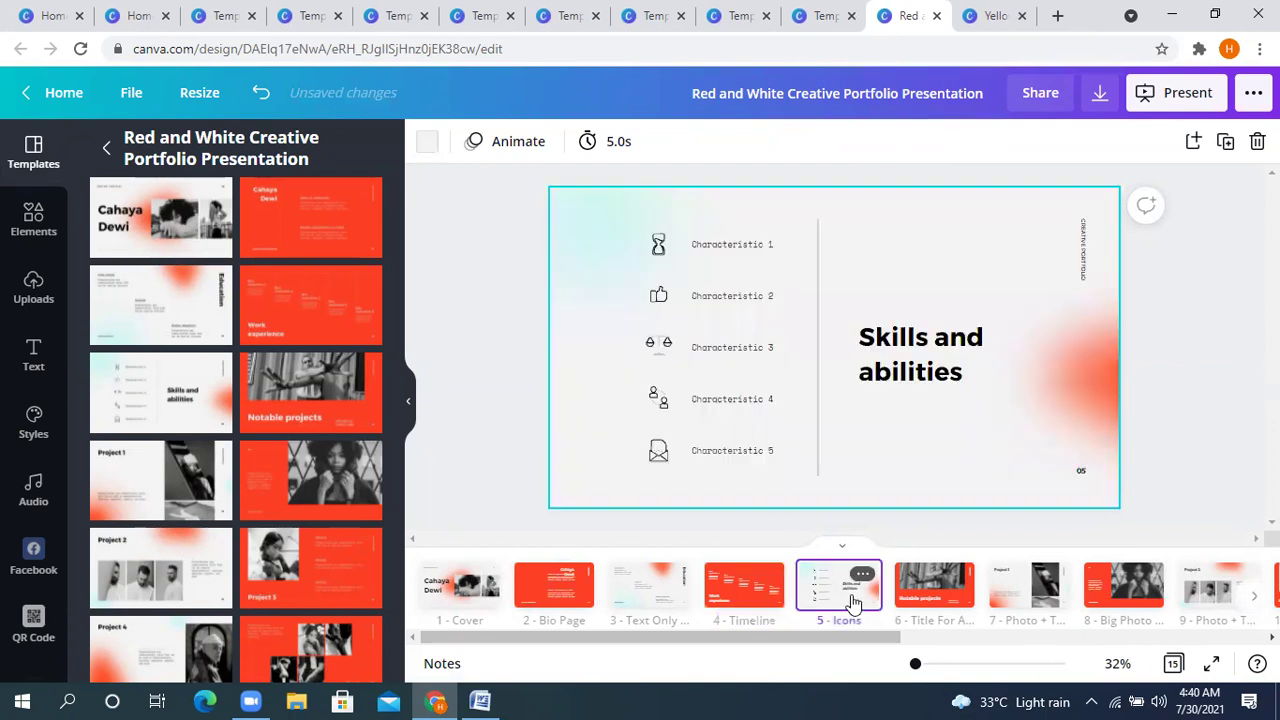
pyautogui.click(933, 594)
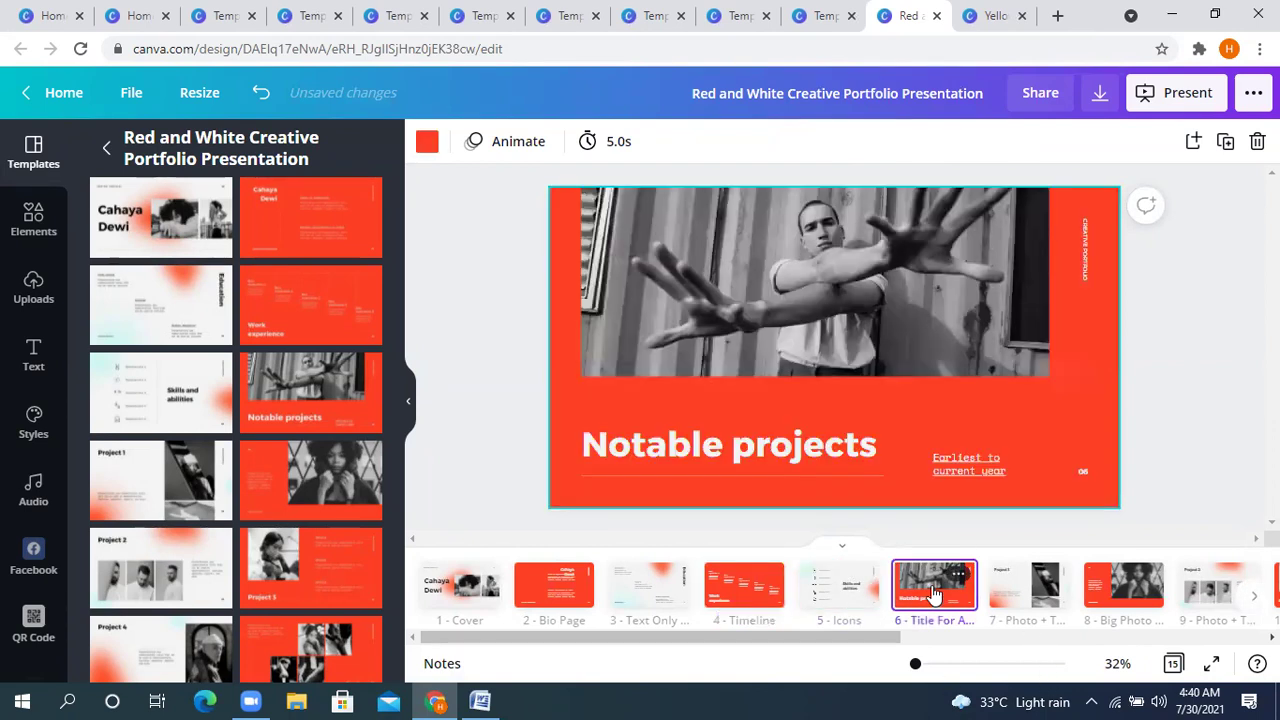
pyautogui.click(1033, 597)
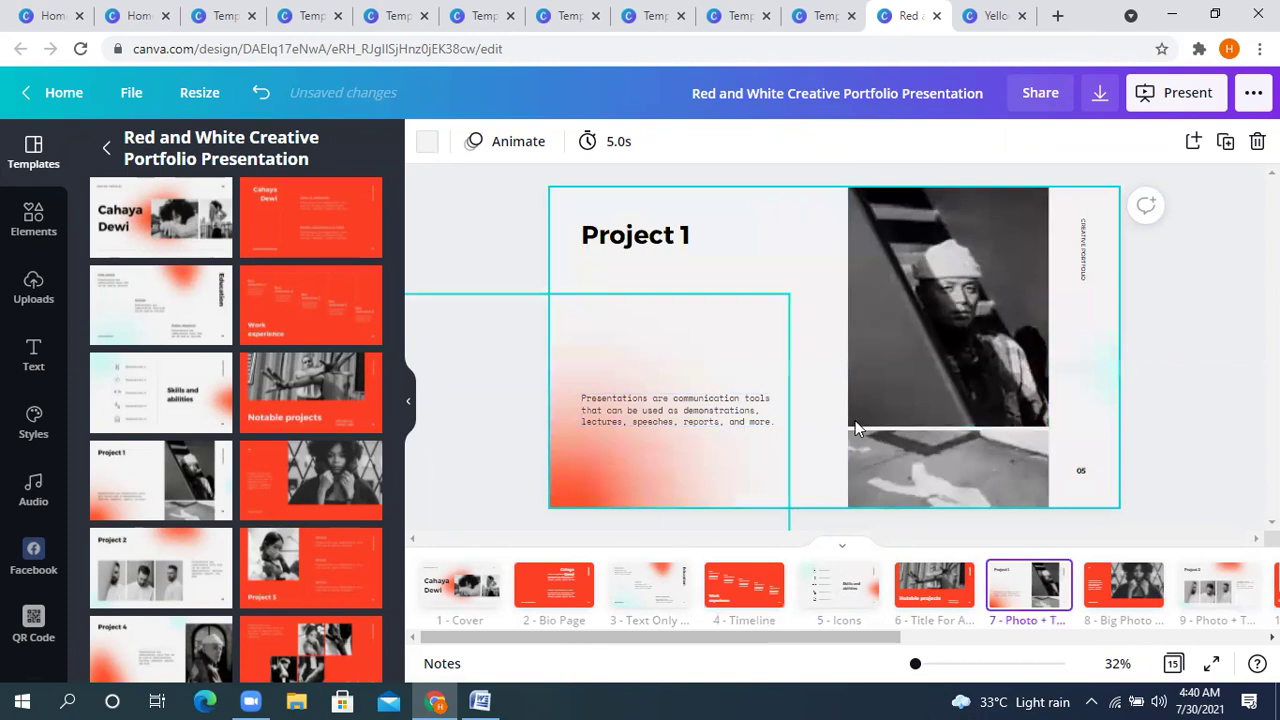
pyautogui.click(1110, 598)
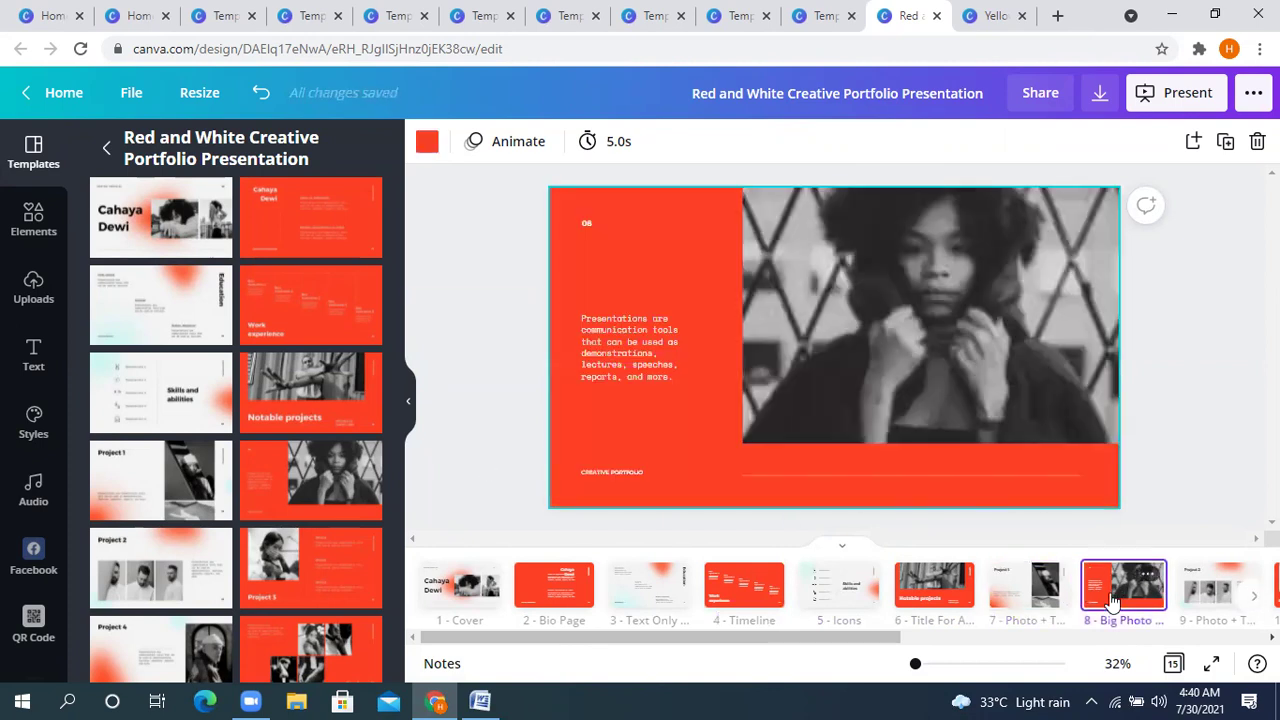
pyautogui.click(1232, 608)
pyautogui.click(1254, 596)
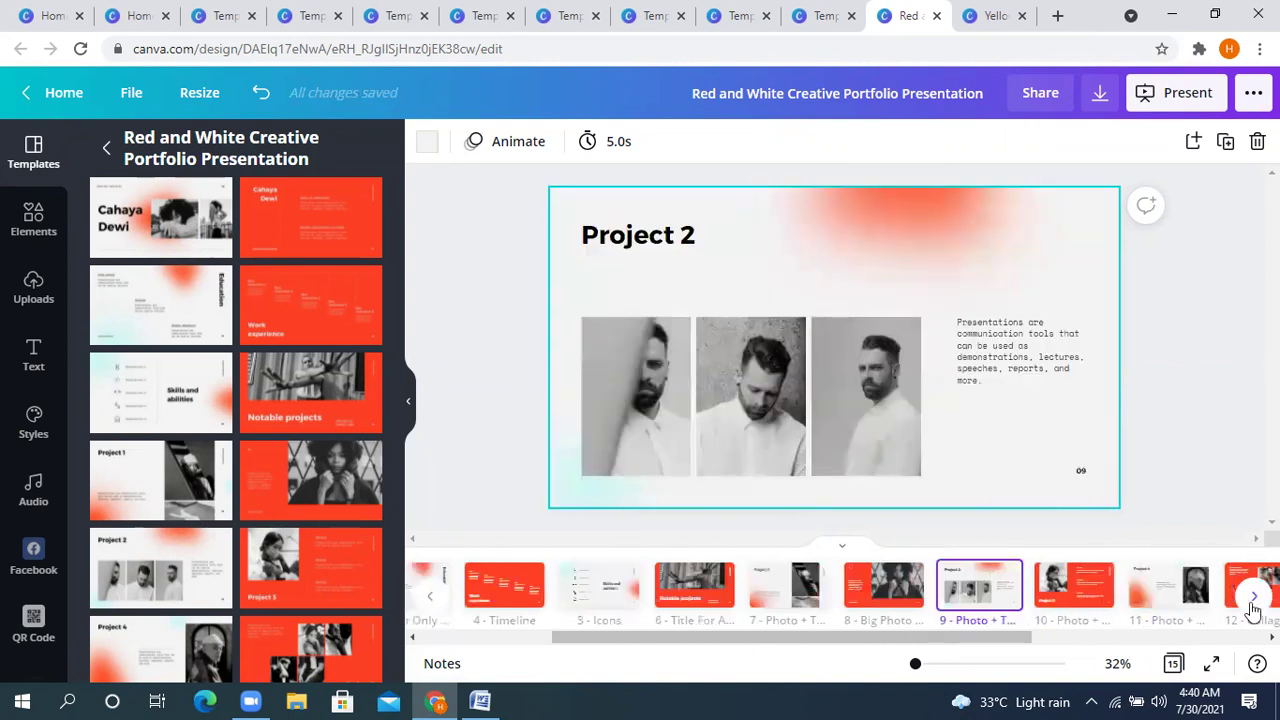
pyautogui.click(1030, 588)
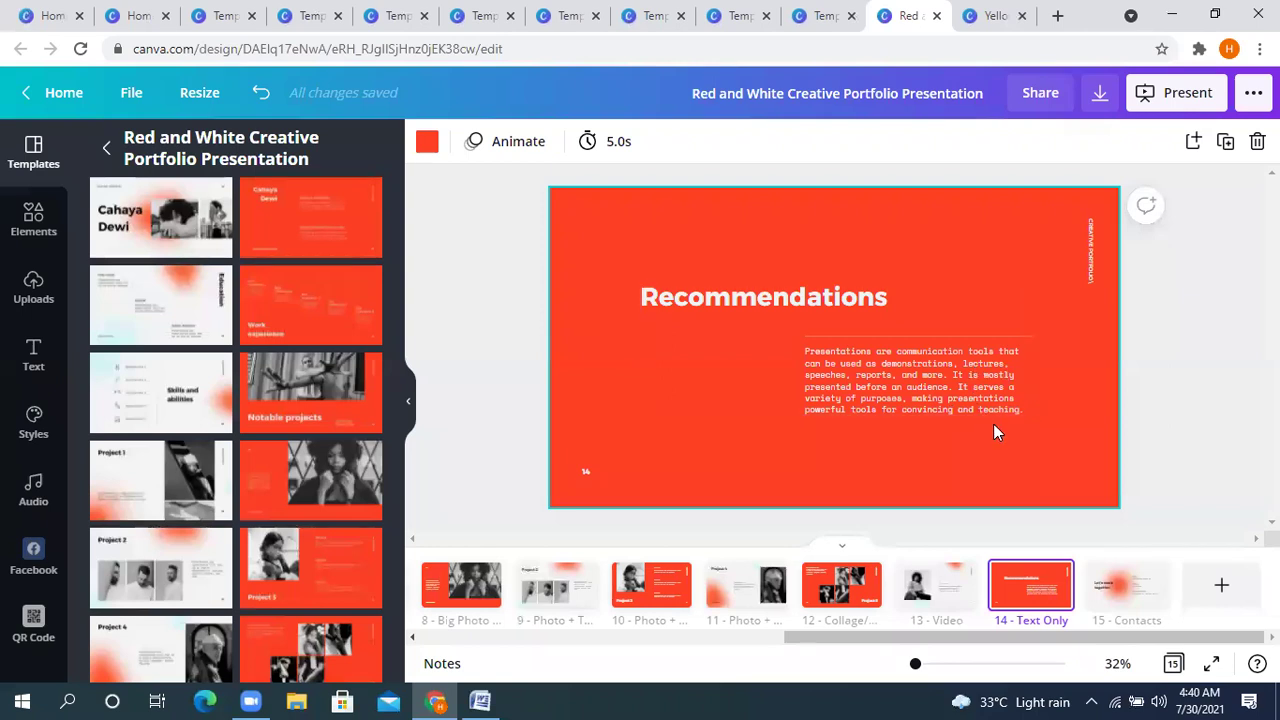
pyautogui.click(480, 701)
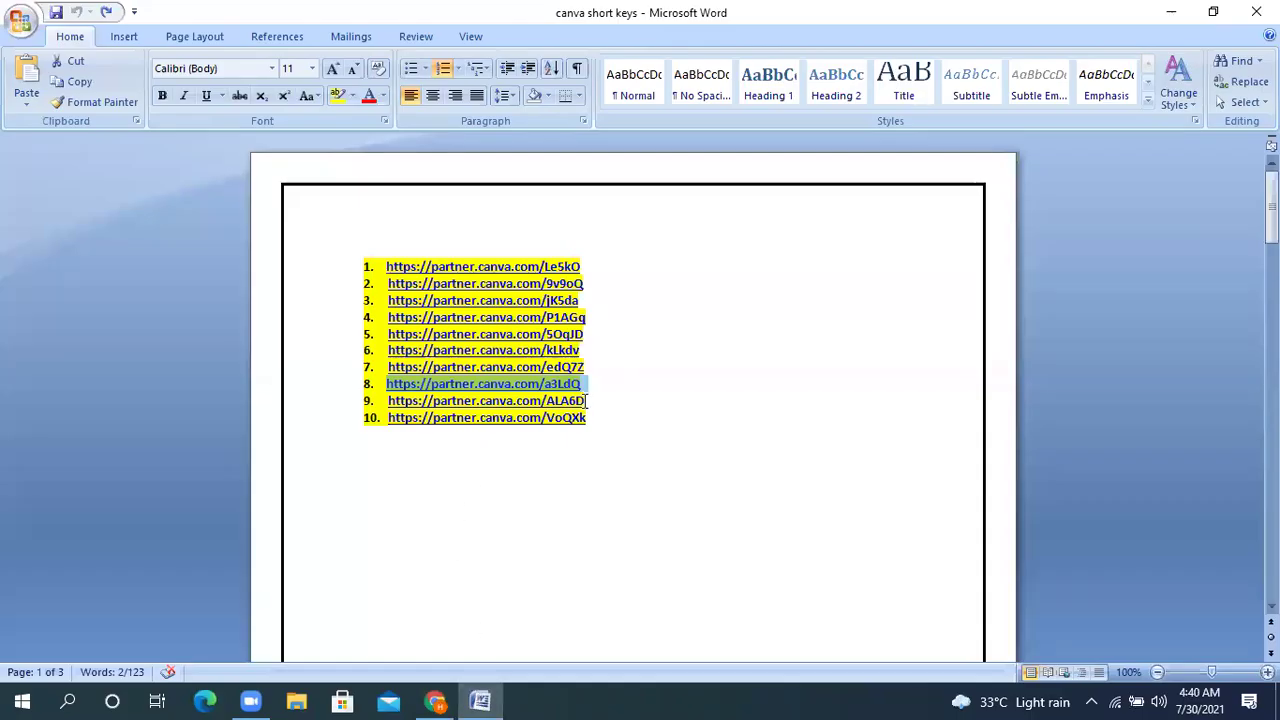
pyautogui.tripleClick(444, 400)
pyautogui.hotkey('ctrl', 'c')
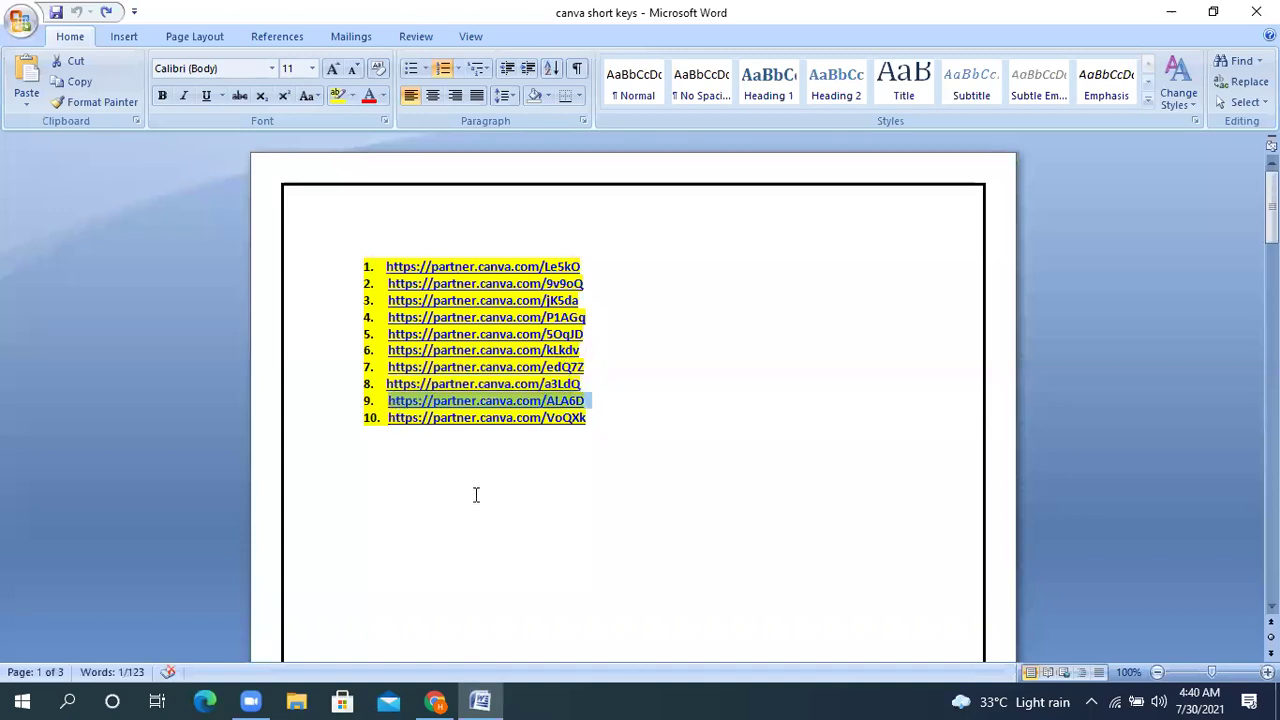
pyautogui.click(435, 700)
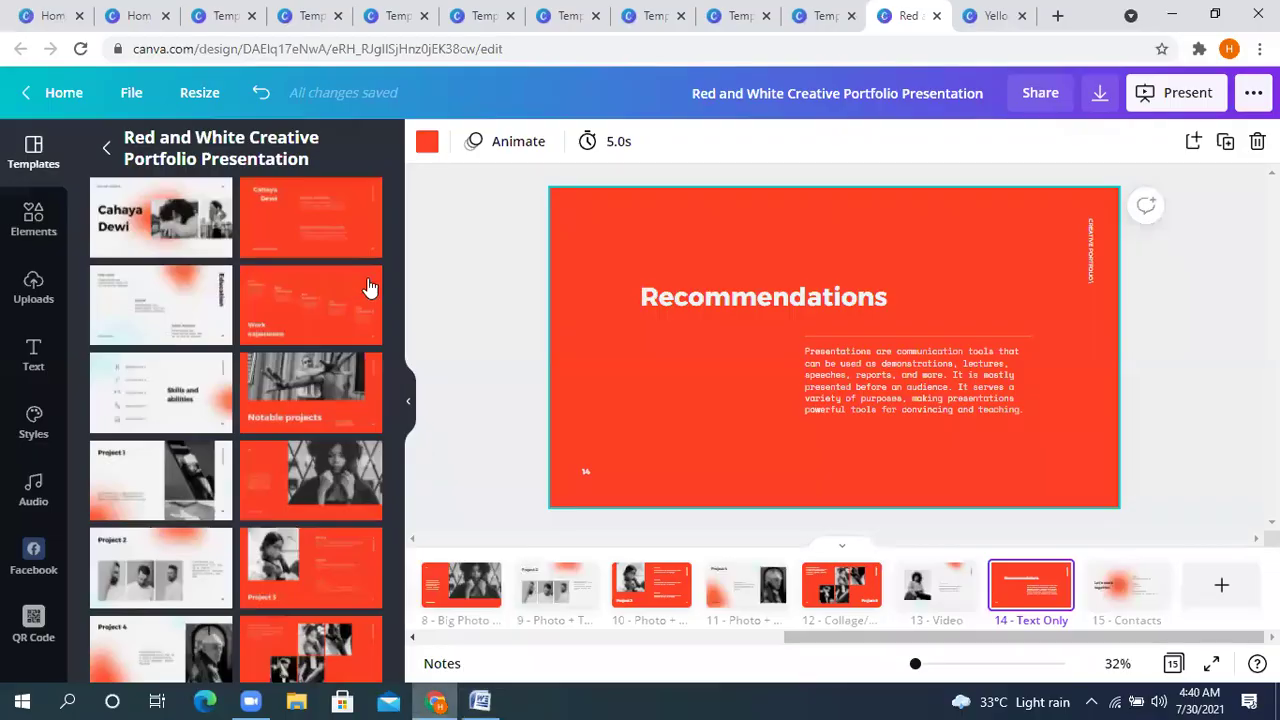
pyautogui.click(375, 50)
pyautogui.hotkey('ctrl', 'v')
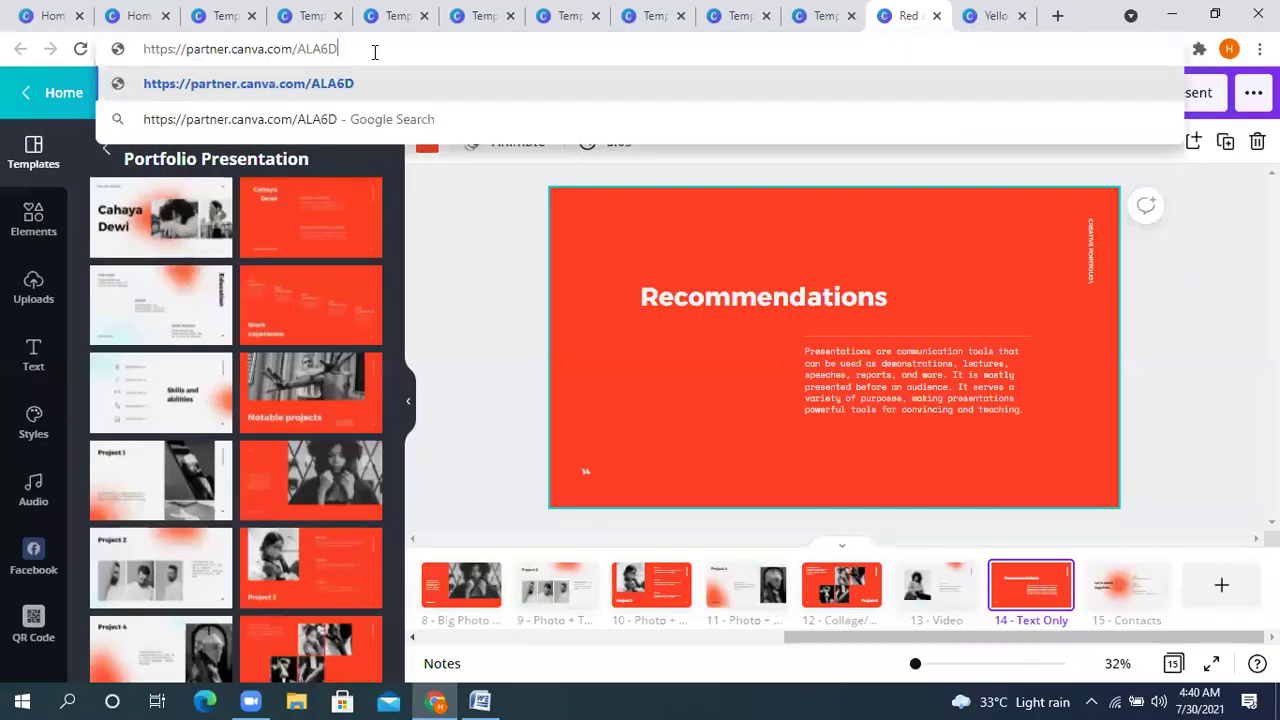
pyautogui.press('Return')
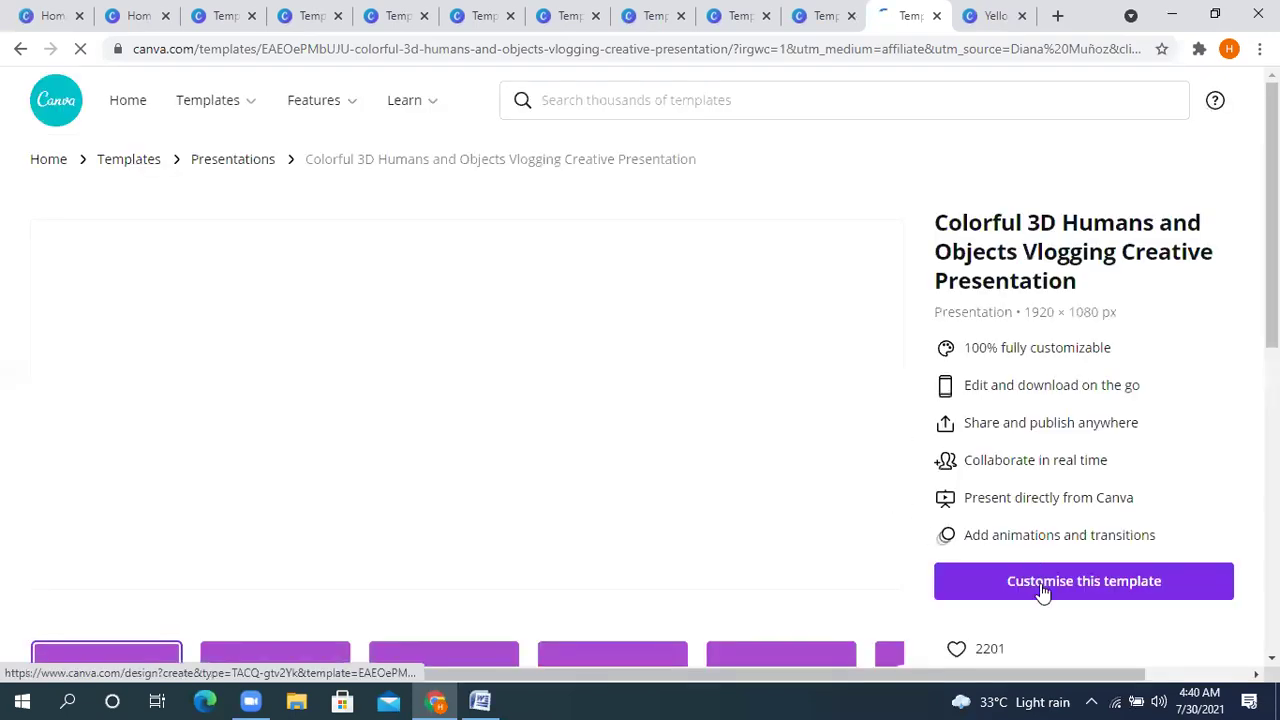
pyautogui.click(1042, 588)
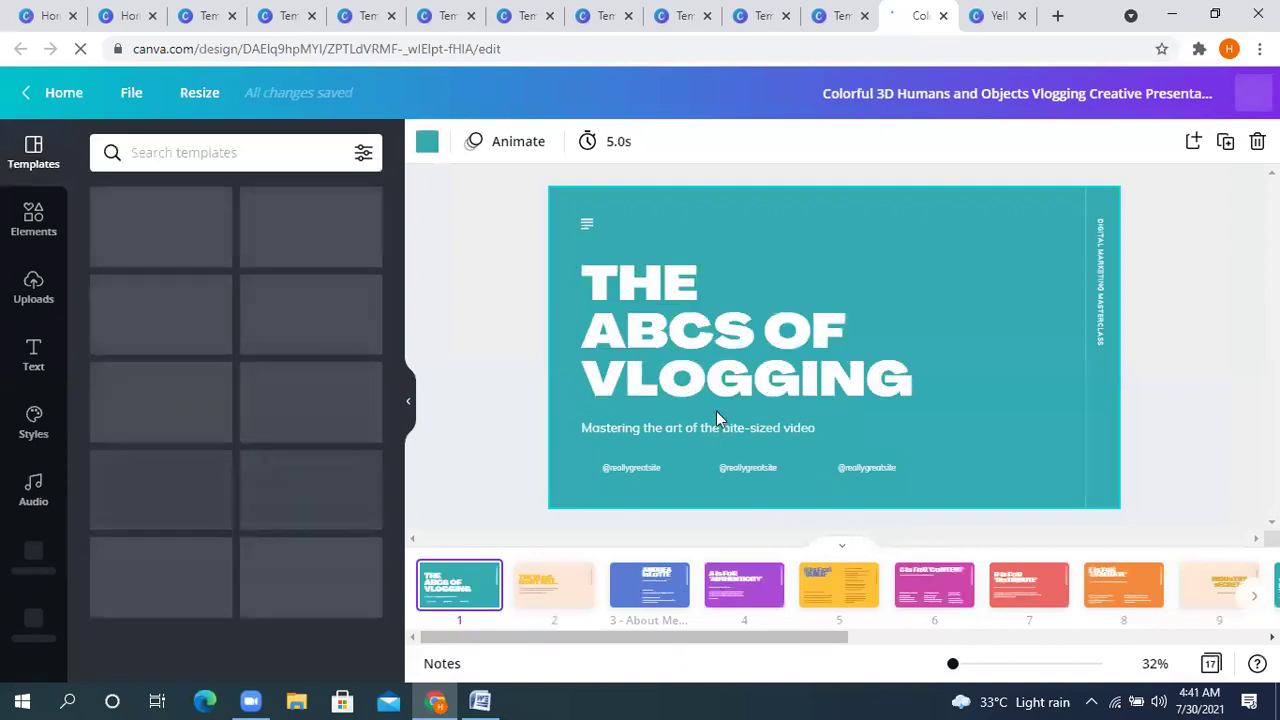
# - On page 3, check the font of the large name heading in the font list
pyautogui.click(643, 590)
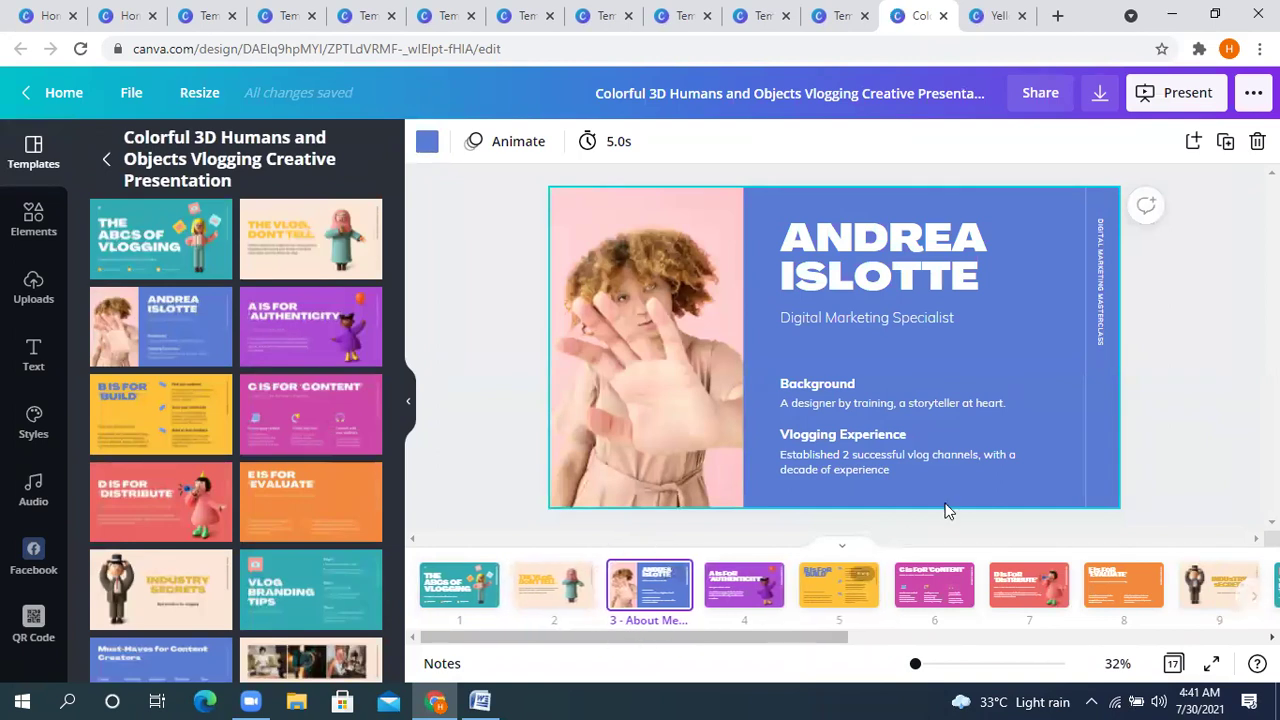
pyautogui.click(847, 279)
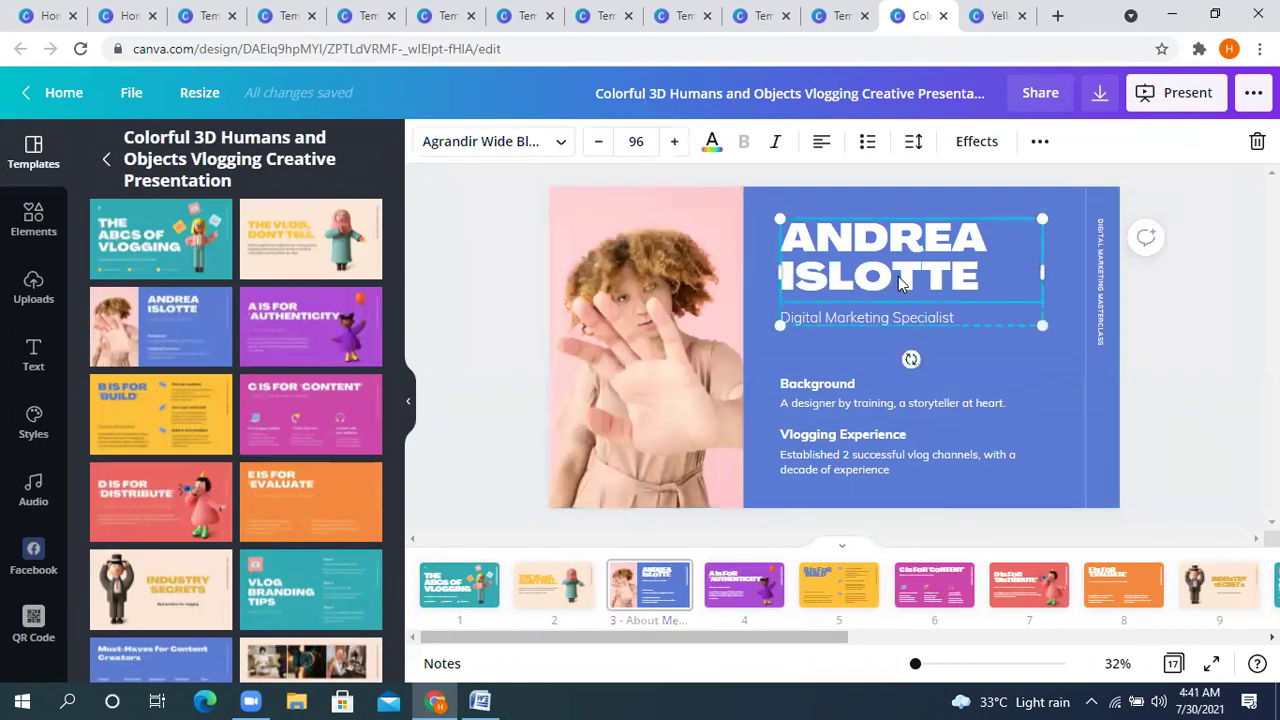
pyautogui.click(558, 144)
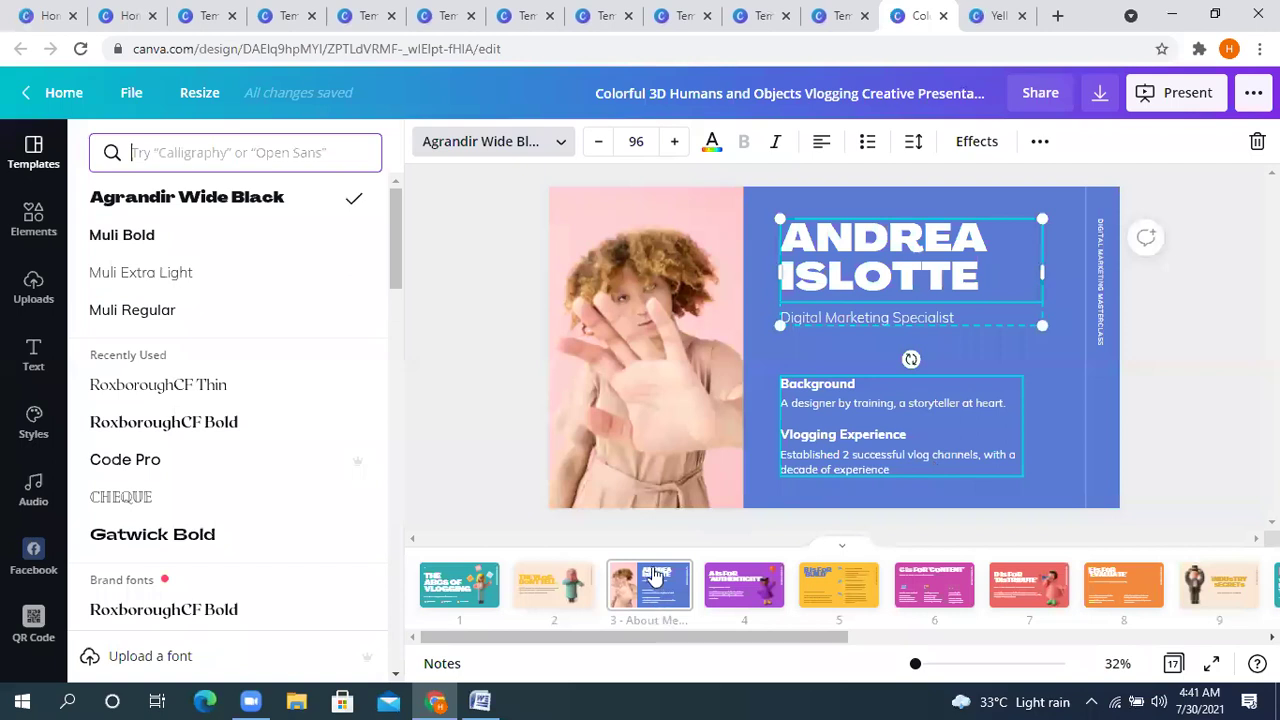
pyautogui.click(610, 614)
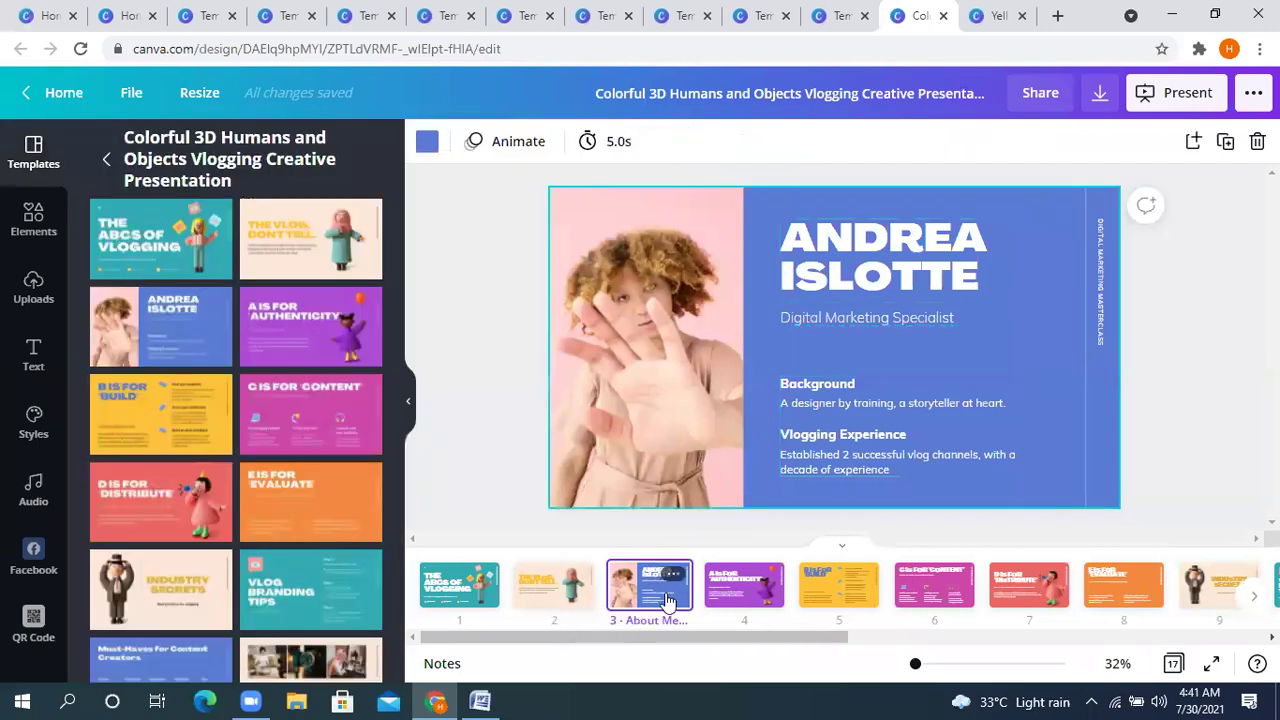
# - On page 4, inspect the 3D character graphic and compare the fonts of the "A is for Authenticity" title and the body text
pyautogui.click(720, 600)
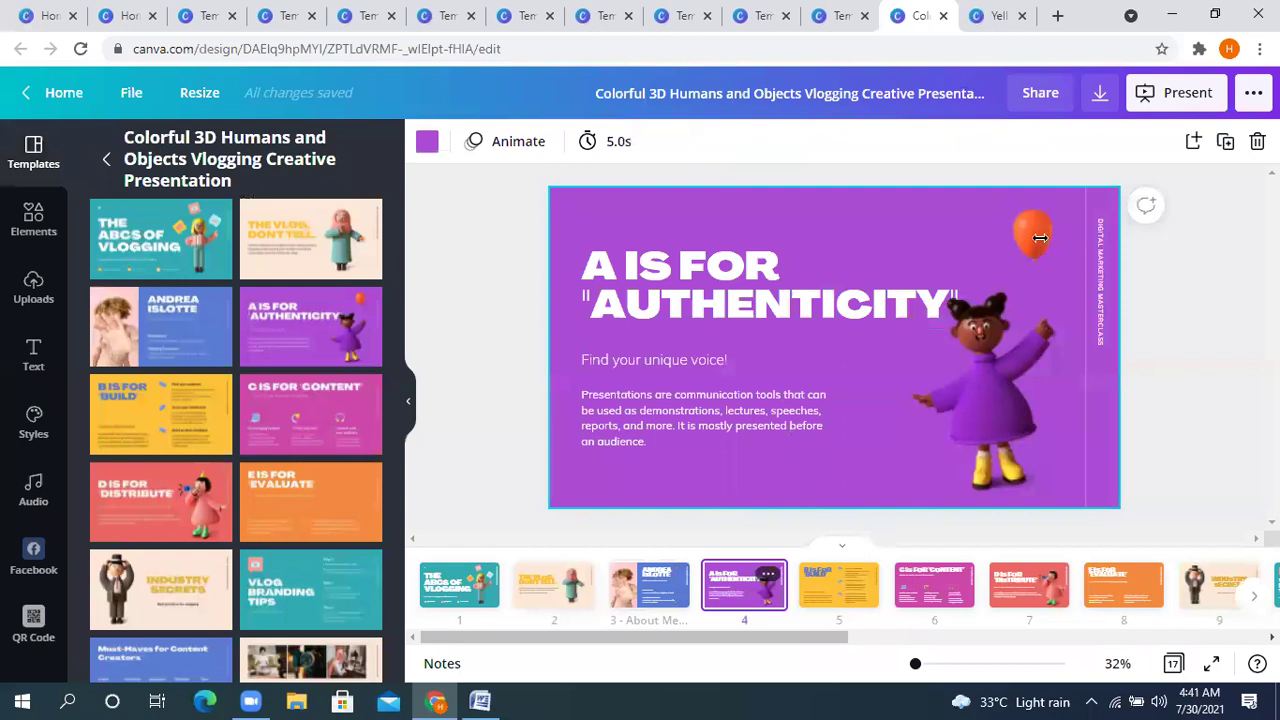
pyautogui.press('Tab')
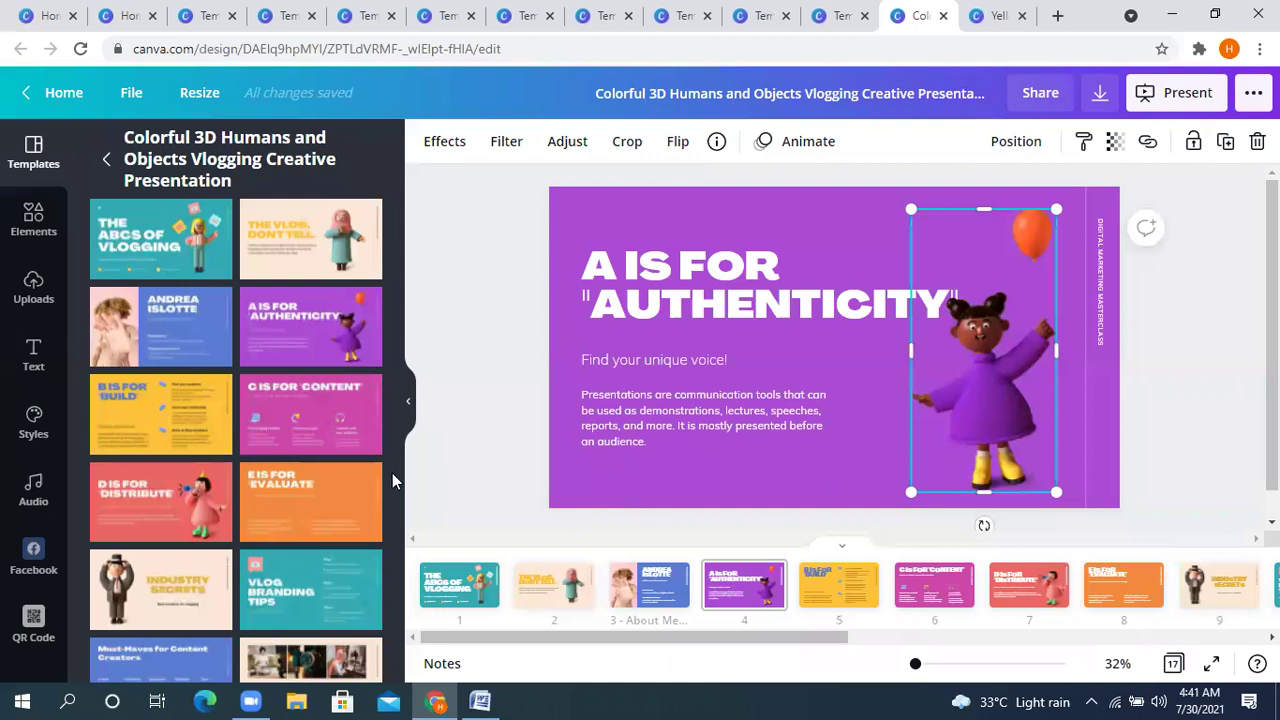
pyautogui.click(795, 473)
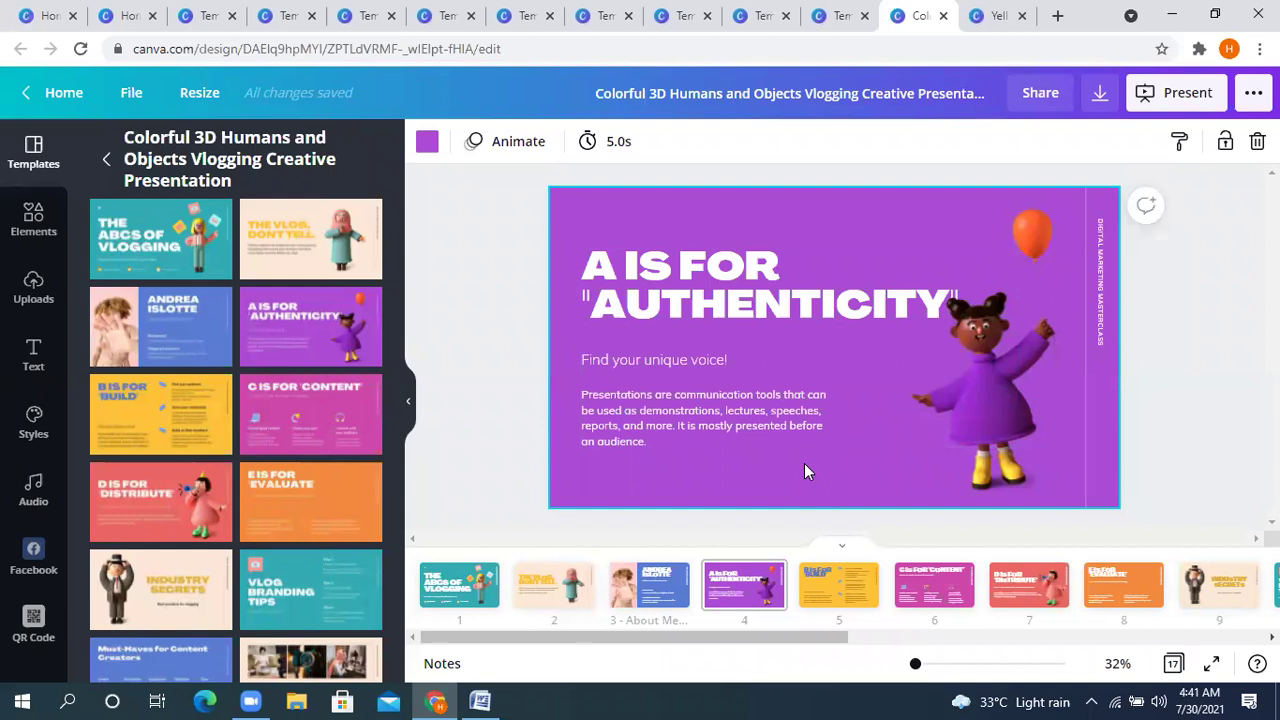
pyautogui.click(770, 311)
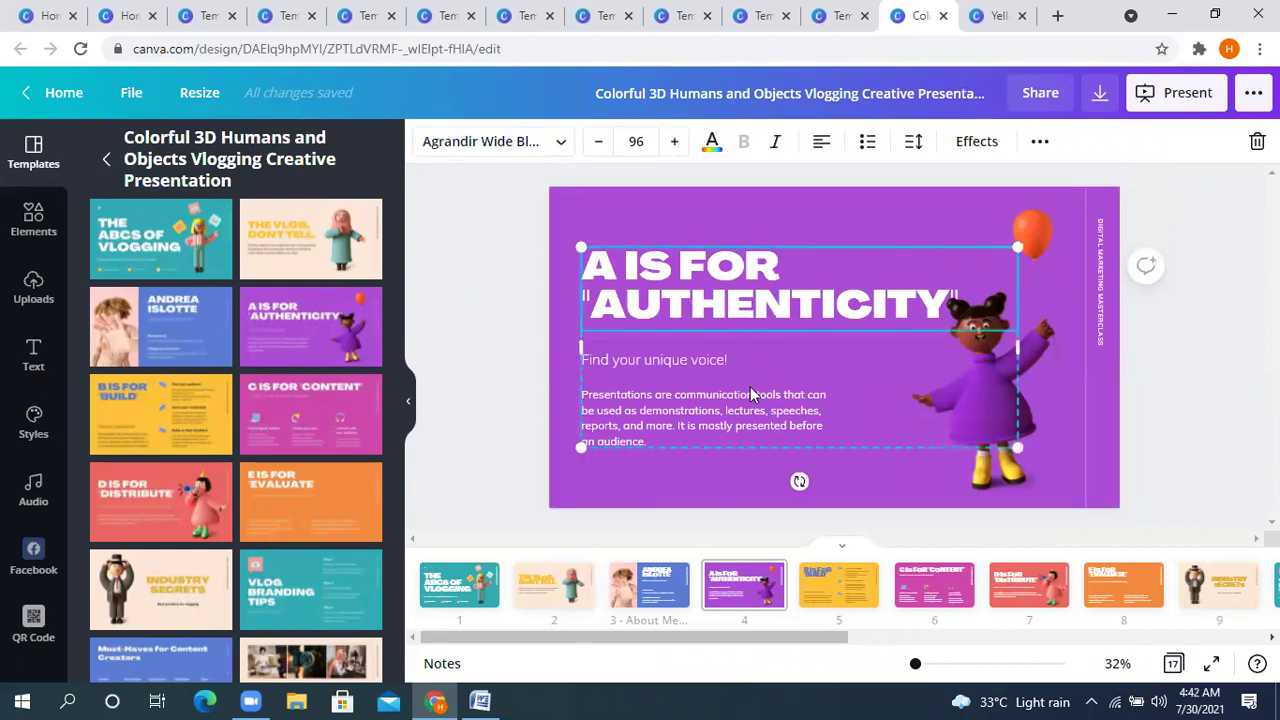
pyautogui.click(735, 414)
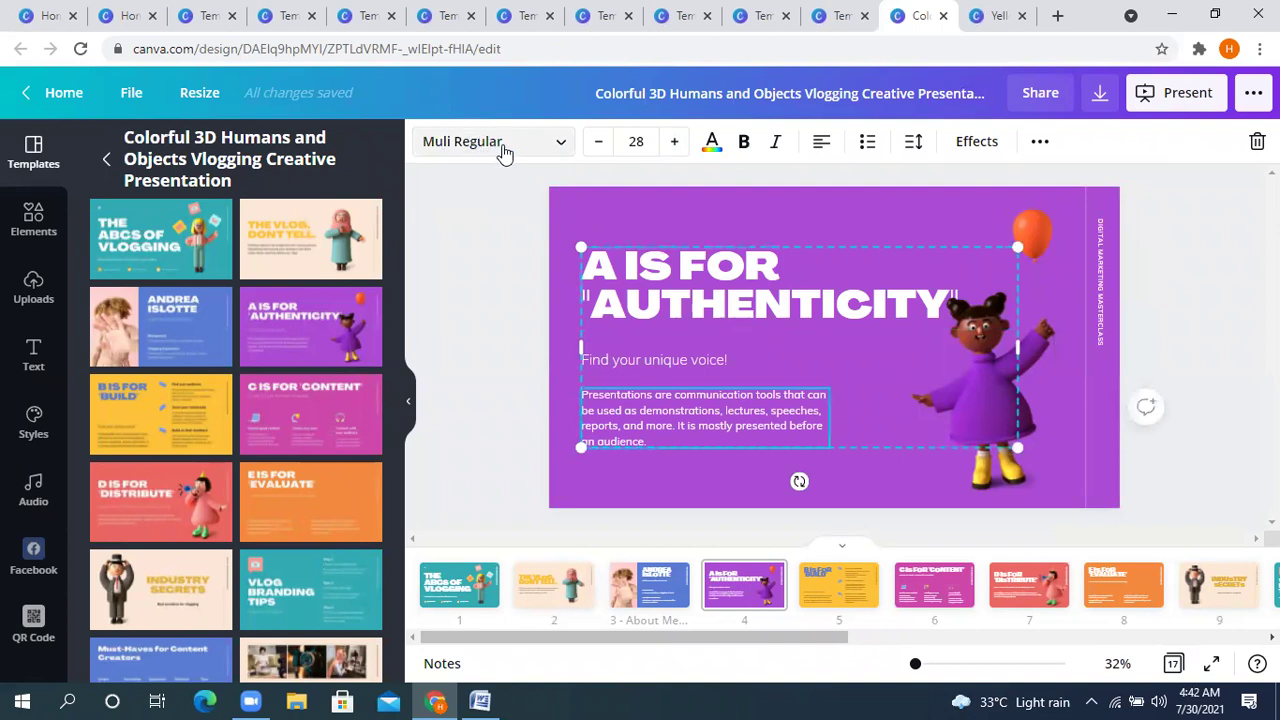
pyautogui.click(700, 313)
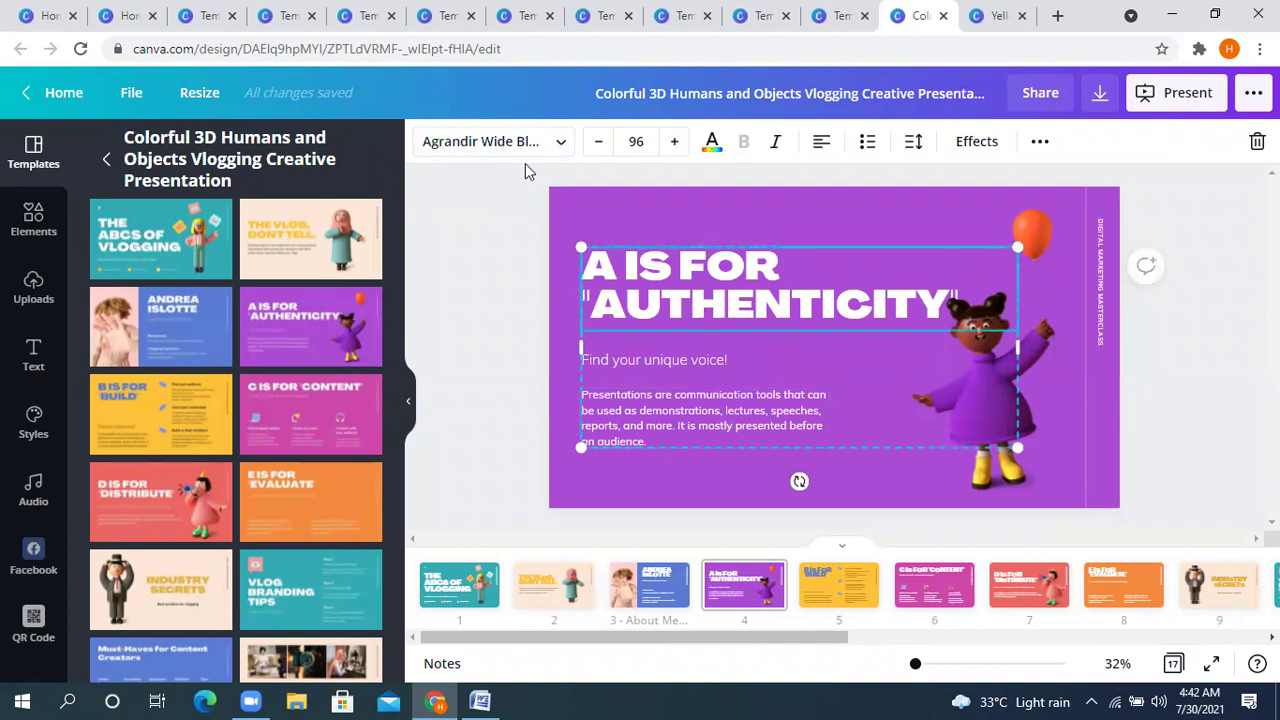
# - Examine the layouts of the lettered topic pages from "B is for Build" through "E is for Evaluate"
pyautogui.click(836, 596)
pyautogui.click(936, 592)
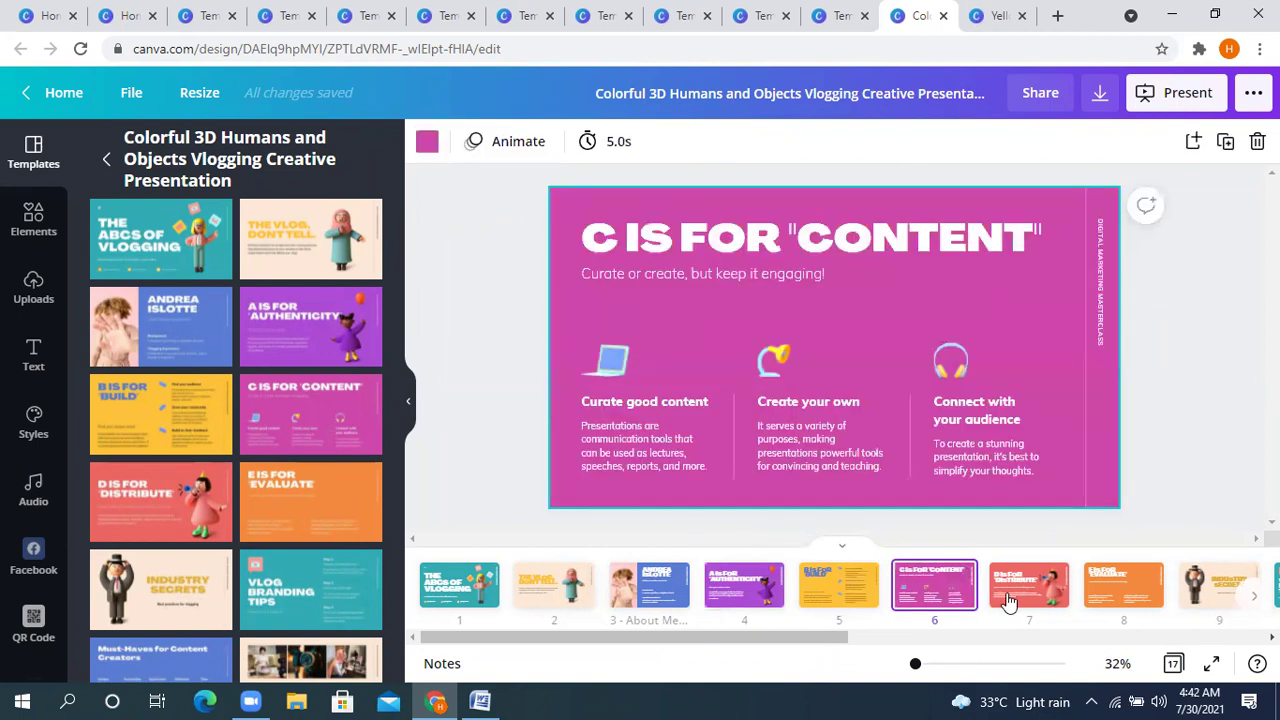
pyautogui.click(1030, 598)
pyautogui.click(1075, 595)
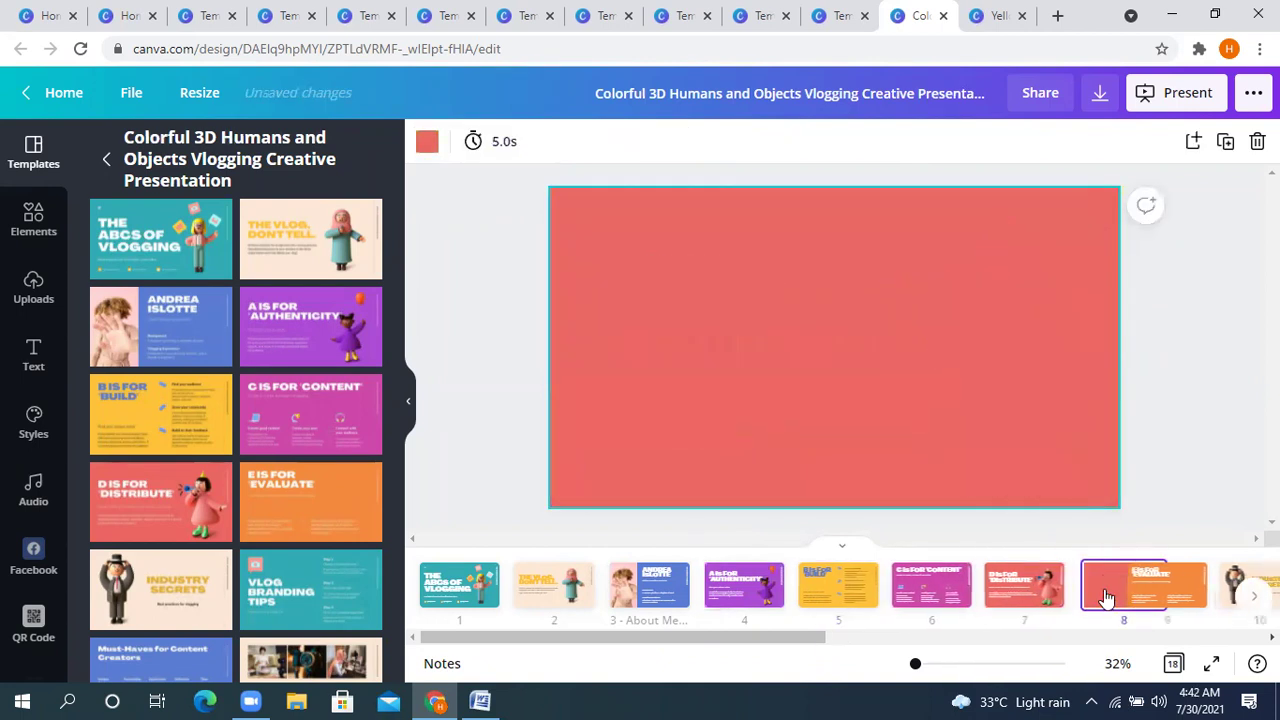
pyautogui.click(1204, 592)
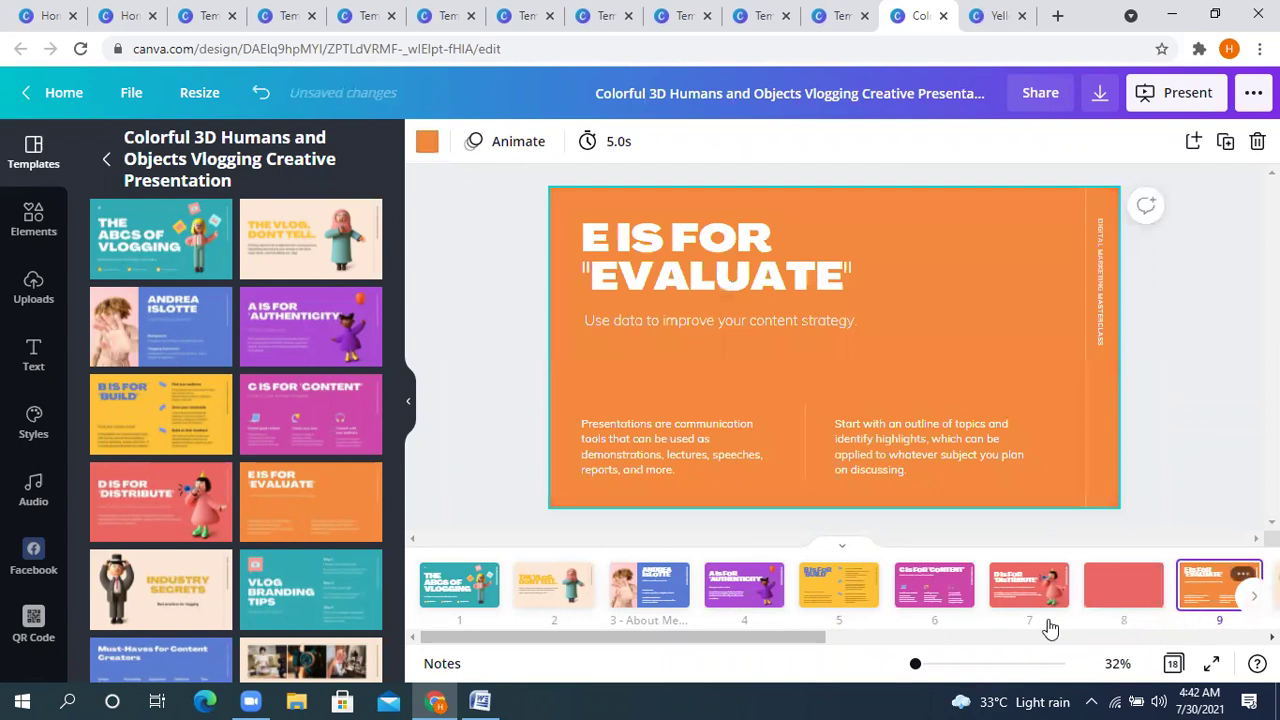
pyautogui.hscroll(6, 821, 640)
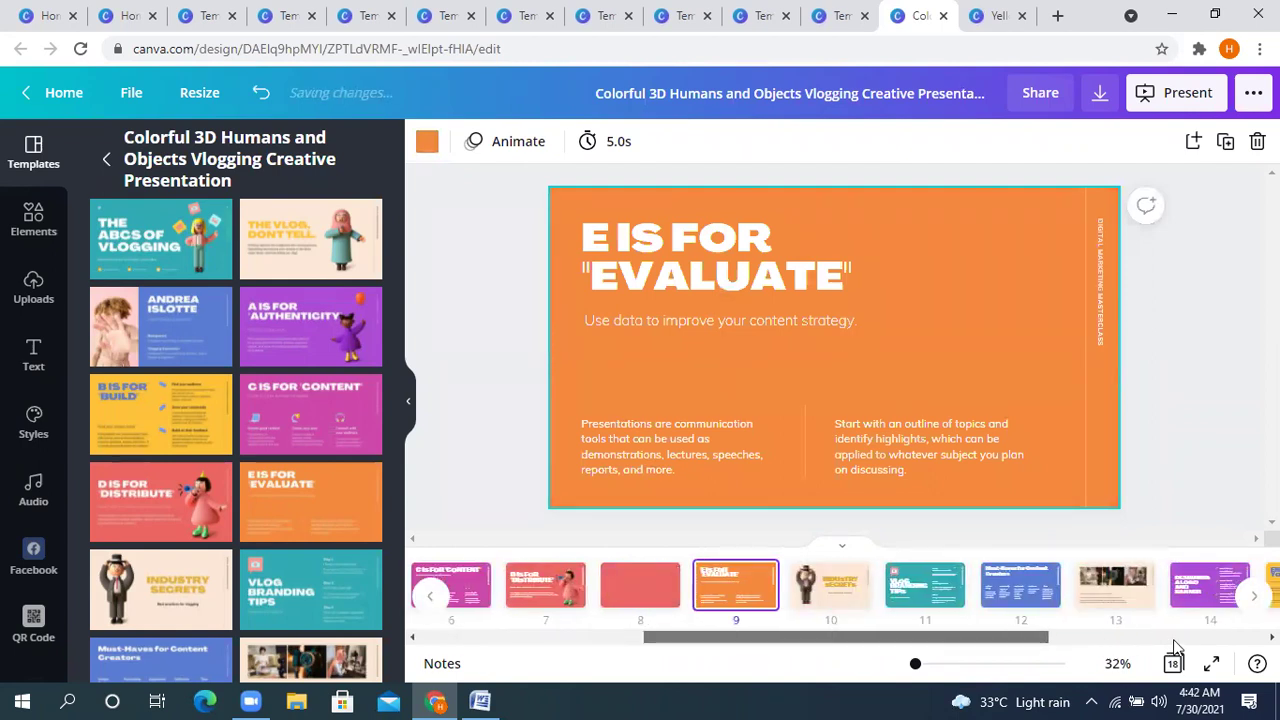
# - Examine the "Must-Haves for Content Creators" page, the following pages through "Follow on Social Media", and the "Vlog Branding Tips" page
pyautogui.click(689, 585)
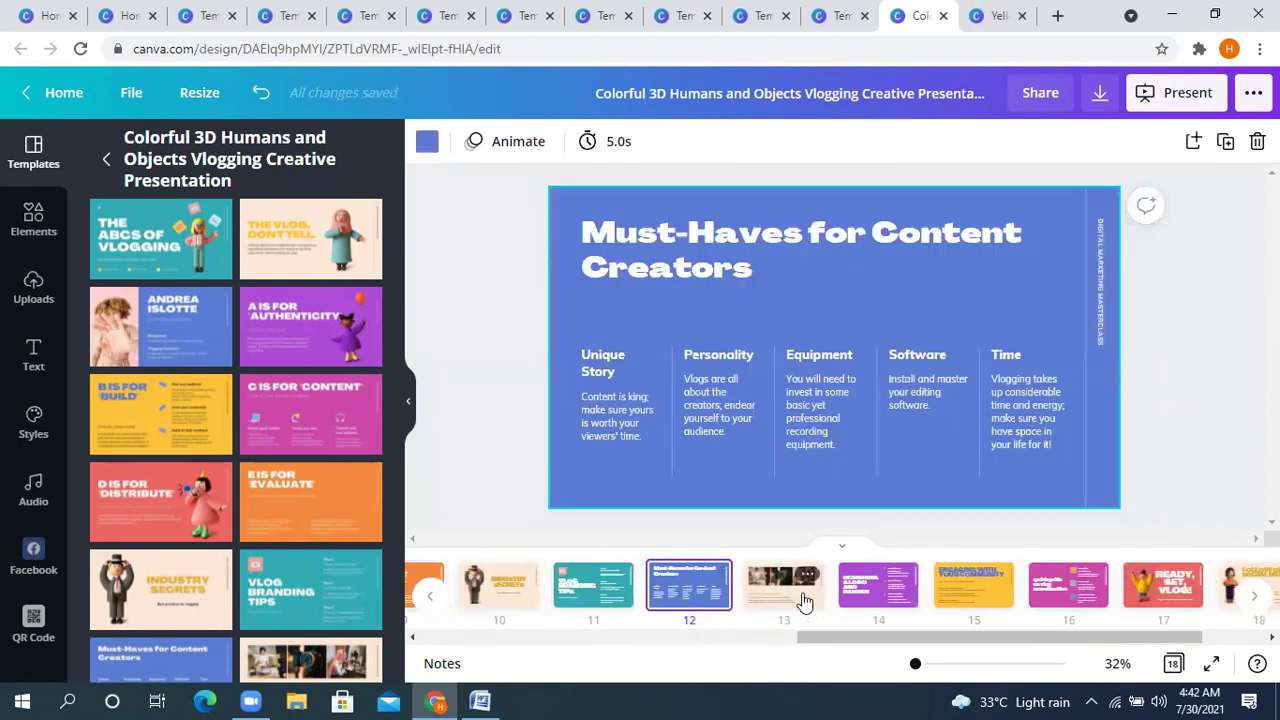
pyautogui.click(801, 598)
pyautogui.click(974, 600)
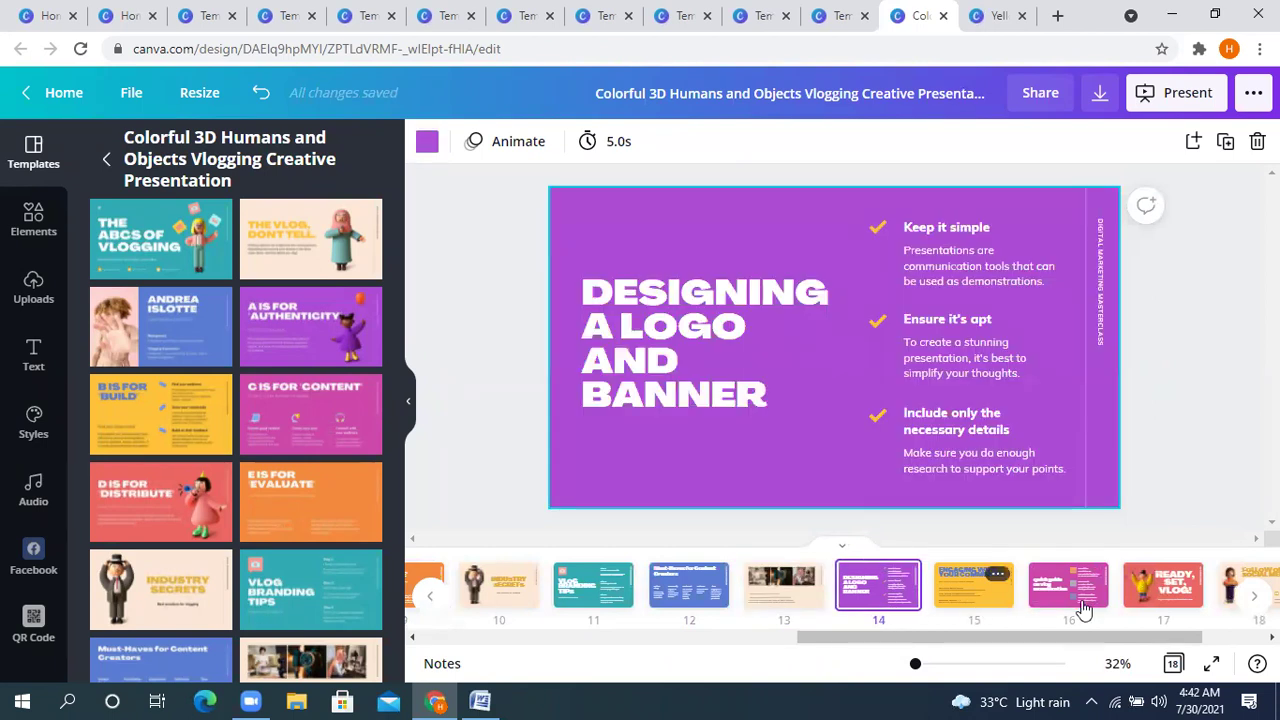
pyautogui.click(1078, 596)
pyautogui.click(1168, 597)
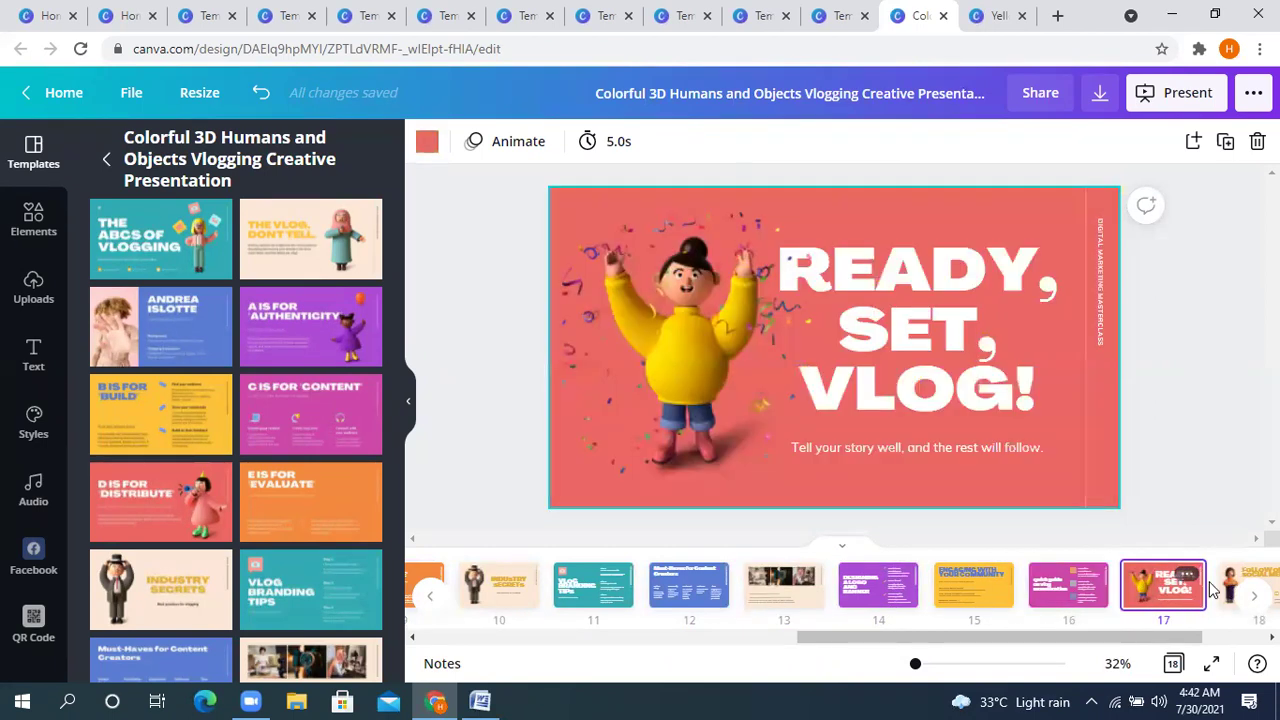
pyautogui.click(1237, 596)
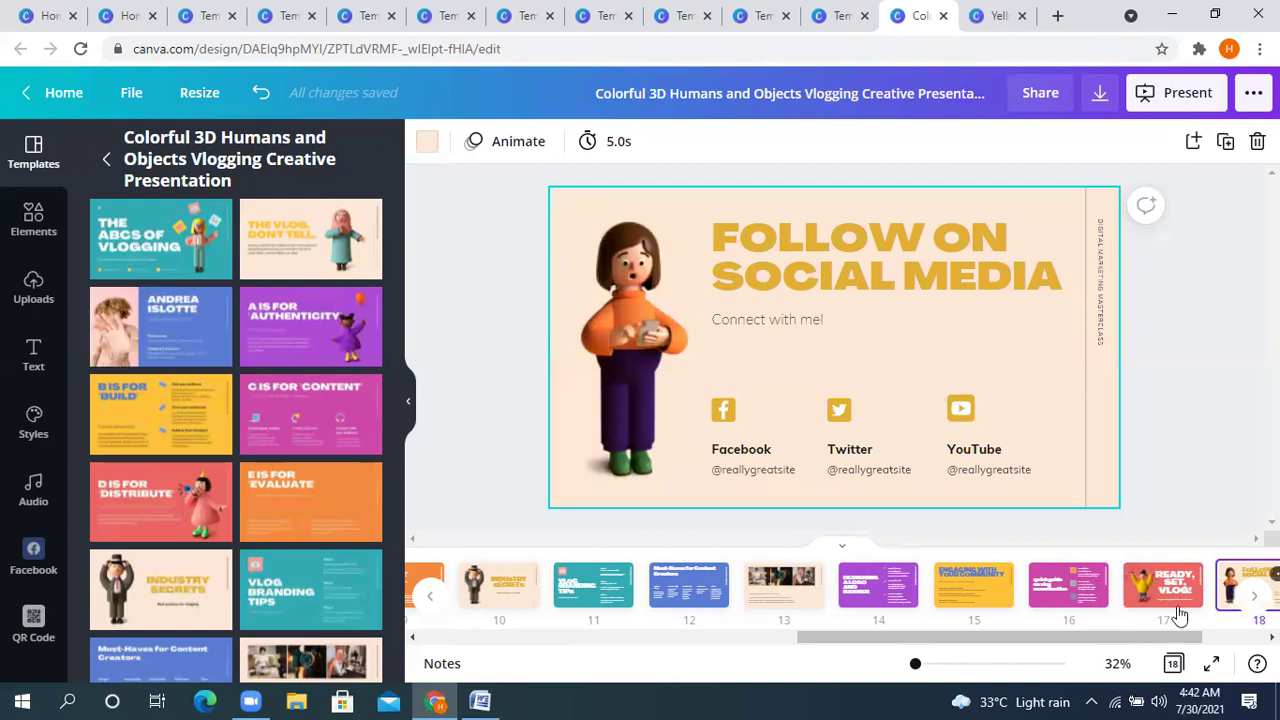
pyautogui.click(597, 590)
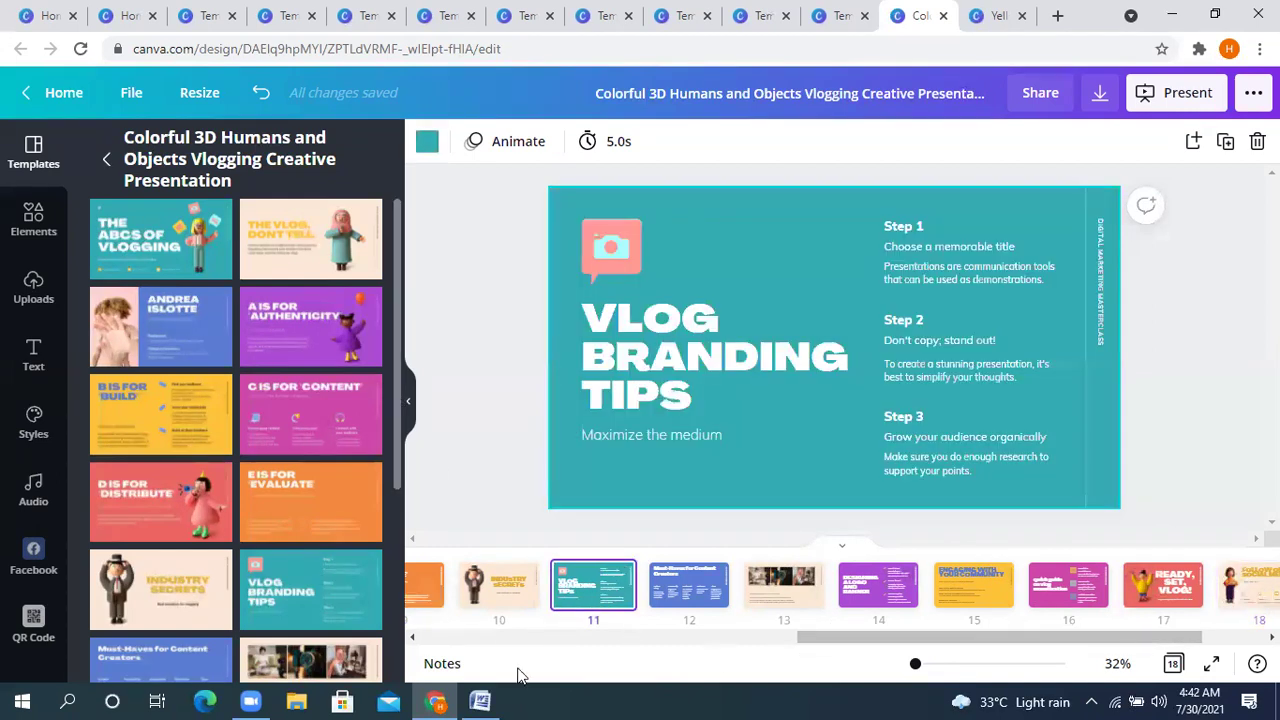
pyautogui.click(482, 700)
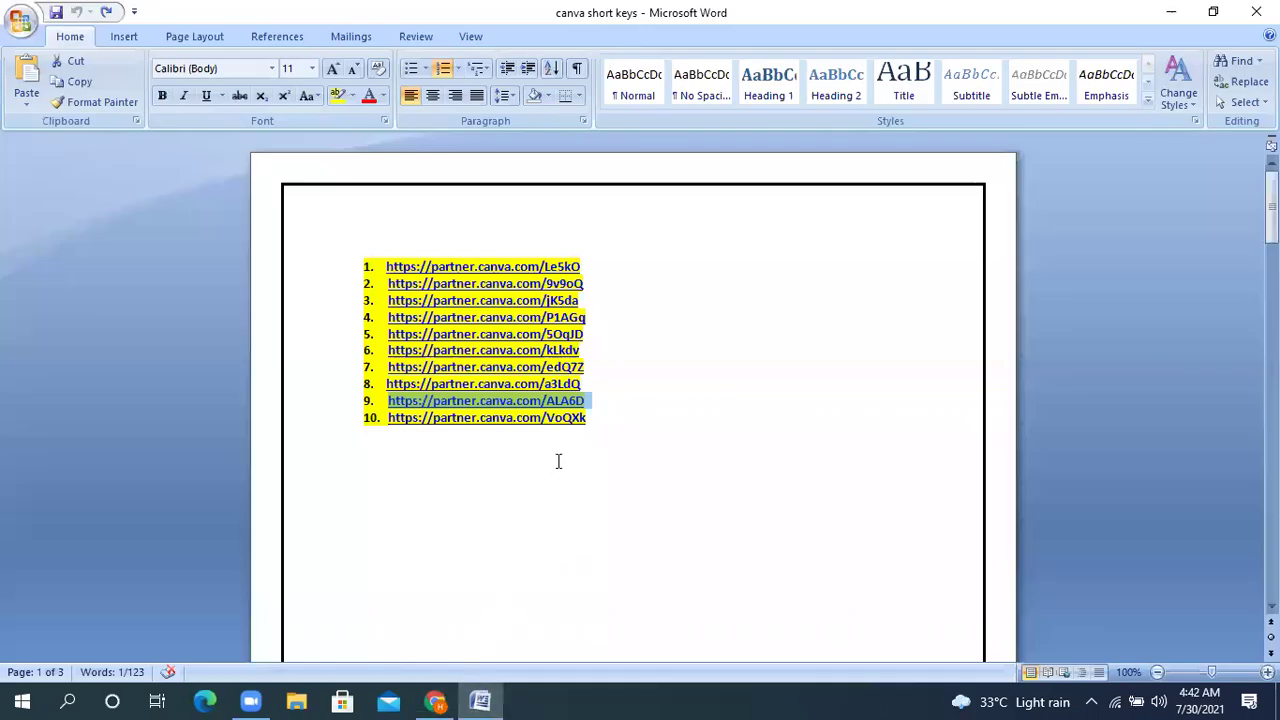
pyautogui.moveTo(591, 418); pyautogui.dragTo(386, 421)
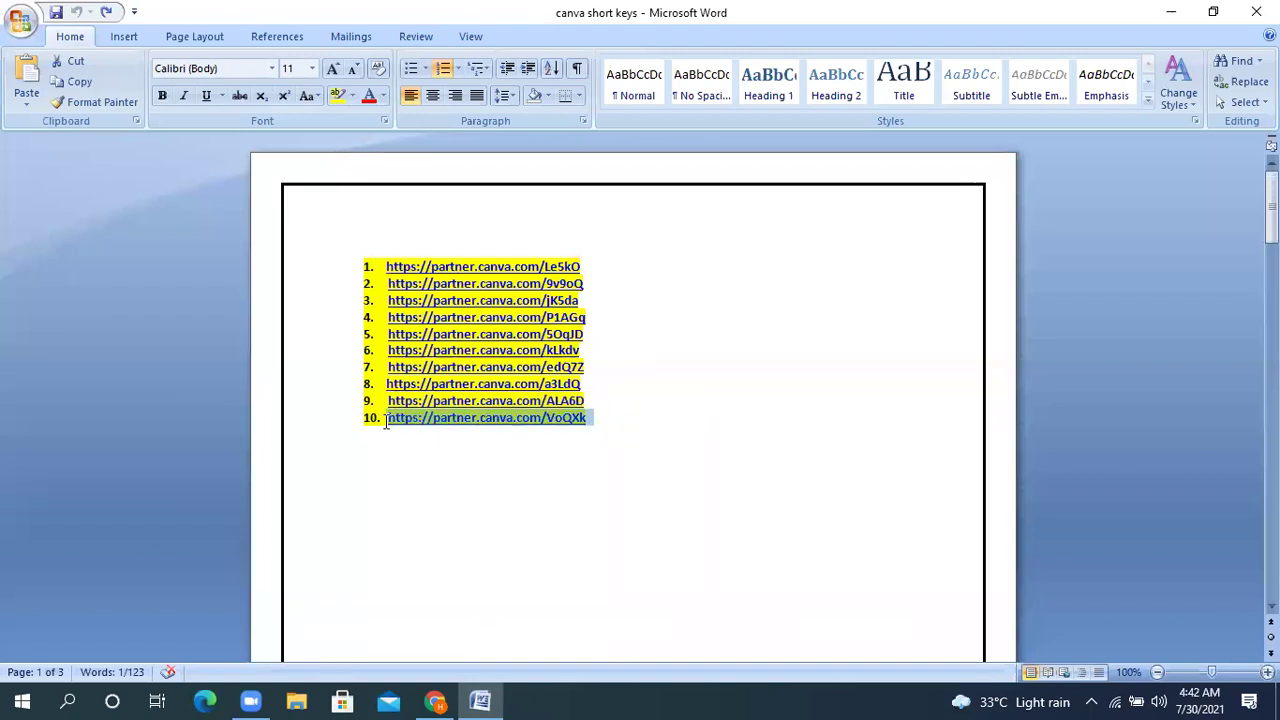
pyautogui.click(435, 700)
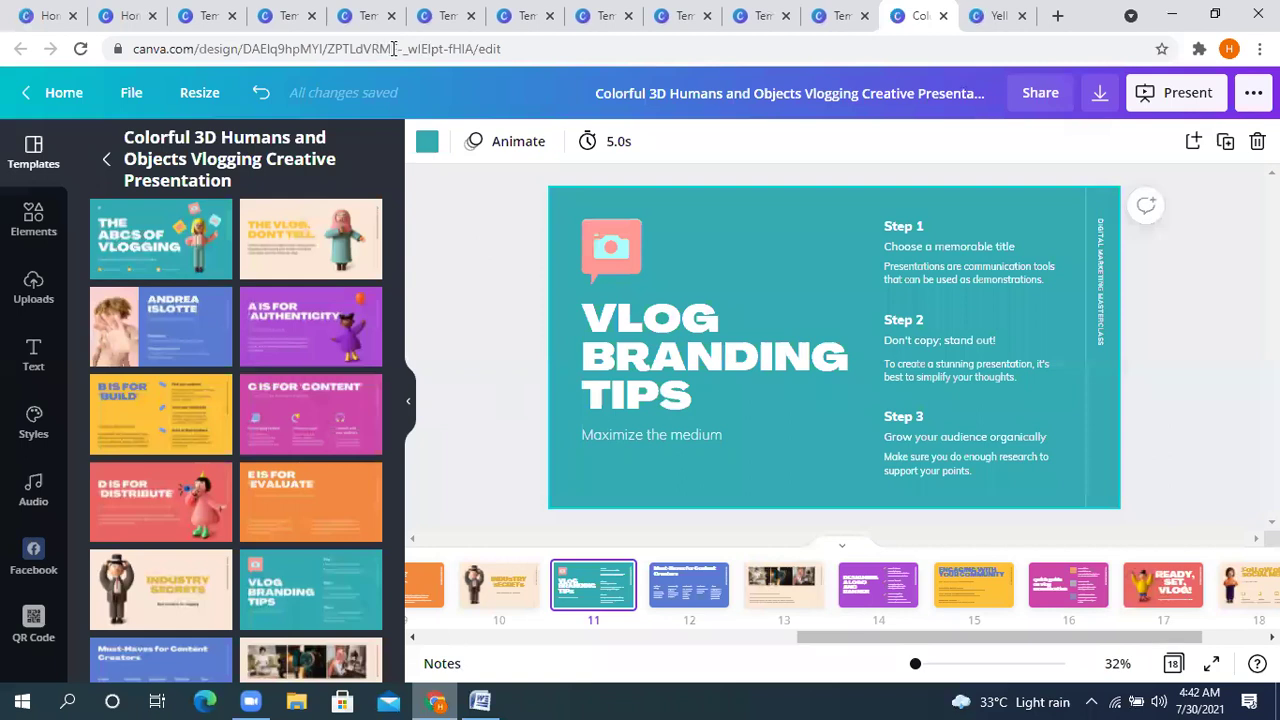
pyautogui.click(393, 48)
pyautogui.write('10. https://partner.canva.com/VoQXk')
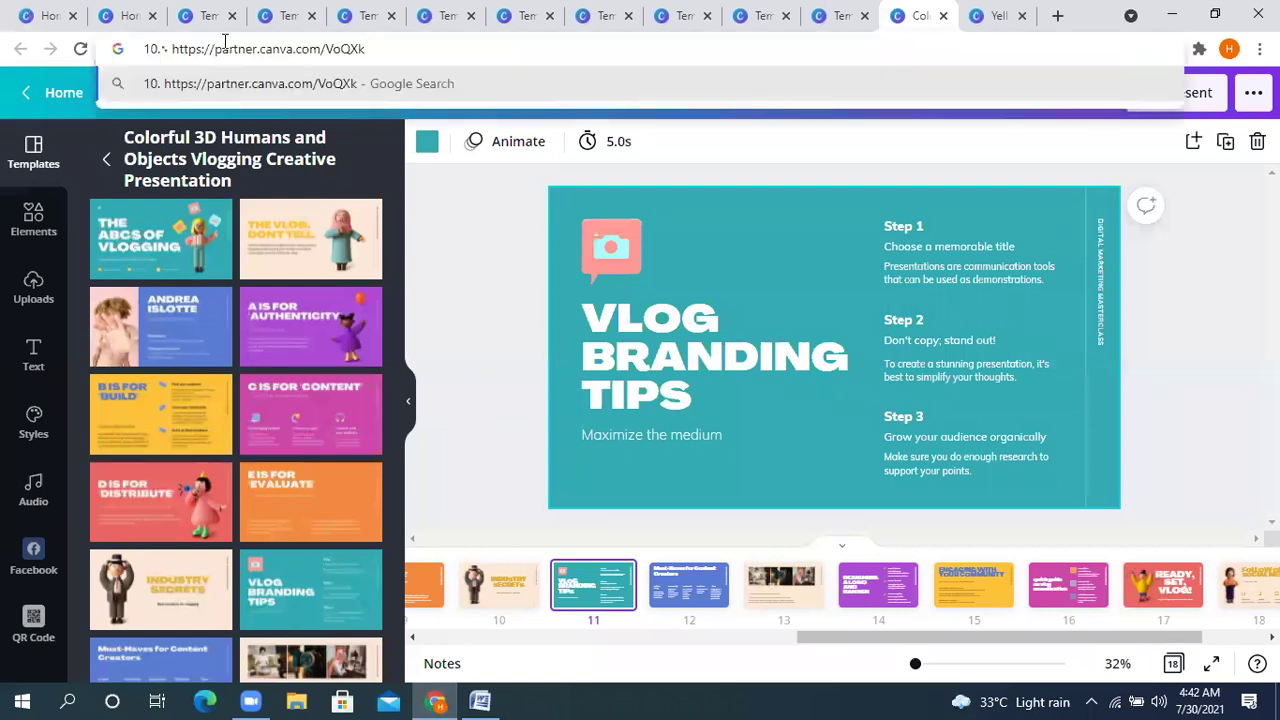
# - Remove the list number before the pasted link, load the page and customise the Pink and Cream Illustration Social Science Class template
pyautogui.click(170, 50)
pyautogui.press('BackSpace')
pyautogui.press('BackSpace')
pyautogui.press('BackSpace')
pyautogui.press('BackSpace')
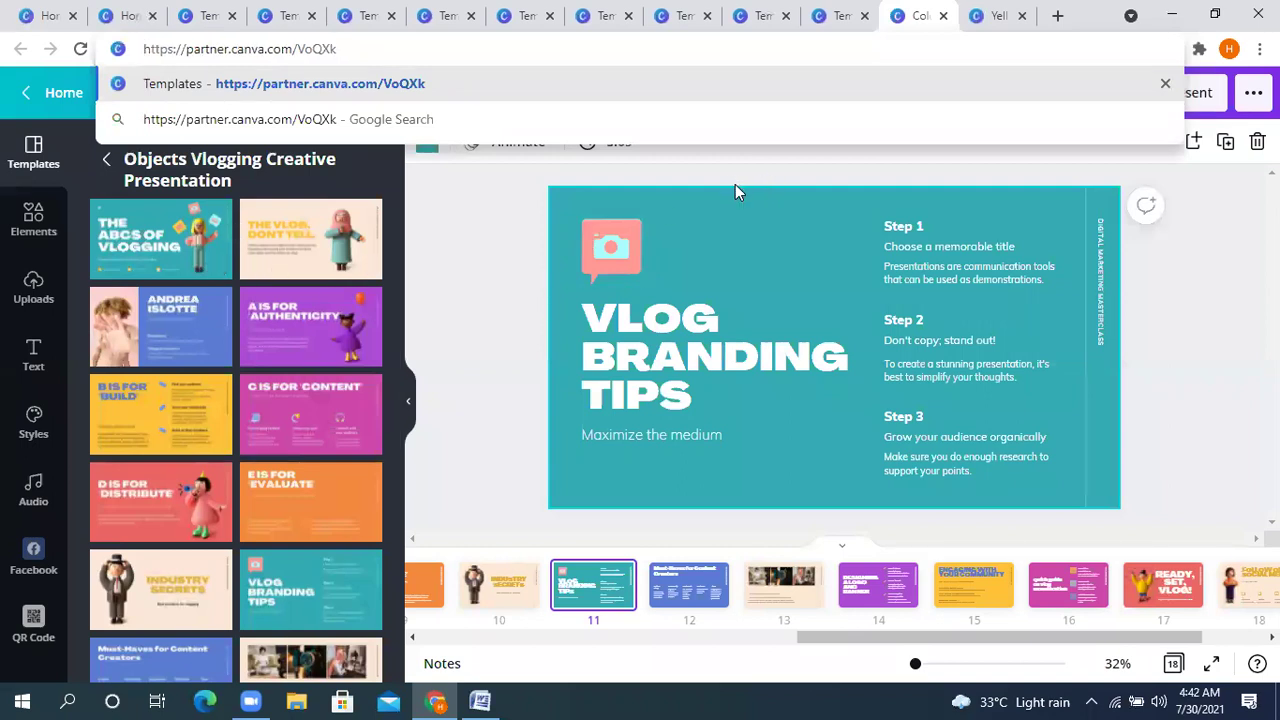
pyautogui.press('Return')
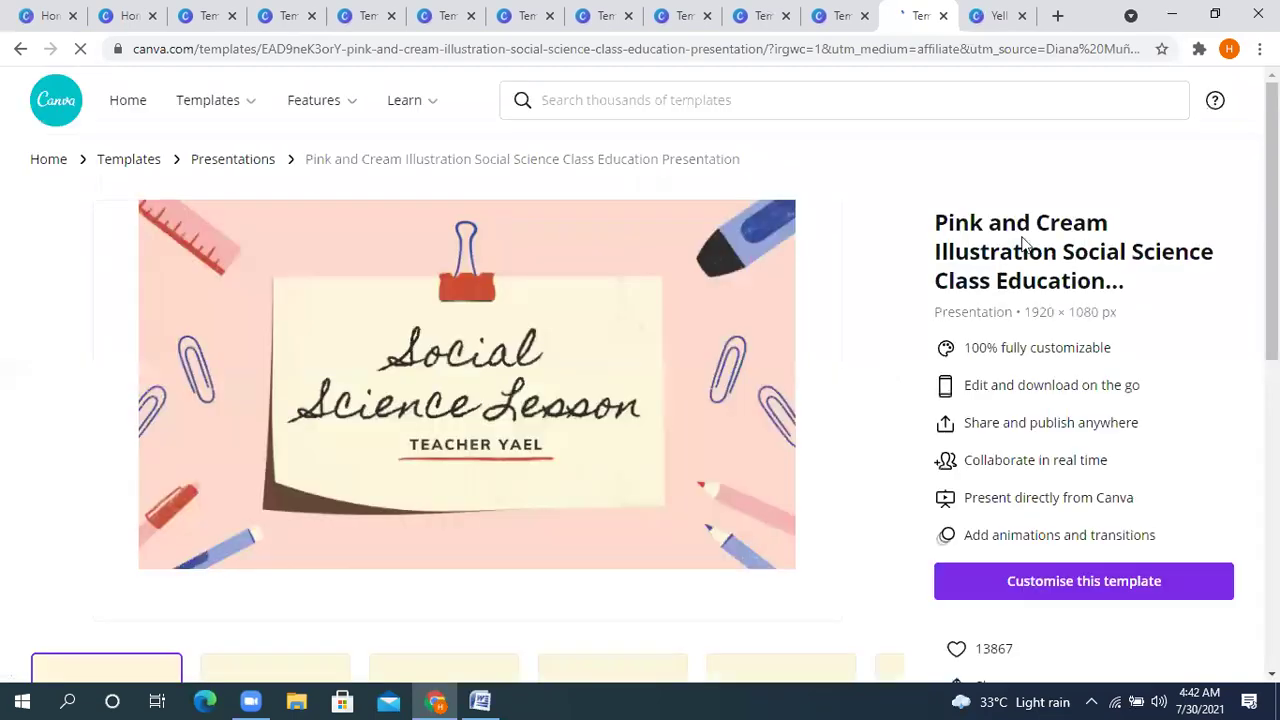
pyautogui.click(1086, 584)
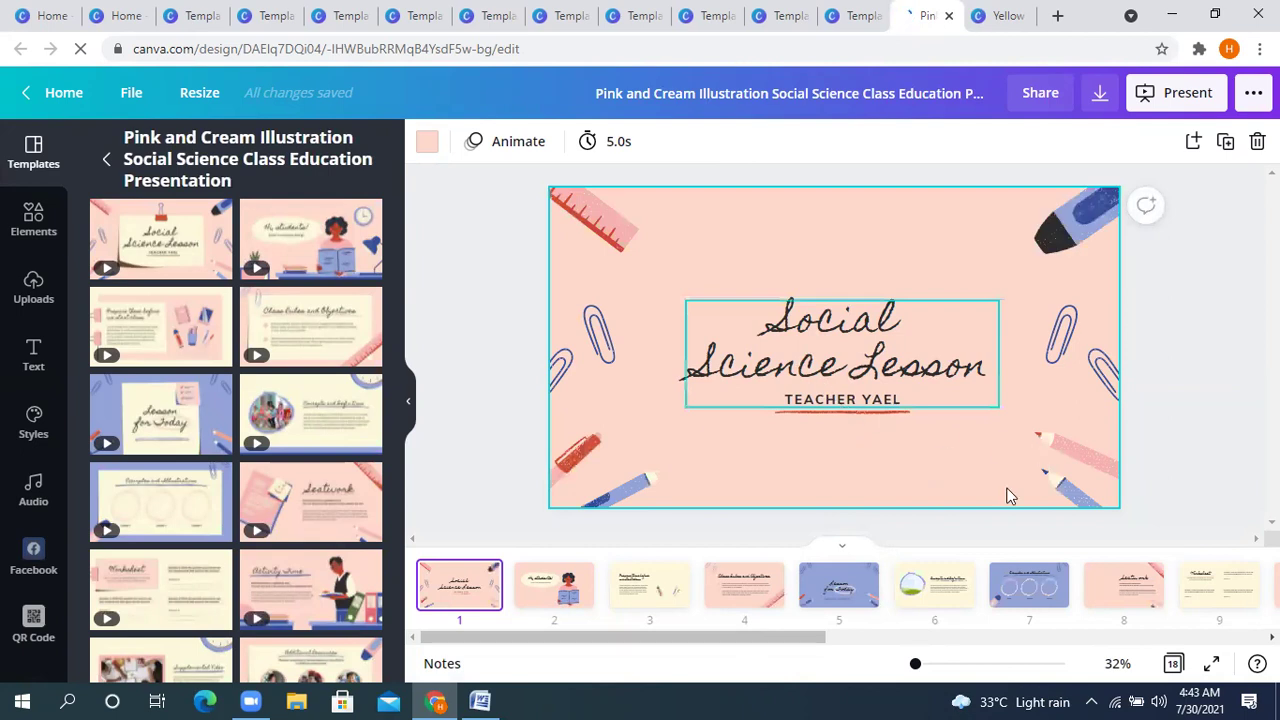
# - Check the fonts of the teacher name line and the "Social Science Lesson" title on the cover, and go to page 2
pyautogui.click(840, 400)
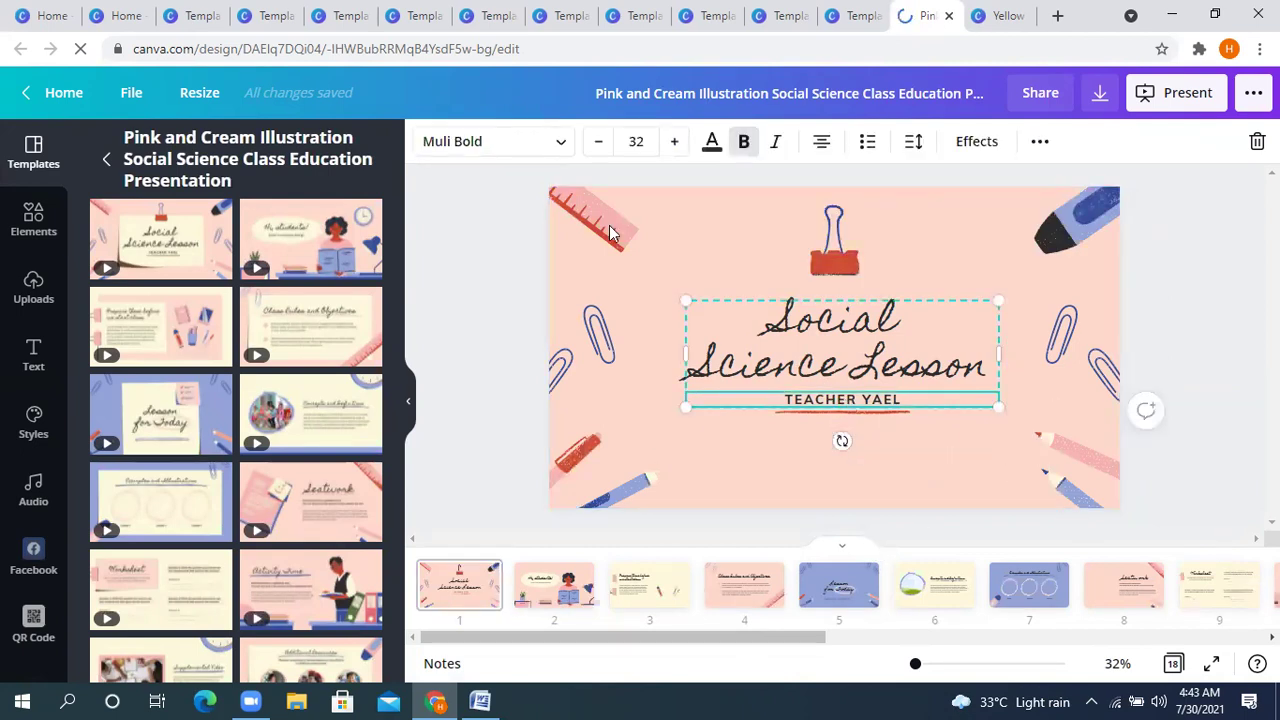
pyautogui.click(849, 373)
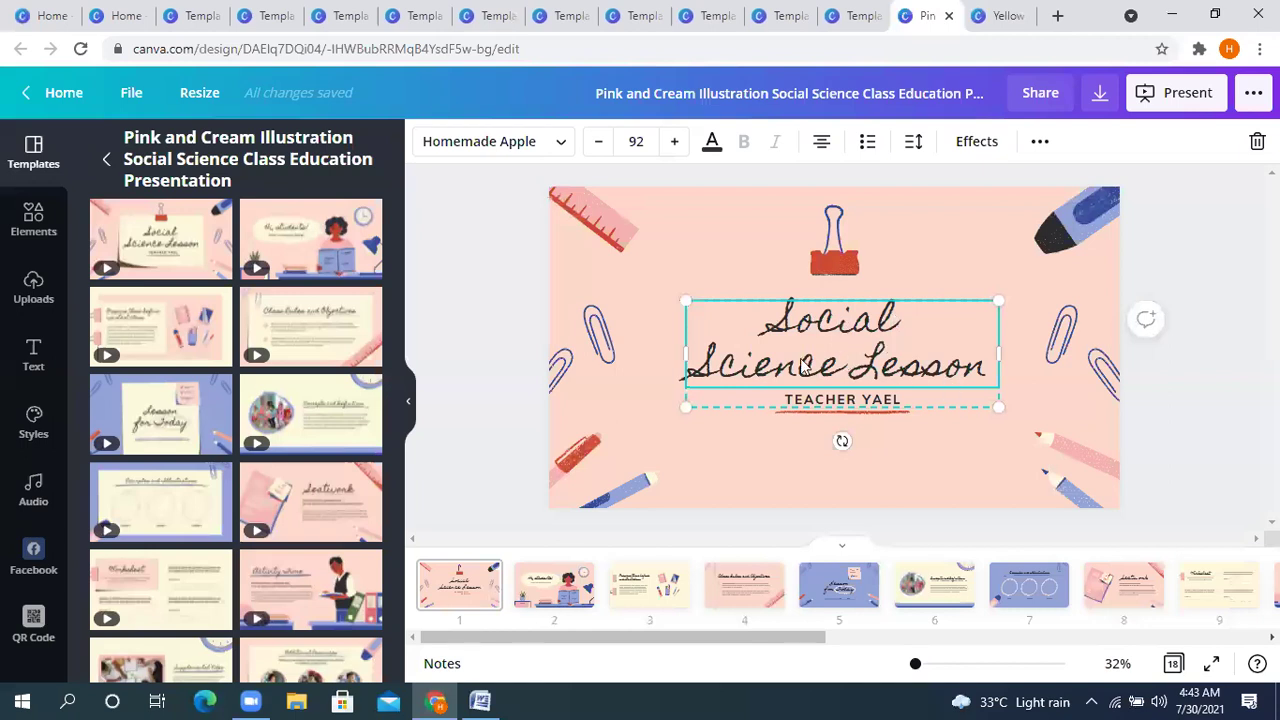
pyautogui.click(548, 600)
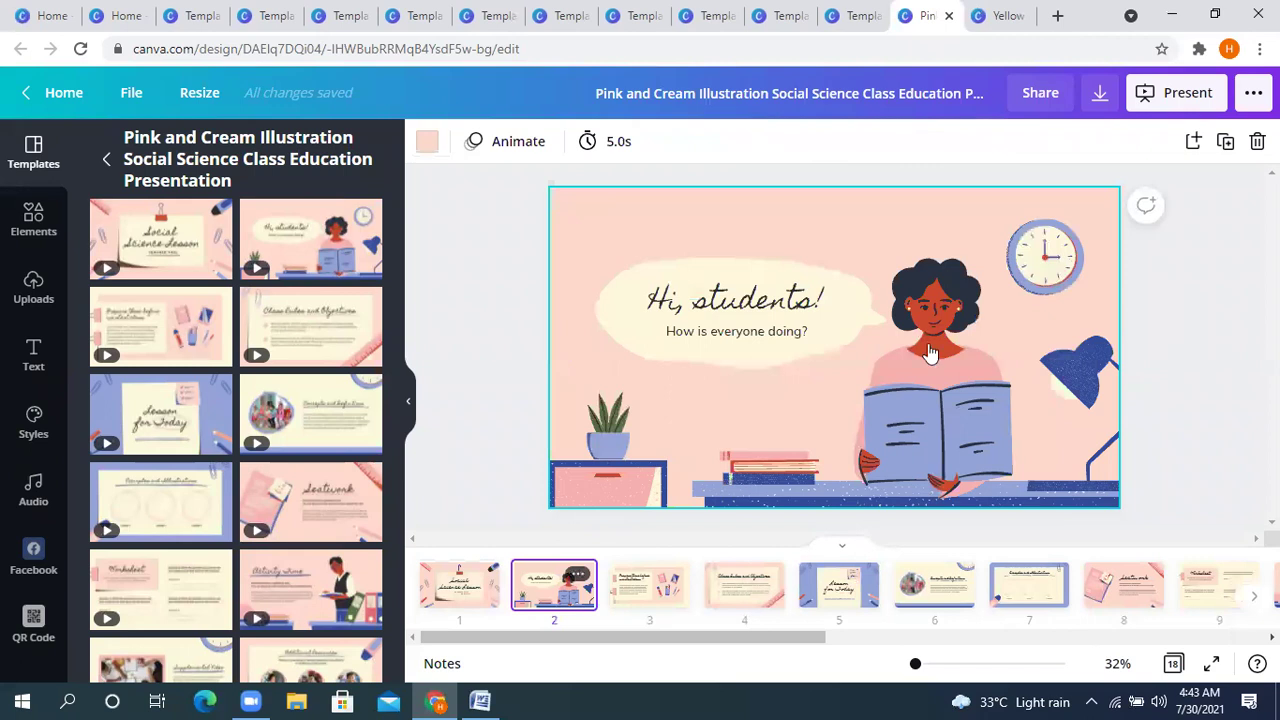
# - Go to page 3 of the social science template to view the "Prepare these before we start class" layout
pyautogui.click(649, 585)
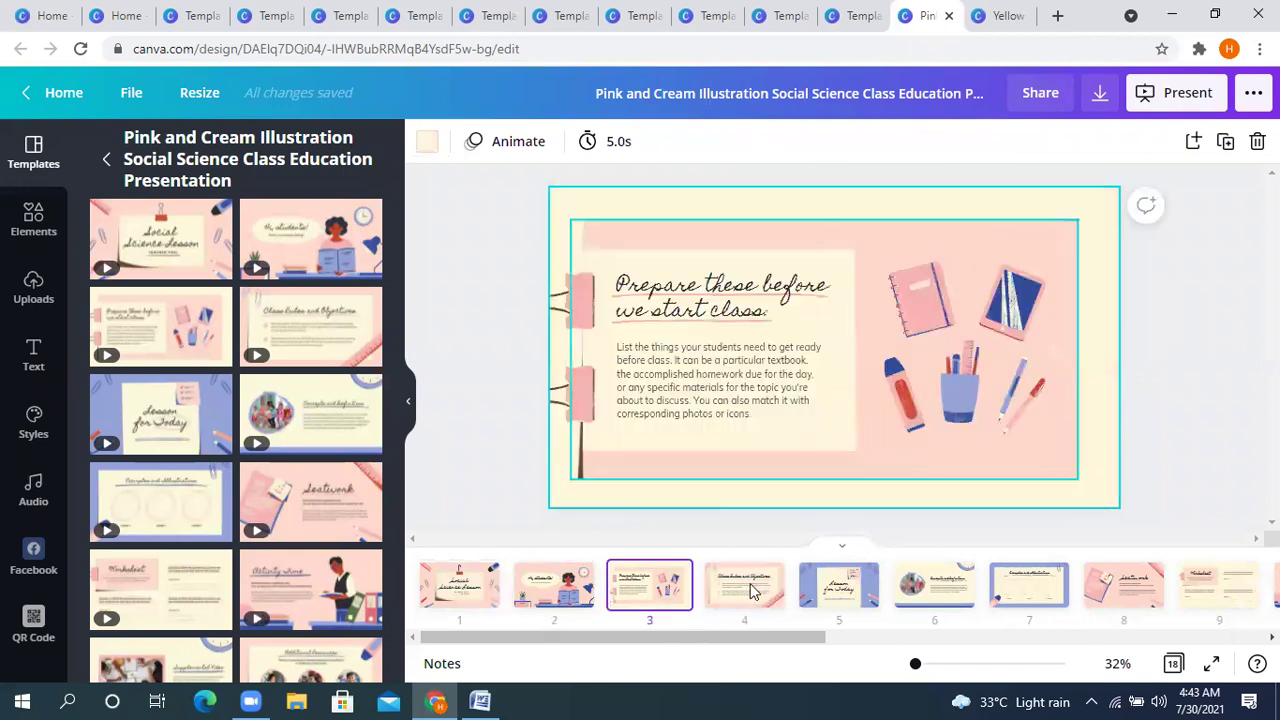
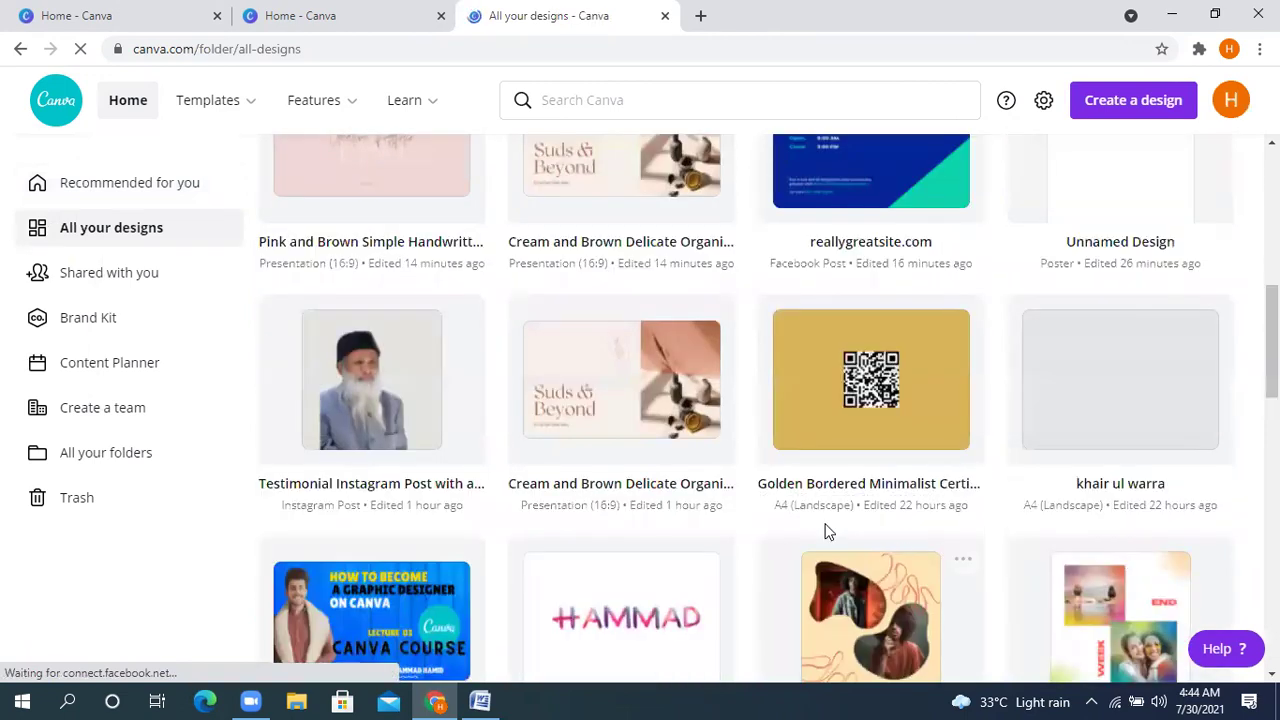
# - Open the "mobile graphgic" poster from all your designs and view it at 27% zoom
pyautogui.scroll(-5, 826, 529)
pyautogui.scroll(-4, 826, 529)
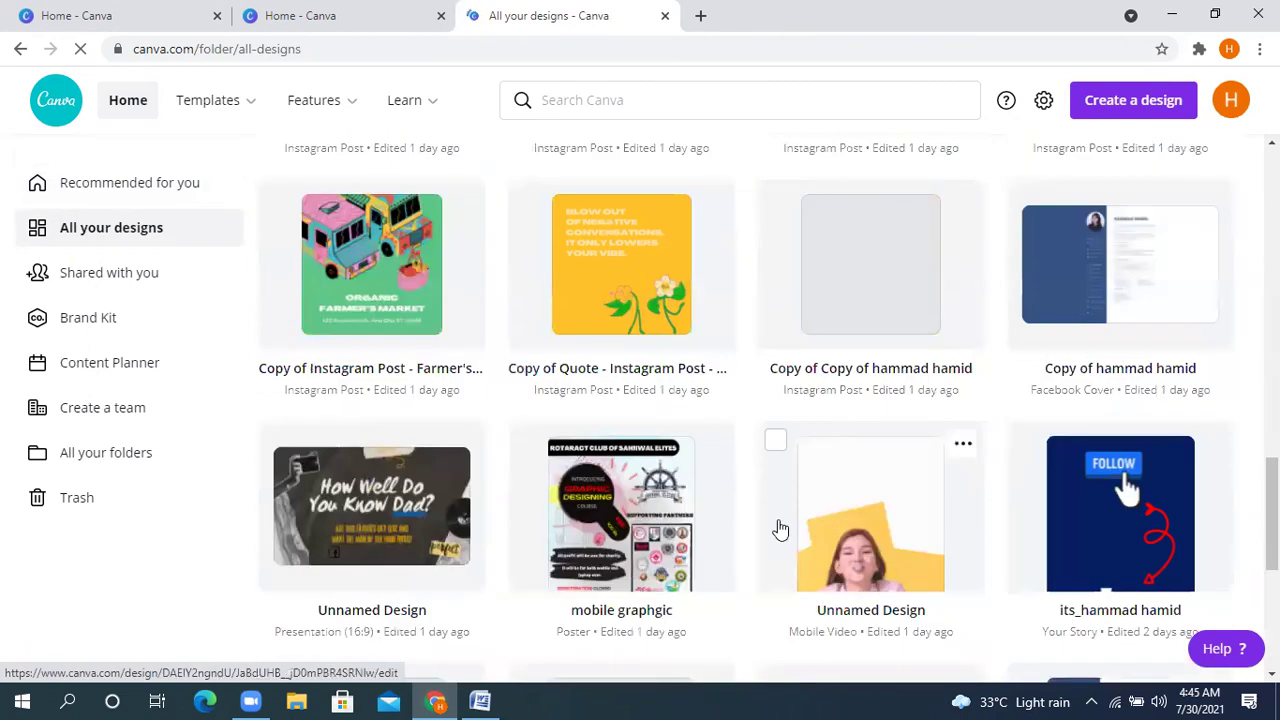
pyautogui.click(697, 453)
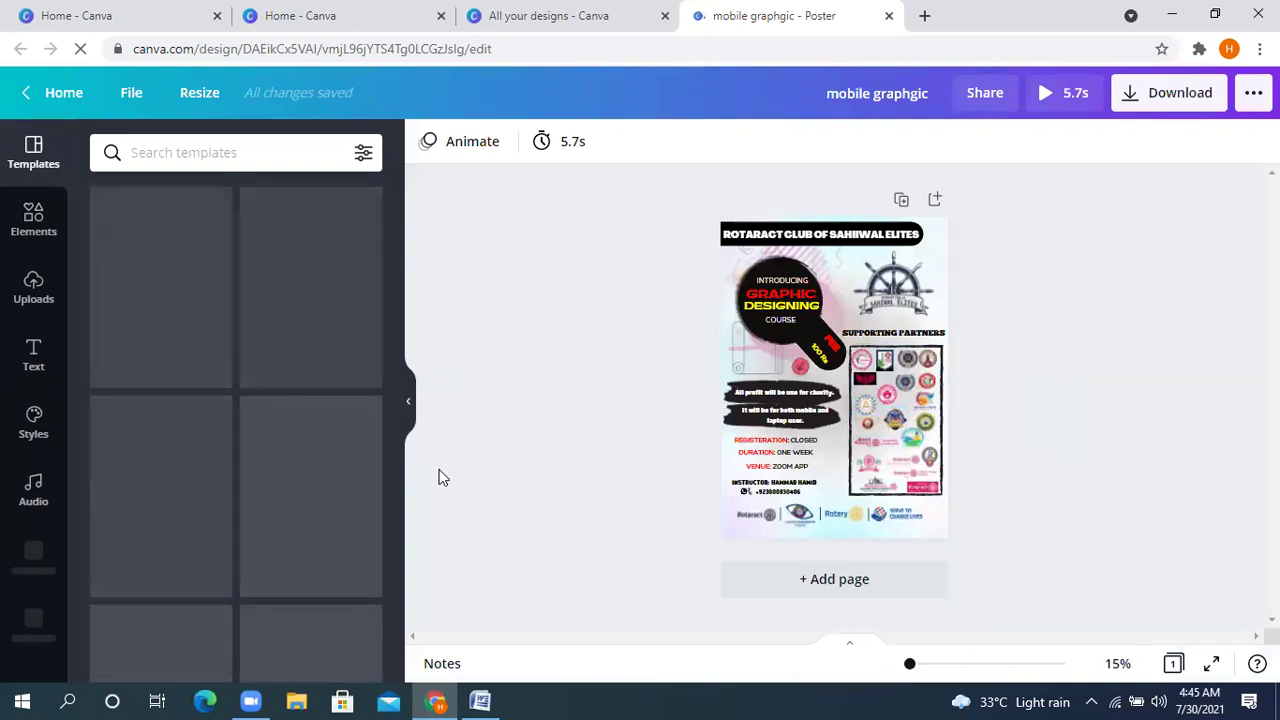
pyautogui.click(408, 400)
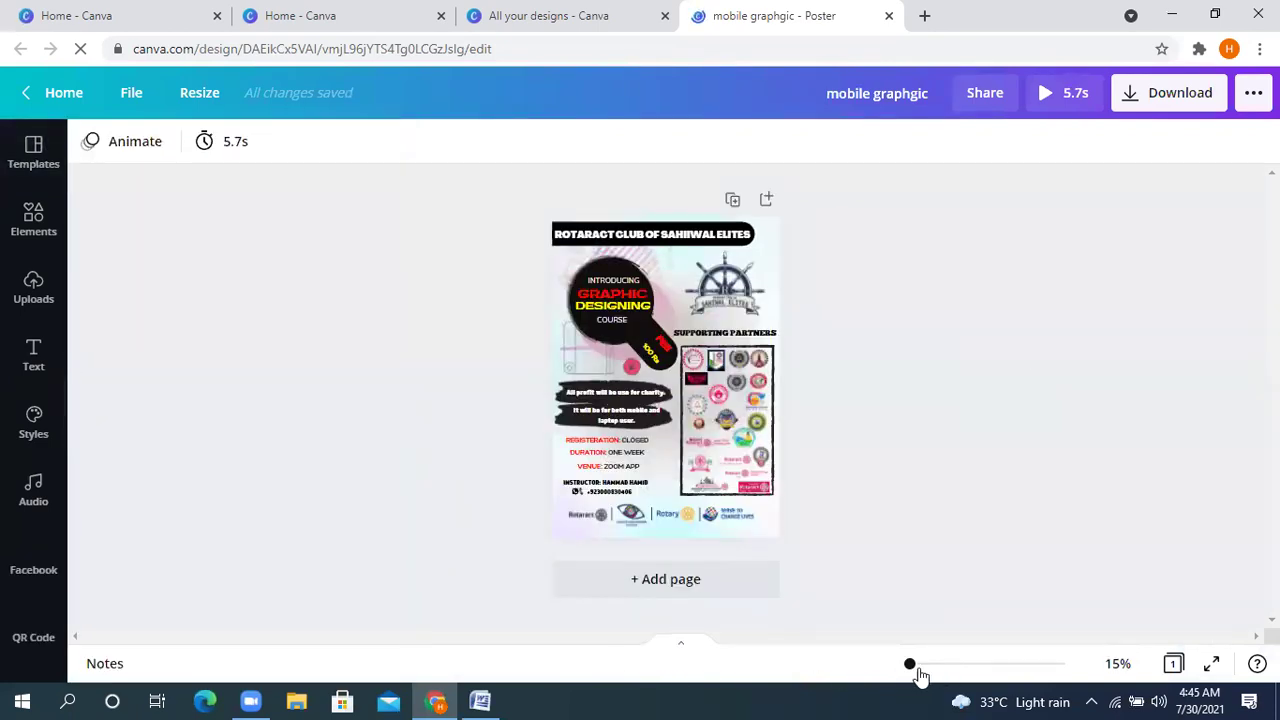
pyautogui.moveTo(926, 673); pyautogui.dragTo(914, 671)
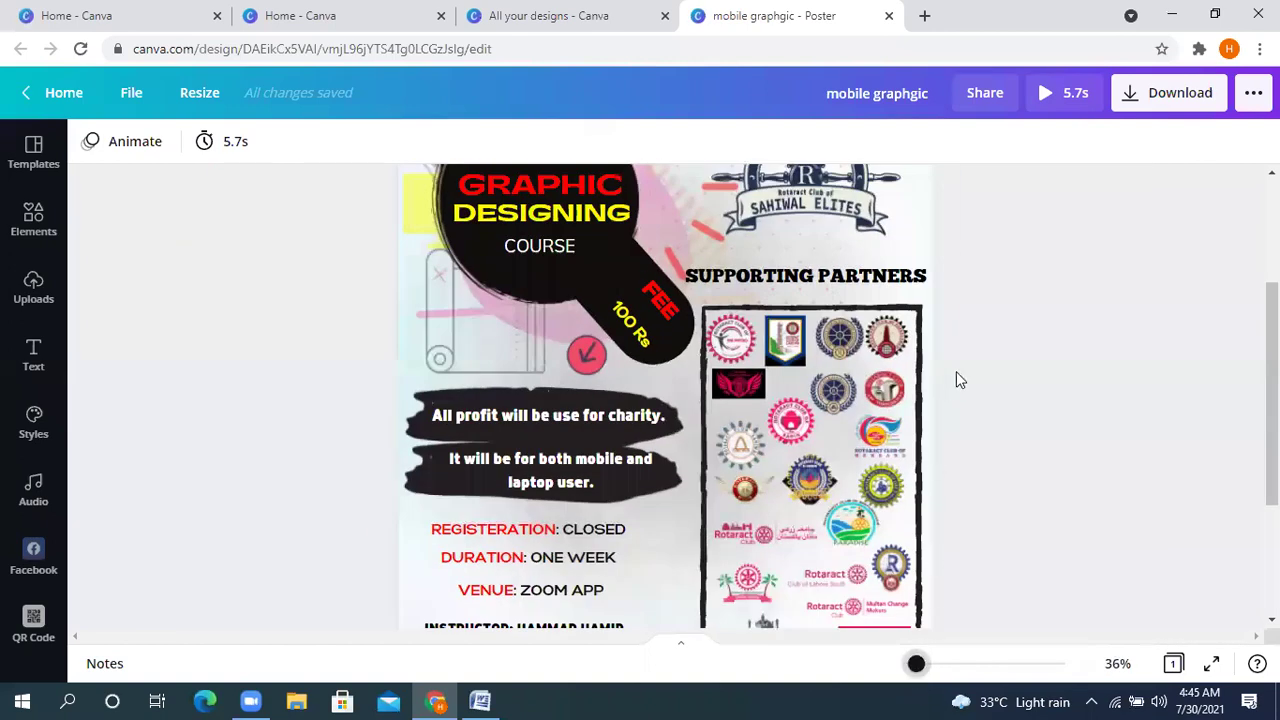
pyautogui.scroll(-2, 956, 373)
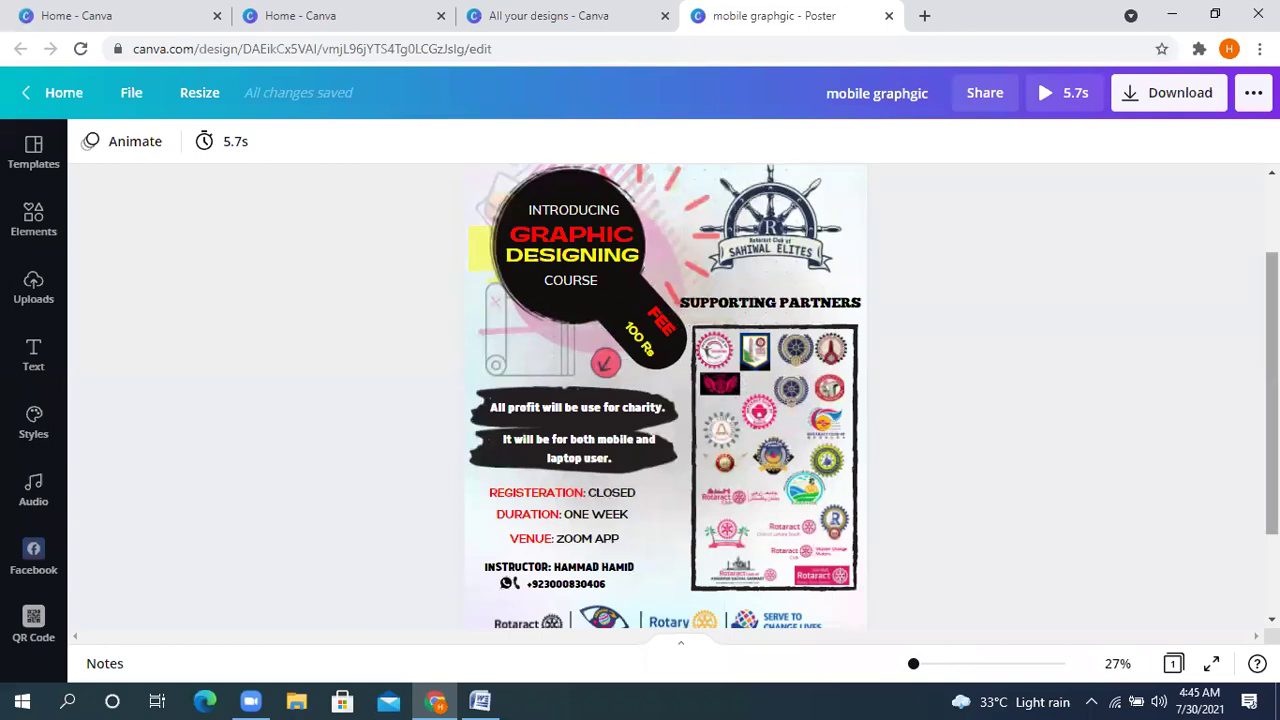
pyautogui.scroll(2, 580, 210)
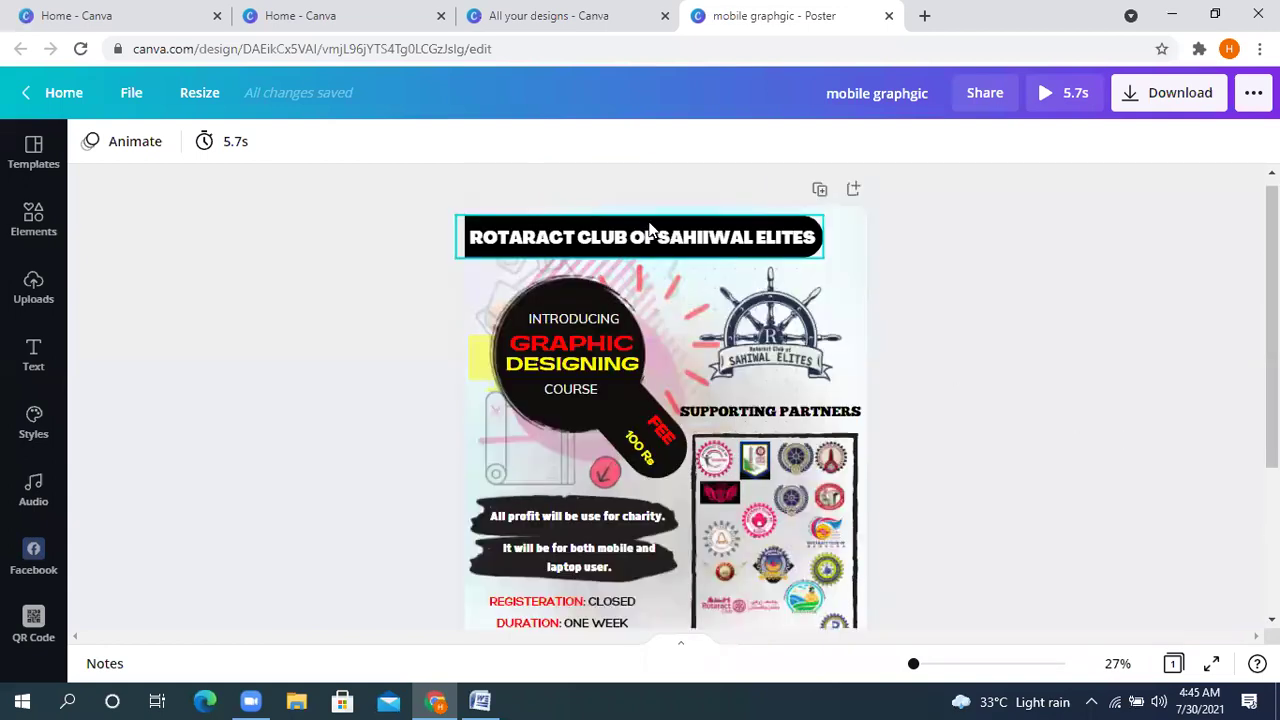
# - Add the flat-topped shape with a rounded bottom from Lines & Shapes to the poster
pyautogui.click(648, 230)
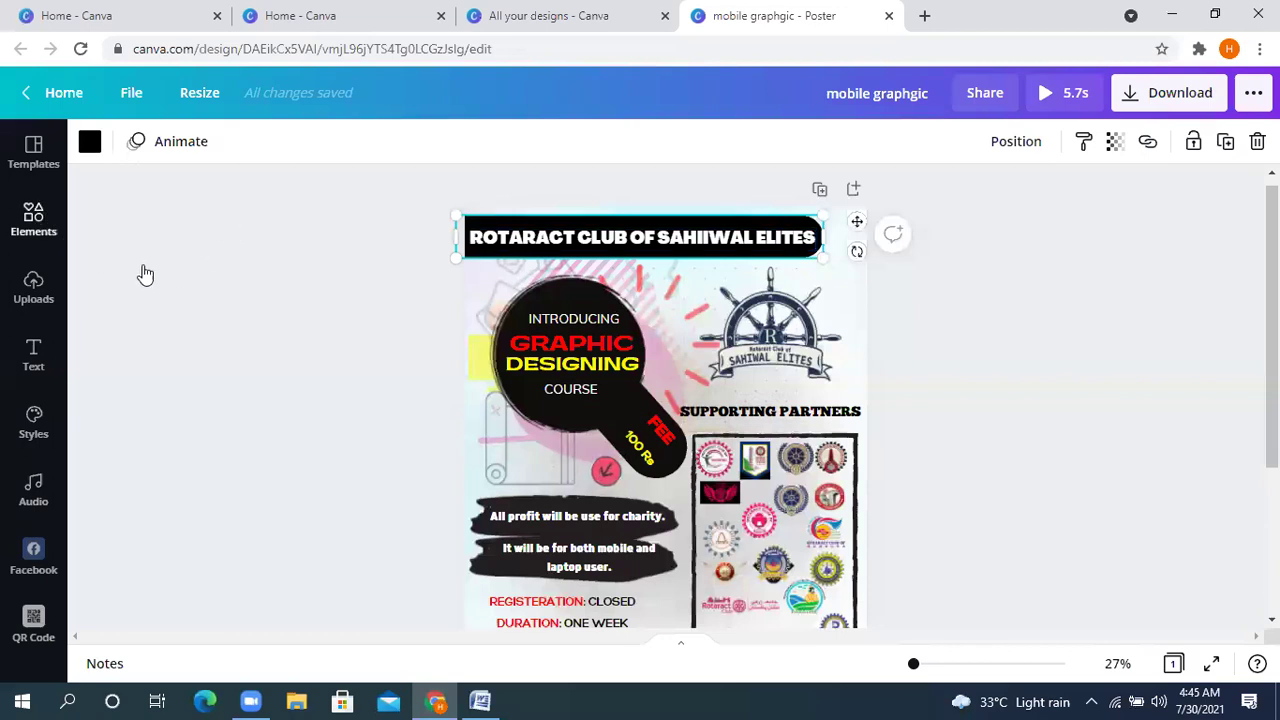
pyautogui.click(33, 218)
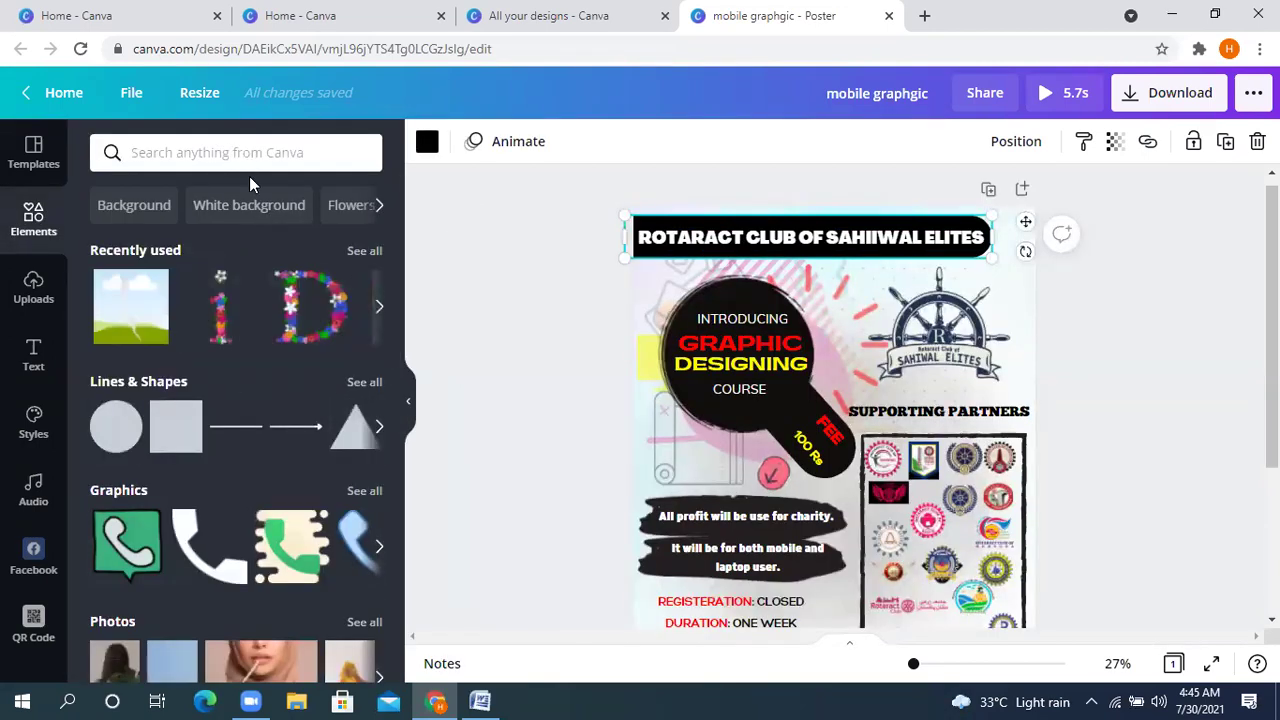
pyautogui.click(160, 388)
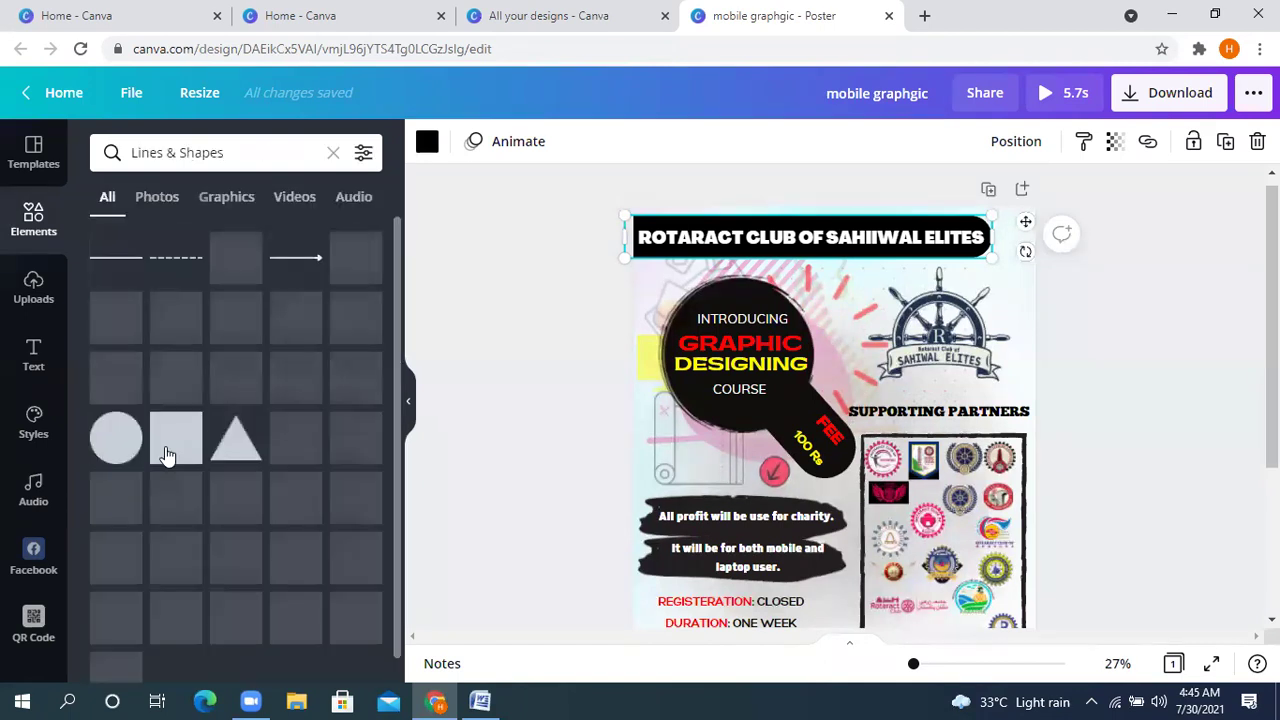
pyautogui.scroll(-2, 115, 494)
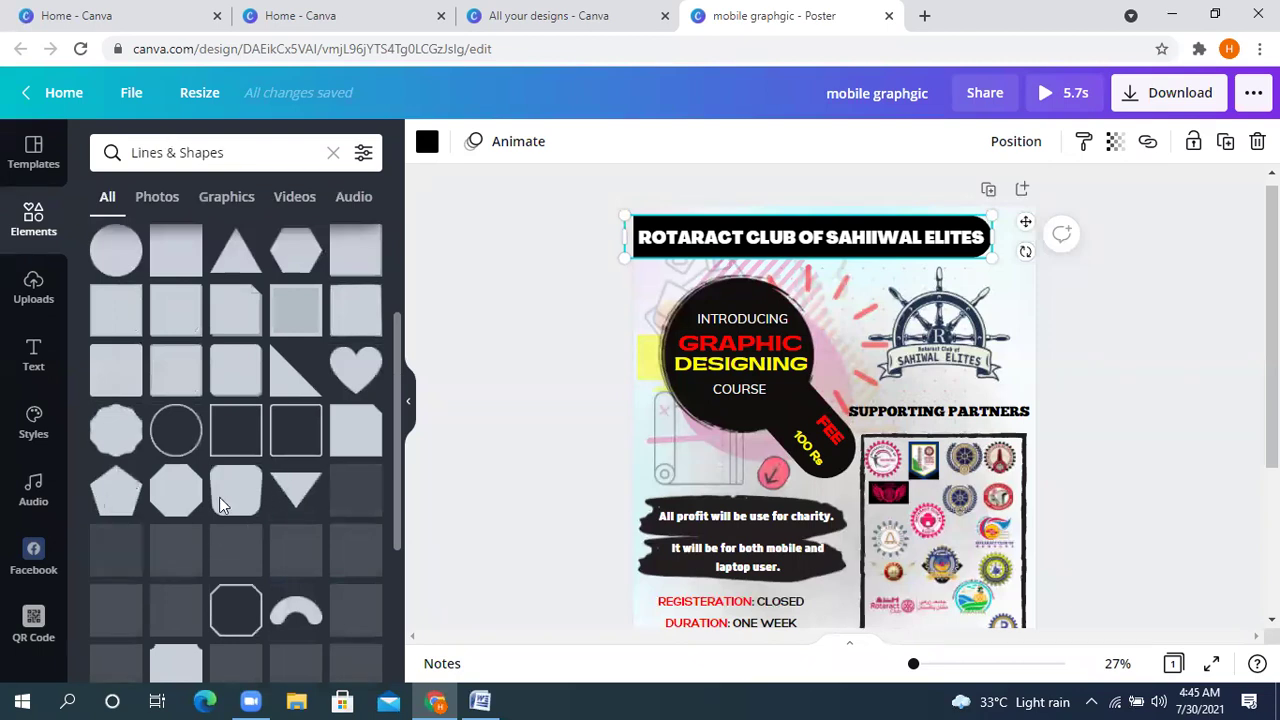
pyautogui.click(118, 552)
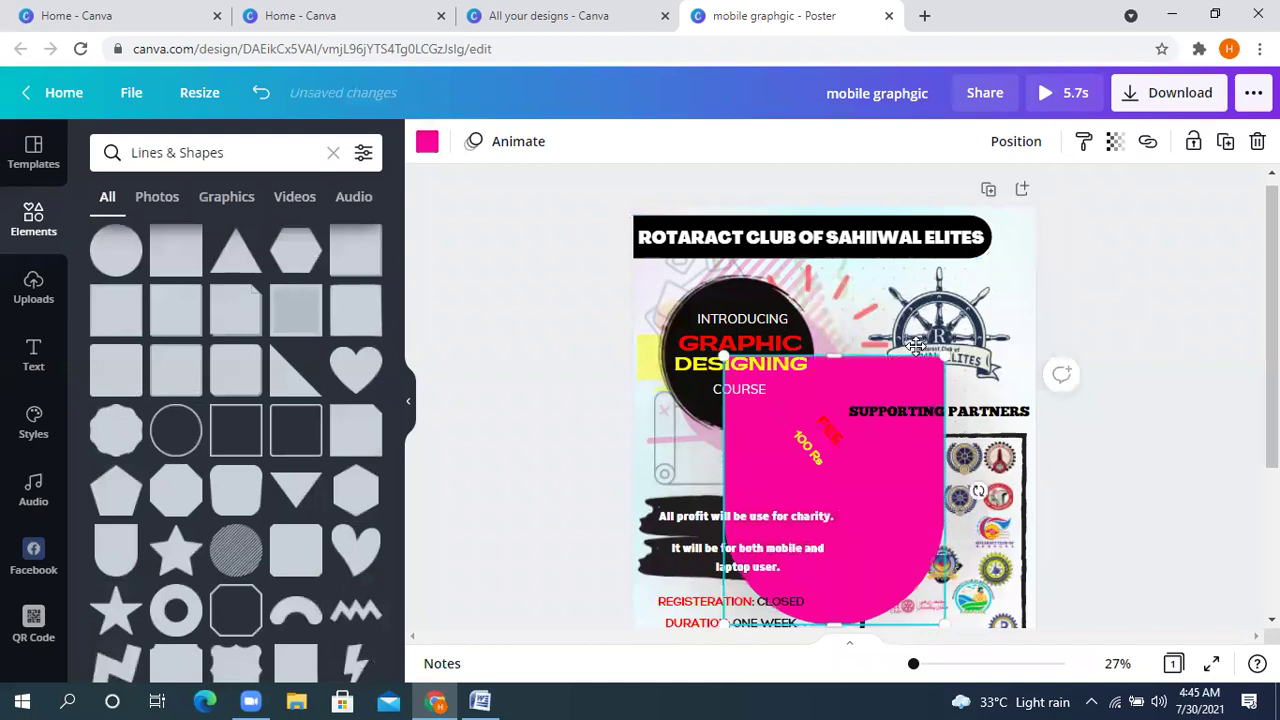
# - Reposition the pink shape and resize it into a tall narrow bar about 6.3 wide and 34.7 high
pyautogui.moveTo(915, 345); pyautogui.dragTo(970, 92)
pyautogui.moveTo(827, 291); pyautogui.dragTo(717, 436)
pyautogui.moveTo(785, 516); pyautogui.dragTo(786, 512)
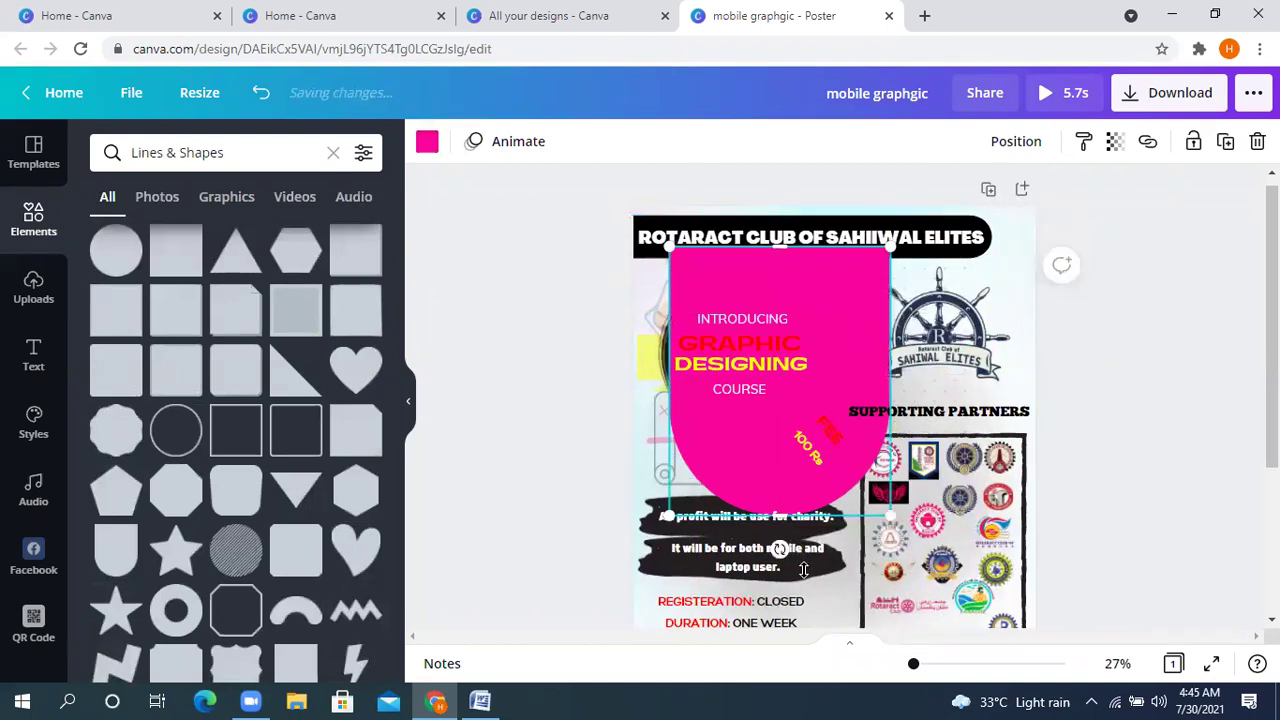
pyautogui.moveTo(875, 568); pyautogui.dragTo(893, 572)
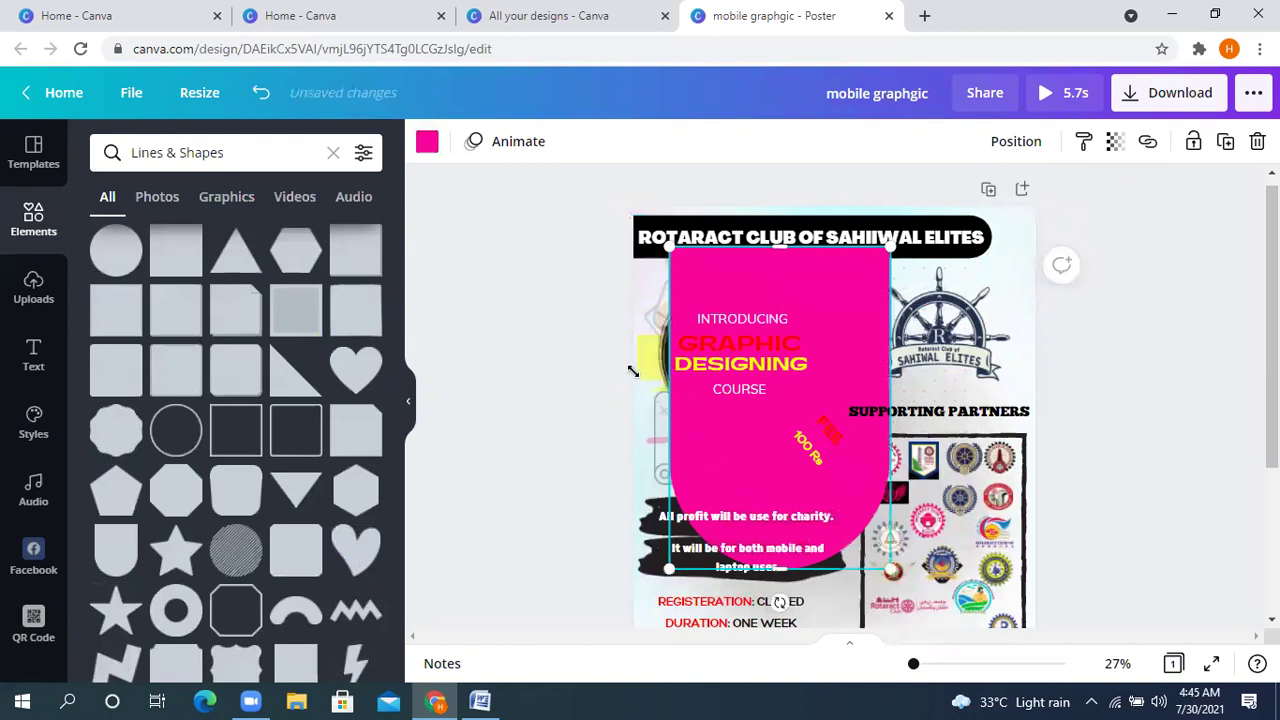
pyautogui.hotkey('ctrl', 'z')
pyautogui.moveTo(698, 287); pyautogui.dragTo(716, 600)
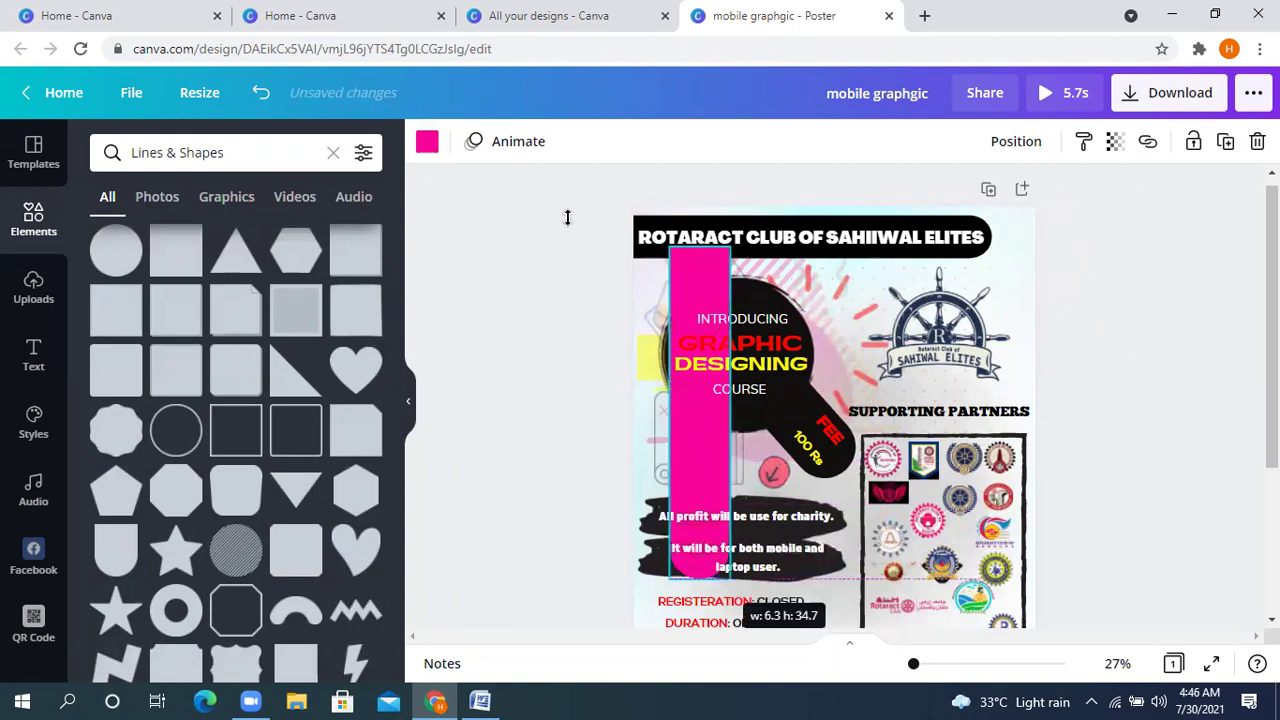
# - Recolour the narrow bar black and move it up over the poster's "Introducing Graphic Designing Course" area
pyautogui.click(429, 148)
pyautogui.click(160, 238)
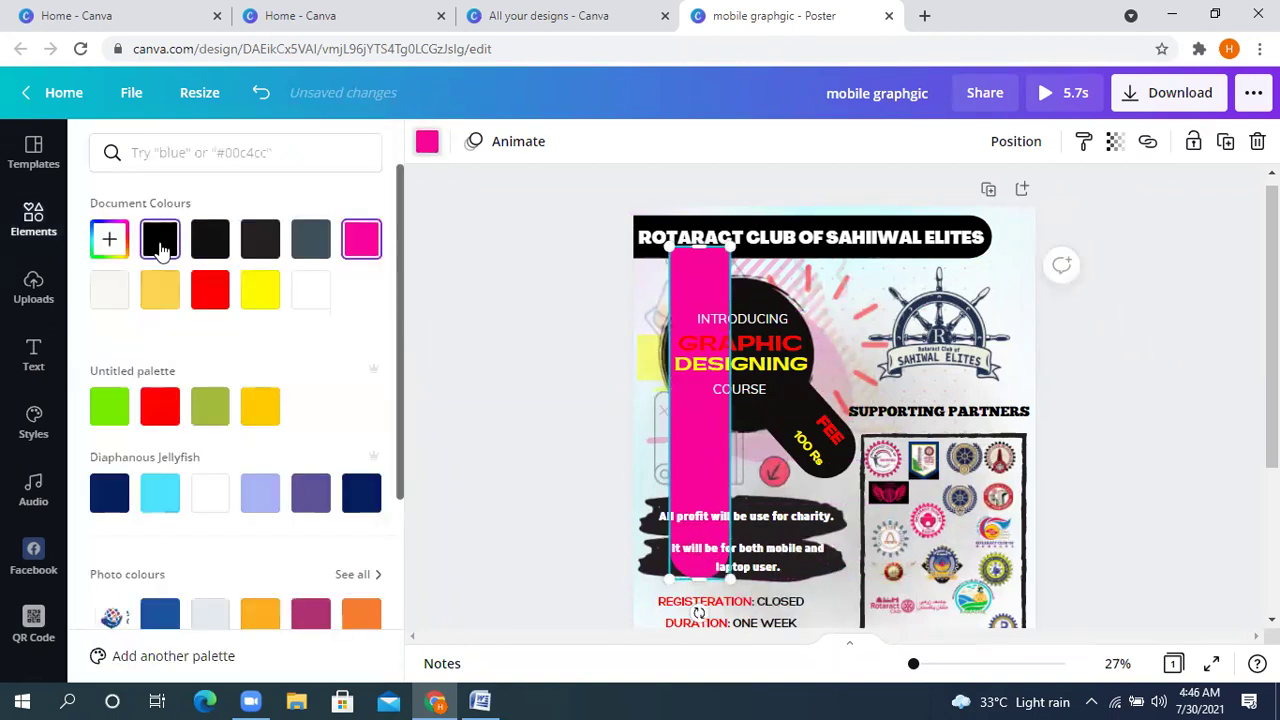
pyautogui.moveTo(731, 345); pyautogui.dragTo(816, 177)
pyautogui.moveTo(717, 468); pyautogui.dragTo(725, 518)
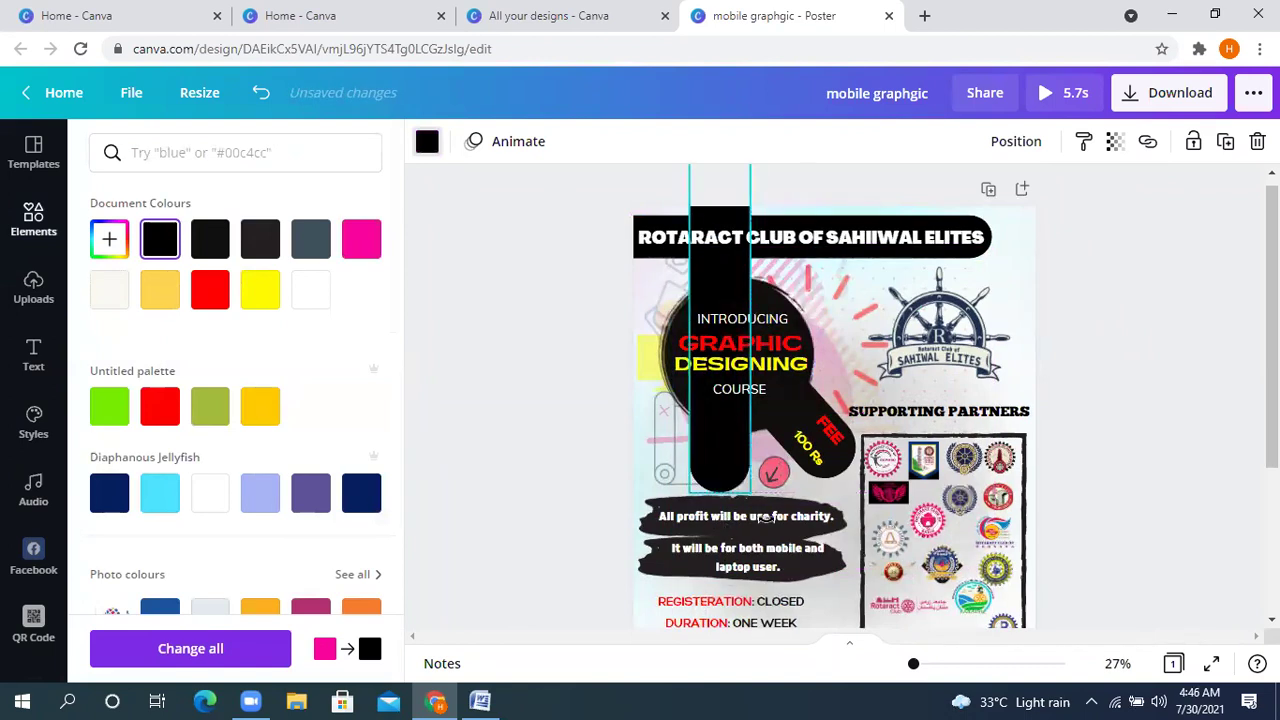
# - Try the black bar rotated nearly horizontal over the club name banner, and remove it from the poster
pyautogui.moveTo(903, 276); pyautogui.dragTo(901, 230)
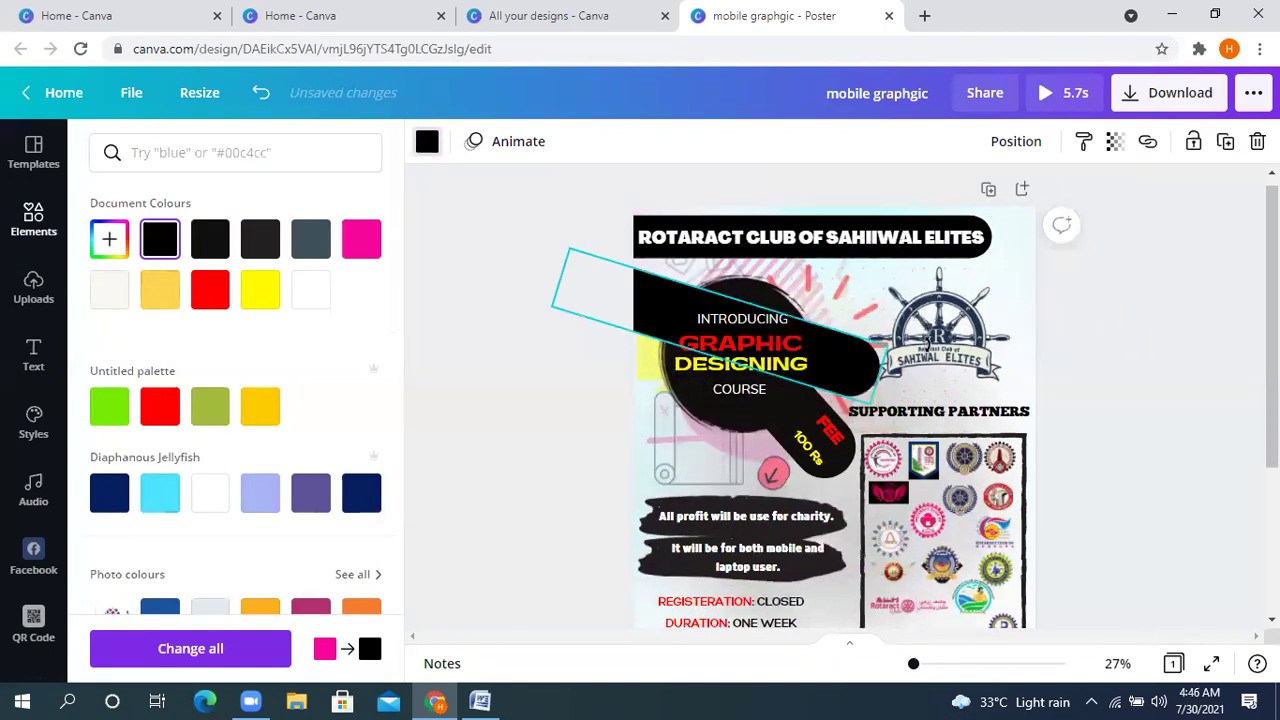
pyautogui.moveTo(920, 340); pyautogui.dragTo(892, 342)
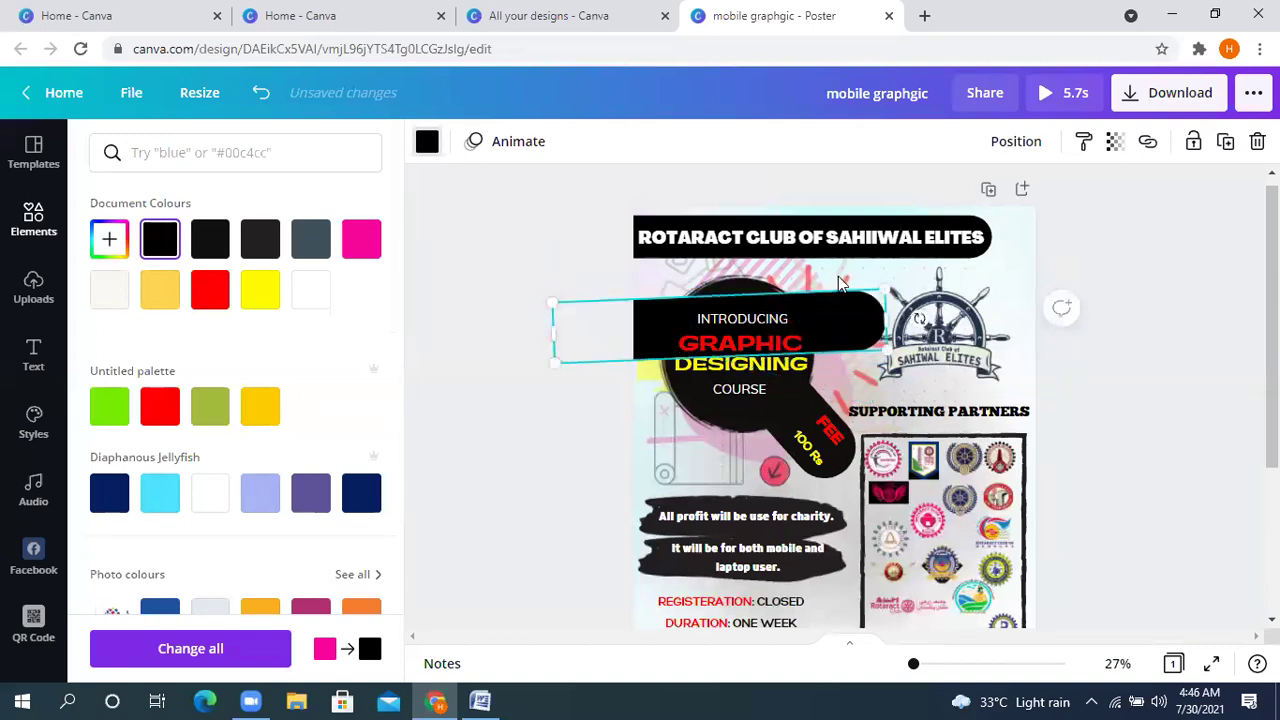
pyautogui.moveTo(848, 248); pyautogui.dragTo(822, 273)
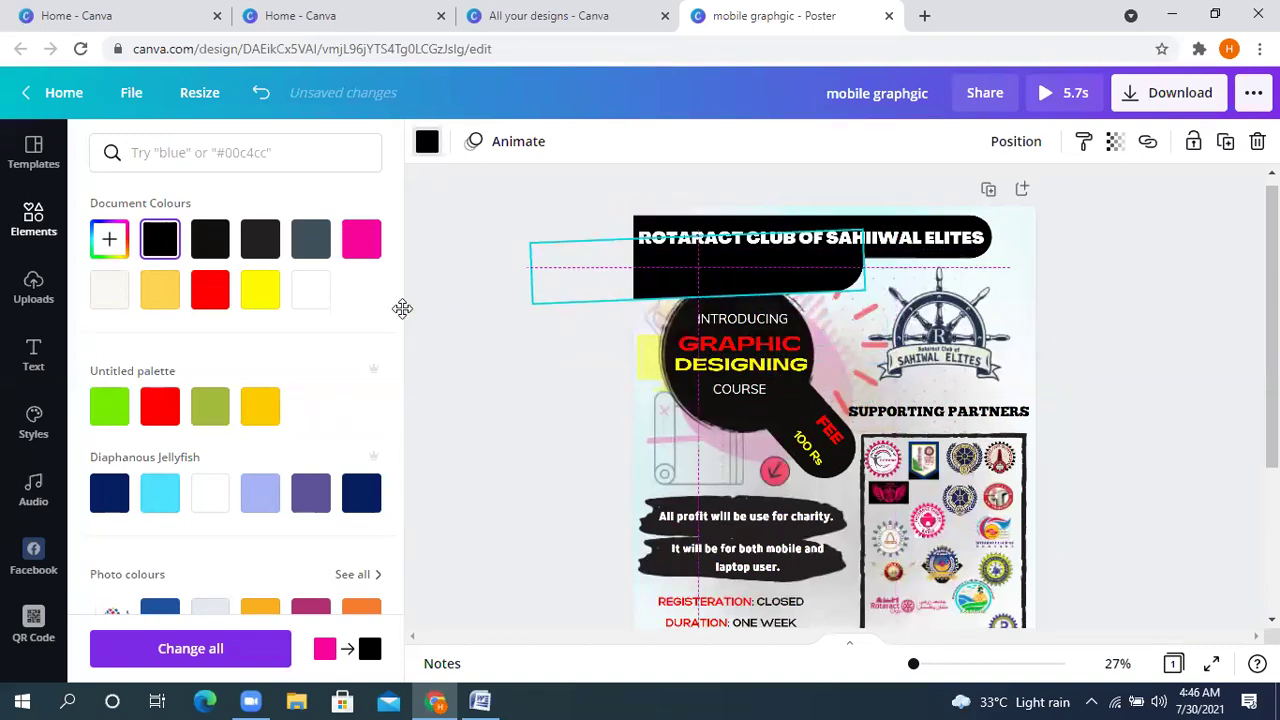
pyautogui.moveTo(402, 308); pyautogui.dragTo(466, 344)
pyautogui.click(466, 344)
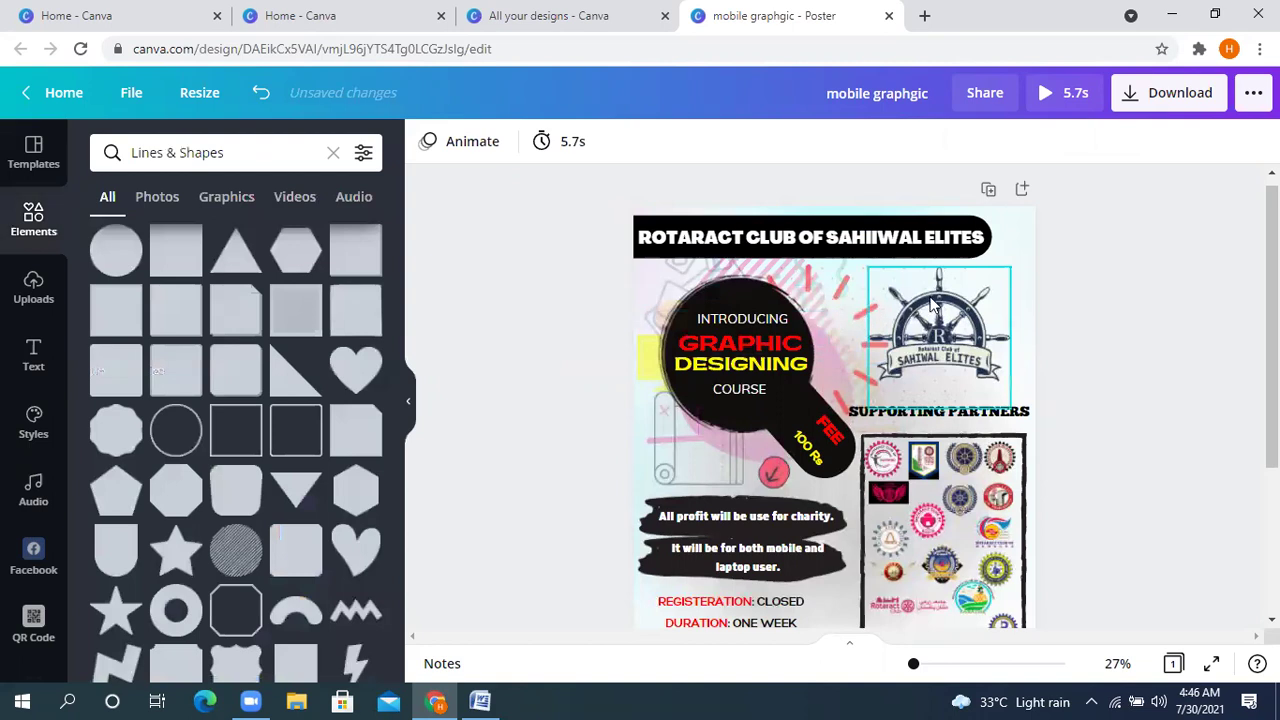
# - Select the Sahiwal Elites ship's wheel logo and look over the poster's course details and partner logos
pyautogui.click(932, 355)
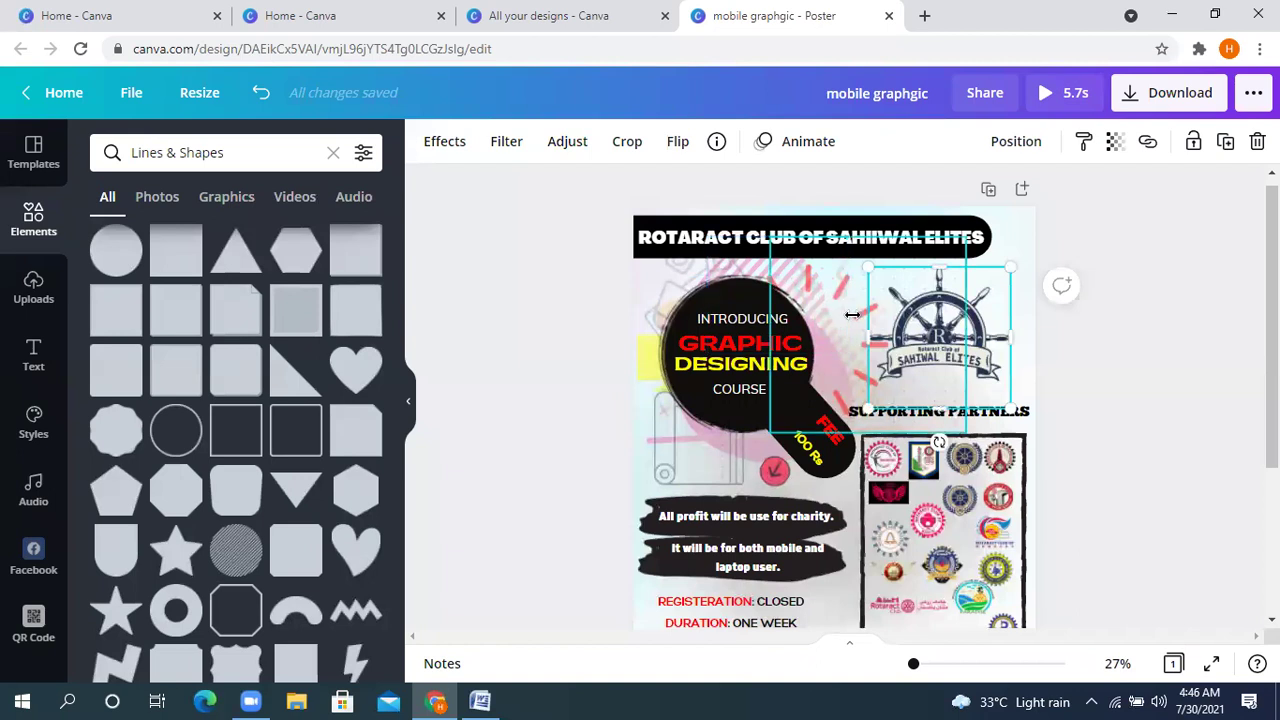
pyautogui.scroll(-3, 907, 350)
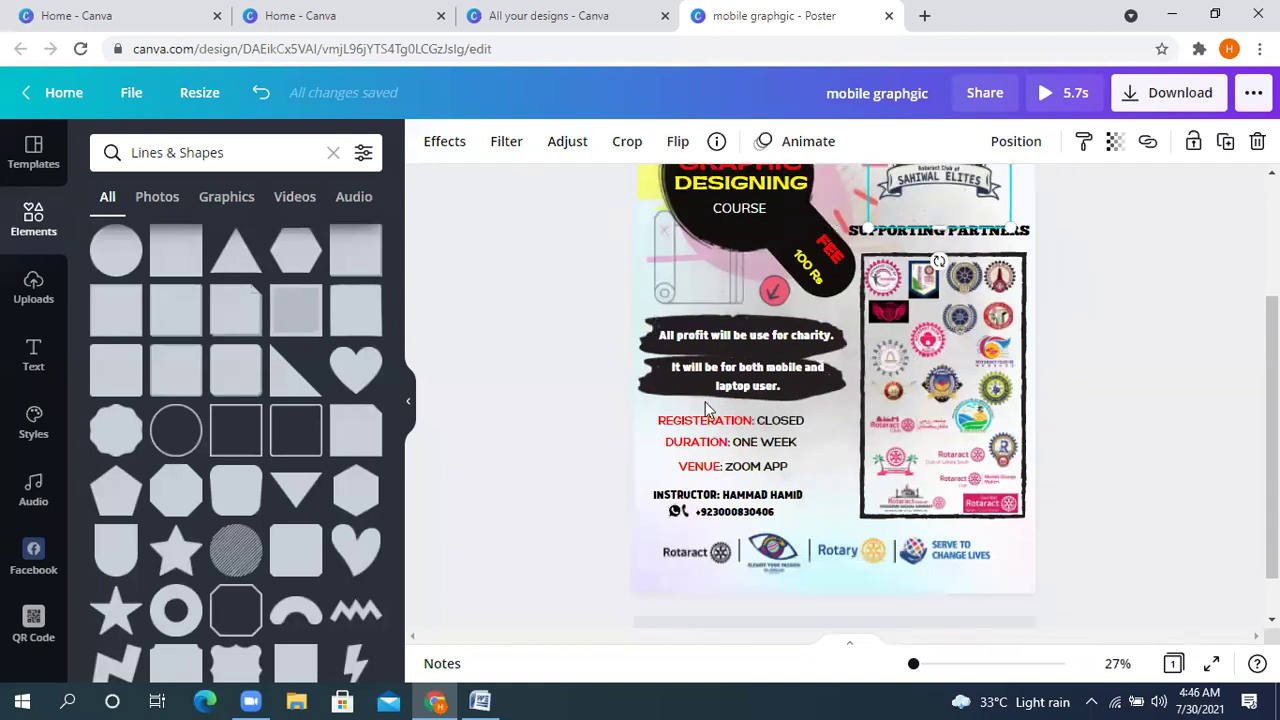
pyautogui.scroll(1, 710, 390)
pyautogui.scroll(1, 767, 340)
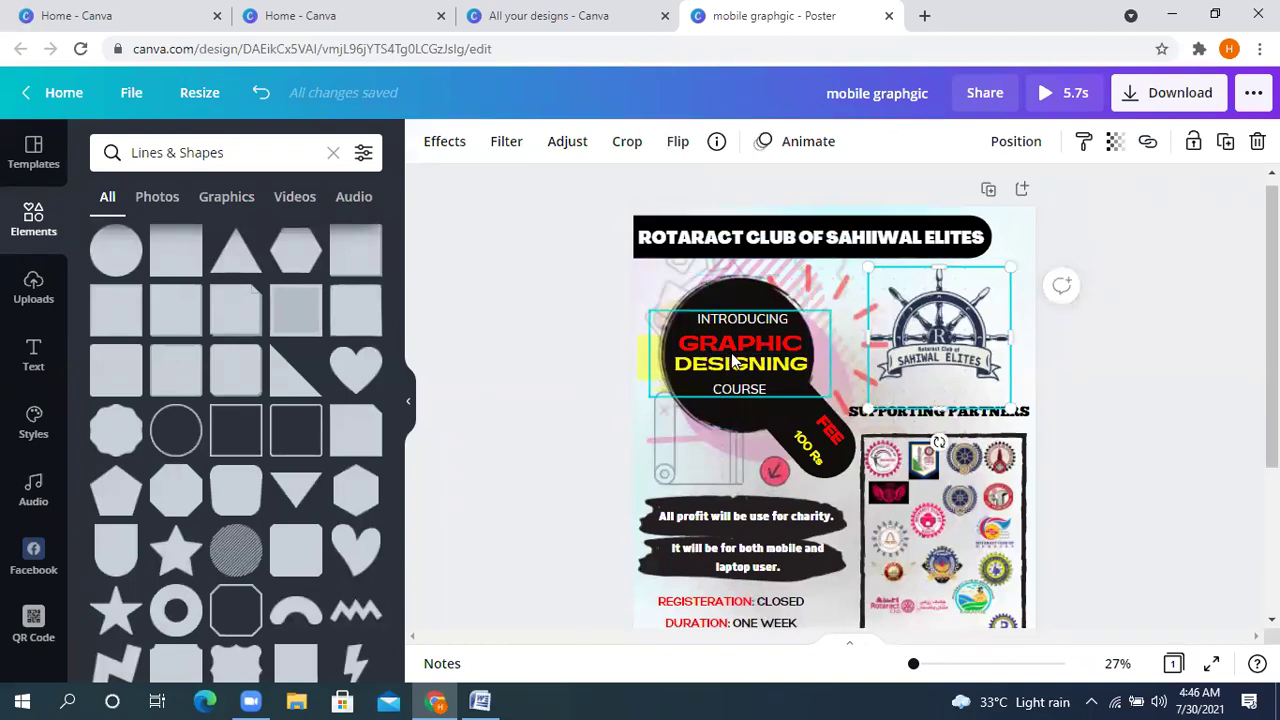
# - Move the "Introducing Graphic Designing Course" text slightly up and right, and check its fonts and that of "Supporting Partners"
pyautogui.moveTo(733, 362)
pyautogui.mouseDown()
pyautogui.moveTo(745, 356)
pyautogui.moveTo(736, 345)
pyautogui.mouseUp()
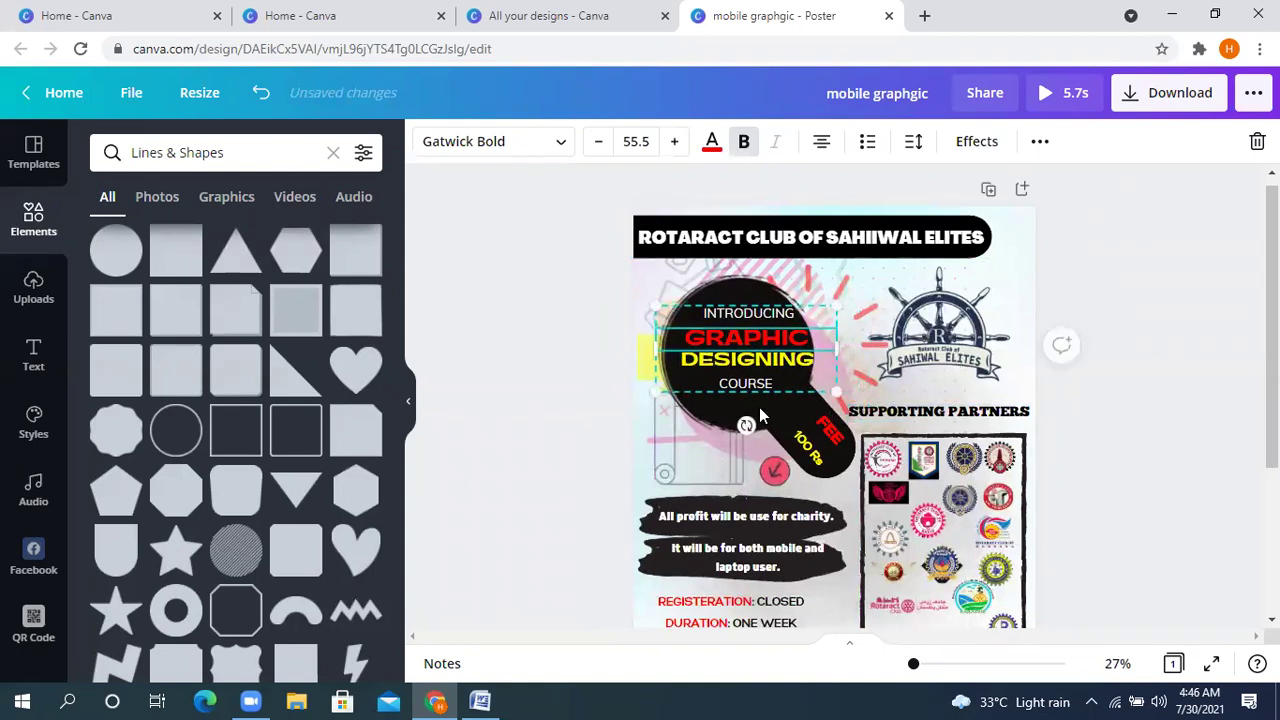
pyautogui.click(752, 318)
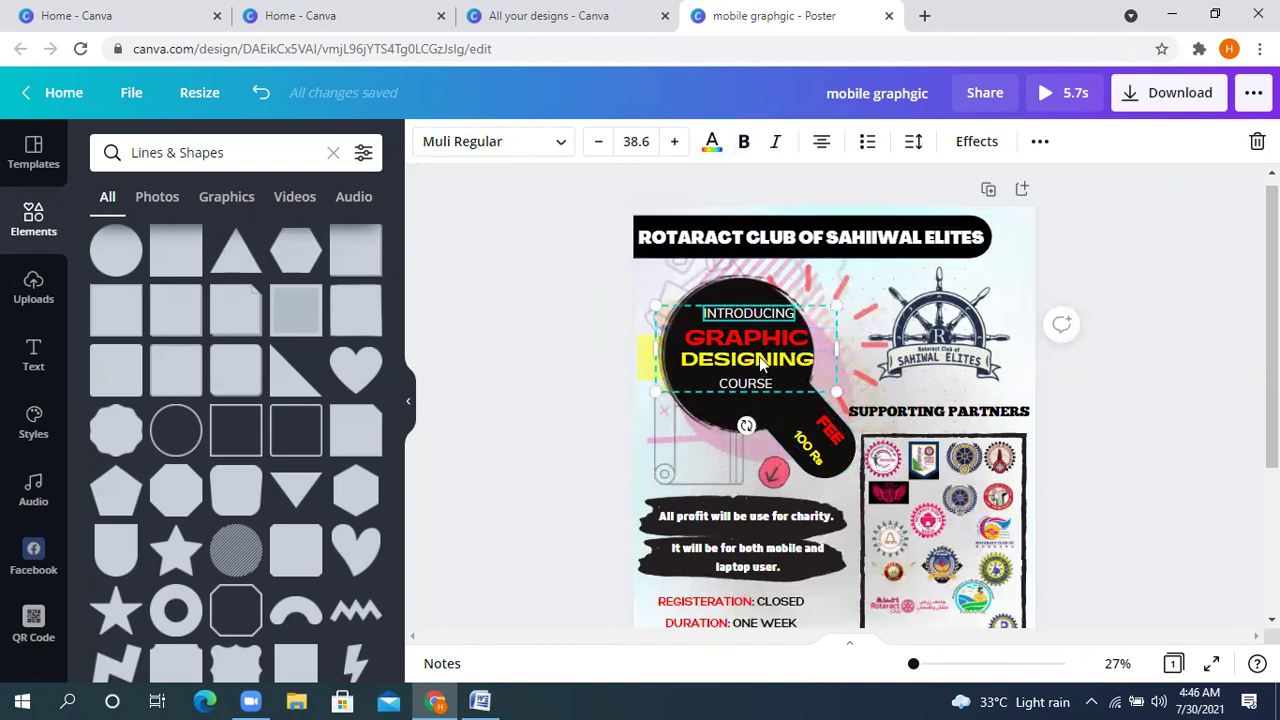
pyautogui.click(759, 357)
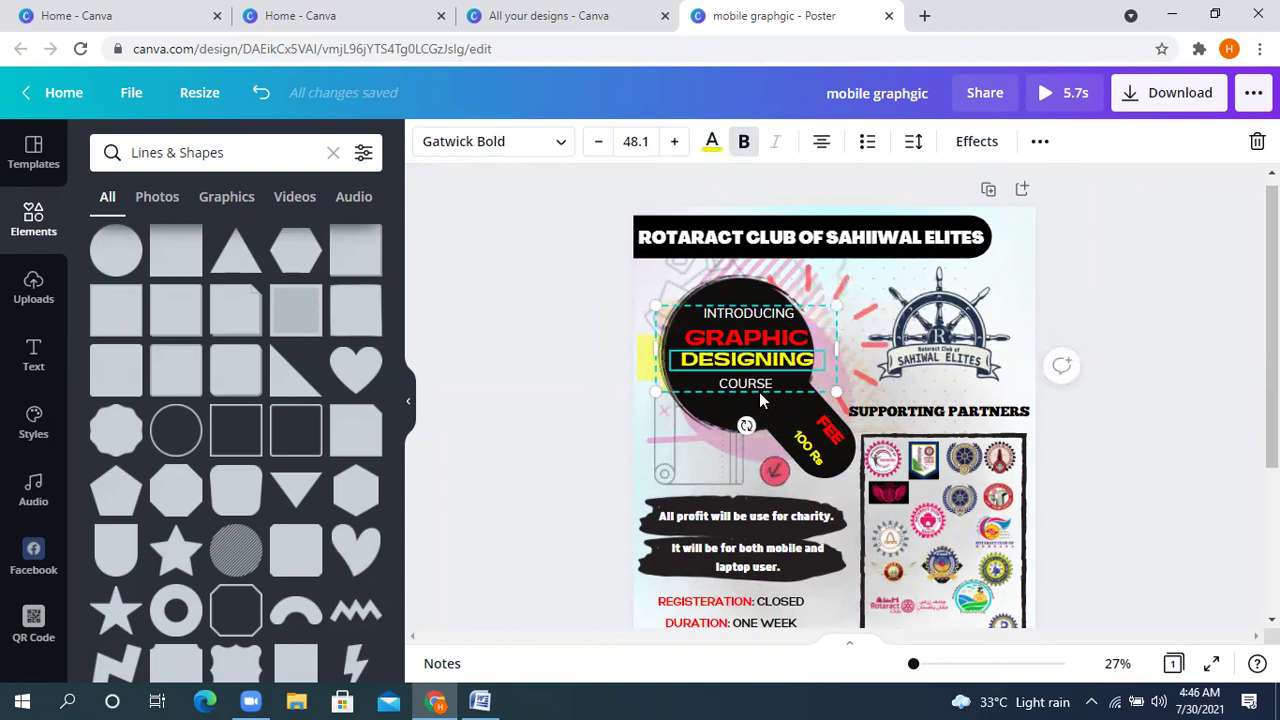
pyautogui.click(910, 413)
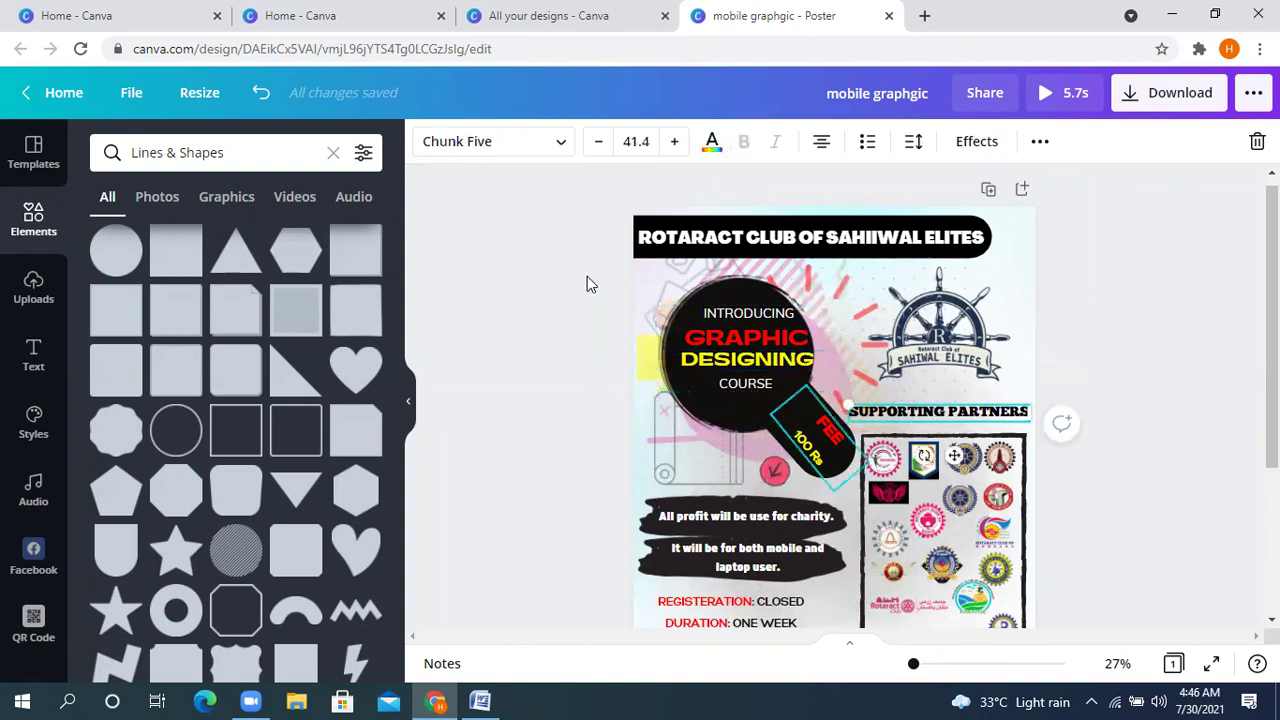
# - Compare the font of the "Introducing" line with the text in the lower part of the poster
pyautogui.scroll(-5, 506, 320)
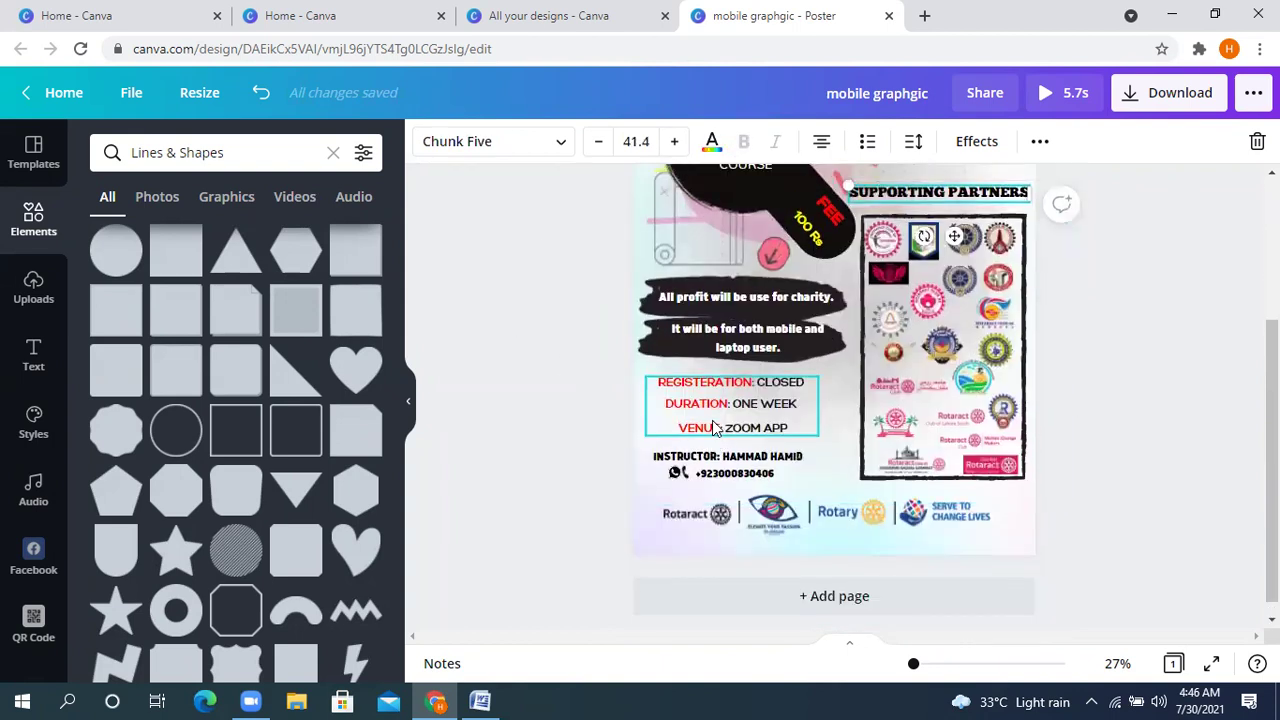
pyautogui.scroll(5, 740, 340)
pyautogui.click(752, 326)
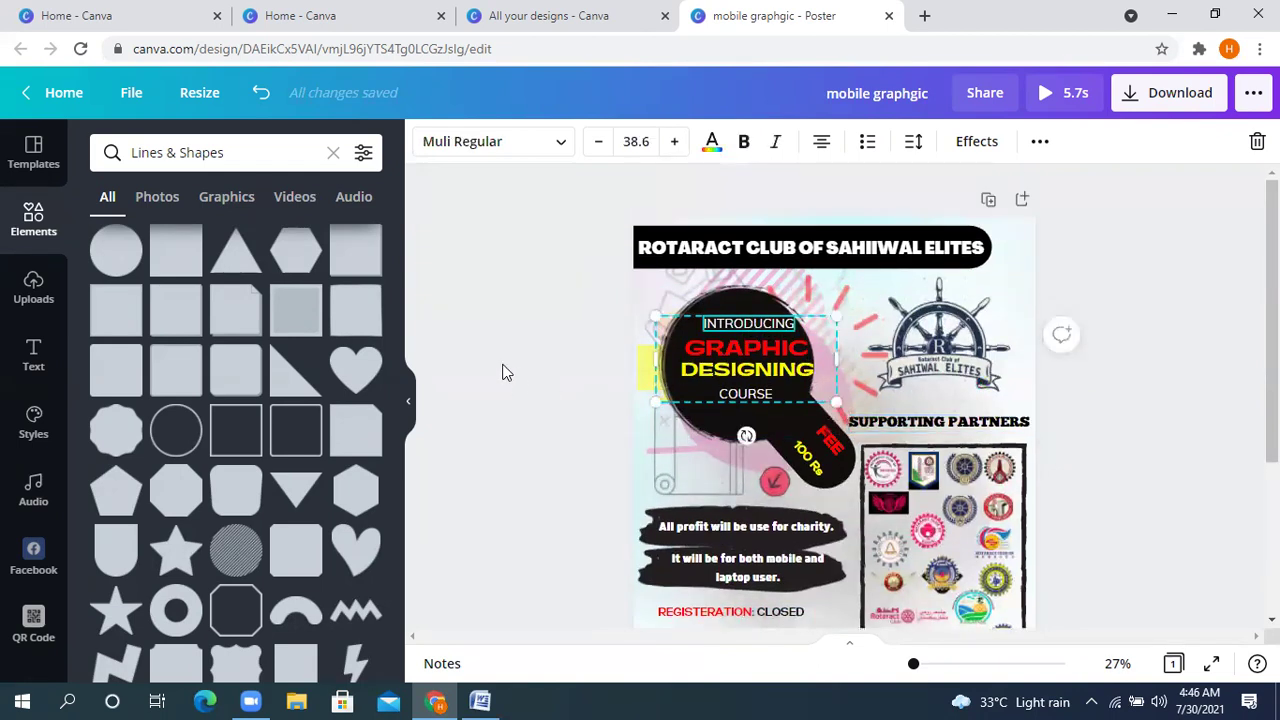
pyautogui.scroll(-5, 480, 365)
pyautogui.scroll(5, 905, 450)
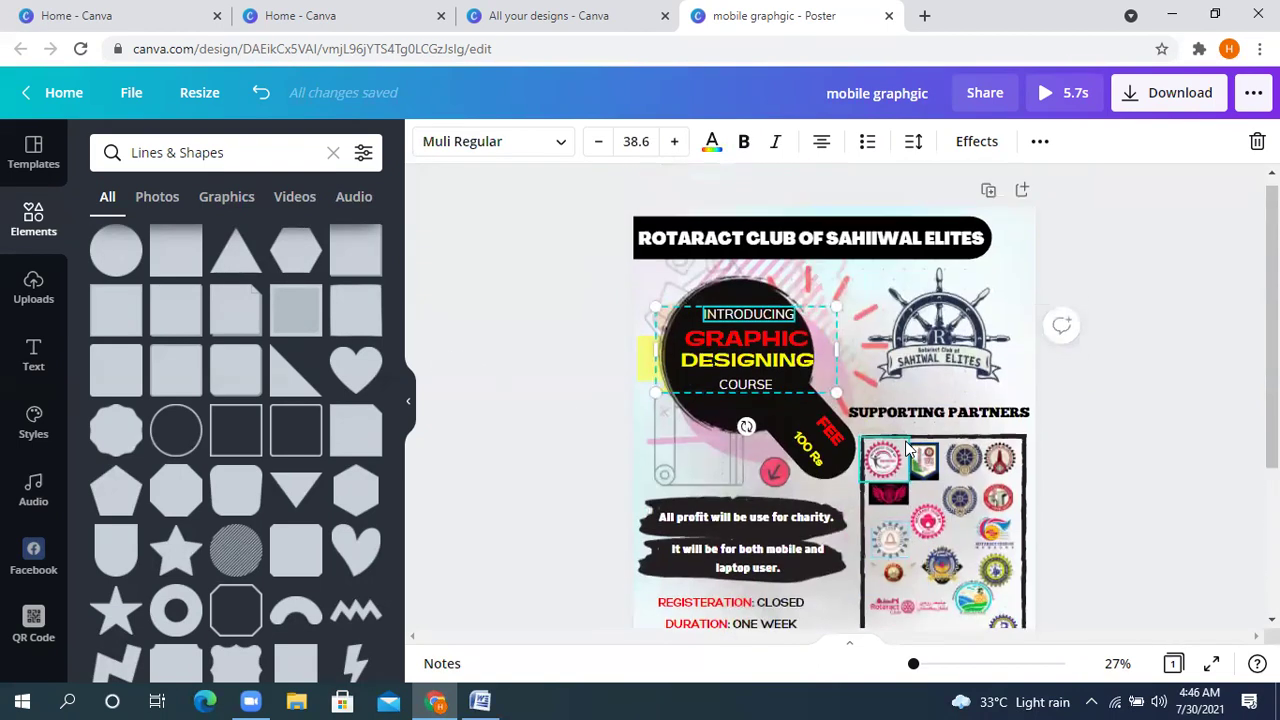
pyautogui.scroll(1, 907, 450)
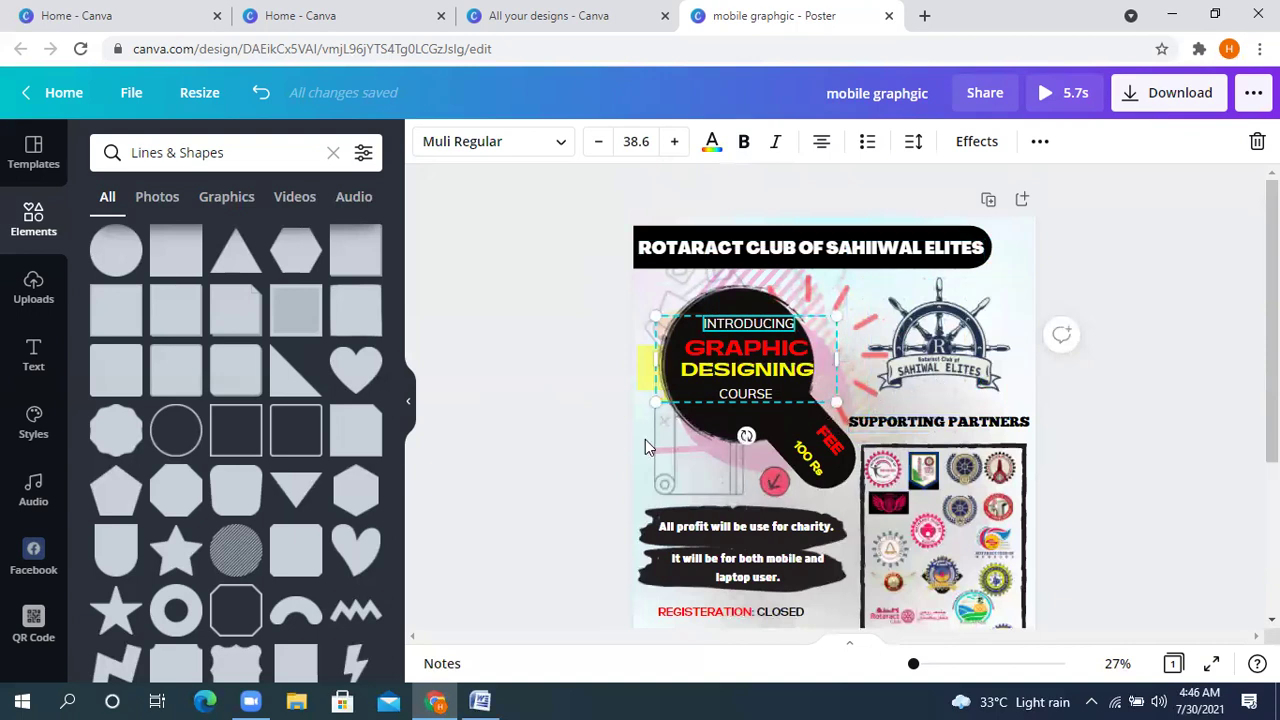
# - Nudge the "Introducing Graphic Designing Course" text block eight large steps left and two up within the black circle
pyautogui.click(755, 368)
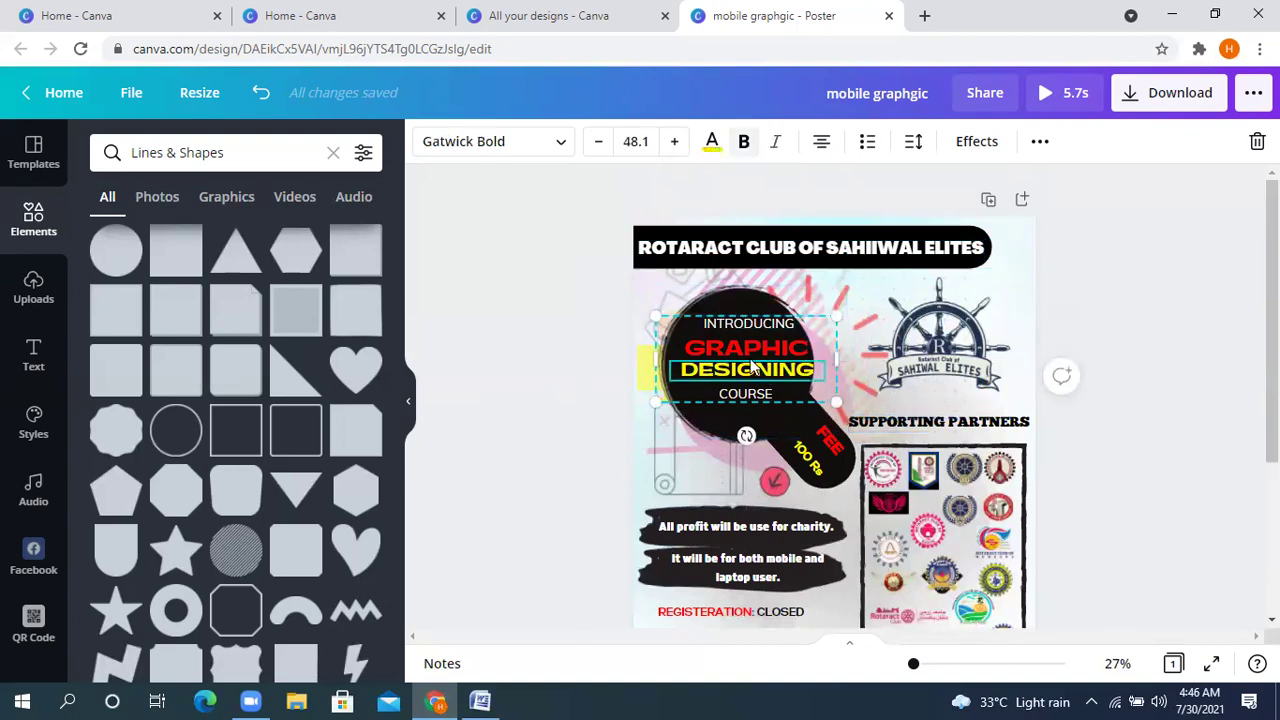
pyautogui.hotkey('shift', 'Left')
pyautogui.hotkey('shift', 'Left')
pyautogui.hotkey('shift', 'Left')
pyautogui.hotkey('shift', 'Left')
pyautogui.hotkey('shift', 'Left')
pyautogui.hotkey('shift', 'Left')
pyautogui.hotkey('shift', 'Left')
pyautogui.hotkey('shift', 'Left')
pyautogui.hotkey('shift', 'Up')
pyautogui.hotkey('shift', 'Up')
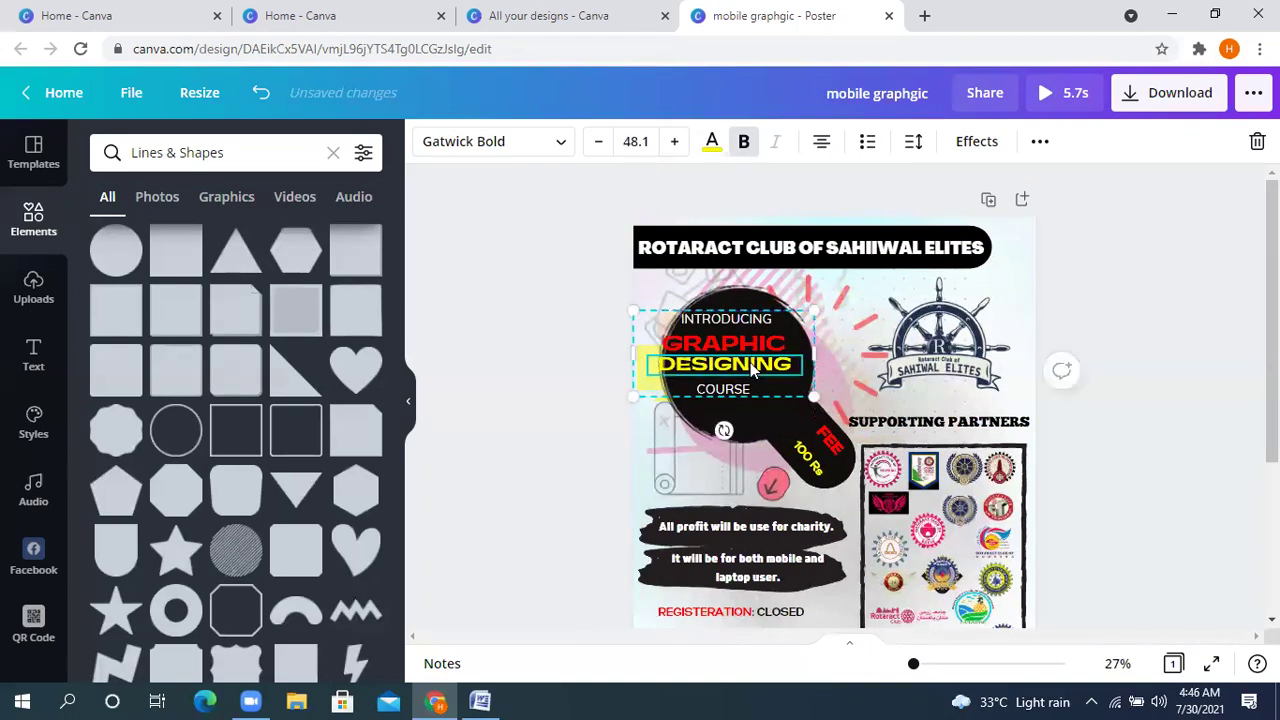
# - Undo the last nudge of the "Introducing Graphic Designing Course" text and look over the poster
pyautogui.hotkey('ctrl', 'z')
pyautogui.press('Escape')
pyautogui.scroll(-1, 765, 490)
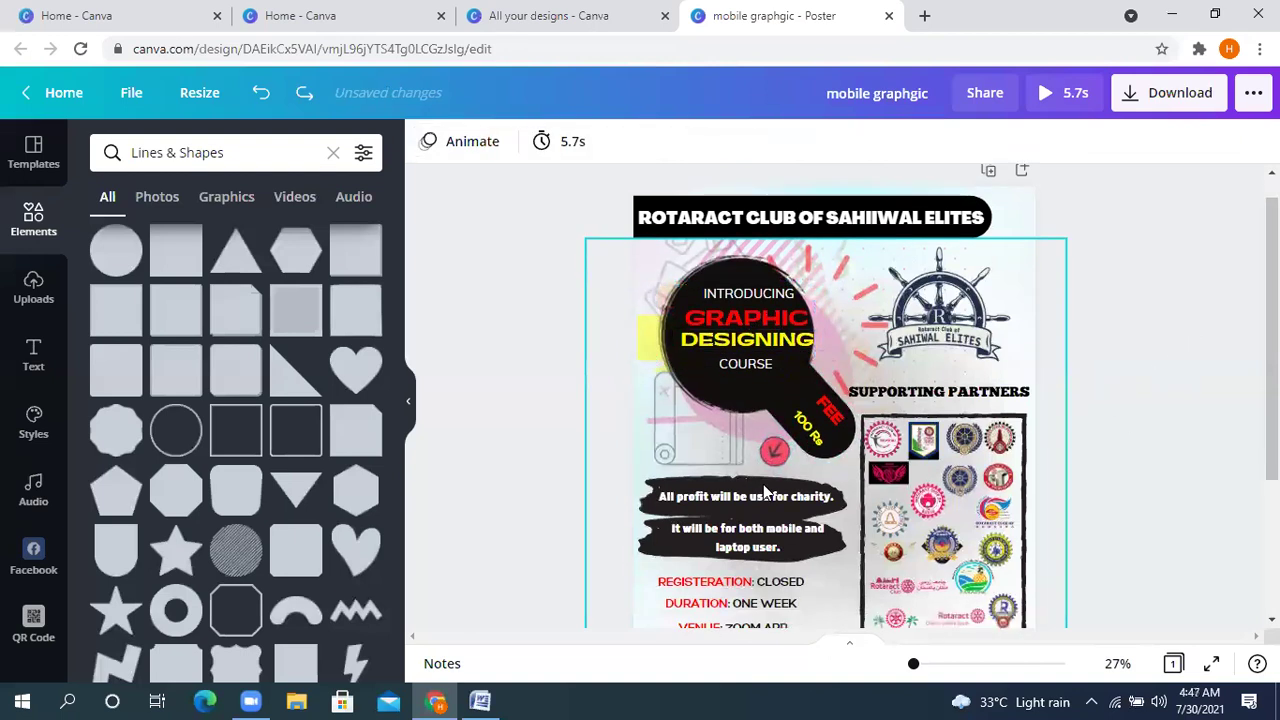
pyautogui.scroll(-3, 750, 480)
pyautogui.scroll(3, 742, 474)
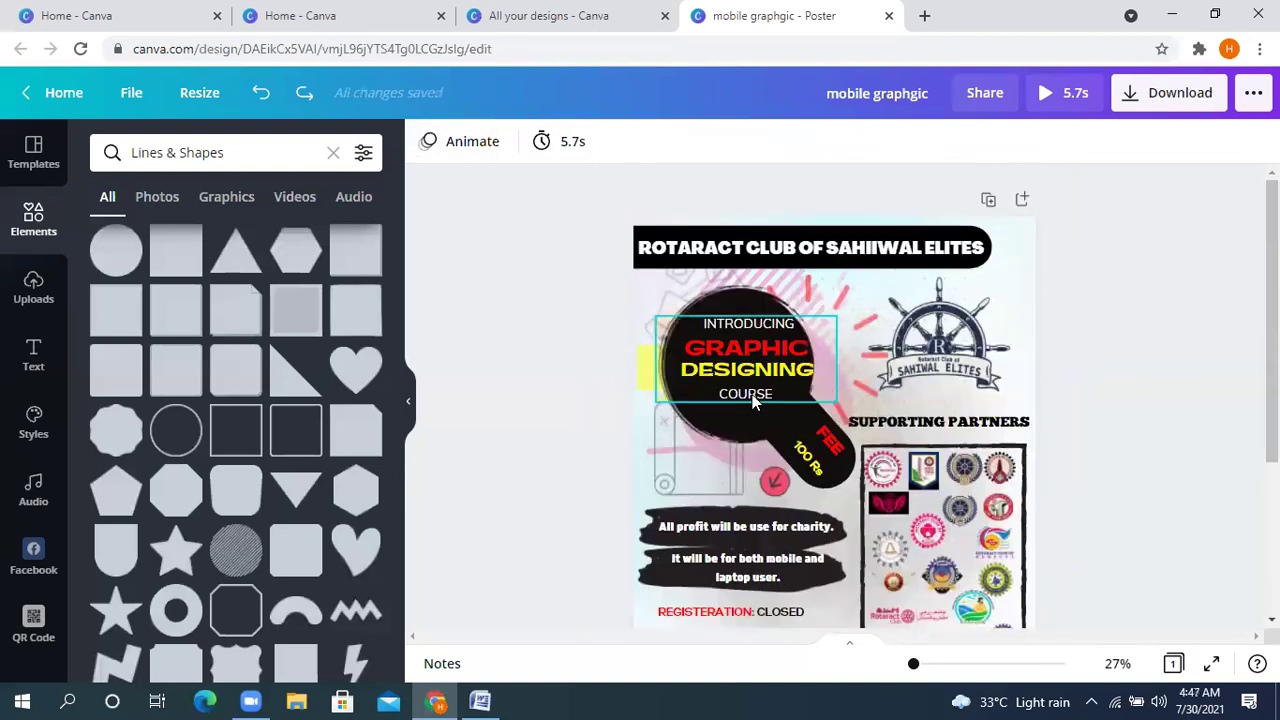
pyautogui.scroll(-3, 754, 399)
pyautogui.scroll(3, 716, 383)
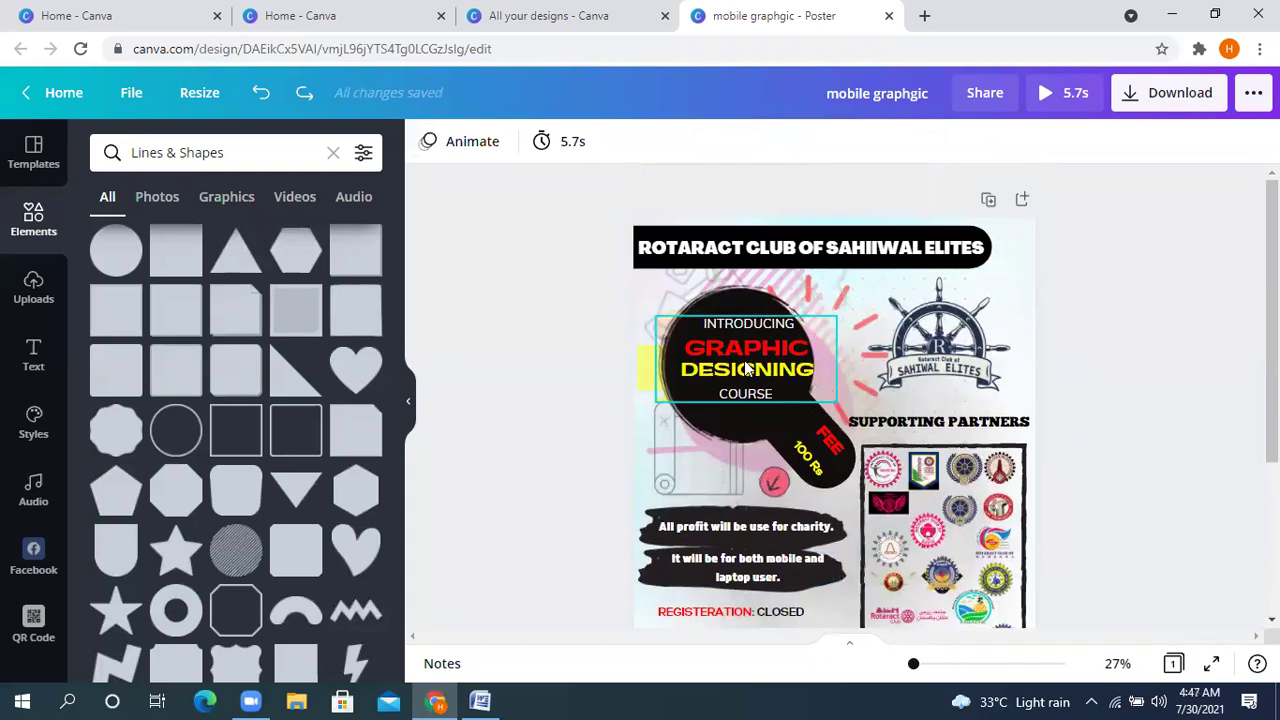
# - Move the "Introducing Graphic Designing Course" text, the black handle shape and the slanted "Fee 100 Rs" text off the poster
pyautogui.moveTo(637, 381); pyautogui.dragTo(486, 420)
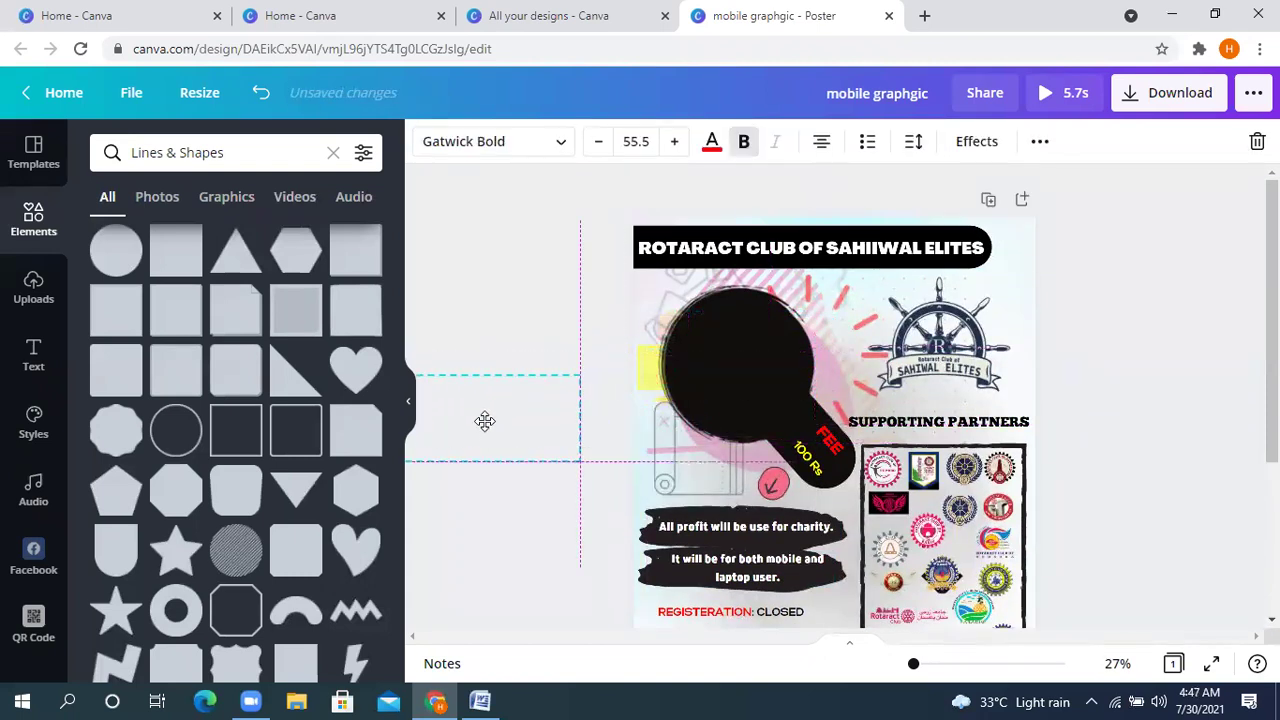
pyautogui.click(731, 341)
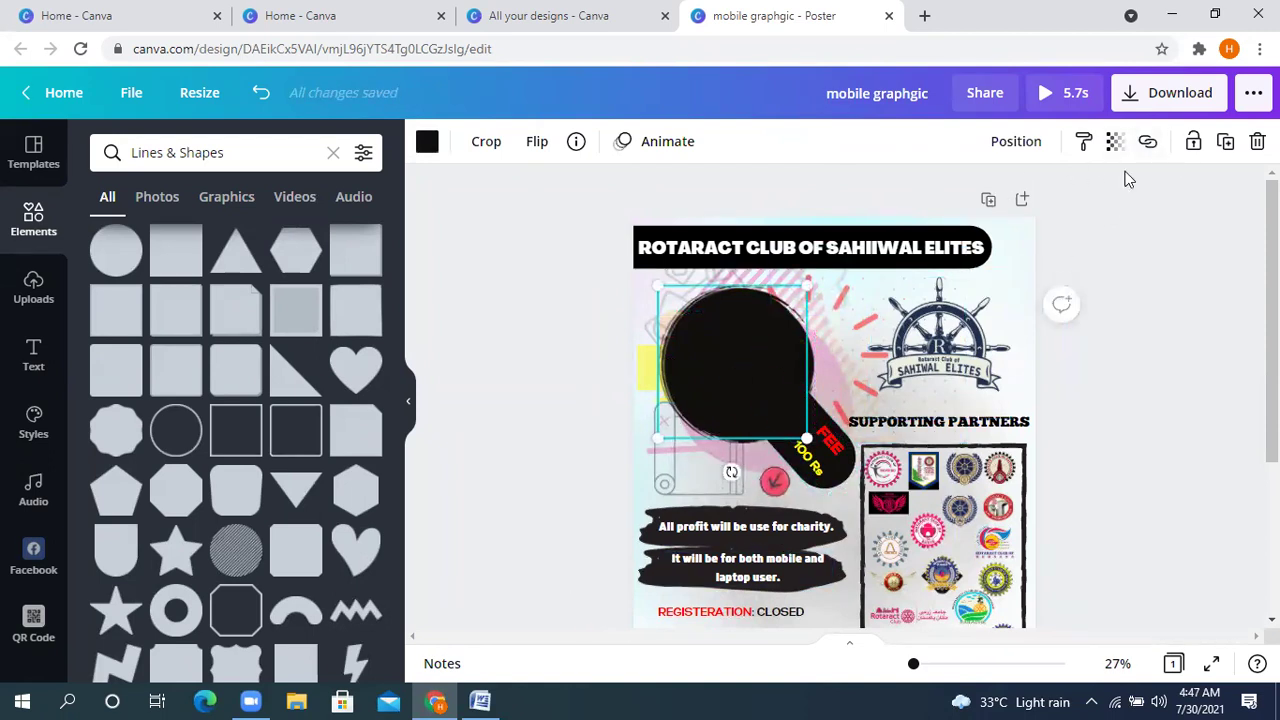
pyautogui.moveTo(761, 381); pyautogui.dragTo(480, 385)
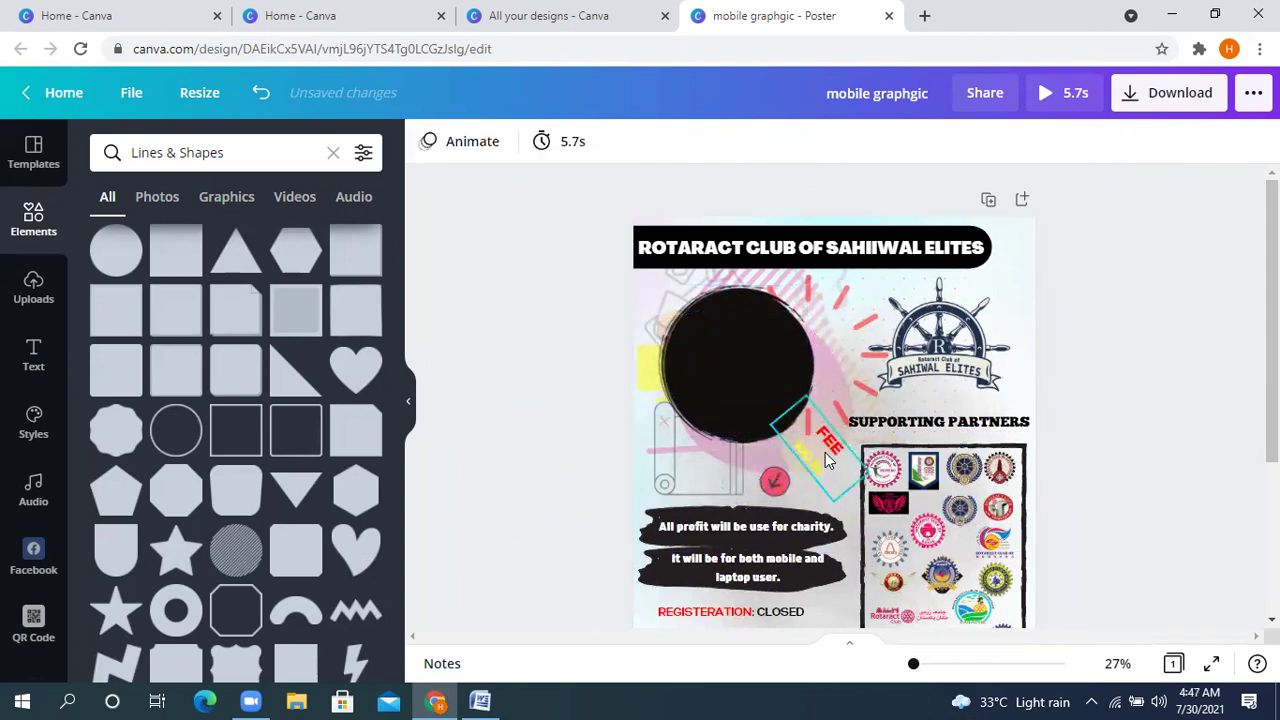
pyautogui.moveTo(800, 455); pyautogui.dragTo(490, 420)
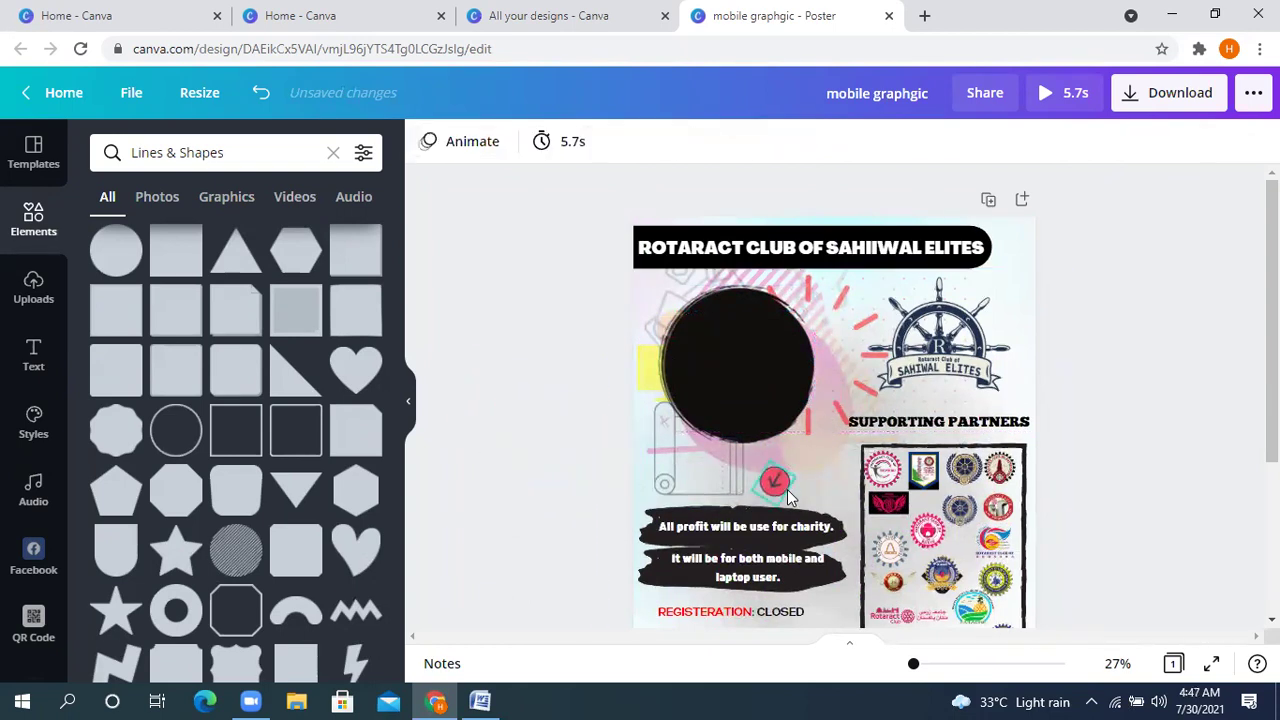
# - Clear the elements search and move the round pink arrow graphic and the black circle off the poster
pyautogui.click(773, 488)
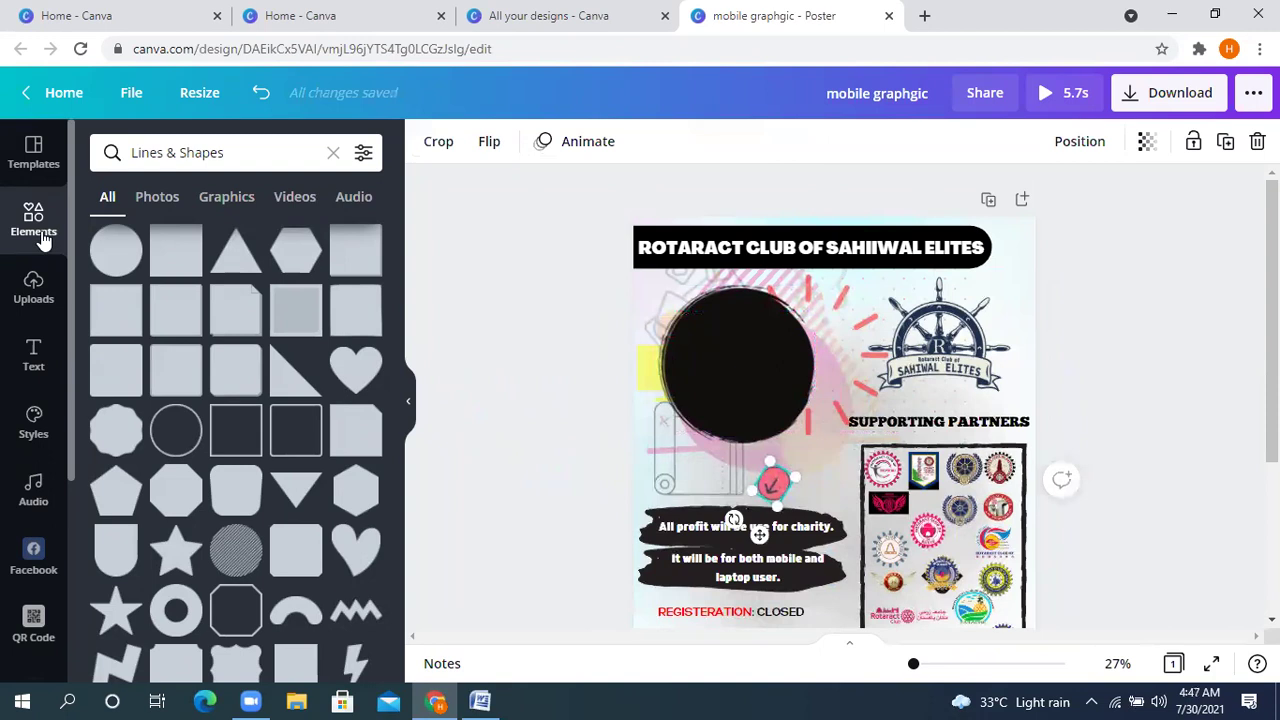
pyautogui.click(333, 152)
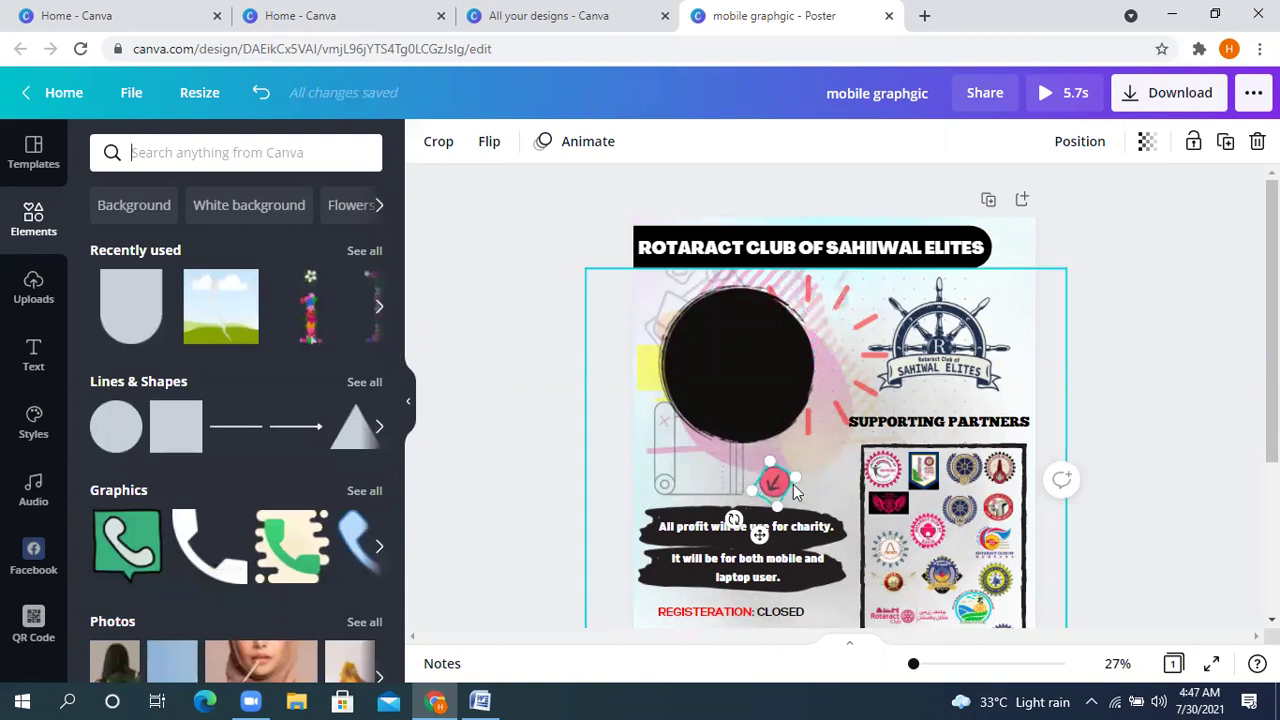
pyautogui.moveTo(772, 492); pyautogui.dragTo(491, 486)
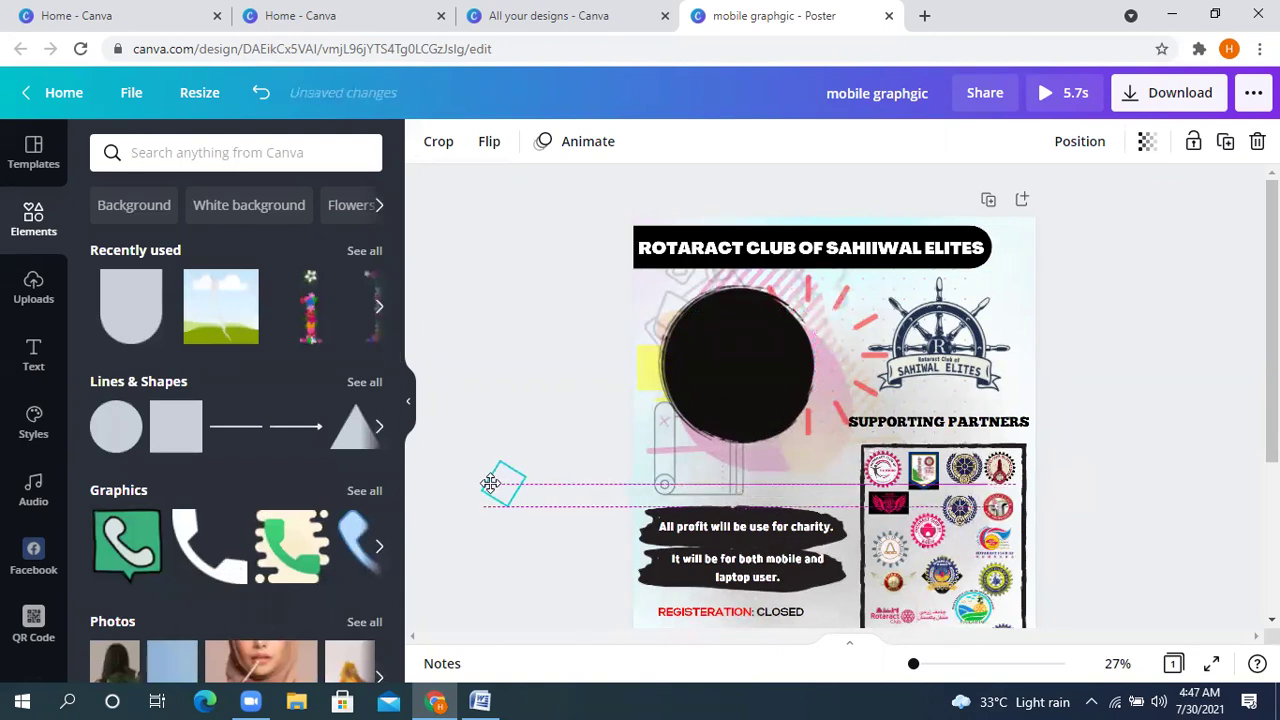
pyautogui.click(740, 392)
pyautogui.moveTo(740, 372); pyautogui.dragTo(641, 402)
pyautogui.moveTo(492, 393); pyautogui.dragTo(440, 400)
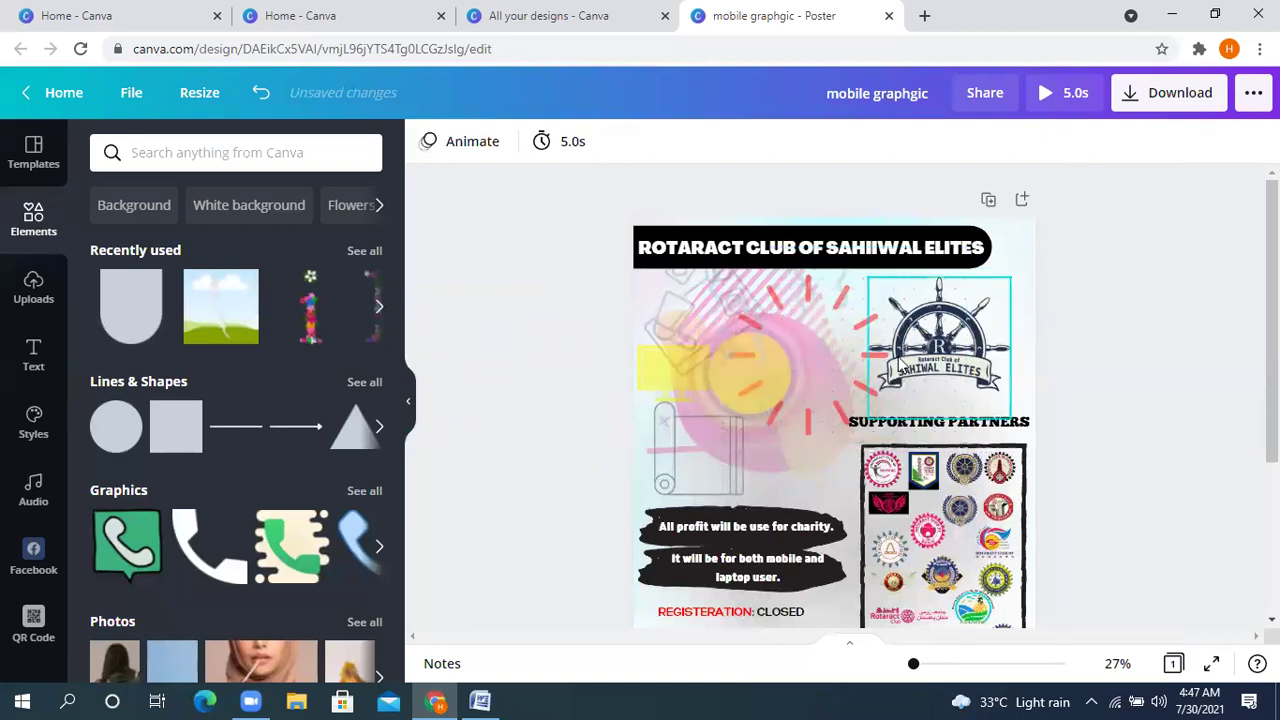
# - Move the Sahiwal Elites ship's wheel logo and the yellow circle off the poster
pyautogui.moveTo(947, 363); pyautogui.dragTo(510, 366)
pyautogui.click(755, 380)
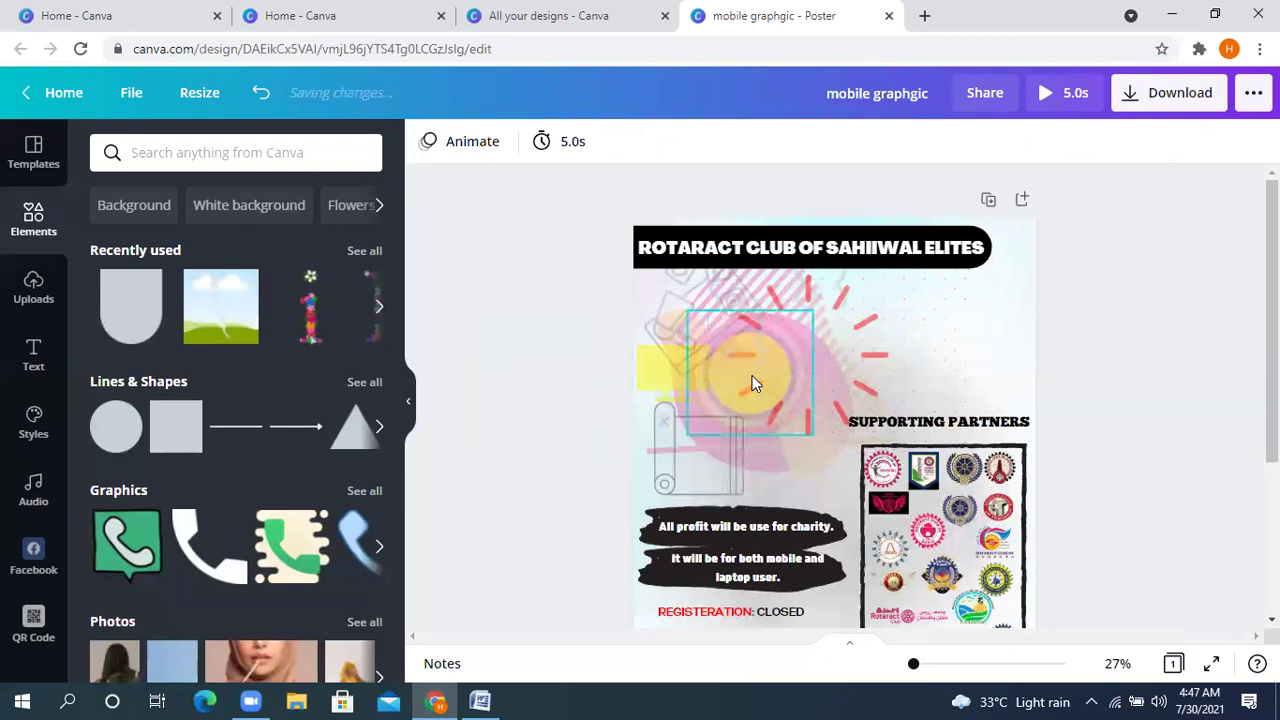
pyautogui.moveTo(655, 381); pyautogui.dragTo(529, 369)
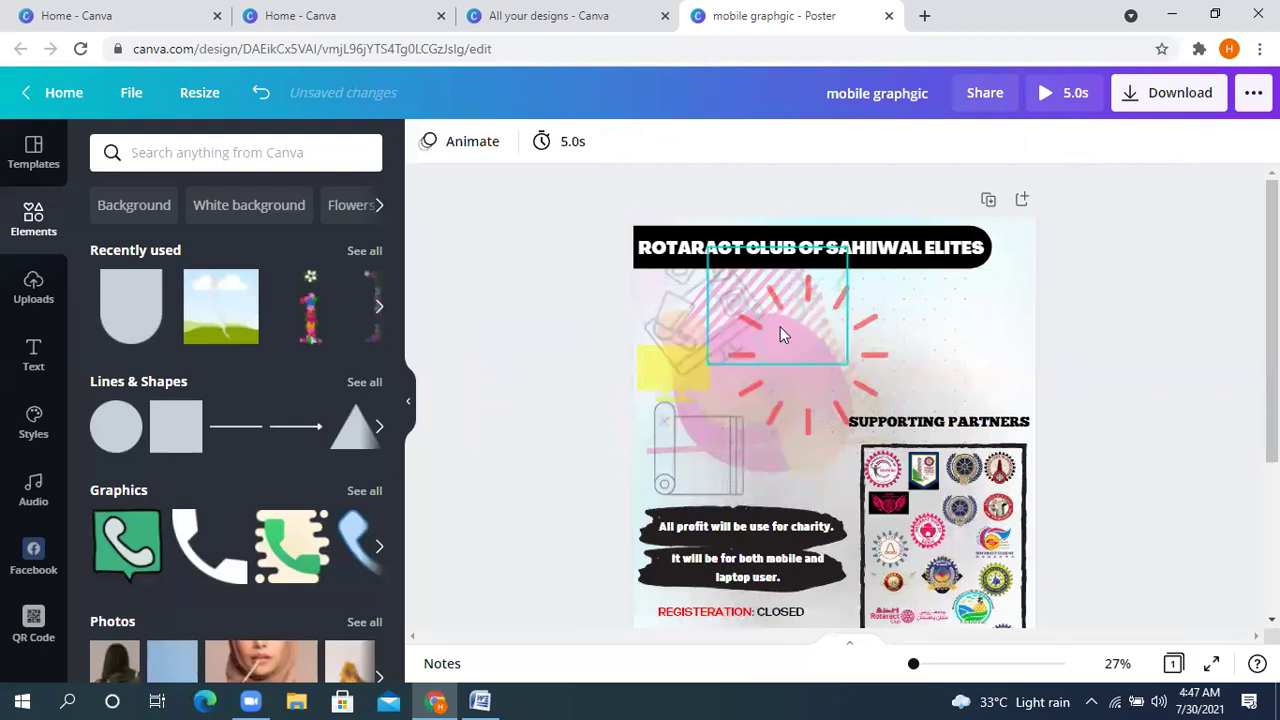
# - Unlock the faint graphic over the pink stripes below the title banner and move it off the poster
pyautogui.click(918, 386)
pyautogui.click(1217, 314)
pyautogui.click(808, 398)
pyautogui.click(1217, 322)
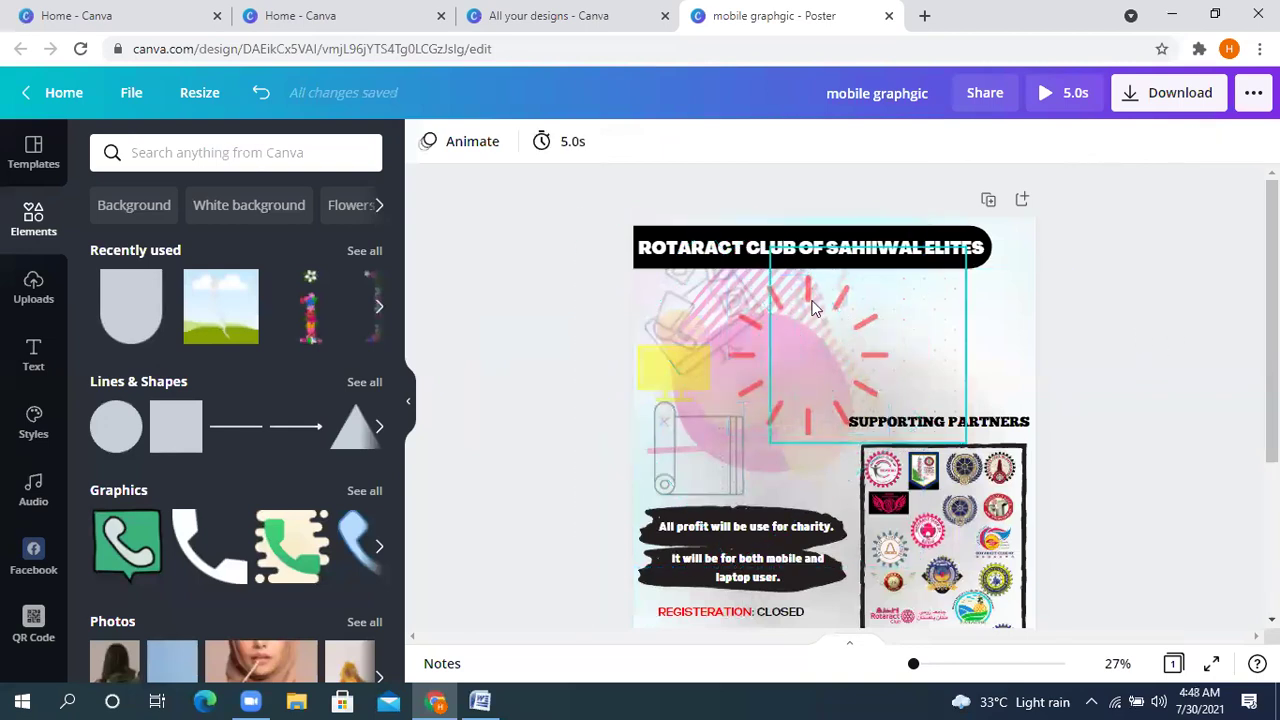
pyautogui.click(813, 357)
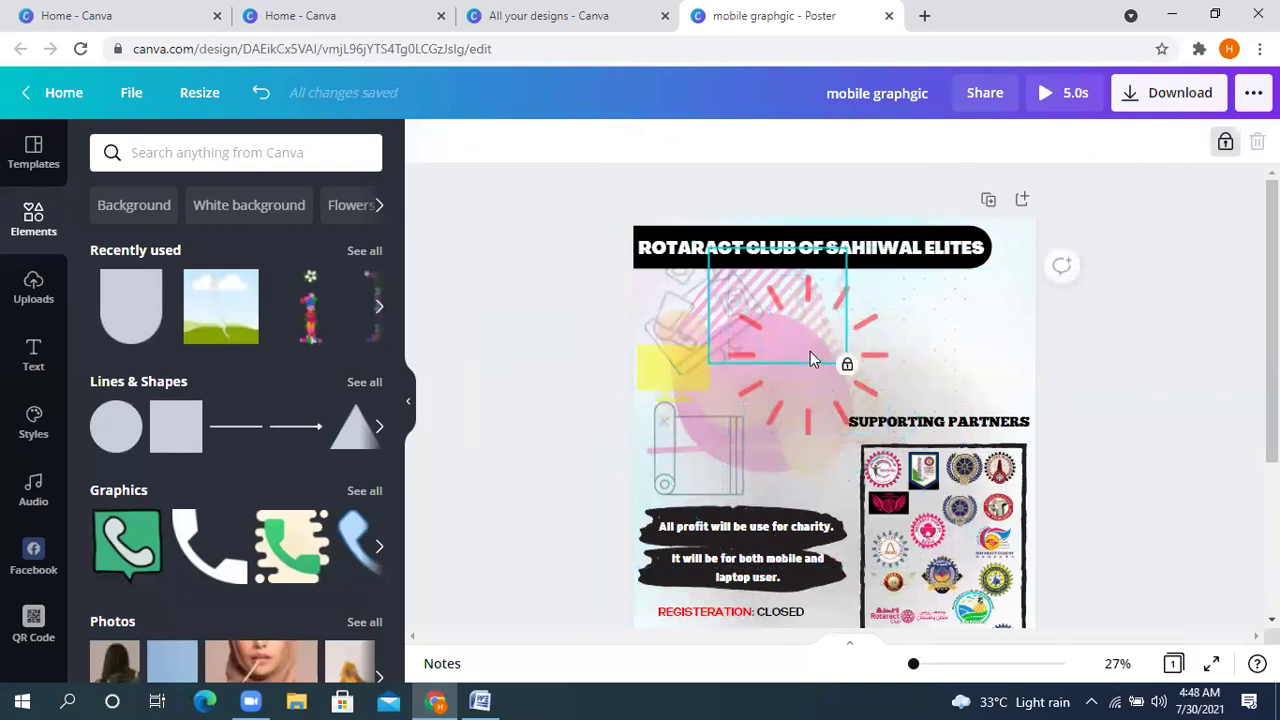
pyautogui.click(1225, 143)
pyautogui.click(1140, 335)
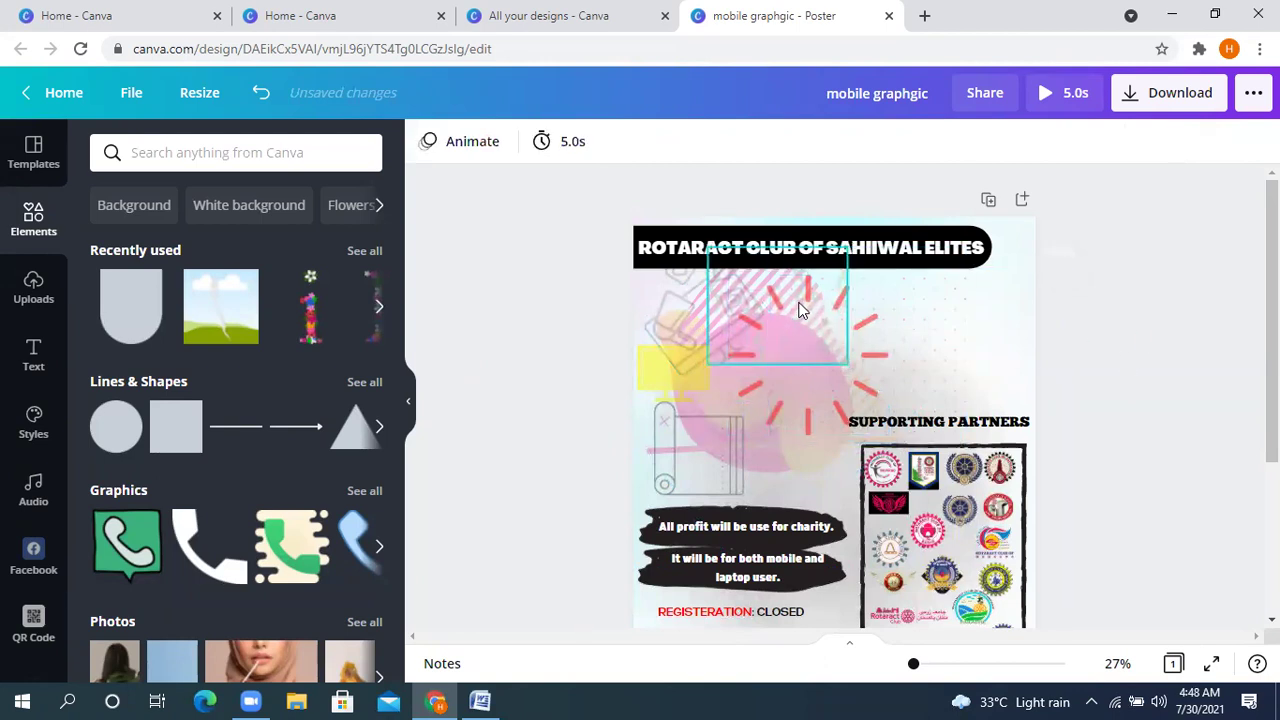
pyautogui.moveTo(797, 317); pyautogui.dragTo(966, 327)
pyautogui.moveTo(1124, 318); pyautogui.dragTo(1174, 310)
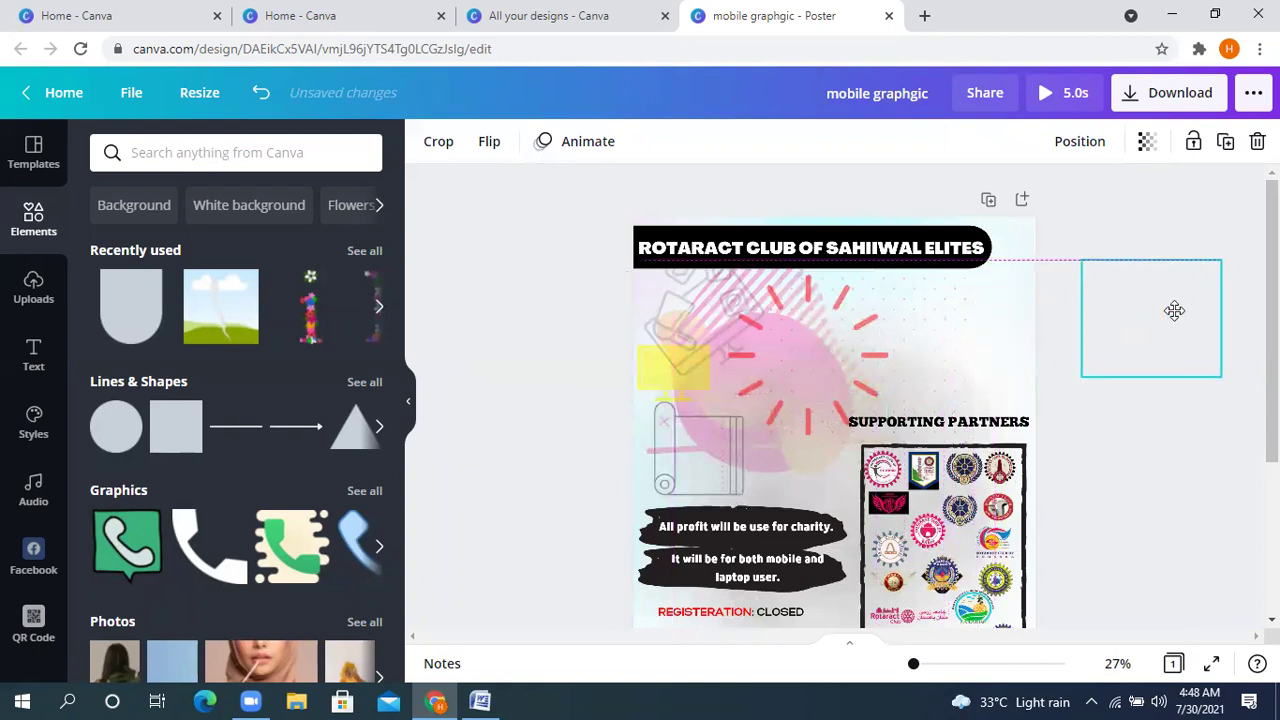
# - Move the red sunburst lines off the poster, and unlock and move away the dotted pattern behind them
pyautogui.moveTo(765, 341); pyautogui.dragTo(1110, 300)
pyautogui.moveTo(755, 384); pyautogui.dragTo(909, 366)
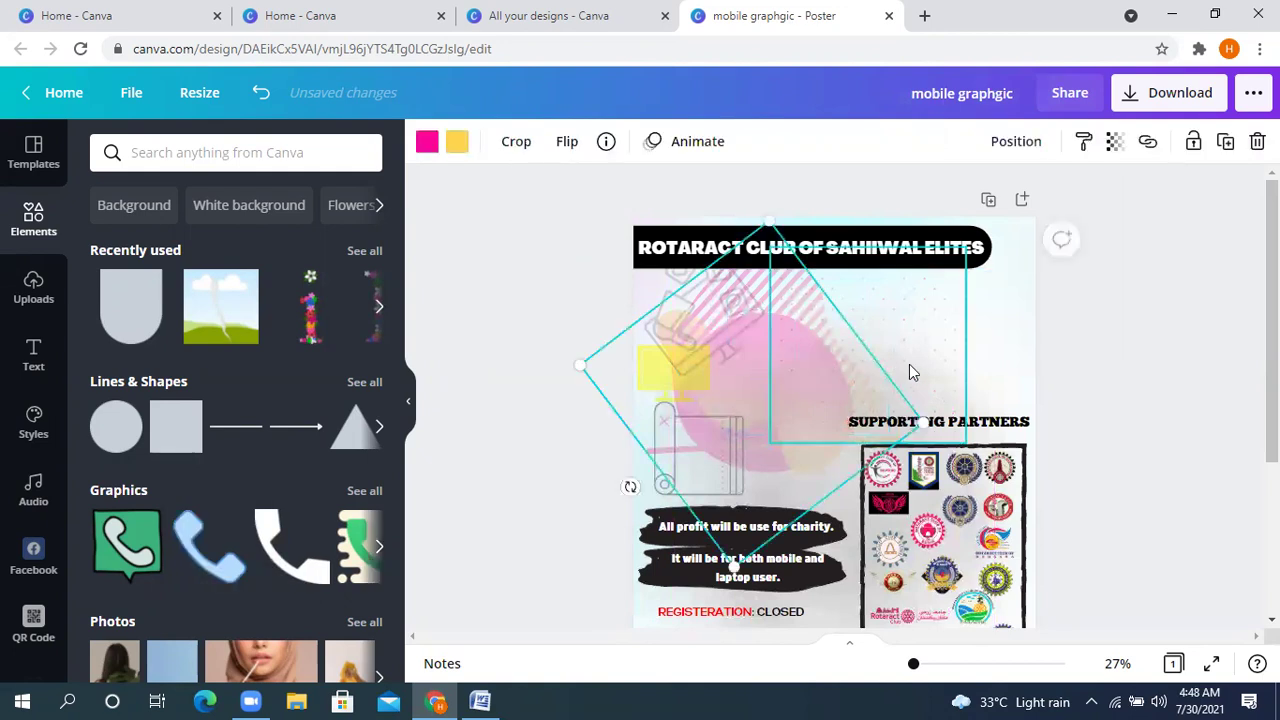
pyautogui.click(815, 384)
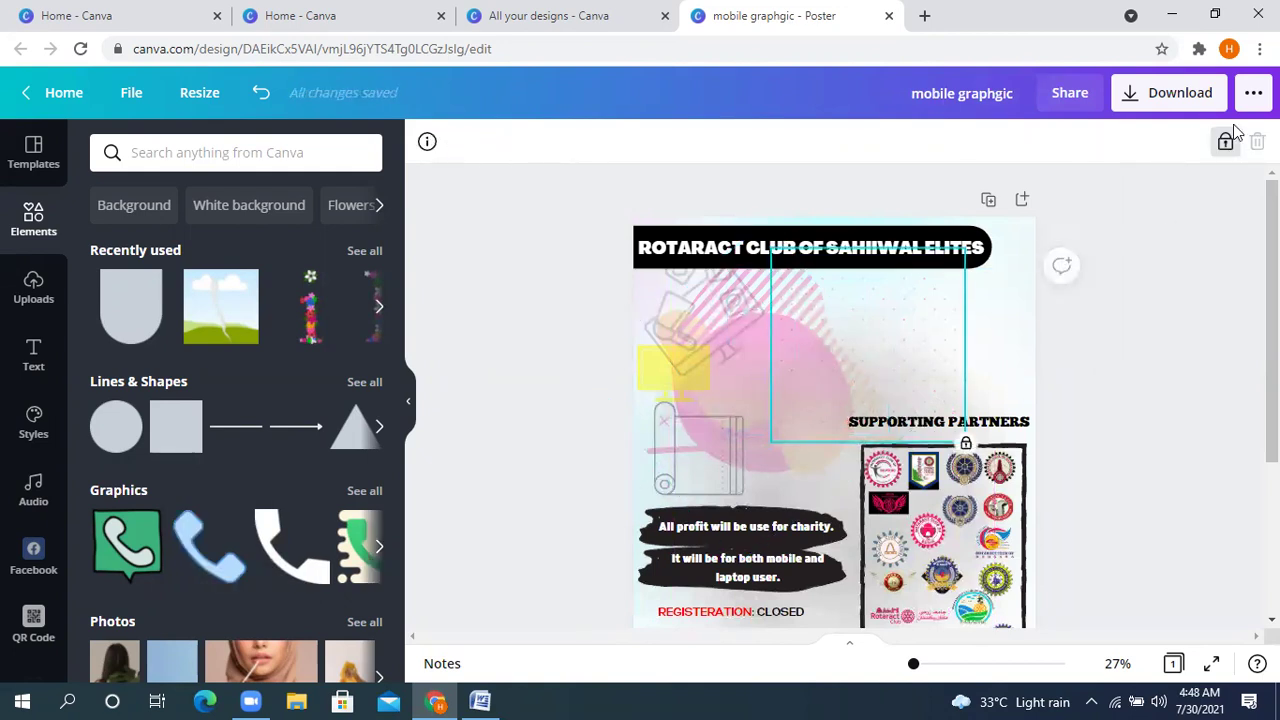
pyautogui.click(1226, 143)
pyautogui.moveTo(917, 320); pyautogui.dragTo(1163, 300)
# - Unlock the large translucent image overlaying the poster's graphics and move it off the poster
pyautogui.click(761, 387)
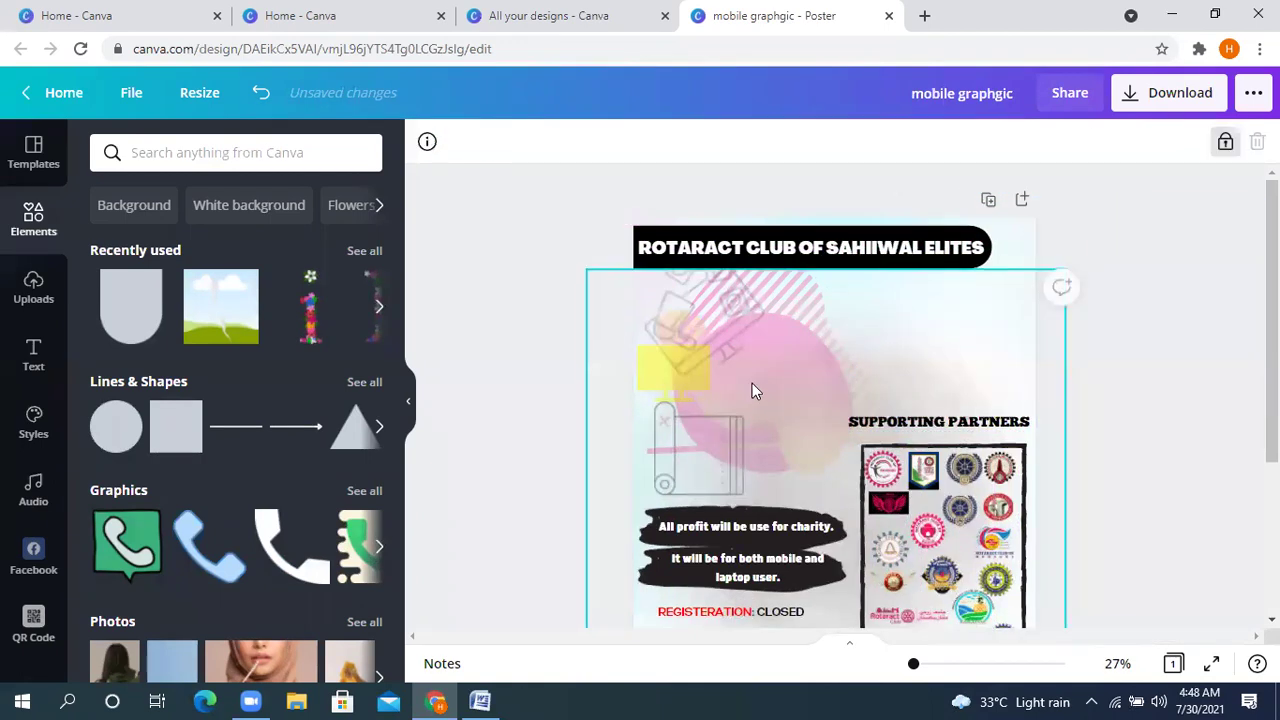
pyautogui.click(1227, 143)
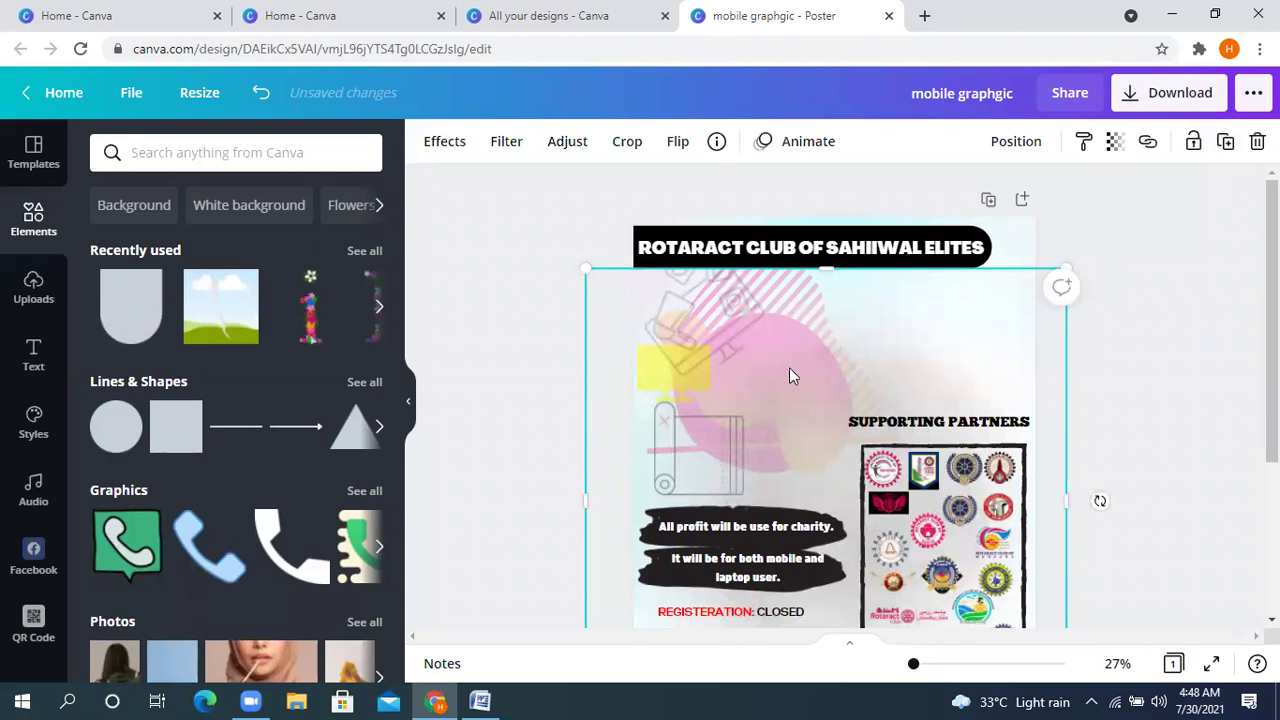
pyautogui.press('Escape')
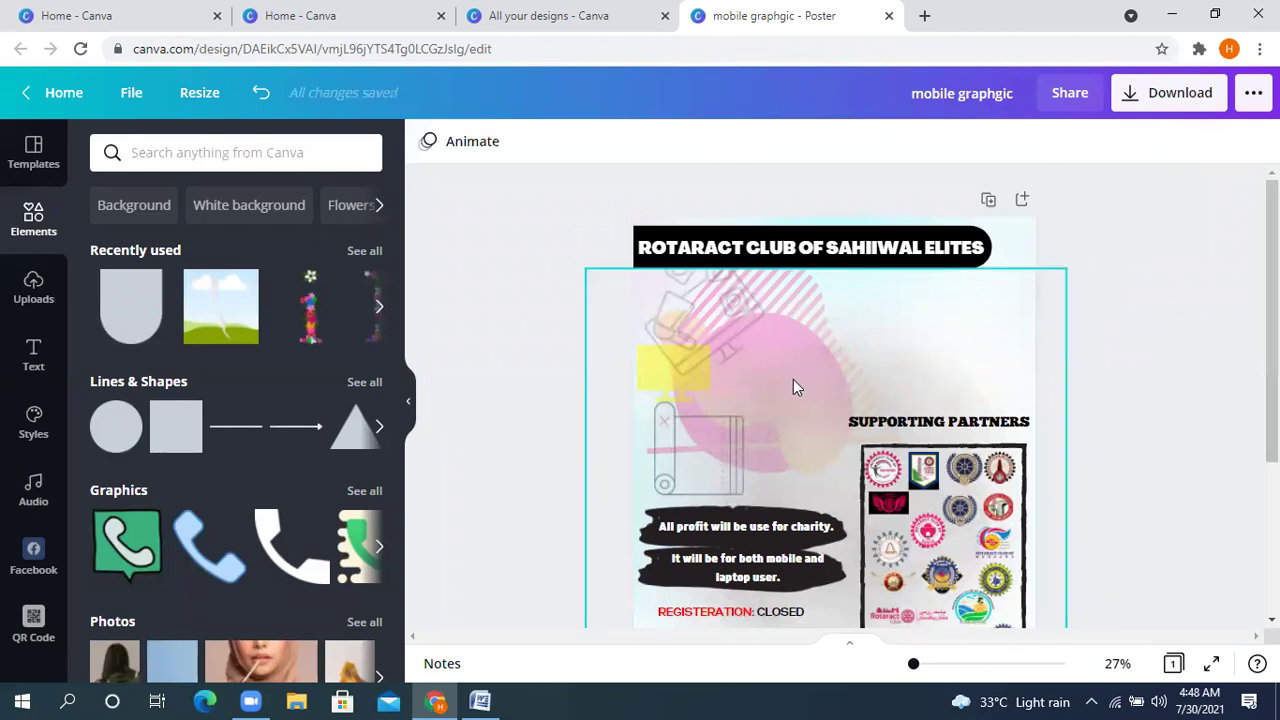
pyautogui.click(831, 363)
pyautogui.moveTo(957, 230); pyautogui.dragTo(745, 343)
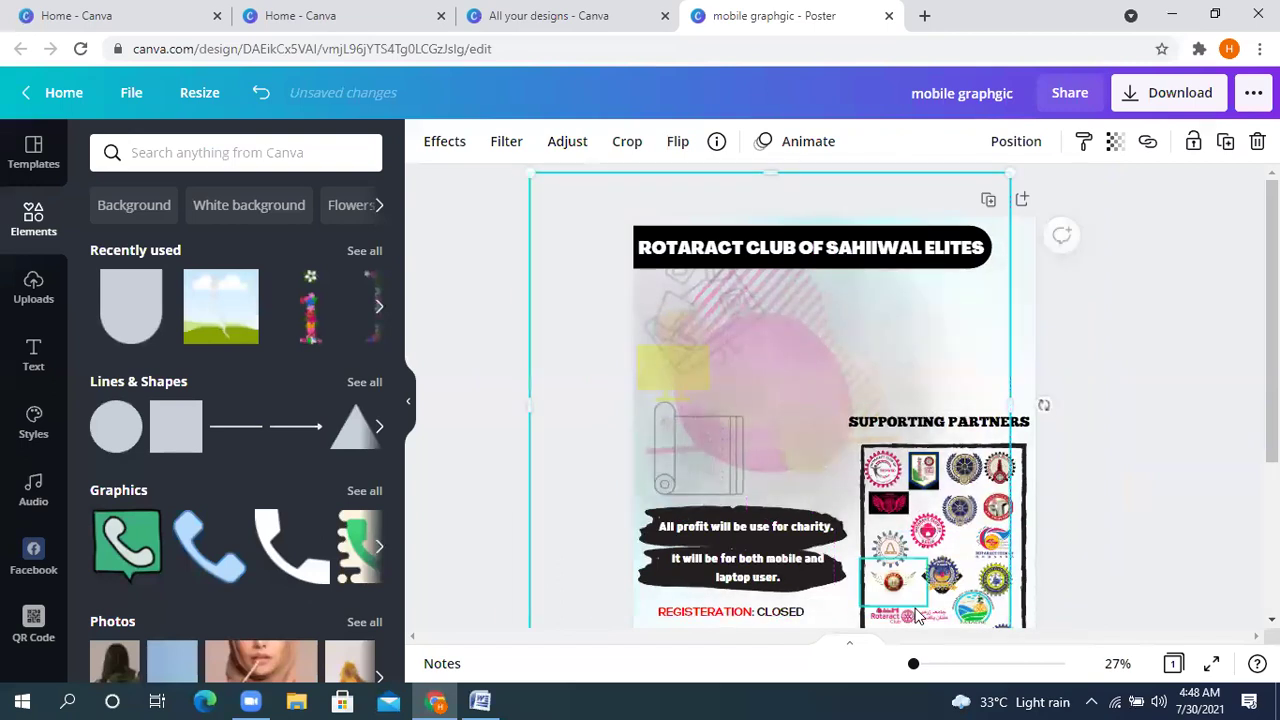
pyautogui.scroll(-3, 892, 343)
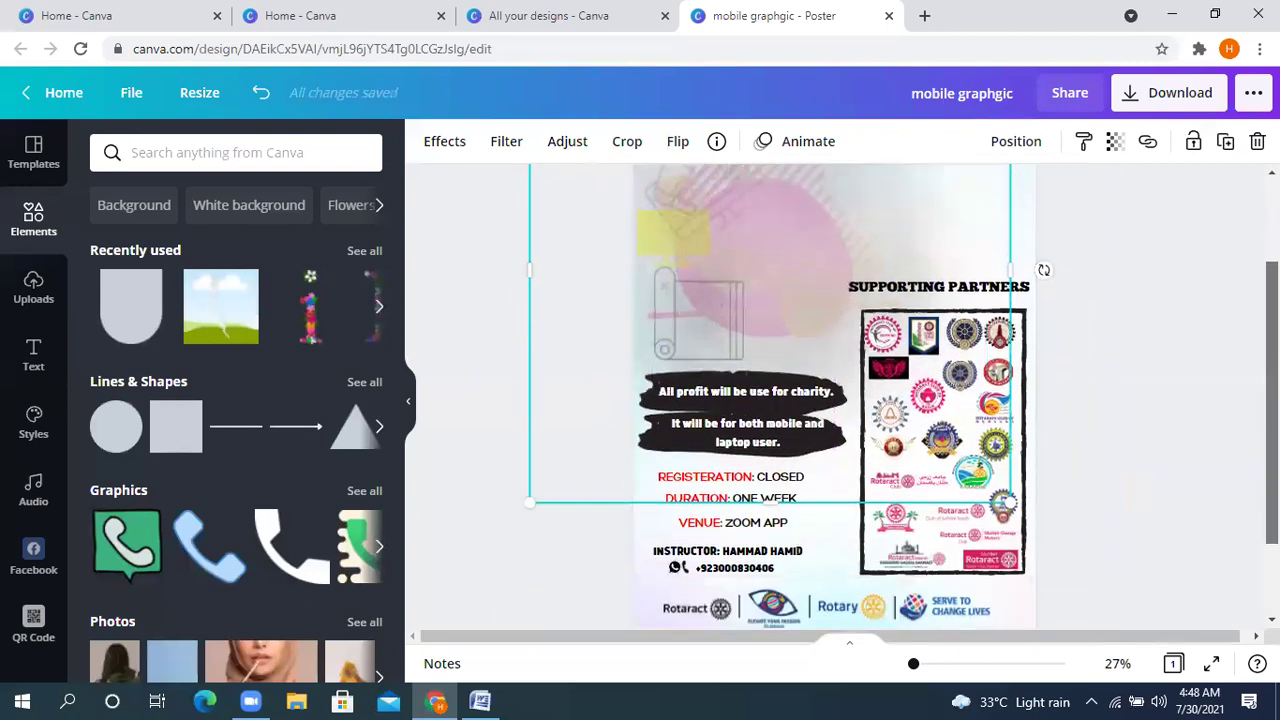
pyautogui.press('Escape')
pyautogui.moveTo(922, 218); pyautogui.dragTo(471, 313)
pyautogui.moveTo(910, 244); pyautogui.dragTo(746, 284)
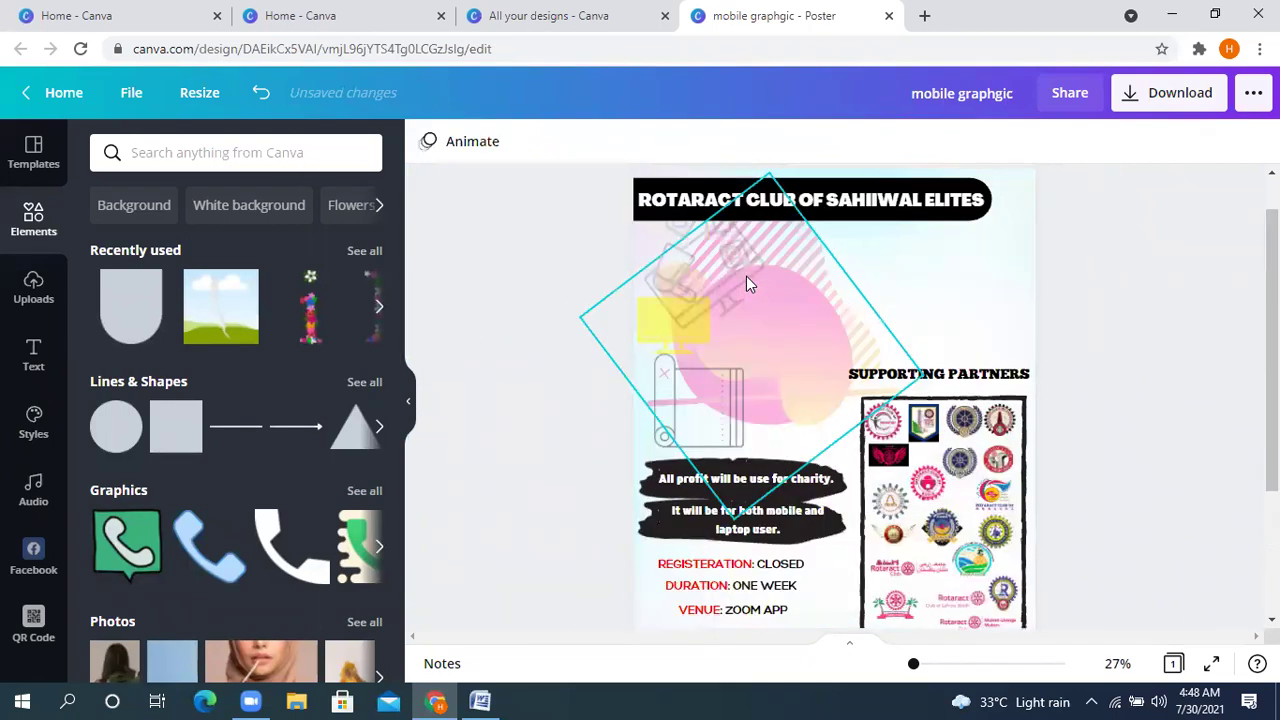
# - Move the rotated pink and yellow gradient shape with diagonal stripes off the poster
pyautogui.moveTo(846, 369); pyautogui.dragTo(873, 310)
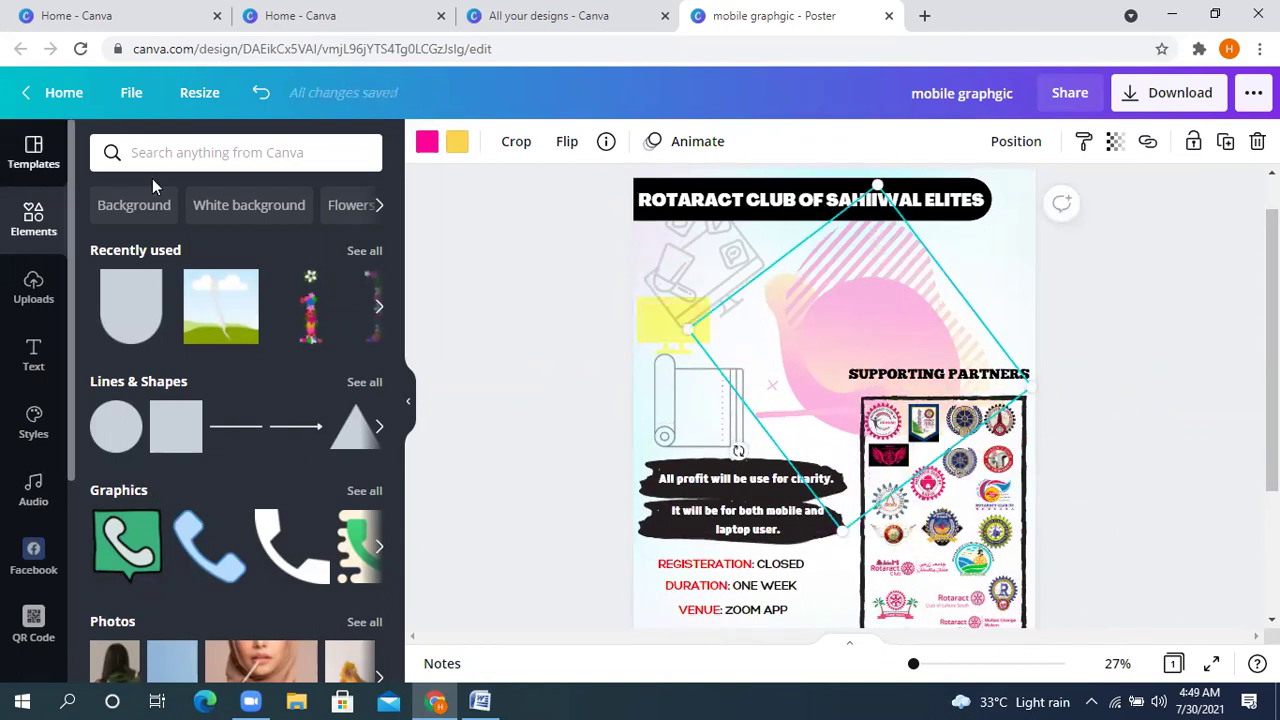
pyautogui.click(195, 152)
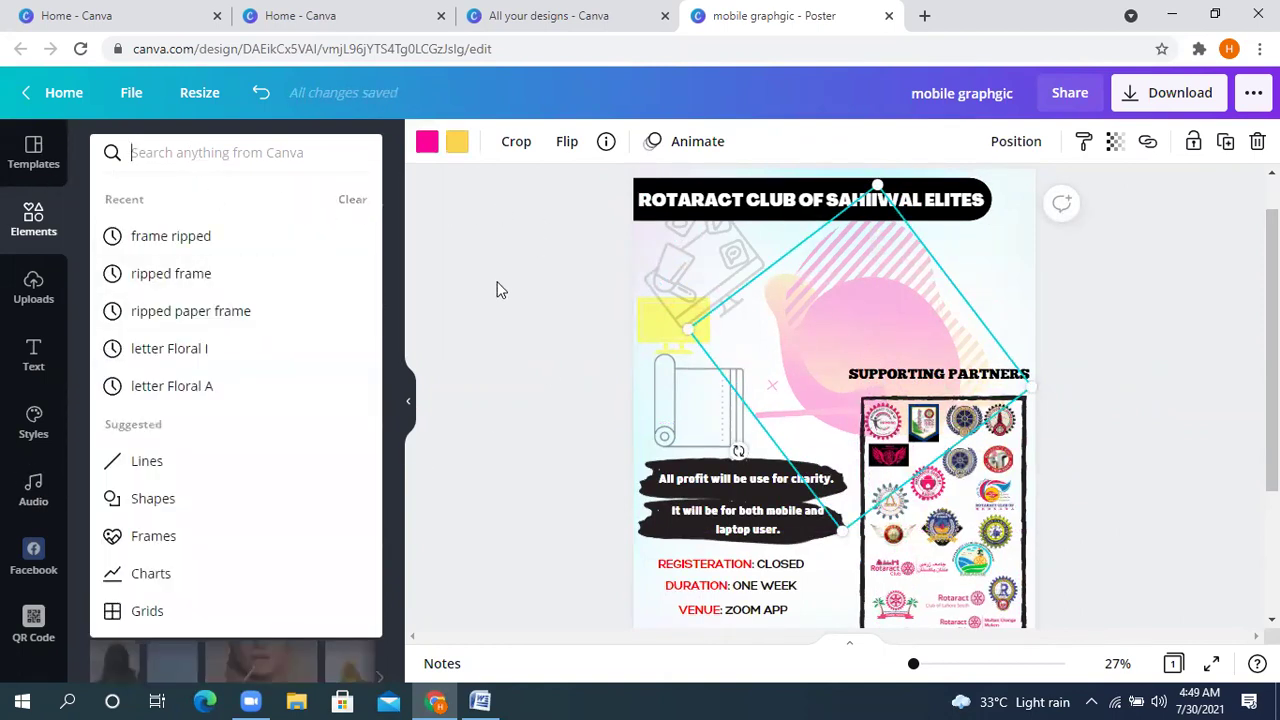
pyautogui.click(500, 290)
pyautogui.scroll(-3, 204, 418)
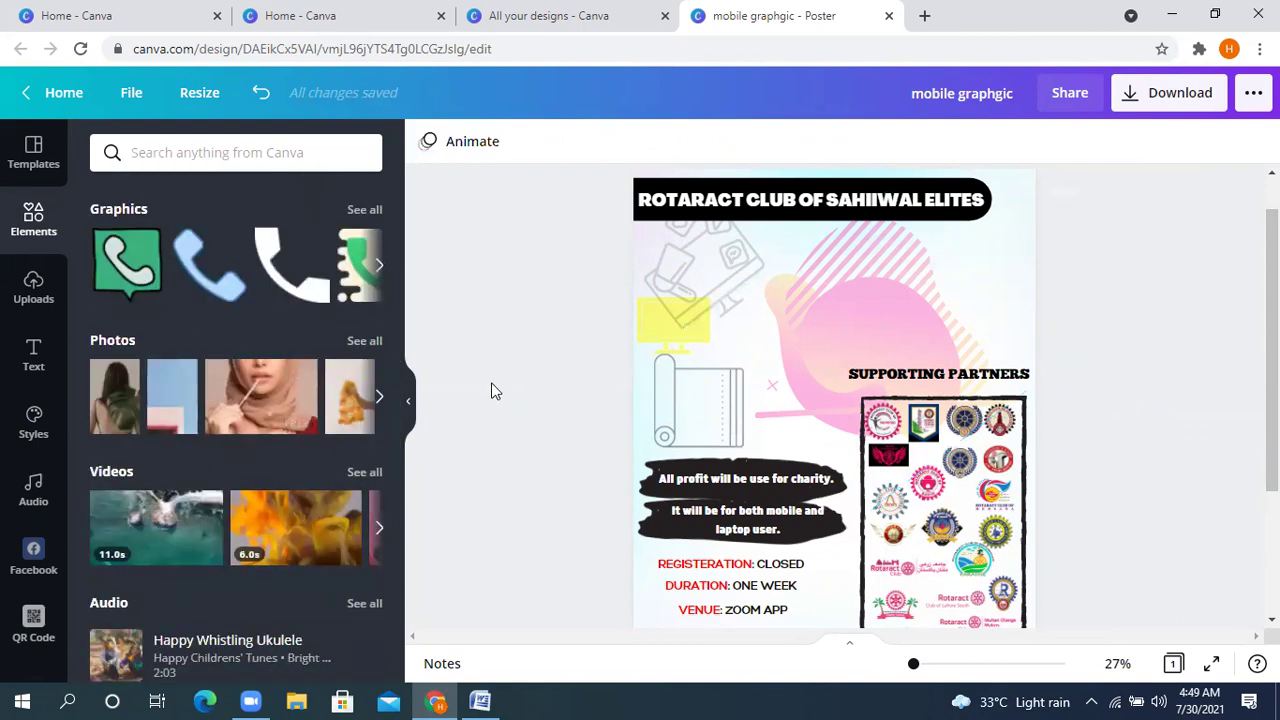
pyautogui.scroll(1, 903, 371)
pyautogui.moveTo(995, 355); pyautogui.dragTo(1245, 300)
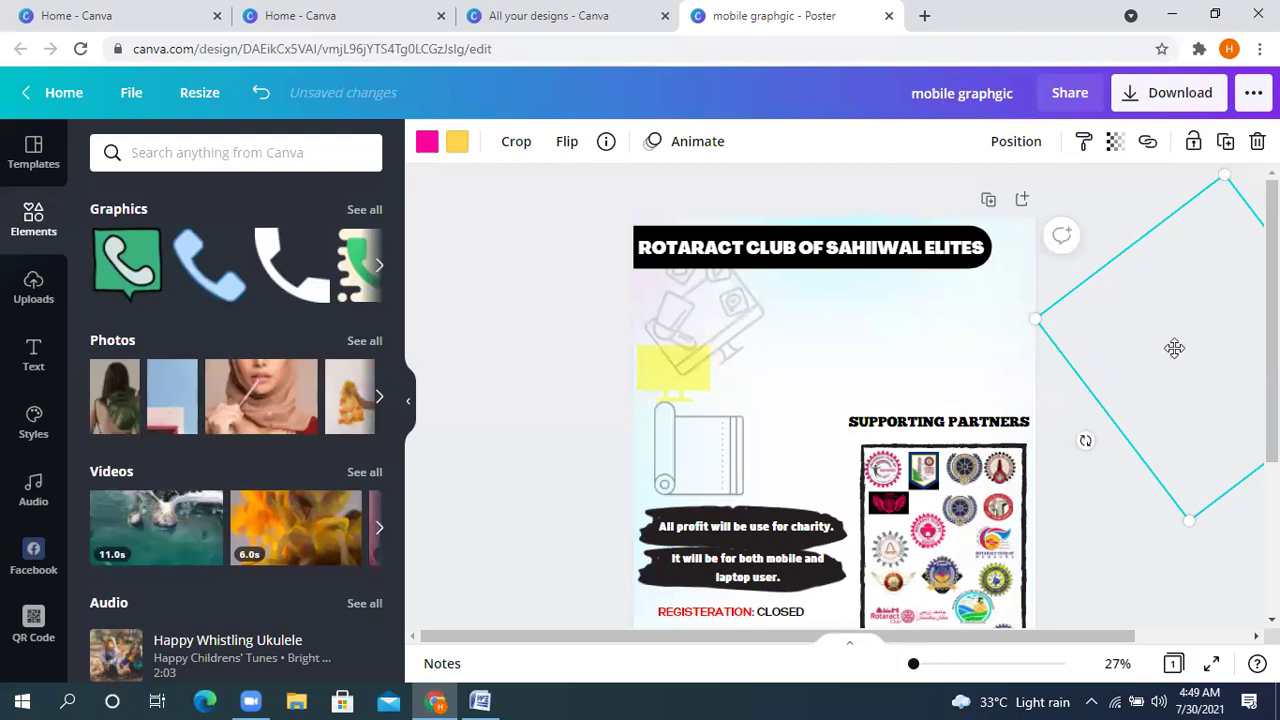
# - Move the grey line-art icons and the yellow monitor graphic off the poster
pyautogui.click(707, 387)
pyautogui.click(704, 343)
pyautogui.moveTo(807, 351); pyautogui.dragTo(1185, 306)
pyautogui.moveTo(686, 375); pyautogui.dragTo(500, 337)
pyautogui.click(675, 435)
pyautogui.moveTo(666, 378); pyautogui.dragTo(497, 326)
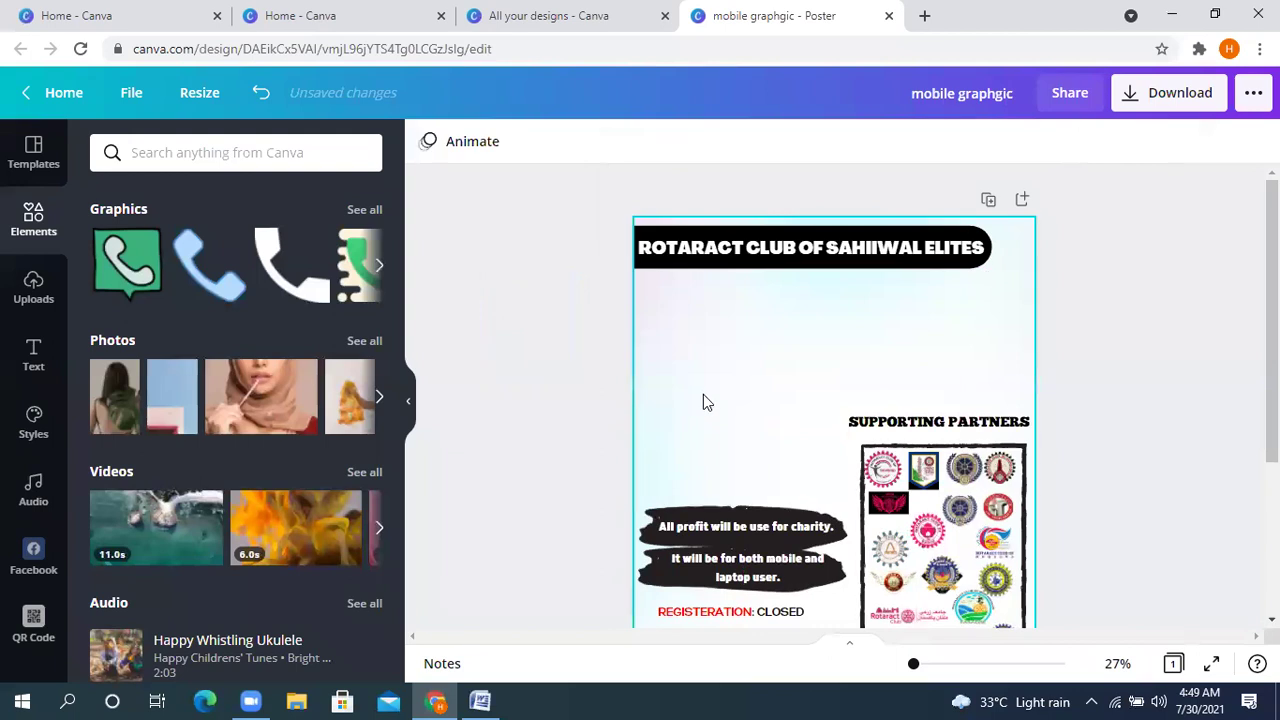
# - Move the "Rotaract Club of Sahiiwal Elites" title text and its black banner off the poster
pyautogui.scroll(-3, 703, 402)
pyautogui.scroll(2, 708, 400)
pyautogui.scroll(-1, 675, 376)
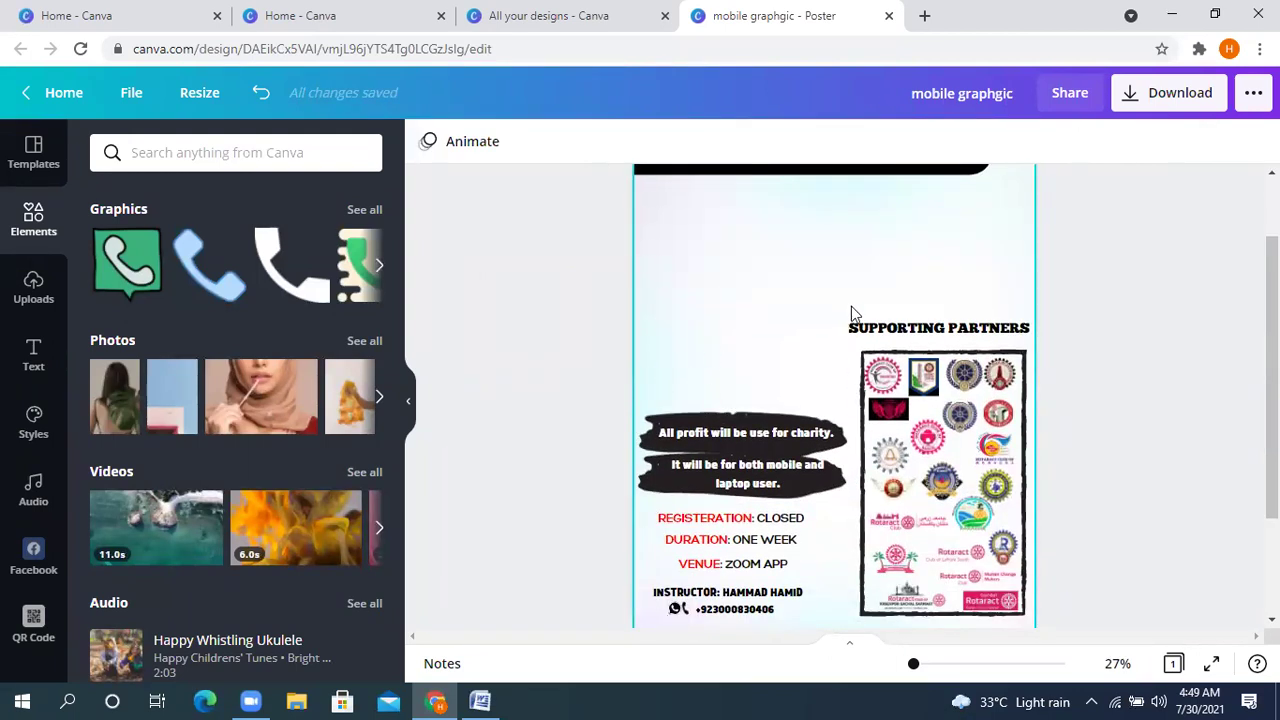
pyautogui.scroll(1, 816, 365)
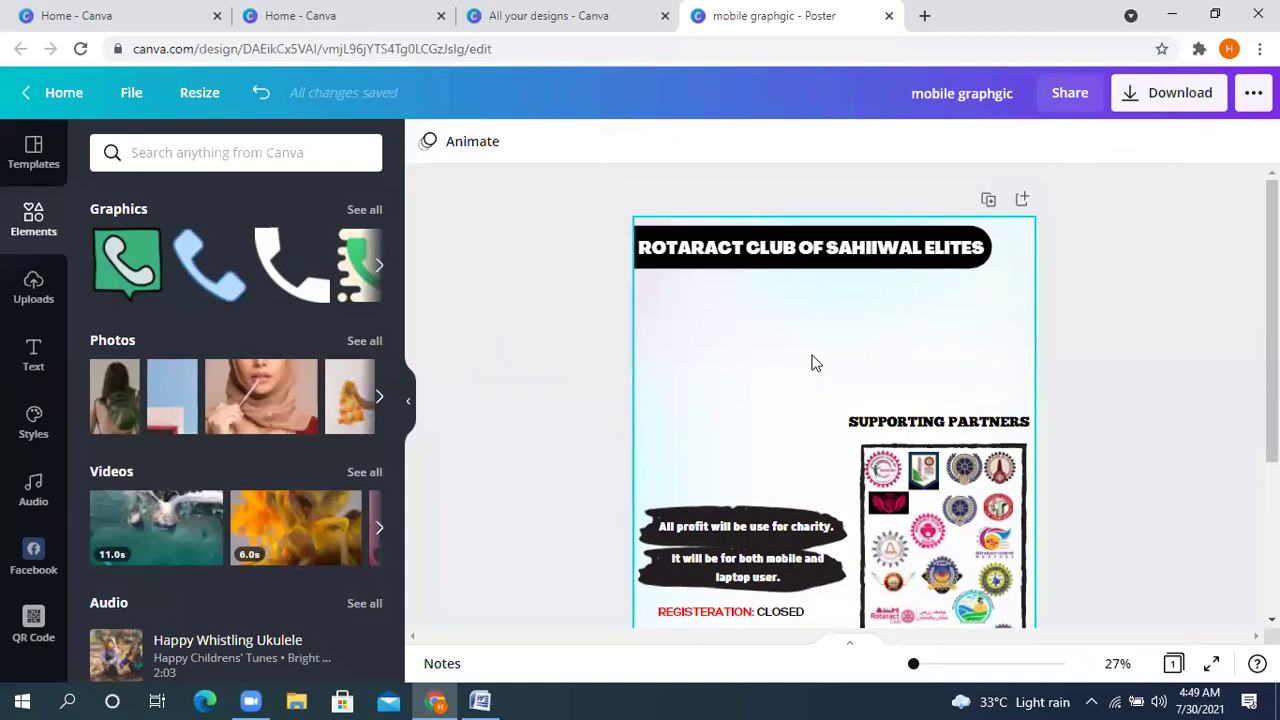
pyautogui.click(829, 251)
pyautogui.moveTo(829, 291); pyautogui.dragTo(471, 280)
pyautogui.click(603, 287)
pyautogui.moveTo(594, 280); pyautogui.dragTo(320, 370)
# - Select the poster's gradient background image and look over the remaining course details and partner logos
pyautogui.click(828, 283)
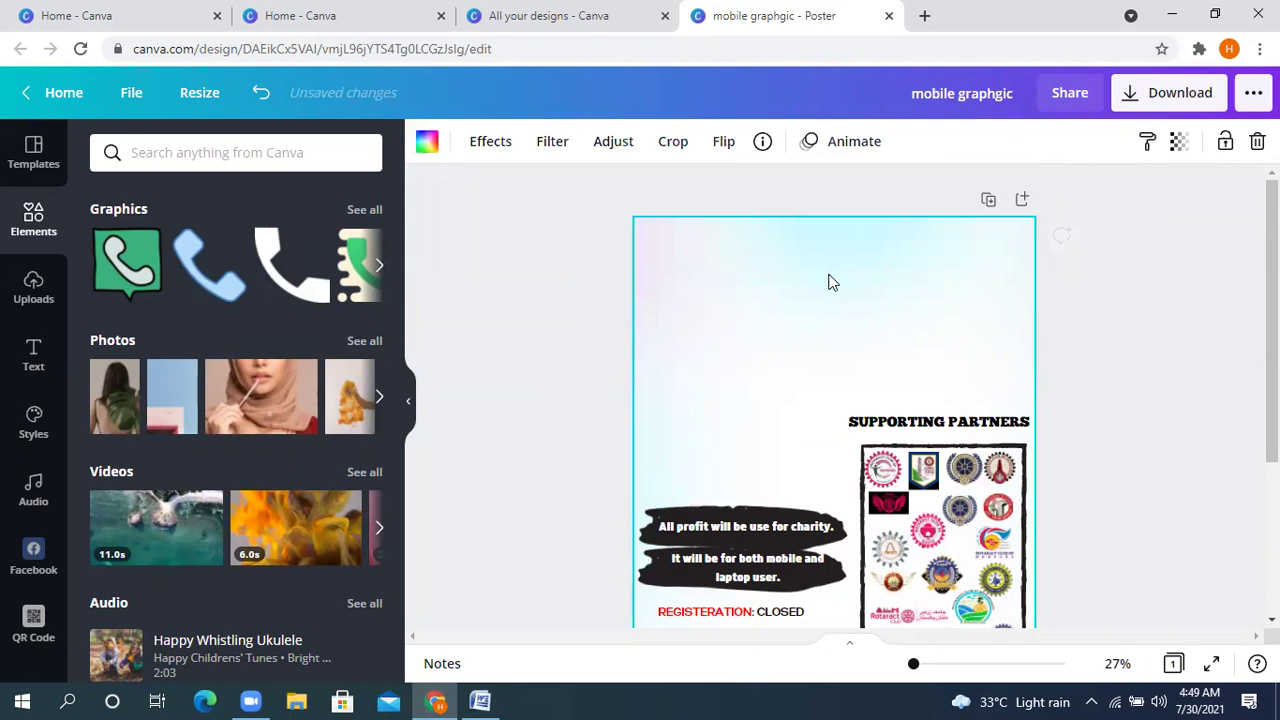
pyautogui.click(840, 342)
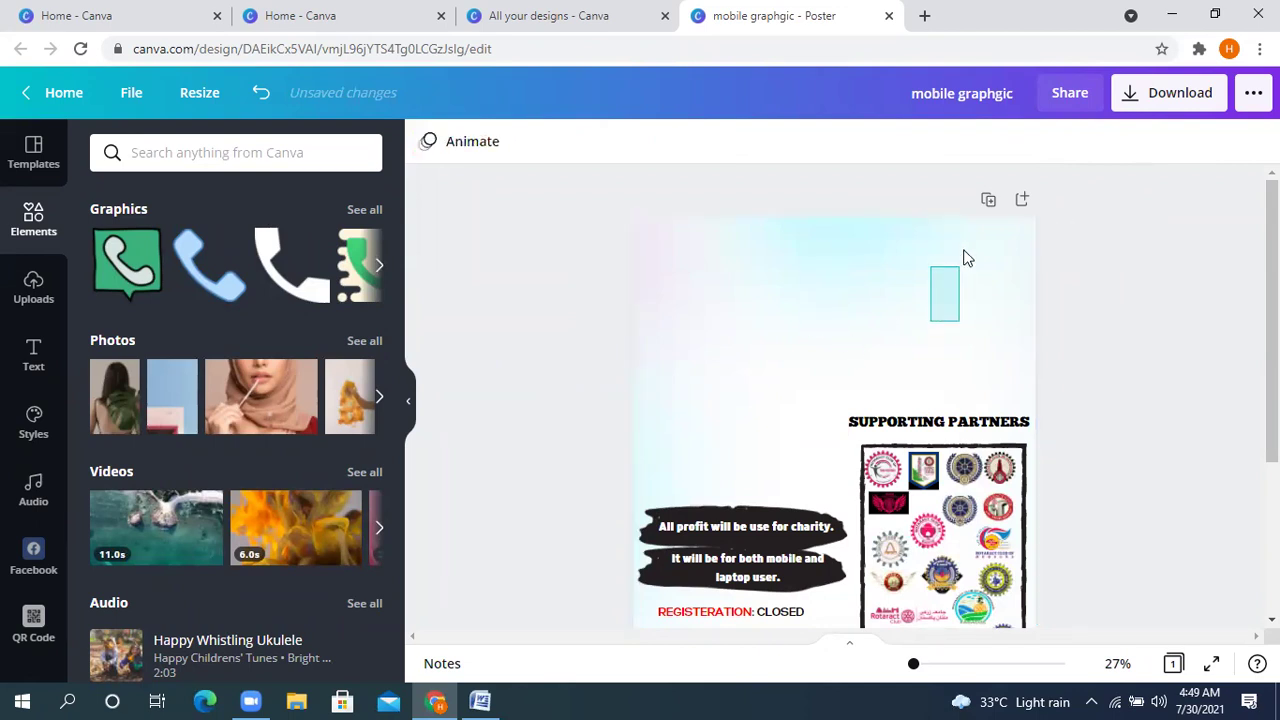
pyautogui.scroll(-4, 843, 313)
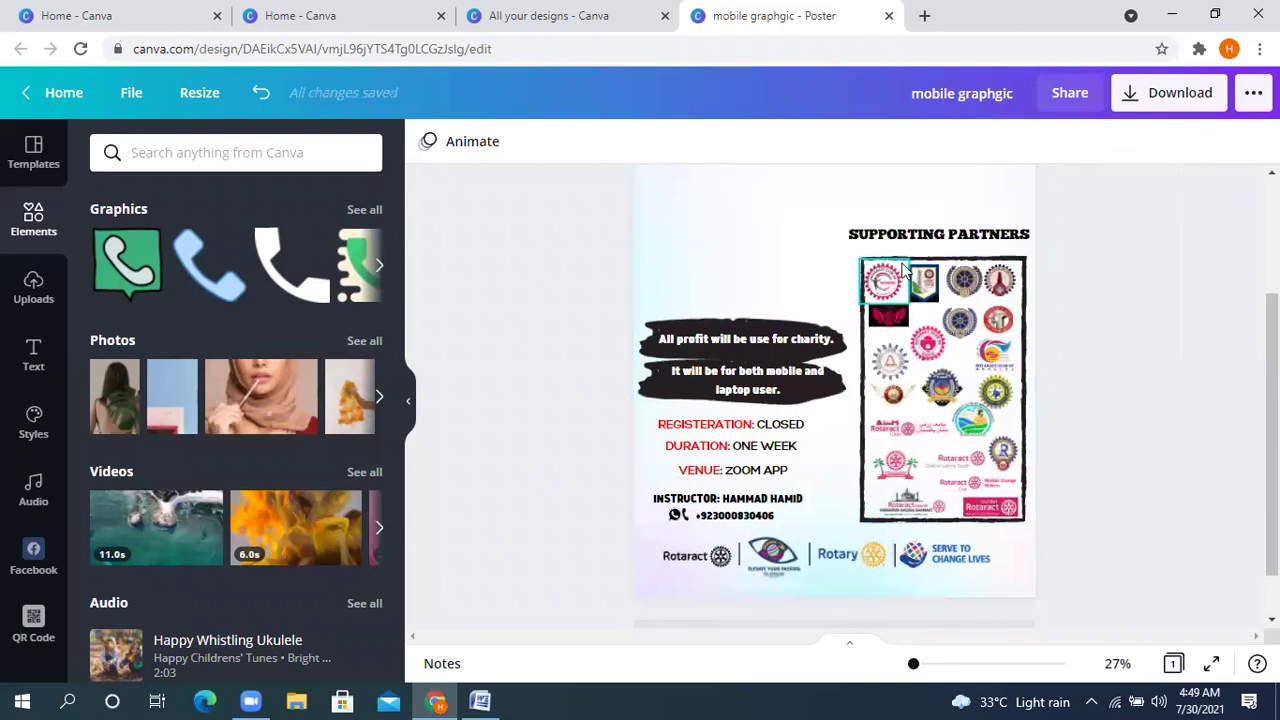
# - Move the black brushed frame and the grid of partner logos inside it off the poster
pyautogui.moveTo(916, 258); pyautogui.dragTo(395, 282)
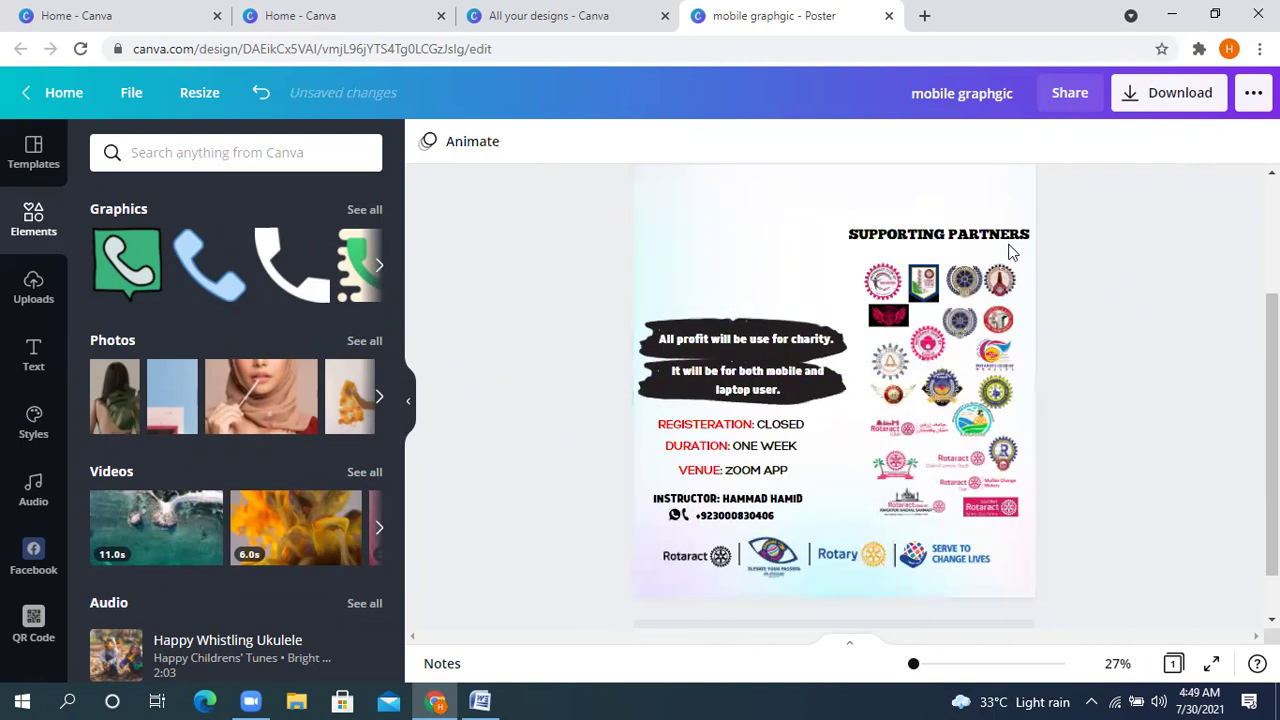
pyautogui.moveTo(913, 365); pyautogui.dragTo(1086, 509)
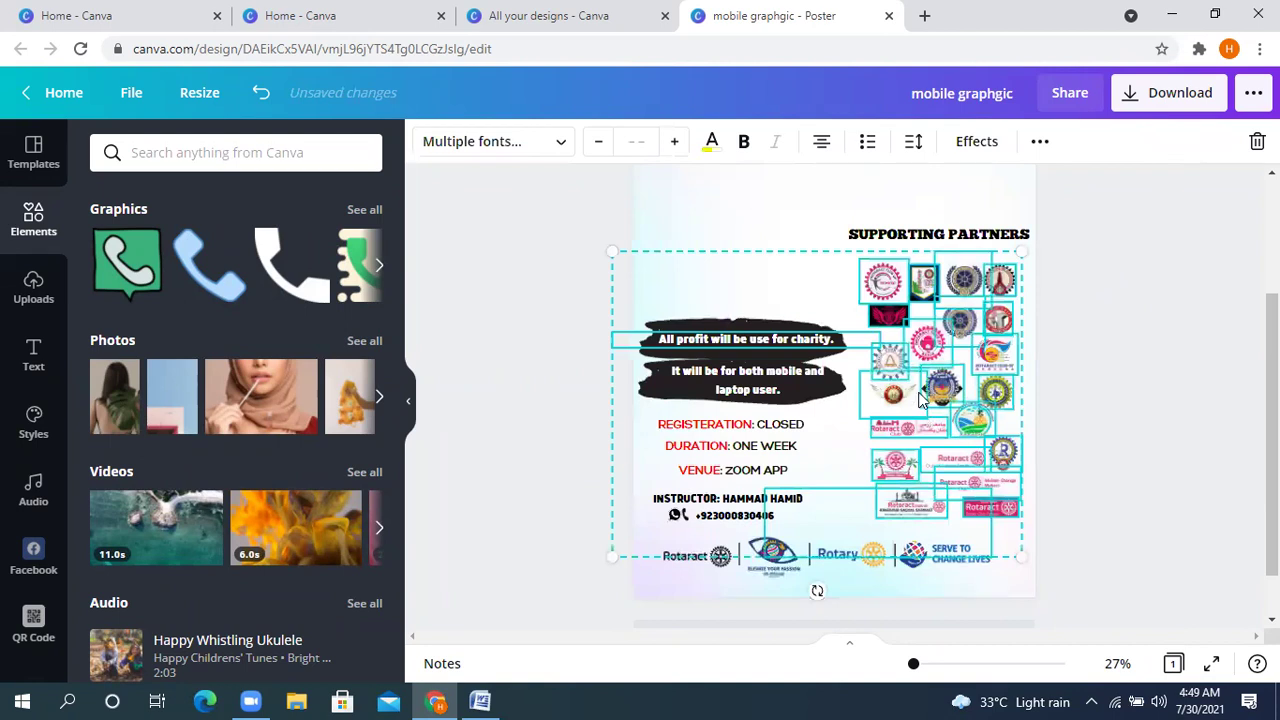
pyautogui.click(1090, 368)
pyautogui.moveTo(856, 256); pyautogui.dragTo(1020, 502)
pyautogui.hotkey('shift', 'Right')
pyautogui.hotkey('shift', 'Right')
pyautogui.hotkey('shift', 'Right')
pyautogui.hotkey('shift', 'Right')
pyautogui.hotkey('shift', 'Right')
pyautogui.hotkey('shift', 'Right')
pyautogui.hotkey('shift', 'Right')
pyautogui.hotkey('shift', 'Right')
pyautogui.hotkey('shift', 'Right')
pyautogui.hotkey('shift', 'Right')
pyautogui.hotkey('shift', 'Right')
pyautogui.hotkey('shift', 'Right')
pyautogui.hotkey('shift', 'Right')
pyautogui.hotkey('shift', 'Right')
pyautogui.hotkey('shift', 'Right')
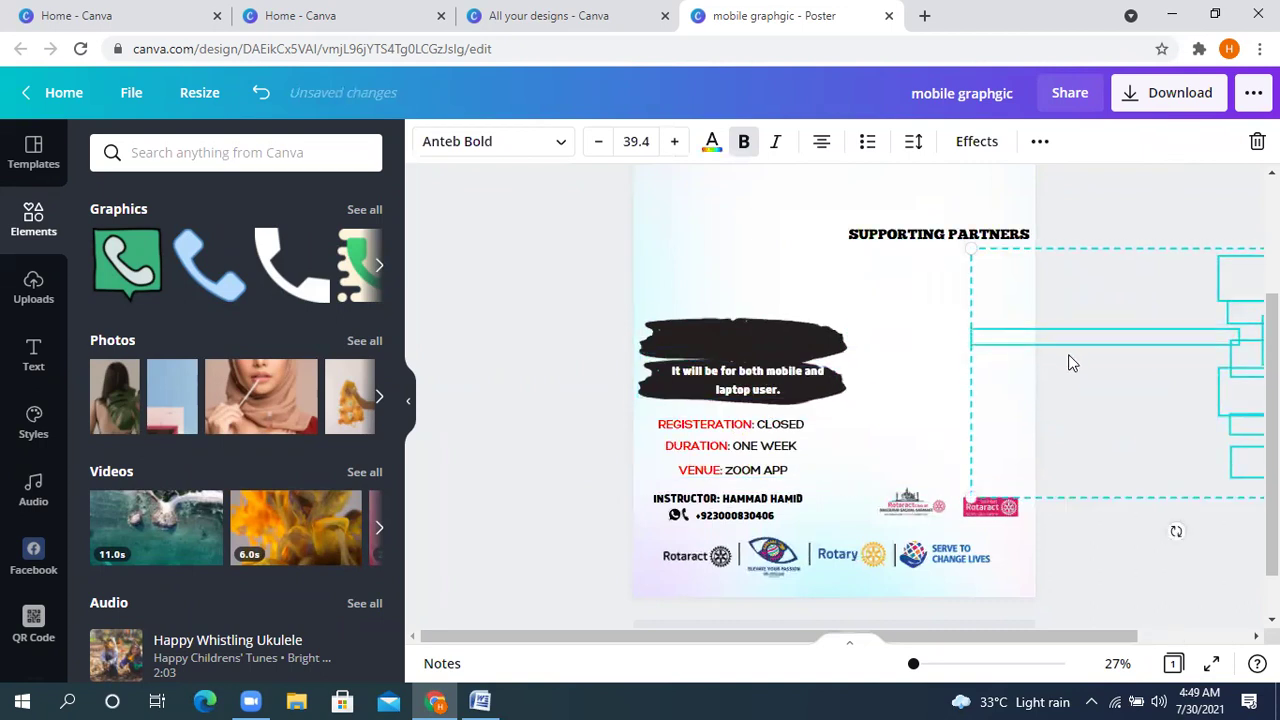
pyautogui.press('Escape')
# - Move the two black brush strokes, the course details text and the instructor contact lines off the poster
pyautogui.moveTo(725, 343)
pyautogui.mouseDown()
pyautogui.moveTo(731, 251)
pyautogui.moveTo(734, 277)
pyautogui.moveTo(751, 263)
pyautogui.moveTo(731, 289)
pyautogui.moveTo(740, 309)
pyautogui.moveTo(531, 303)
pyautogui.moveTo(478, 320)
pyautogui.mouseUp()
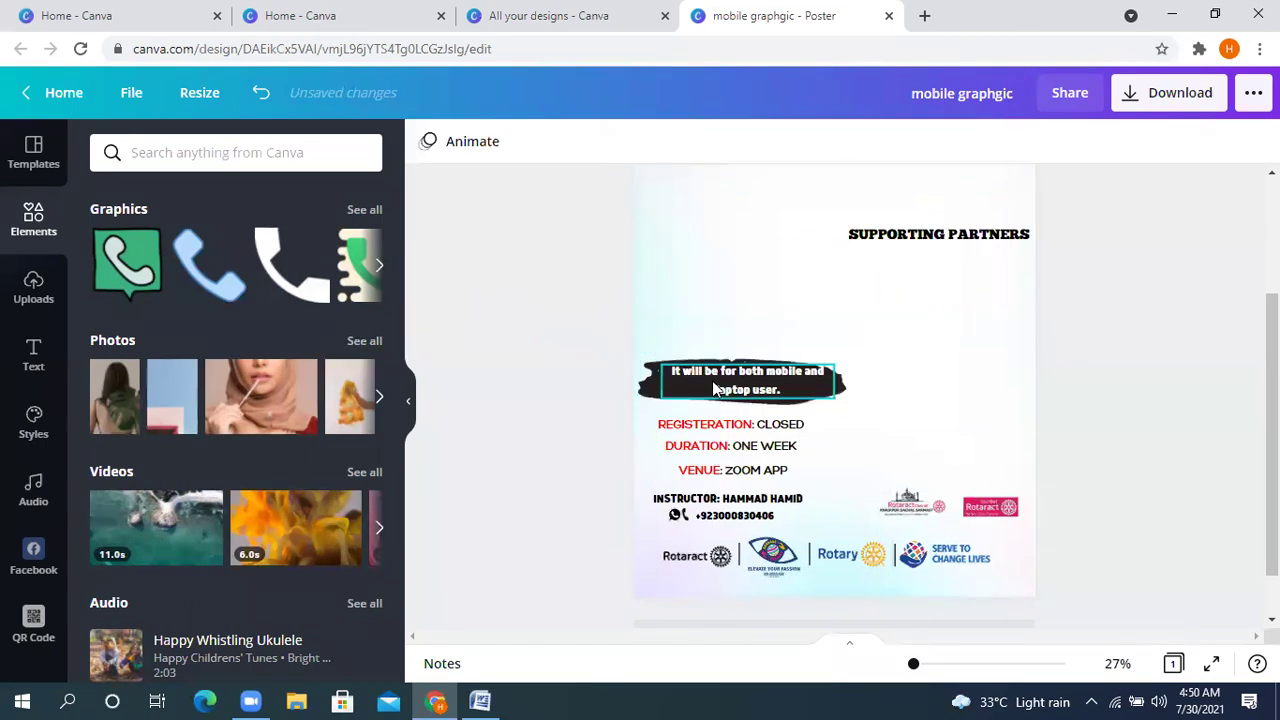
pyautogui.click(551, 345)
pyautogui.moveTo(551, 345)
pyautogui.mouseDown()
pyautogui.moveTo(428, 348)
pyautogui.moveTo(710, 385)
pyautogui.moveTo(423, 349)
pyautogui.moveTo(459, 413)
pyautogui.mouseUp()
pyautogui.moveTo(683, 432); pyautogui.dragTo(572, 478)
pyautogui.click(716, 500)
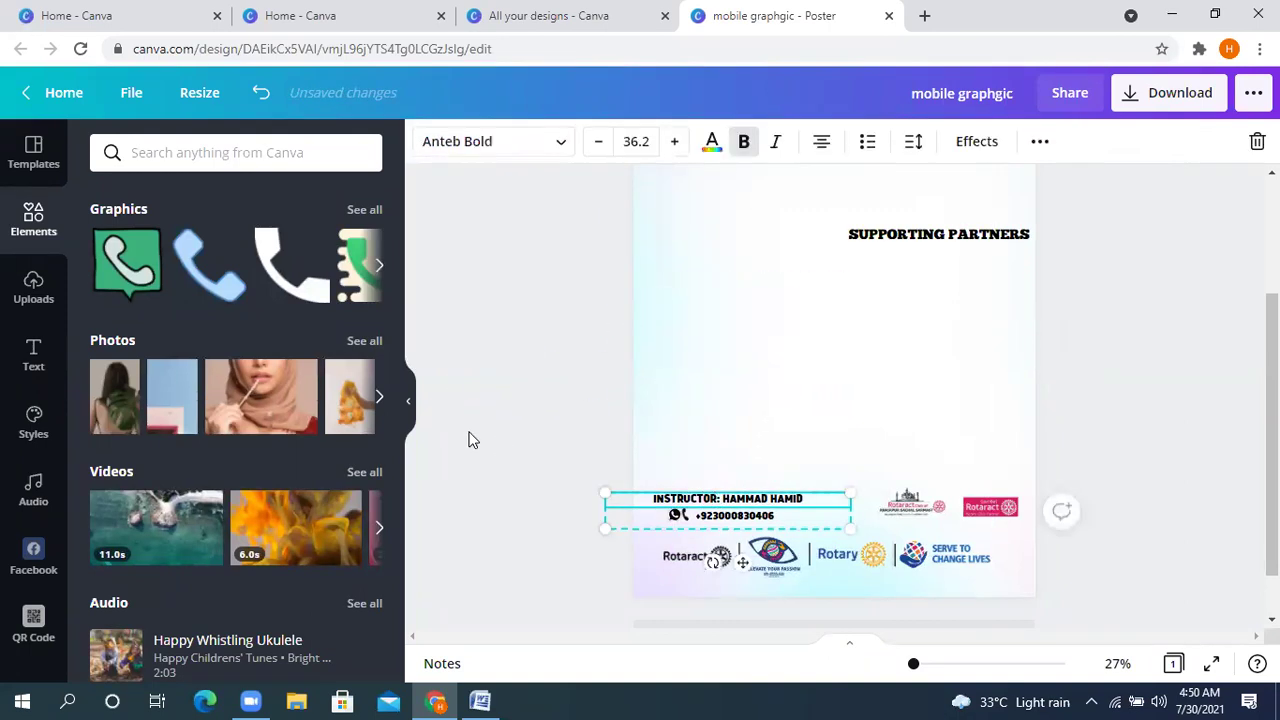
pyautogui.moveTo(706, 515); pyautogui.dragTo(576, 532)
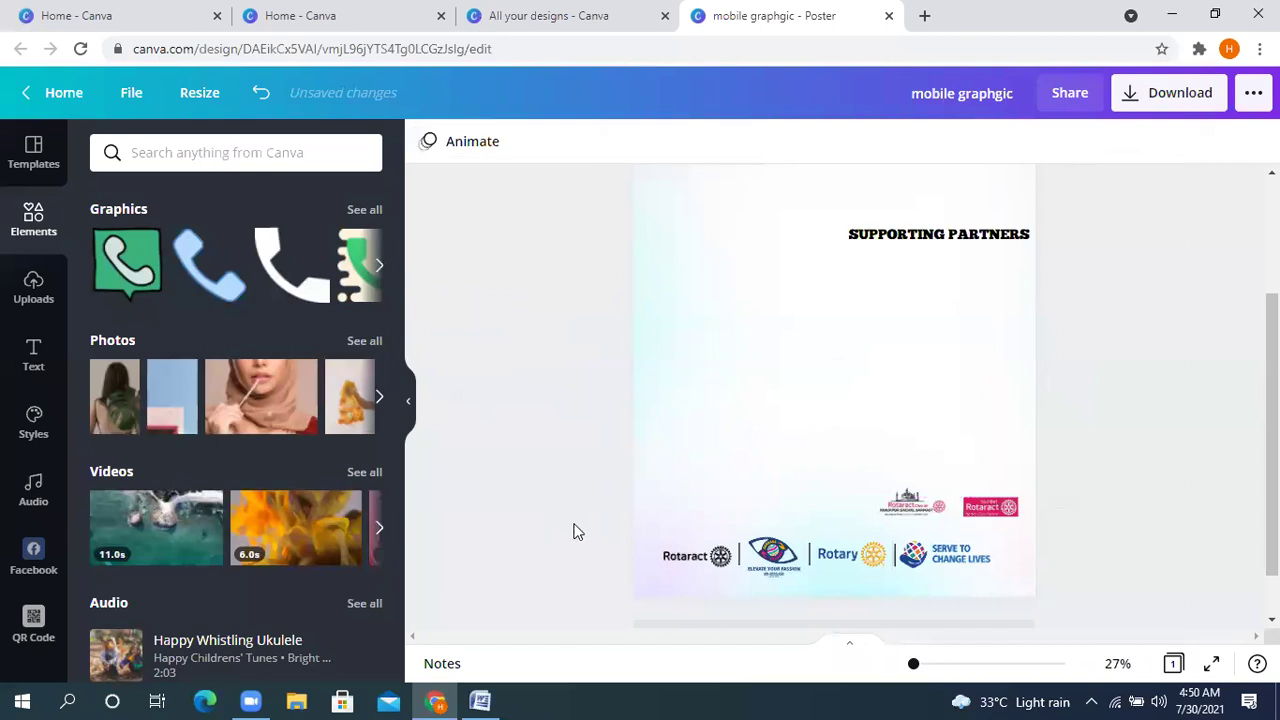
# - Clear the footer's Rotaract, Rotary and "Serve to Change Lives" logos with their divider line from the poster
pyautogui.click(772, 556)
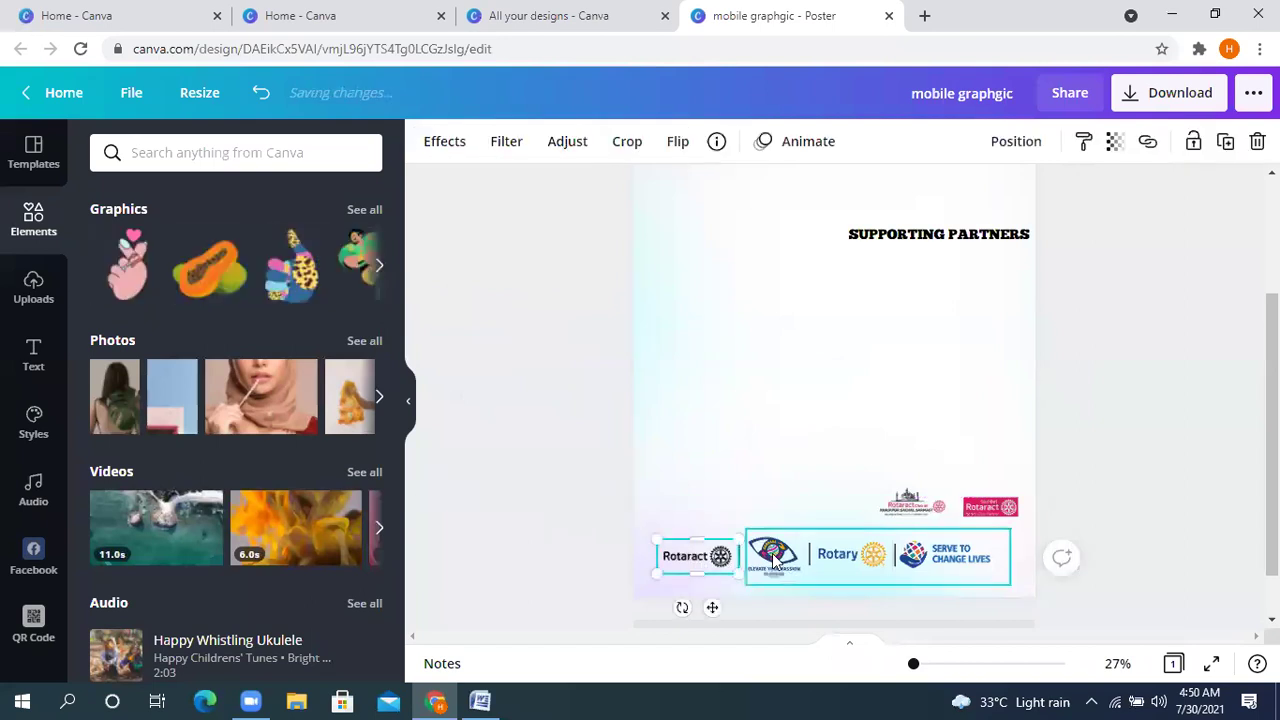
pyautogui.moveTo(672, 560); pyautogui.dragTo(400, 540)
pyautogui.moveTo(705, 563); pyautogui.dragTo(405, 540)
pyautogui.click(738, 553)
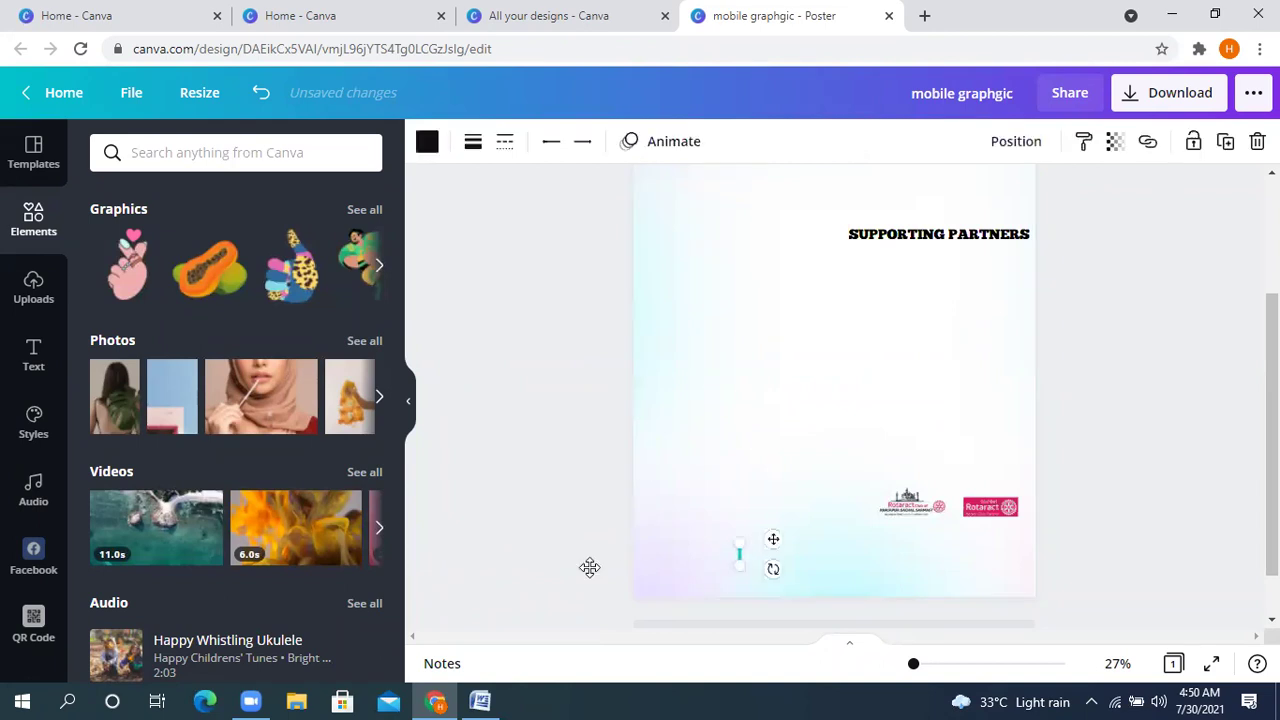
pyautogui.moveTo(766, 557); pyautogui.dragTo(1117, 477)
pyautogui.press('Delete')
# - Move the leftover pink Rotaract logo and the "SUPPORTING PARTNERS" heading off the poster
pyautogui.click(992, 507)
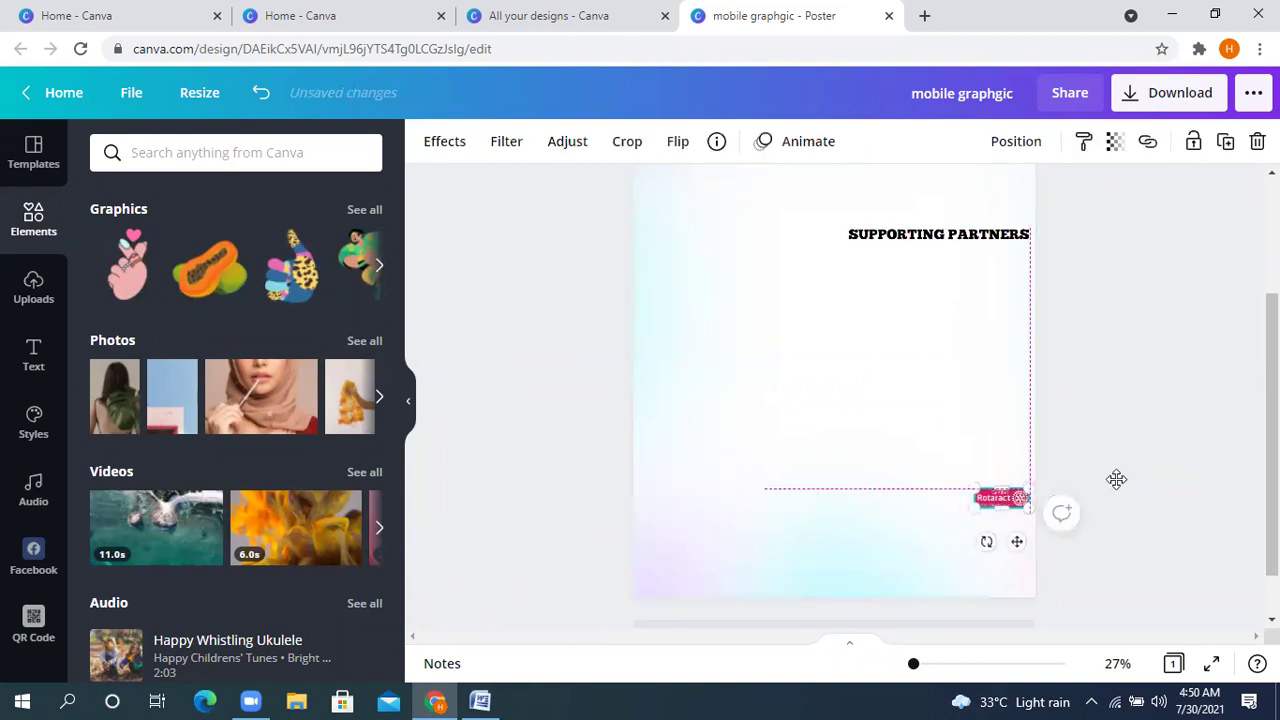
pyautogui.scroll(3, 920, 390)
pyautogui.moveTo(927, 425); pyautogui.dragTo(1126, 400)
# - Examine the poster's bare gradient background image and its soft cyan and lilac colour areas
pyautogui.click(848, 313)
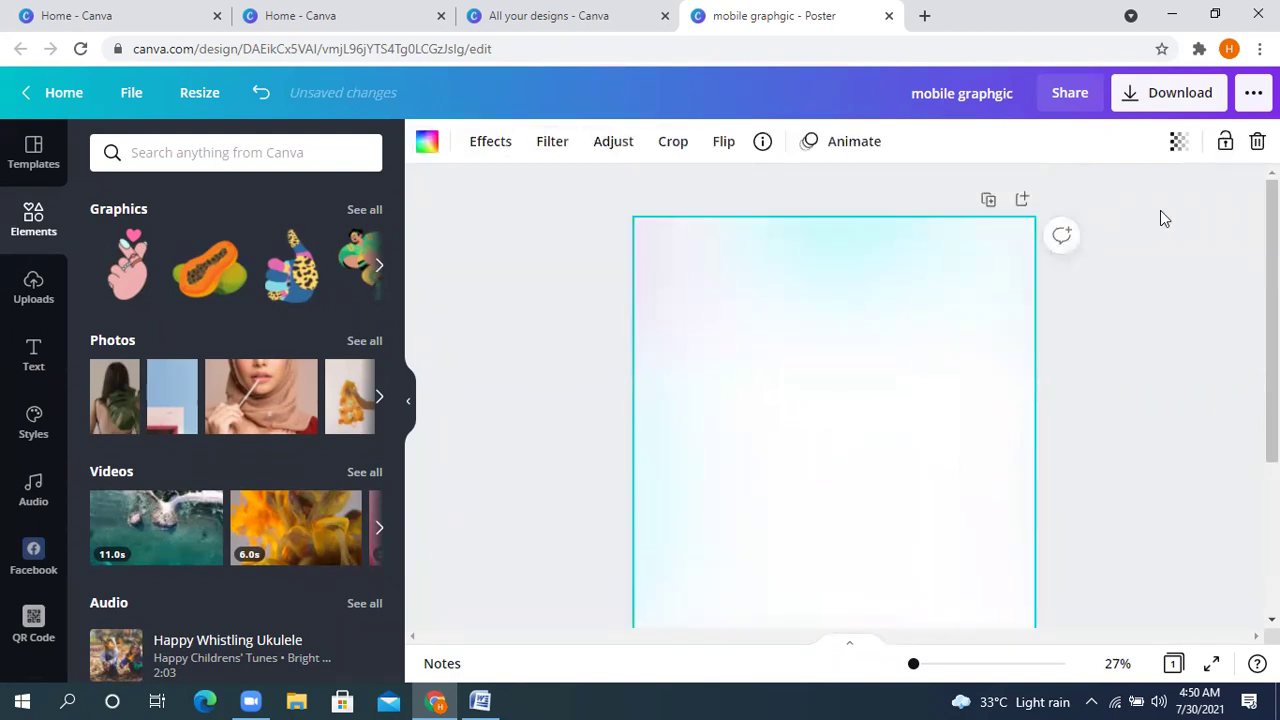
pyautogui.press('Delete')
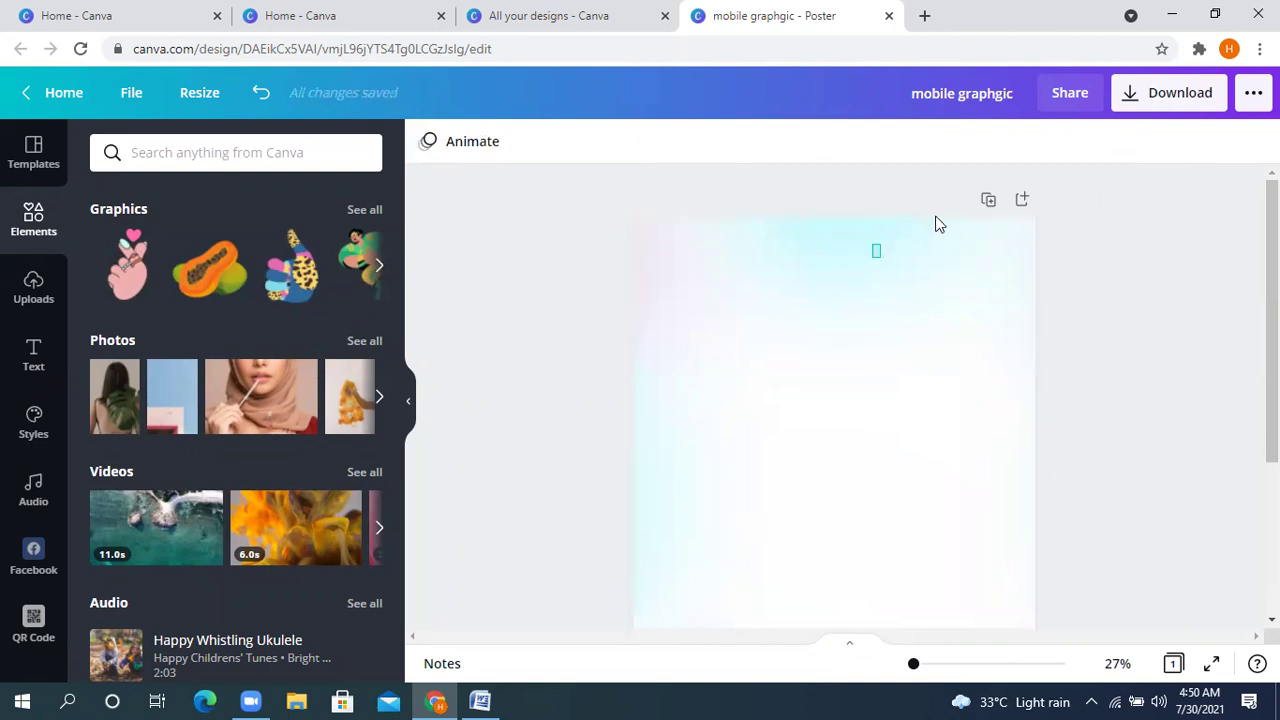
pyautogui.scroll(-3, 823, 331)
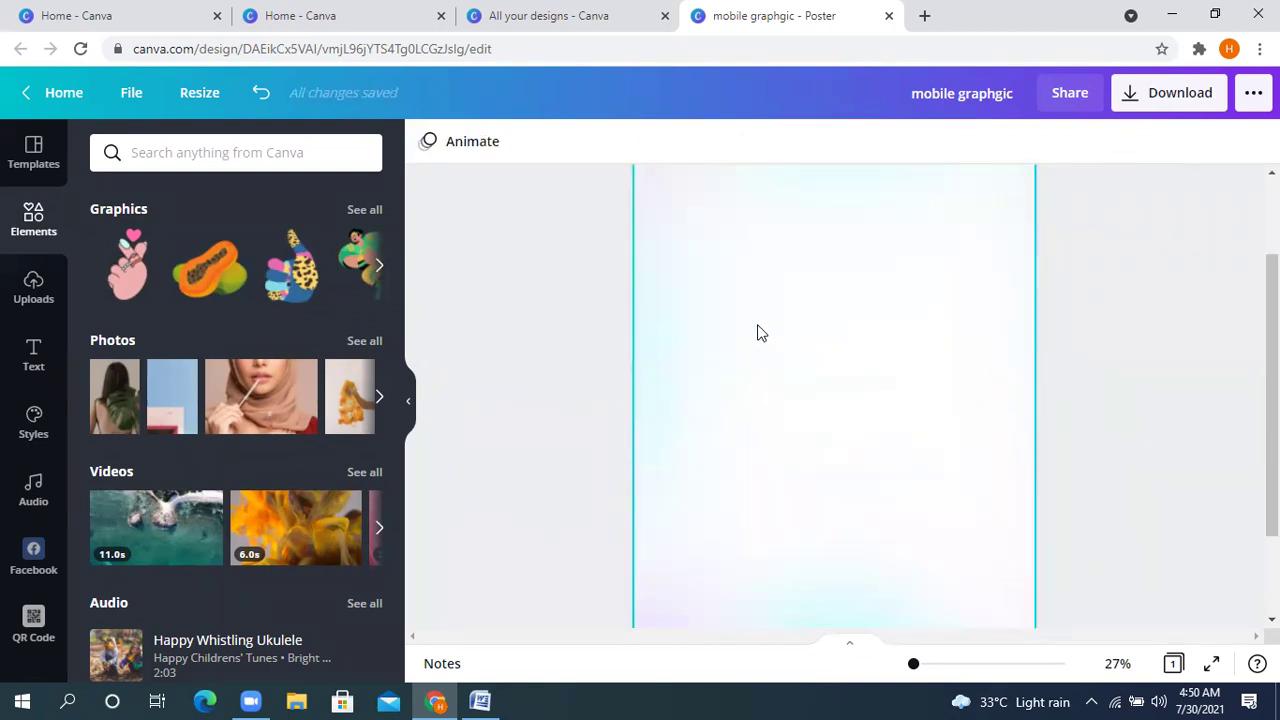
pyautogui.scroll(2, 730, 360)
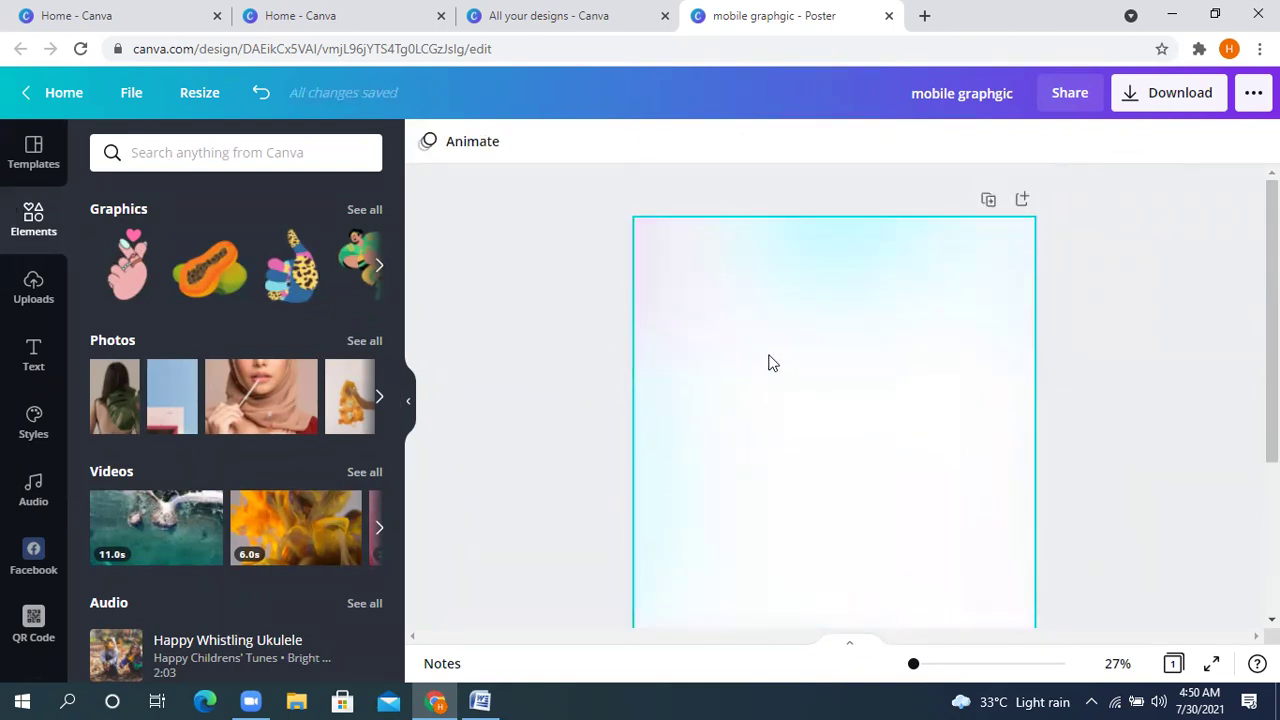
pyautogui.moveTo(785, 245); pyautogui.dragTo(600, 300)
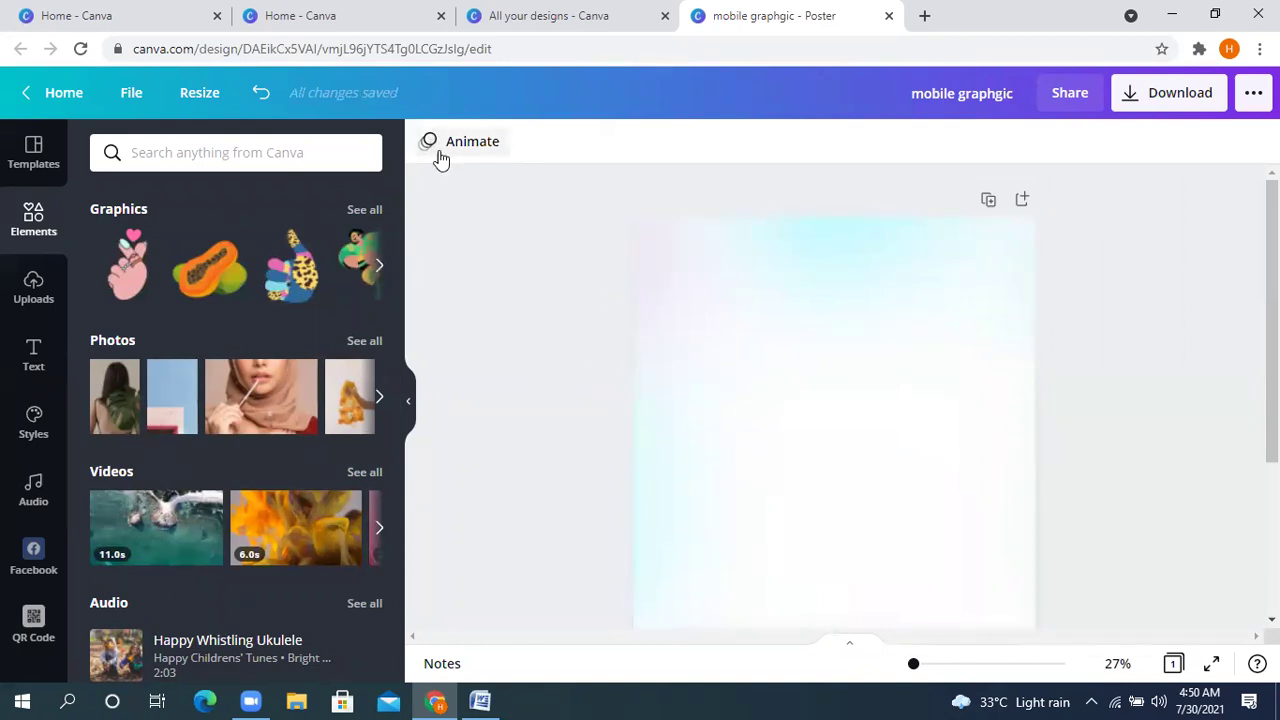
pyautogui.moveTo(820, 311); pyautogui.dragTo(711, 437)
pyautogui.moveTo(794, 240); pyautogui.dragTo(722, 458)
pyautogui.moveTo(819, 260); pyautogui.dragTo(843, 229)
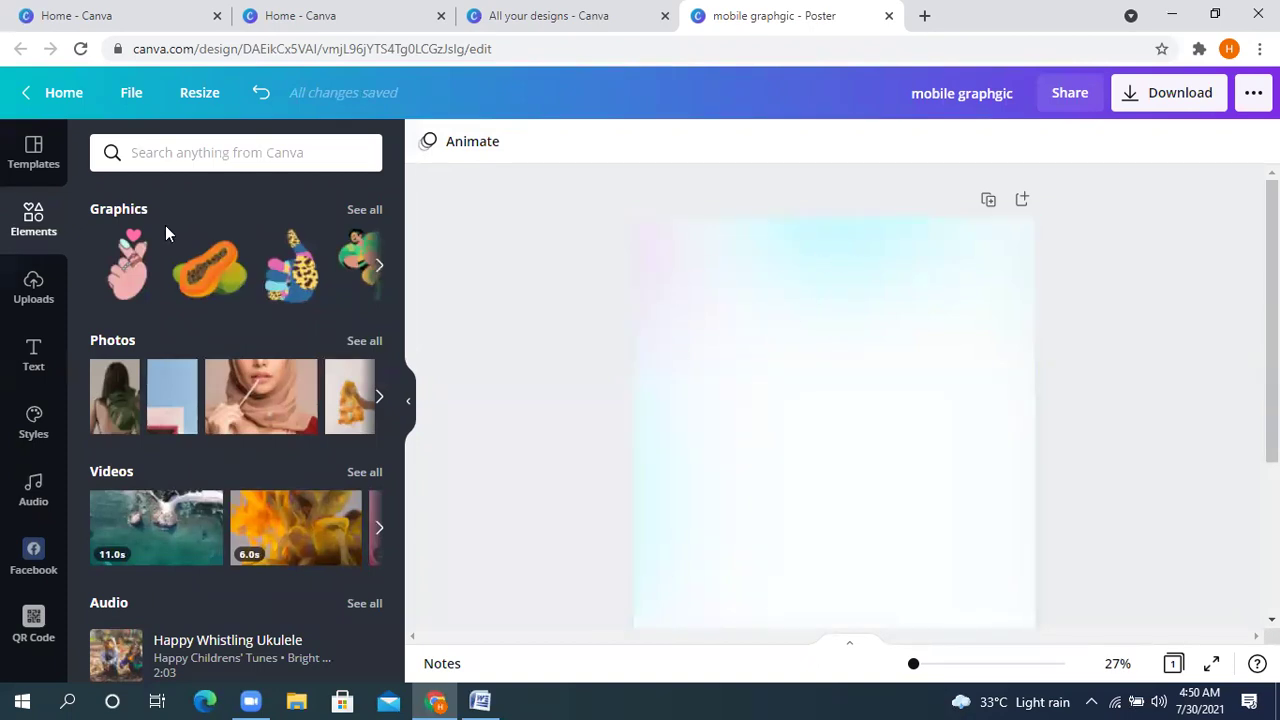
# - Search the elements for "gradient" and add the wide peach-to-teal gradient image to the poster
pyautogui.click(210, 155)
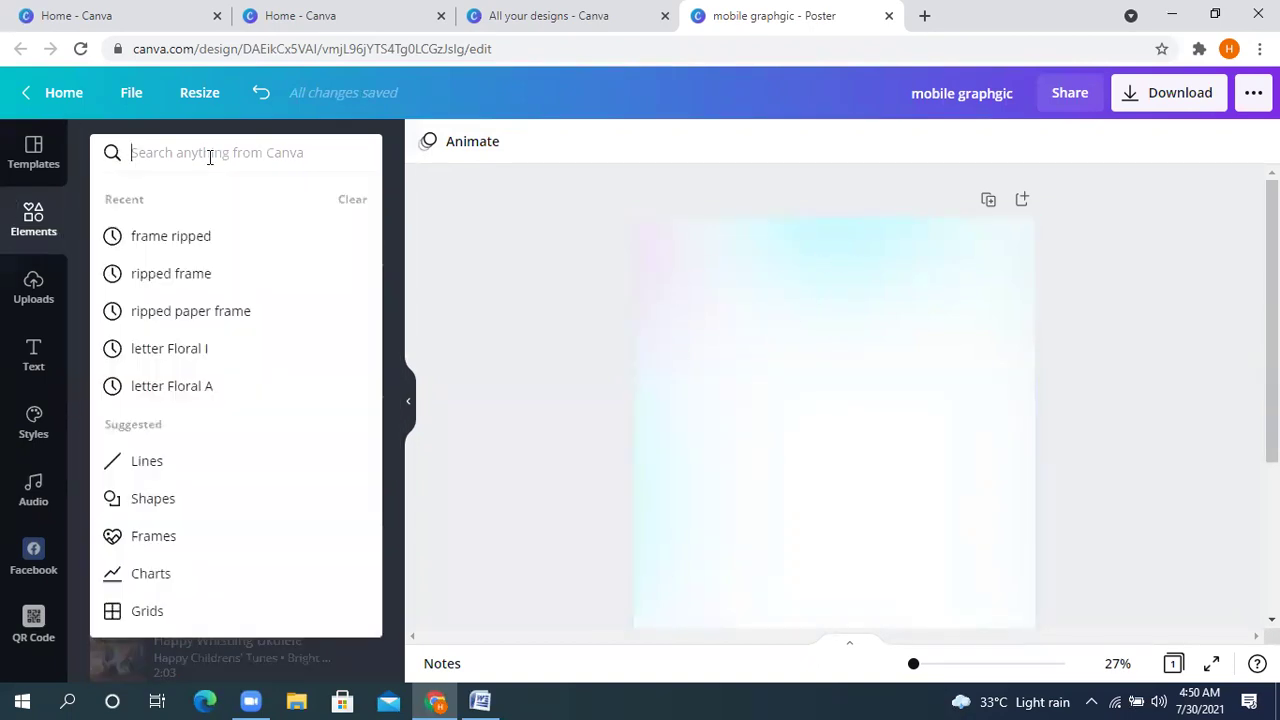
pyautogui.write('gradient')
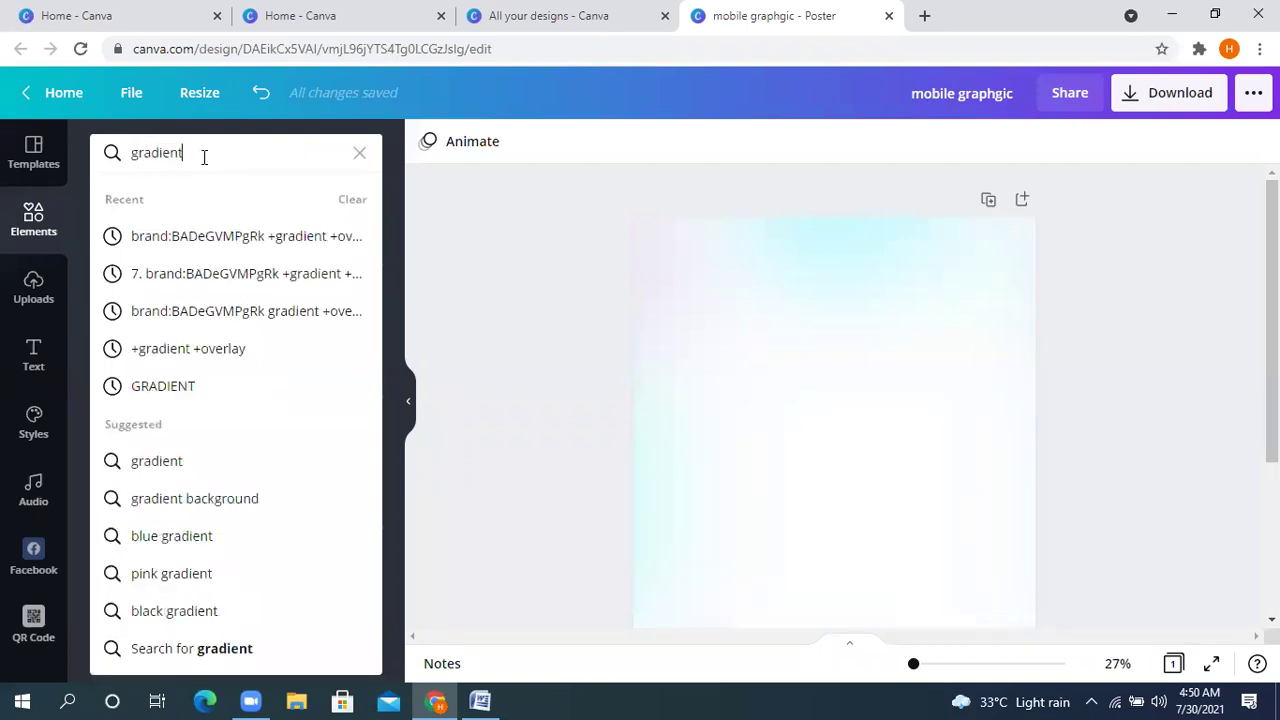
pyautogui.press('Return')
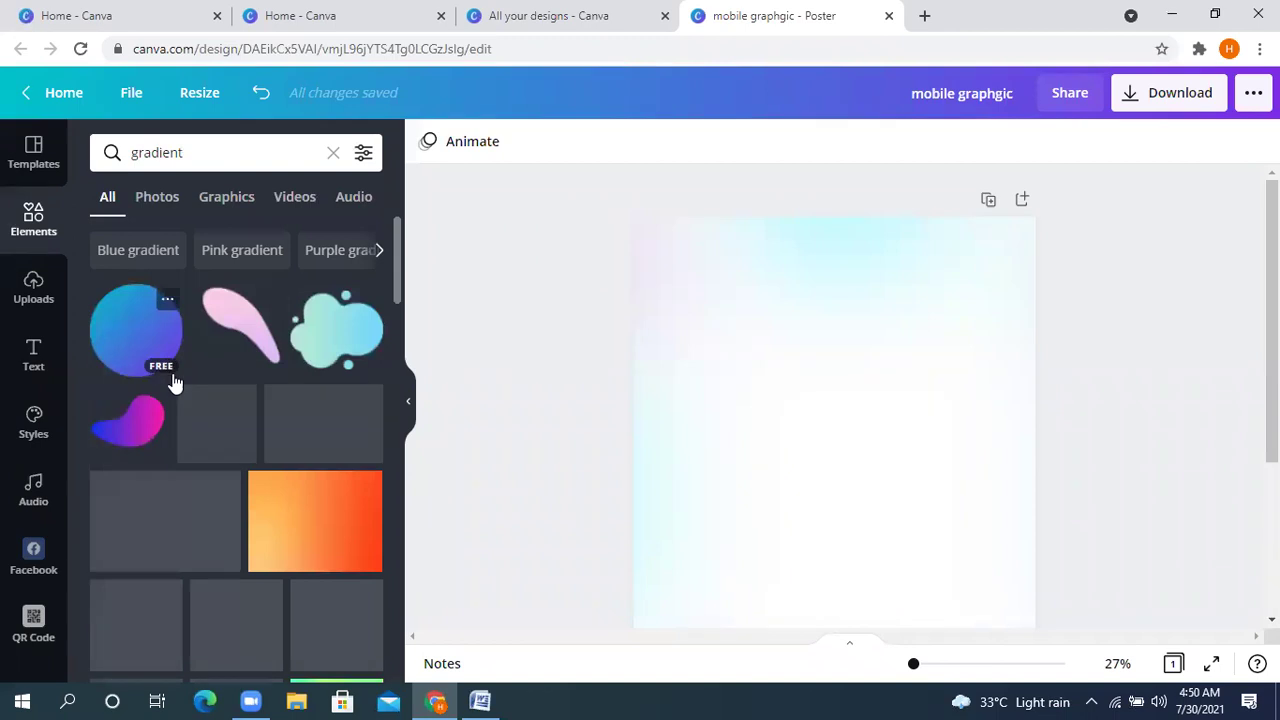
pyautogui.scroll(-2, 190, 405)
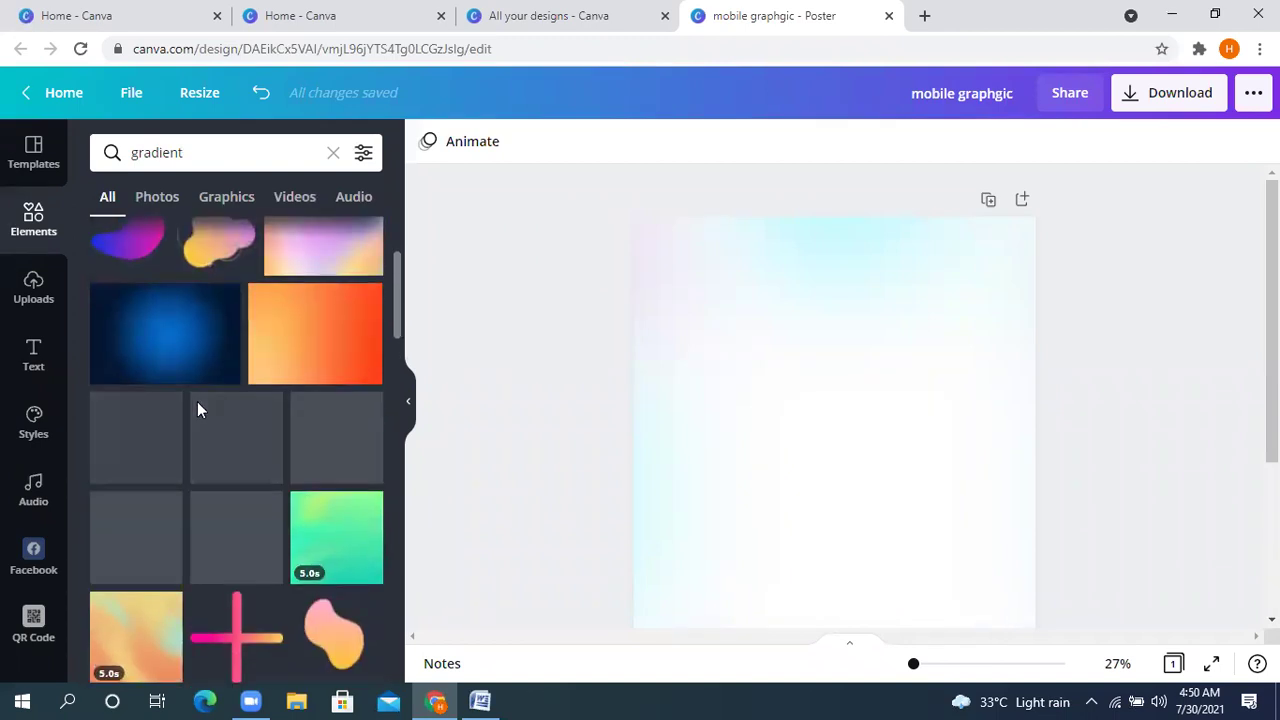
pyautogui.scroll(-1, 318, 515)
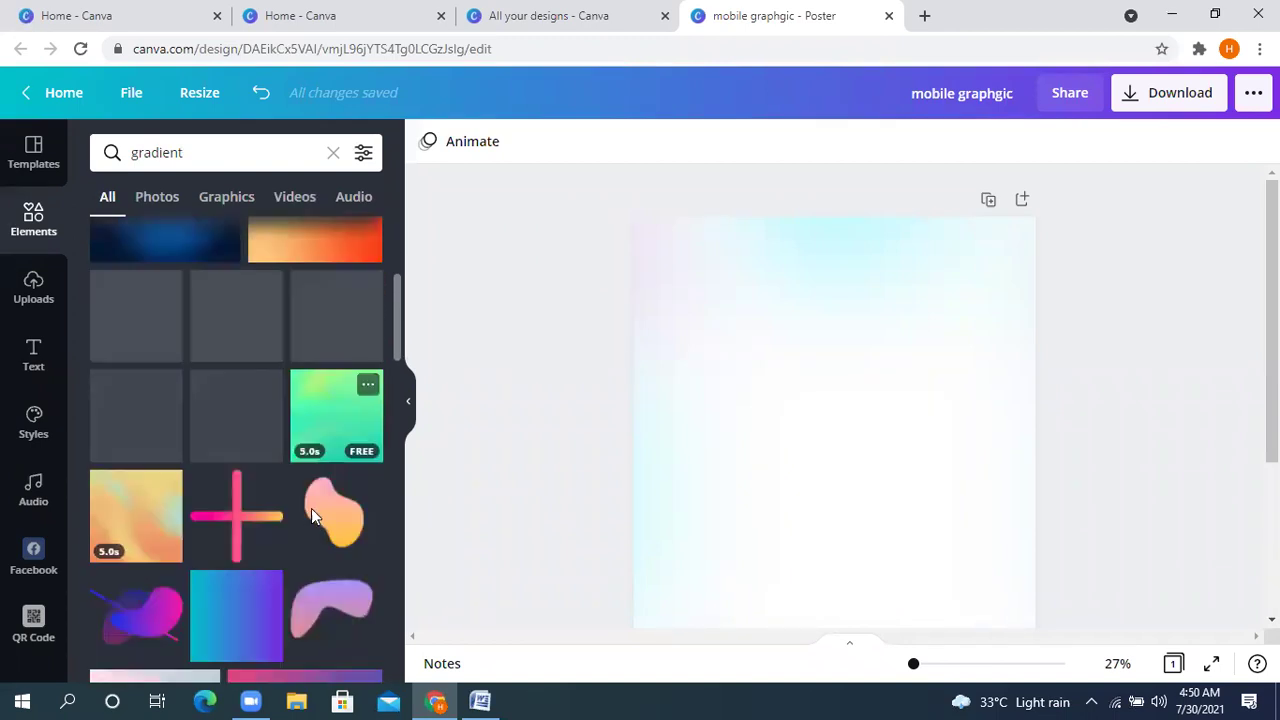
pyautogui.scroll(-3, 311, 515)
pyautogui.scroll(-3, 275, 495)
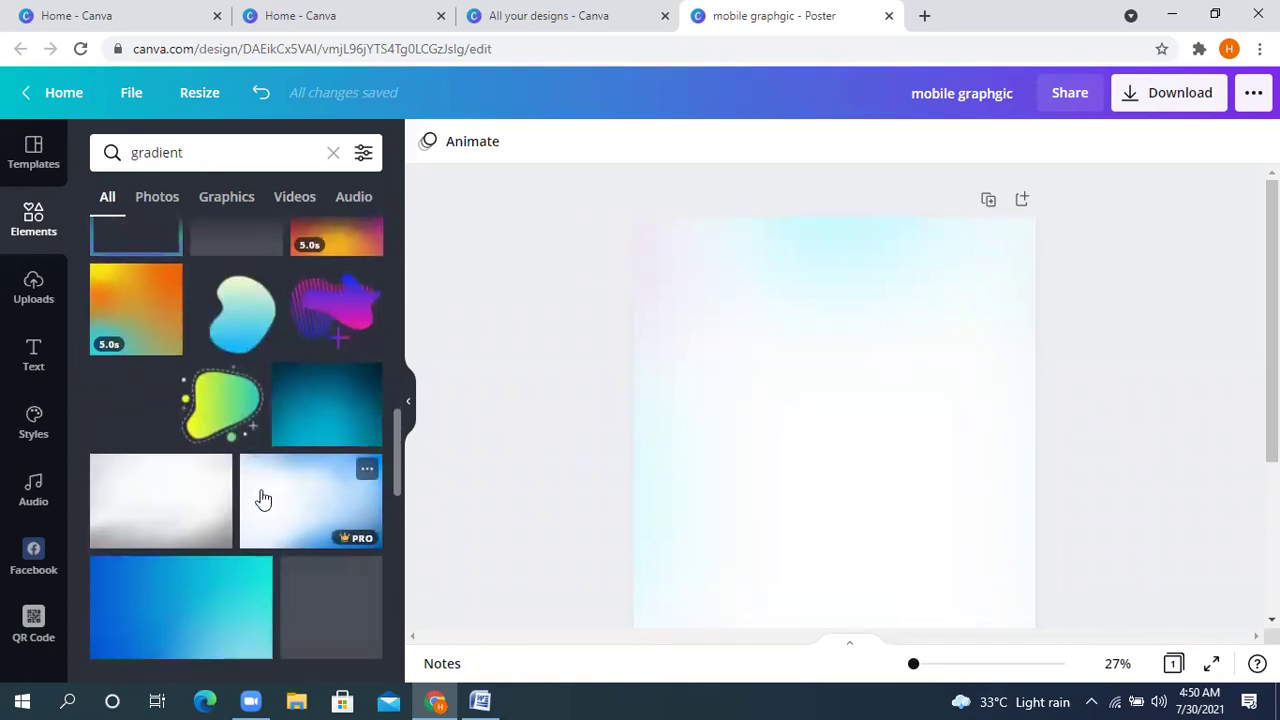
pyautogui.scroll(3, 260, 500)
pyautogui.scroll(5, 224, 468)
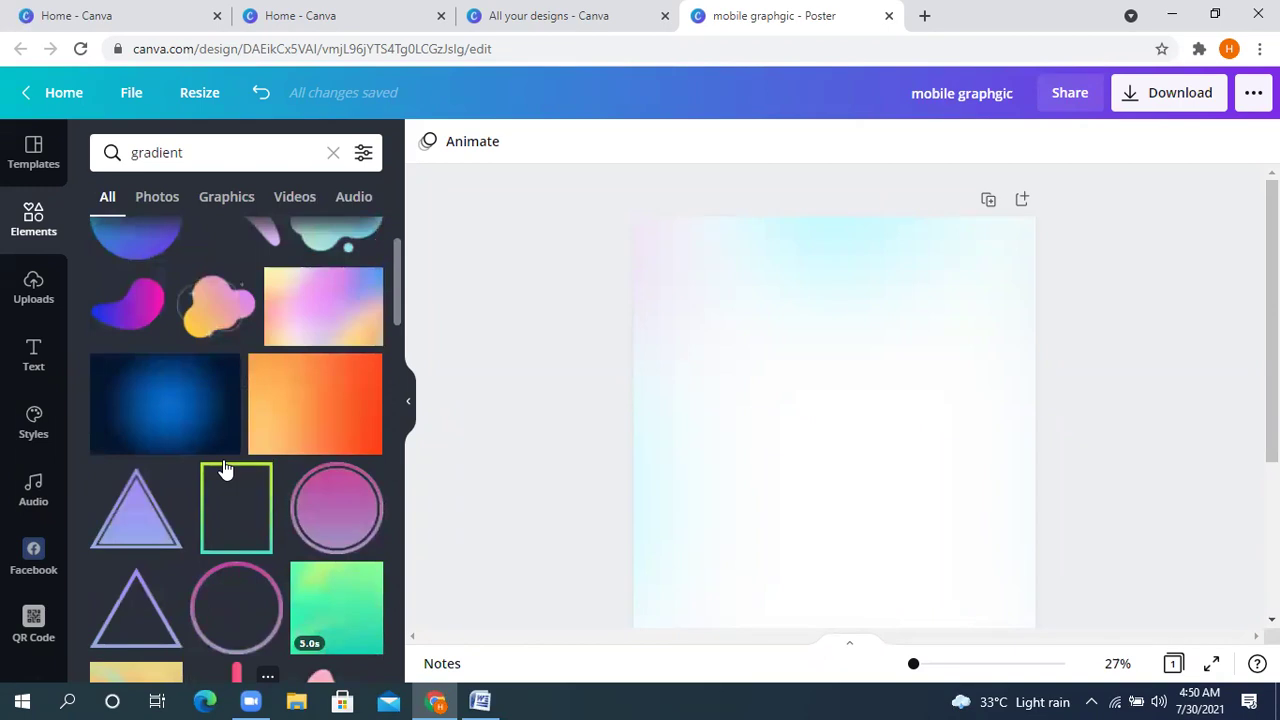
pyautogui.scroll(-1, 228, 470)
pyautogui.scroll(-10, 228, 470)
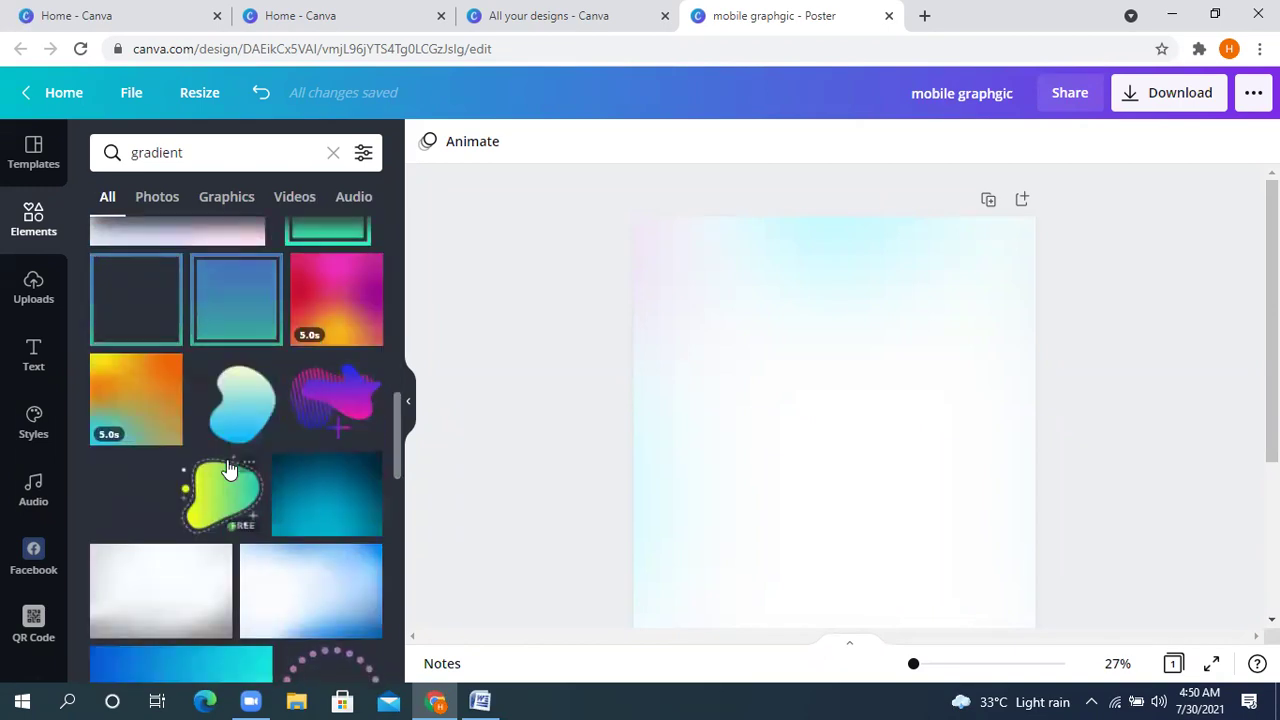
pyautogui.scroll(-5, 228, 468)
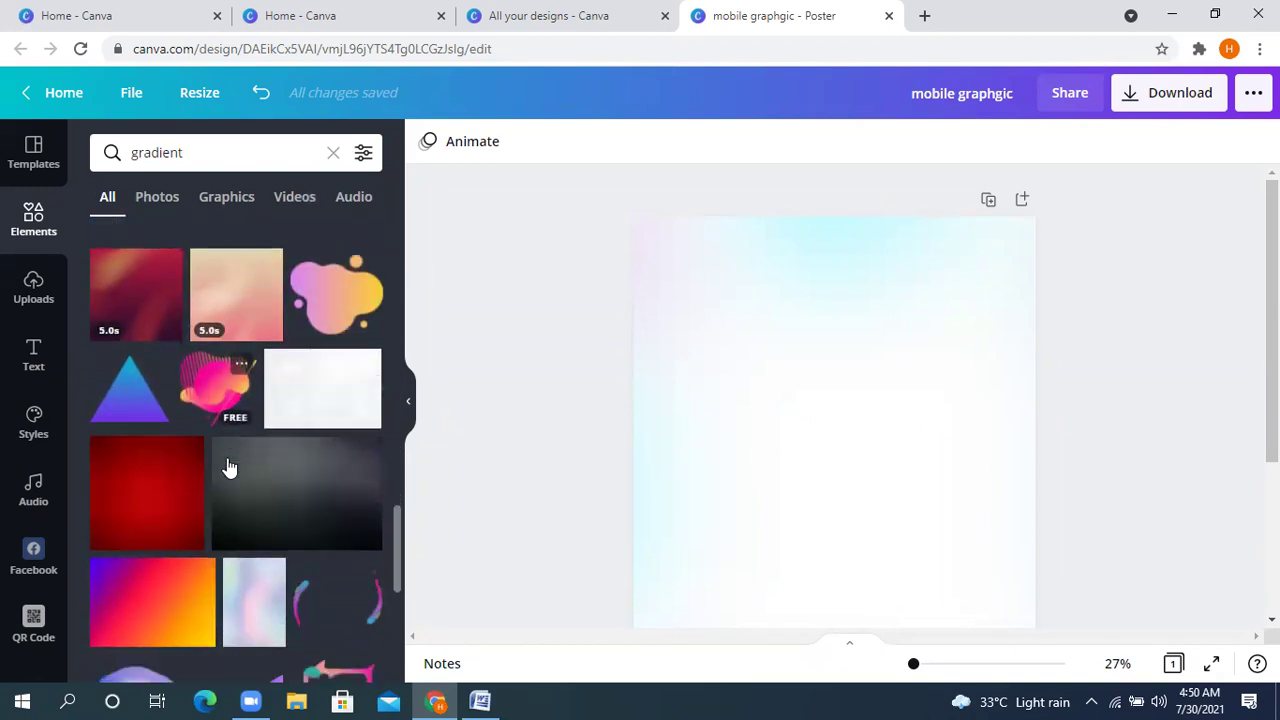
pyautogui.scroll(-4, 111, 420)
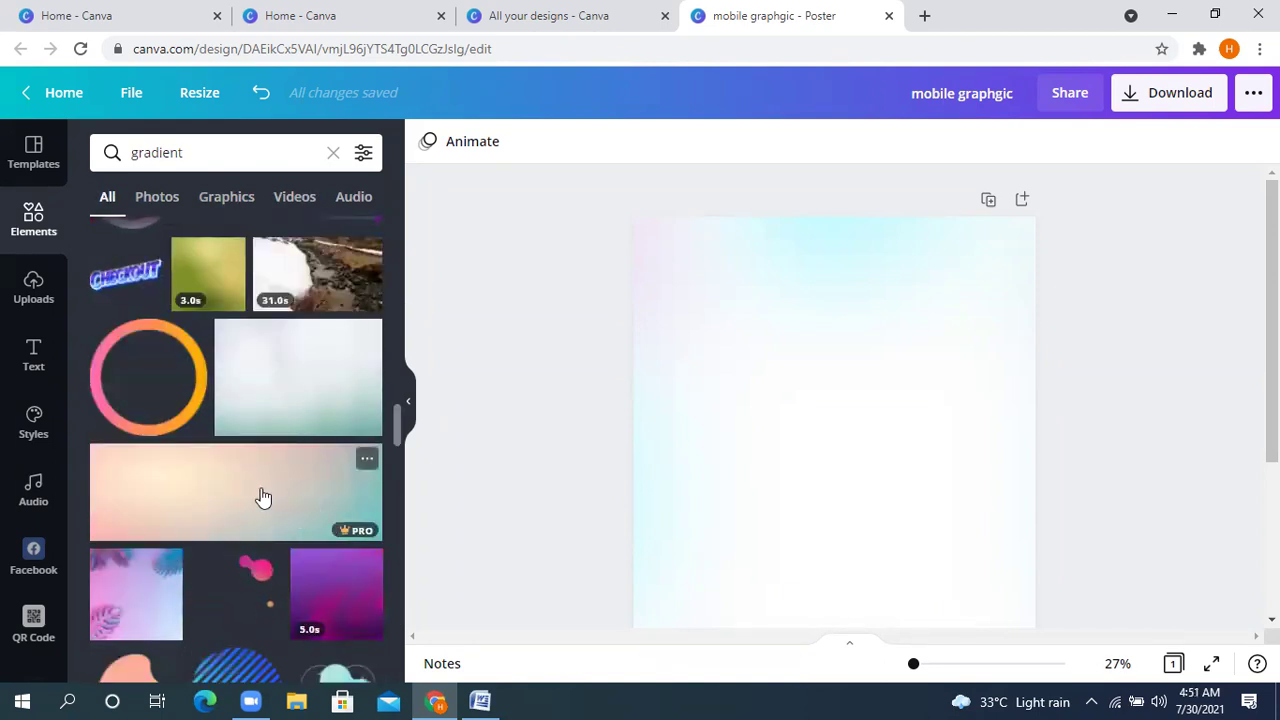
pyautogui.click(262, 497)
pyautogui.scroll(-3, 766, 434)
pyautogui.scroll(1, 1097, 458)
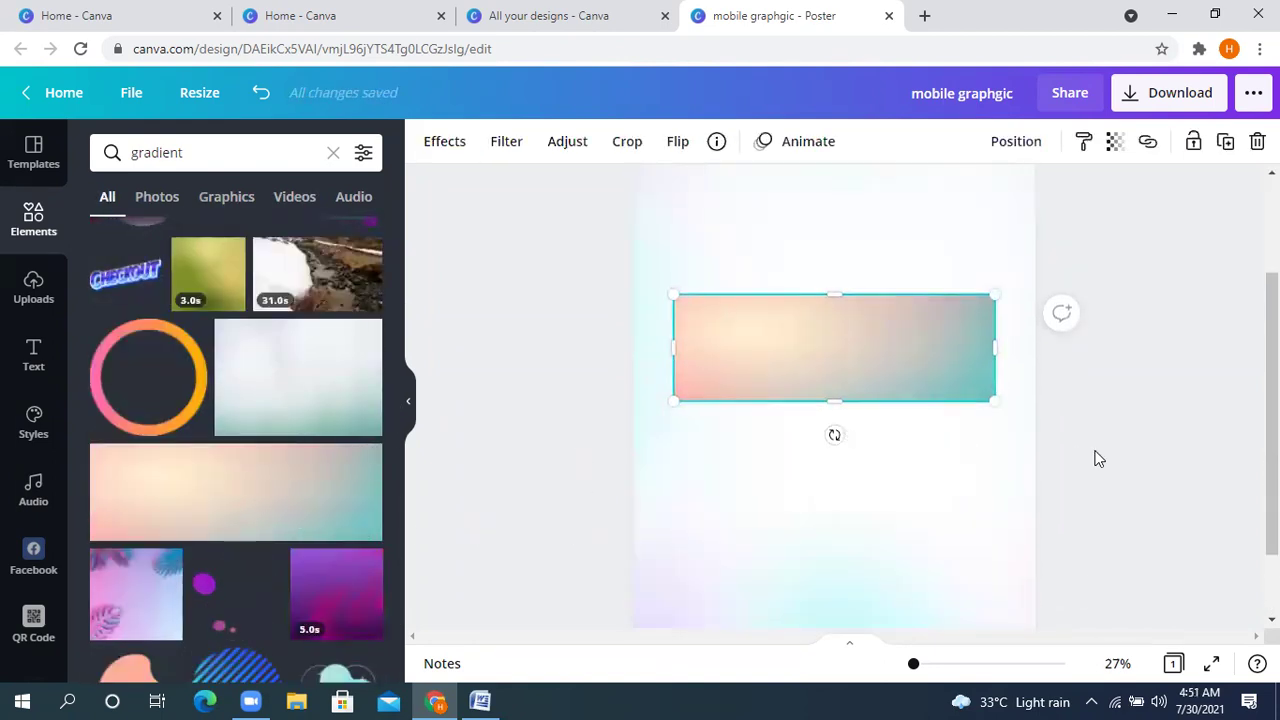
# - Rotate the peach-to-teal gradient image by -90° and enlarge it to the poster's left edge
pyautogui.moveTo(815, 438); pyautogui.dragTo(654, 352)
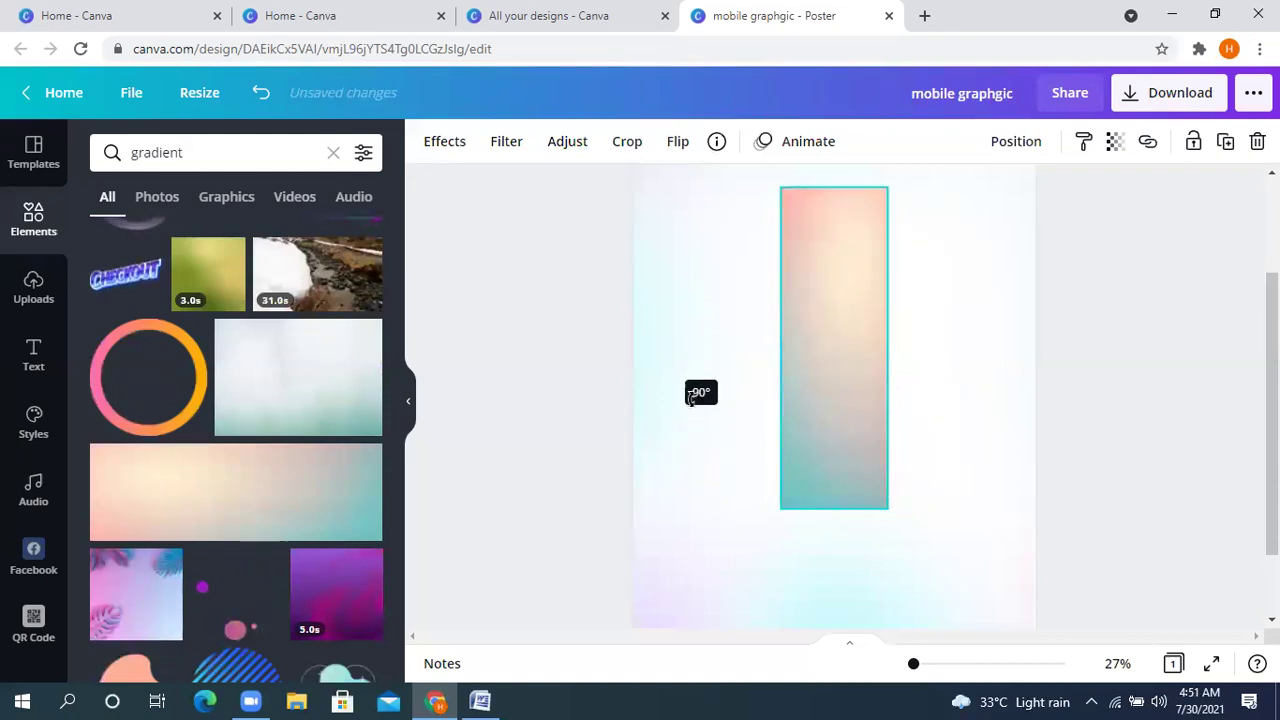
pyautogui.moveTo(785, 507); pyautogui.dragTo(683, 534)
pyautogui.moveTo(753, 379); pyautogui.dragTo(623, 403)
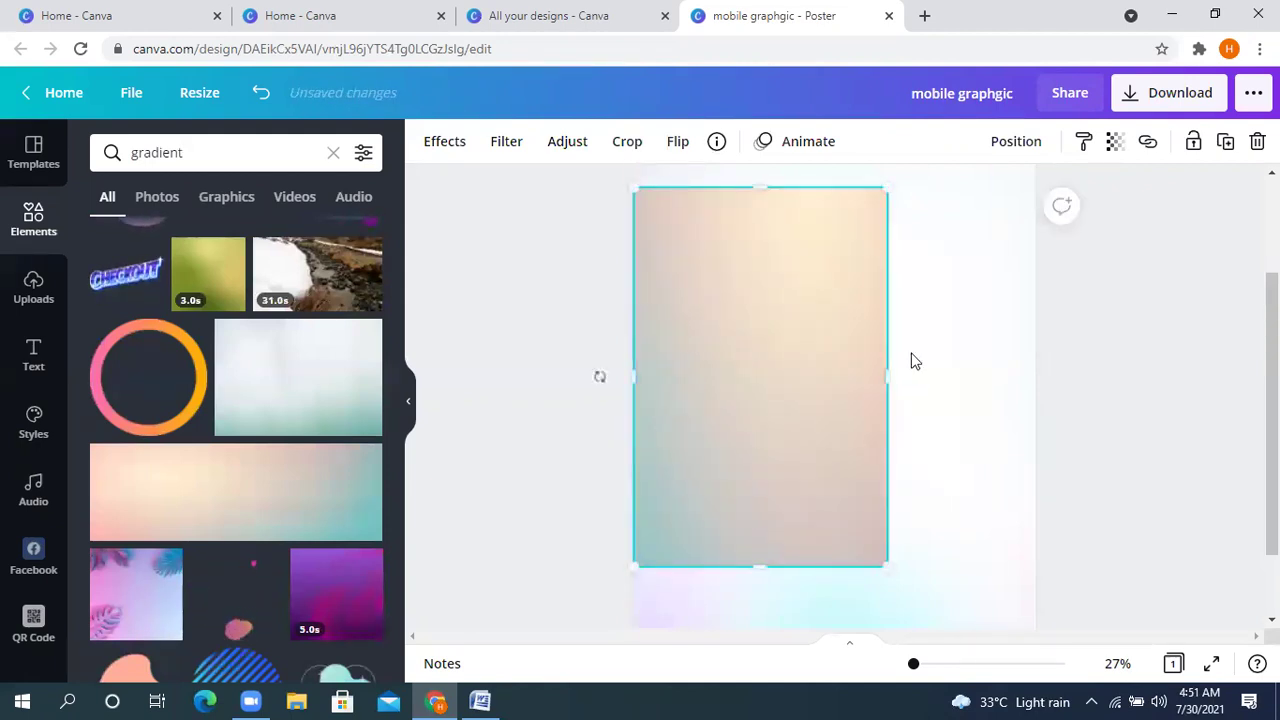
# - Stretch the rotated gradient image to cover the whole page and set its transparency to 18
pyautogui.scroll(3, 911, 362)
pyautogui.moveTo(946, 296); pyautogui.dragTo(1032, 251)
pyautogui.moveTo(974, 472); pyautogui.dragTo(1036, 460)
pyautogui.scroll(-3, 1036, 460)
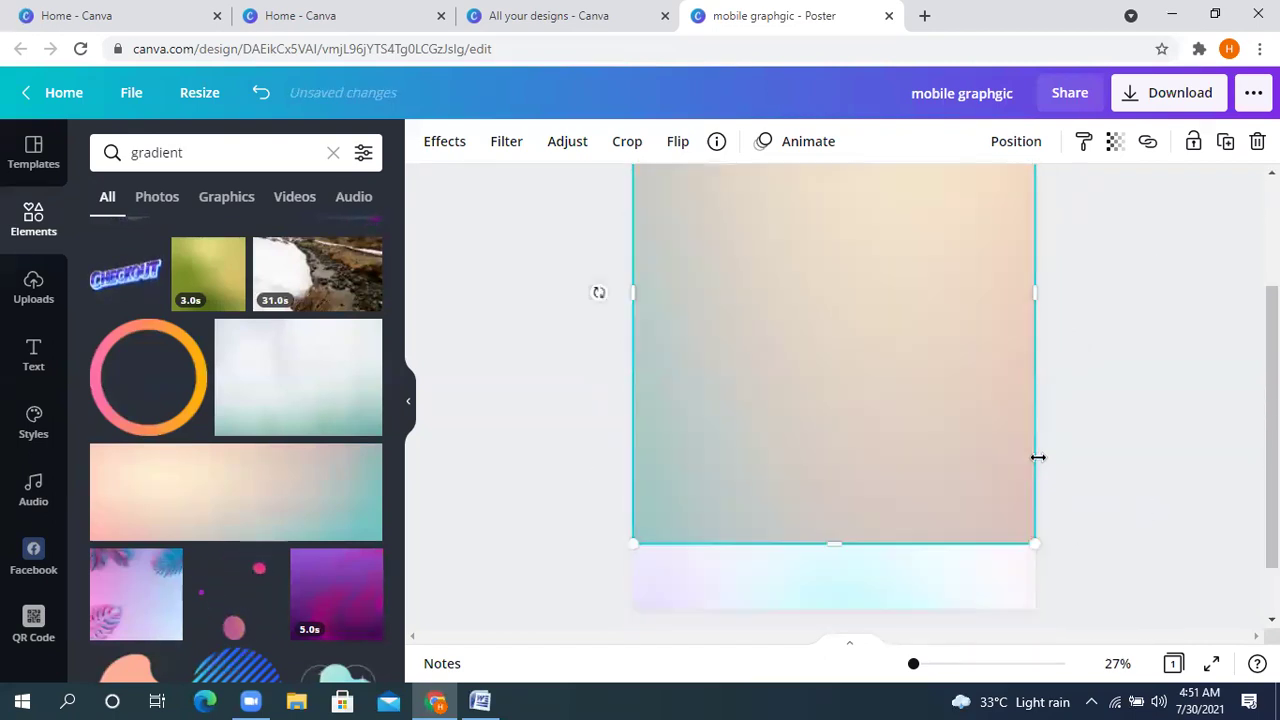
pyautogui.moveTo(835, 508); pyautogui.dragTo(829, 534)
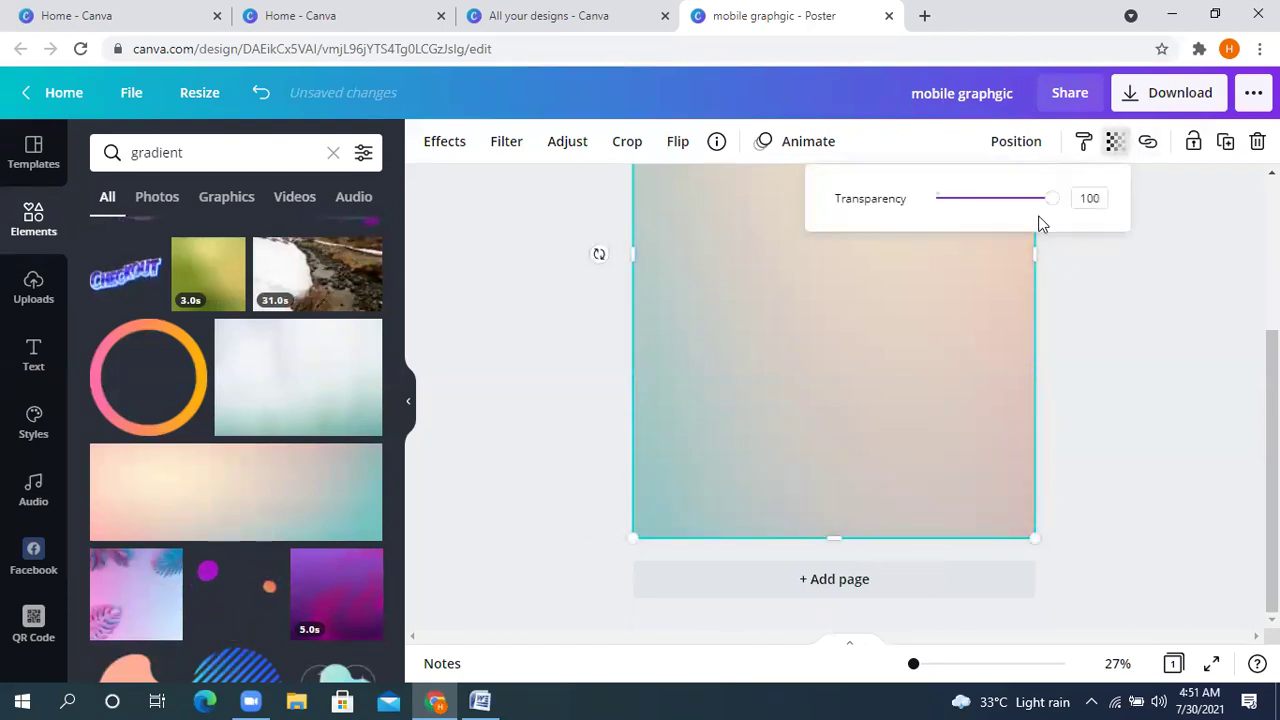
pyautogui.moveTo(1051, 205); pyautogui.dragTo(983, 220)
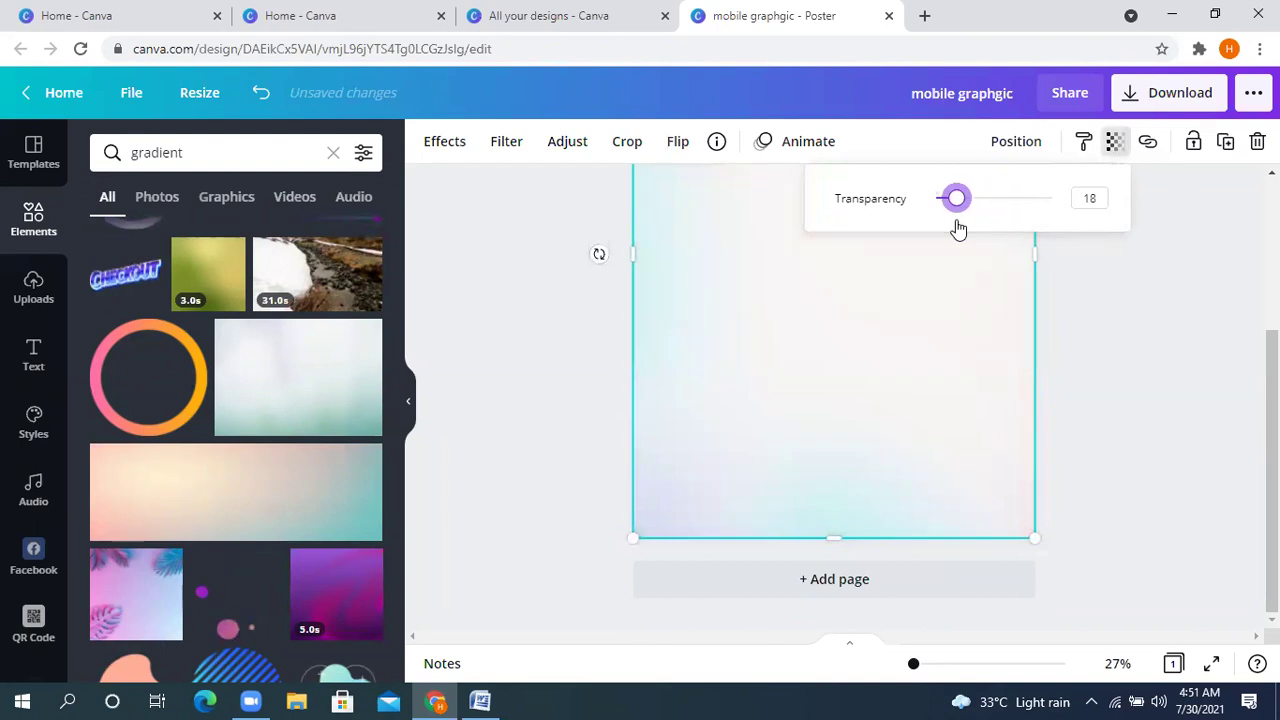
pyautogui.scroll(5, 1051, 431)
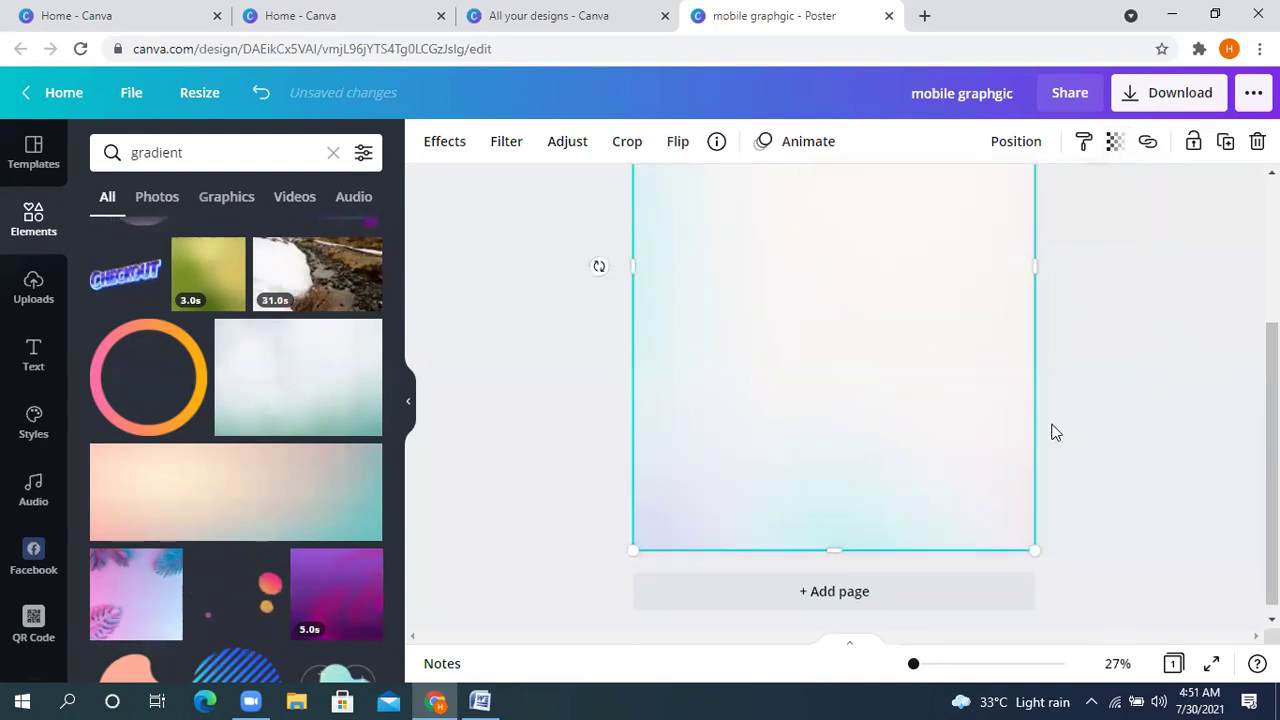
# - Undo the added gradient image and all removals of poster elements, and show the whole poster at 19% zoom
pyautogui.hotkey('ctrl', 'z')
pyautogui.hotkey('ctrl', 'z')
pyautogui.hotkey('ctrl', 'z')
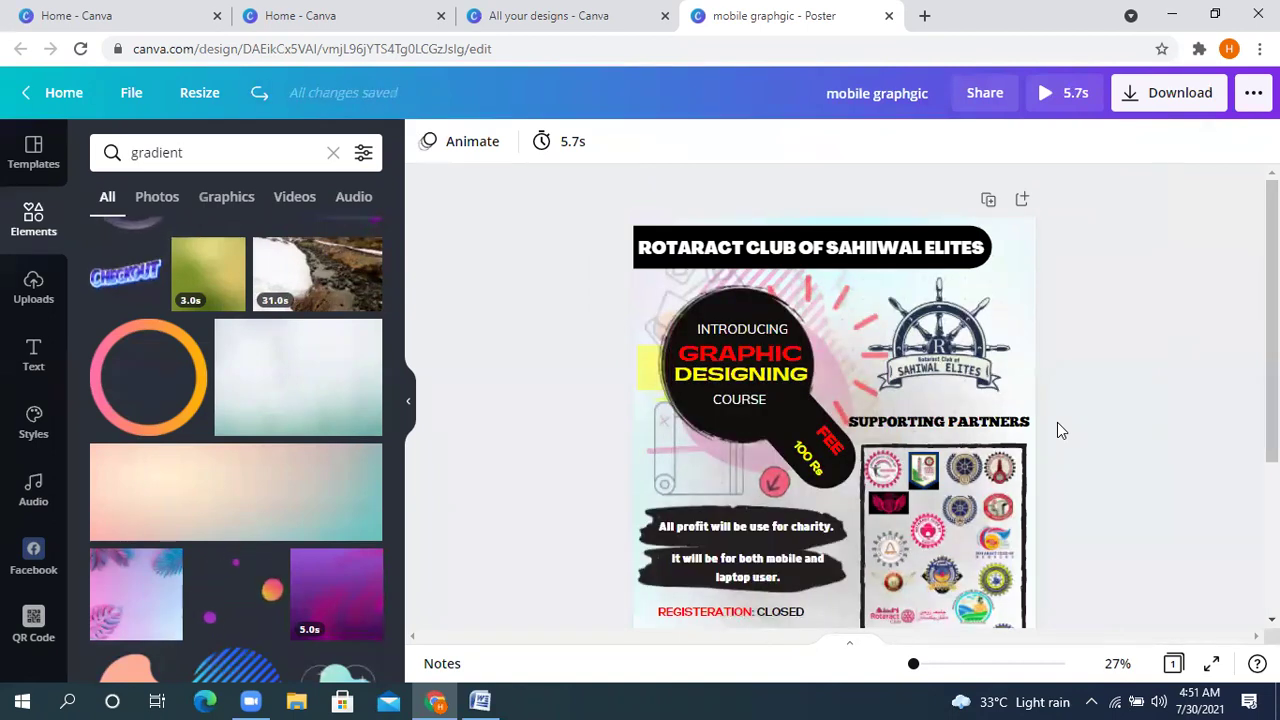
pyautogui.scroll(-3, 1059, 416)
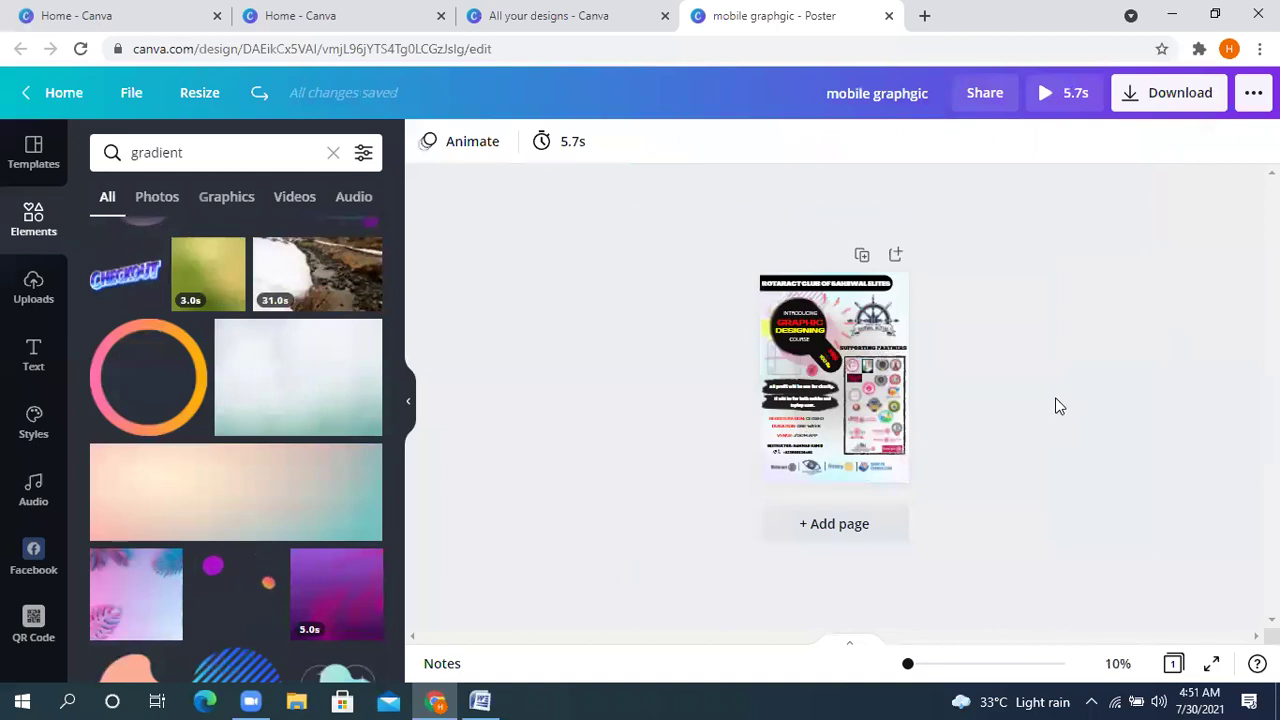
pyautogui.moveTo(909, 666)
pyautogui.mouseDown()
pyautogui.moveTo(934, 666)
pyautogui.moveTo(910, 666)
pyautogui.mouseUp()
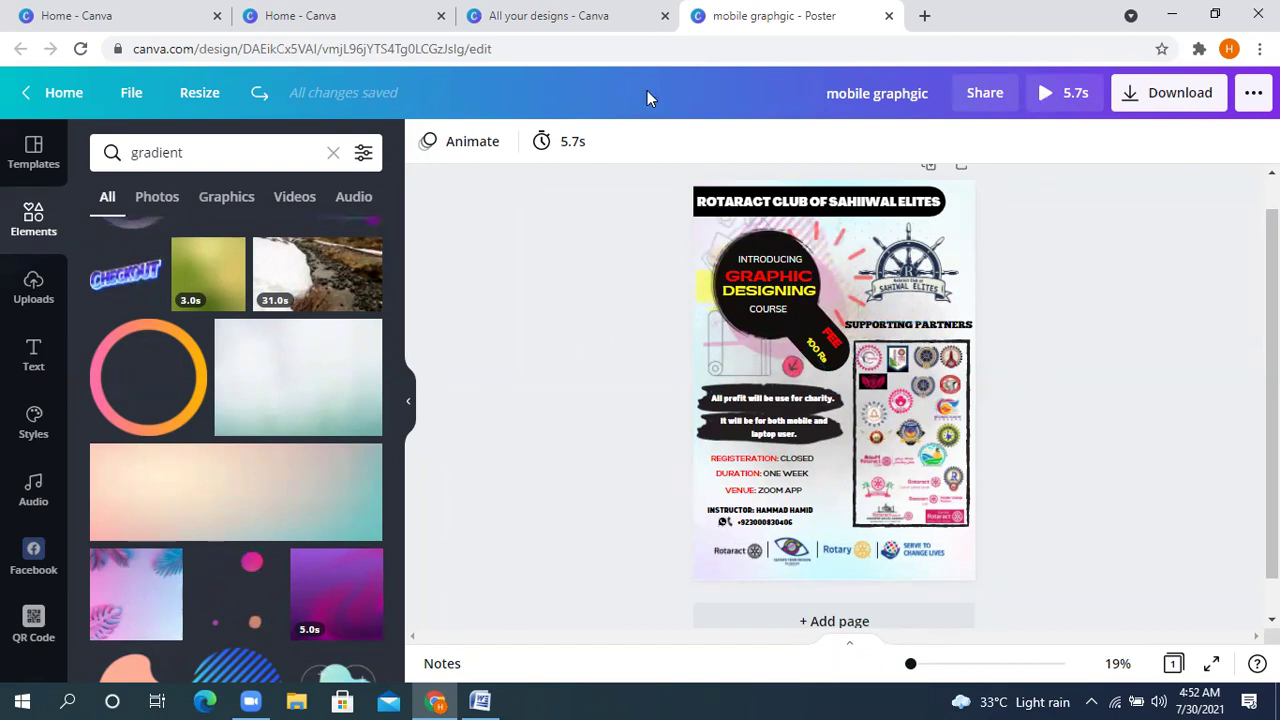
pyautogui.scroll(1, 1063, 229)
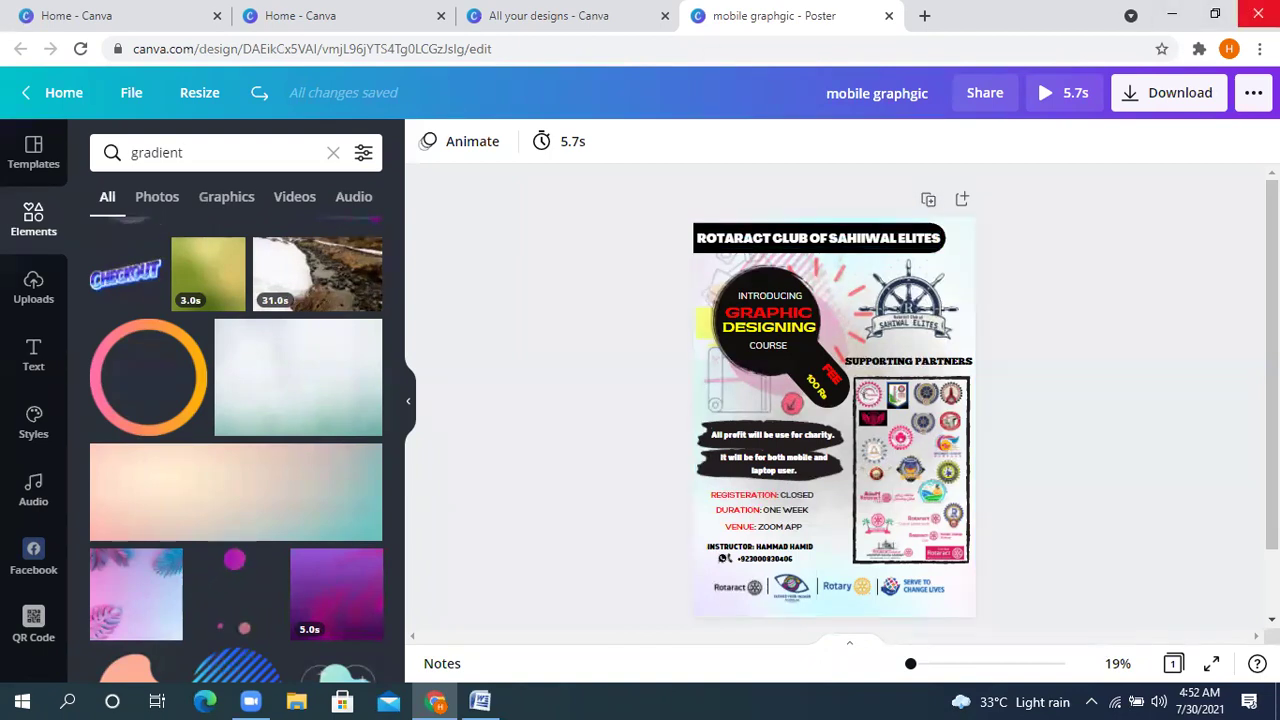
# - Minimise the browser and the Word document to show the Windows desktop
pyautogui.click(1172, 15)
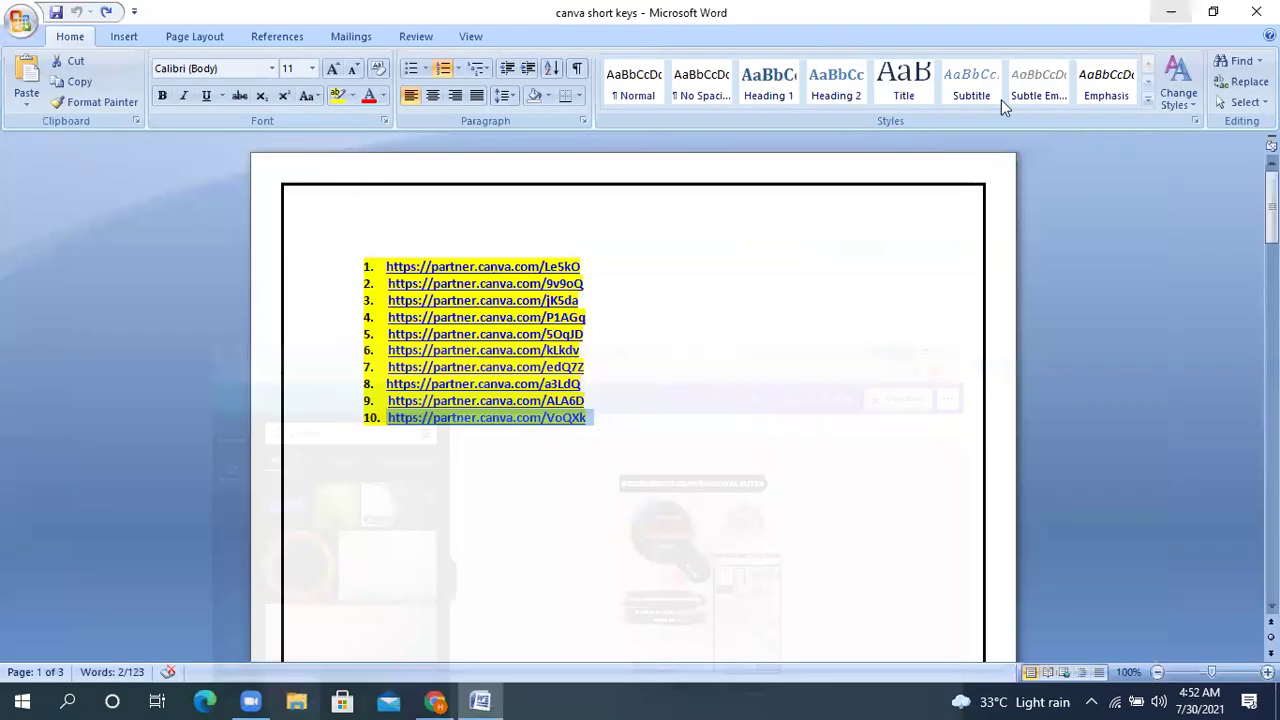
pyautogui.press('super+d')
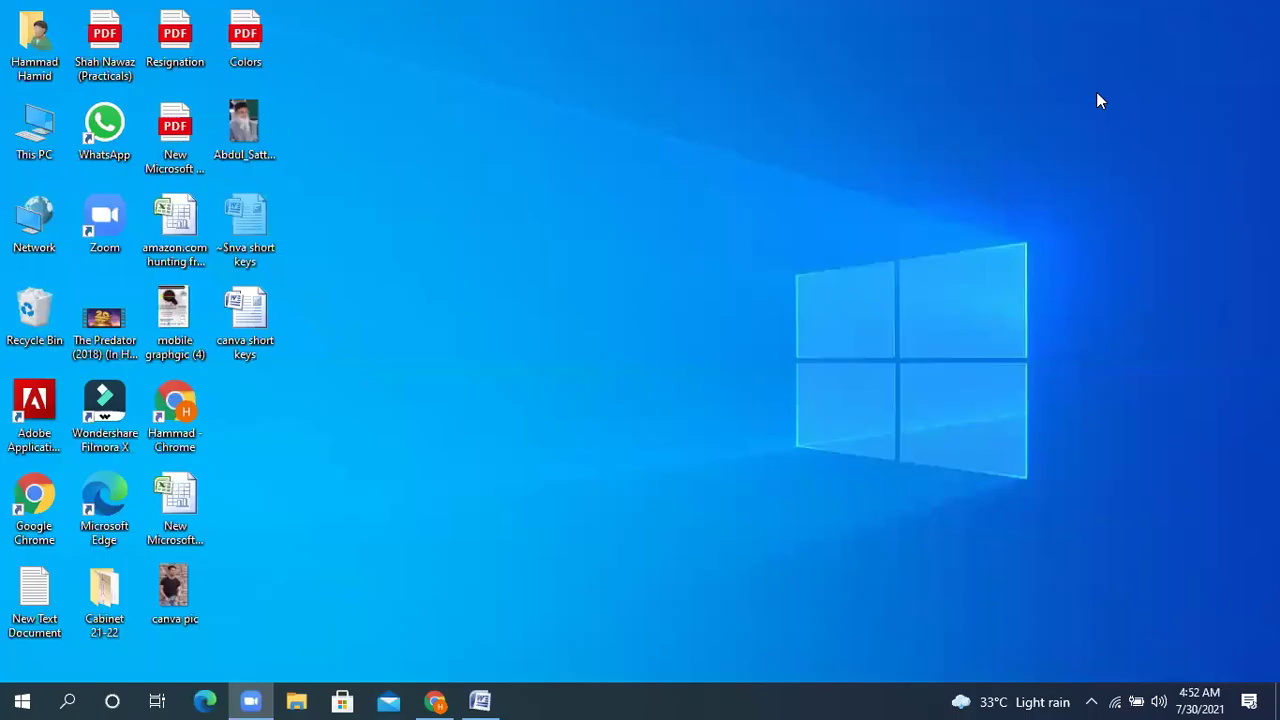